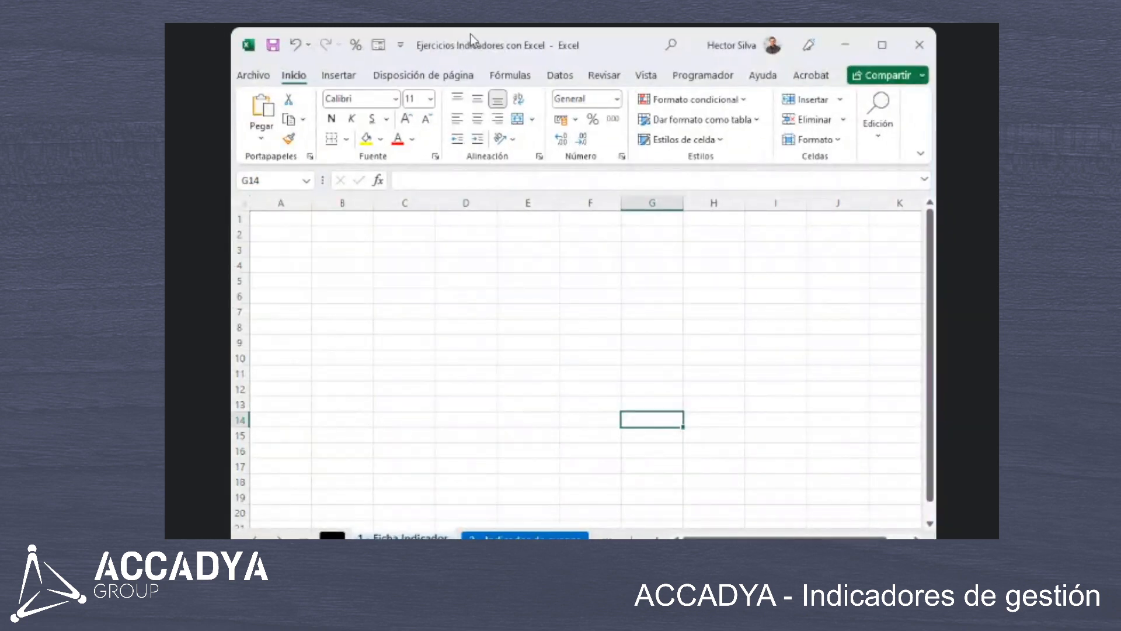
Enter the title "Clase del indicador" in cell A2.
{"action": "left_click", "coordinate": [326, 250]}
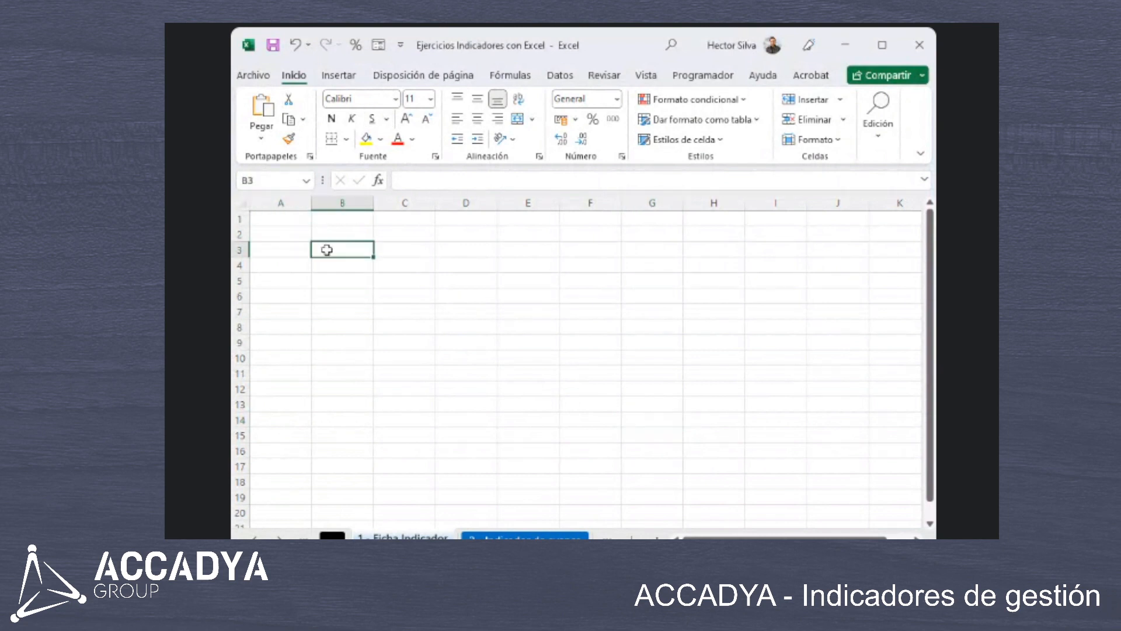
{"action": "key", "text": "Left"}
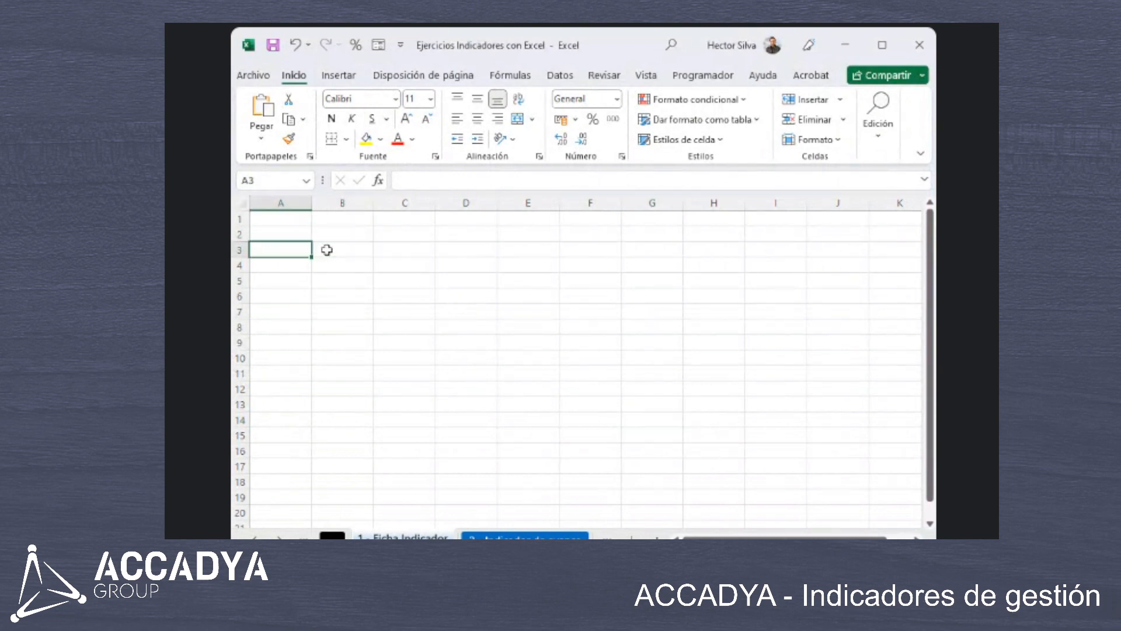
{"action": "key", "text": "Up"}
{"action": "key", "text": "Down"}
{"action": "key", "text": "Up"}
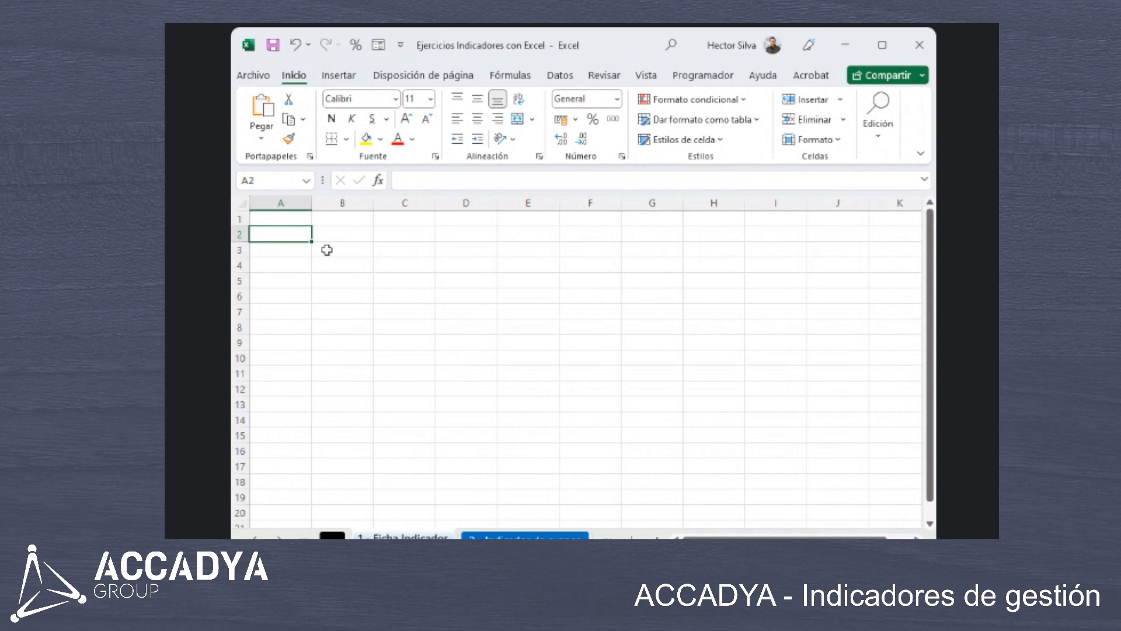
{"action": "type", "text": "Clase del in"}
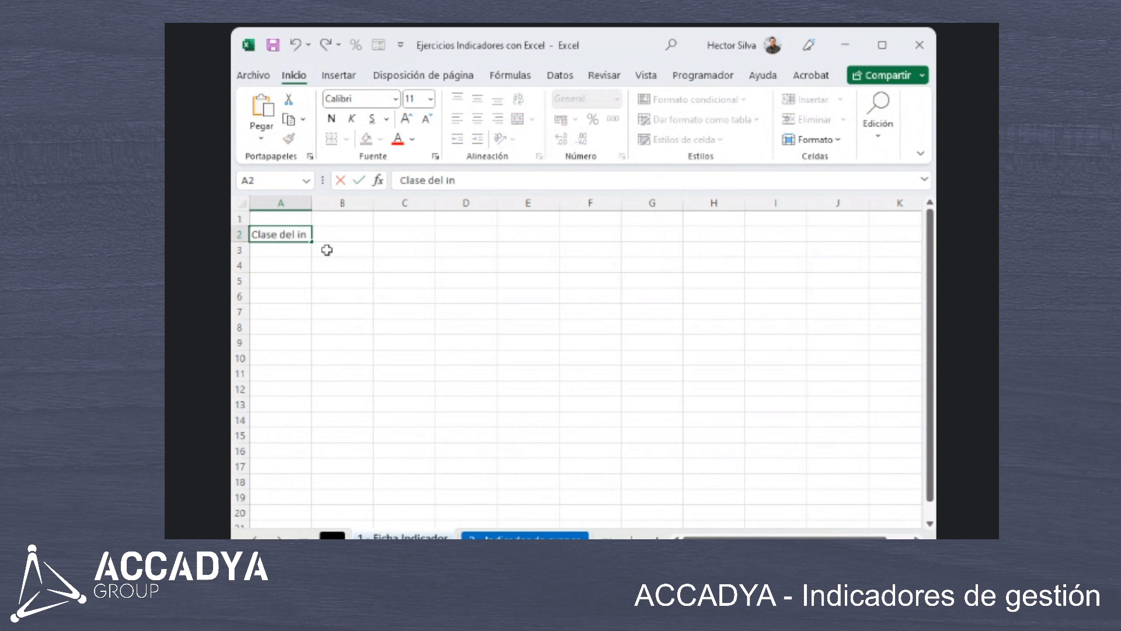
{"action": "type", "text": "dicador"}
{"action": "key", "text": "Return"}
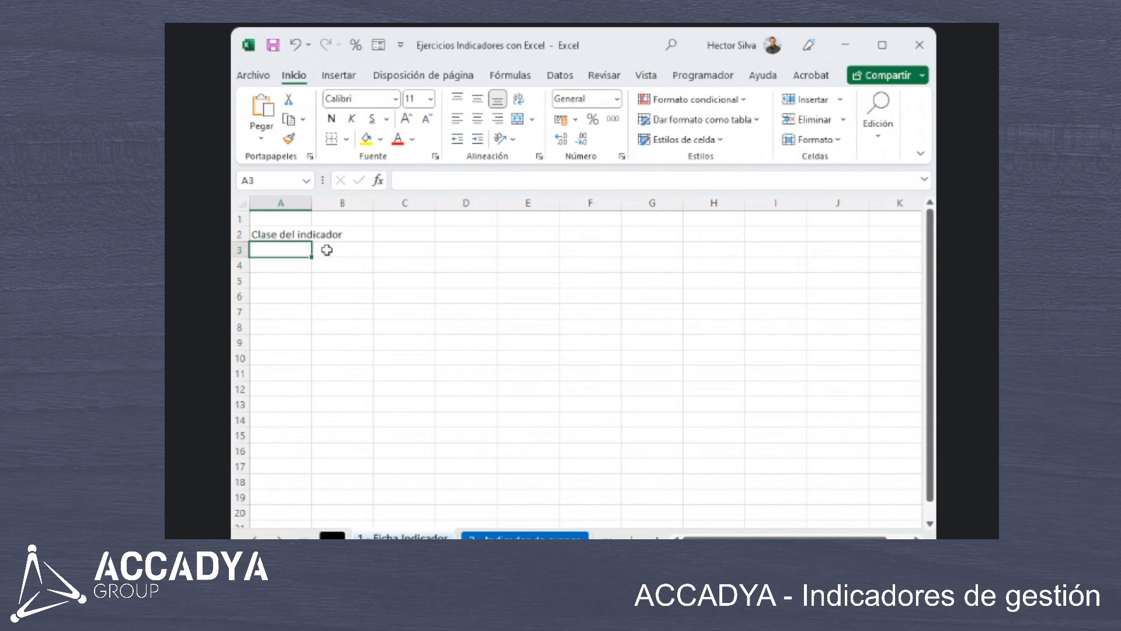
Enter the labels Financiero, Cliente, Proceso and Aprendizaje in cells A3, C3, E3 and G3, leaving an empty cell after each.
{"action": "type", "text": "Financi"}
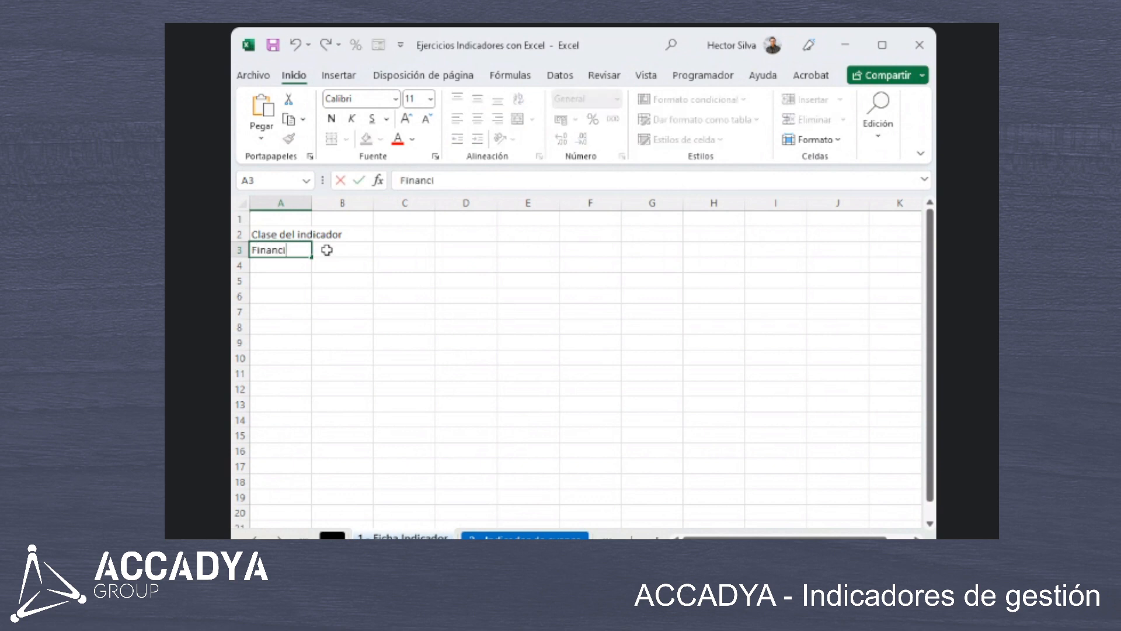
{"action": "type", "text": "ero"}
{"action": "key", "text": "Tab"}
{"action": "key", "text": "Tab"}
{"action": "type", "text": "Cliente"}
{"action": "key", "text": "Tab"}
{"action": "key", "text": "Tab"}
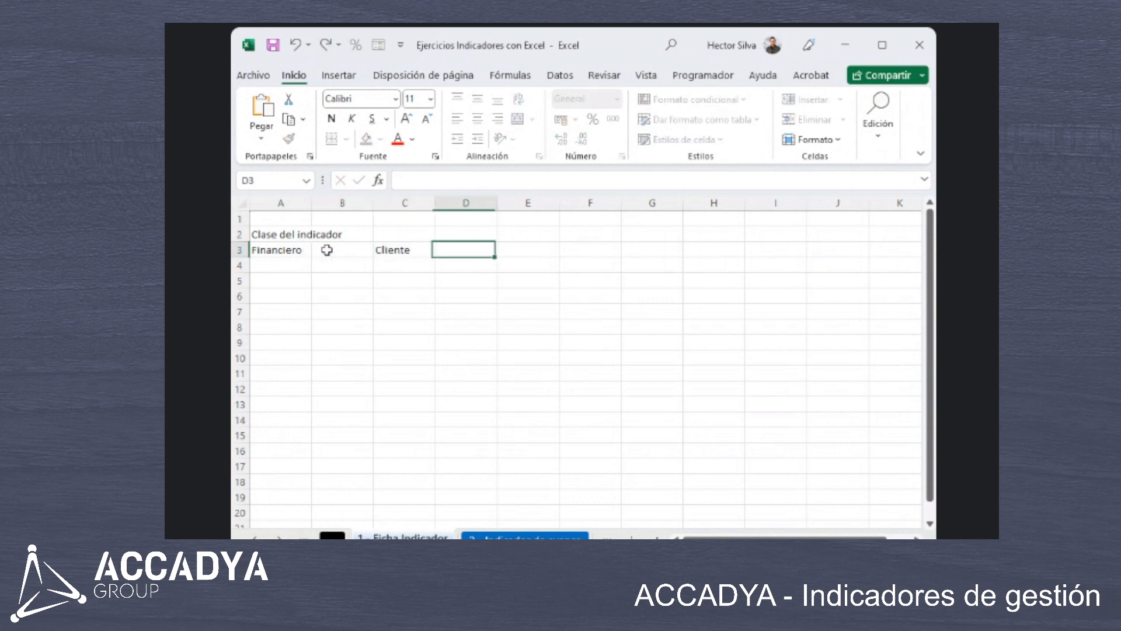
{"action": "type", "text": "Proceso"}
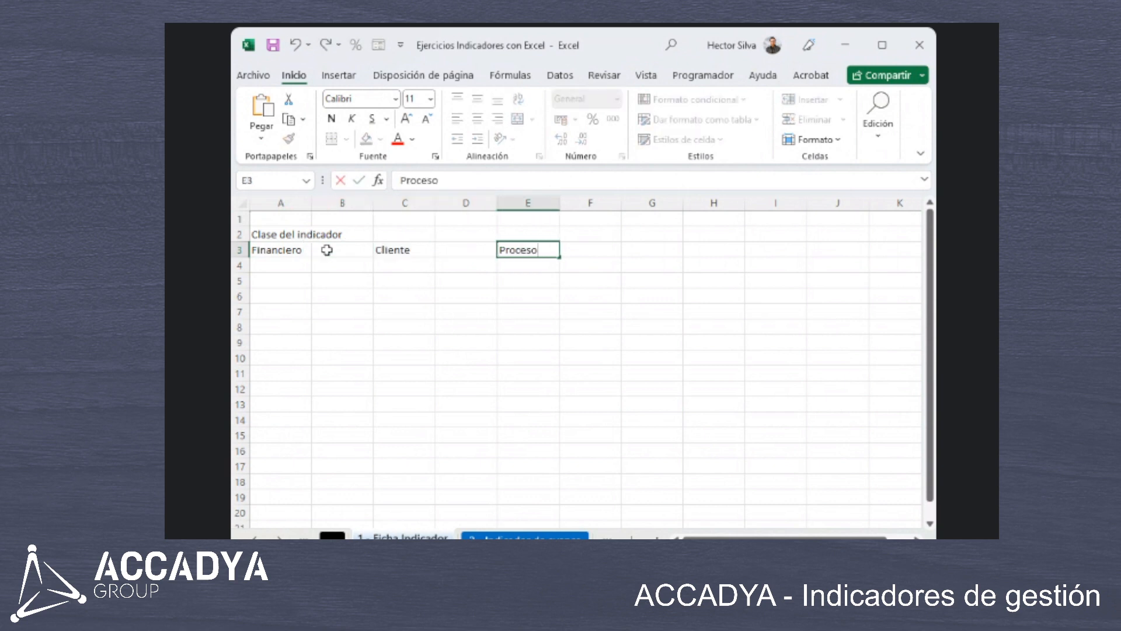
{"action": "key", "text": "Tab"}
{"action": "key", "text": "Tab"}
{"action": "type", "text": "Aprendi"}
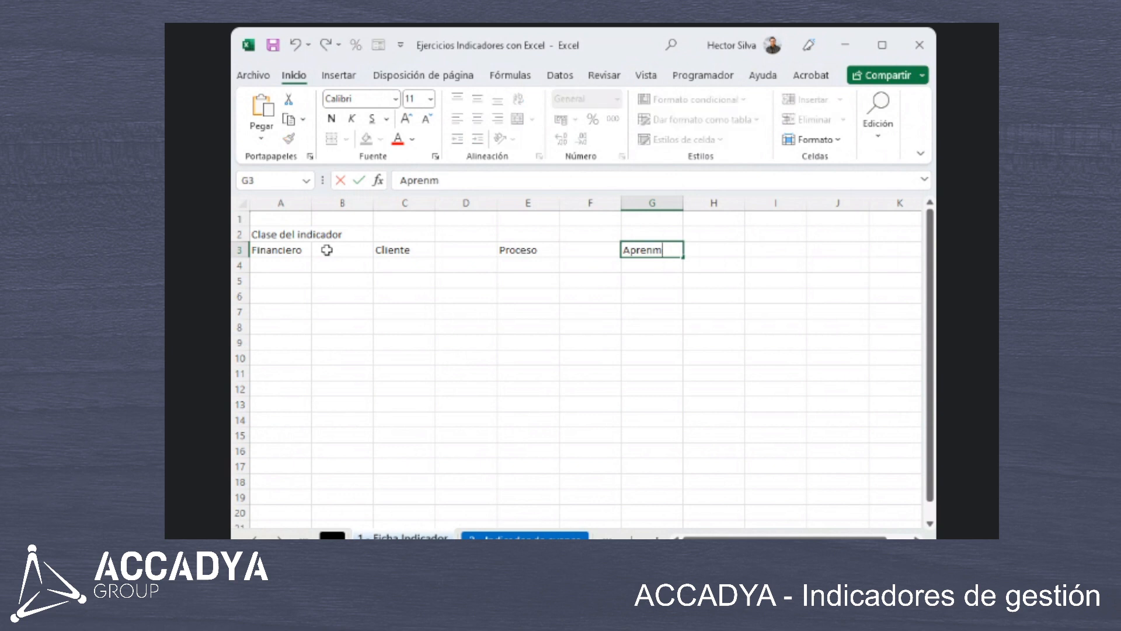
{"action": "type", "text": "zaje"}
{"action": "key", "text": "Tab"}
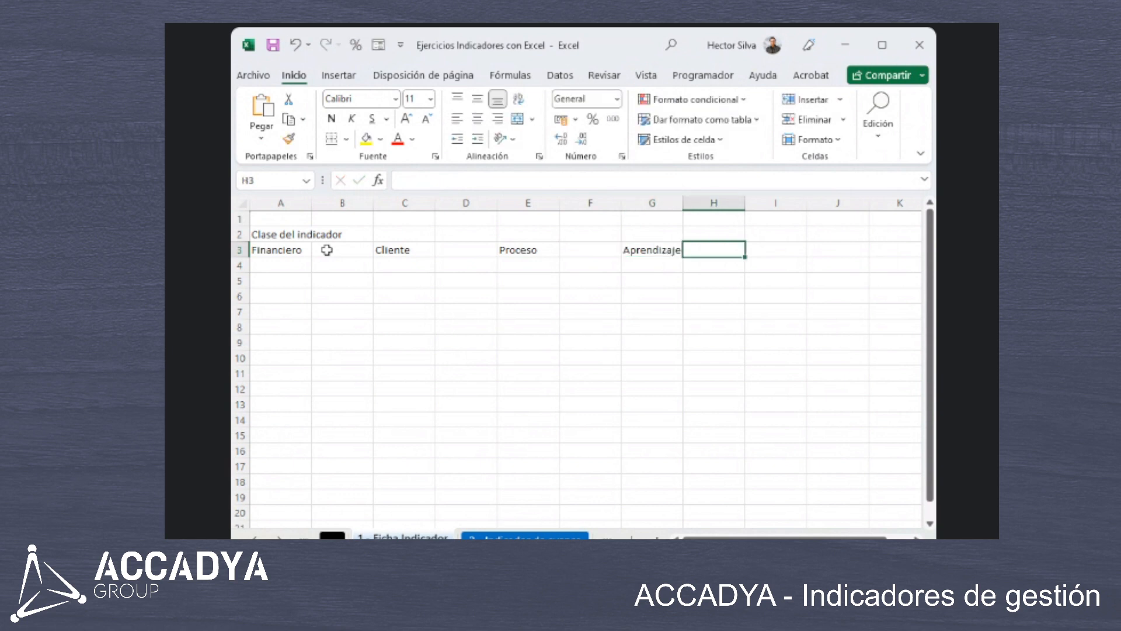
Merge and centre the title "Clase del indicador" across cells A2 to H2.
{"action": "left_click", "coordinate": [284, 234]}
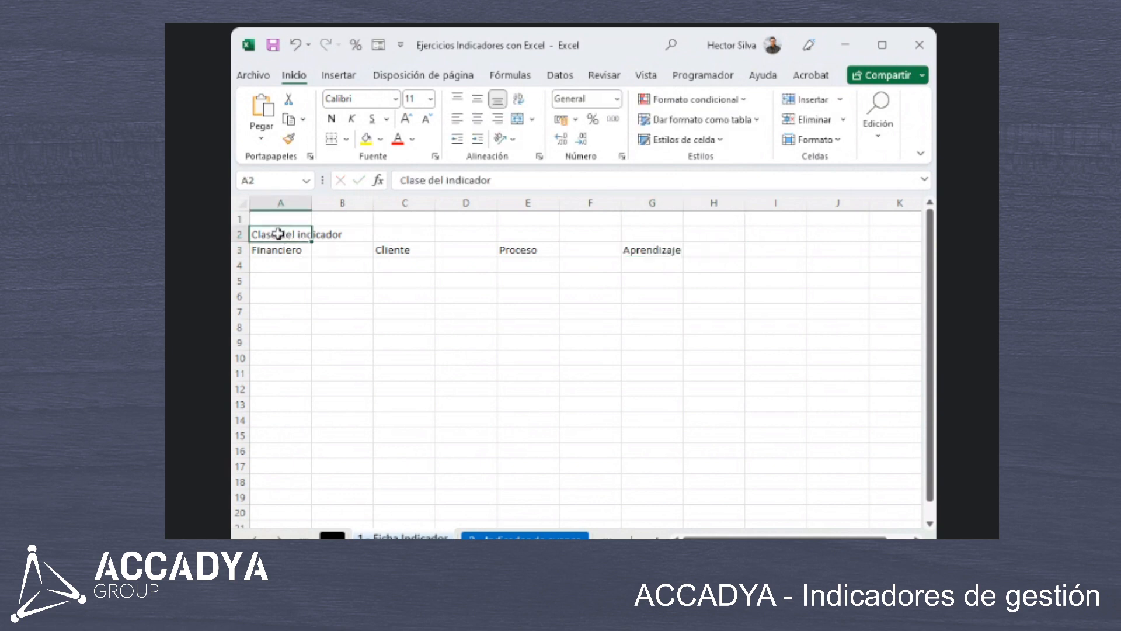
{"action": "left_click", "coordinate": [306, 247]}
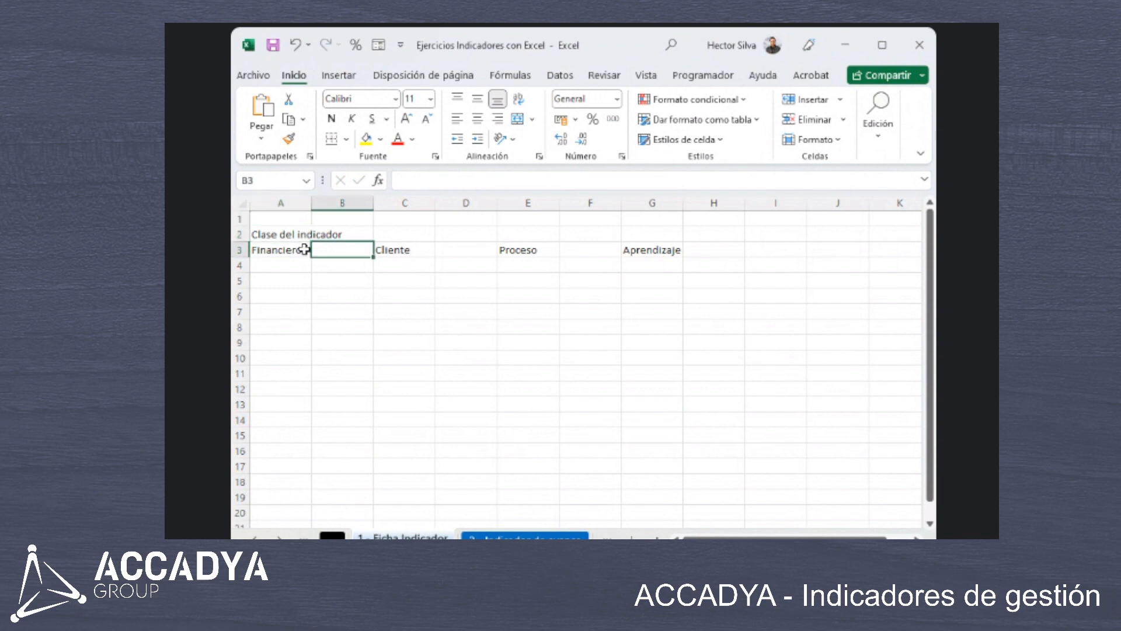
{"action": "left_click", "coordinate": [277, 239]}
{"action": "left_click_drag", "start_coordinate": [281, 234], "coordinate": [723, 240]}
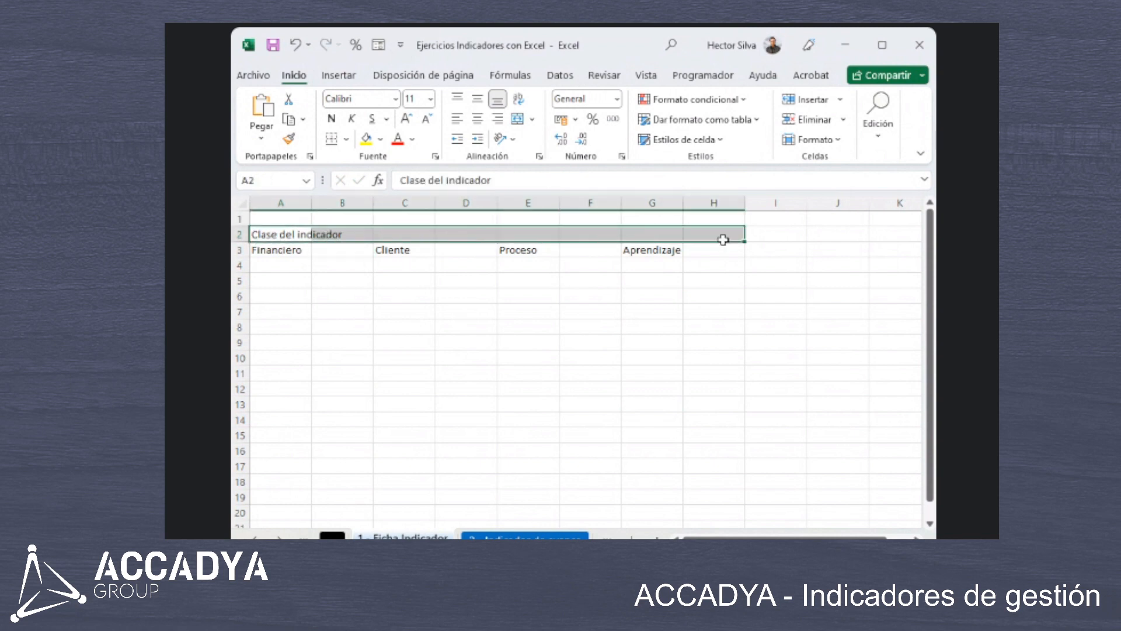
{"action": "left_click", "coordinate": [532, 120]}
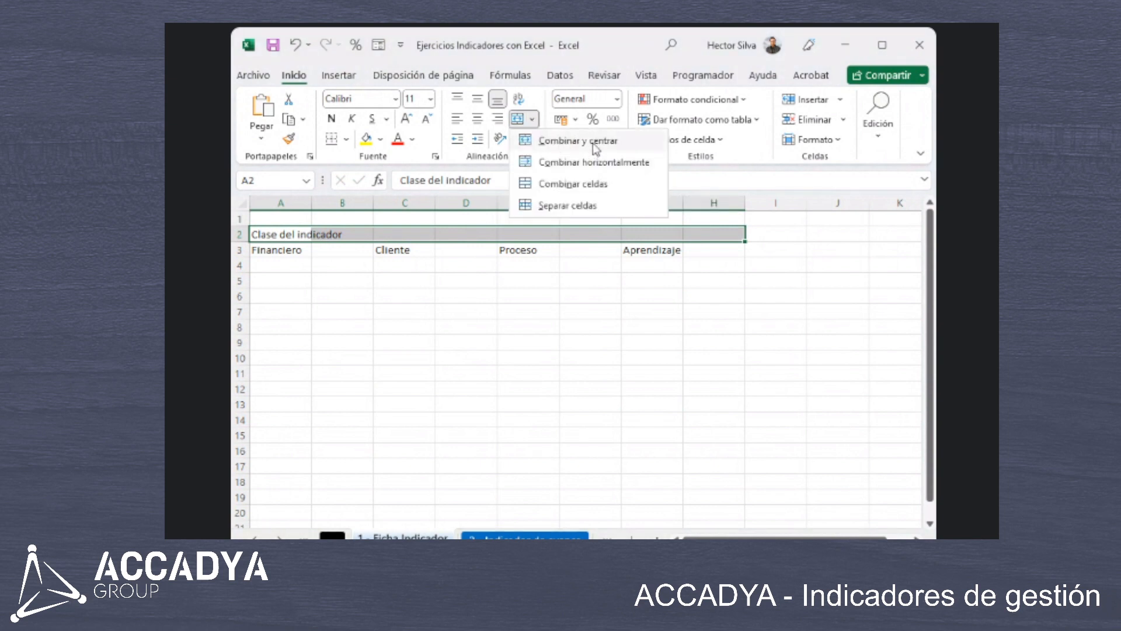
{"action": "left_click", "coordinate": [618, 147]}
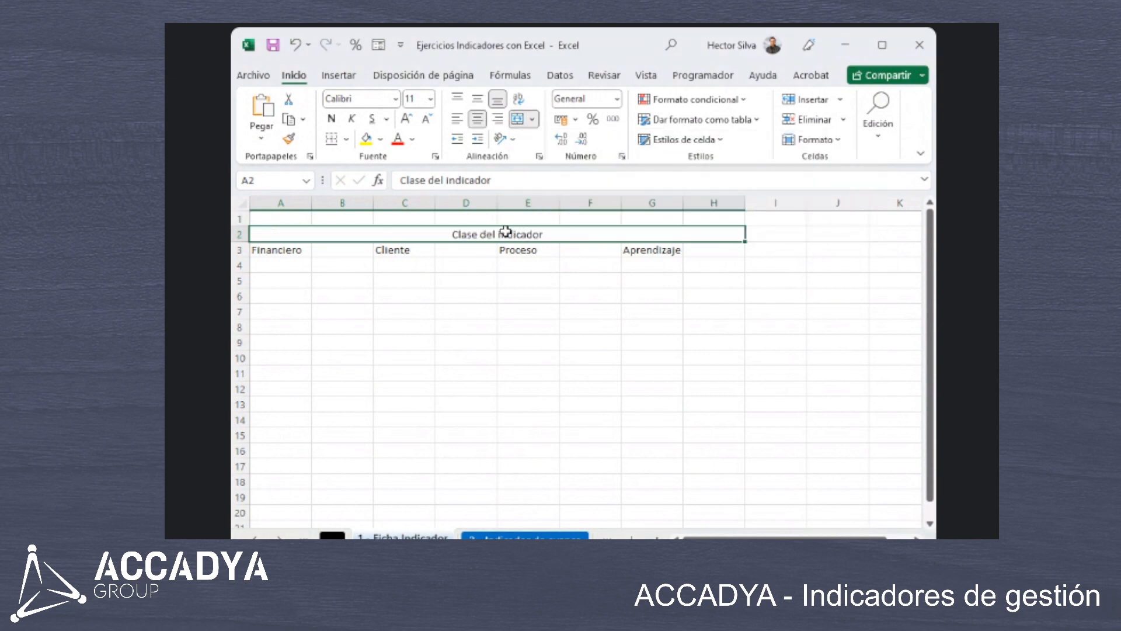
Format the merged title row with a blue fill and bold white text.
{"action": "left_click", "coordinate": [380, 139]}
{"action": "left_click", "coordinate": [461, 282]}
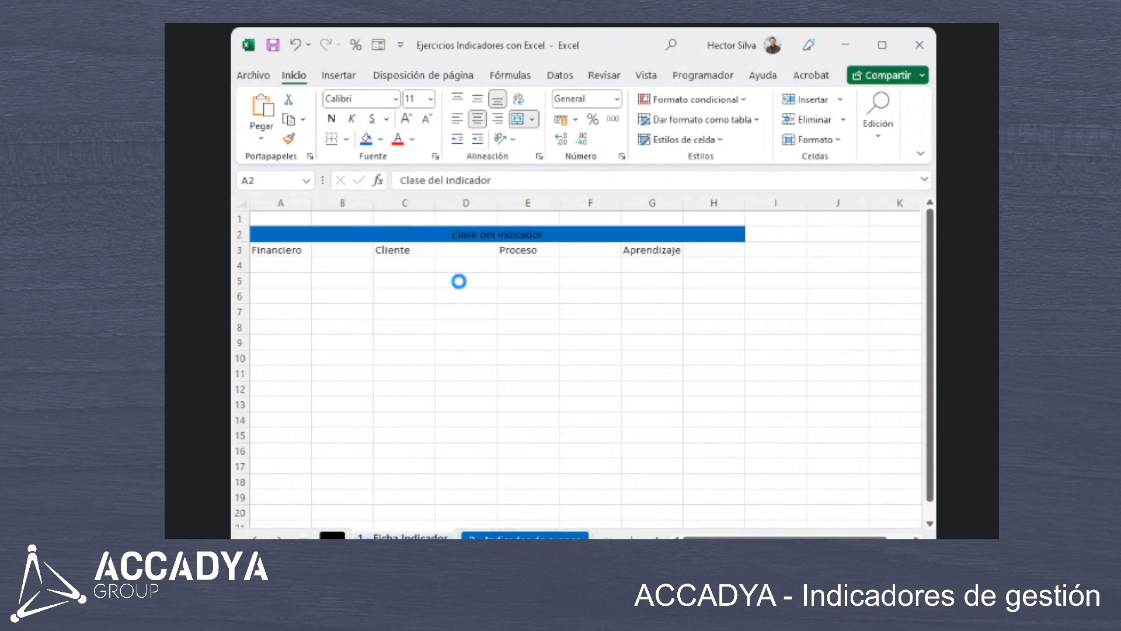
{"action": "left_click", "coordinate": [413, 141]}
{"action": "left_click", "coordinate": [397, 204]}
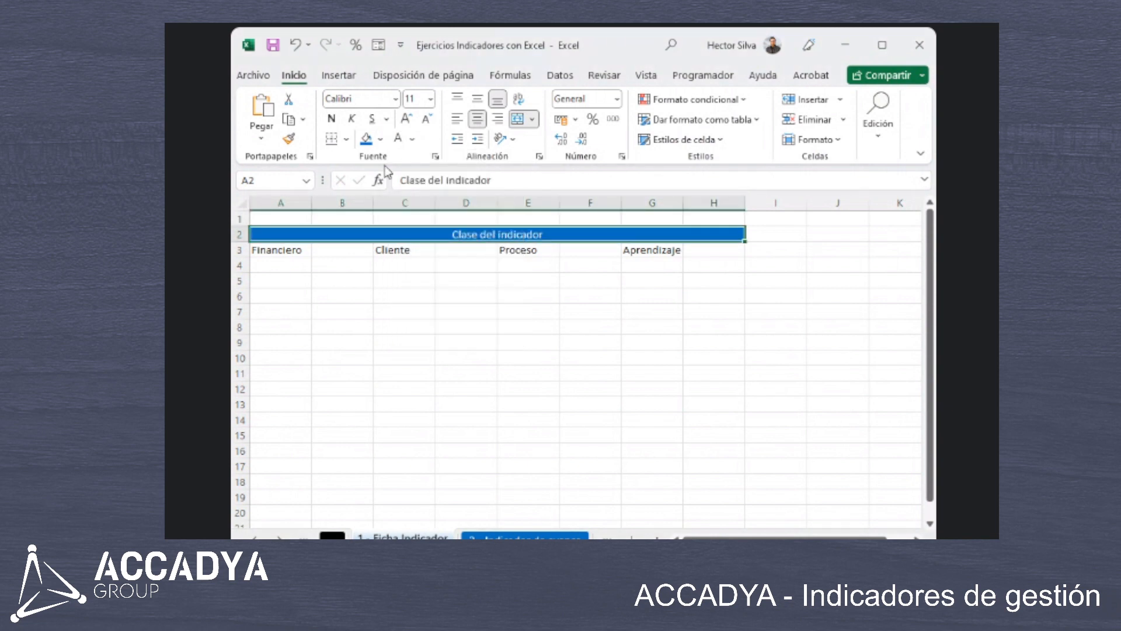
{"action": "left_click", "coordinate": [331, 119]}
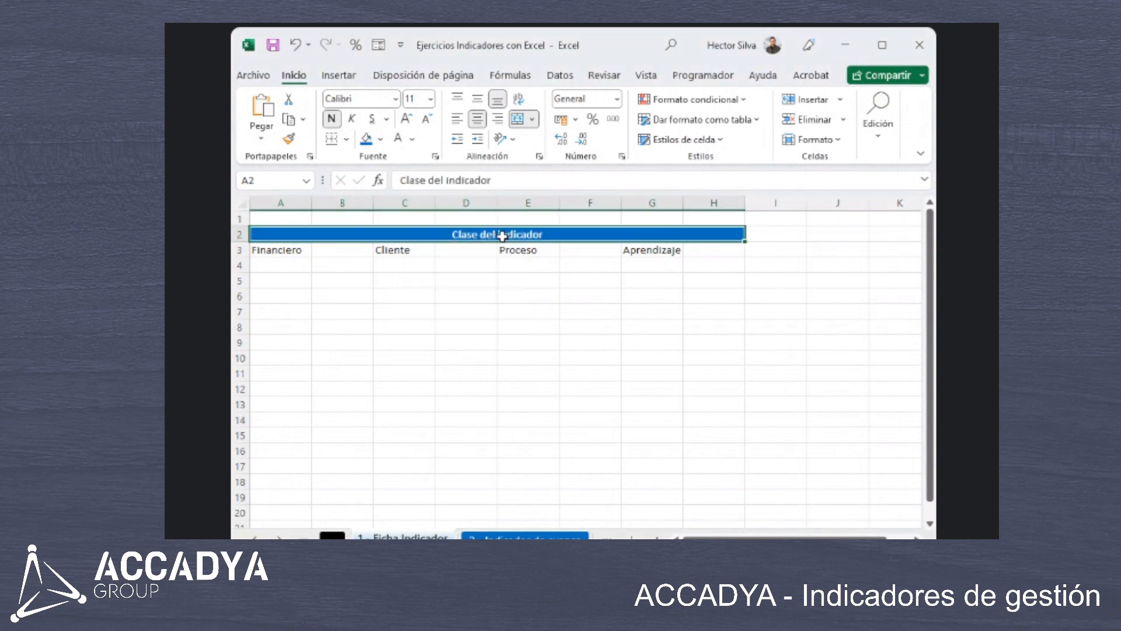
Apply all borders to the merged title "Clase del indicador".
{"action": "left_click_drag", "start_coordinate": [494, 236], "coordinate": [522, 253]}
{"action": "left_click_drag", "start_coordinate": [414, 242], "coordinate": [338, 233]}
{"action": "left_click", "coordinate": [347, 139]}
{"action": "left_click", "coordinate": [401, 292]}
Make the labels in cells A3 to G3 bold and centre them horizontally.
{"action": "left_click_drag", "start_coordinate": [300, 255], "coordinate": [627, 255]}
{"action": "left_click", "coordinate": [331, 119]}
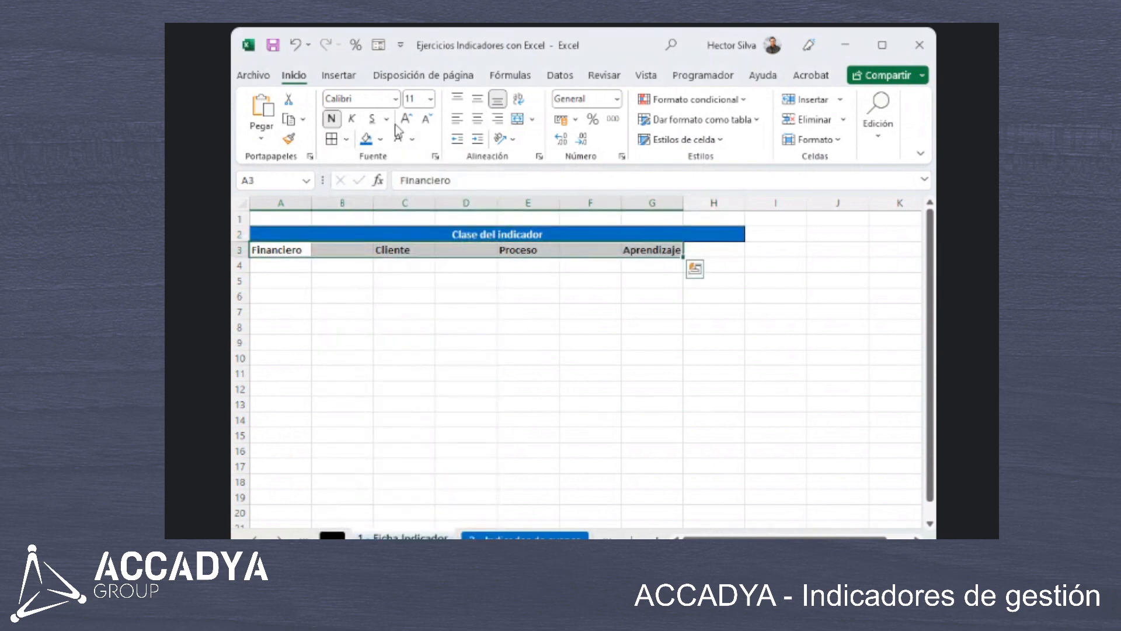
{"action": "left_click", "coordinate": [478, 118]}
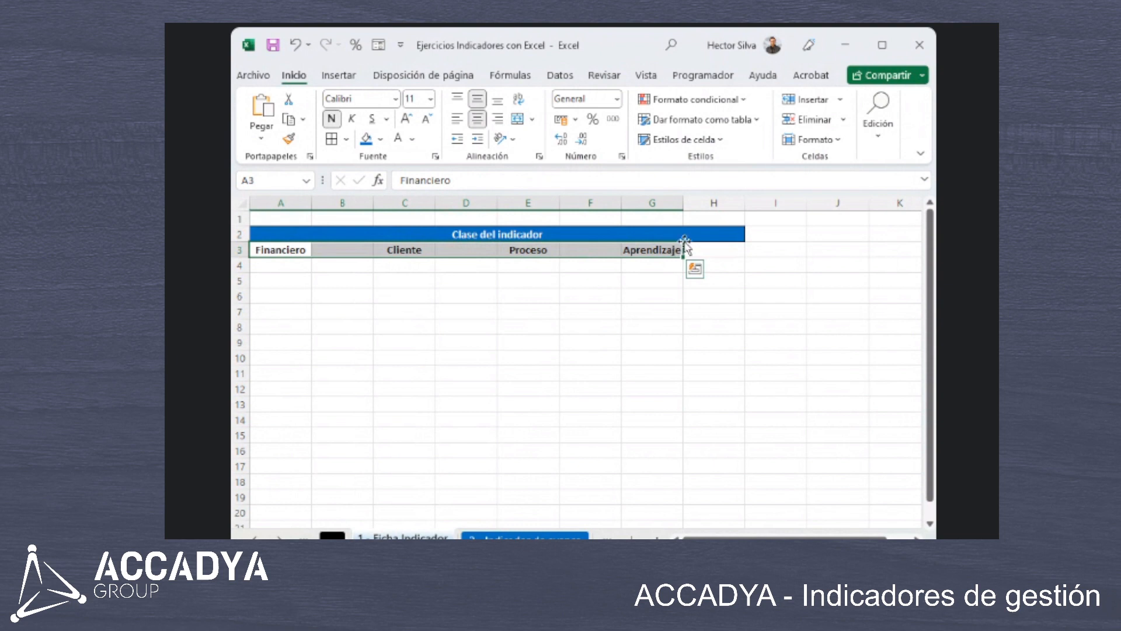
Add an outside border around the label row from A3 to H3.
{"action": "left_click", "coordinate": [712, 221]}
{"action": "left_click", "coordinate": [717, 248]}
{"action": "left_click_drag", "start_coordinate": [717, 248], "coordinate": [280, 250]}
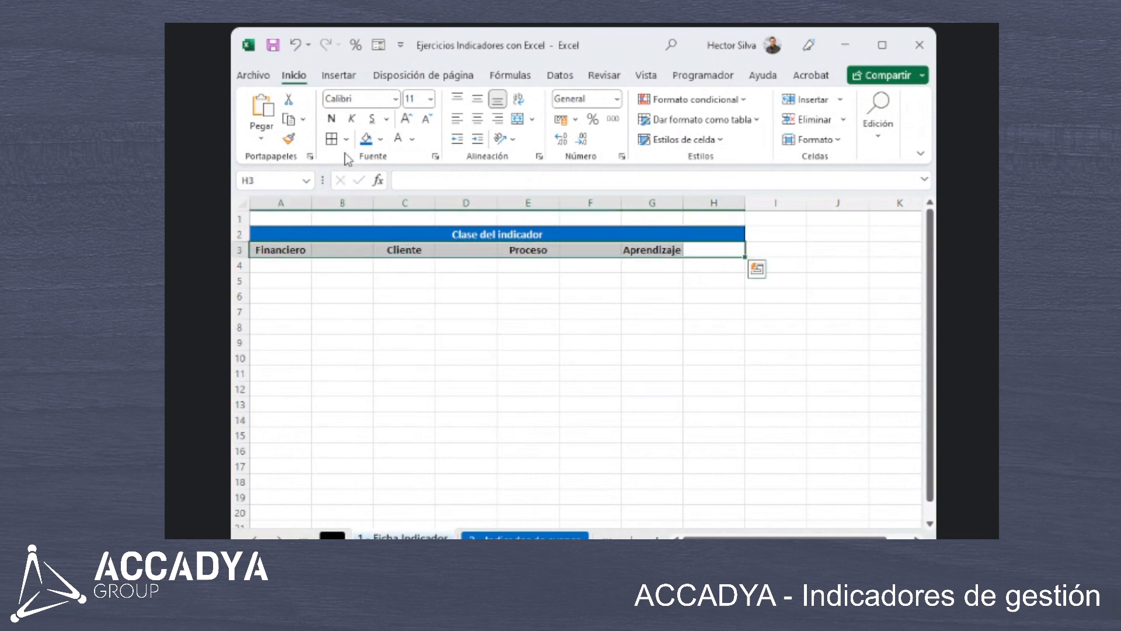
{"action": "left_click", "coordinate": [346, 139]}
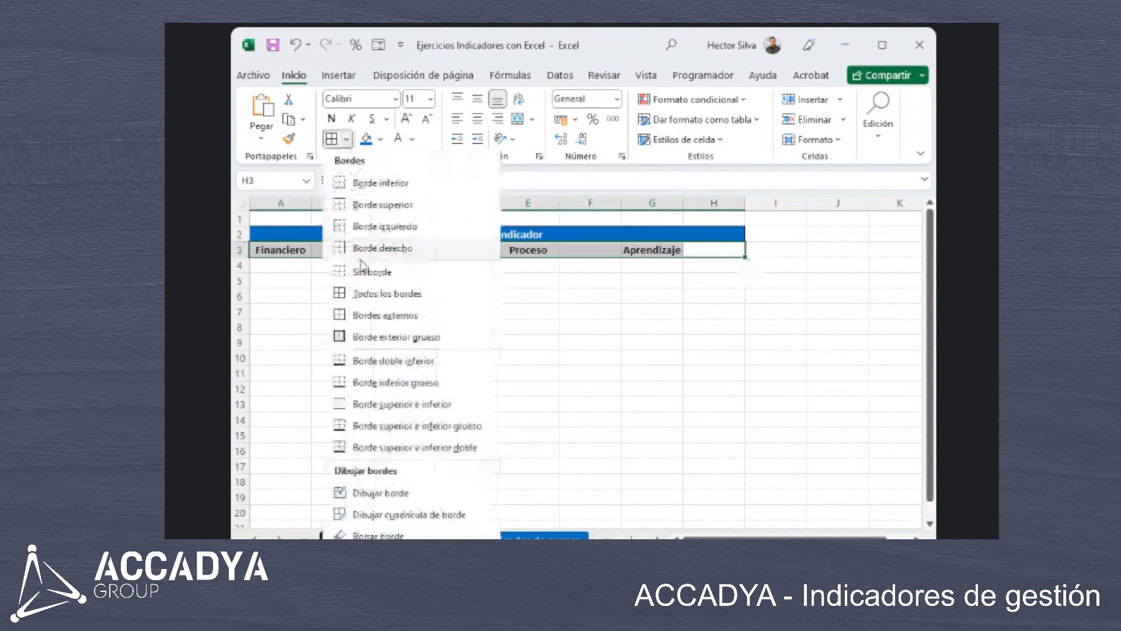
{"action": "left_click", "coordinate": [371, 321]}
{"action": "left_click", "coordinate": [409, 327]}
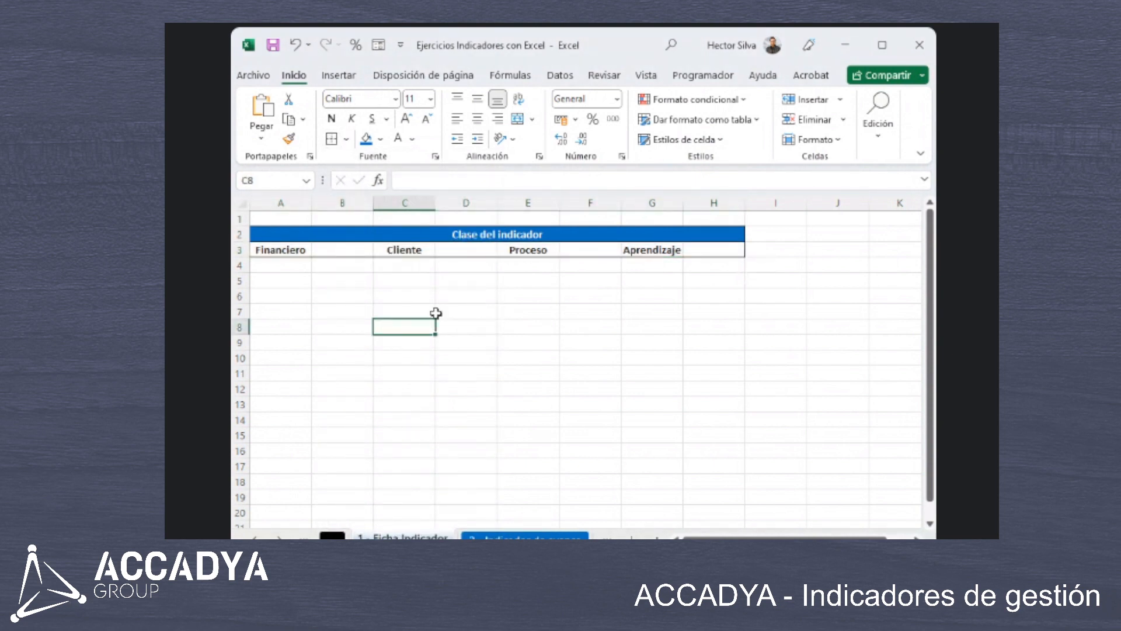
Enter the label "Responsable" in cell A5.
{"action": "left_click", "coordinate": [290, 282]}
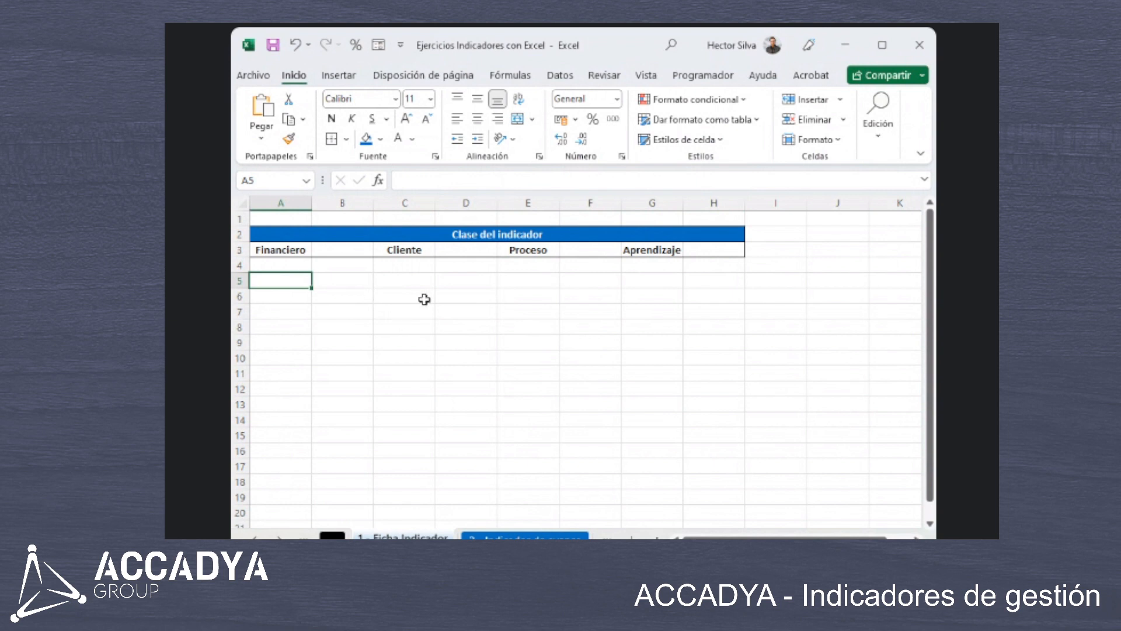
{"action": "type", "text": "REs"}
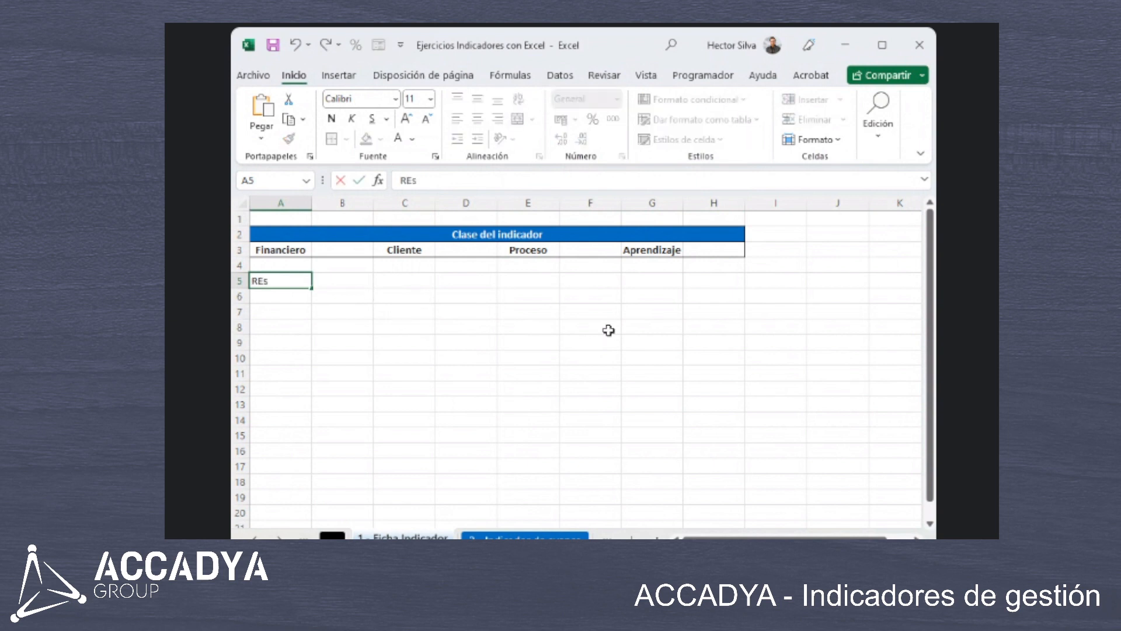
{"action": "type", "text": "ponsable"}
{"action": "key", "text": "Tab"}
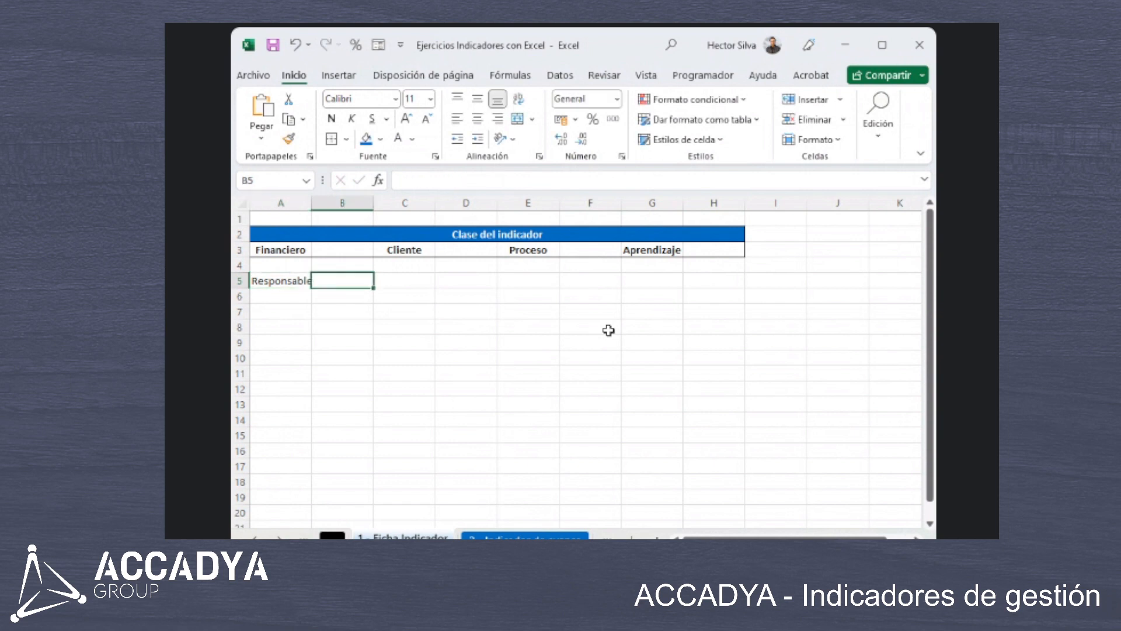
{"action": "left_click", "coordinate": [379, 325]}
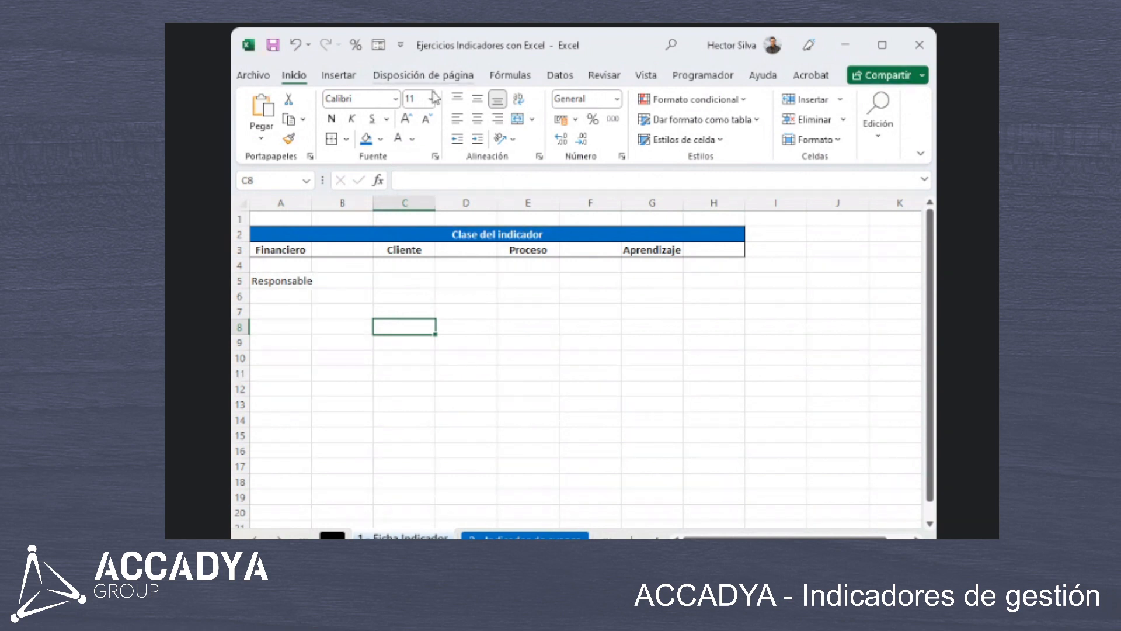
Enter the label "Fuente" in cell E5, without a trailing colon.
{"action": "left_click", "coordinate": [330, 282]}
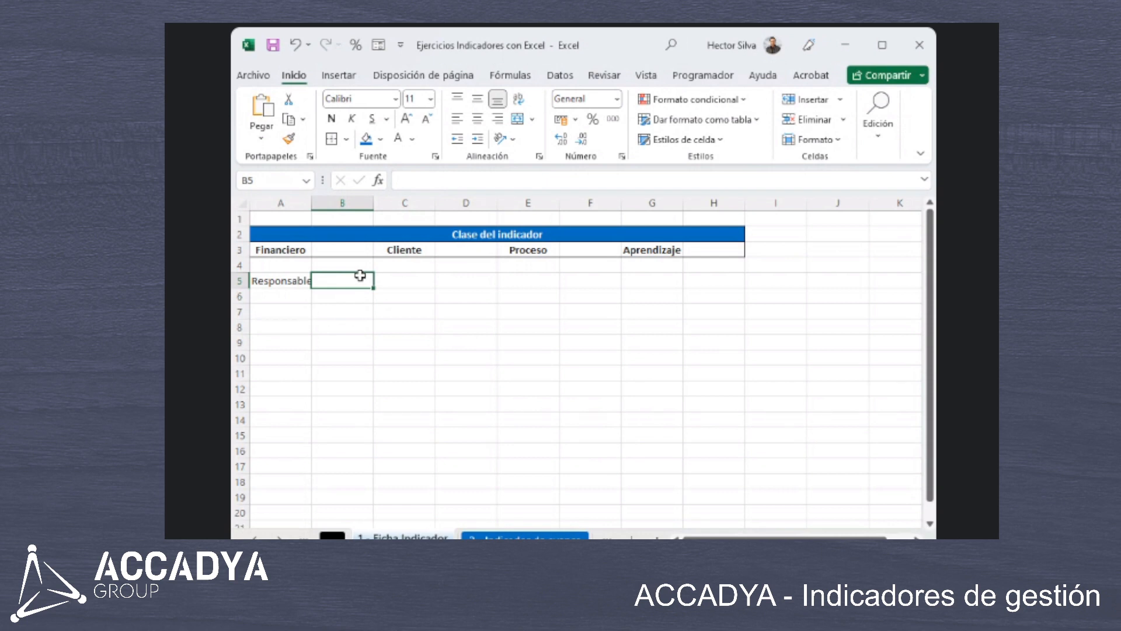
{"action": "key", "text": "Right"}
{"action": "key", "text": "Right"}
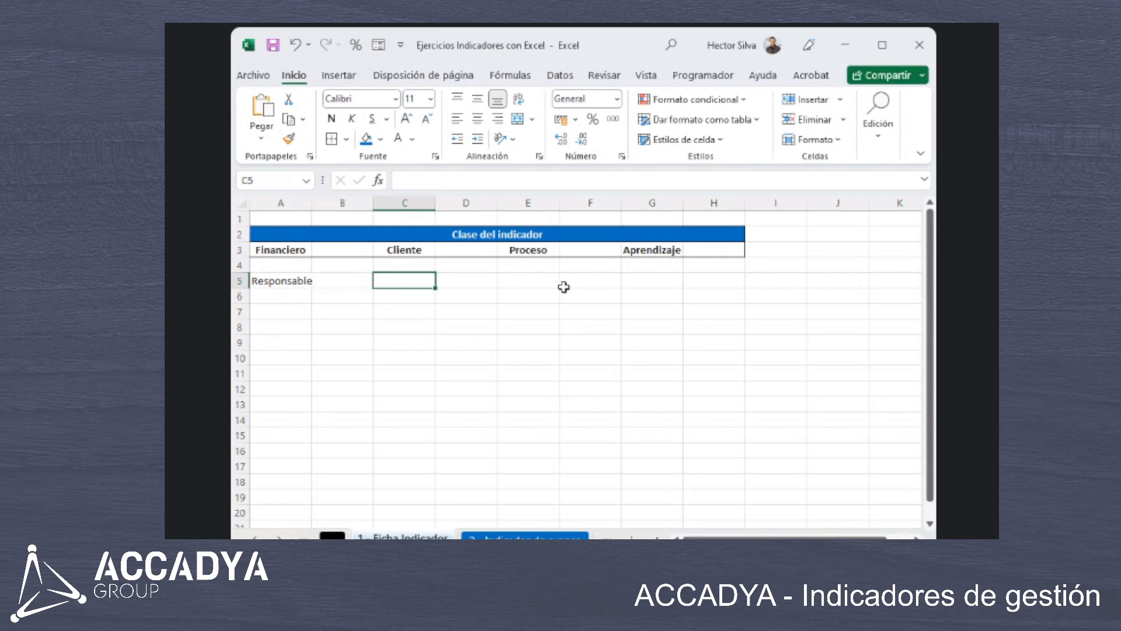
{"action": "key", "text": "Right"}
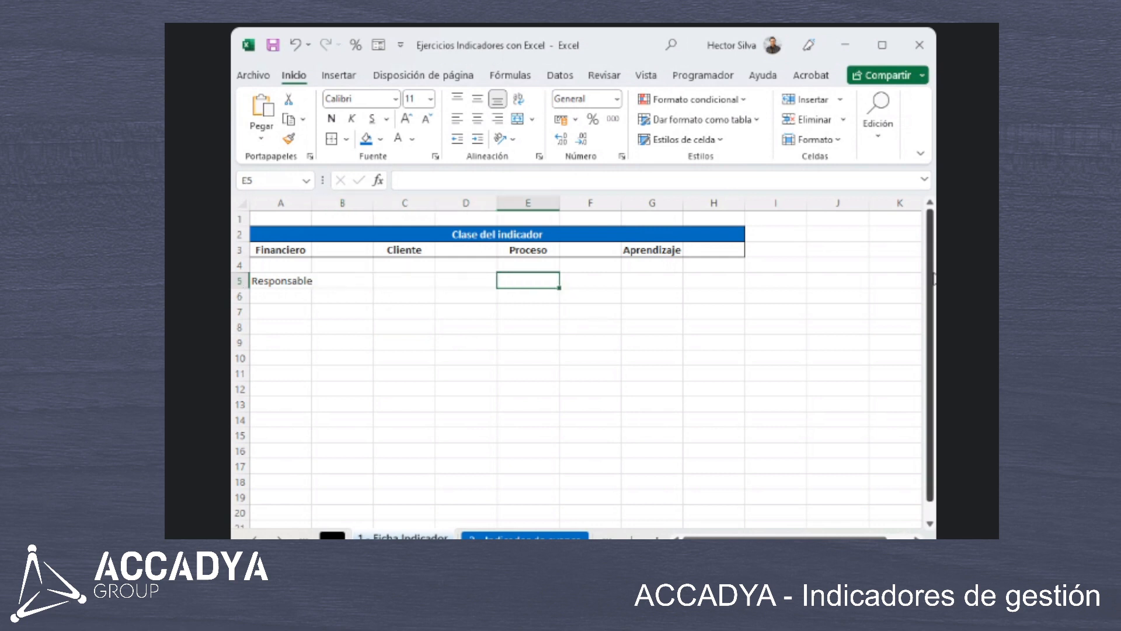
{"action": "type", "text": "Fuente:"}
{"action": "key", "text": "Right"}
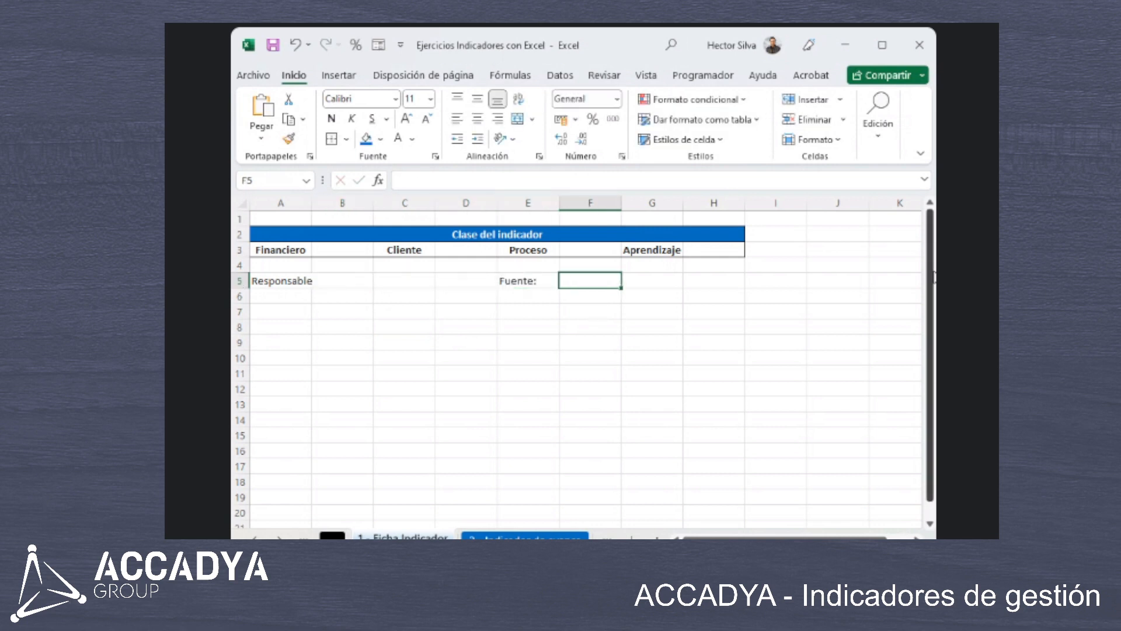
{"action": "double_click", "coordinate": [553, 279]}
{"action": "key", "text": "BackSpace"}
{"action": "left_click", "coordinate": [578, 287]}
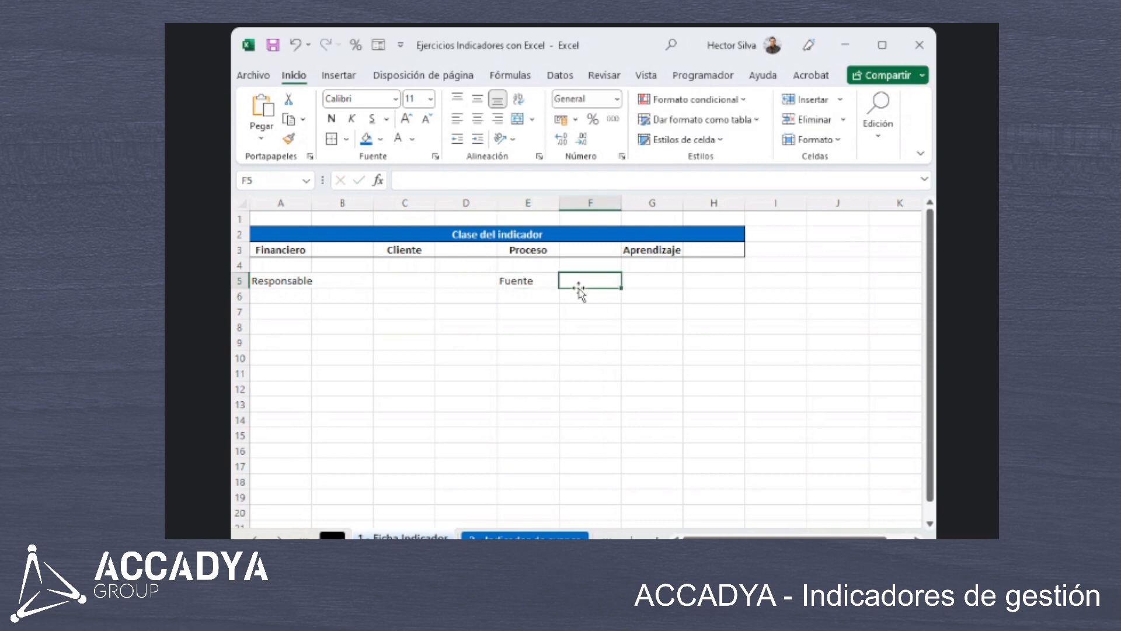
Widen column A slightly and format the Responsable and Fuente cells with a blue fill and bold, white, centred text.
{"action": "left_click", "coordinate": [293, 278]}
{"action": "left_click_drag", "start_coordinate": [312, 205], "coordinate": [322, 208]}
{"action": "left_click", "coordinate": [524, 282], "text": "ctrl"}
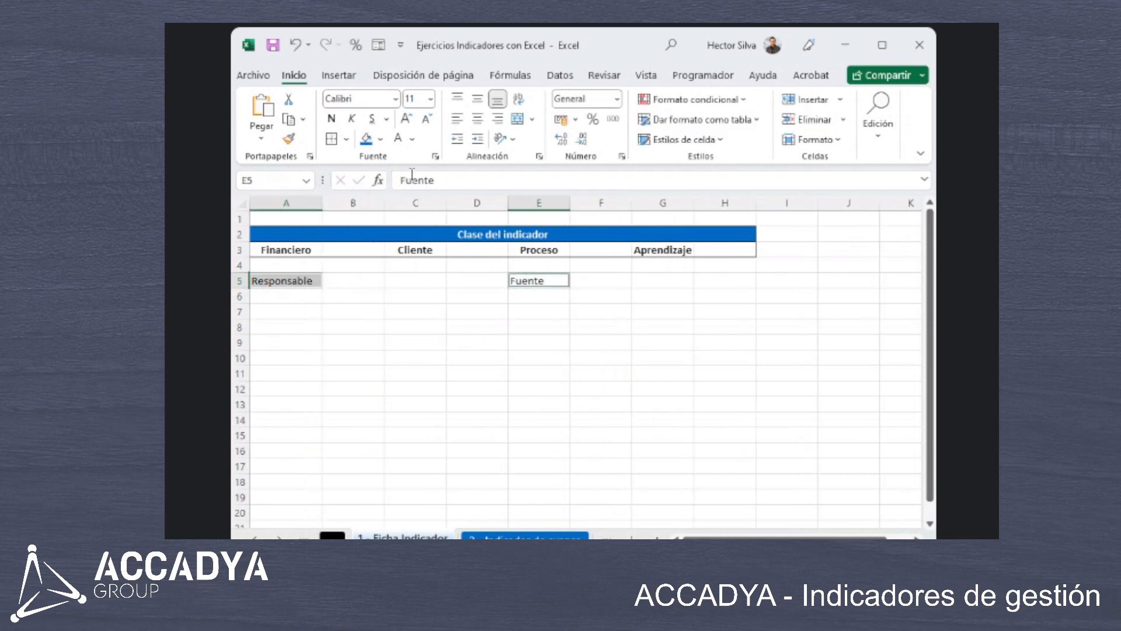
{"action": "left_click", "coordinate": [367, 139]}
{"action": "left_click", "coordinate": [398, 138]}
{"action": "left_click", "coordinate": [332, 119]}
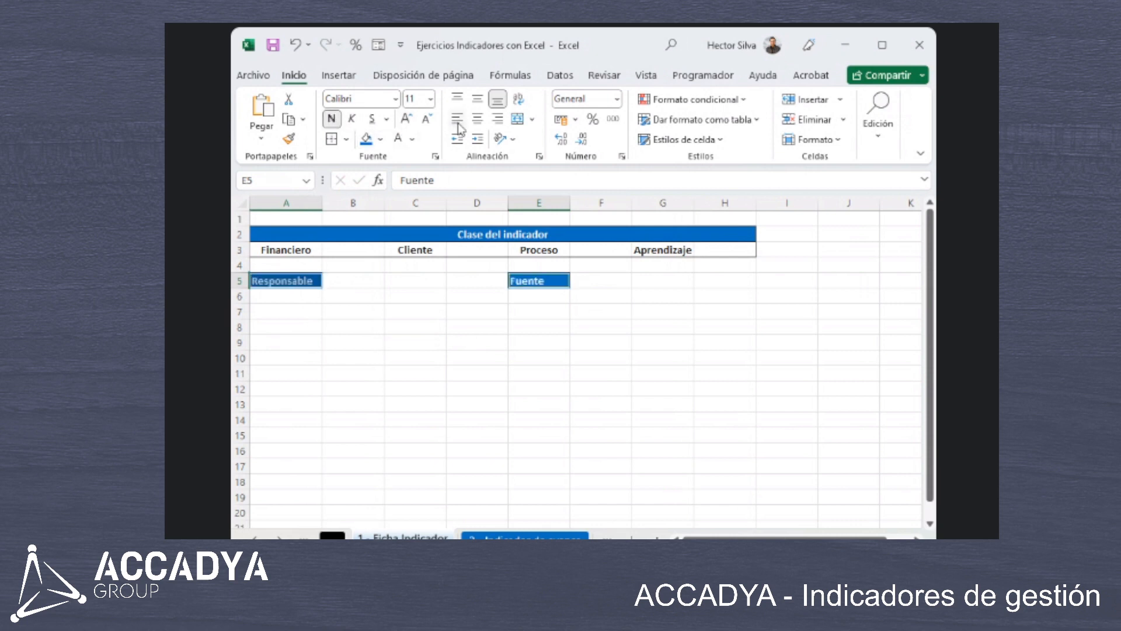
{"action": "left_click", "coordinate": [477, 119]}
{"action": "left_click", "coordinate": [580, 311]}
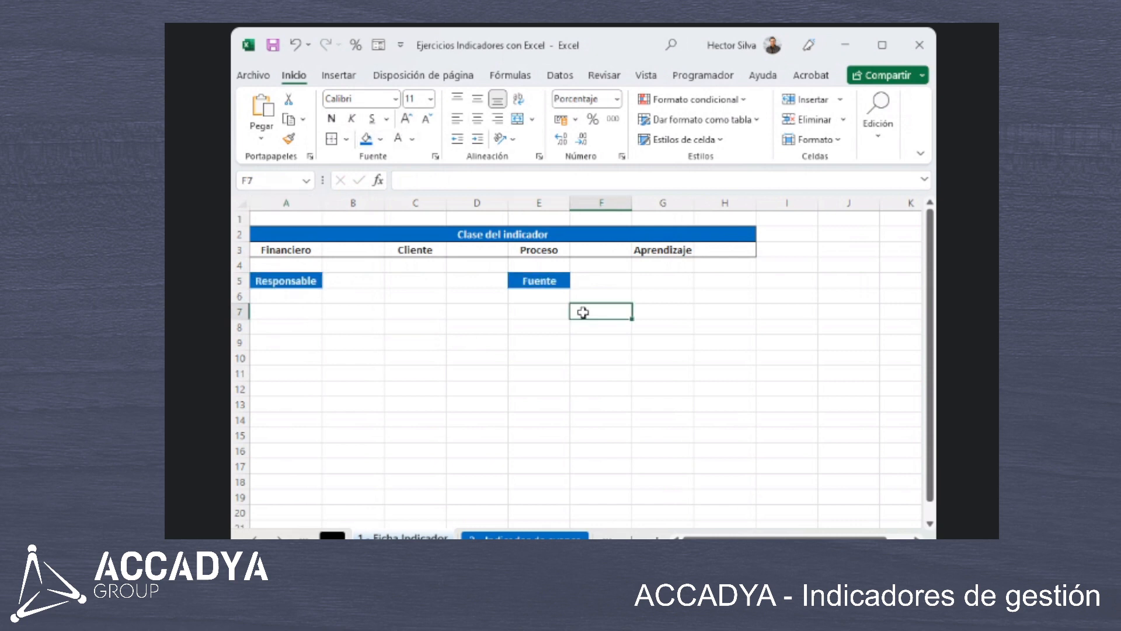
Merge cells B5:D5 beside Responsable and cells F5:H5 beside Fuente into single answer fields.
{"action": "left_click", "coordinate": [297, 286]}
{"action": "left_click", "coordinate": [339, 283]}
{"action": "left_click", "coordinate": [353, 296]}
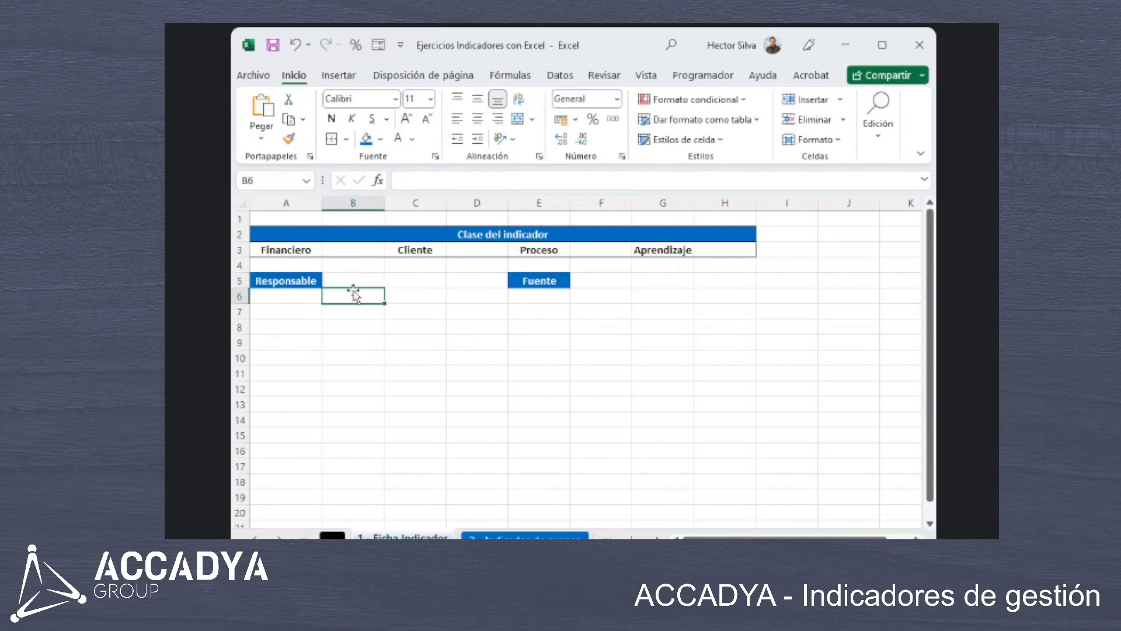
{"action": "left_click_drag", "start_coordinate": [354, 281], "coordinate": [461, 279]}
{"action": "left_click", "coordinate": [517, 119]}
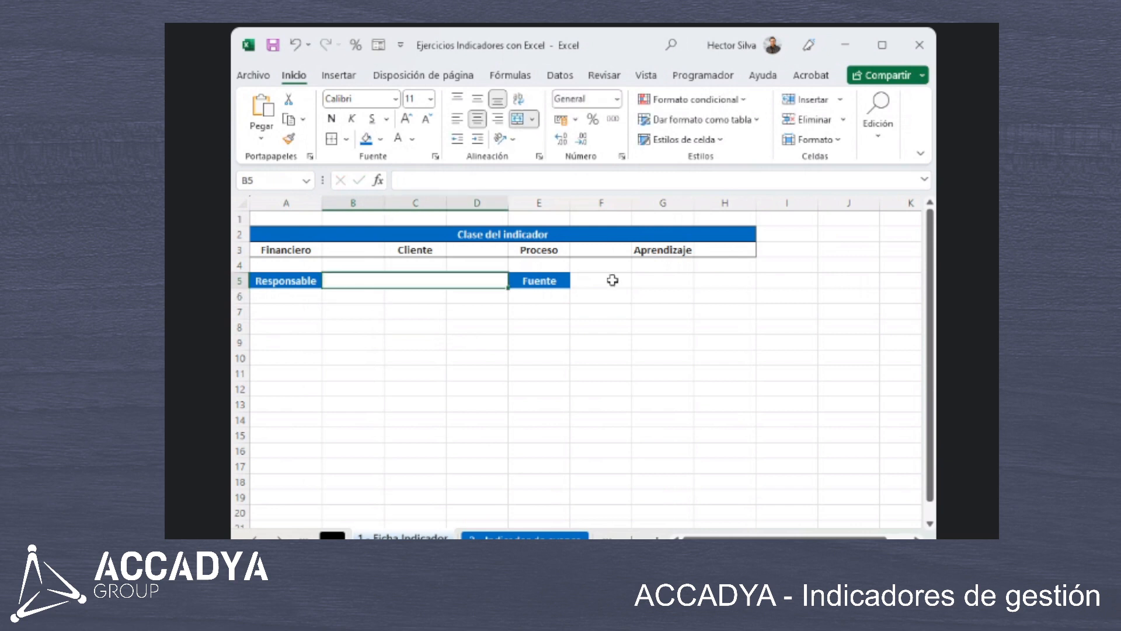
{"action": "left_click_drag", "start_coordinate": [612, 280], "coordinate": [294, 277]}
{"action": "left_click", "coordinate": [517, 118]}
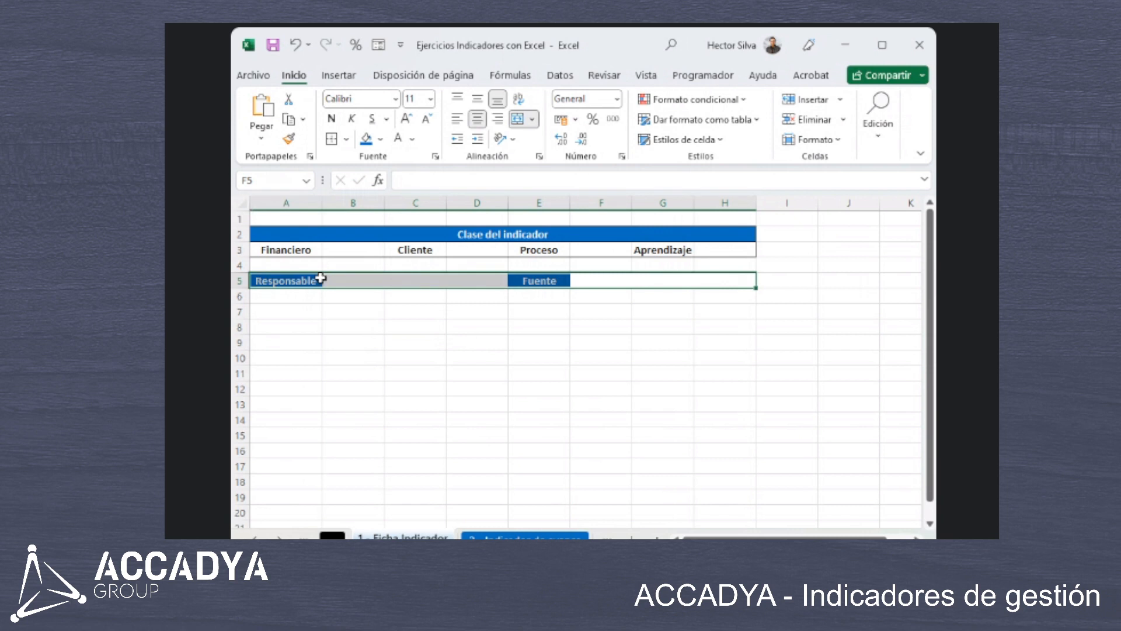
Apply all borders to the Responsable and Fuente row from A5 to H5.
{"action": "left_click", "coordinate": [347, 139]}
{"action": "left_click", "coordinate": [357, 293]}
{"action": "left_click", "coordinate": [420, 325]}
{"action": "left_click", "coordinate": [472, 280]}
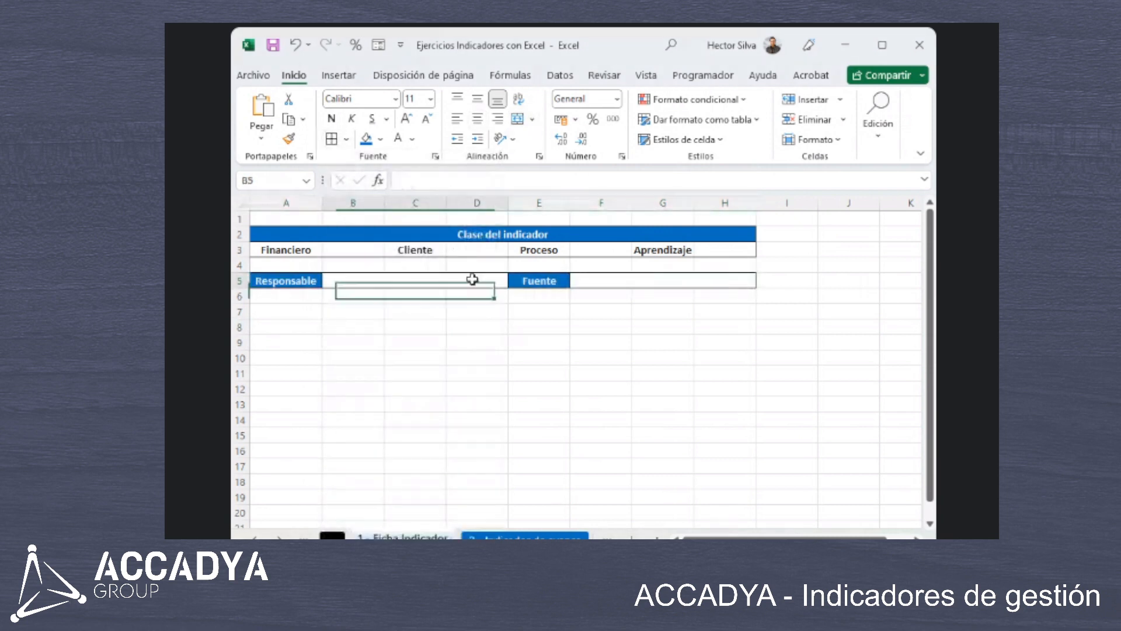
{"action": "left_click", "coordinate": [603, 281]}
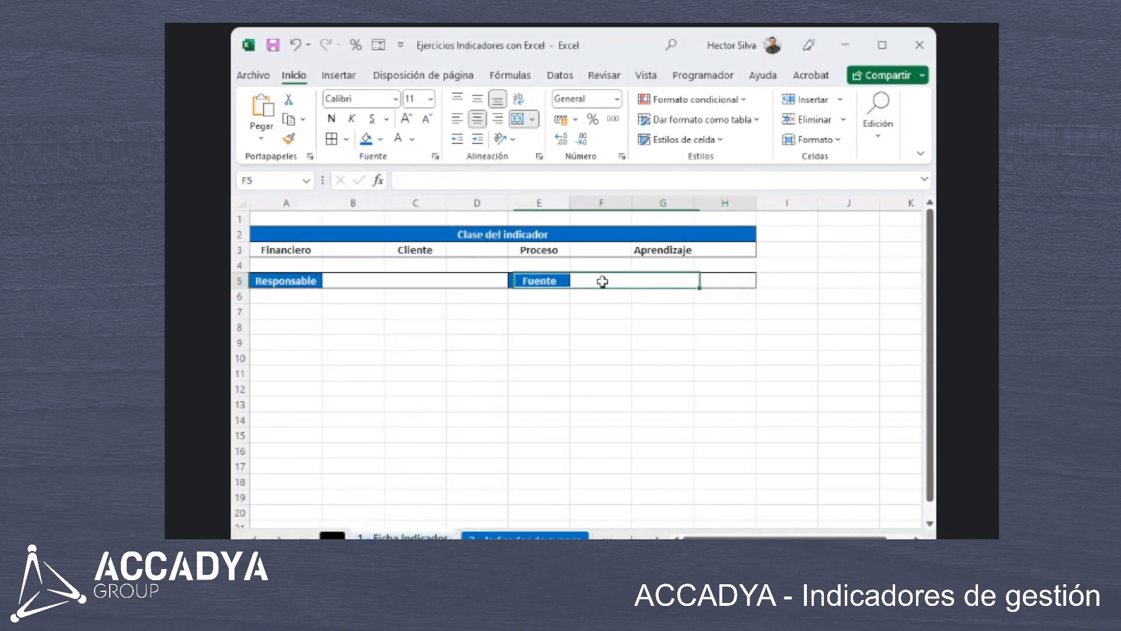
Enter the heading "Definición" in cell A7 and merge and centre it across A7:H7.
{"action": "left_click", "coordinate": [308, 310]}
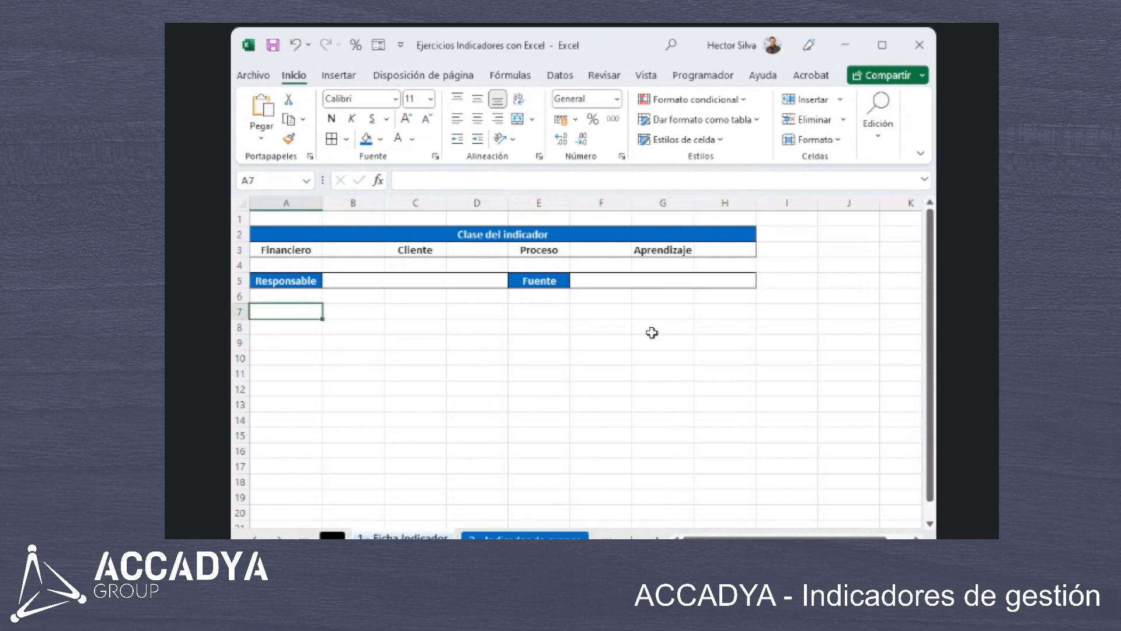
{"action": "type", "text": "De"}
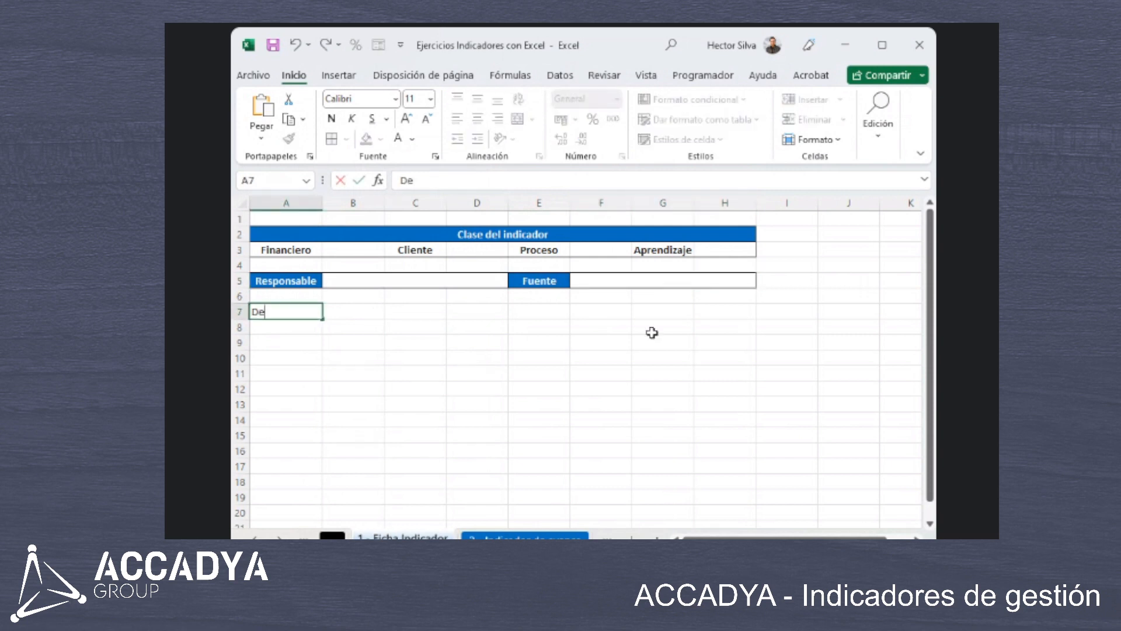
{"action": "type", "text": "finición"}
{"action": "key", "text": "Return"}
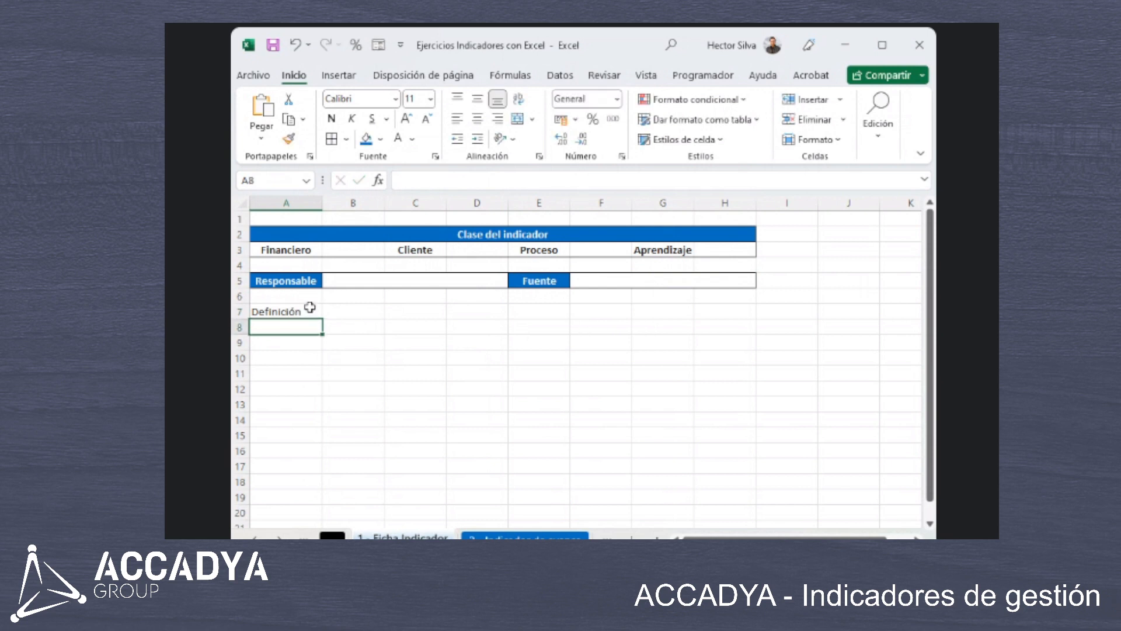
{"action": "left_click_drag", "start_coordinate": [310, 307], "coordinate": [709, 313]}
{"action": "left_click", "coordinate": [519, 120]}
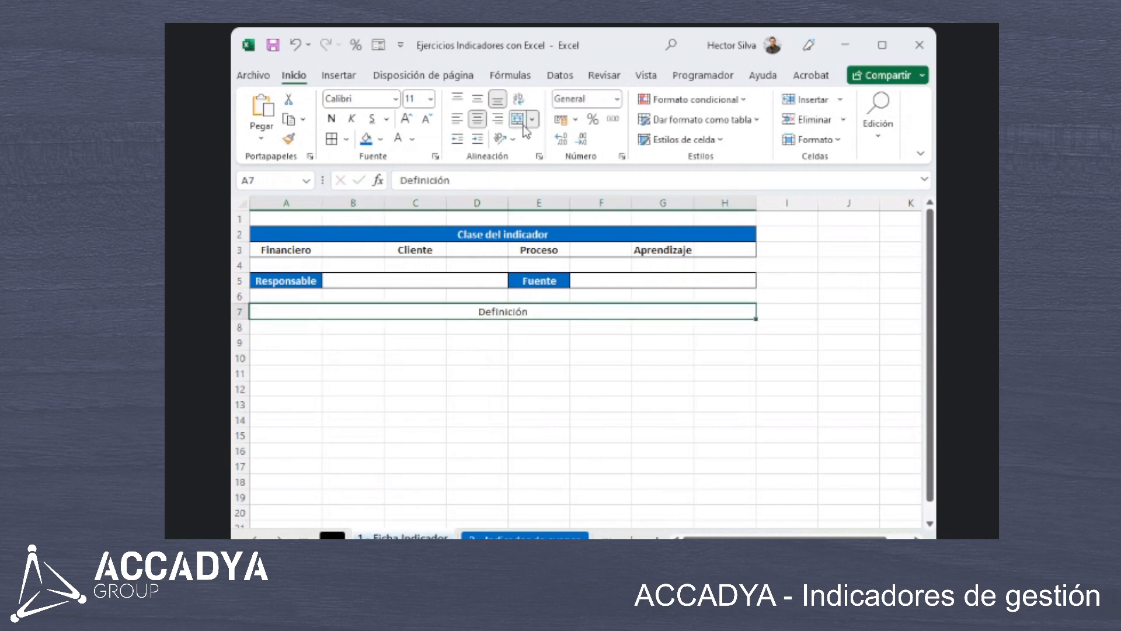
Format the Definición heading with bold white text, a blue fill and all borders.
{"action": "left_click", "coordinate": [331, 118]}
{"action": "left_click", "coordinate": [367, 142]}
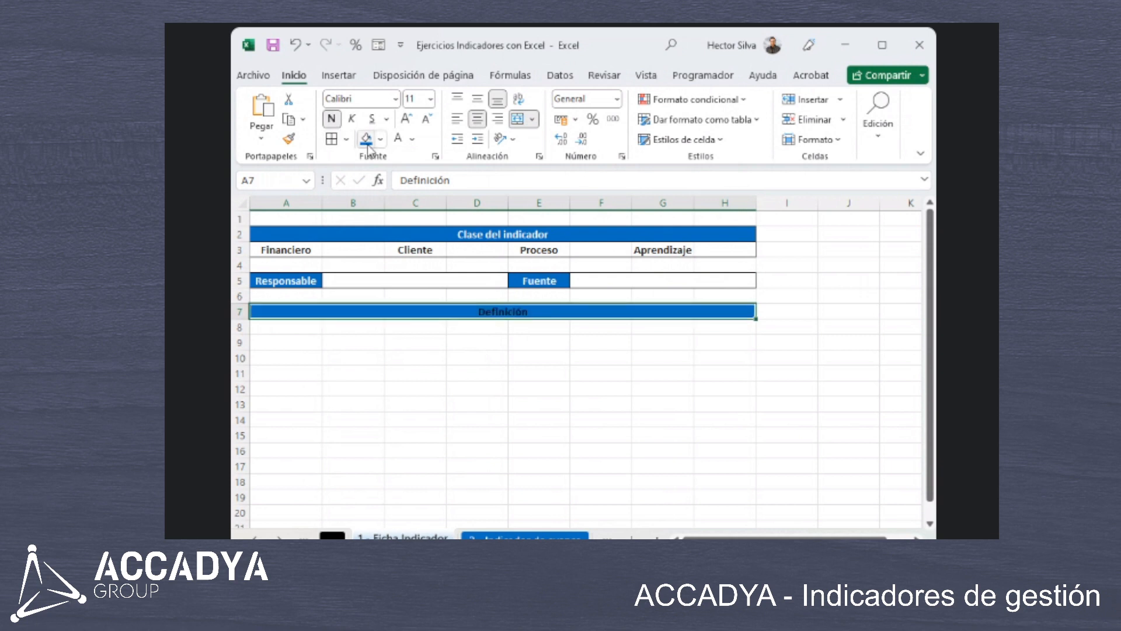
{"action": "left_click", "coordinate": [399, 138]}
{"action": "left_click", "coordinate": [678, 340]}
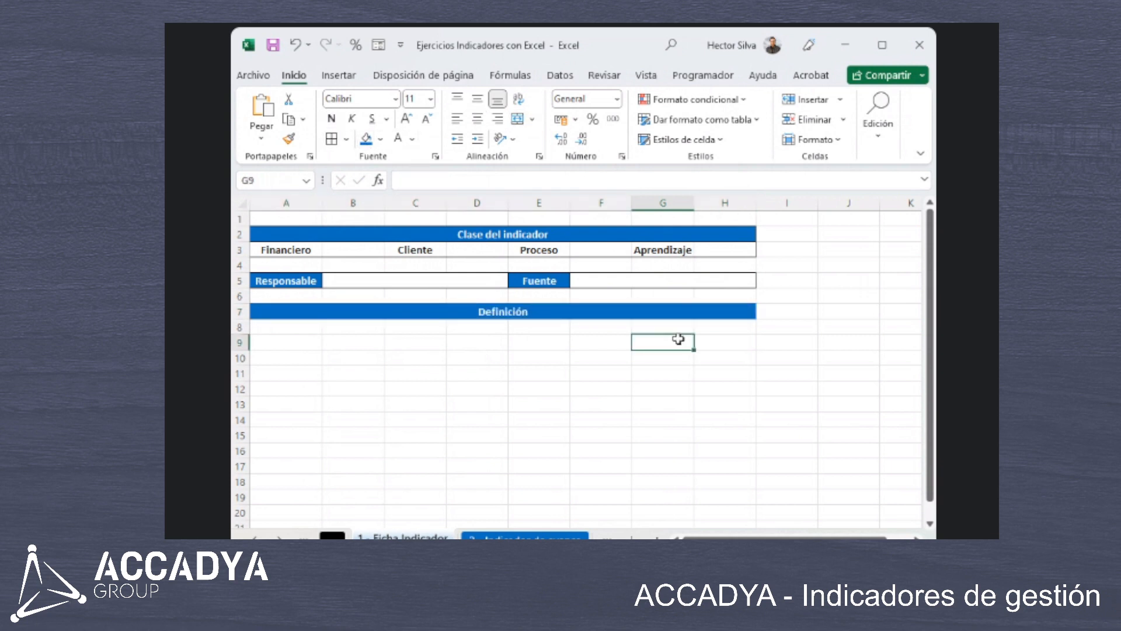
{"action": "left_click", "coordinate": [495, 314]}
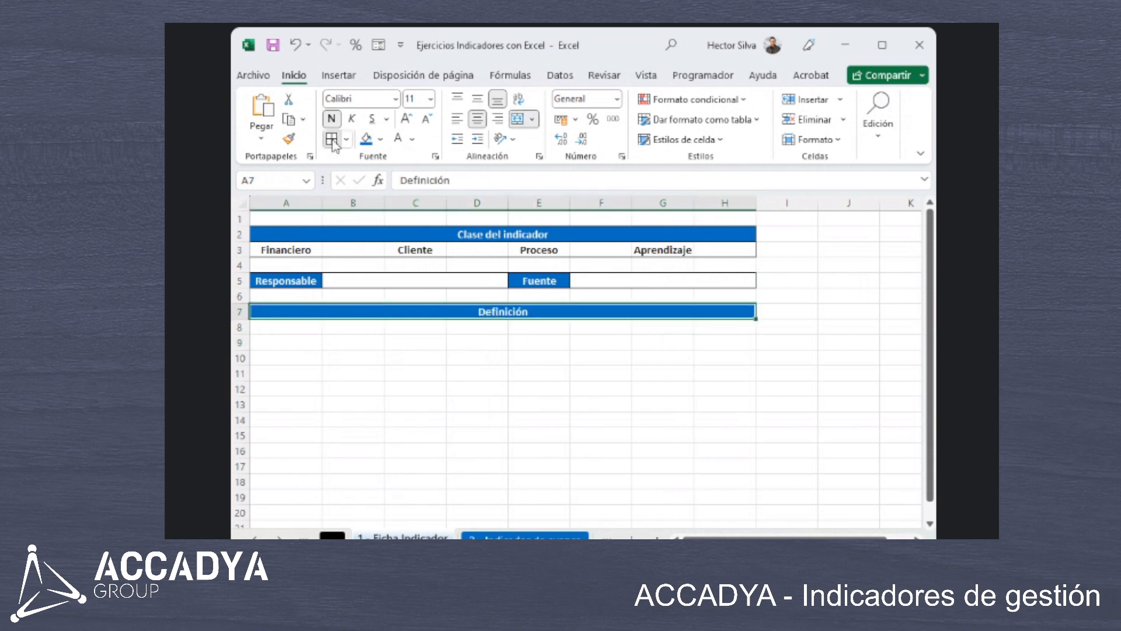
{"action": "left_click", "coordinate": [496, 373]}
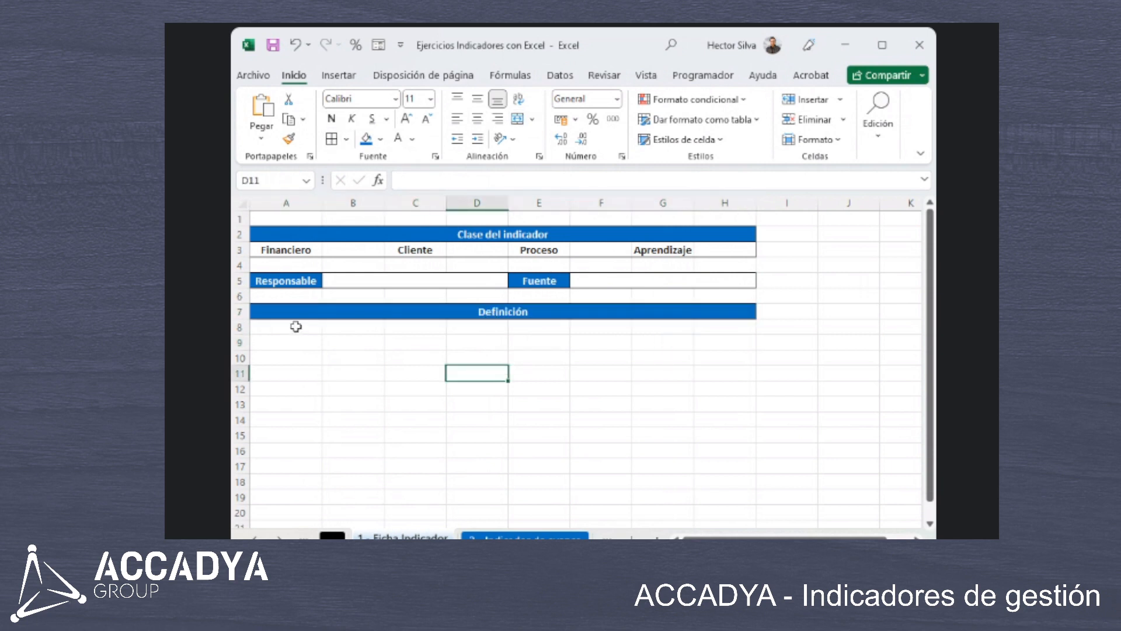
Merge cells A8:H8 below the Definición heading and make row 8 several times taller.
{"action": "left_click_drag", "start_coordinate": [296, 327], "coordinate": [730, 322]}
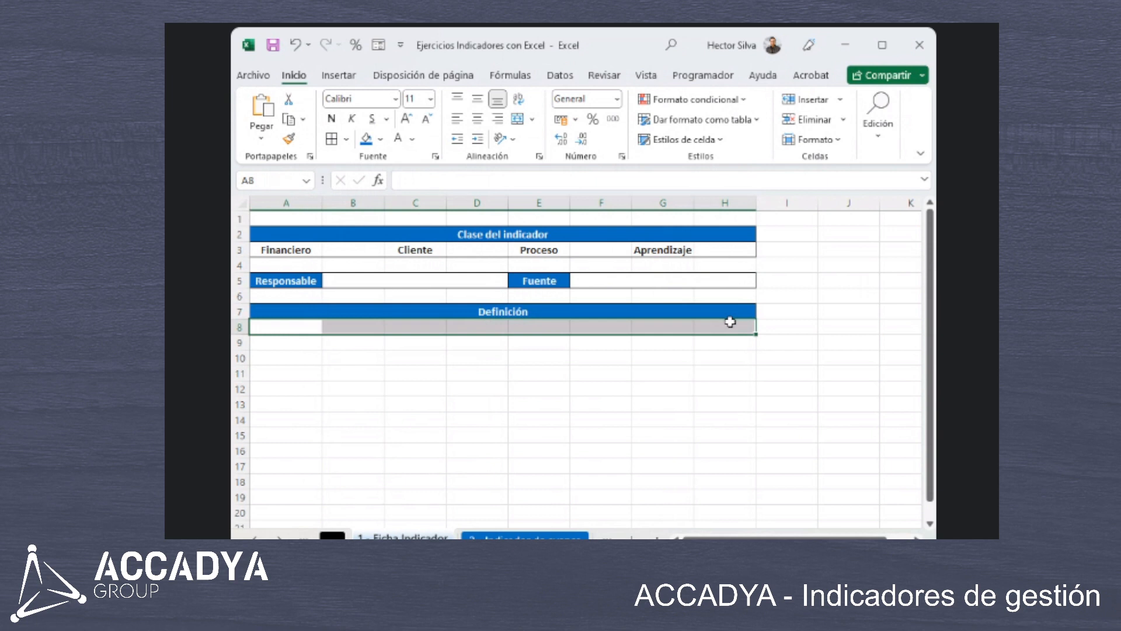
{"action": "left_click", "coordinate": [517, 119]}
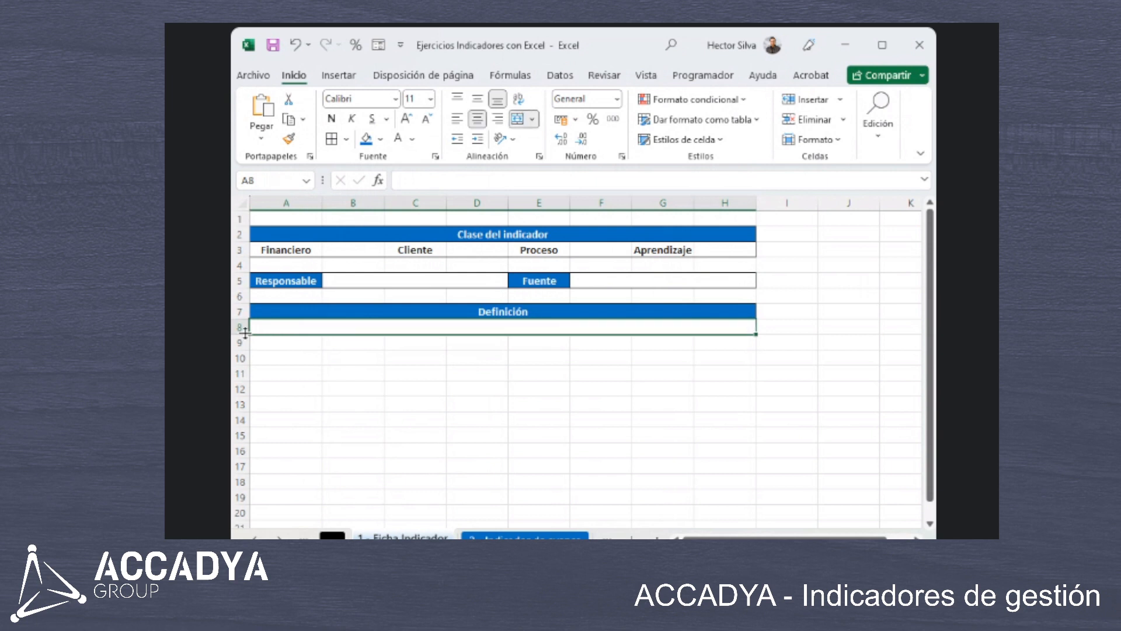
{"action": "left_click_drag", "start_coordinate": [245, 333], "coordinate": [246, 375]}
{"action": "left_click", "coordinate": [655, 414]}
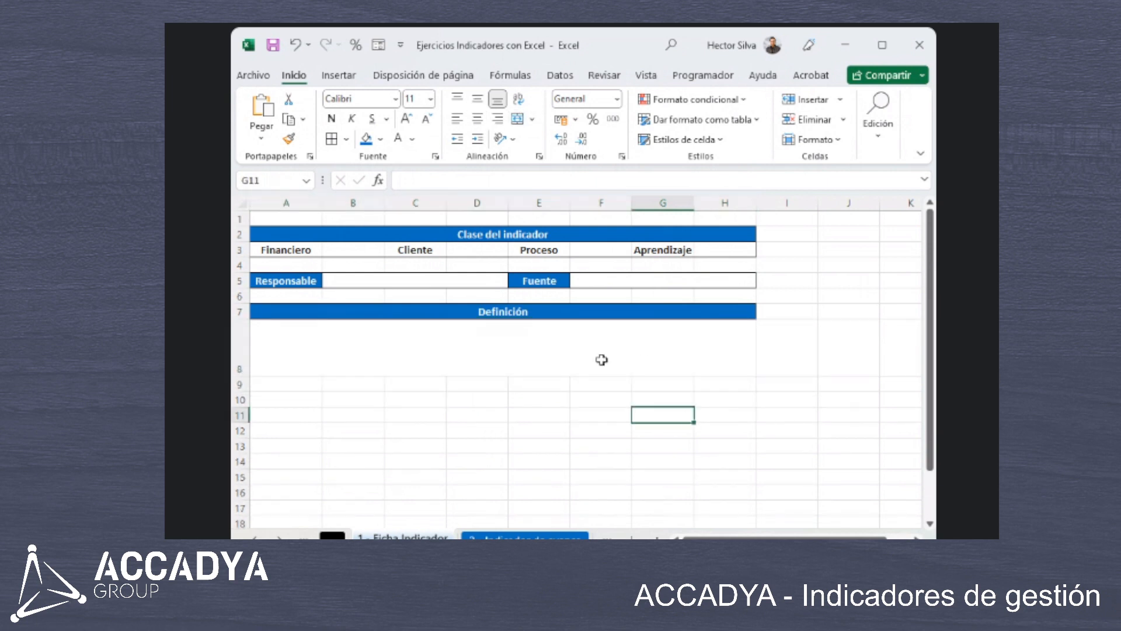
Enter the placeholder text "Información del indicador" in the merged cell A8.
{"action": "left_click", "coordinate": [602, 360]}
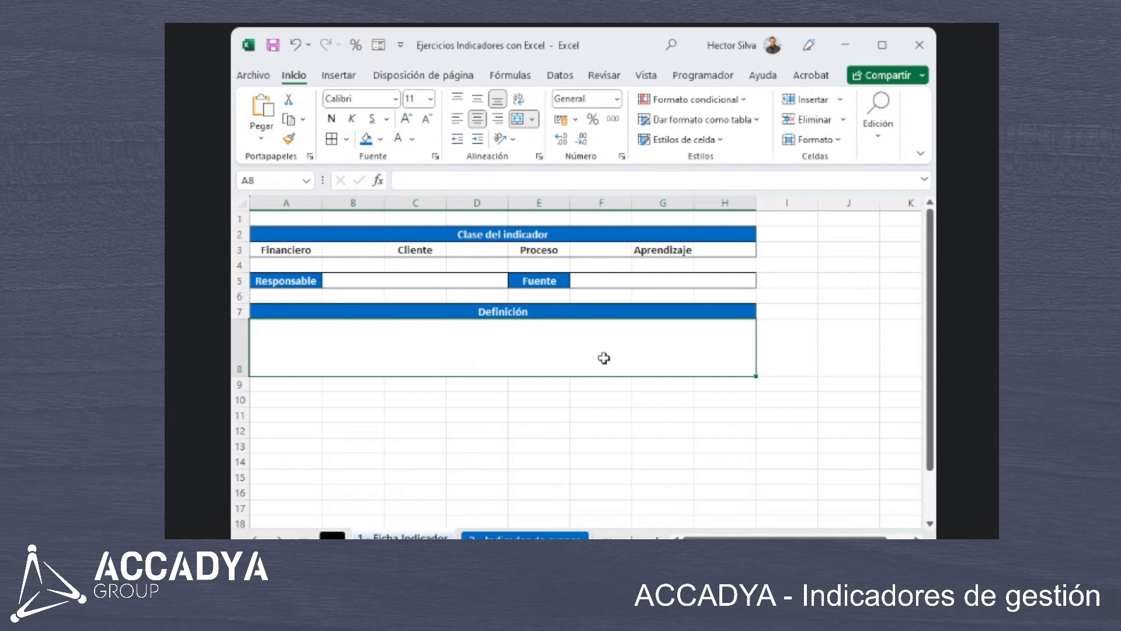
{"action": "type", "text": "J"}
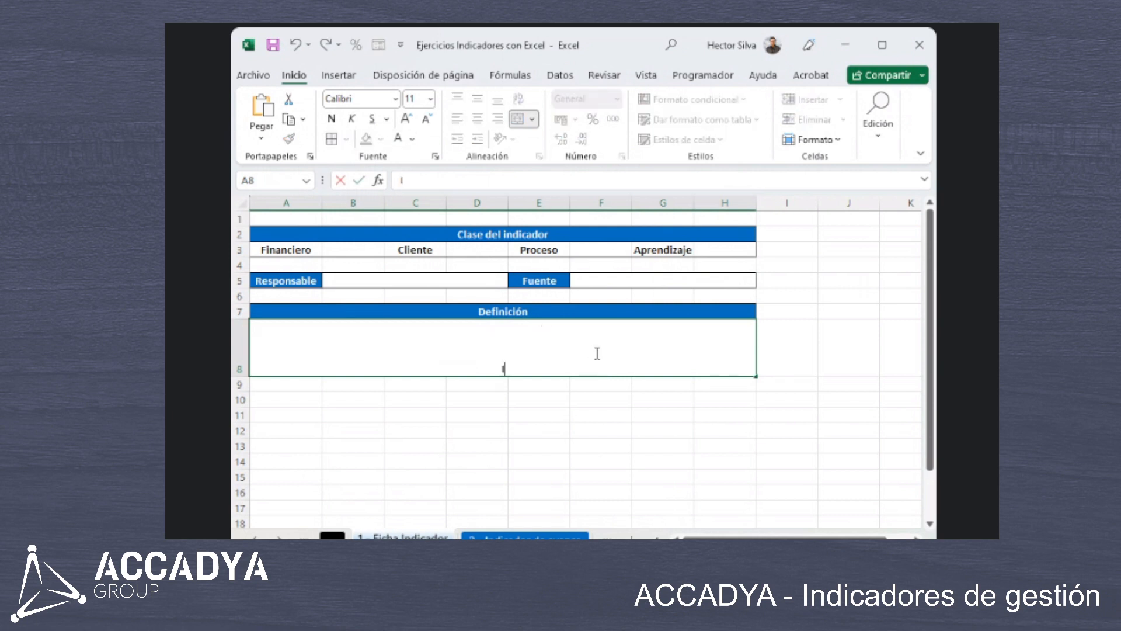
{"action": "type", "text": "nformación de"}
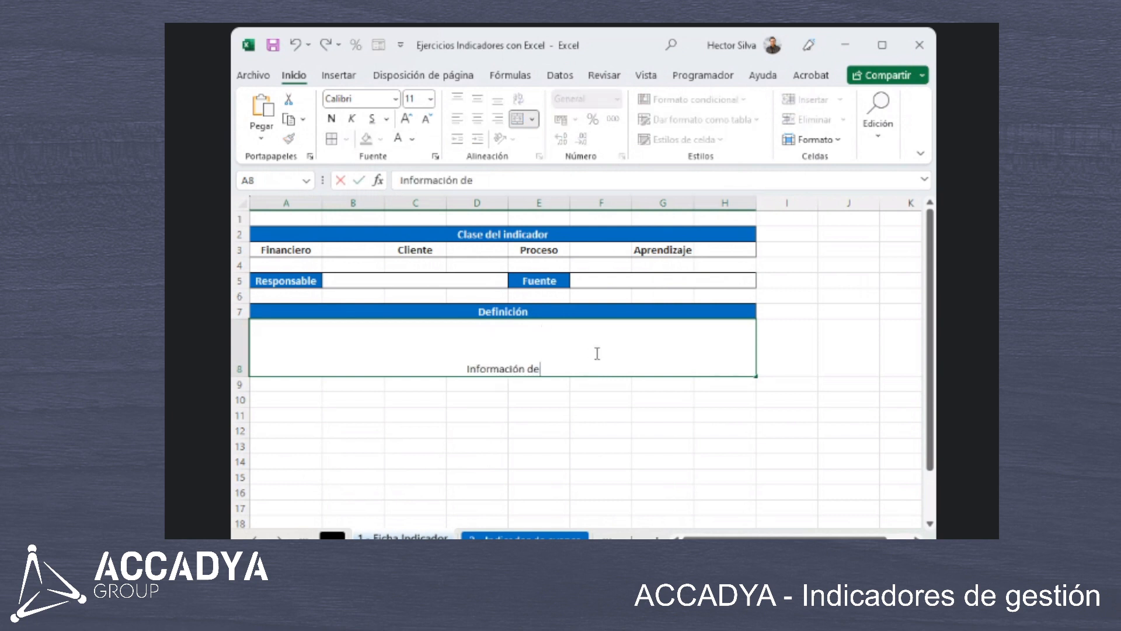
{"action": "type", "text": "l indicador"}
{"action": "key", "text": "Return"}
Centre the text in merged cell A8 vertically and add borders around the cell.
{"action": "left_click", "coordinate": [588, 344]}
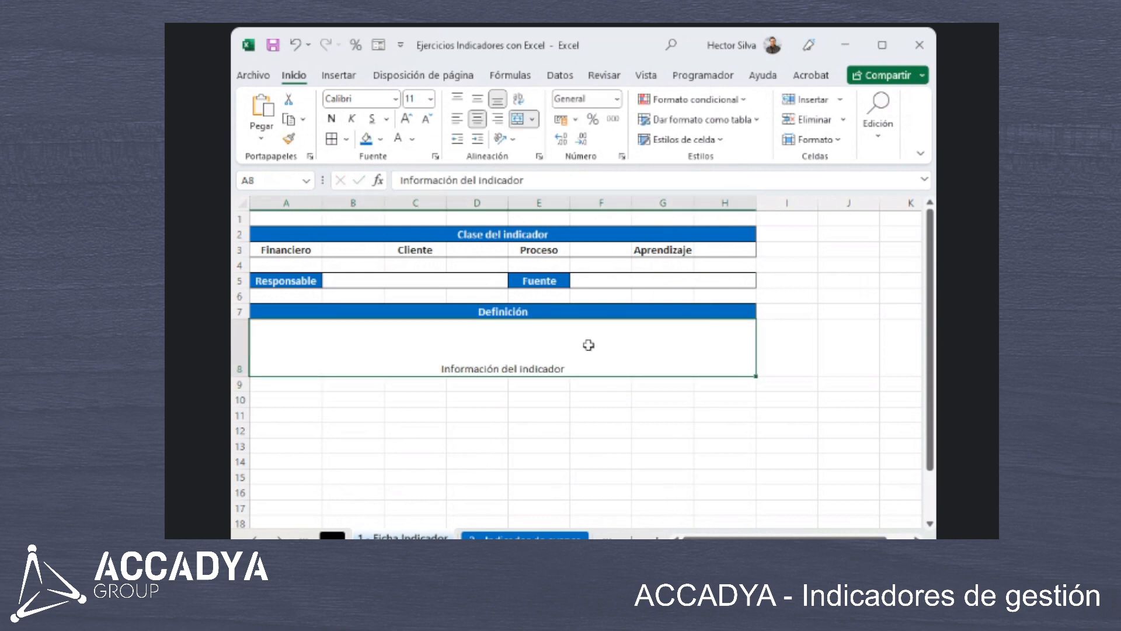
{"action": "left_click", "coordinate": [478, 107]}
{"action": "left_click", "coordinate": [541, 401]}
Copy the whole Definición block in rows 7 and 8 and paste it starting at row 10.
{"action": "left_click", "coordinate": [303, 396]}
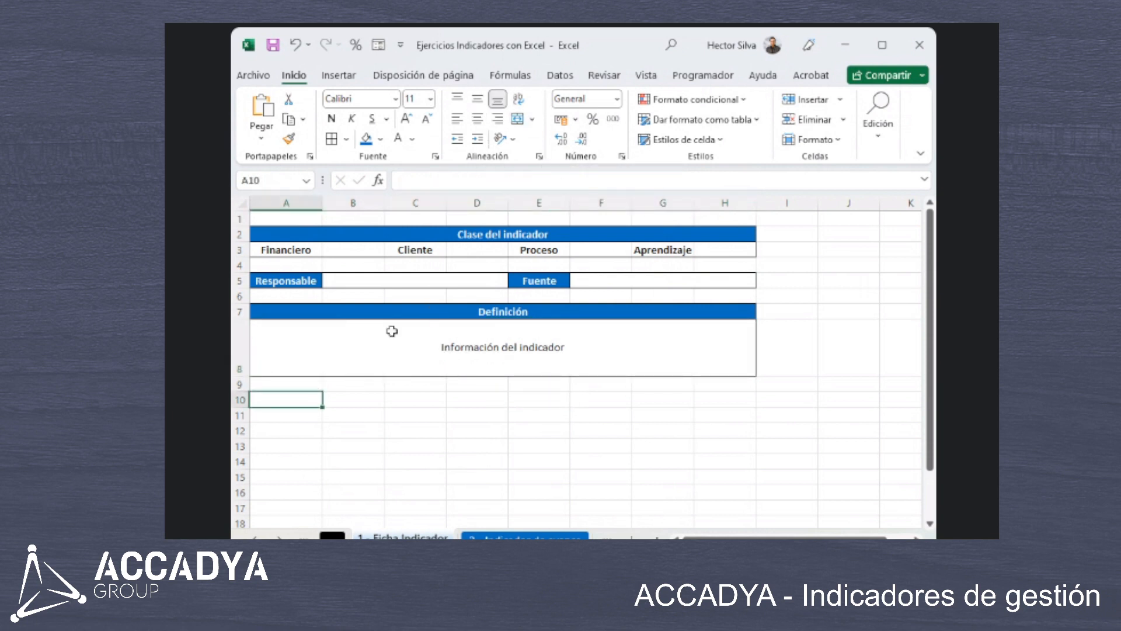
{"action": "scroll", "coordinate": [392, 331], "scroll_direction": "down", "scroll_amount": 1}
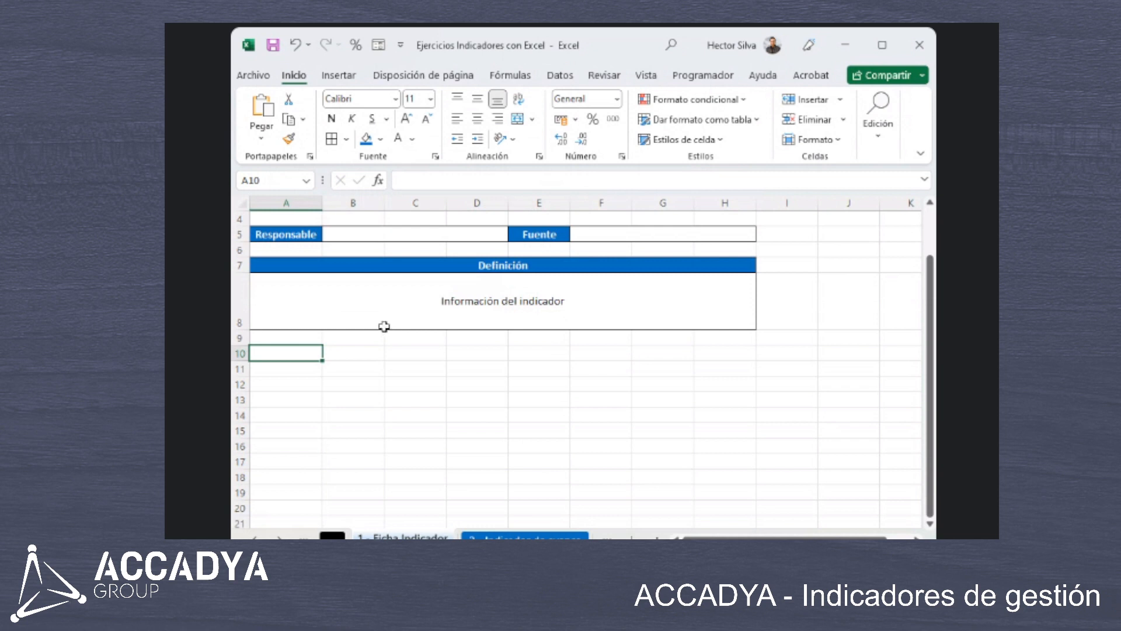
{"action": "scroll", "coordinate": [384, 327], "scroll_direction": "up", "scroll_amount": 1}
{"action": "scroll", "coordinate": [407, 312], "scroll_direction": "down", "scroll_amount": 1}
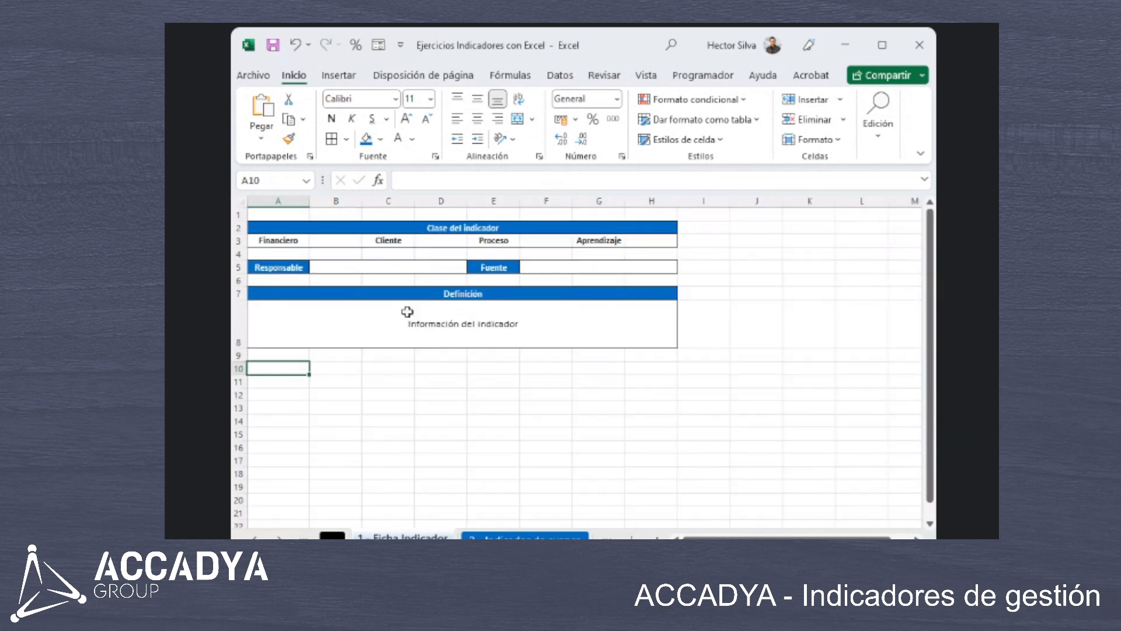
{"action": "left_click", "coordinate": [243, 295]}
{"action": "left_click_drag", "start_coordinate": [243, 295], "coordinate": [243, 342]}
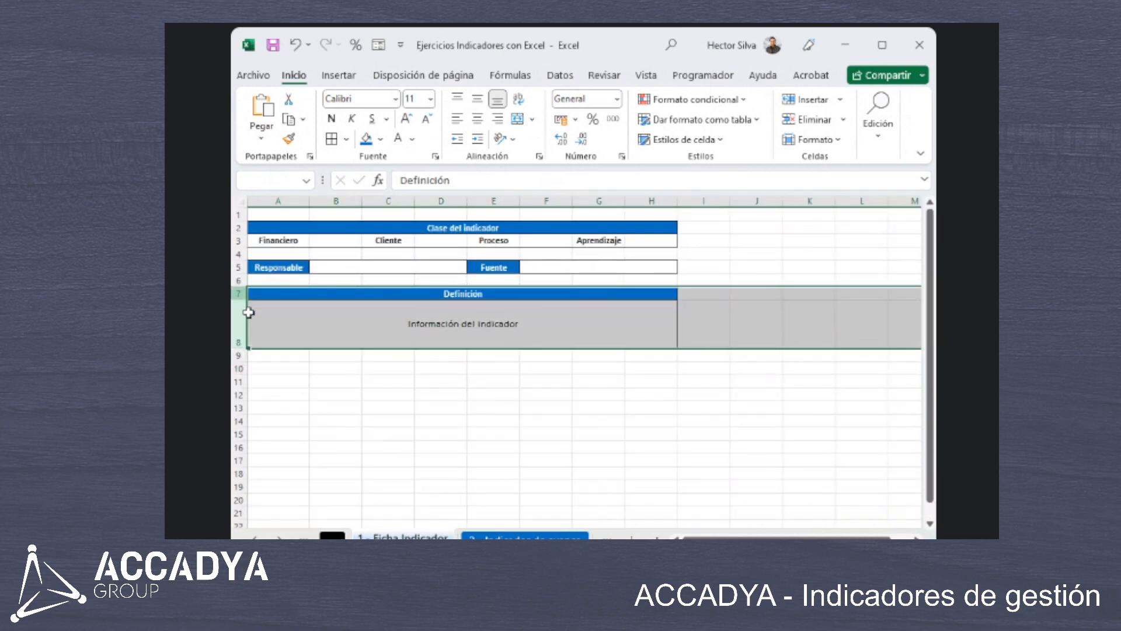
{"action": "key", "text": "ctrl+c"}
{"action": "left_click", "coordinate": [242, 366]}
{"action": "key", "text": "ctrl+v"}
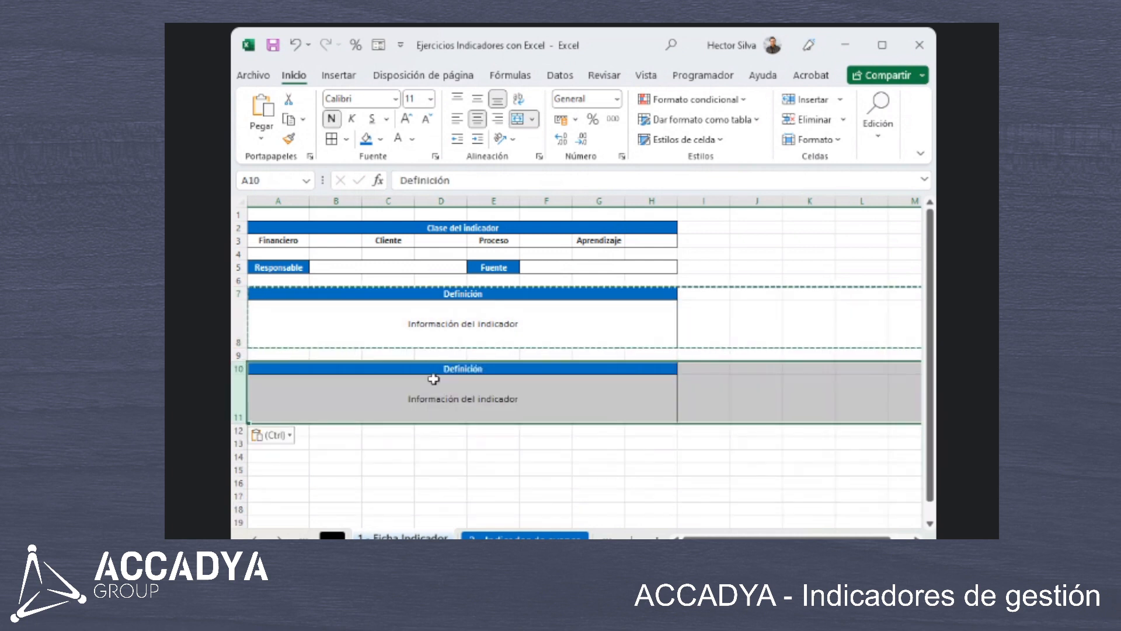
Change the copied heading in row 10 to "Propósito" and clear the placeholder text in the cell below it.
{"action": "left_click", "coordinate": [525, 369]}
{"action": "key", "text": "Escape"}
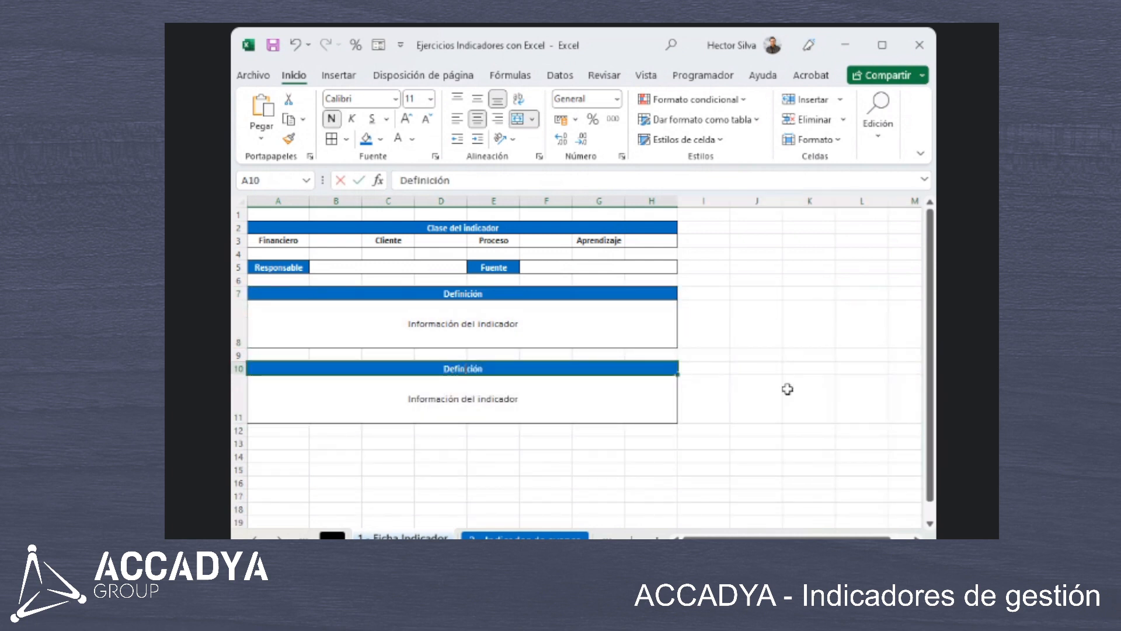
{"action": "type", "text": "Propsito"}
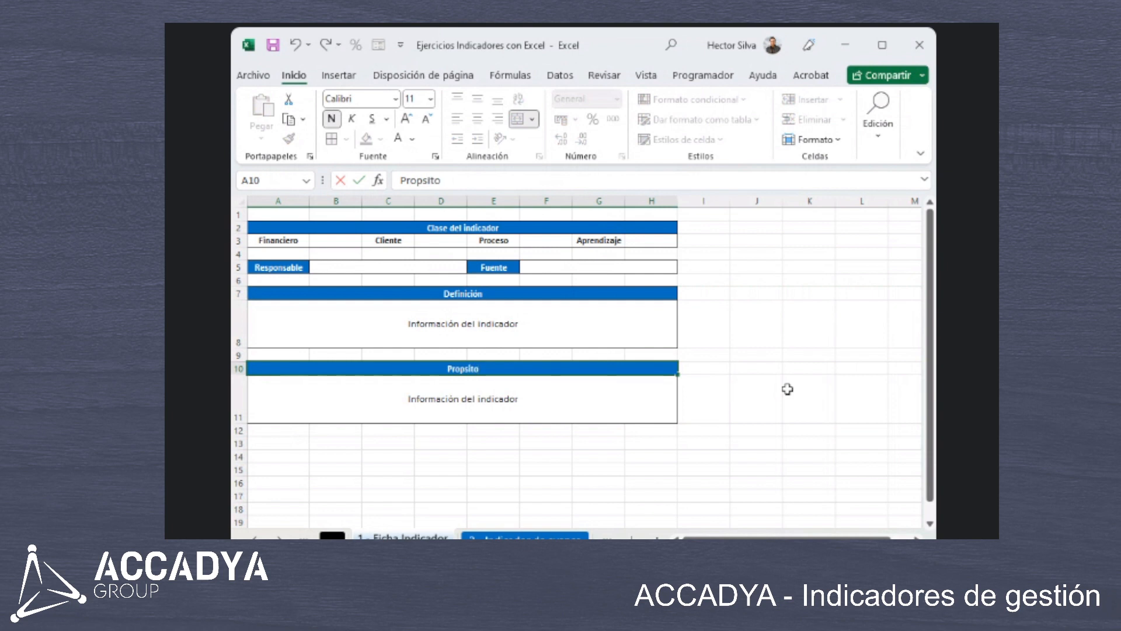
{"action": "key", "text": "BackSpace"}
{"action": "key", "text": "BackSpace"}
{"action": "type", "text": "ósito"}
{"action": "key", "text": "Return"}
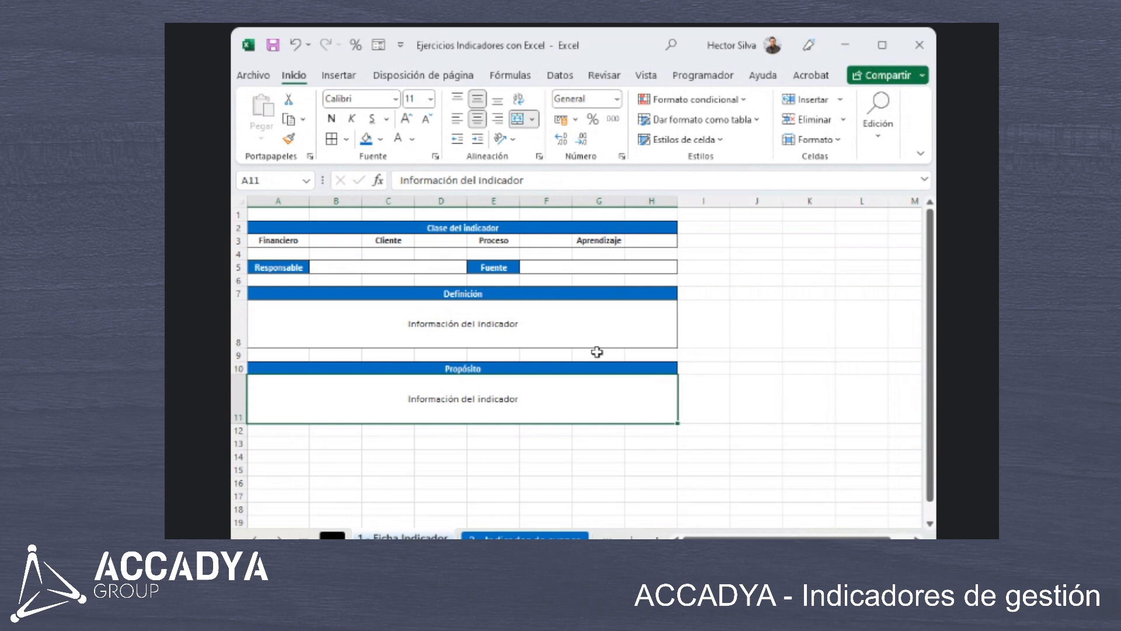
{"action": "key", "text": "Delete"}
Enter the labels "Escala" in cell A13 and "Proveedor" in cell C13.
{"action": "scroll", "coordinate": [489, 408], "scroll_direction": "down", "scroll_amount": 2}
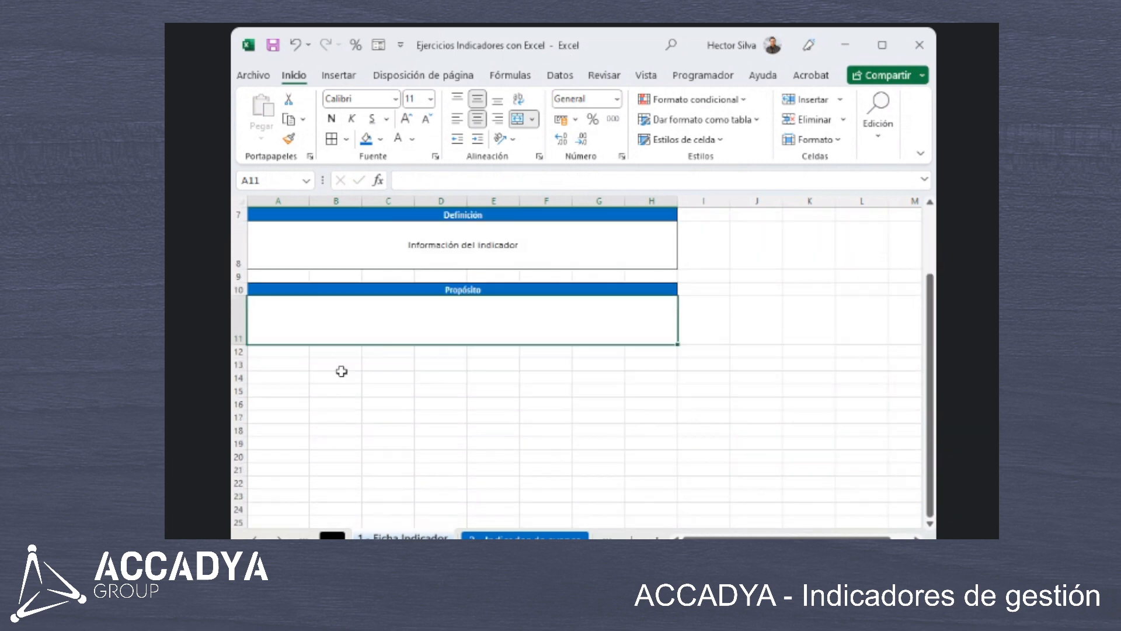
{"action": "left_click", "coordinate": [303, 364]}
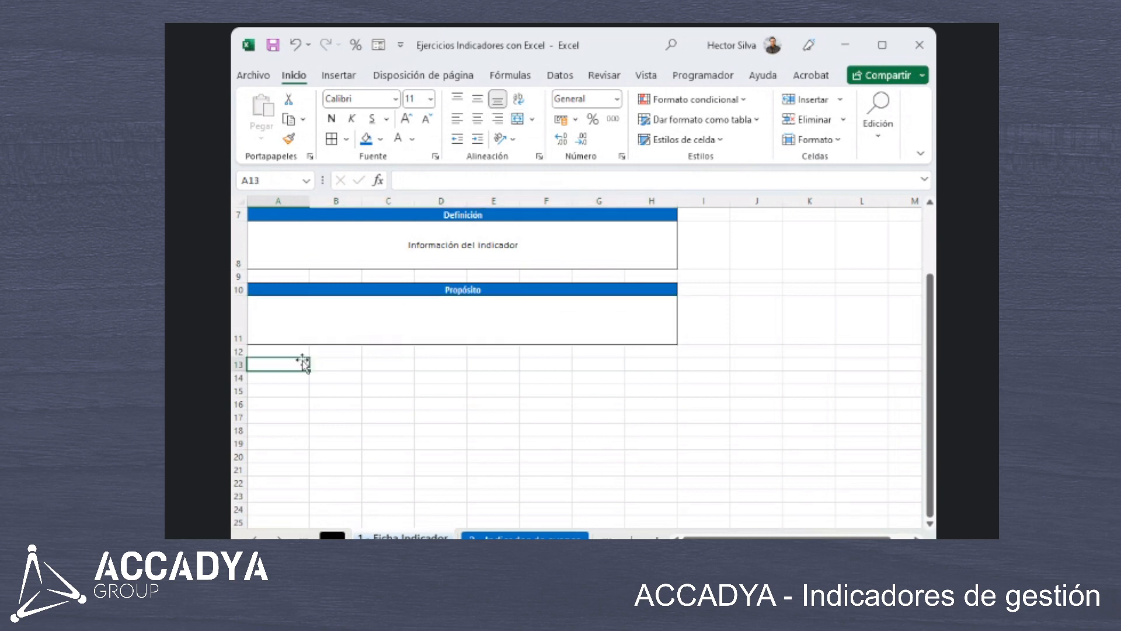
{"action": "type", "text": "E"}
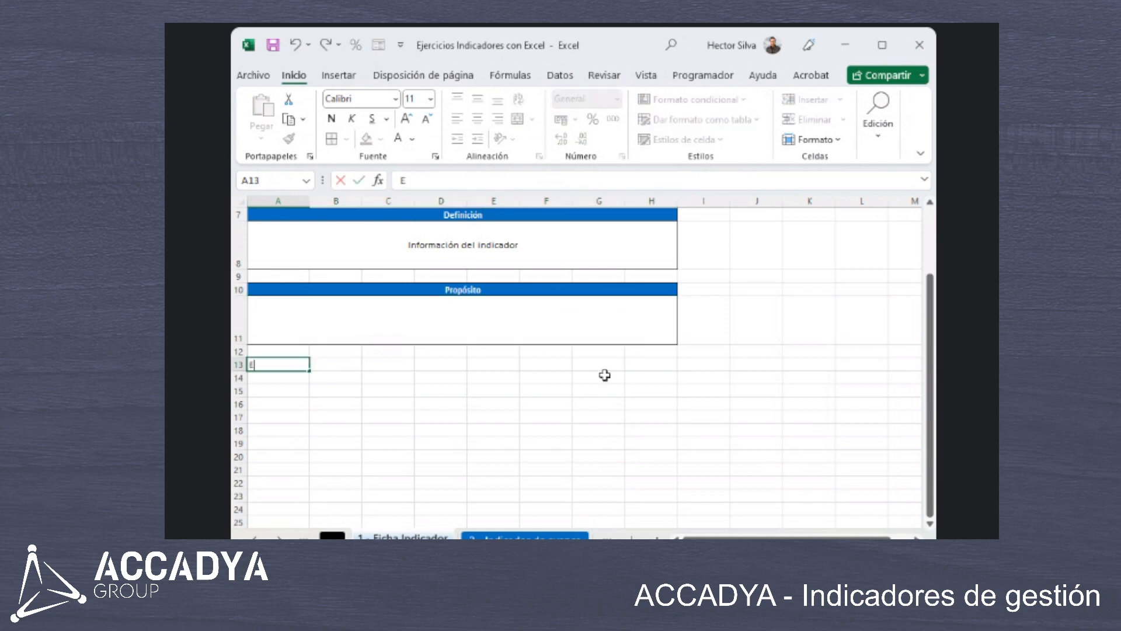
{"action": "type", "text": "scala"}
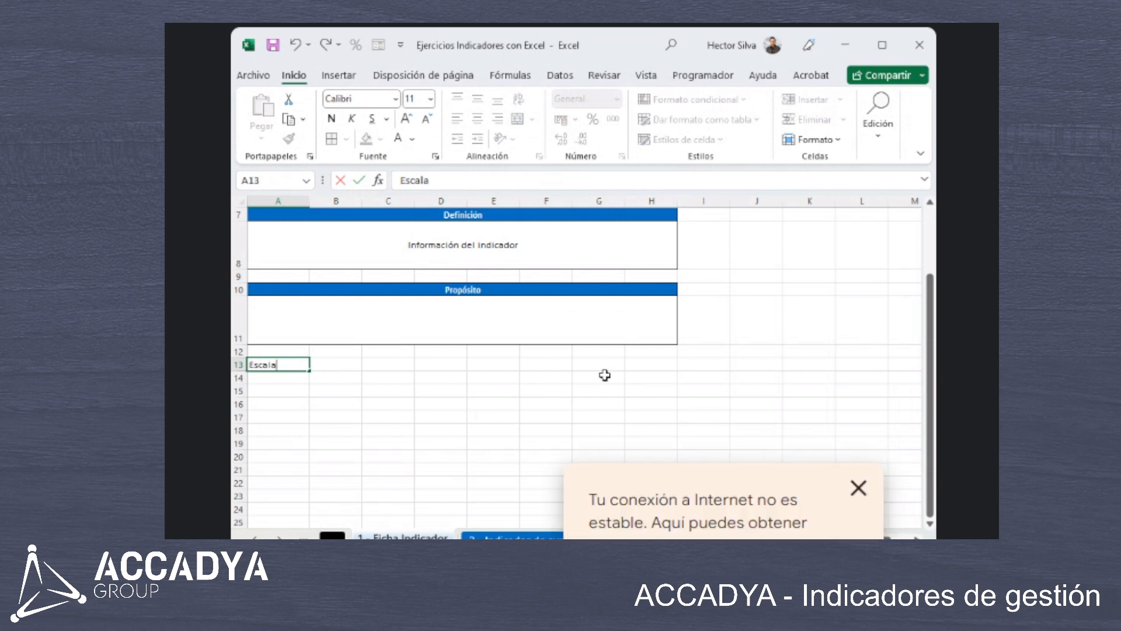
{"action": "left_click", "coordinate": [852, 500]}
{"action": "key", "text": "Tab"}
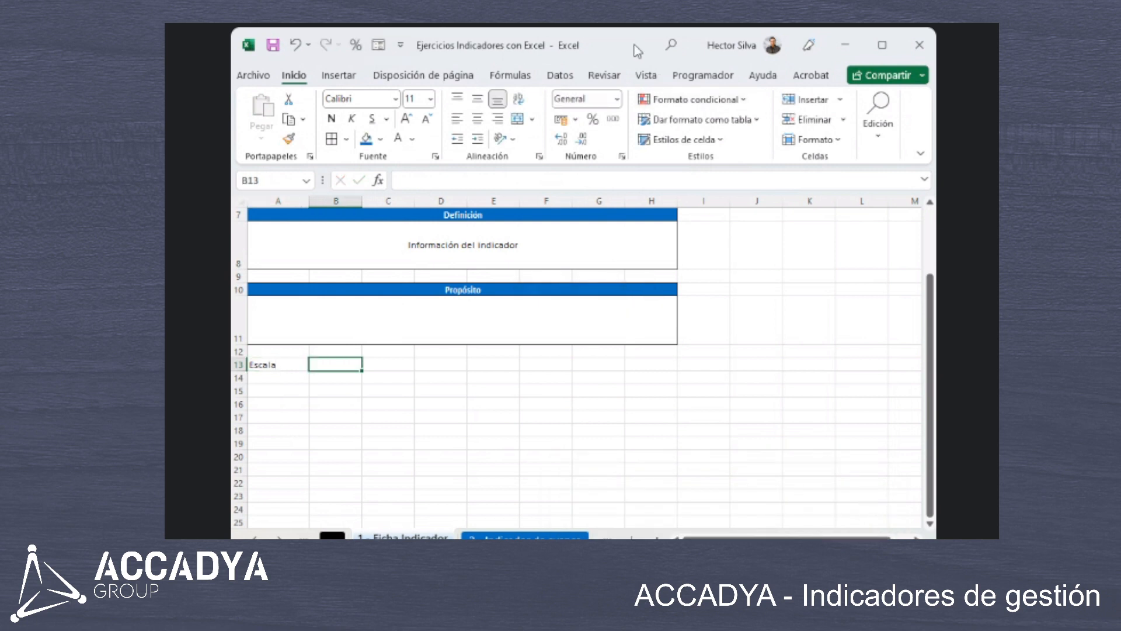
{"action": "key", "text": "Tab"}
{"action": "type", "text": "Proveedor"}
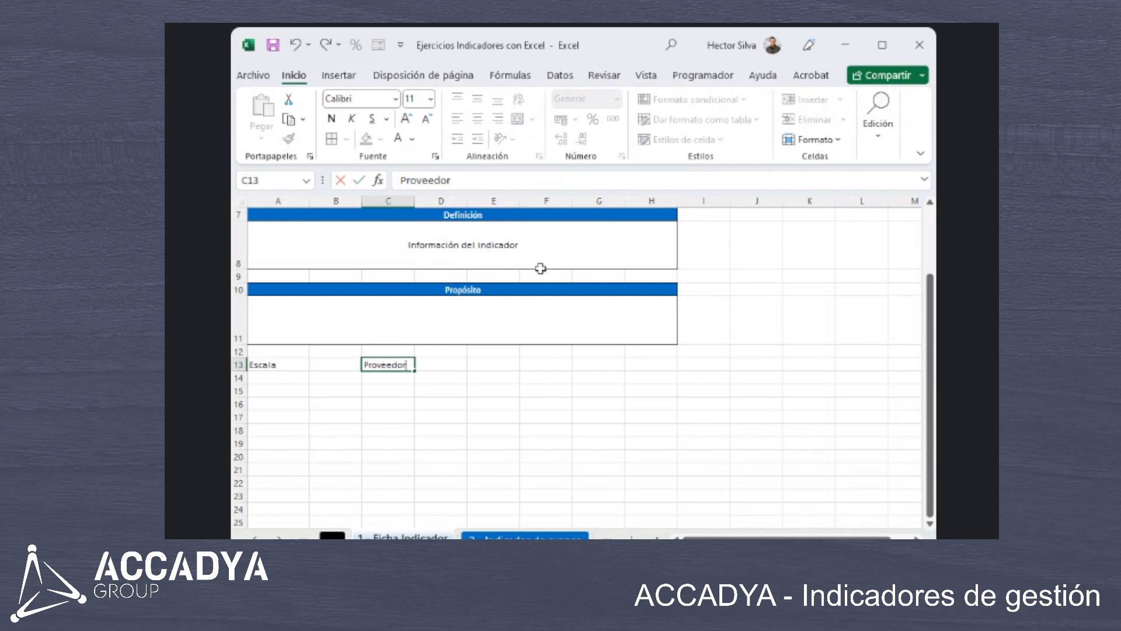
{"action": "key", "text": "Tab"}
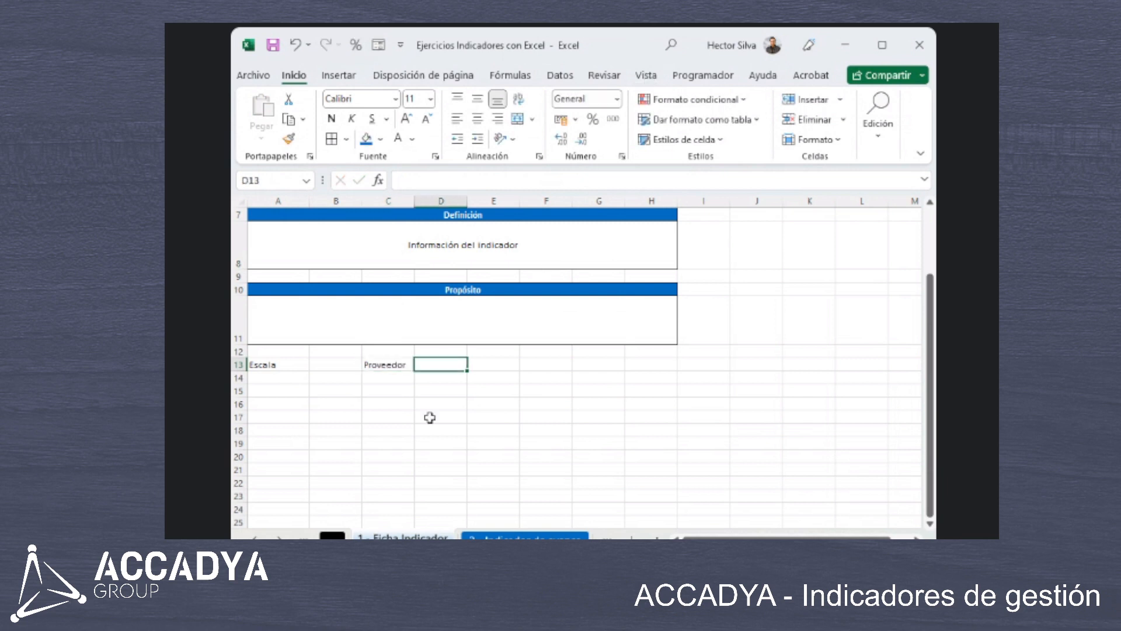
Enter the labels "Recursos" in cell E13 and "Tipo" in cell G13.
{"action": "key", "text": "Tab"}
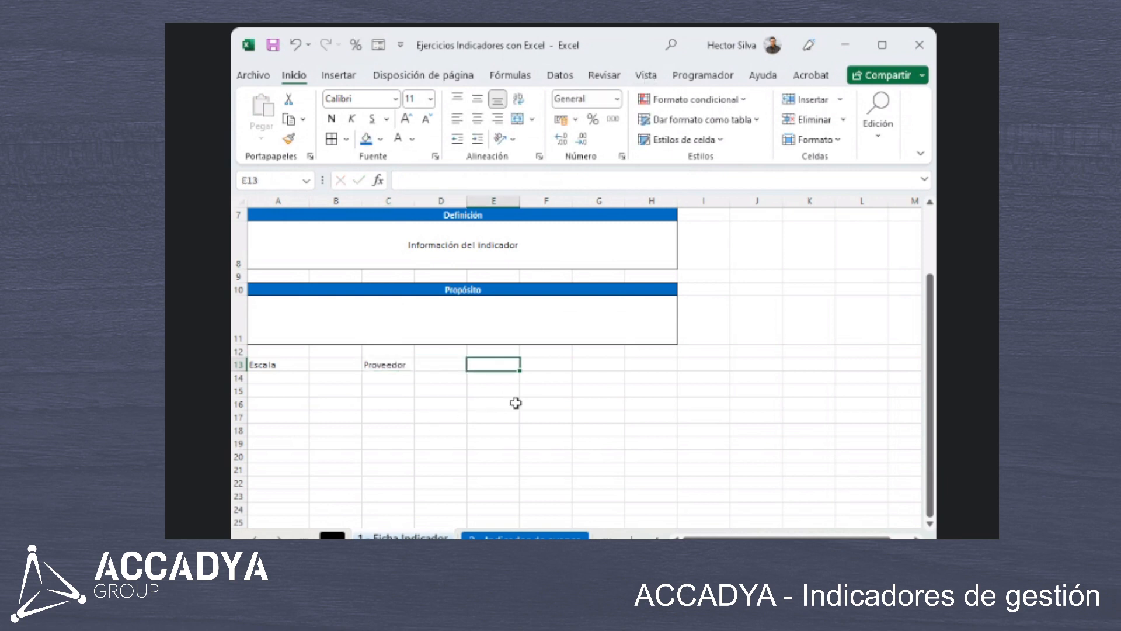
{"action": "type", "text": "Recursos"}
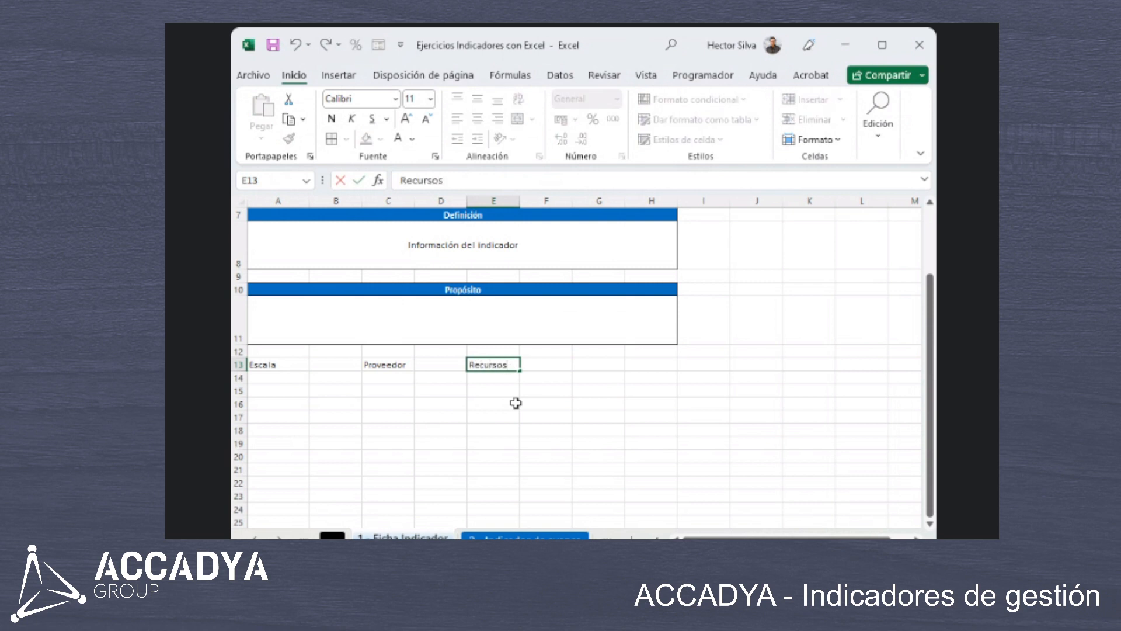
{"action": "key", "text": "Tab"}
{"action": "key", "text": "Tab"}
{"action": "type", "text": "Ti"}
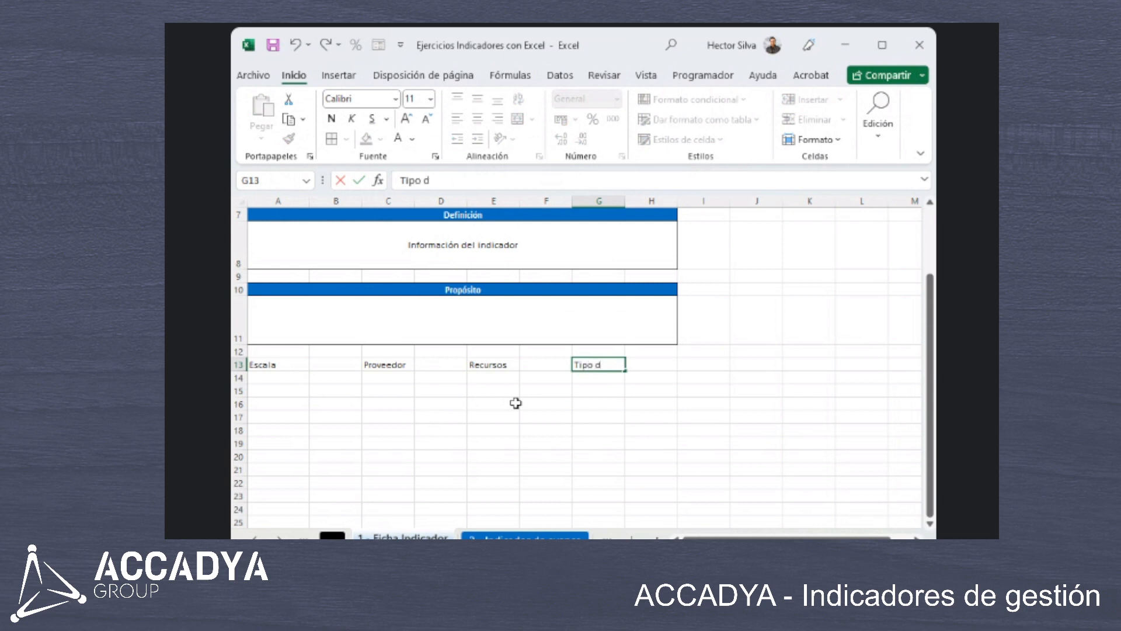
{"action": "key", "text": "BackSpace"}
{"action": "key", "text": "BackSpace"}
{"action": "key", "text": "BackSpace"}
{"action": "key", "text": "Tab"}
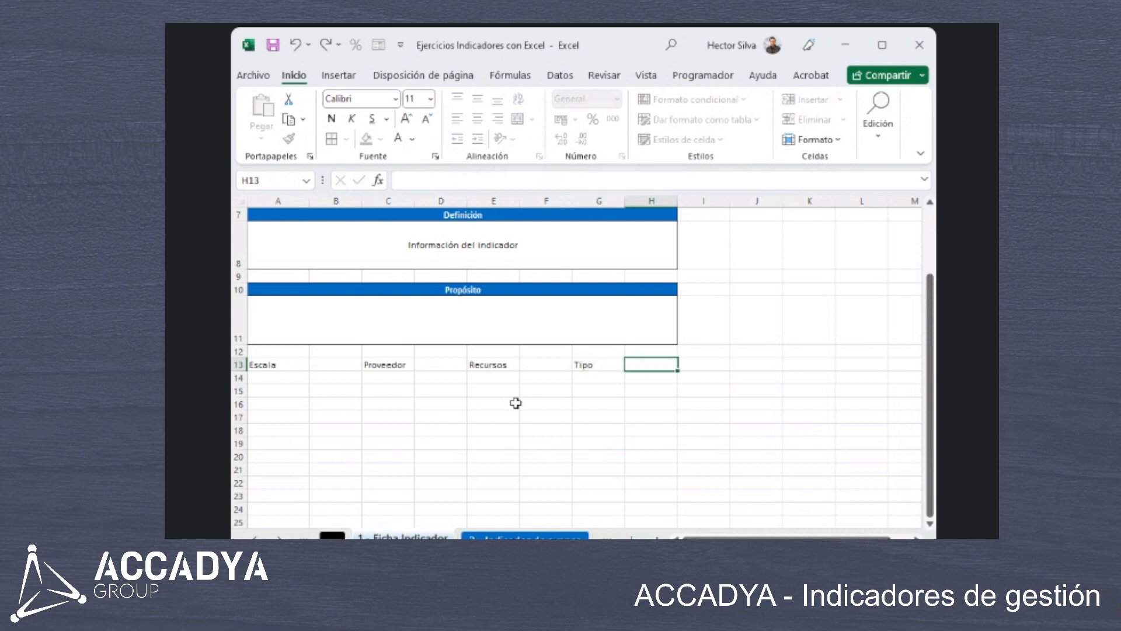
Merge and centre each row 13 label across its two columns: Tipo, Recursos, Proveedor and Escala.
{"action": "left_click_drag", "start_coordinate": [607, 366], "coordinate": [651, 367]}
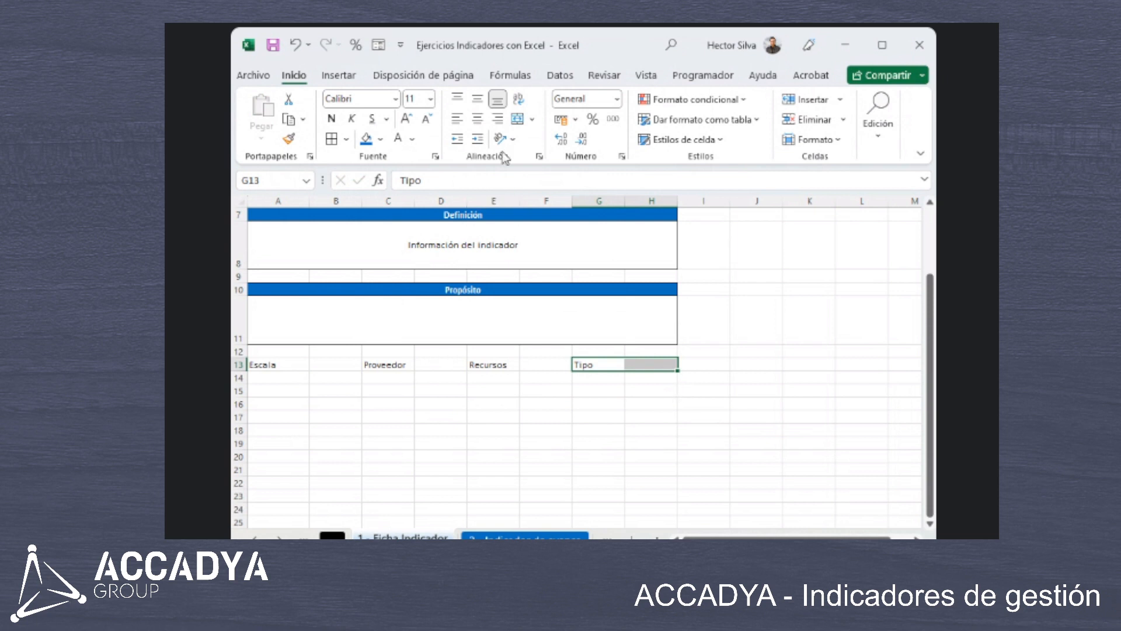
{"action": "left_click", "coordinate": [517, 118]}
{"action": "left_click_drag", "start_coordinate": [494, 366], "coordinate": [528, 365]}
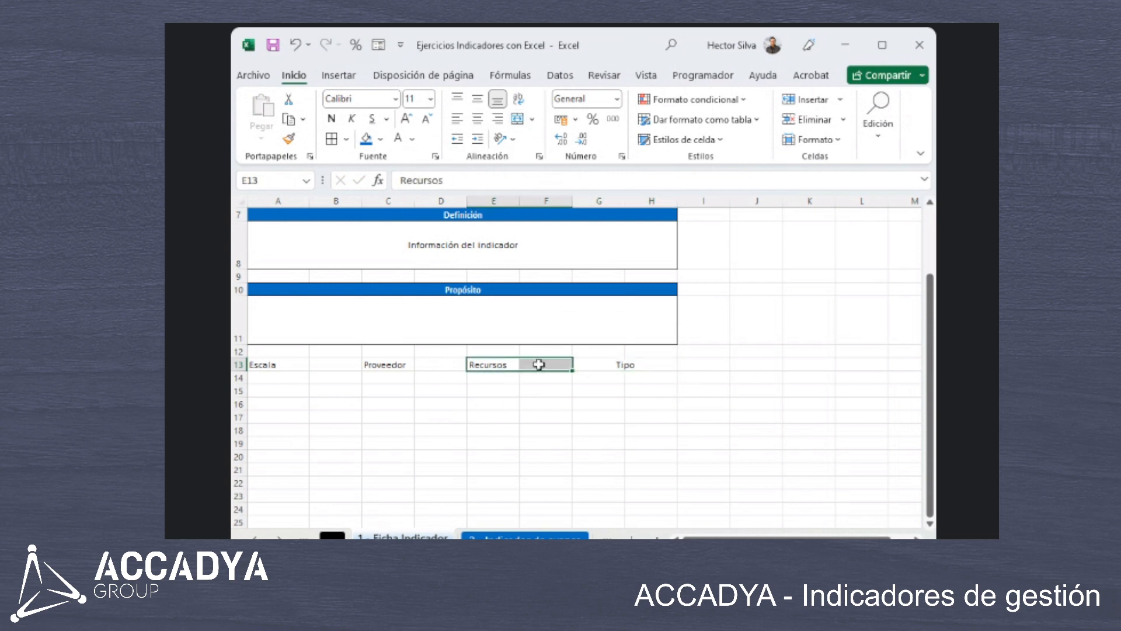
{"action": "left_click", "coordinate": [518, 119]}
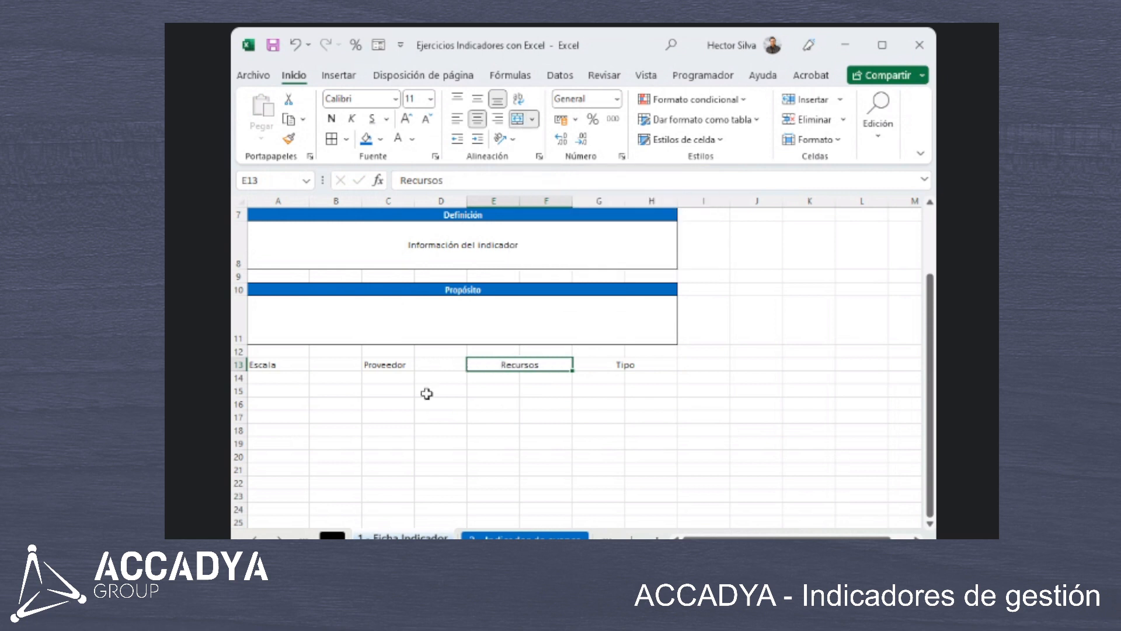
{"action": "left_click_drag", "start_coordinate": [380, 366], "coordinate": [435, 366]}
{"action": "left_click", "coordinate": [518, 118]}
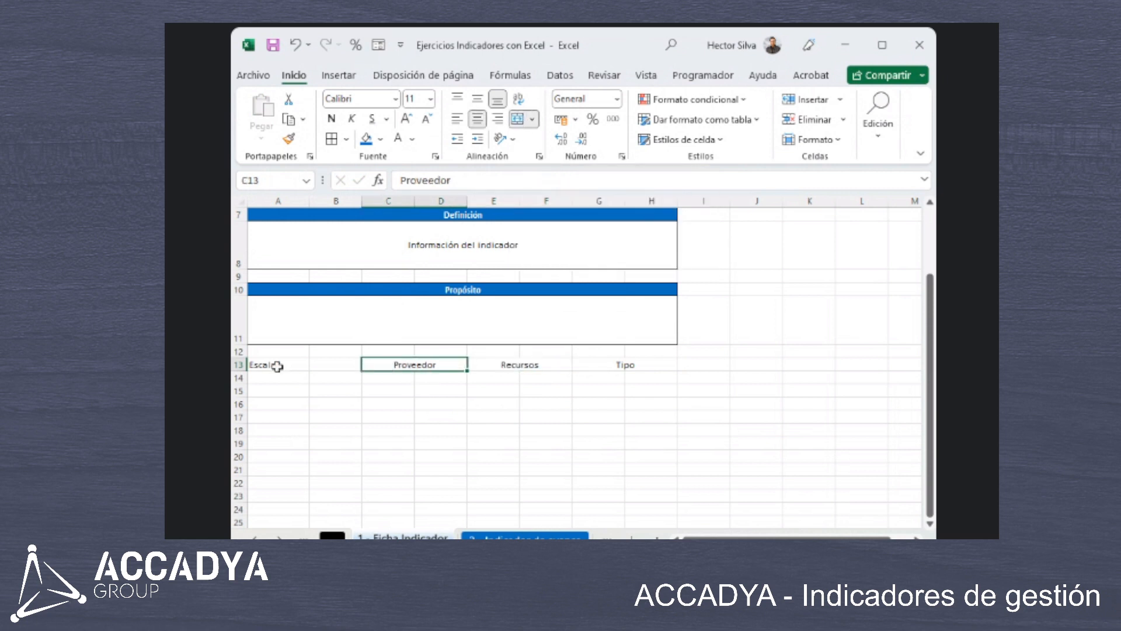
{"action": "left_click_drag", "start_coordinate": [277, 367], "coordinate": [628, 366]}
{"action": "left_click", "coordinate": [518, 119]}
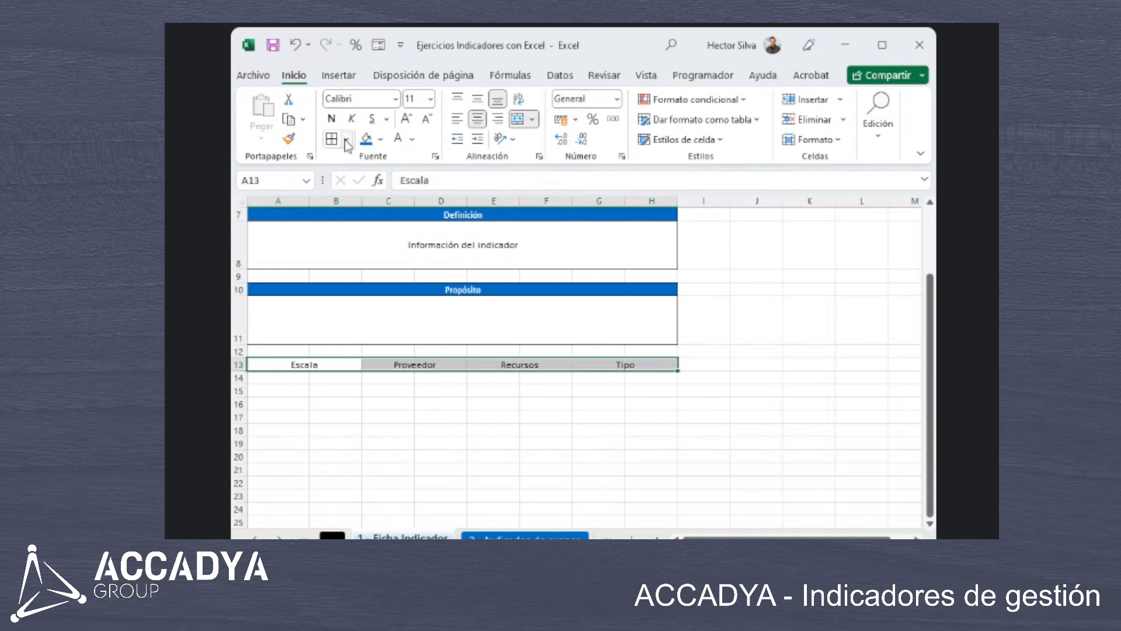
Format the headings in A13:H13 with the blue fill and bold white text.
{"action": "left_click", "coordinate": [366, 138]}
{"action": "left_click", "coordinate": [398, 138]}
{"action": "left_click", "coordinate": [330, 120]}
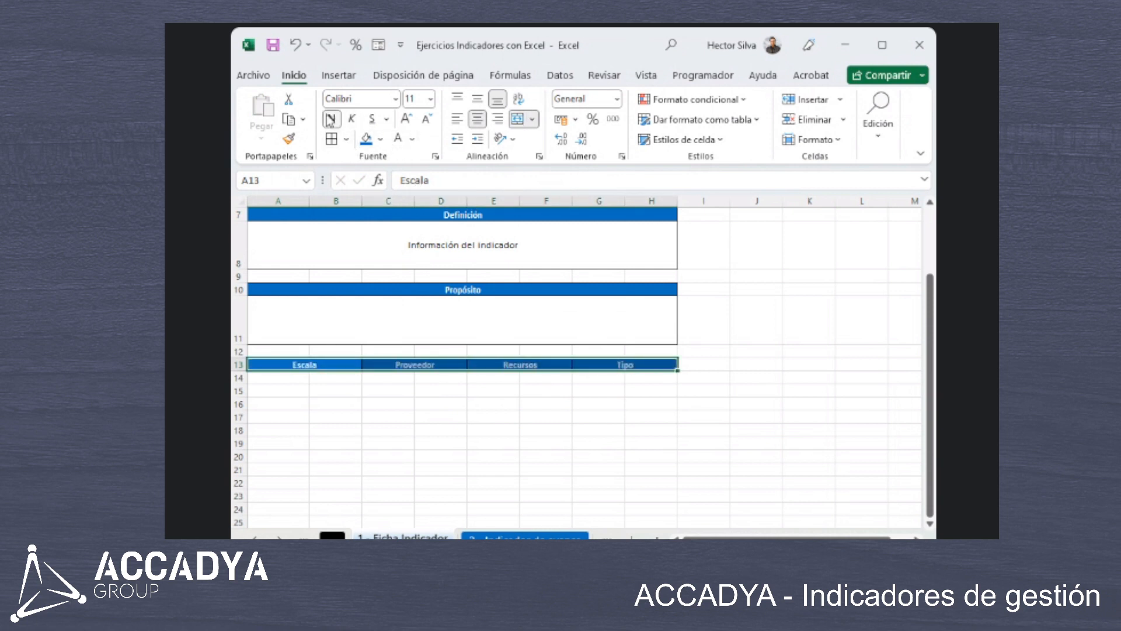
{"action": "left_click", "coordinate": [739, 330]}
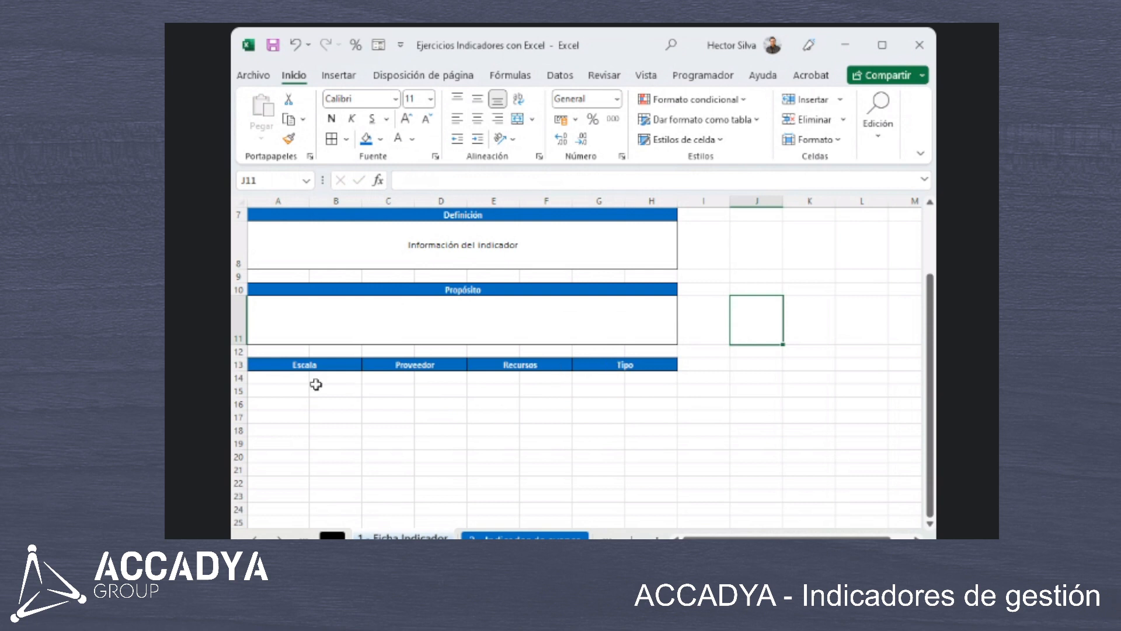
List "Eficacia", "Eficiencia" and "Efectividad" in cells G14 to G16 under the Tipo heading.
{"action": "left_click_drag", "start_coordinate": [295, 378], "coordinate": [329, 376]}
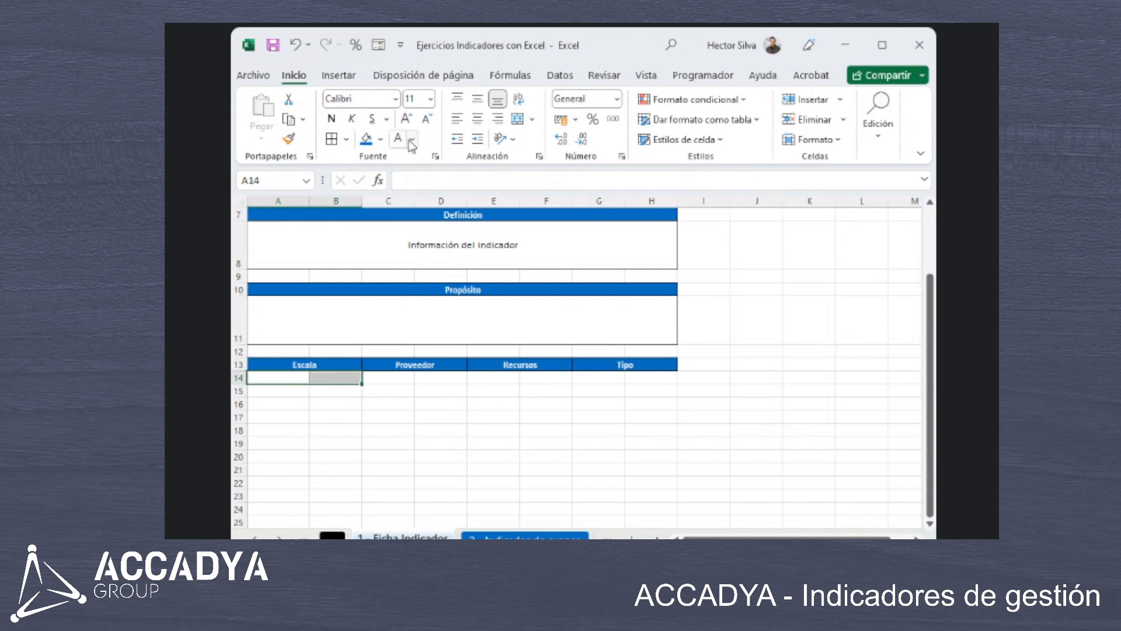
{"action": "left_click", "coordinate": [630, 378]}
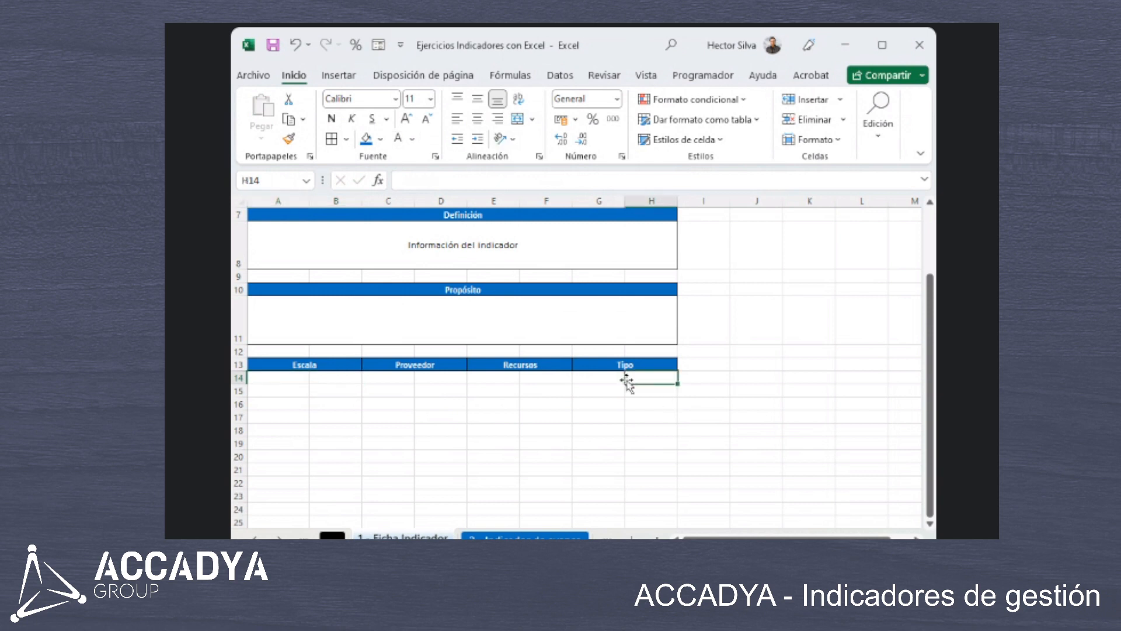
{"action": "left_click", "coordinate": [620, 377]}
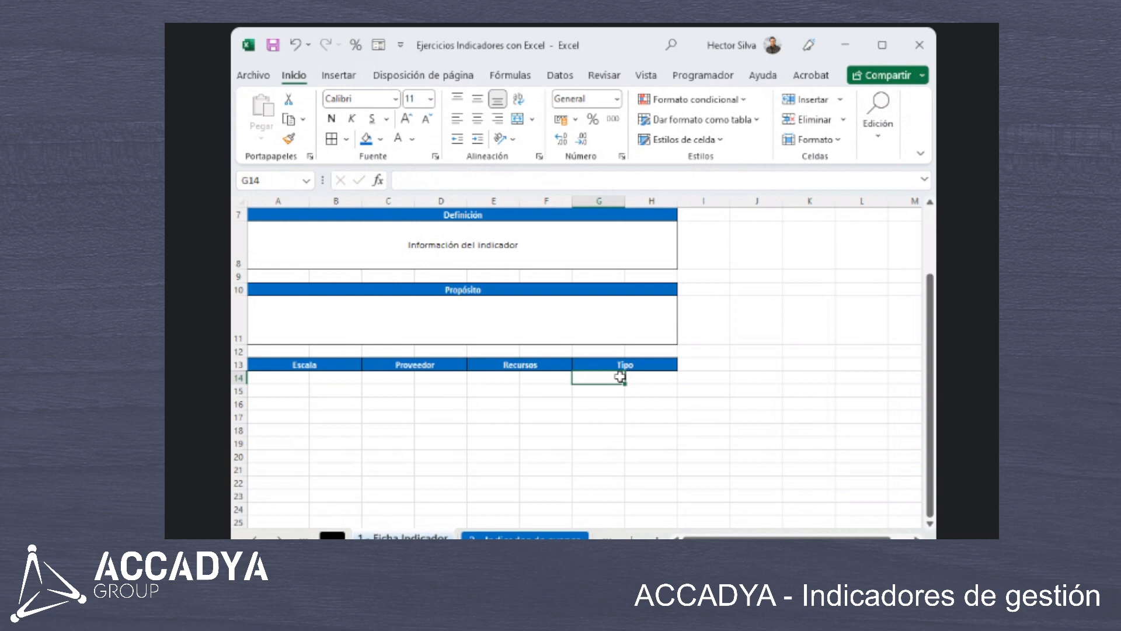
{"action": "type", "text": "Efi"}
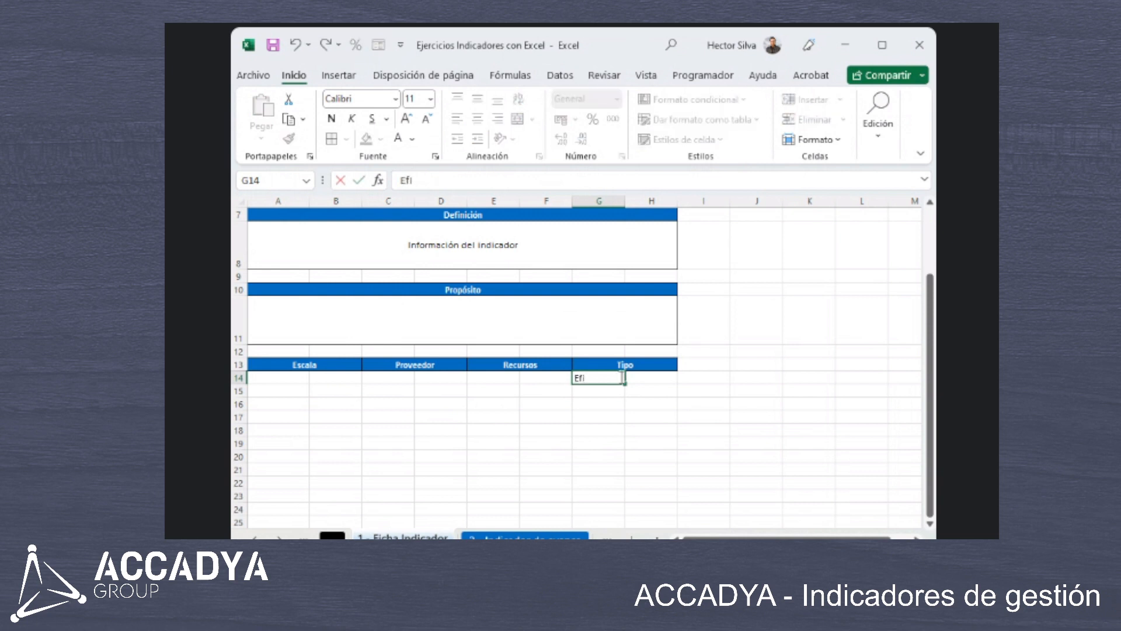
{"action": "type", "text": "cacia"}
{"action": "key", "text": "Return"}
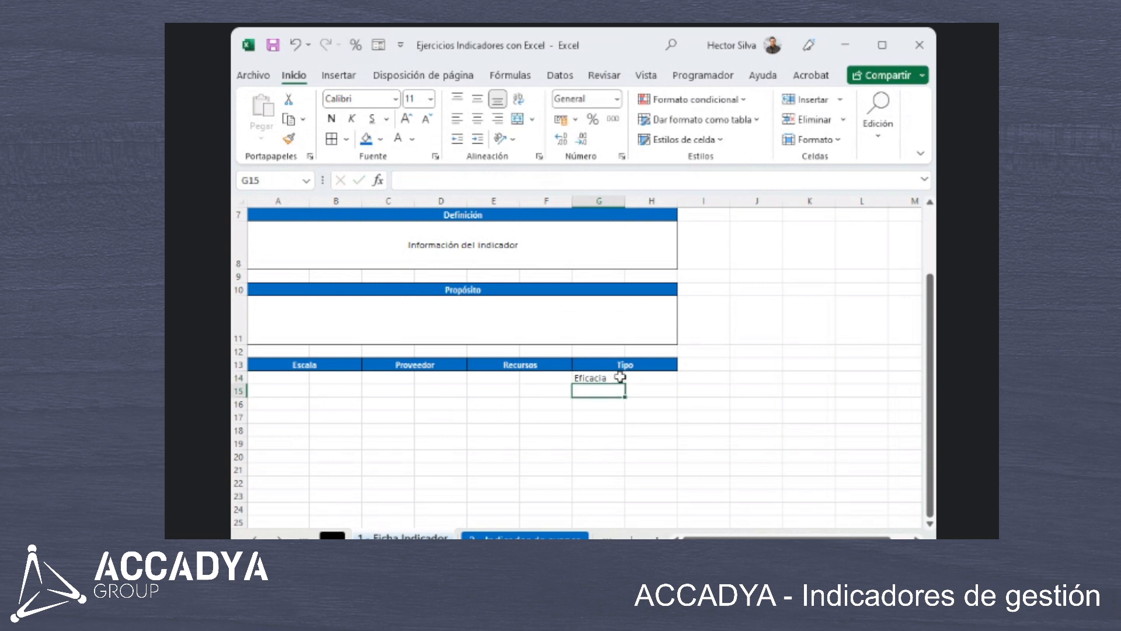
{"action": "type", "text": "Eficienc"}
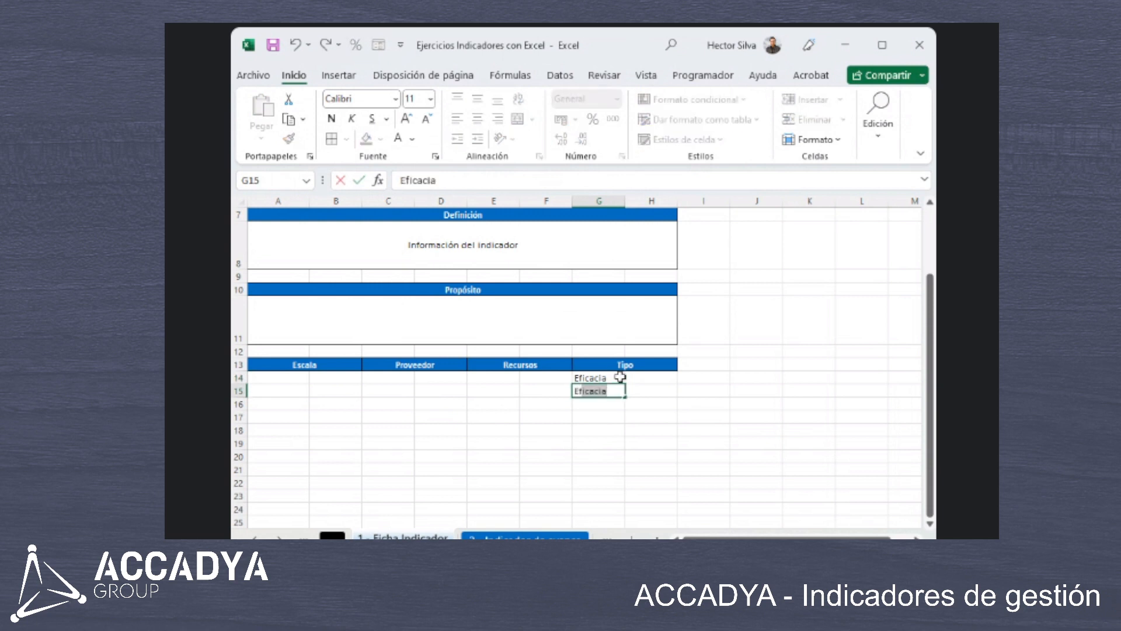
{"action": "type", "text": "ia"}
{"action": "key", "text": "Return"}
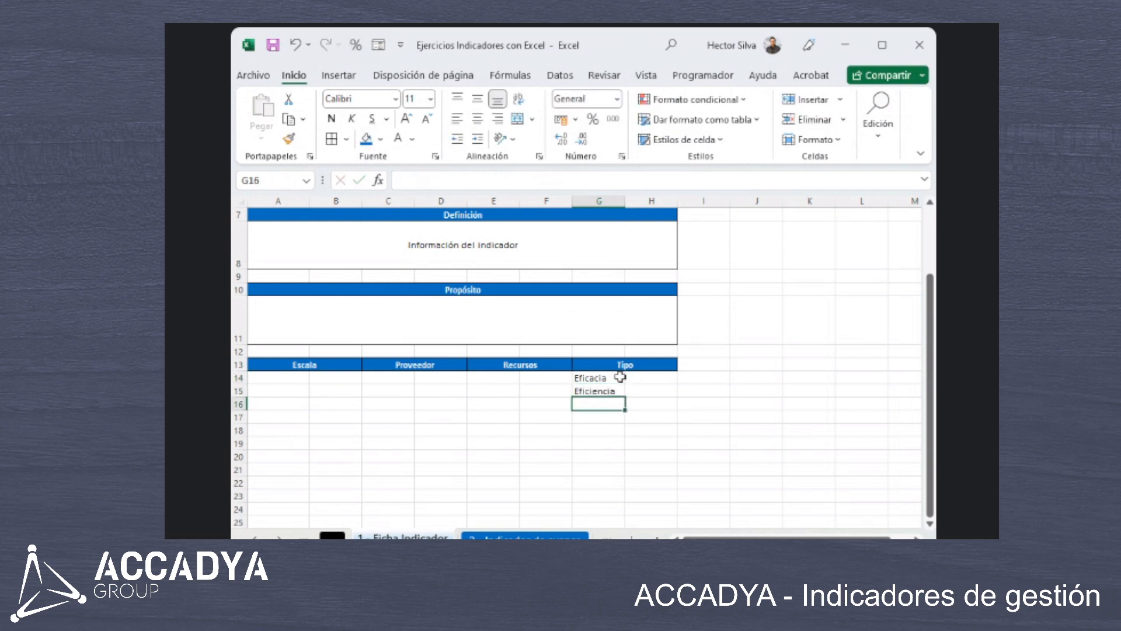
{"action": "type", "text": "Efectividad"}
{"action": "key", "text": "Return"}
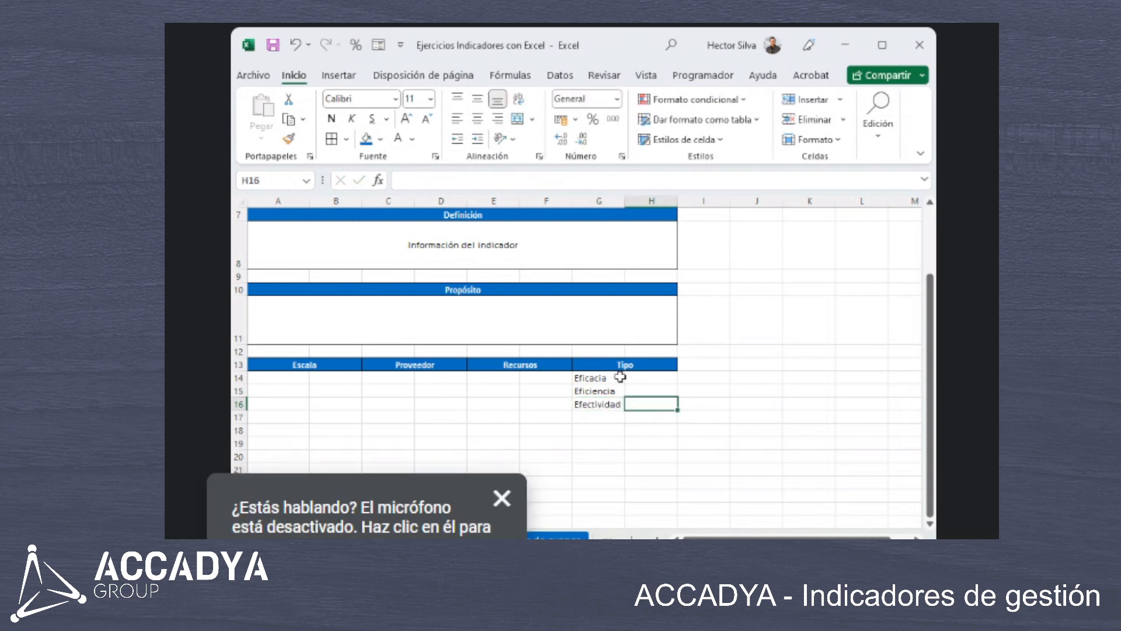
Align the three type names in G14:G16 to the right of their cells.
{"action": "left_click_drag", "start_coordinate": [621, 376], "coordinate": [623, 403]}
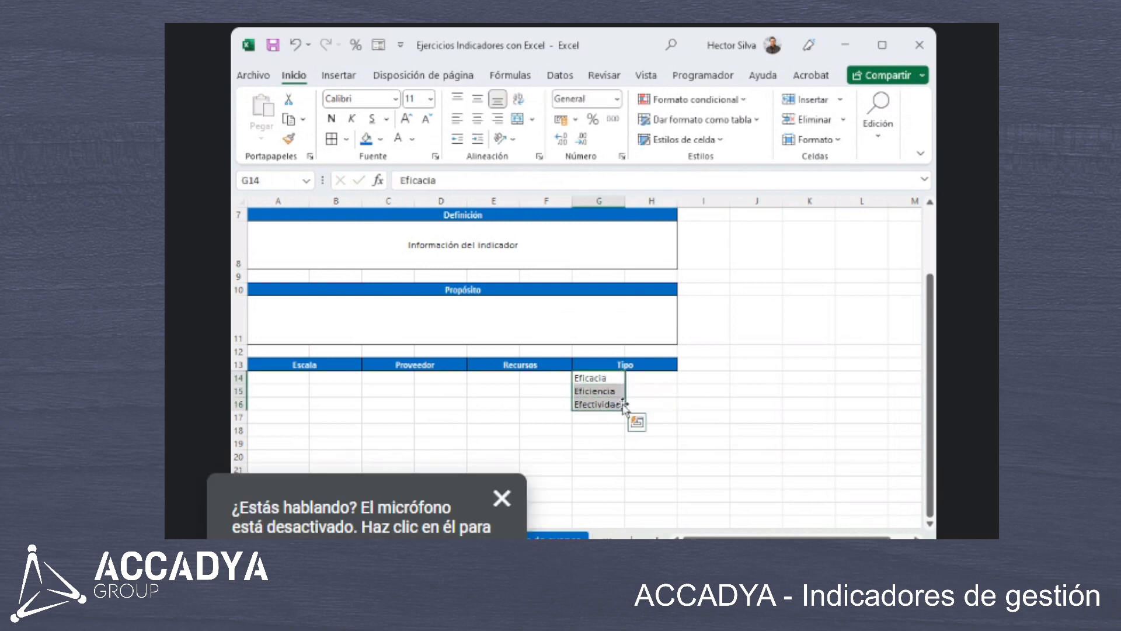
{"action": "left_click", "coordinate": [502, 498]}
{"action": "left_click", "coordinate": [646, 390]}
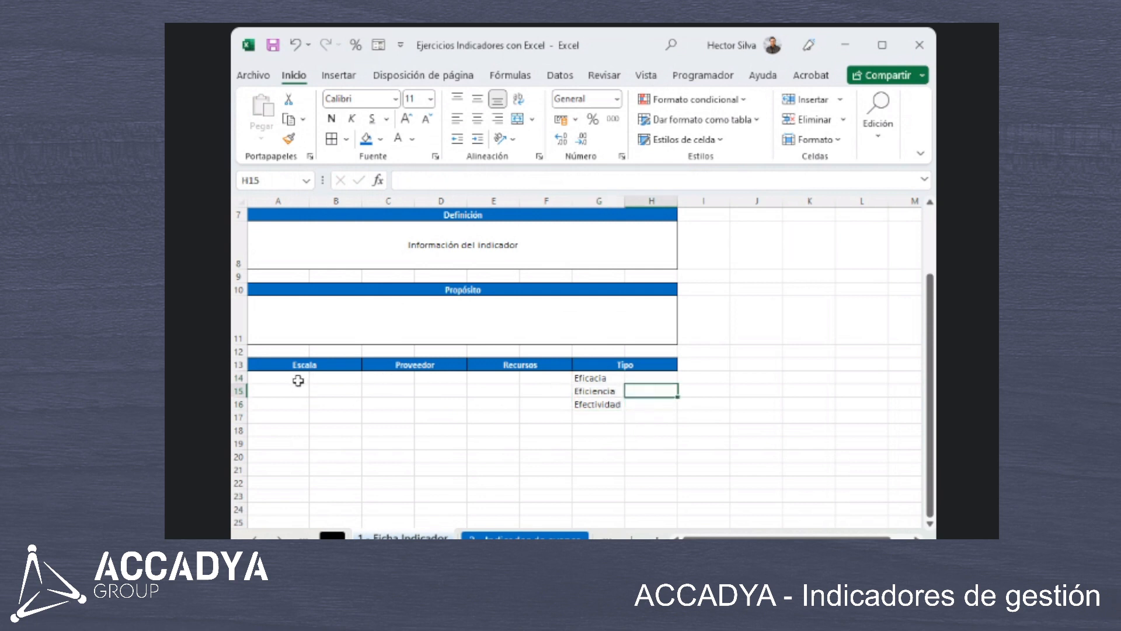
{"action": "left_click_drag", "start_coordinate": [603, 378], "coordinate": [607, 404]}
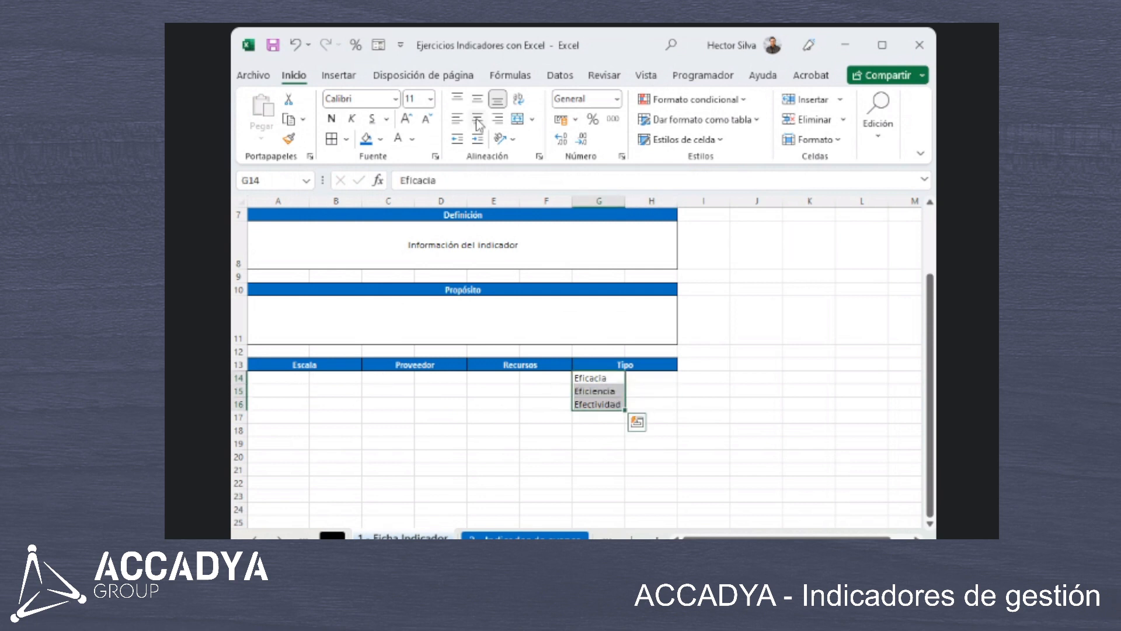
{"action": "left_click", "coordinate": [498, 118]}
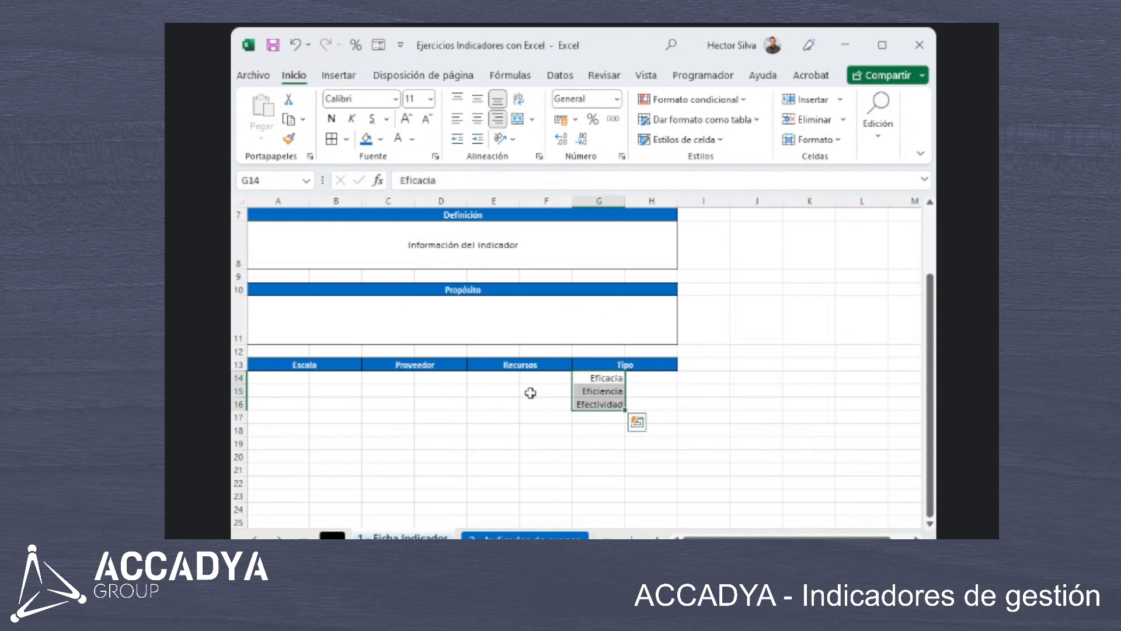
Merge E14:F16 under Recursos into one cell and copy it under the Proveedor and Escala headings.
{"action": "left_click_drag", "start_coordinate": [523, 378], "coordinate": [510, 401]}
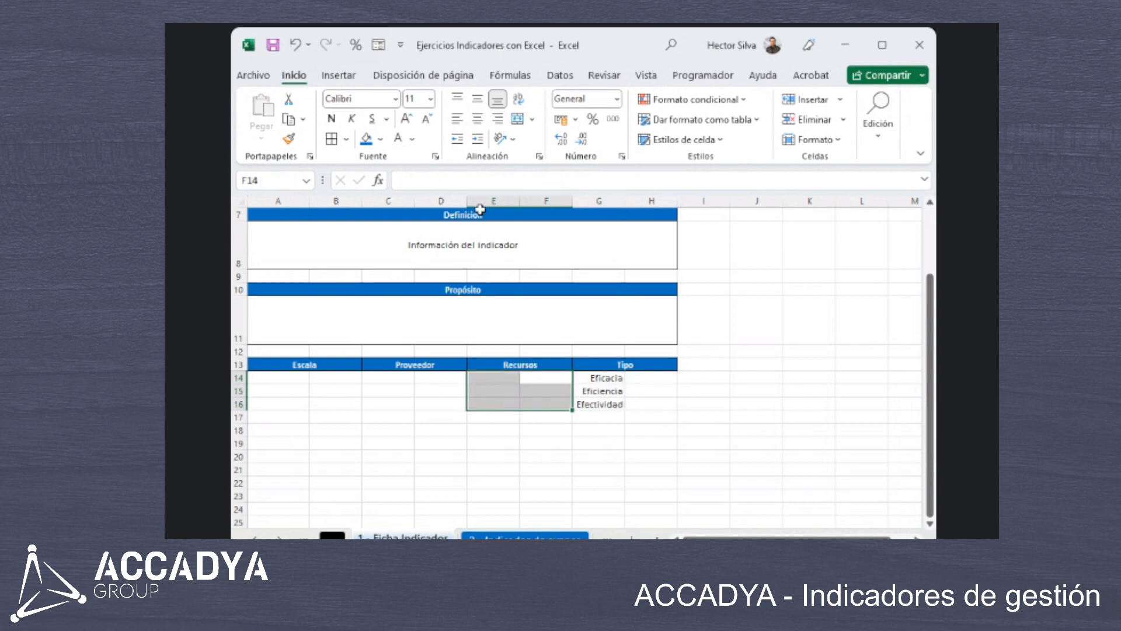
{"action": "left_click", "coordinate": [518, 119]}
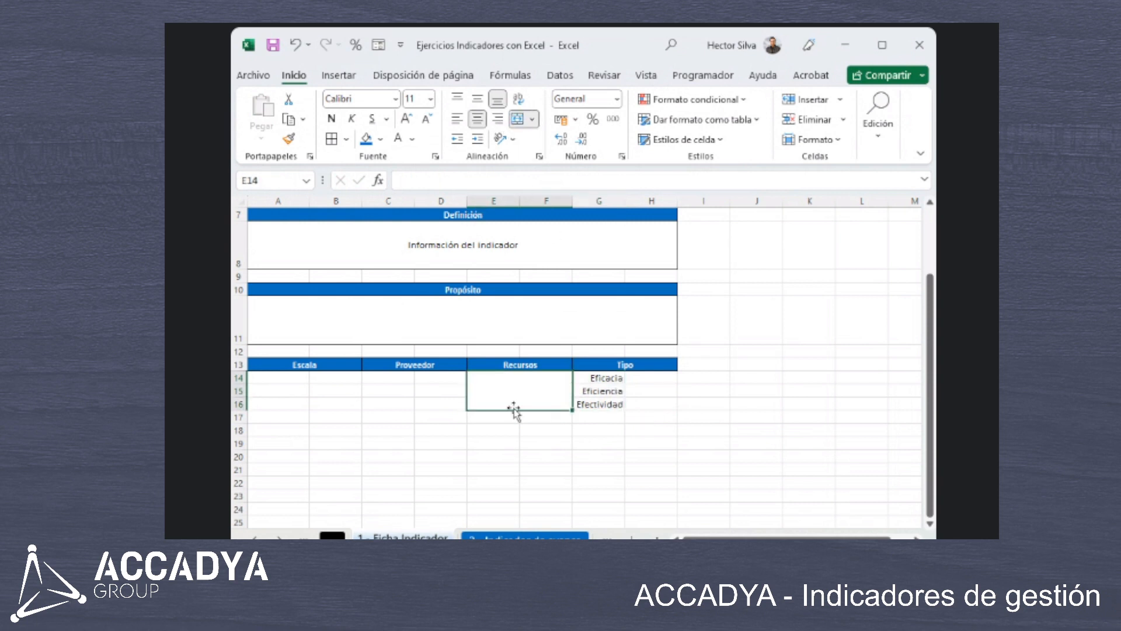
{"action": "key", "text": "ctrl+c"}
{"action": "left_click", "coordinate": [392, 379]}
{"action": "key", "text": "ctrl+v"}
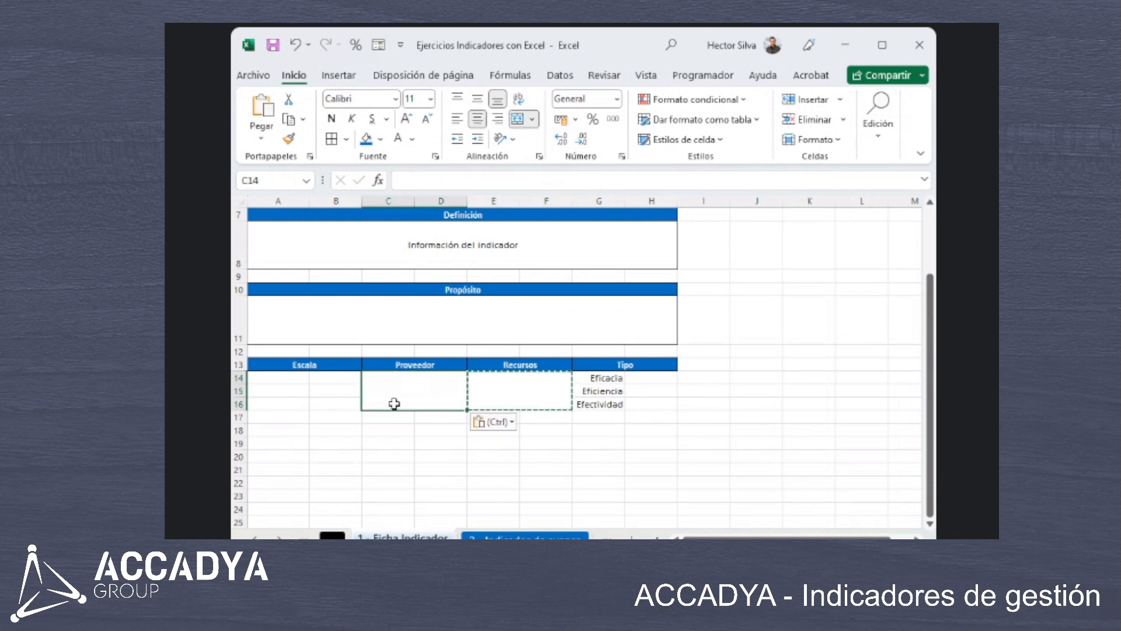
{"action": "left_click", "coordinate": [288, 380]}
{"action": "key", "text": "ctrl+v"}
Add borders to the merged cells in A14:F16 and an outside border around G14:H16.
{"action": "left_click", "coordinate": [510, 429]}
{"action": "left_click_drag", "start_coordinate": [329, 393], "coordinate": [523, 398]}
{"action": "key", "text": "Escape"}
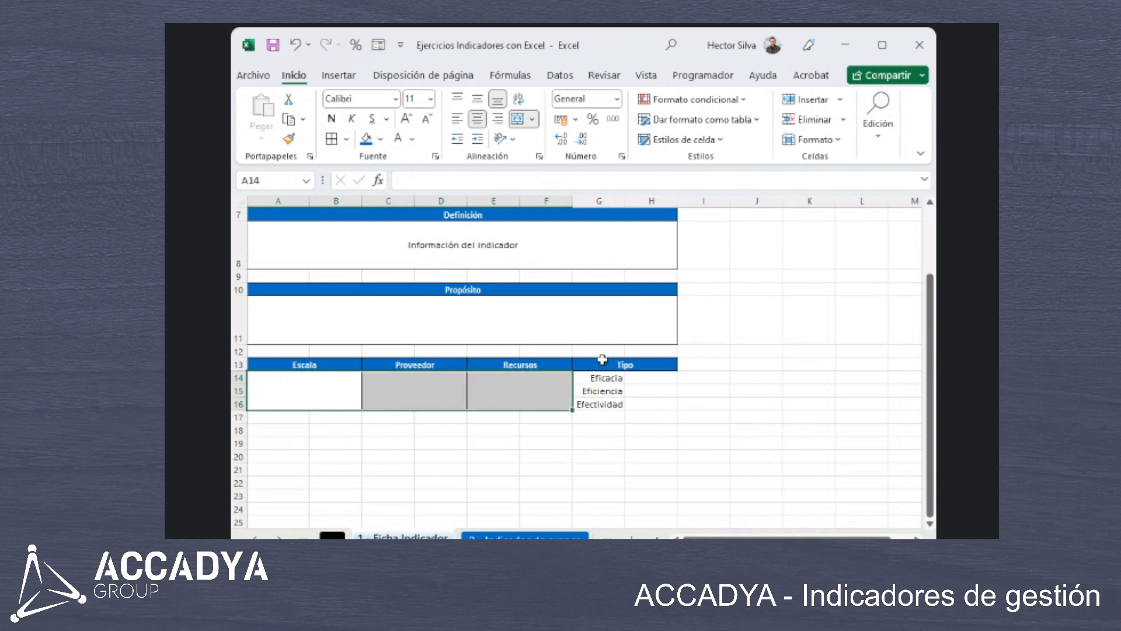
{"action": "left_click", "coordinate": [623, 377]}
{"action": "left_click_drag", "start_coordinate": [625, 378], "coordinate": [651, 408]}
{"action": "left_click", "coordinate": [346, 139]}
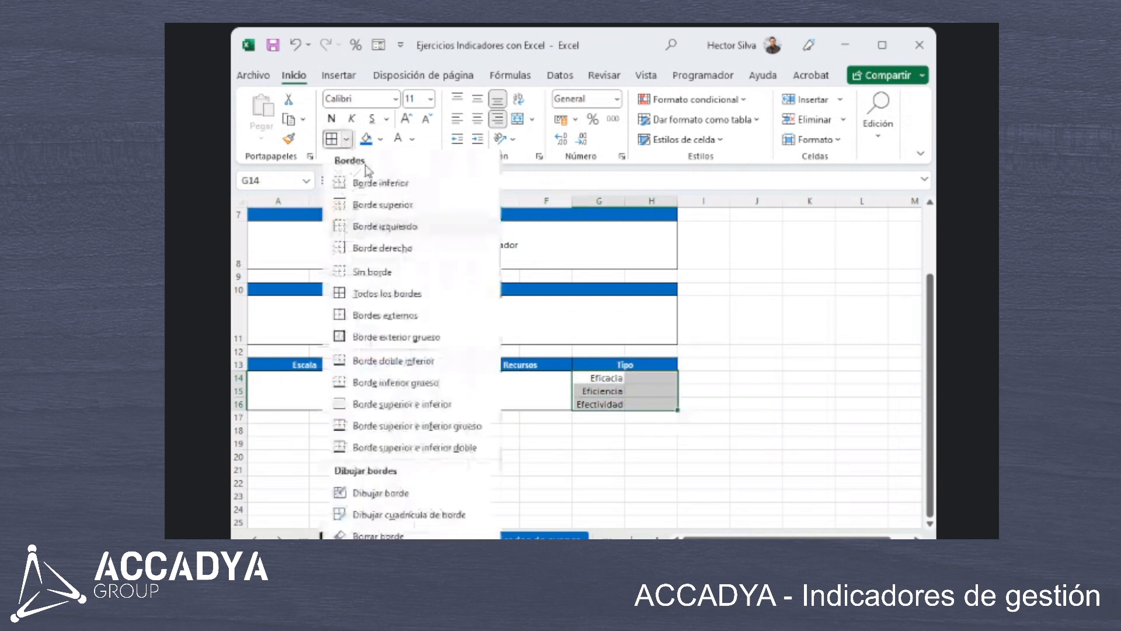
{"action": "left_click", "coordinate": [380, 315]}
{"action": "left_click", "coordinate": [581, 429]}
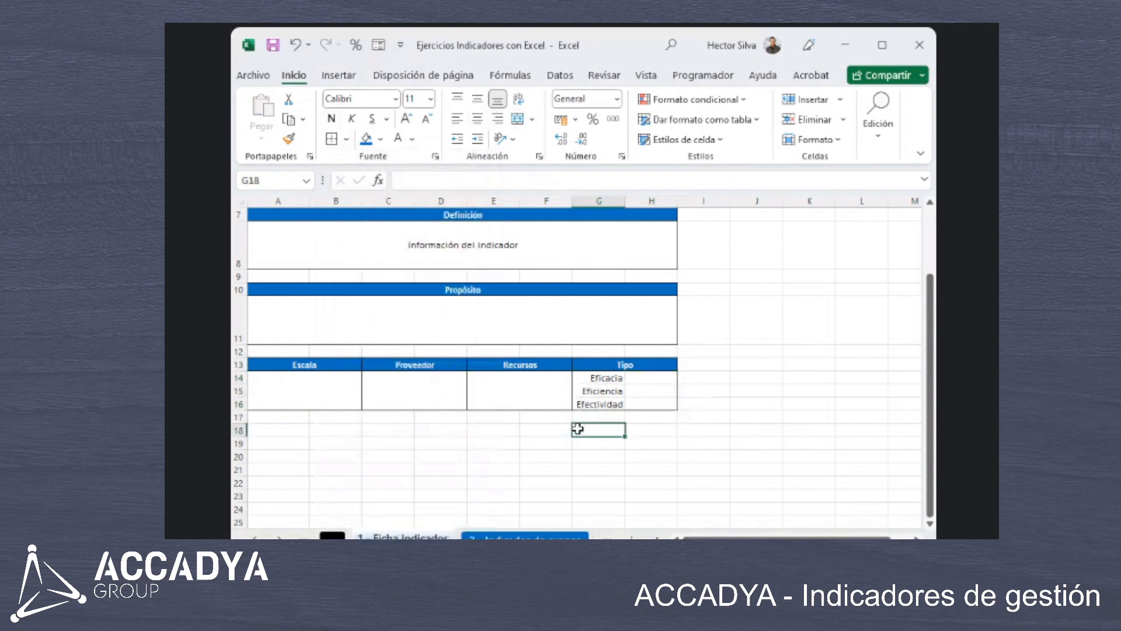
{"action": "left_click_drag", "start_coordinate": [625, 396], "coordinate": [646, 386]}
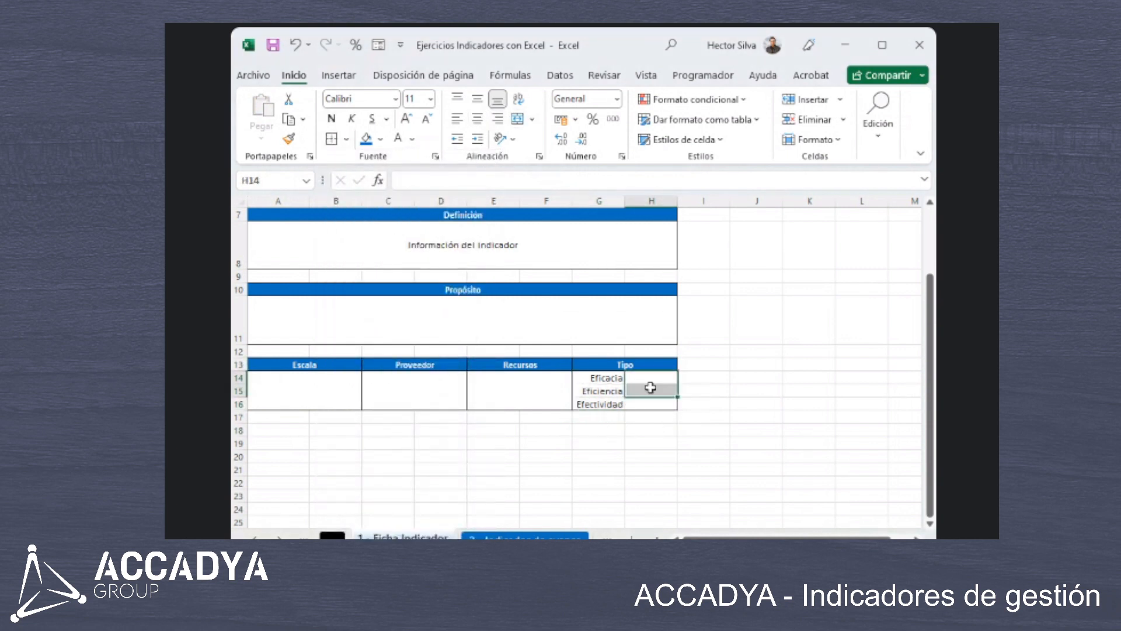
{"action": "left_click", "coordinate": [362, 396]}
{"action": "scroll", "coordinate": [356, 397], "scroll_direction": "down", "scroll_amount": 2}
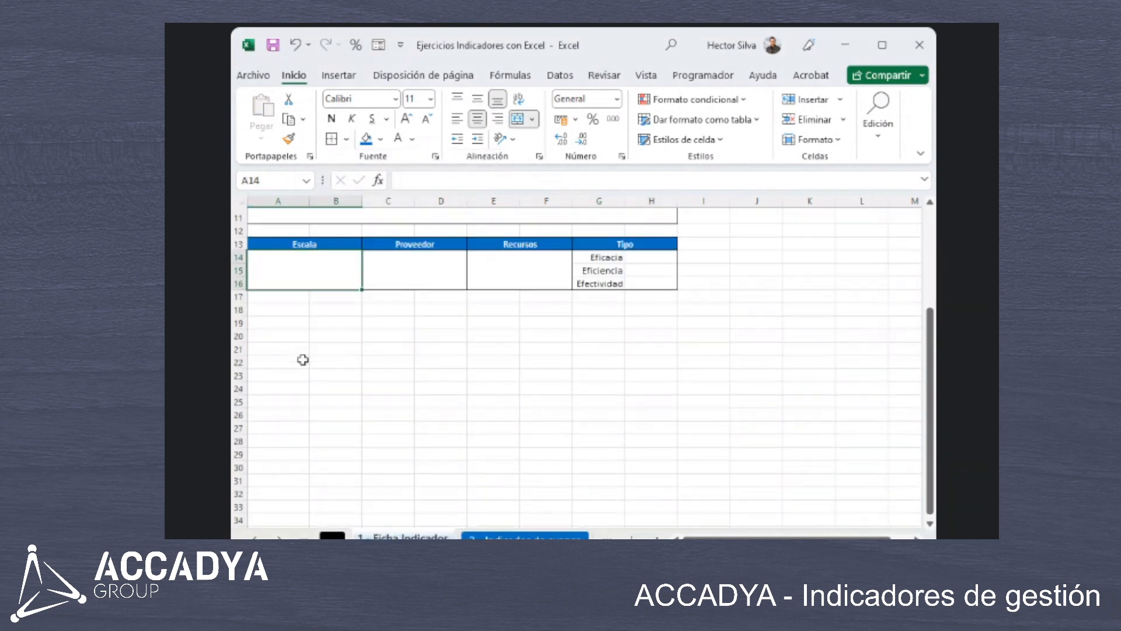
{"action": "scroll", "coordinate": [310, 359], "scroll_direction": "up", "scroll_amount": 3}
{"action": "scroll", "coordinate": [315, 359], "scroll_direction": "up", "scroll_amount": 1}
{"action": "left_click", "coordinate": [501, 292]}
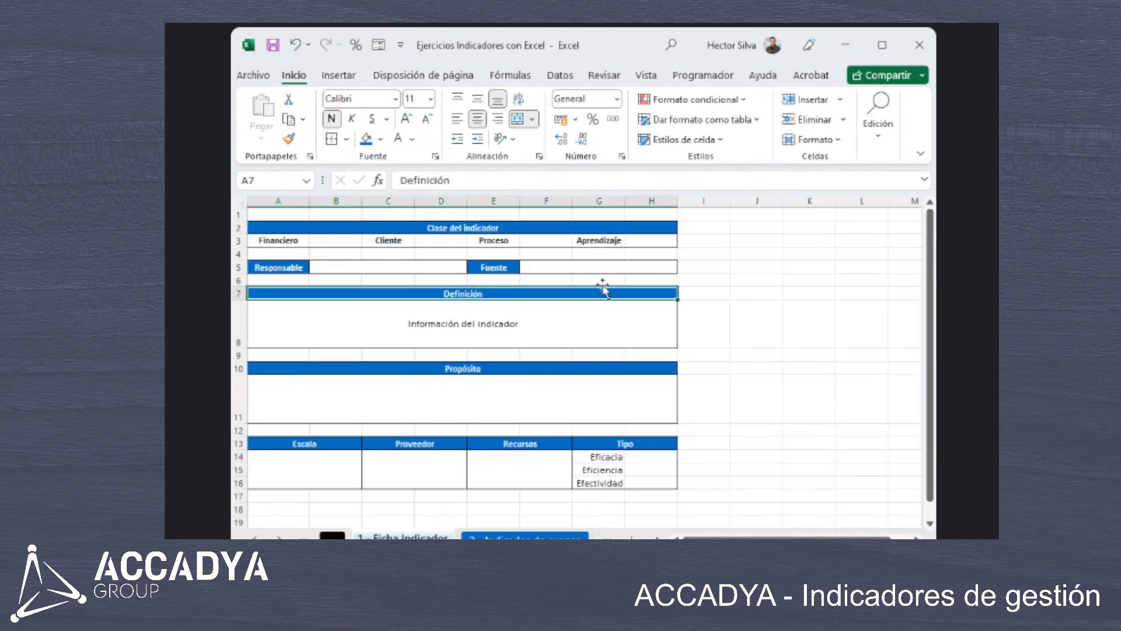
Enter the headings "Cobertura" in A18, "Metas" in C18 and "Frecuencia" in F18.
{"action": "scroll", "coordinate": [497, 304], "scroll_direction": "down", "scroll_amount": 3}
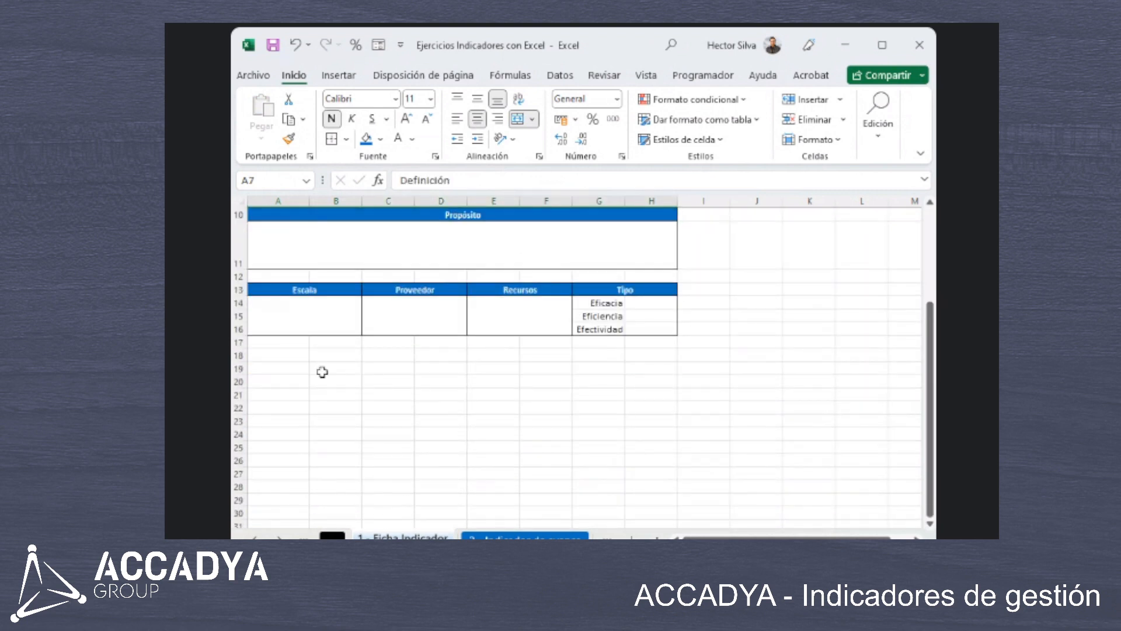
{"action": "left_click", "coordinate": [291, 355]}
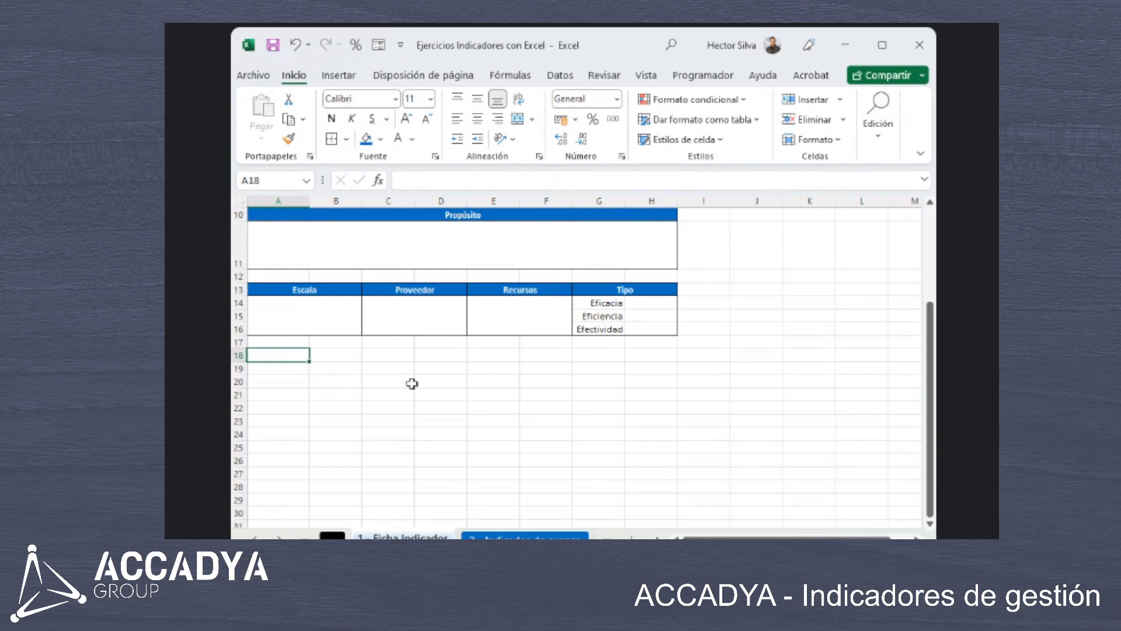
{"action": "type", "text": "Cober"}
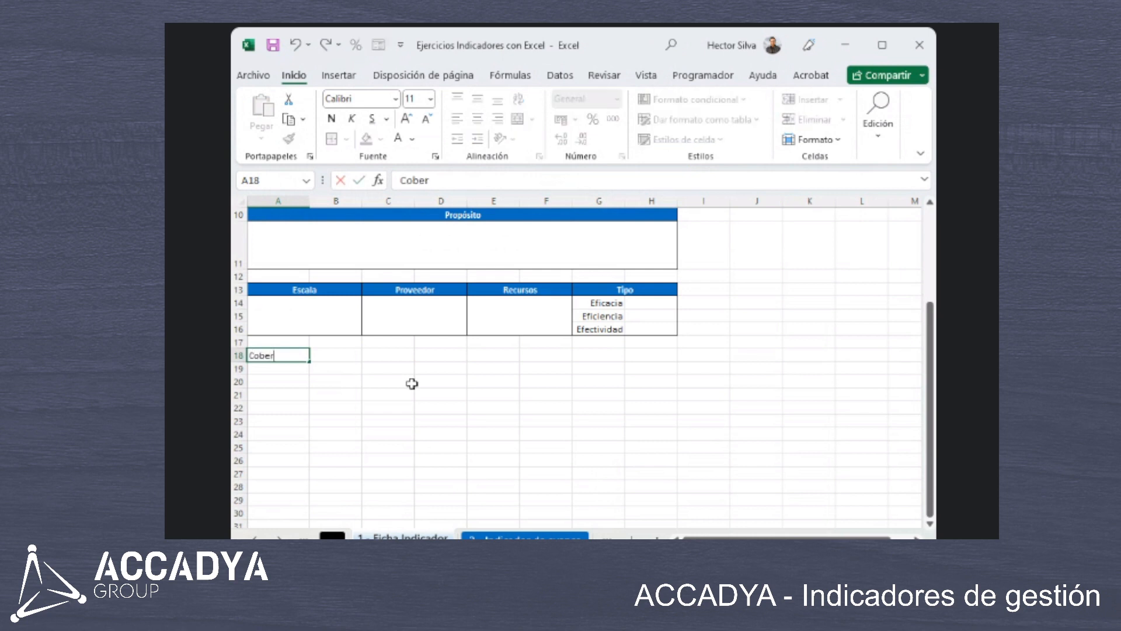
{"action": "type", "text": "tura"}
{"action": "left_click", "coordinate": [412, 383]}
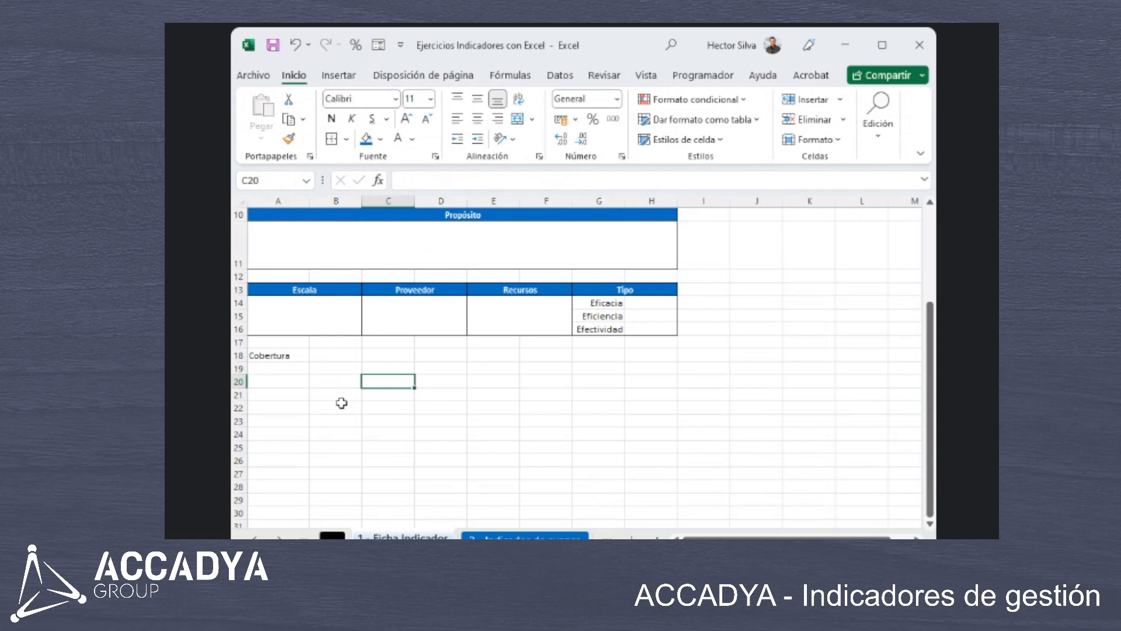
{"action": "left_click", "coordinate": [371, 356]}
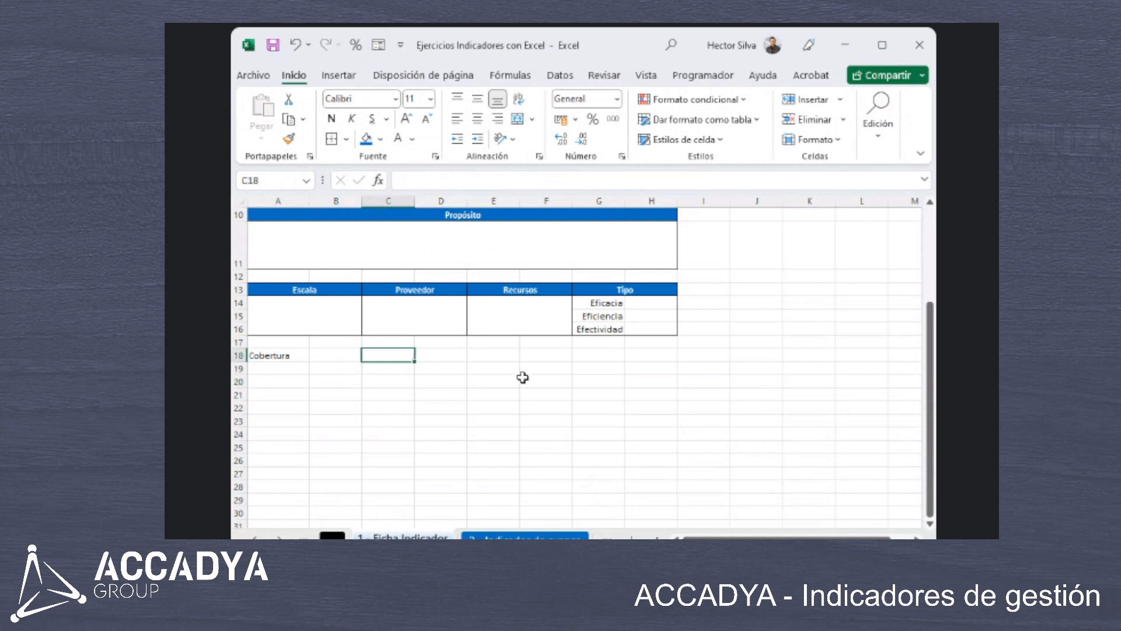
{"action": "type", "text": "Metas"}
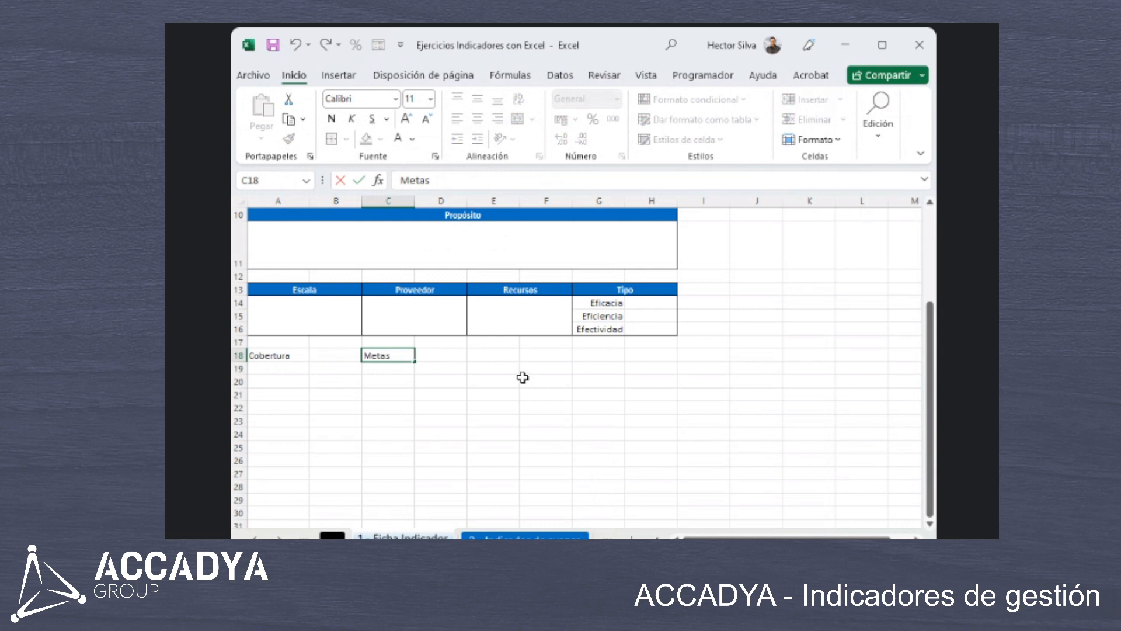
{"action": "left_click", "coordinate": [441, 422]}
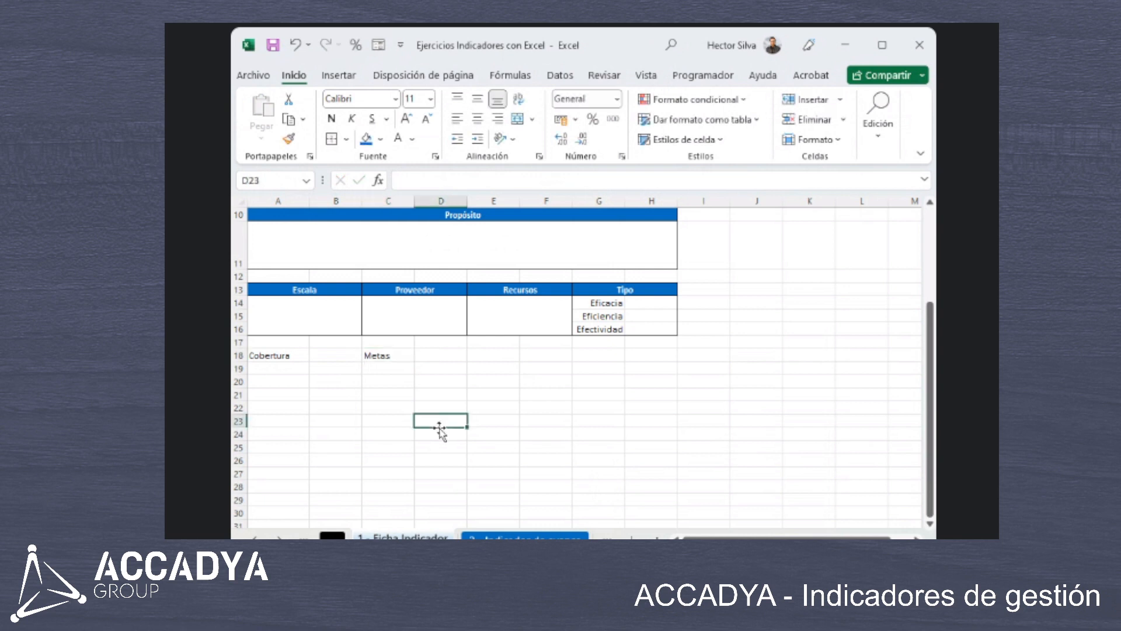
{"action": "left_click", "coordinate": [394, 354]}
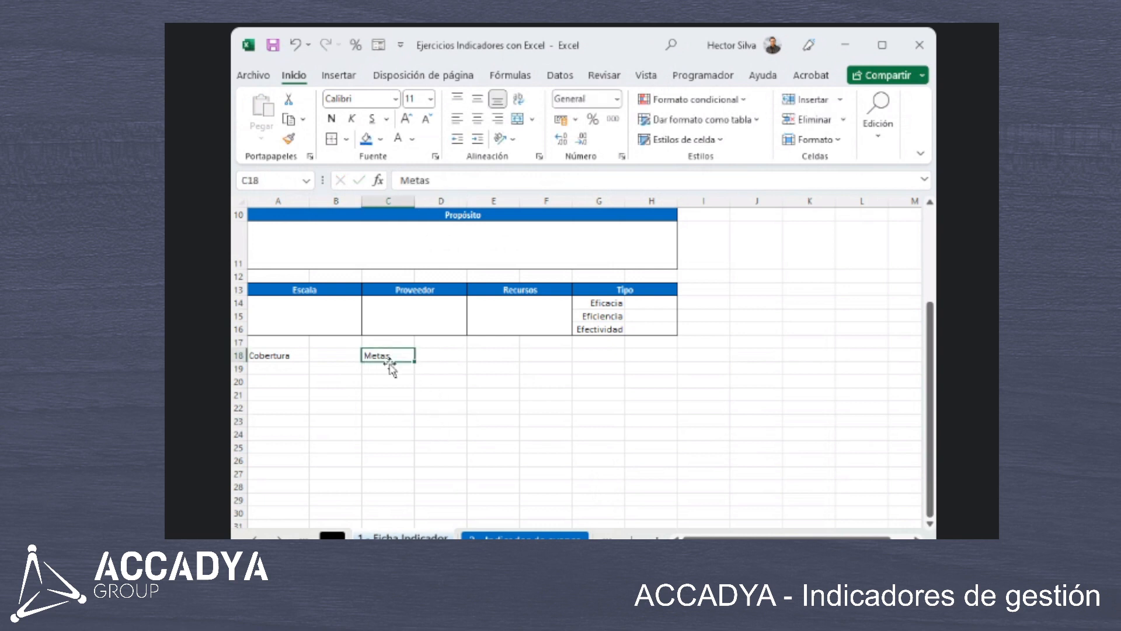
{"action": "left_click", "coordinate": [545, 359]}
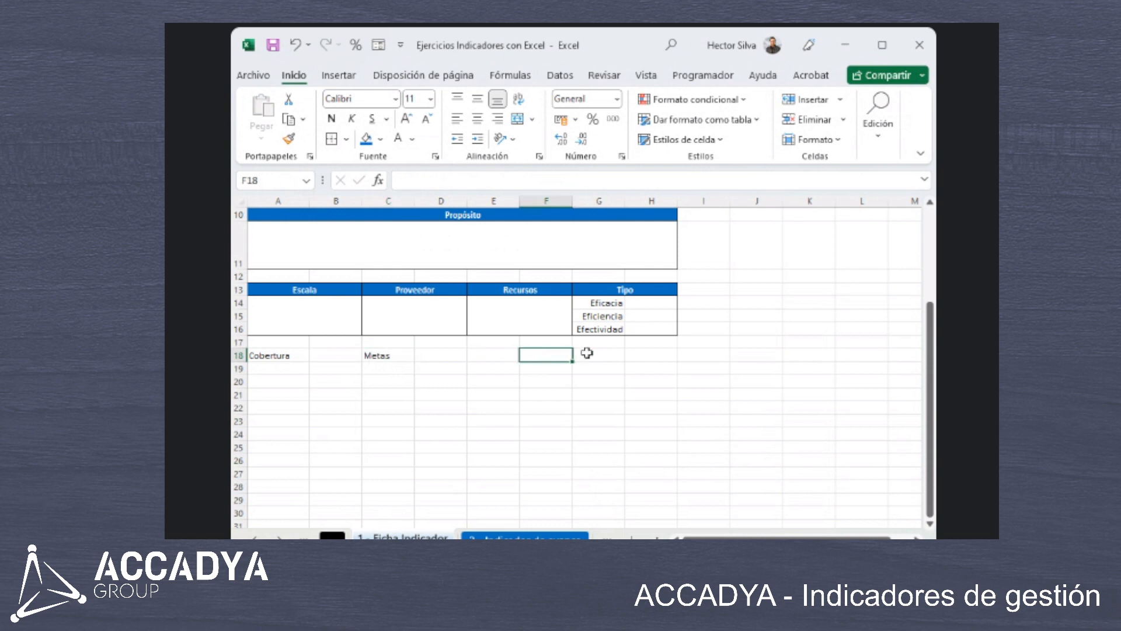
{"action": "type", "text": "Frecuencia"}
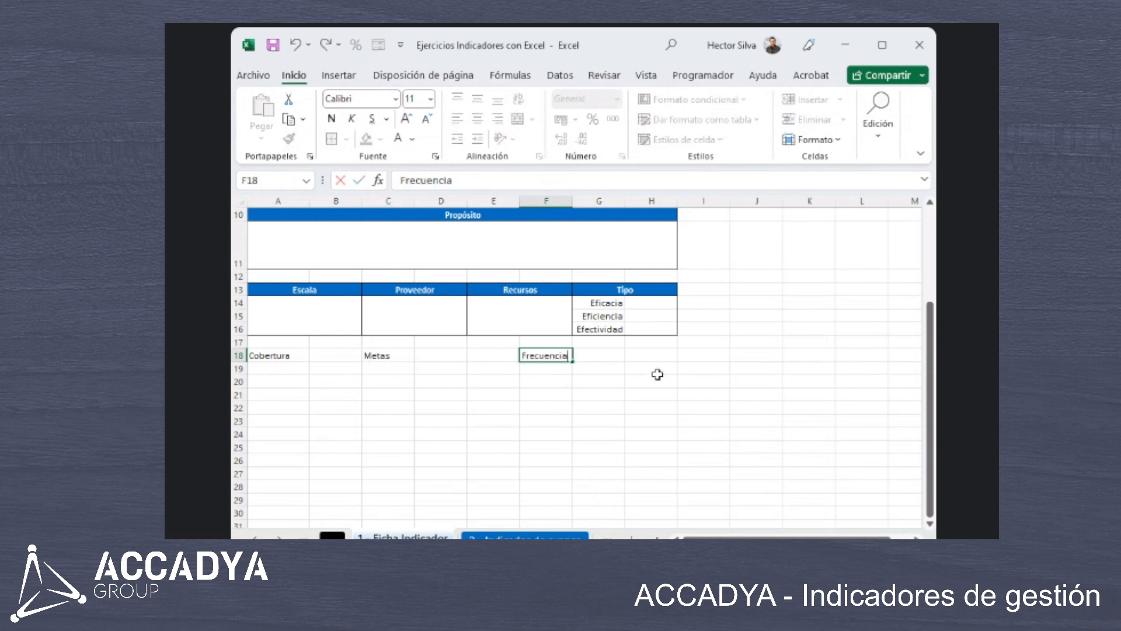
{"action": "left_click", "coordinate": [657, 373]}
Move the "Frecuencia" heading to G18 and merge and centre it across G18:H18.
{"action": "left_click", "coordinate": [562, 354]}
{"action": "left_click_drag", "start_coordinate": [563, 354], "coordinate": [634, 355]}
{"action": "left_click", "coordinate": [524, 120]}
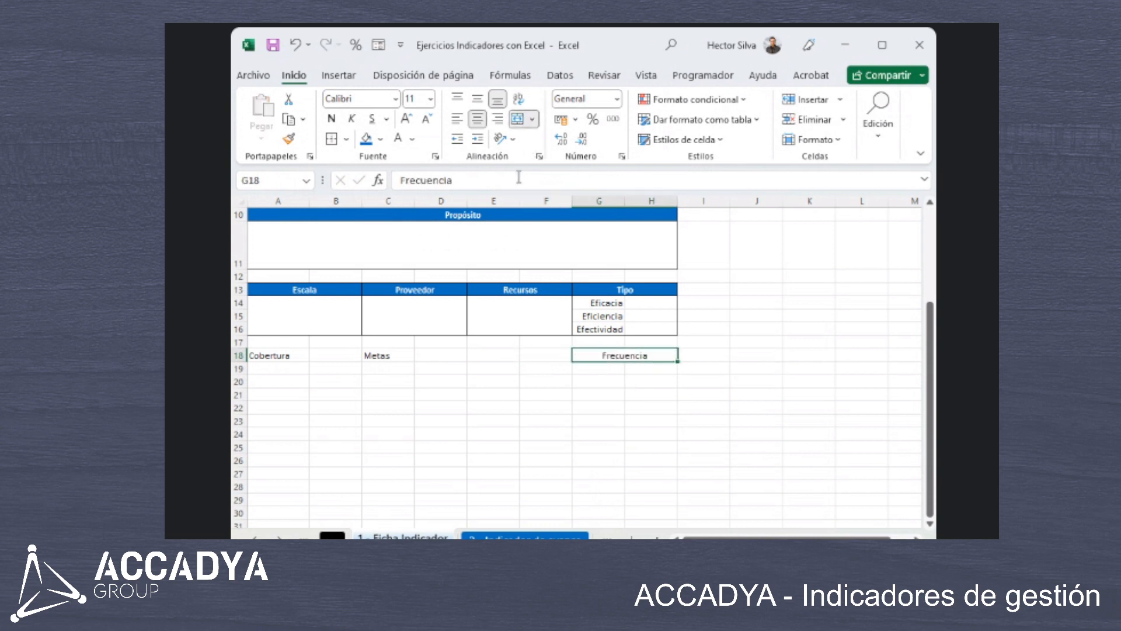
Move "Metas" to D18 and merge and centre it across D18:F18, then merge and centre "Cobertura" across A18:C18.
{"action": "left_click", "coordinate": [376, 356]}
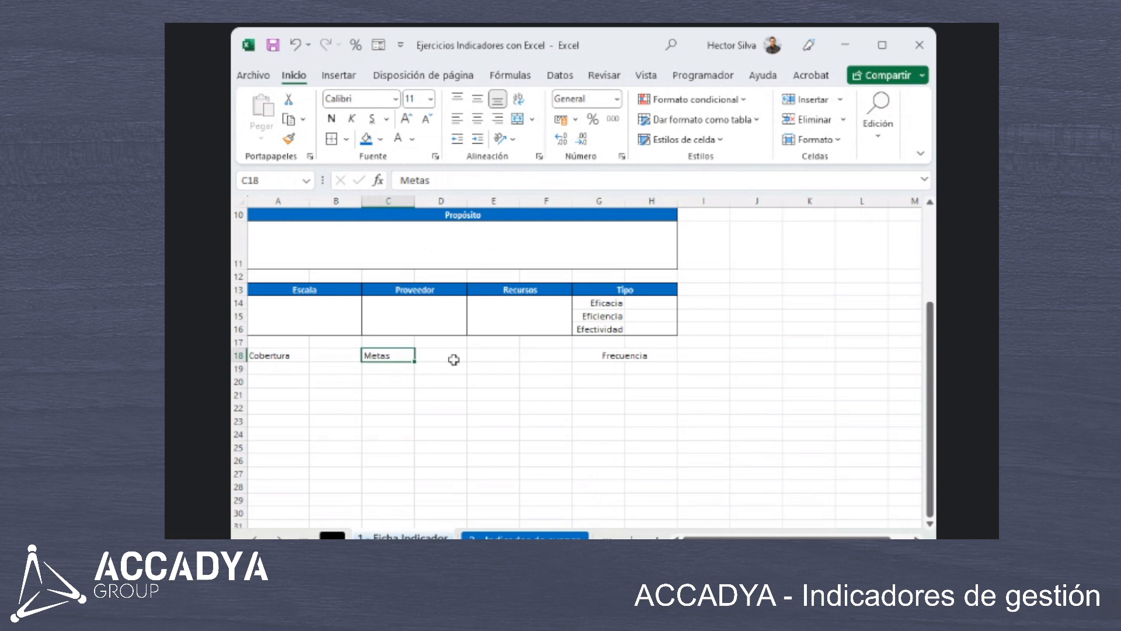
{"action": "left_click_drag", "start_coordinate": [415, 357], "coordinate": [534, 353]}
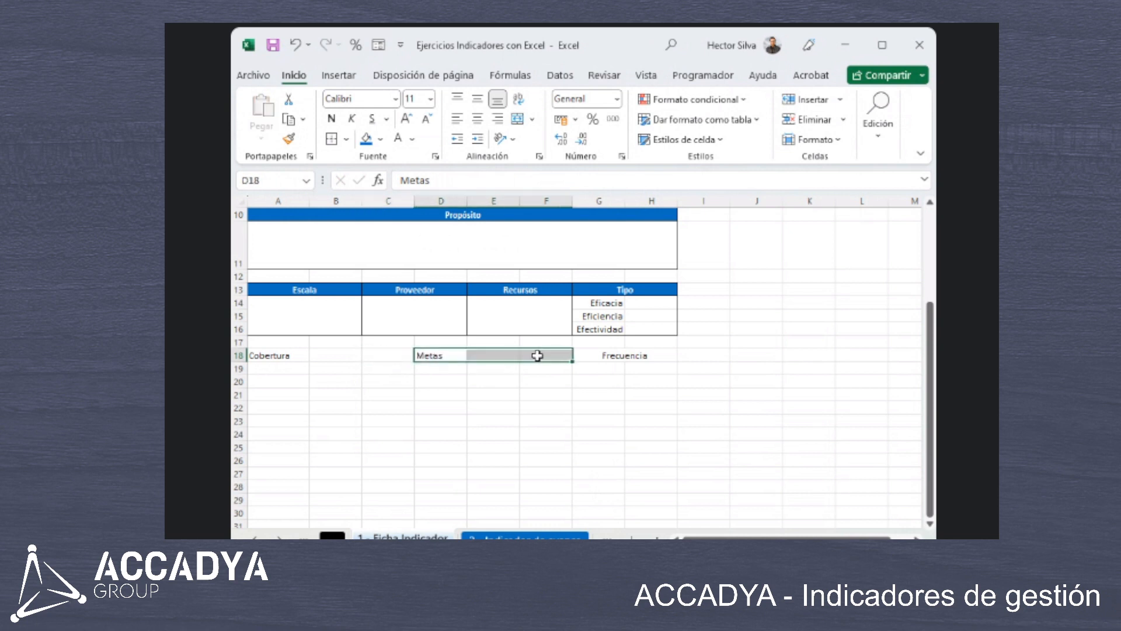
{"action": "left_click", "coordinate": [522, 120]}
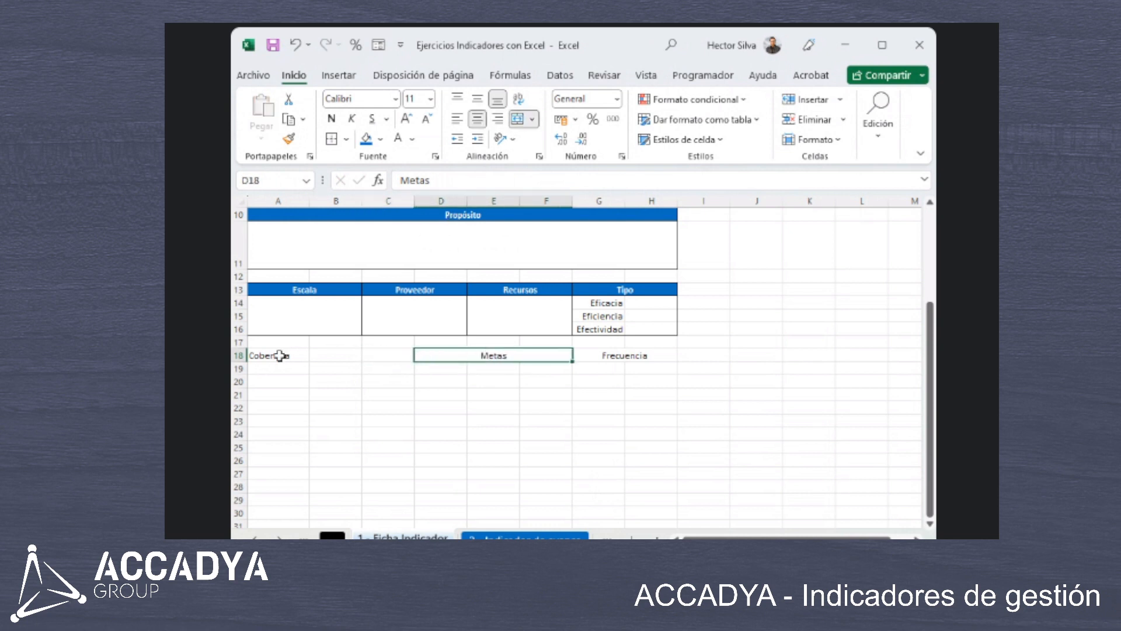
{"action": "left_click_drag", "start_coordinate": [280, 356], "coordinate": [402, 361]}
{"action": "left_click", "coordinate": [518, 119]}
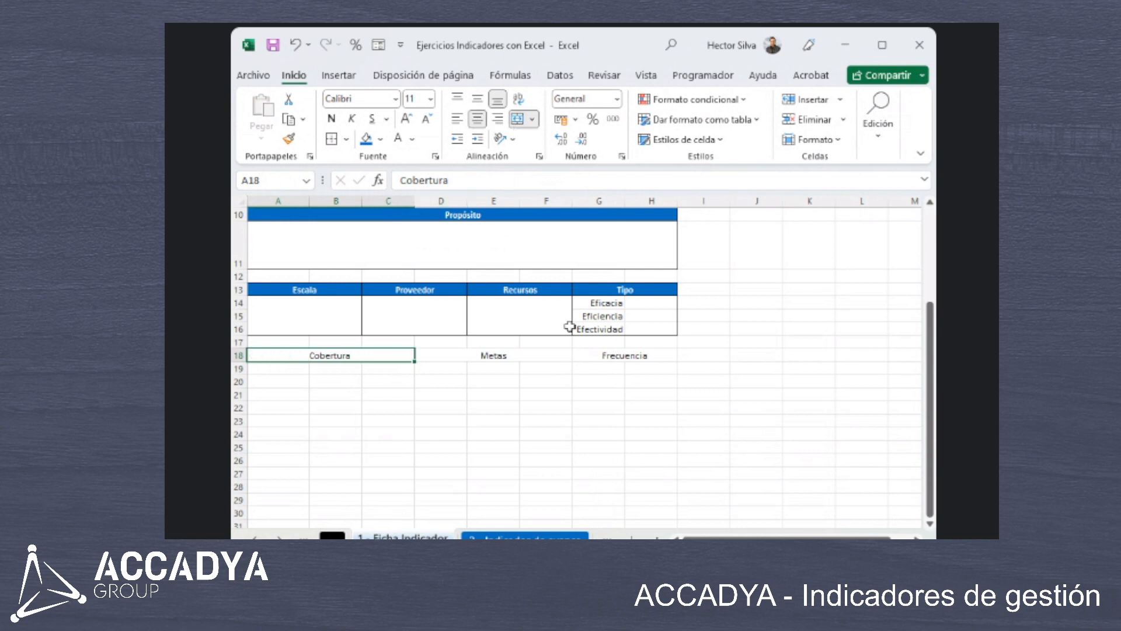
Enter the subheadings "Recolección" in G19 and "Revisión" in H19 under Frecuencia.
{"action": "left_click", "coordinate": [389, 381]}
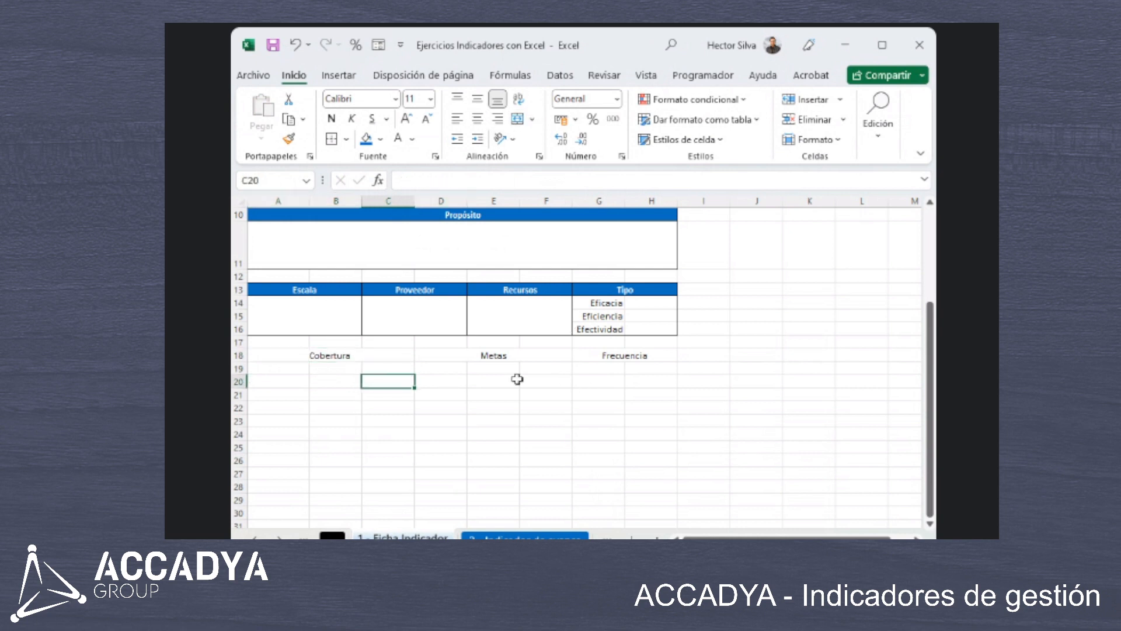
{"action": "left_click", "coordinate": [595, 372]}
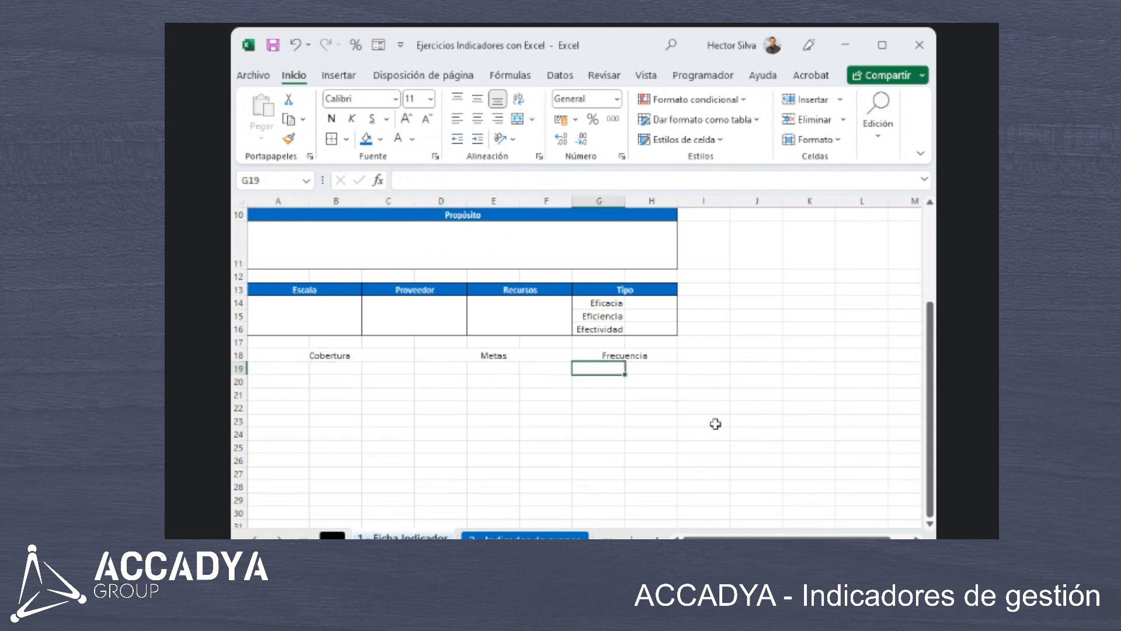
{"action": "type", "text": "Rec"}
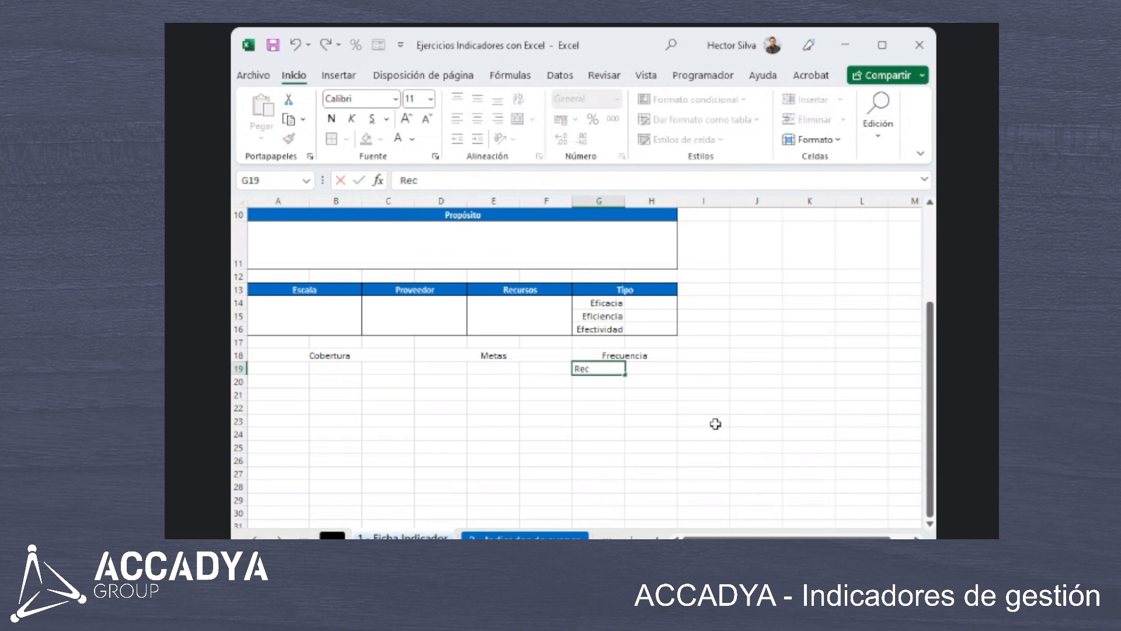
{"action": "type", "text": "olección"}
{"action": "key", "text": "Tab"}
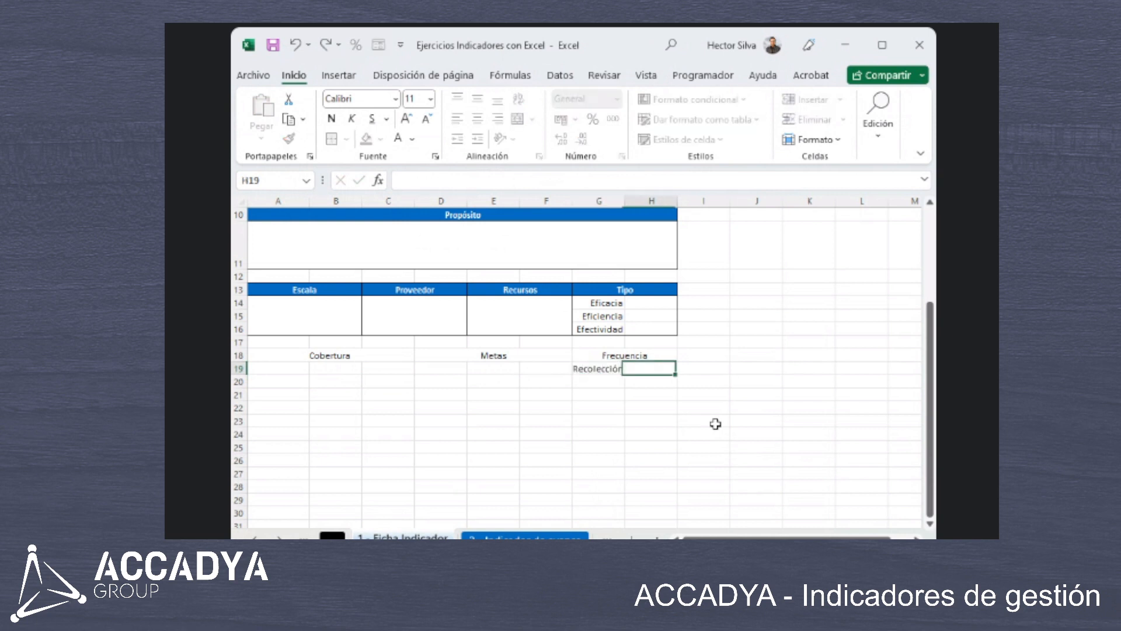
{"action": "type", "text": "Revo"}
{"action": "type", "text": "sión"}
{"action": "key", "text": "Return"}
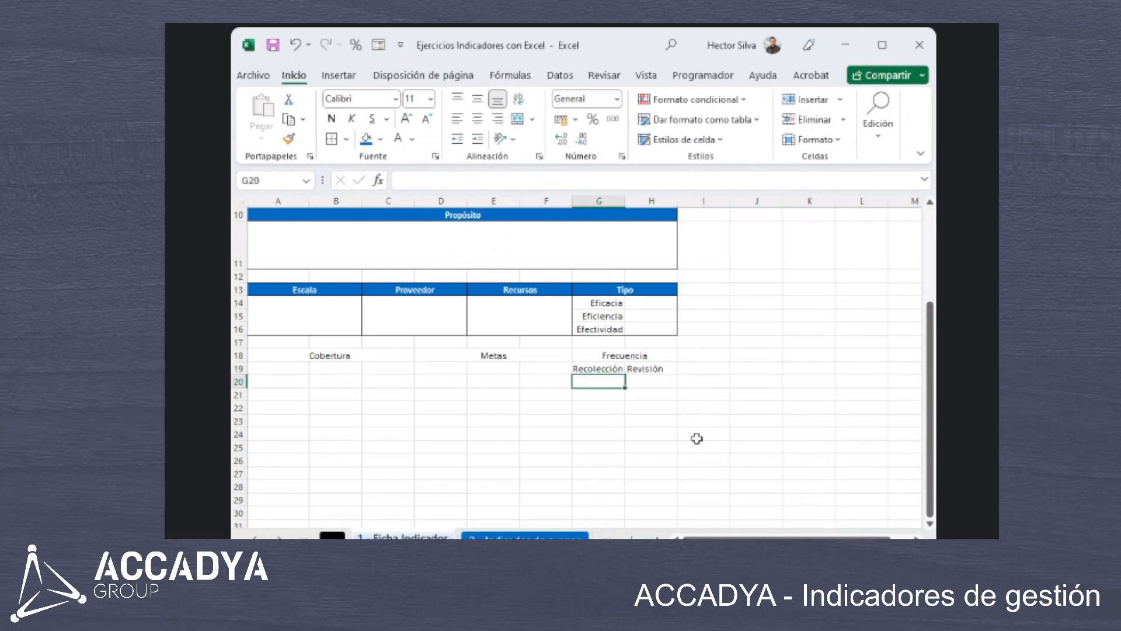
{"action": "left_click", "coordinate": [650, 383]}
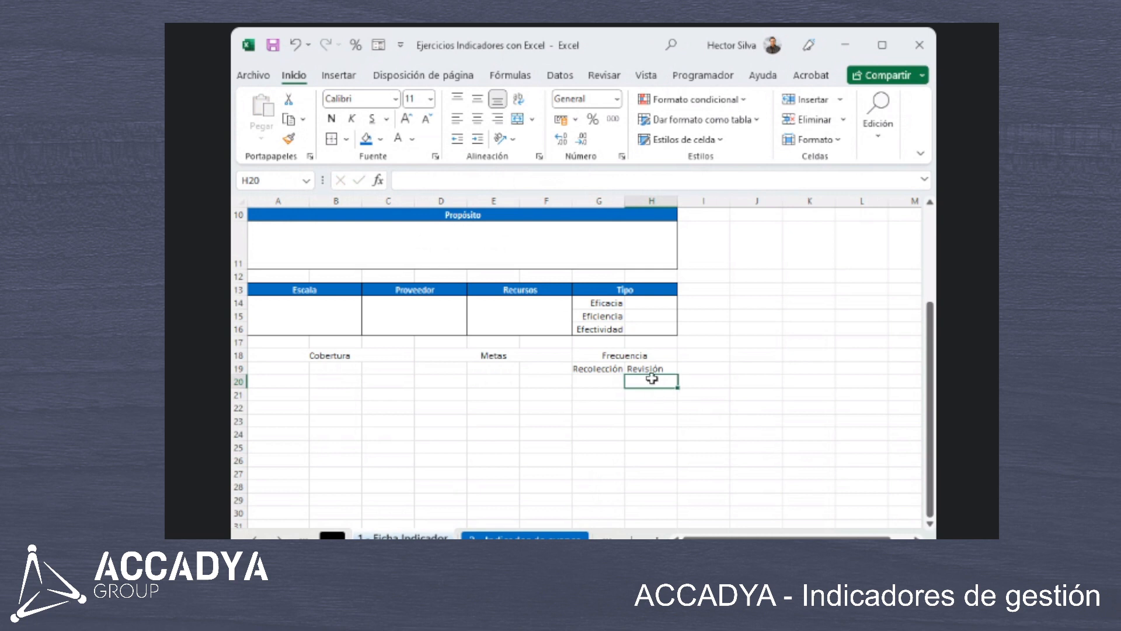
Enter the subheadings "Deficiente", "Tolerable" and "Óptimo" in D19, E19 and F19 under Metas.
{"action": "left_click", "coordinate": [453, 370]}
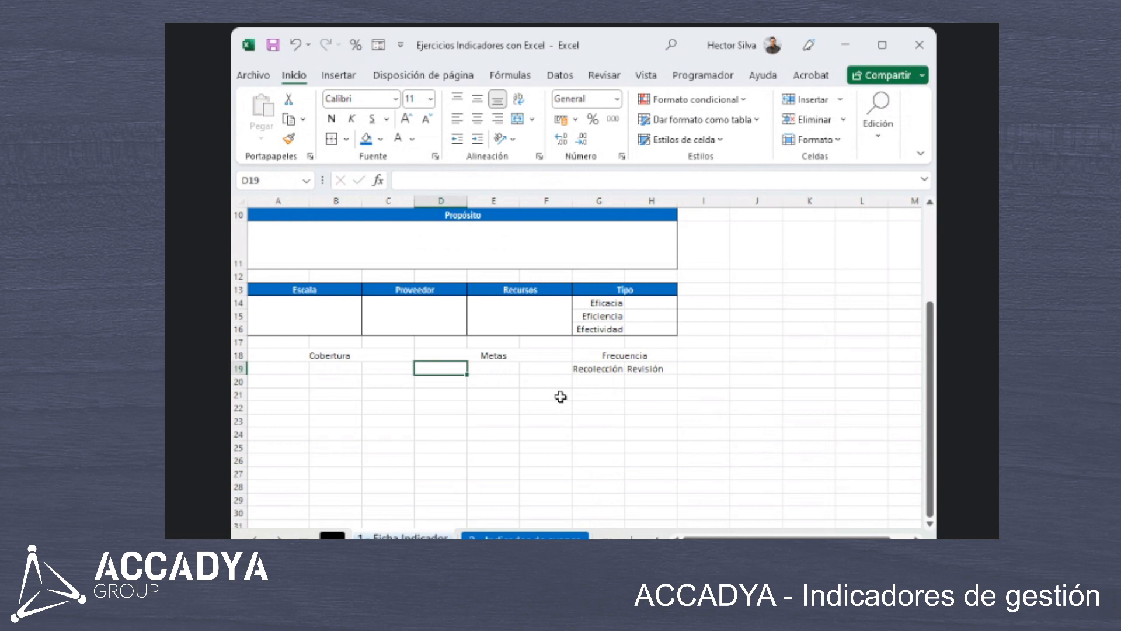
{"action": "type", "text": "Def"}
{"action": "type", "text": "iciente"}
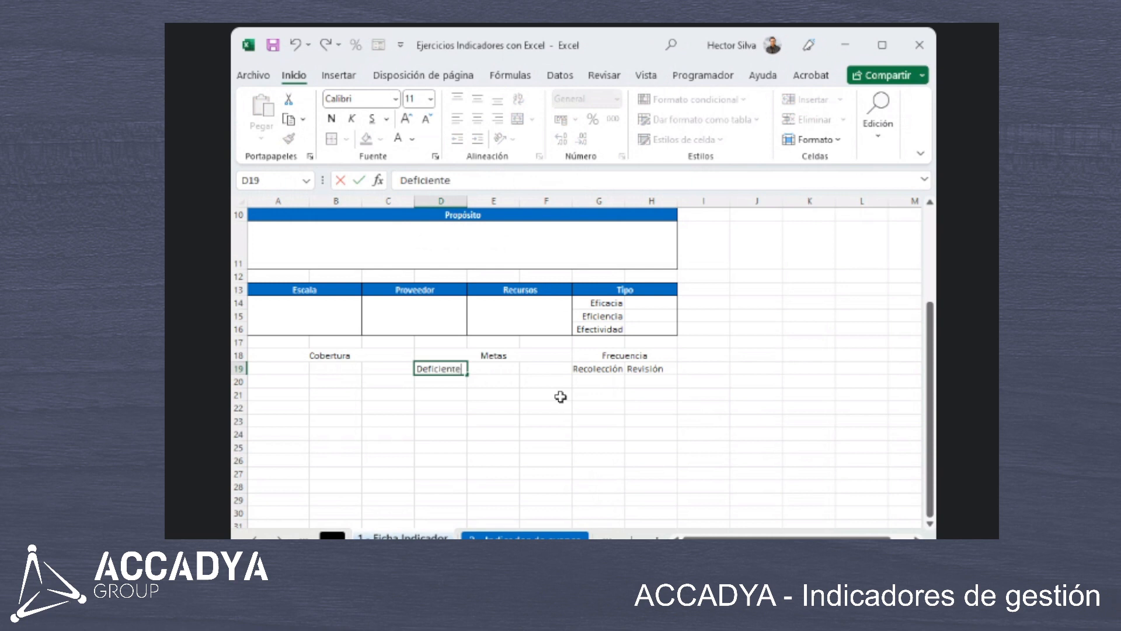
{"action": "key", "text": "Tab"}
{"action": "type", "text": "Tolerable"}
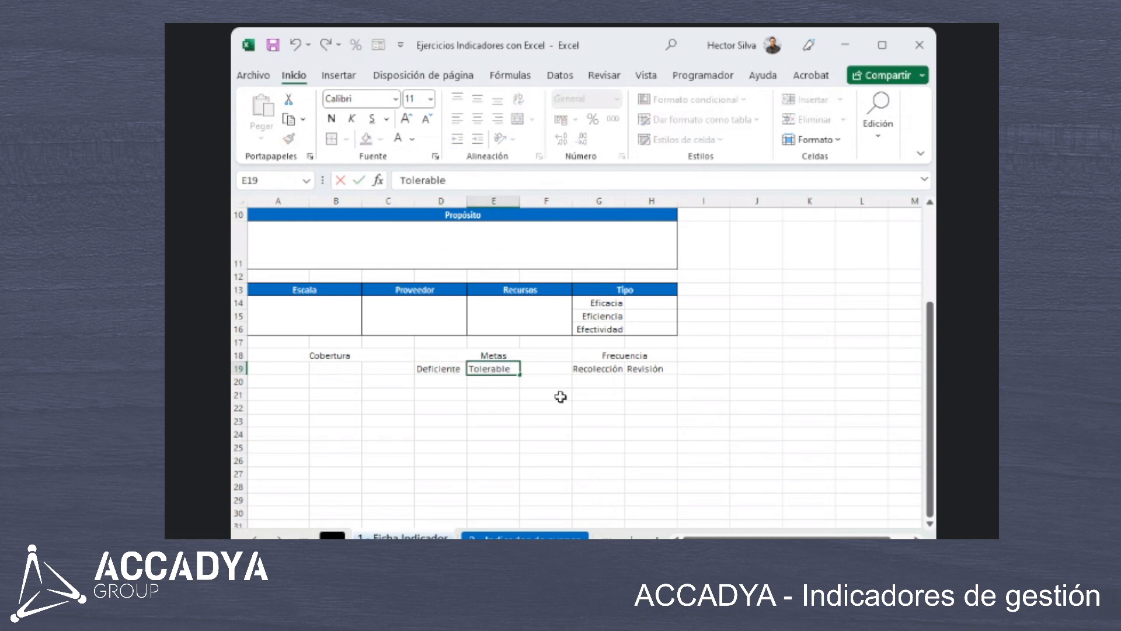
{"action": "key", "text": "Tab"}
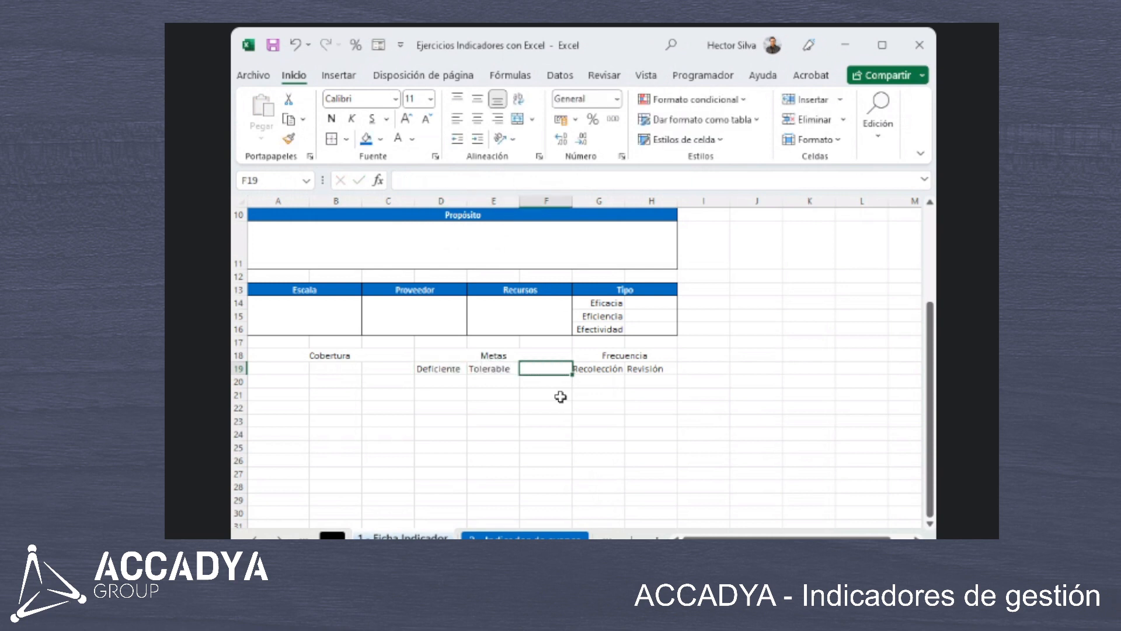
{"action": "type", "text": "Op"}
{"action": "key", "text": "BackSpace"}
{"action": "key", "text": "BackSpace"}
{"action": "type", "text": "Ó"}
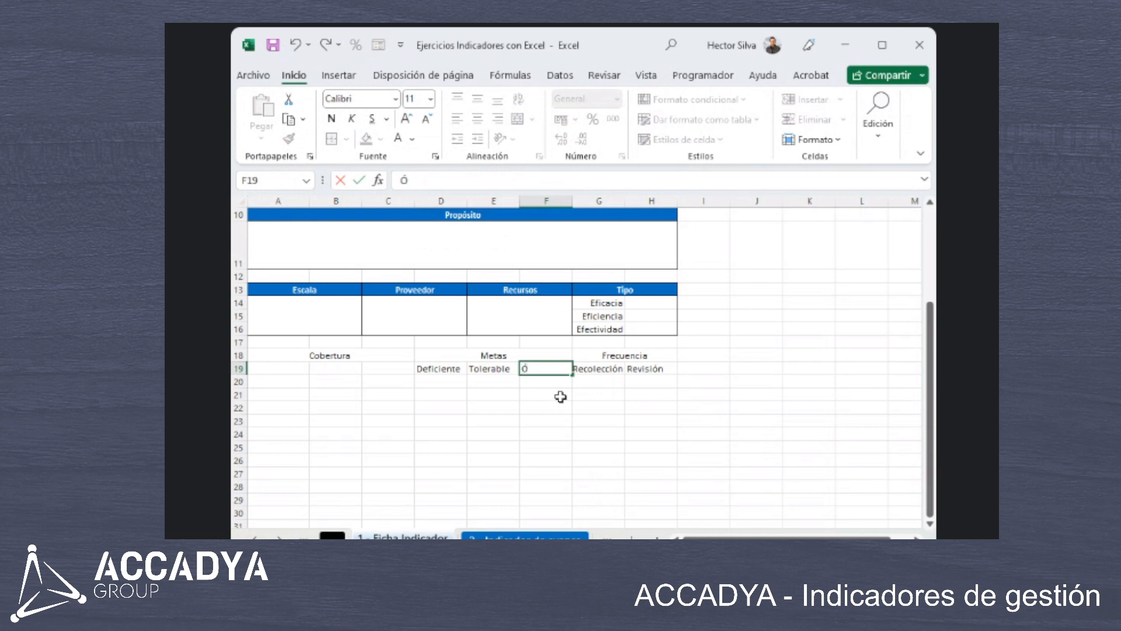
{"action": "type", "text": "ptimo"}
{"action": "key", "text": "Return"}
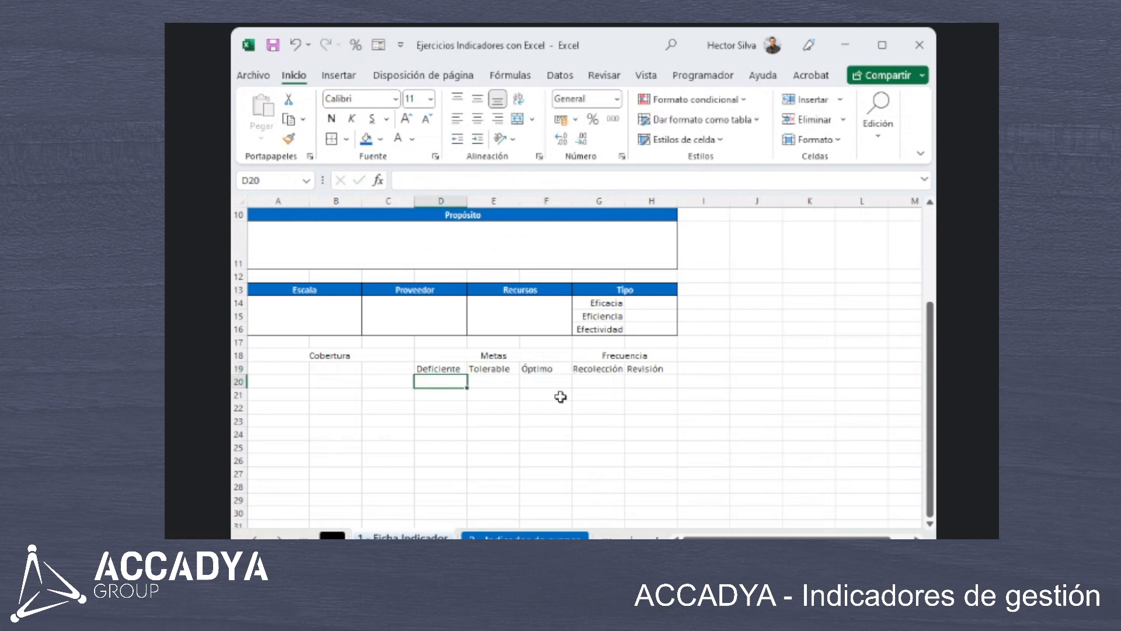
{"action": "left_click_drag", "start_coordinate": [444, 382], "coordinate": [554, 395]}
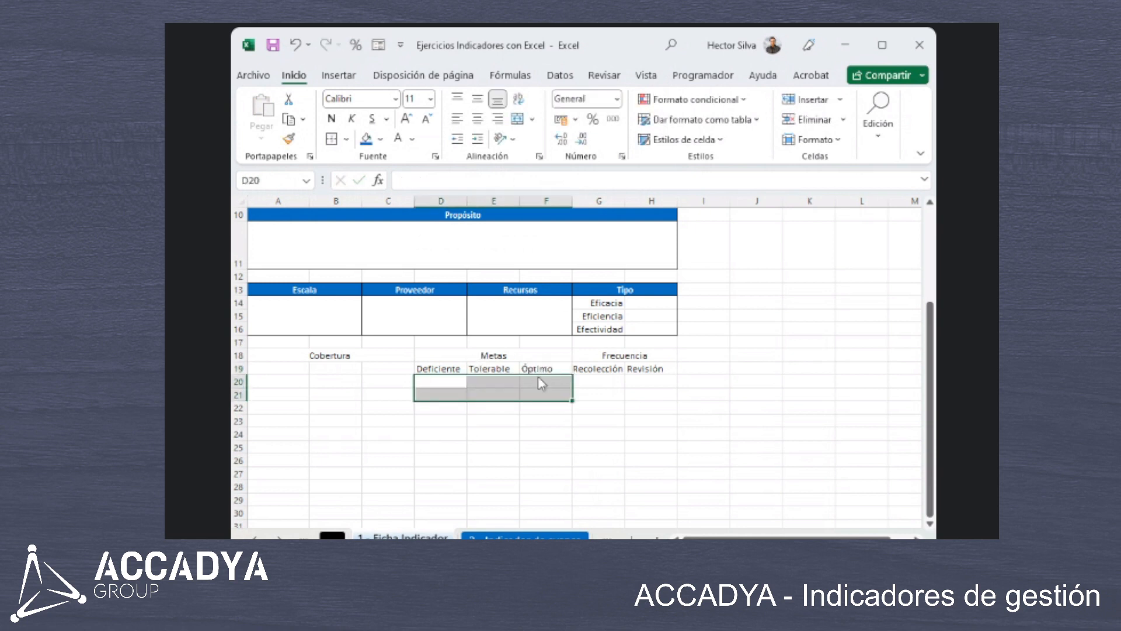
{"action": "left_click", "coordinate": [472, 382]}
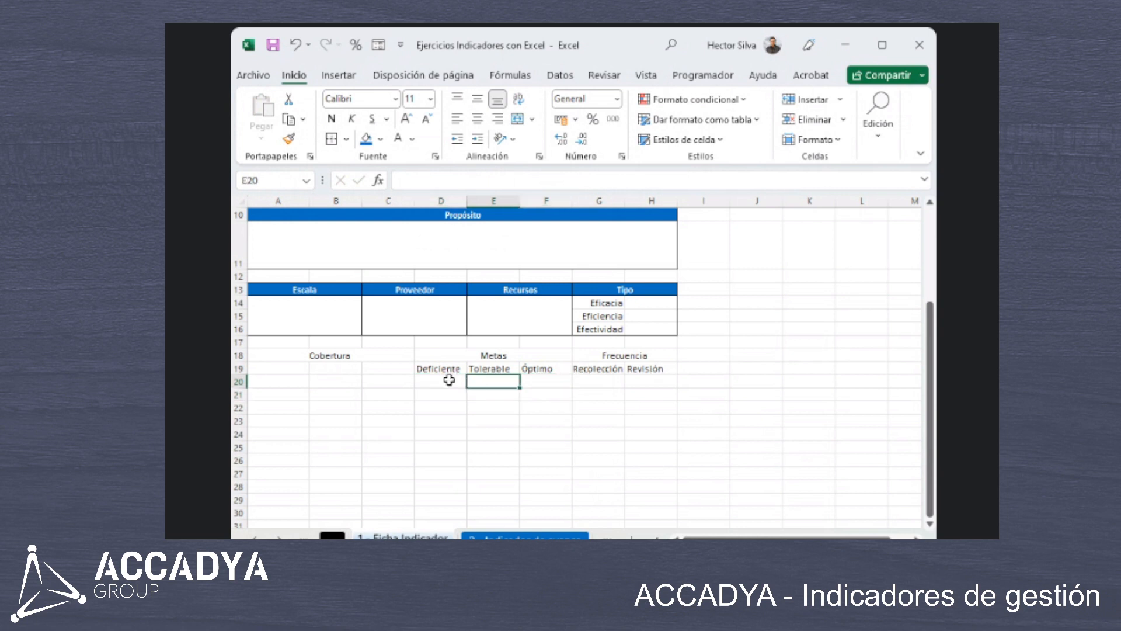
{"action": "left_click", "coordinate": [449, 380]}
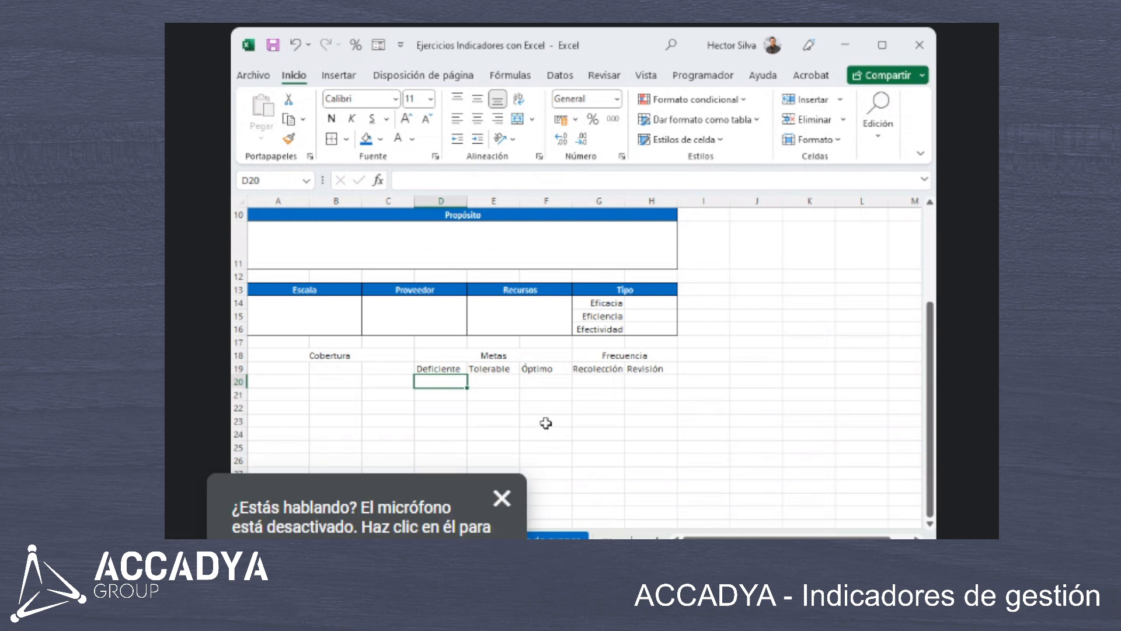
{"action": "left_click", "coordinate": [502, 497]}
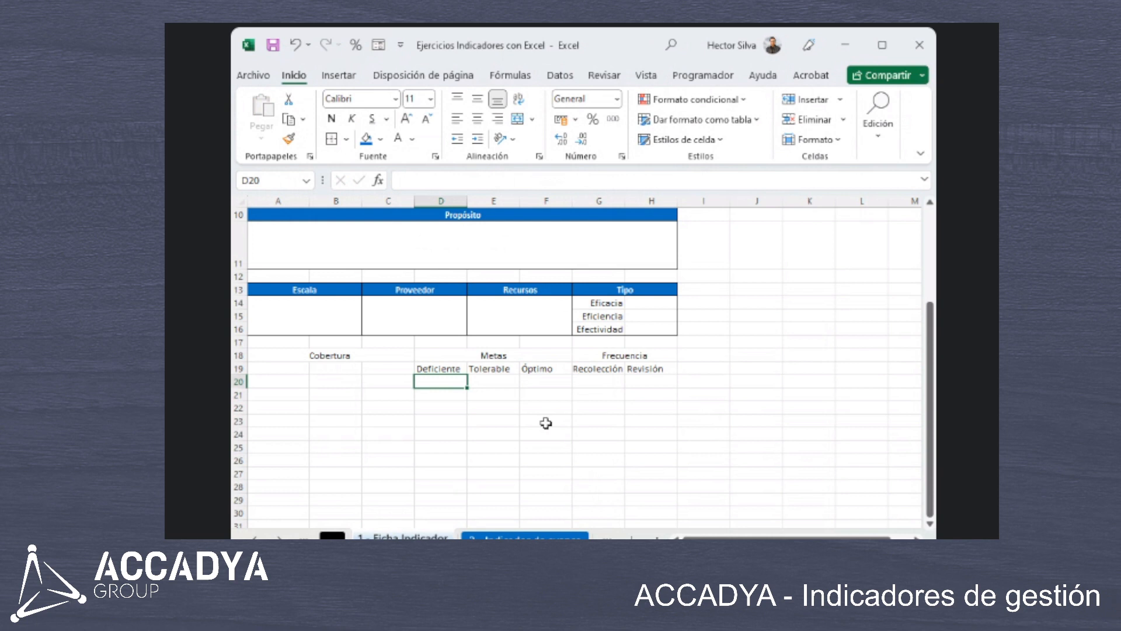
{"action": "scroll", "coordinate": [547, 422], "scroll_direction": "up", "scroll_amount": 2}
{"action": "scroll", "coordinate": [552, 403], "scroll_direction": "down", "scroll_amount": 2}
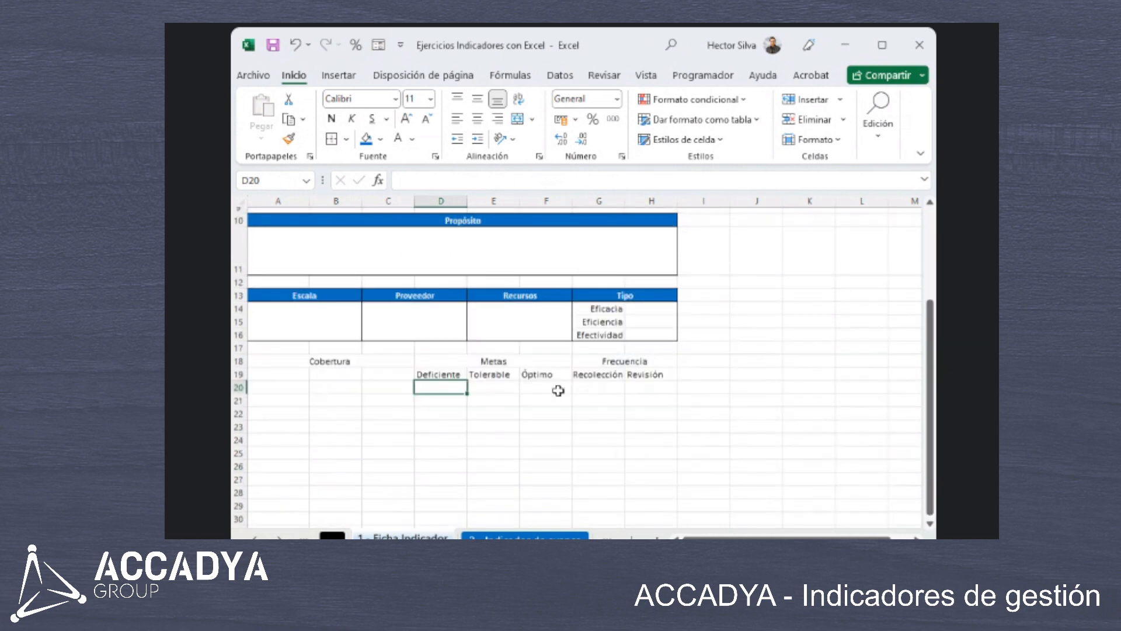
Apply the blue fill and white font colour to the Cobertura, Metas and Frecuencia headings in A18:H18.
{"action": "left_click", "coordinate": [357, 358]}
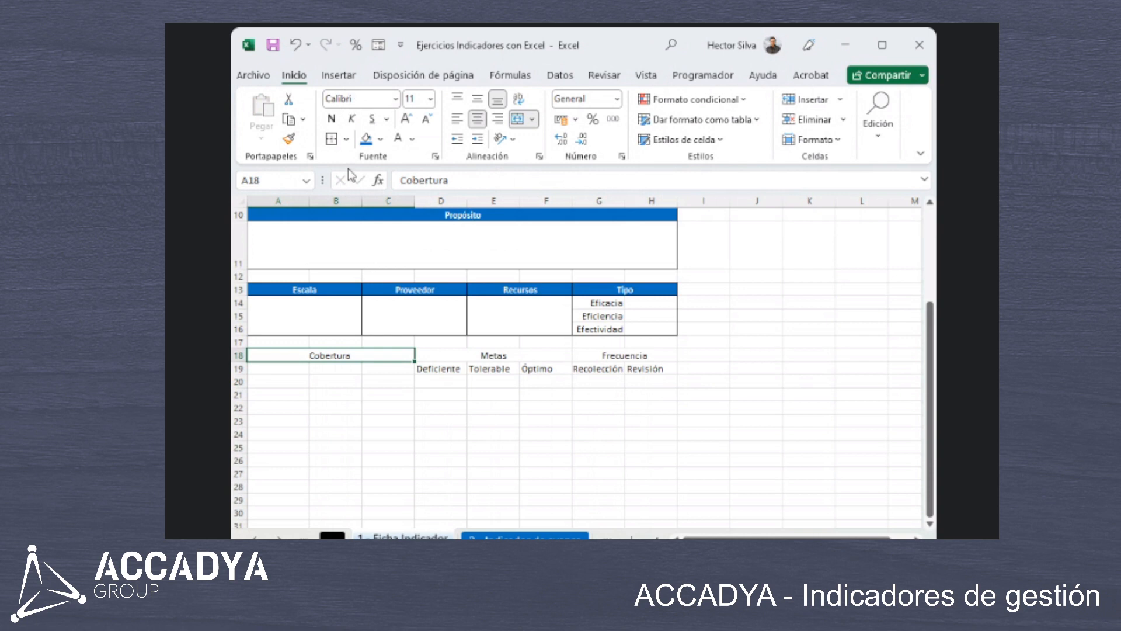
{"action": "left_click", "coordinate": [559, 355], "text": "ctrl"}
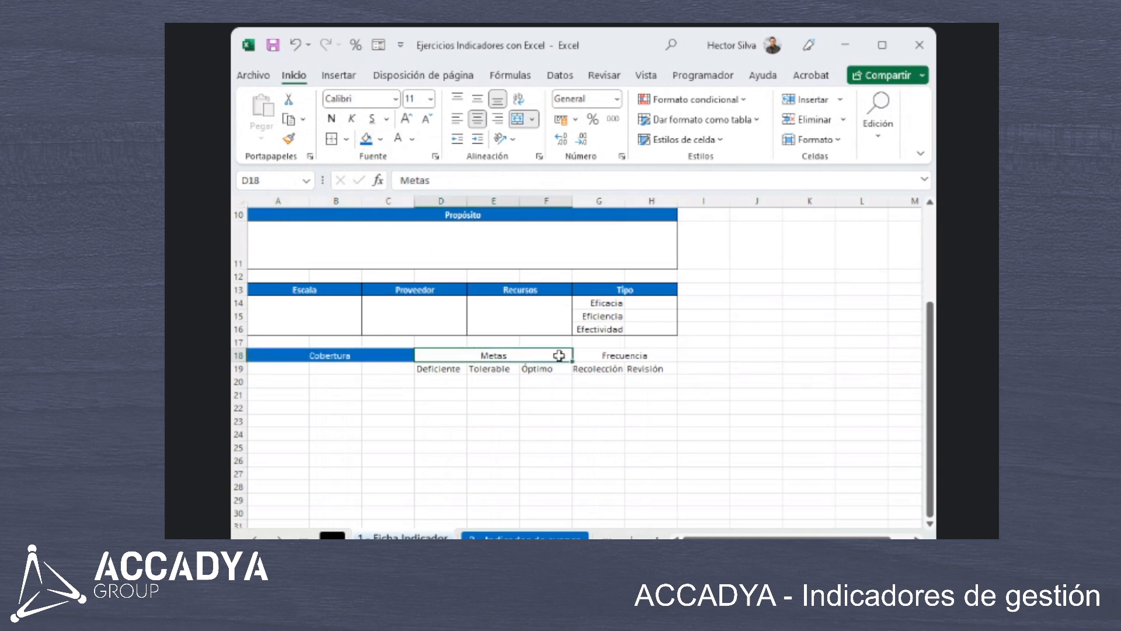
{"action": "left_click_drag", "start_coordinate": [559, 355], "coordinate": [608, 354]}
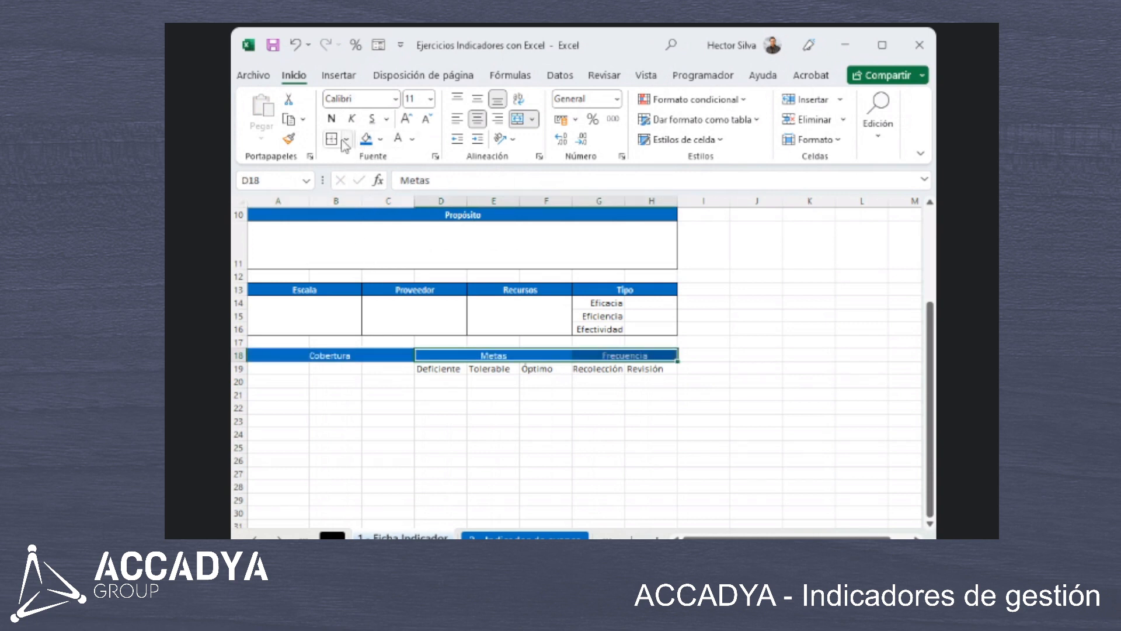
Make the Cobertura, Metas and Frecuencia headings in row 18 and the subheadings in D19:H19 bold.
{"action": "left_click", "coordinate": [393, 358]}
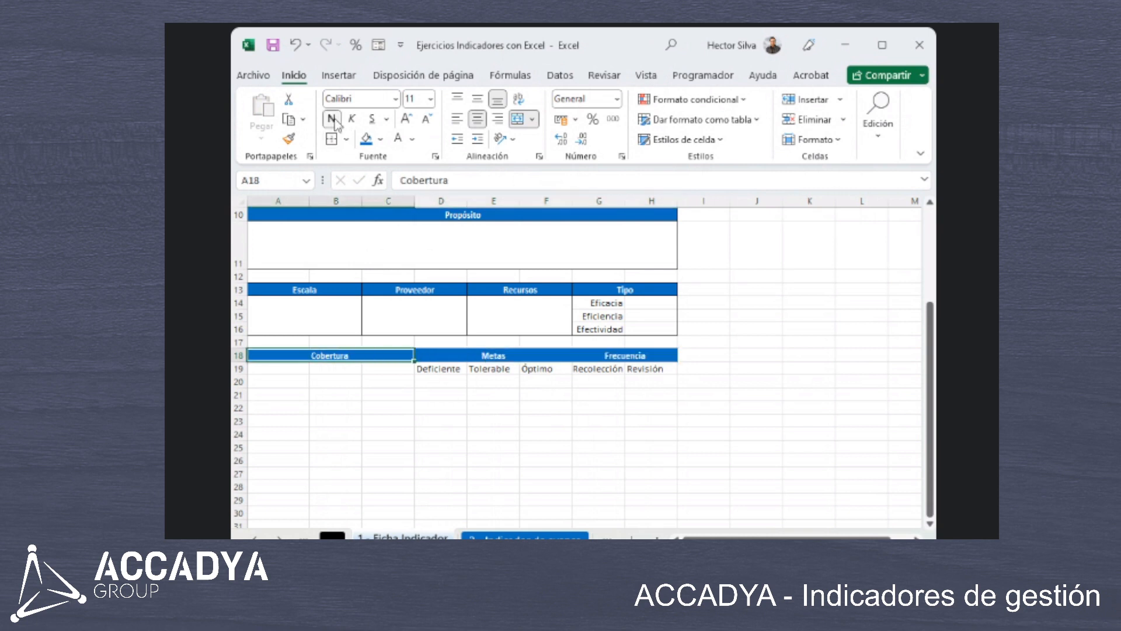
{"action": "left_click_drag", "start_coordinate": [643, 369], "coordinate": [441, 368]}
{"action": "key", "text": "ctrl+n"}
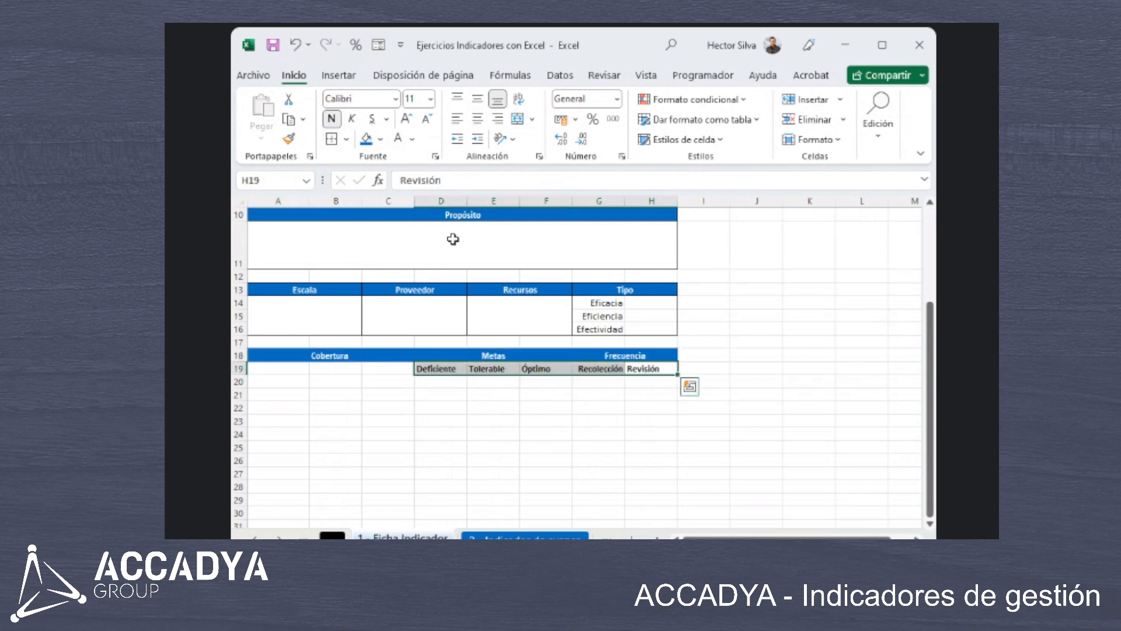
Apply all borders to the subheadings in D19:H19 and to the Cobertura, Metas and Frecuencia headings in row 18.
{"action": "left_click", "coordinate": [346, 139]}
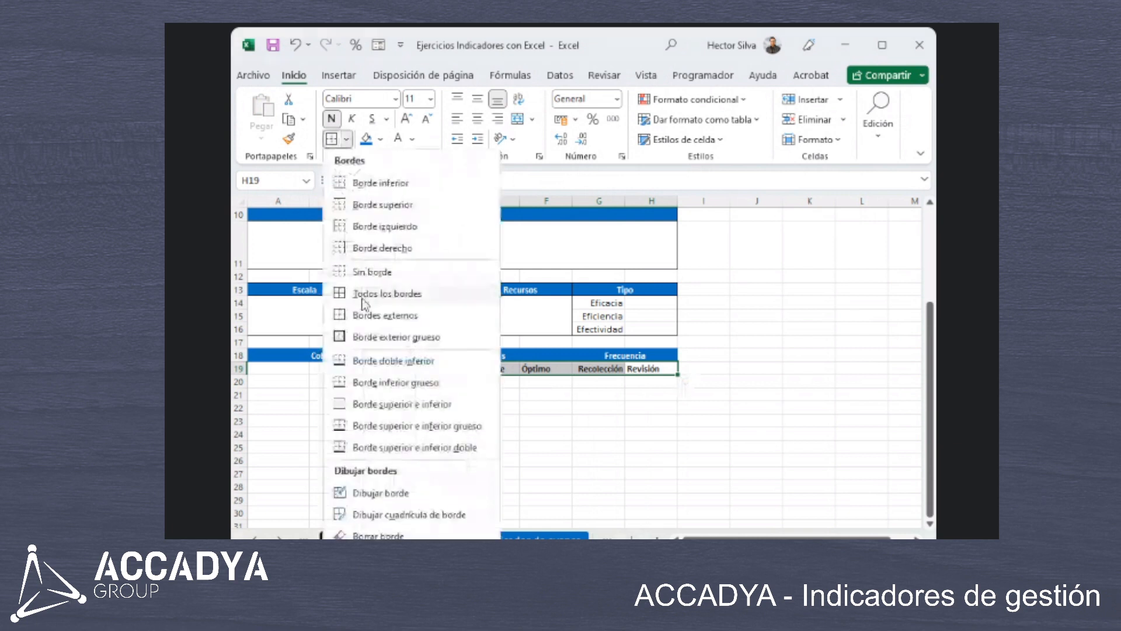
{"action": "left_click", "coordinate": [363, 293]}
{"action": "left_click", "coordinate": [642, 355]}
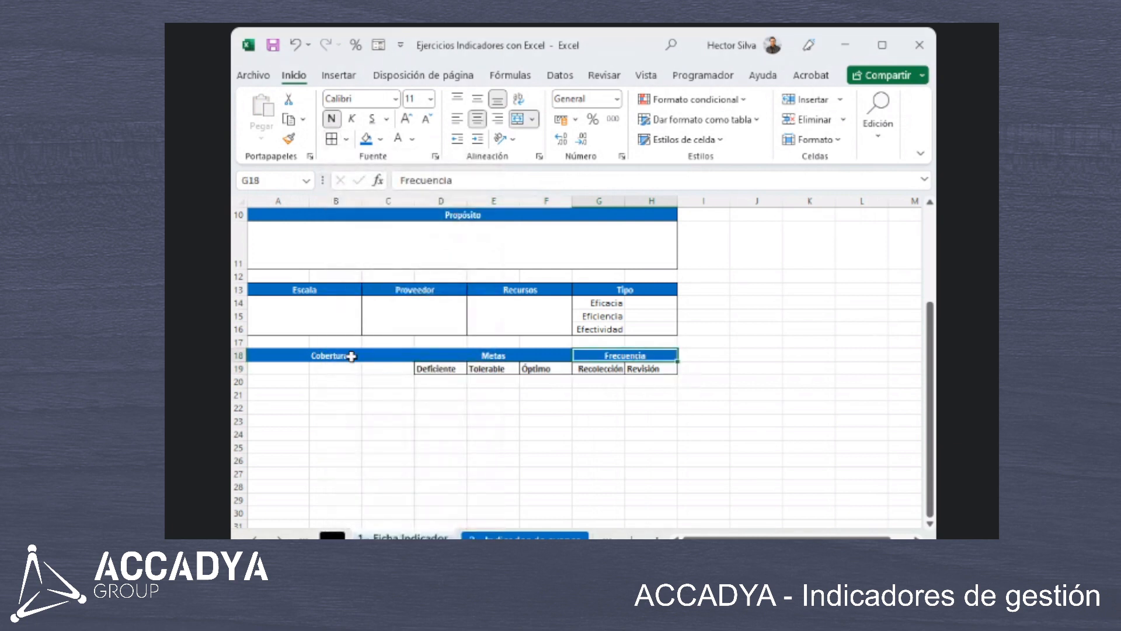
{"action": "left_click", "coordinate": [279, 356]}
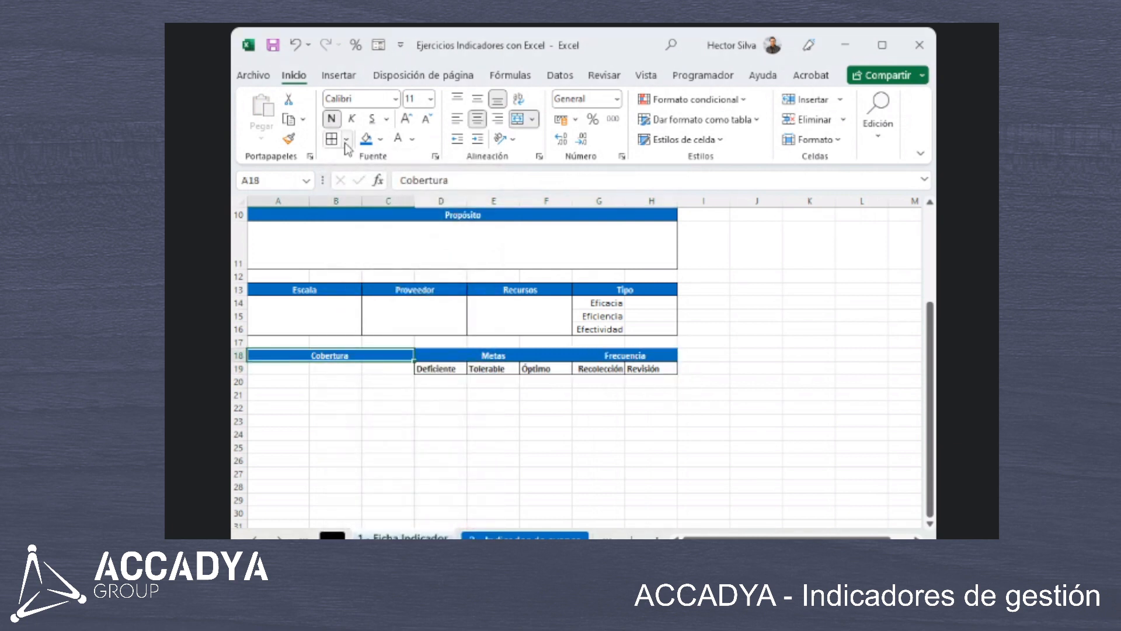
{"action": "left_click_drag", "start_coordinate": [587, 355], "coordinate": [425, 351]}
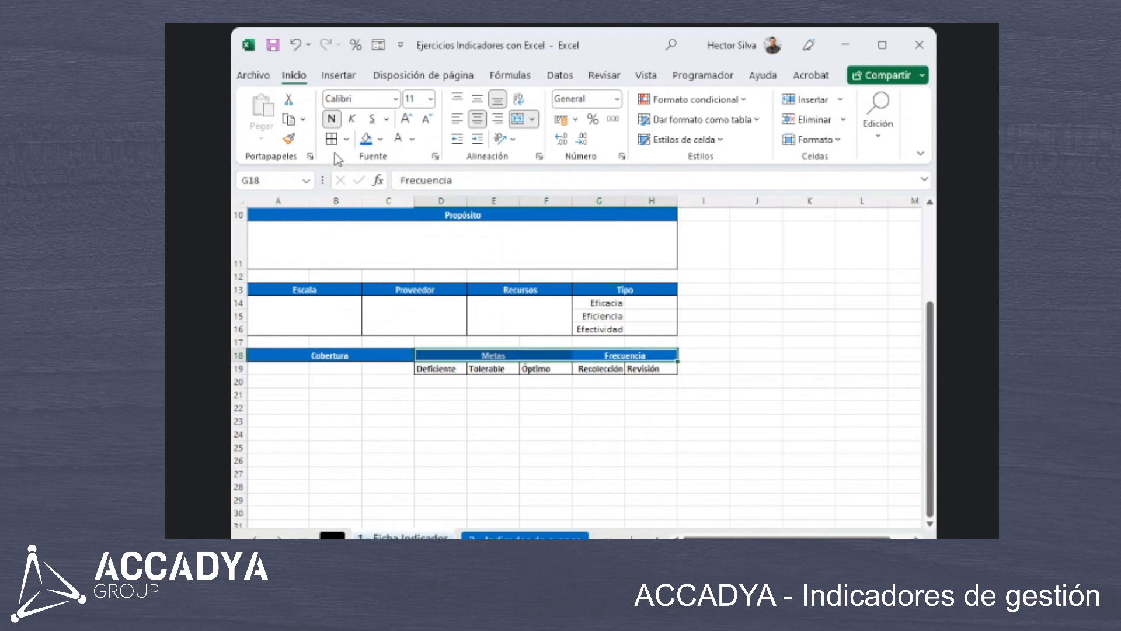
Merge and centre A19:C20 under Cobertura and increase the height of row 20.
{"action": "left_click_drag", "start_coordinate": [296, 368], "coordinate": [385, 383]}
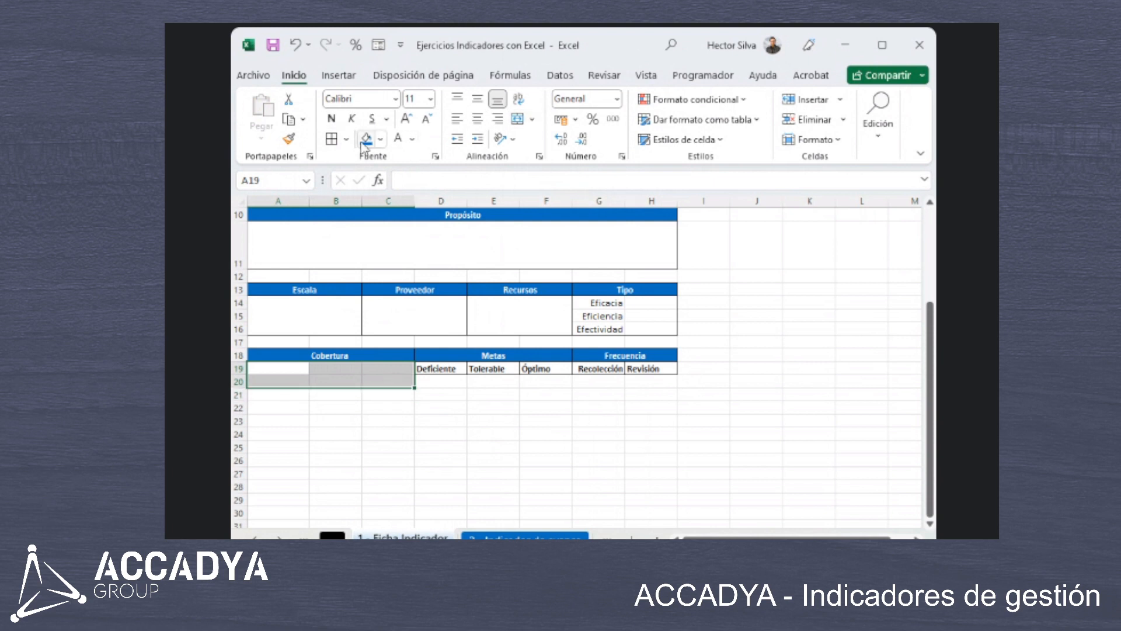
{"action": "left_click", "coordinate": [518, 119]}
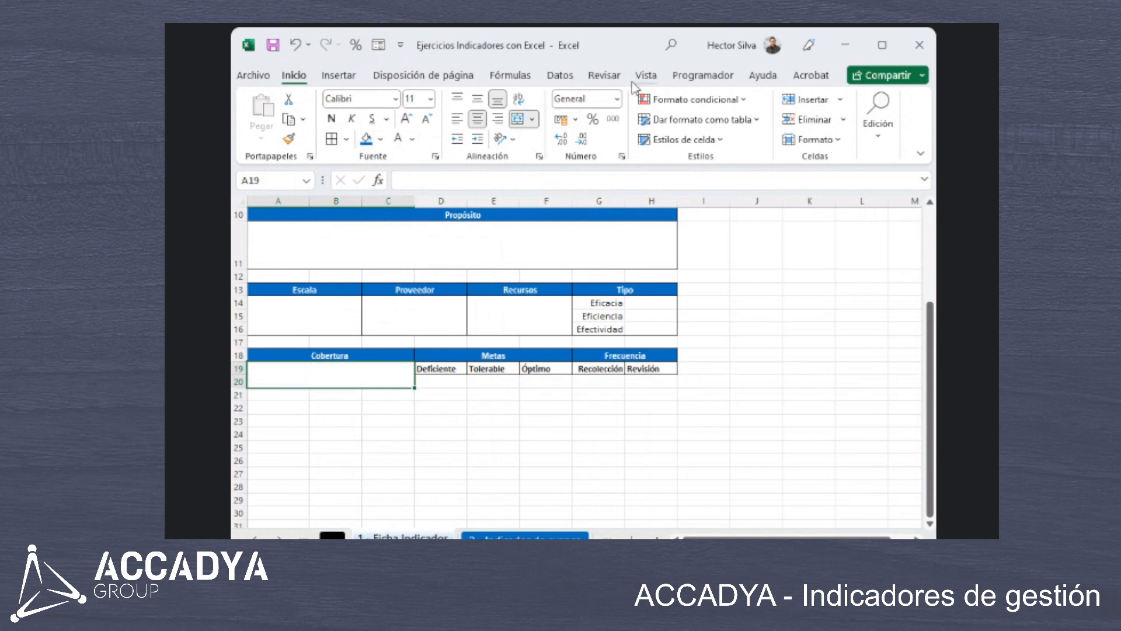
{"action": "left_click_drag", "start_coordinate": [244, 388], "coordinate": [247, 408]}
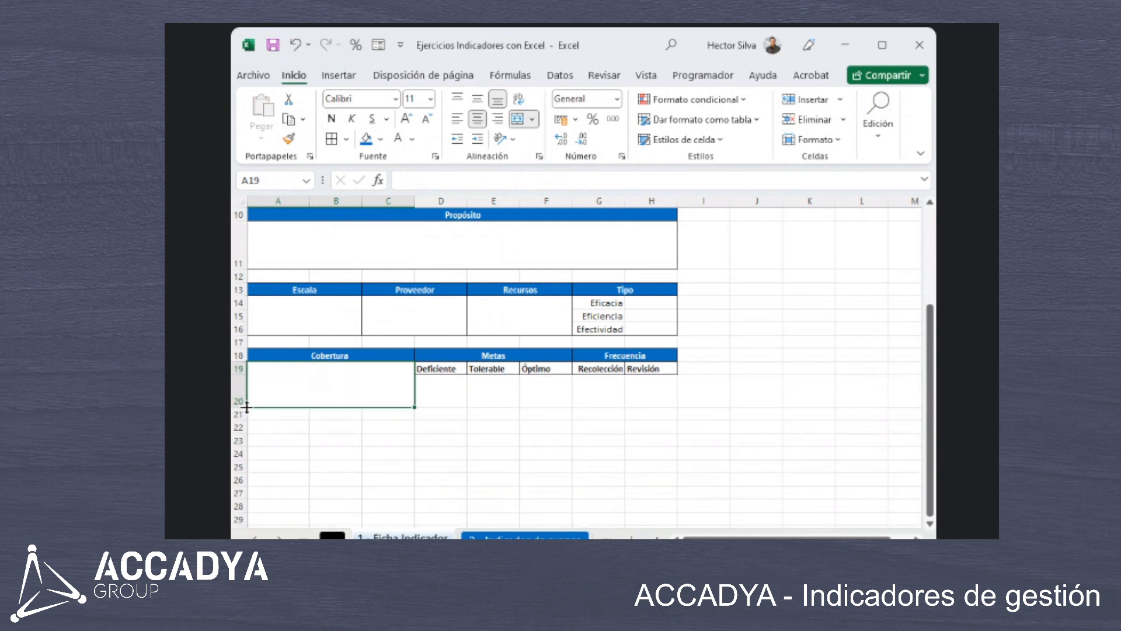
Apply all borders to D20:H20 and centre the contents of D19:H20 horizontally and vertically.
{"action": "left_click_drag", "start_coordinate": [419, 388], "coordinate": [656, 395]}
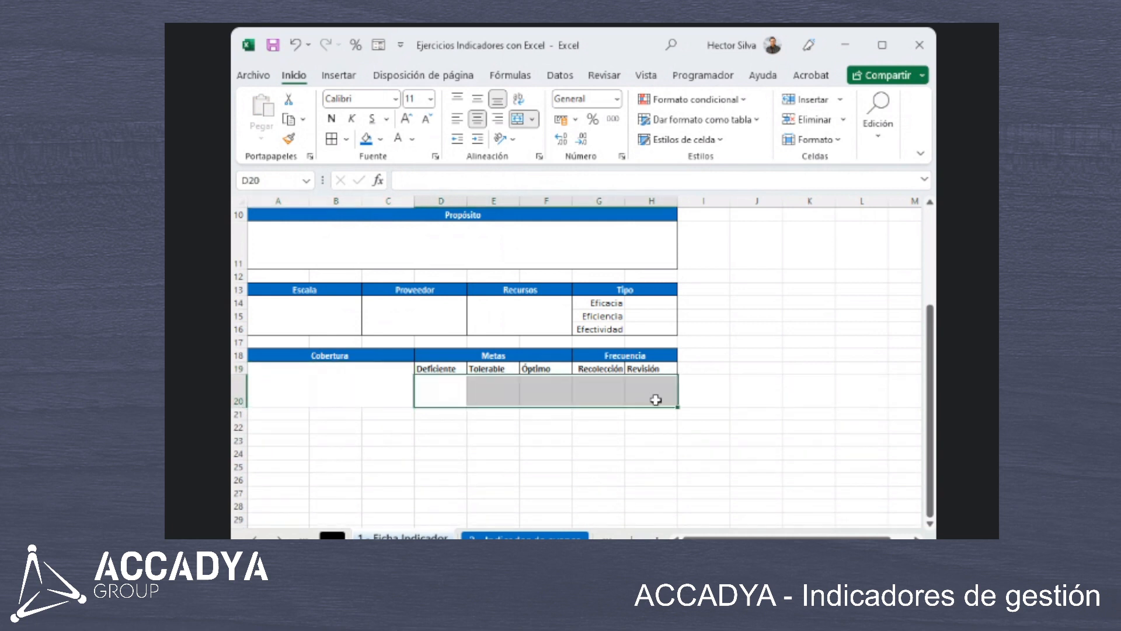
{"action": "left_click", "coordinate": [332, 139]}
{"action": "left_click", "coordinate": [477, 119]}
{"action": "left_click", "coordinate": [478, 99]}
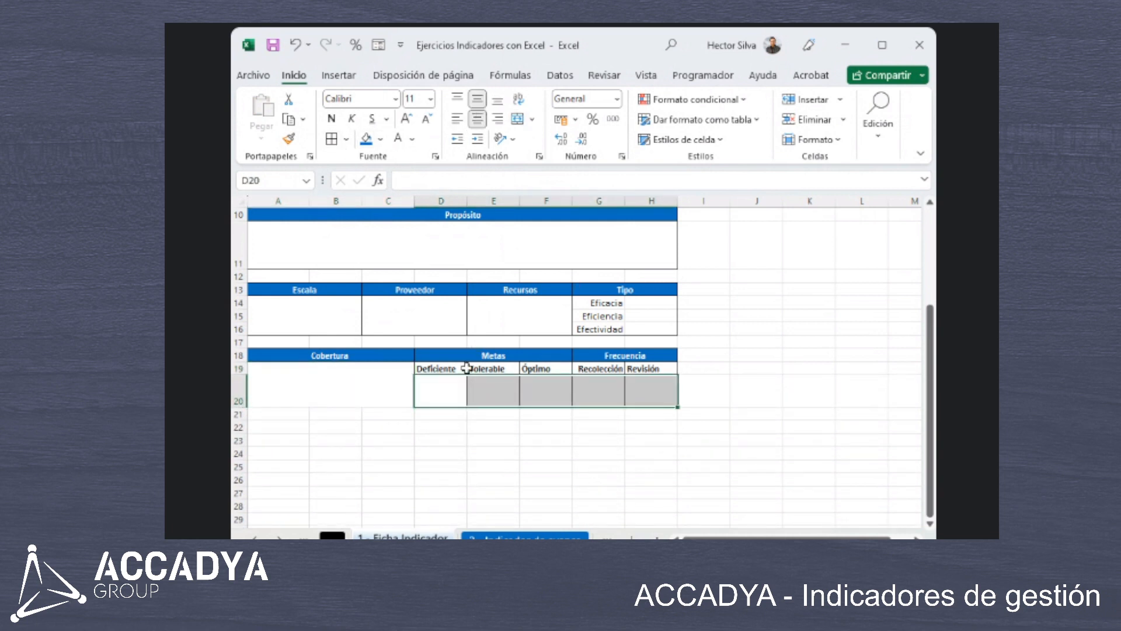
{"action": "left_click_drag", "start_coordinate": [466, 367], "coordinate": [668, 376]}
{"action": "left_click", "coordinate": [477, 118]}
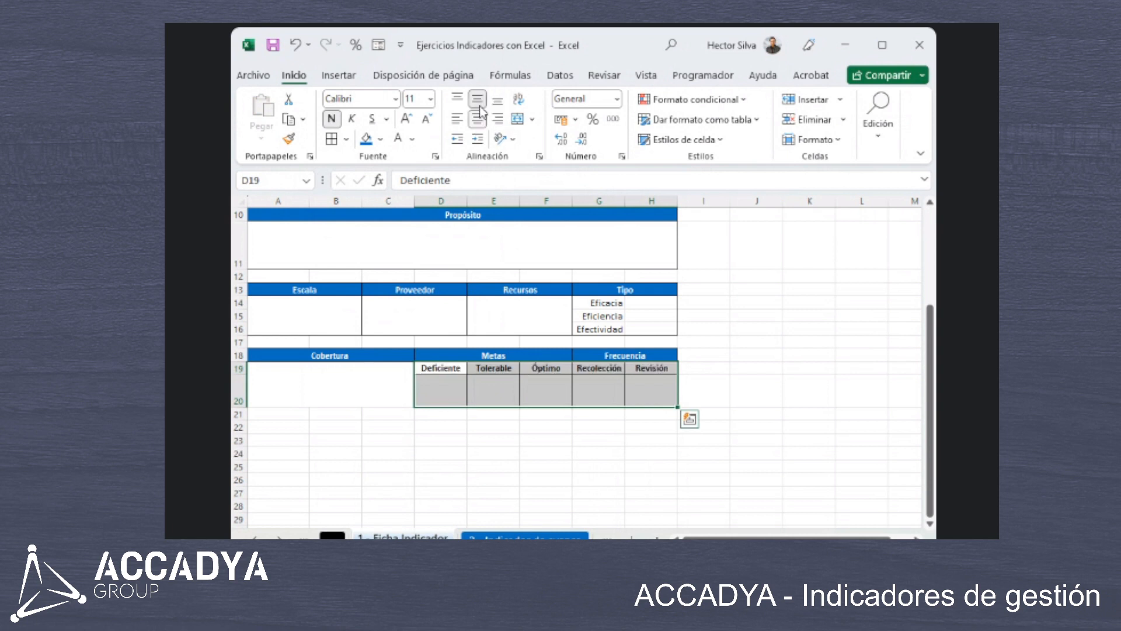
{"action": "left_click", "coordinate": [445, 399]}
Apply all borders to the merged A19:C20 cell under Cobertura.
{"action": "left_click", "coordinate": [401, 388]}
{"action": "left_click", "coordinate": [333, 139]}
{"action": "left_click", "coordinate": [646, 393]}
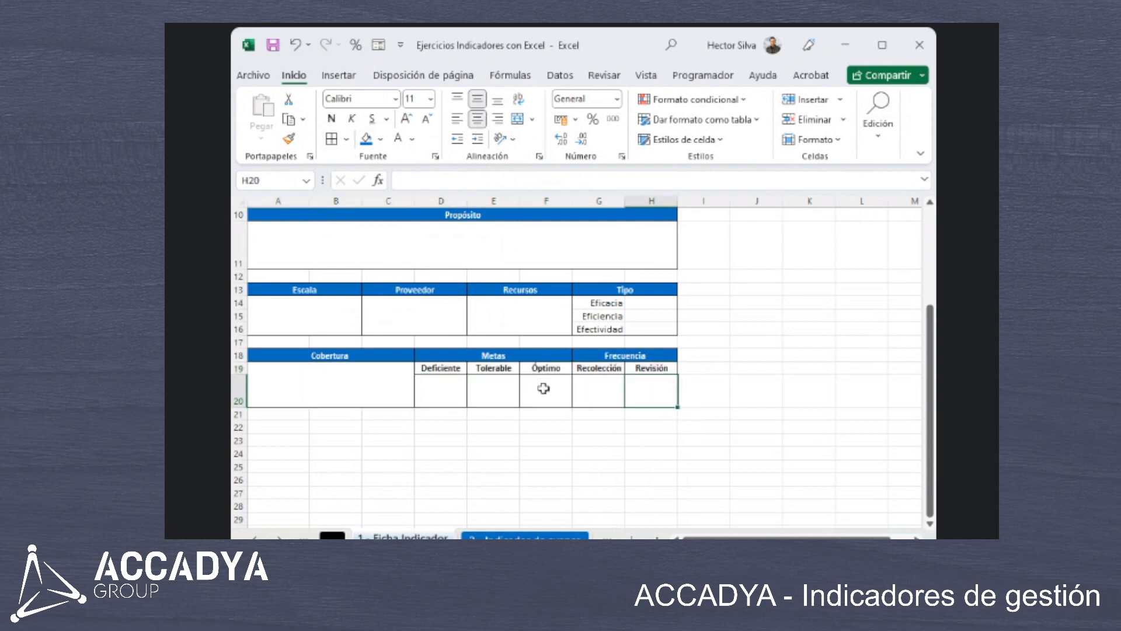
Enter the heading "Mecanismo o formula de cálculo" in A22.
{"action": "scroll", "coordinate": [310, 401], "scroll_direction": "down", "scroll_amount": 1}
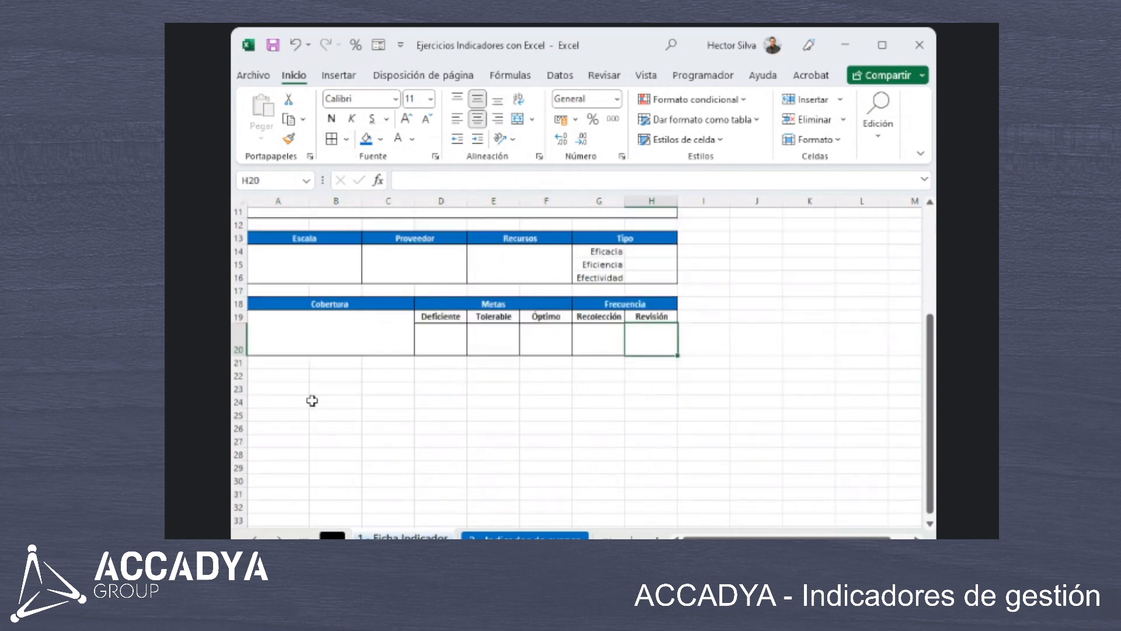
{"action": "left_click", "coordinate": [307, 352]}
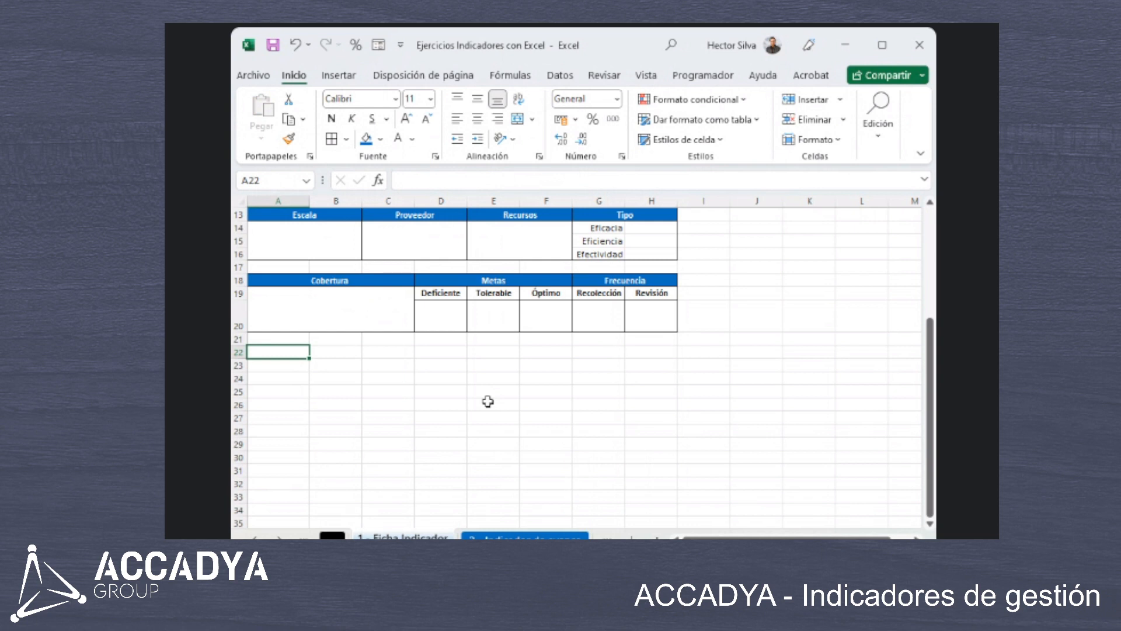
{"action": "type", "text": "Me"}
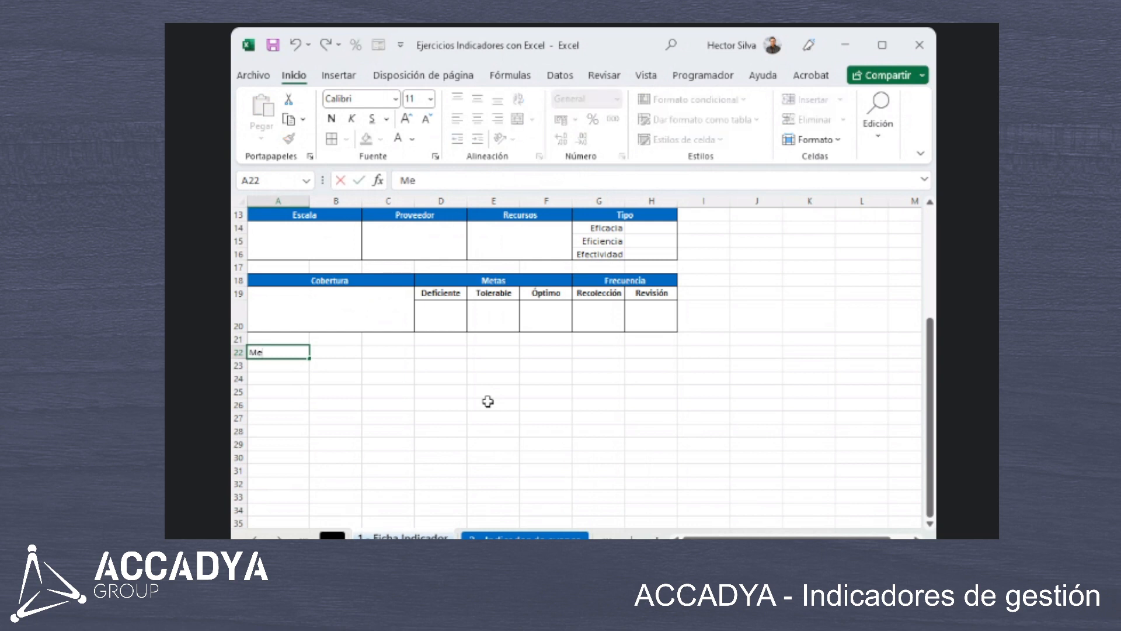
{"action": "type", "text": "canismo o fórmula de"}
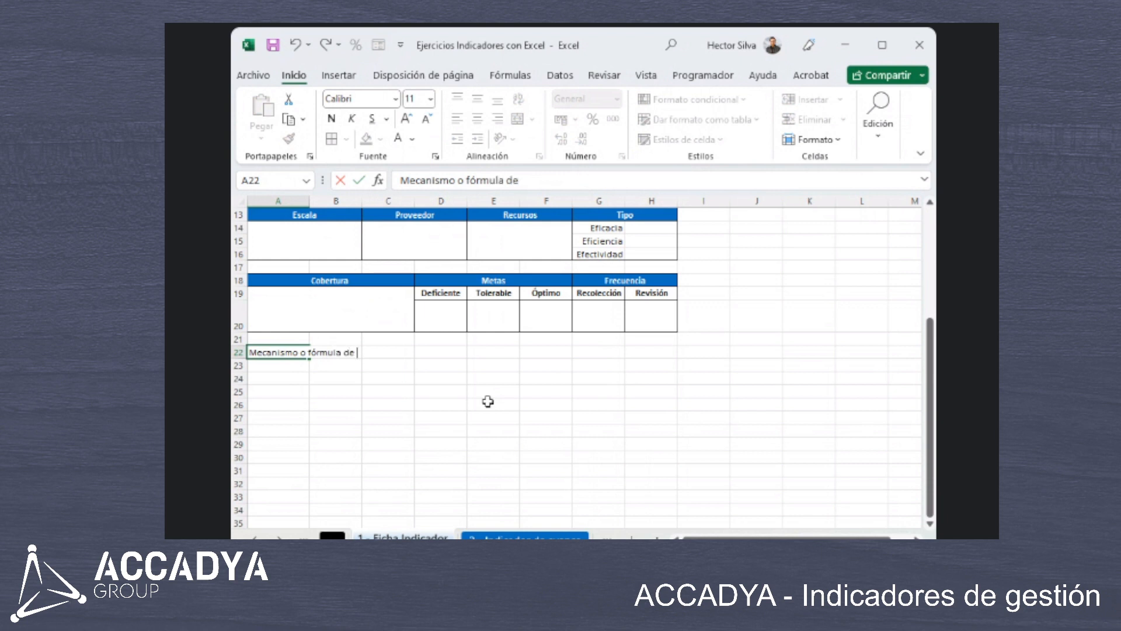
{"action": "key", "text": "BackSpace"}
{"action": "key", "text": "BackSpace"}
{"action": "key", "text": "BackSpace"}
{"action": "key", "text": "BackSpace"}
{"action": "key", "text": "BackSpace"}
{"action": "key", "text": "BackSpace"}
{"action": "key", "text": "BackSpace"}
{"action": "key", "text": "BackSpace"}
{"action": "key", "text": "BackSpace"}
{"action": "key", "text": "BackSpace"}
{"action": "type", "text": "ormula de cálculo"}
{"action": "key", "text": "Return"}
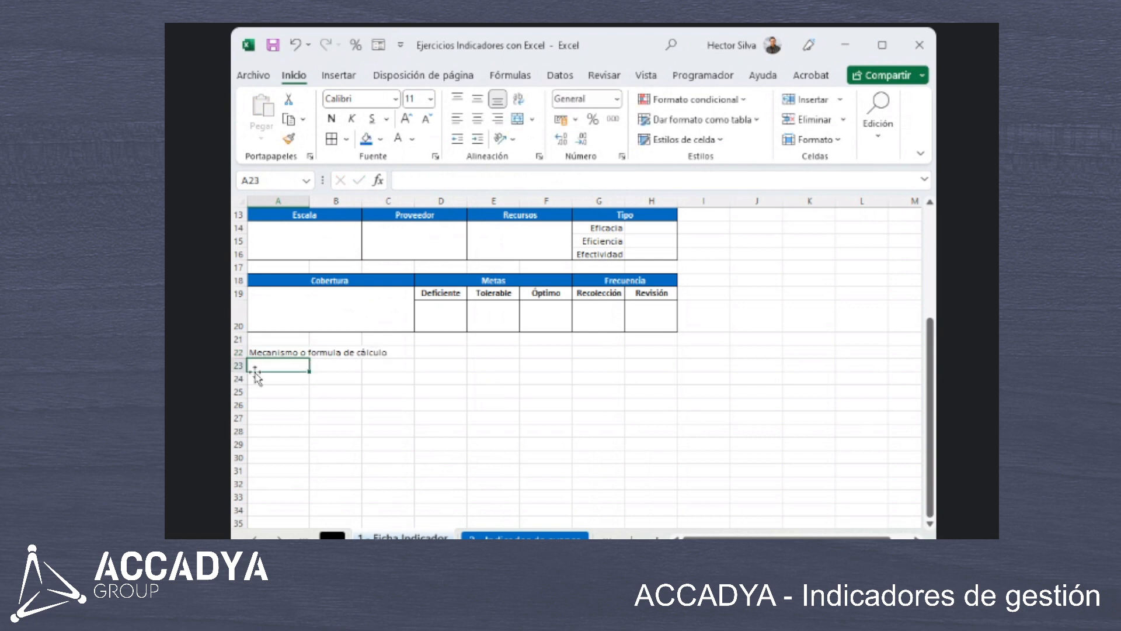
Merge and centre the calculation heading across A22:H22 and format it with the blue fill and bold white font.
{"action": "left_click_drag", "start_coordinate": [257, 353], "coordinate": [666, 350]}
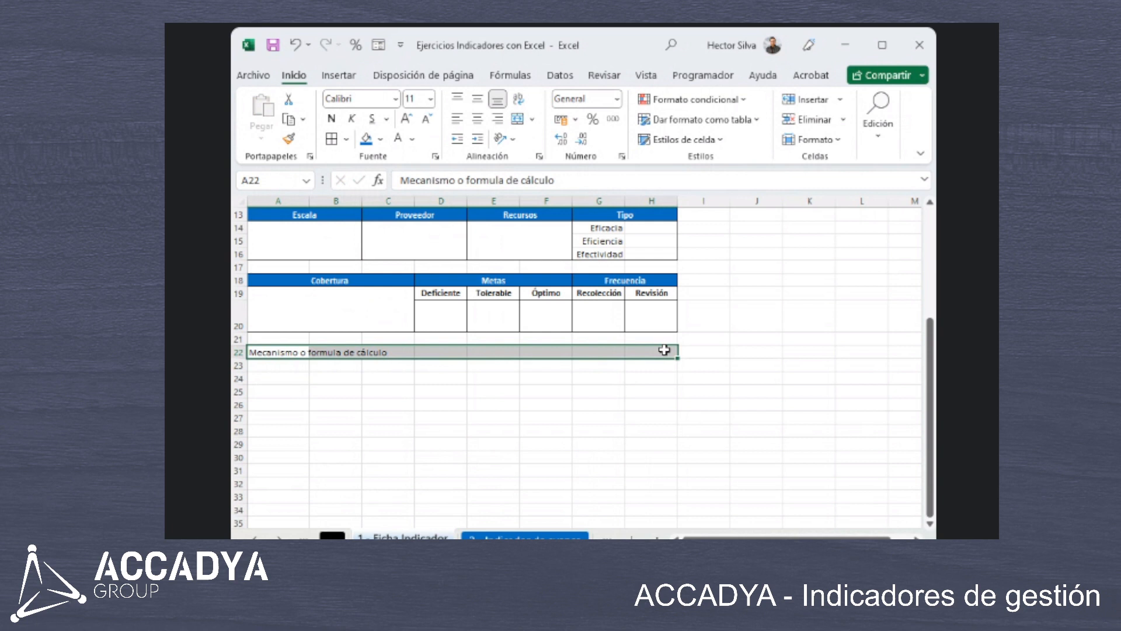
{"action": "left_click", "coordinate": [517, 119]}
{"action": "left_click", "coordinate": [367, 138]}
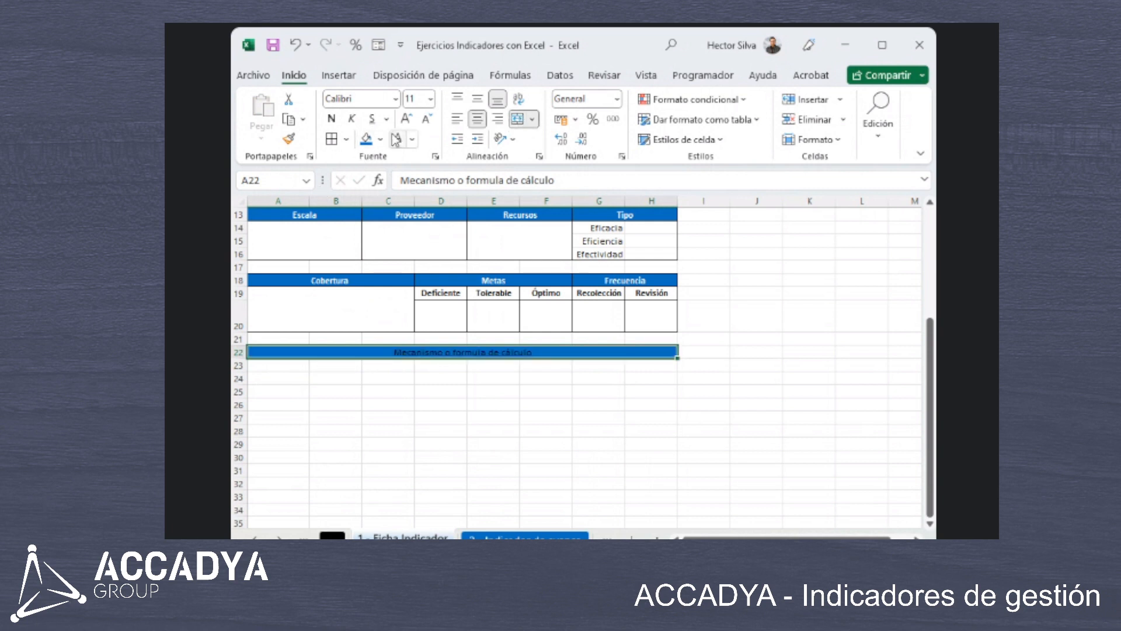
{"action": "left_click", "coordinate": [397, 139]}
{"action": "left_click", "coordinate": [338, 121]}
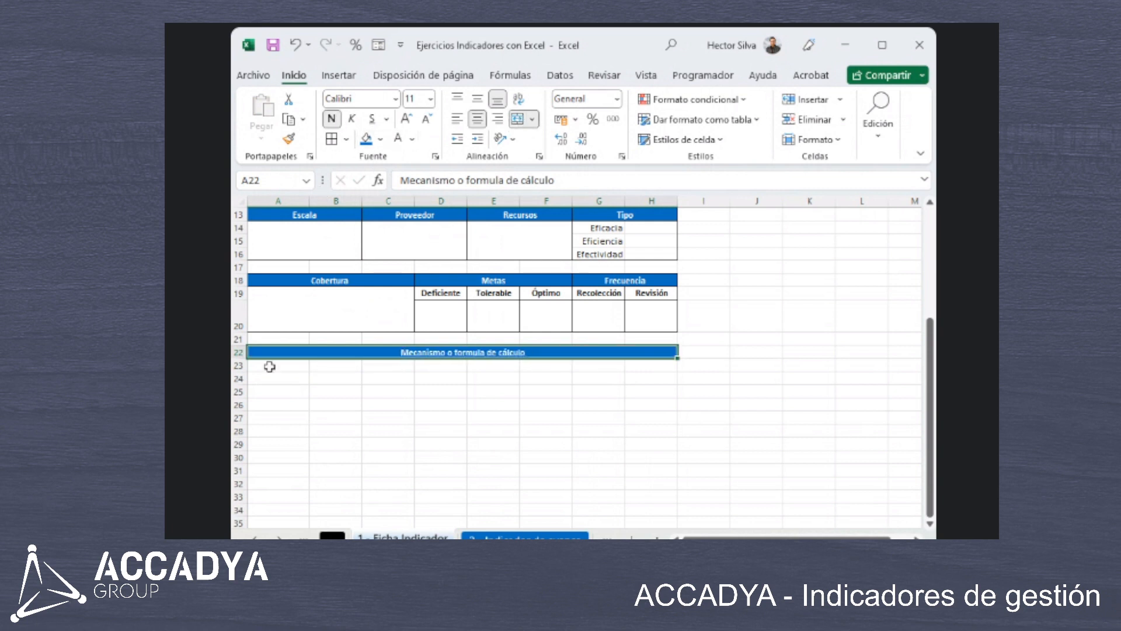
Merge A23:H23 into a box with all borders matching the heading above, and increase the height of row 23.
{"action": "scroll", "coordinate": [268, 368], "scroll_direction": "down", "scroll_amount": 1}
{"action": "left_click_drag", "start_coordinate": [275, 327], "coordinate": [649, 326]}
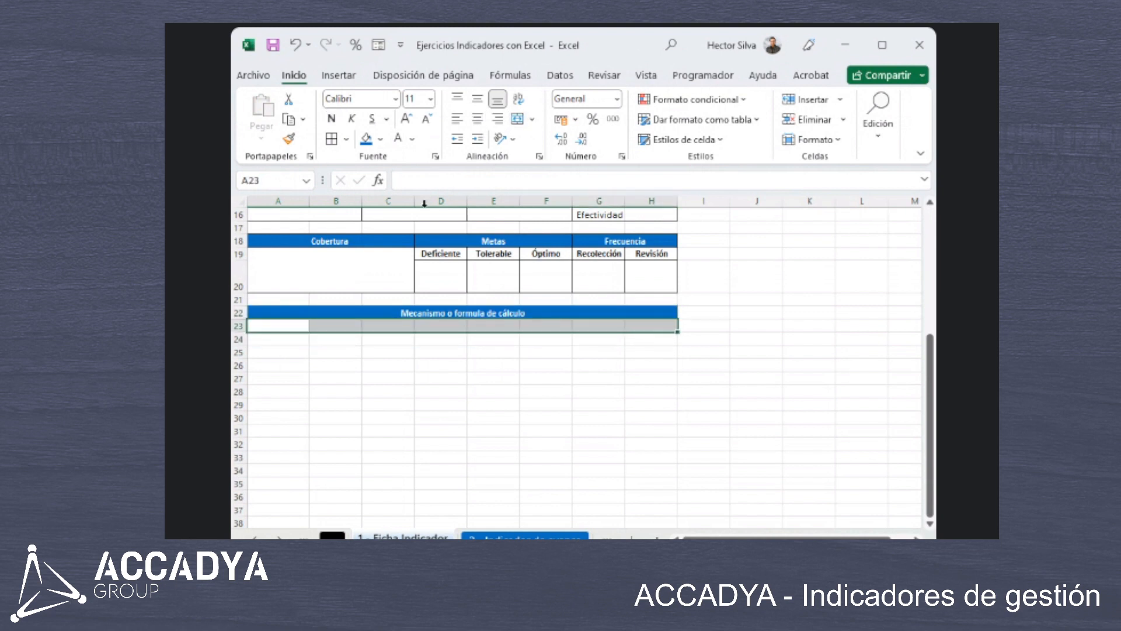
{"action": "left_click", "coordinate": [517, 119]}
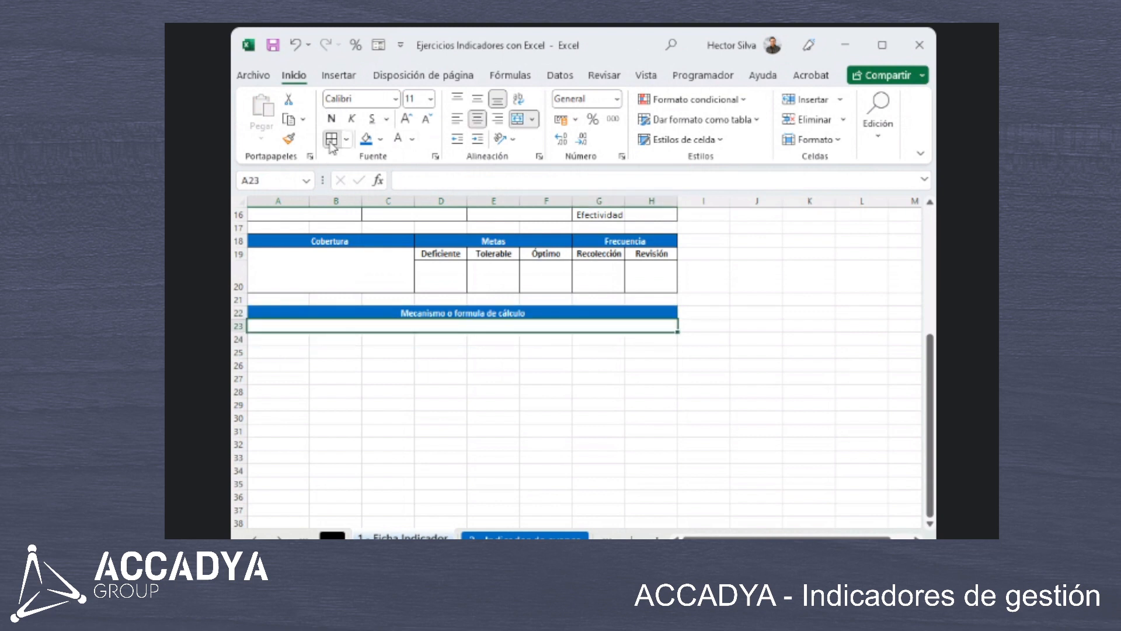
{"action": "left_click", "coordinate": [437, 313]}
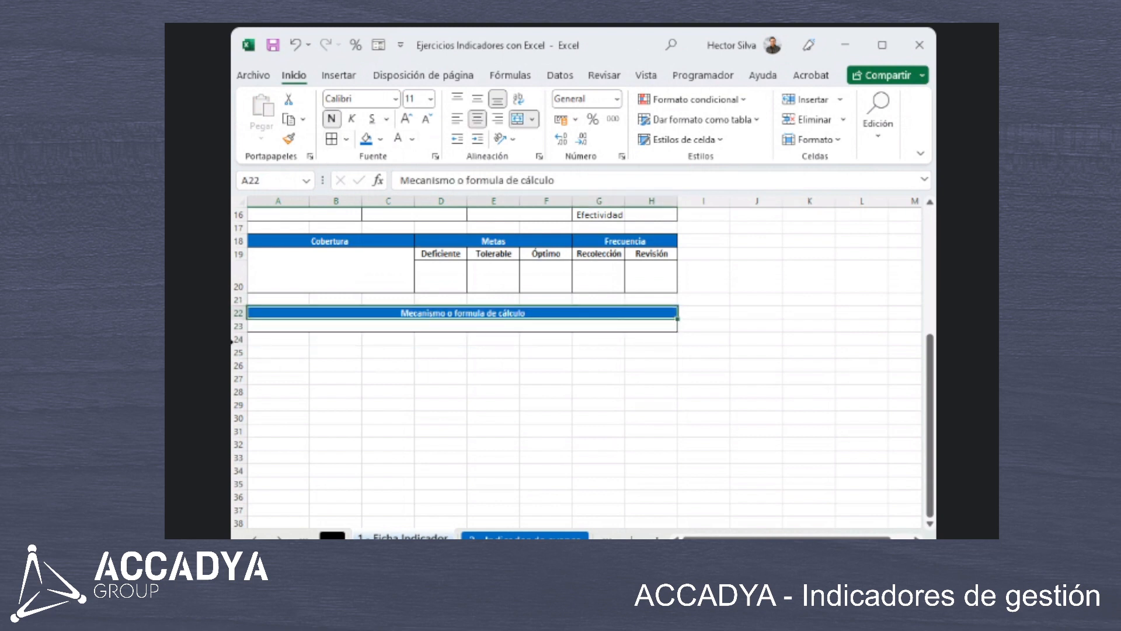
{"action": "left_click_drag", "start_coordinate": [246, 332], "coordinate": [249, 363]}
Copy the heading and box in A22:H23 to A25 and change the copied heading to "Usuarios".
{"action": "scroll", "coordinate": [450, 424], "scroll_direction": "down", "scroll_amount": 1}
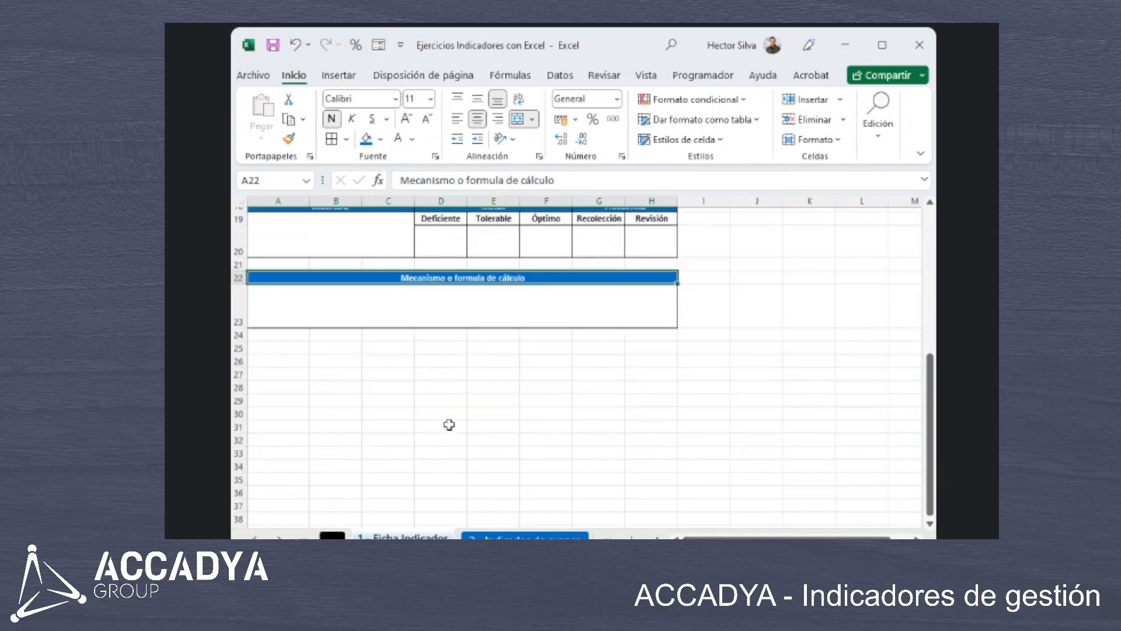
{"action": "left_click", "coordinate": [388, 357]}
{"action": "left_click_drag", "start_coordinate": [342, 278], "coordinate": [341, 307]}
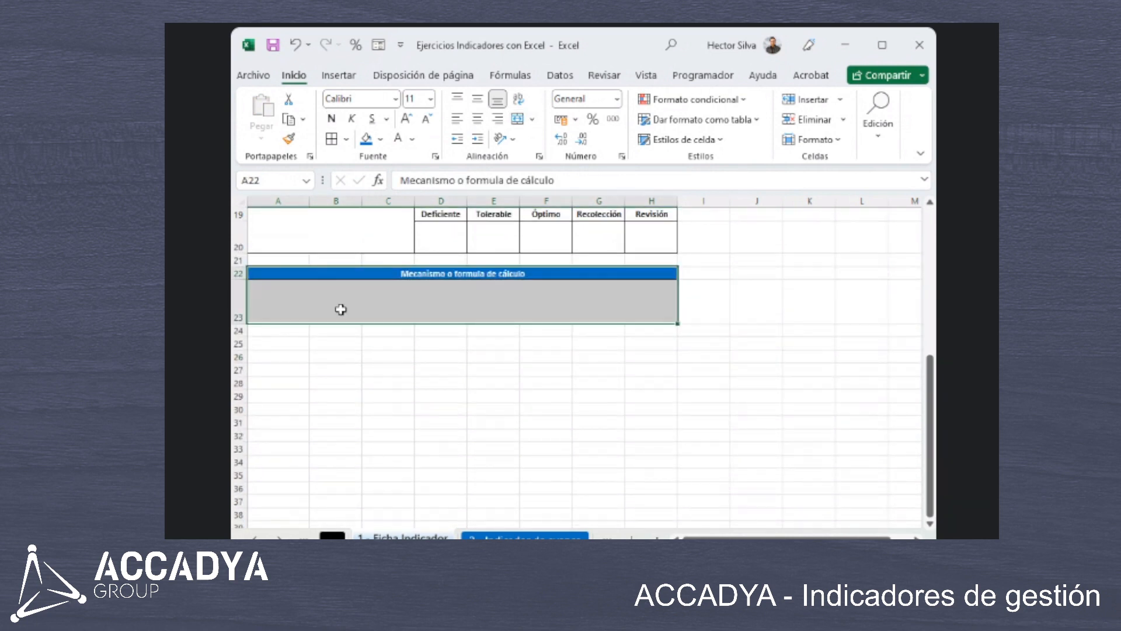
{"action": "key", "text": "ctrl+c"}
{"action": "left_click", "coordinate": [293, 345]}
{"action": "key", "text": "ctrl+v"}
{"action": "type", "text": "Uu"}
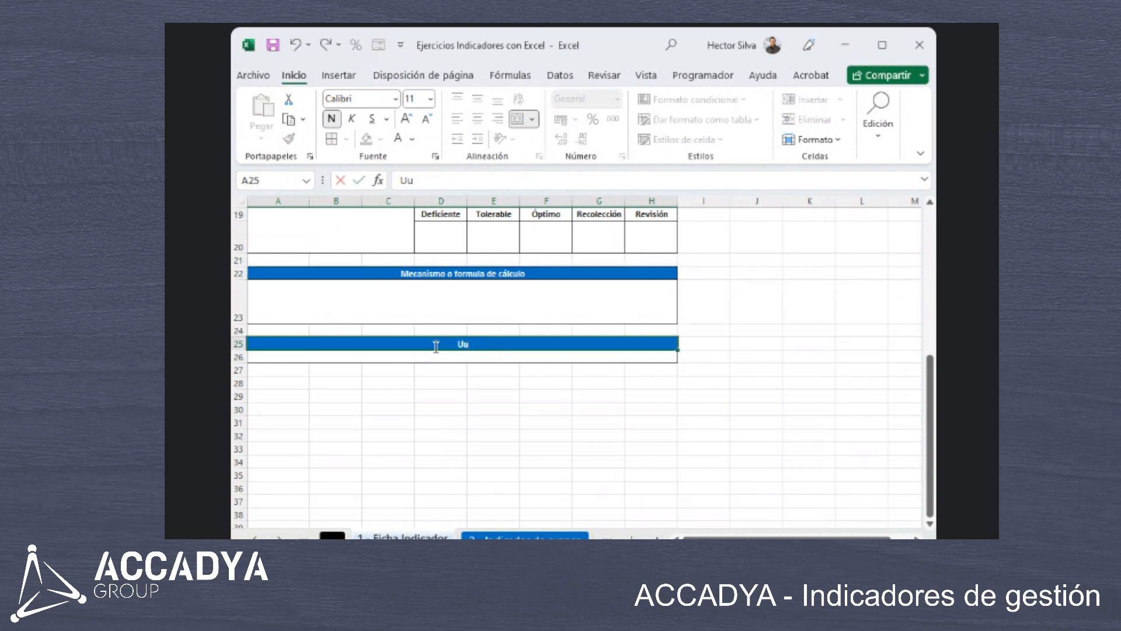
{"action": "key", "text": "BackSpace"}
{"action": "type", "text": "suarios"}
Increase the height of row 26 below the Usuarios heading.
{"action": "left_click", "coordinate": [238, 369]}
{"action": "left_click", "coordinate": [254, 382]}
{"action": "left_click_drag", "start_coordinate": [242, 365], "coordinate": [240, 381]}
{"action": "left_click", "coordinate": [370, 389]}
Copy rows 25 and 26 with the Usuarios block and paste them at row 28.
{"action": "scroll", "coordinate": [390, 384], "scroll_direction": "down", "scroll_amount": 1}
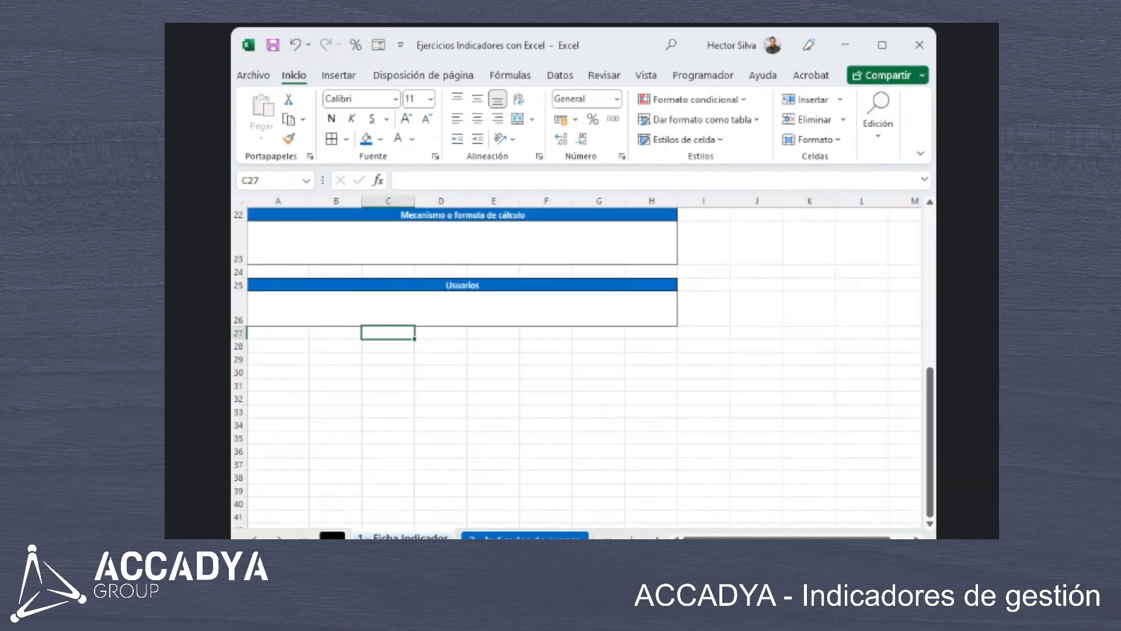
{"action": "scroll", "coordinate": [305, 375], "scroll_direction": "down", "scroll_amount": 1}
{"action": "scroll", "coordinate": [305, 376], "scroll_direction": "up", "scroll_amount": 1}
{"action": "left_click_drag", "start_coordinate": [426, 286], "coordinate": [426, 301]}
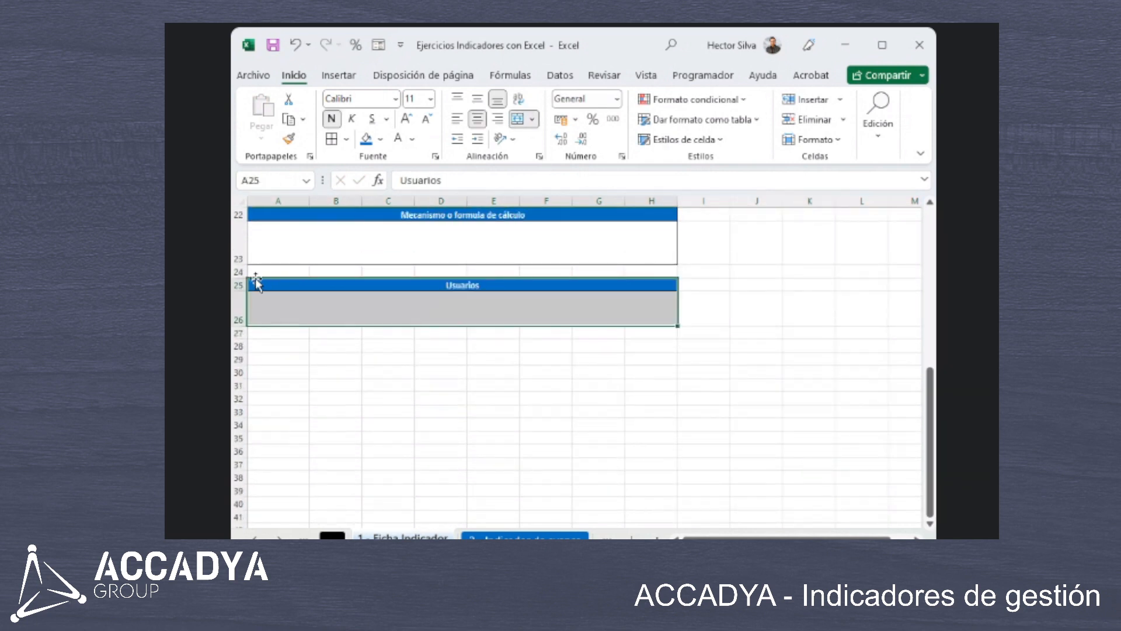
{"action": "left_click", "coordinate": [238, 308]}
{"action": "key", "text": "ctrl+c"}
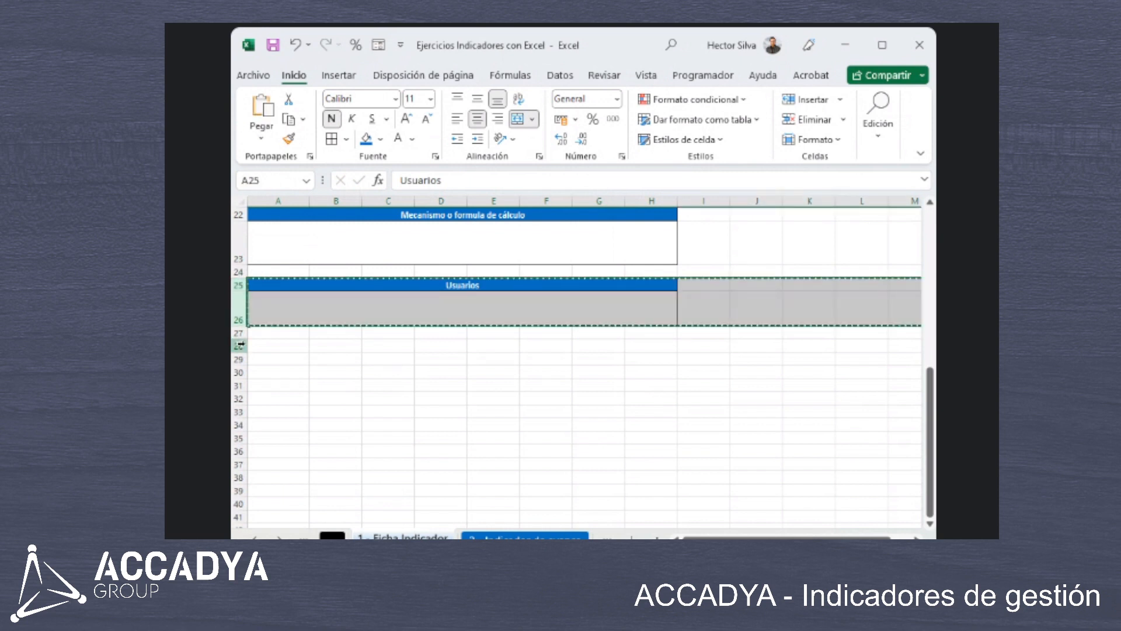
{"action": "left_click", "coordinate": [239, 346]}
{"action": "key", "text": "ctrl+v"}
Replace the copied heading in A28 with "Observaciones o comentarios".
{"action": "left_click", "coordinate": [438, 357]}
{"action": "type", "text": "o"}
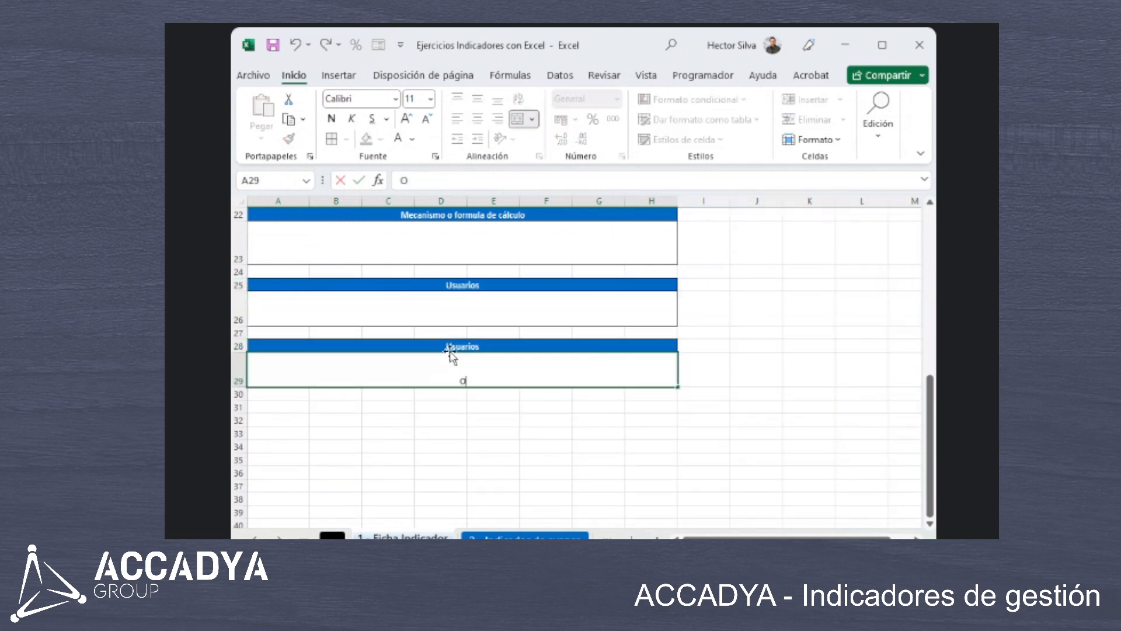
{"action": "key", "text": "Escape"}
{"action": "left_click", "coordinate": [448, 347]}
{"action": "type", "text": "Ob"}
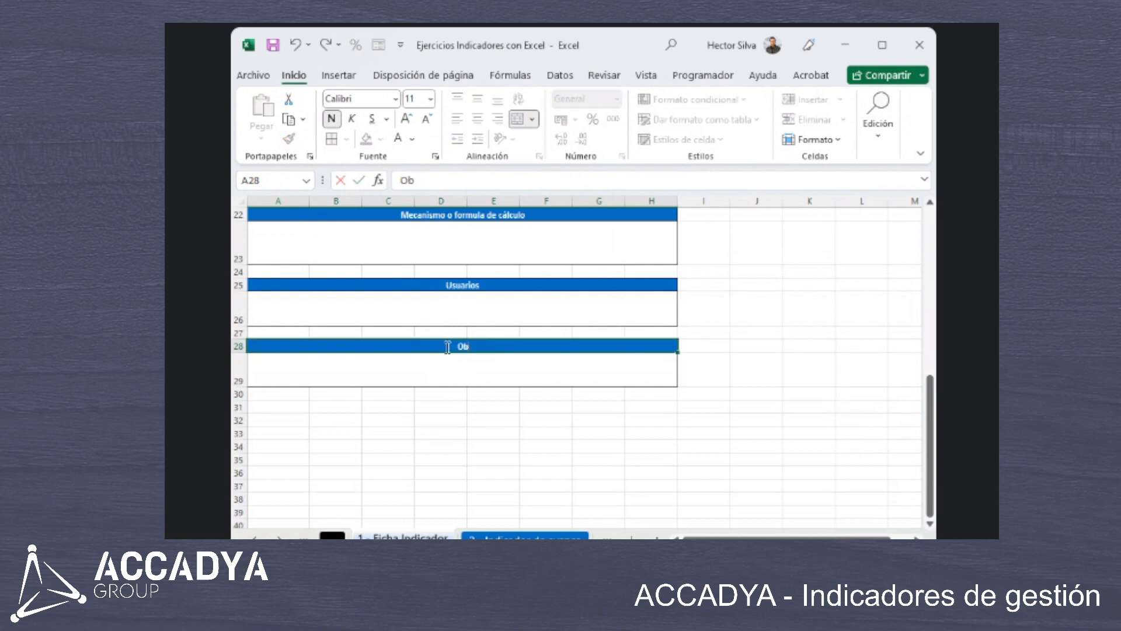
{"action": "type", "text": "servaciones o"}
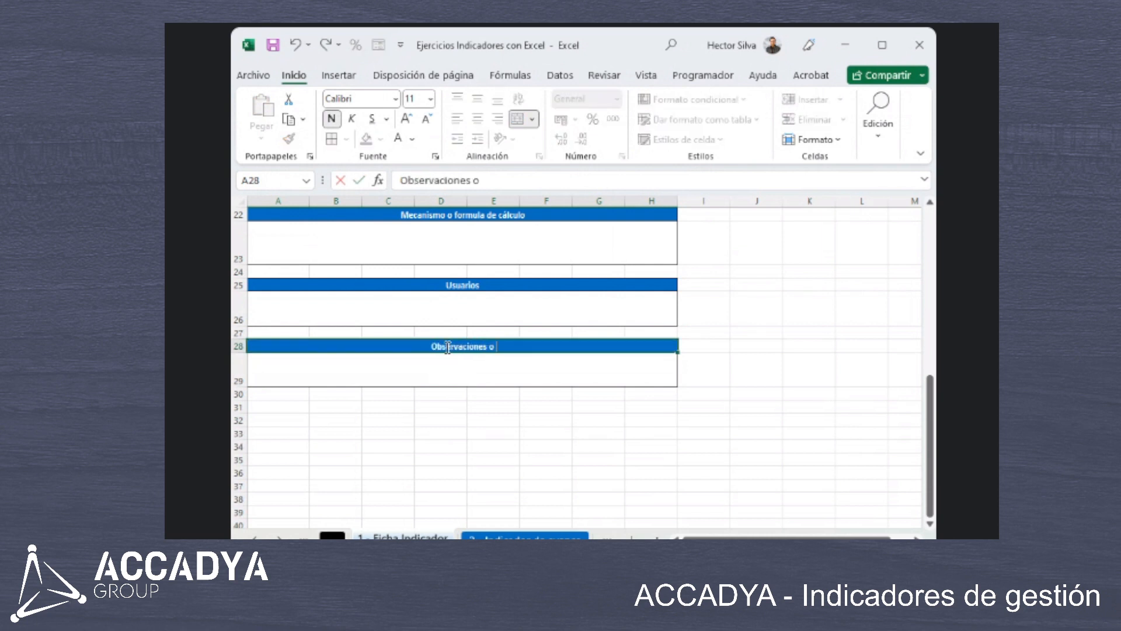
{"action": "type", "text": " comentarios"}
{"action": "key", "text": "Return"}
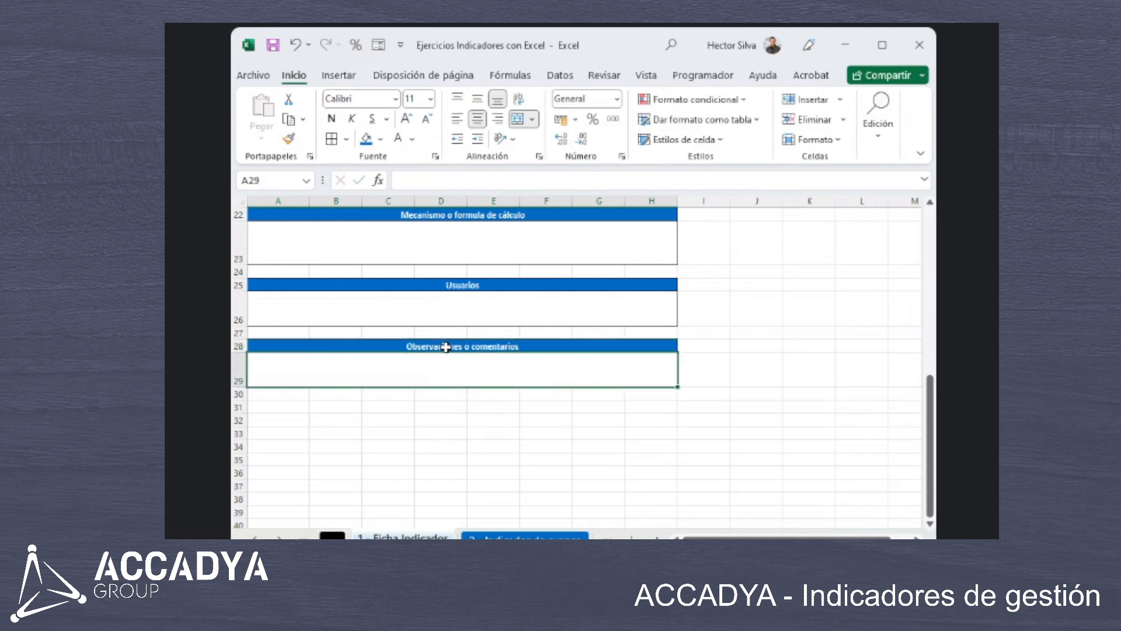
{"action": "scroll", "coordinate": [526, 327], "scroll_direction": "up", "scroll_amount": 7}
{"action": "left_click", "coordinate": [635, 302]}
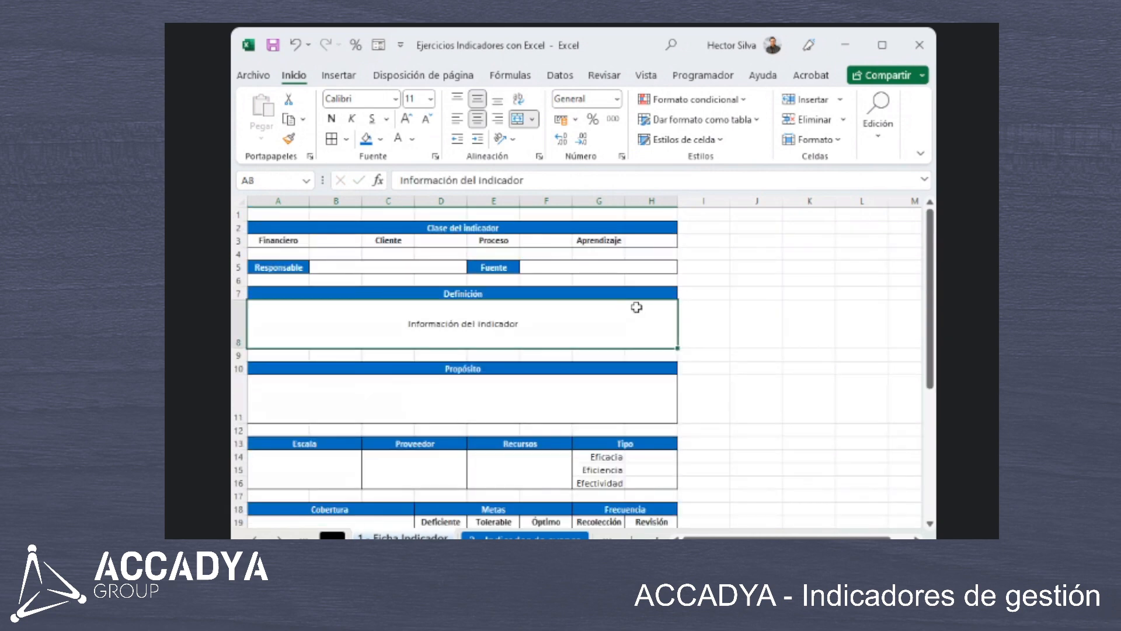
Review the whole indicator sheet, from Clase del indicador down to Observaciones o comentarios.
{"action": "scroll", "coordinate": [728, 301], "scroll_direction": "down", "scroll_amount": 6}
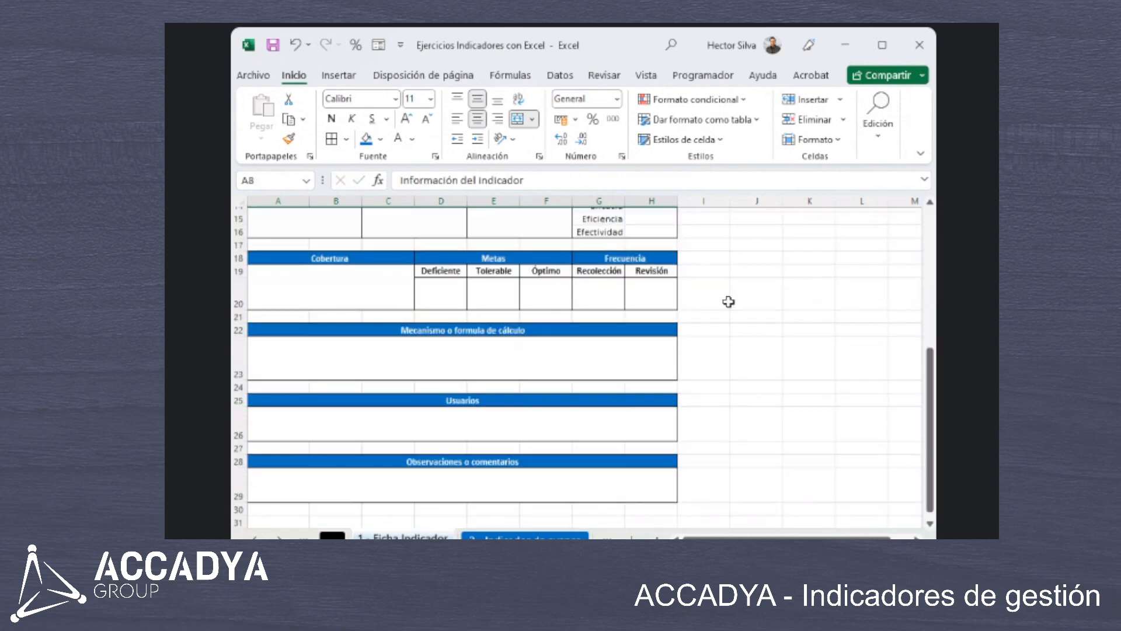
{"action": "scroll", "coordinate": [817, 456], "scroll_direction": "up", "scroll_amount": 6}
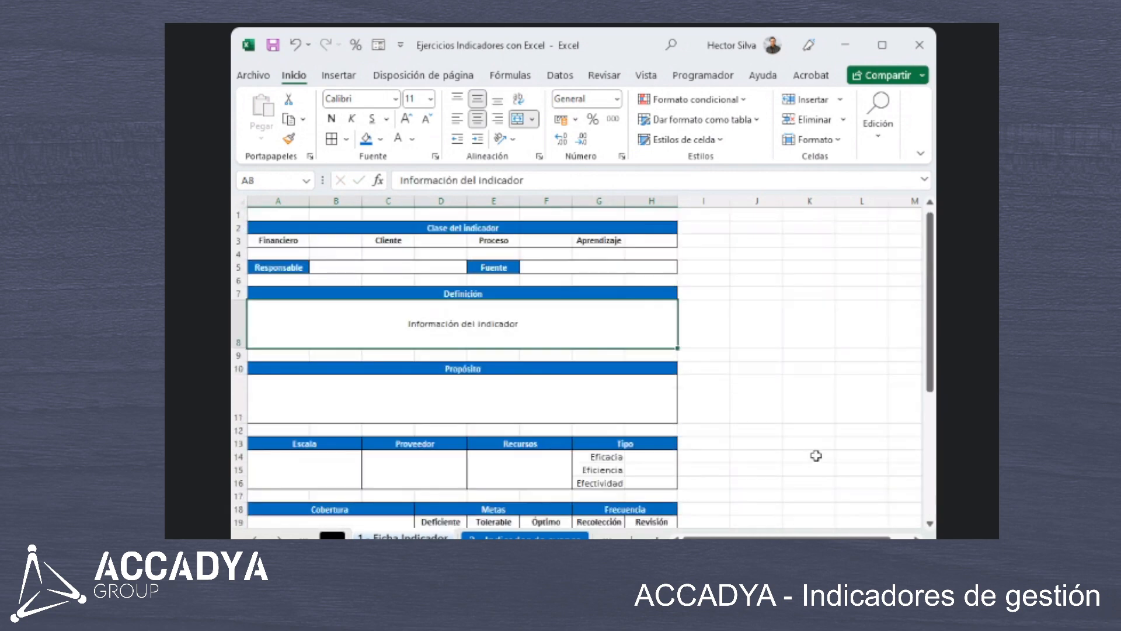
{"action": "left_click", "coordinate": [752, 412]}
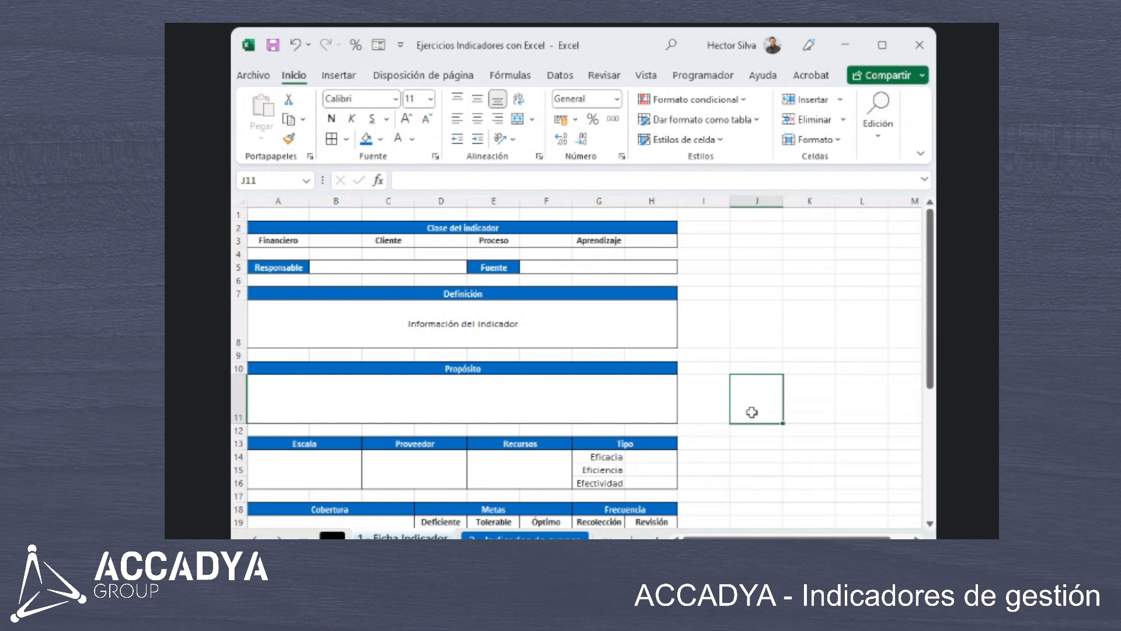
{"action": "left_click", "coordinate": [471, 293]}
{"action": "scroll", "coordinate": [456, 389], "scroll_direction": "down", "scroll_amount": 3}
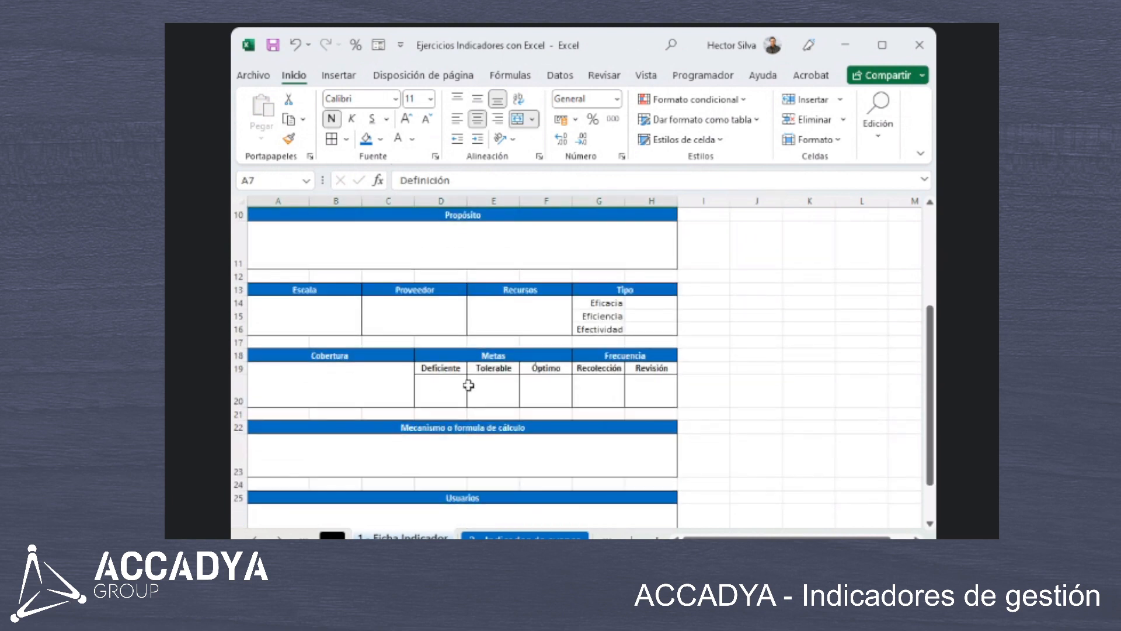
{"action": "left_click", "coordinate": [732, 382]}
{"action": "scroll", "coordinate": [730, 397], "scroll_direction": "down", "scroll_amount": 1}
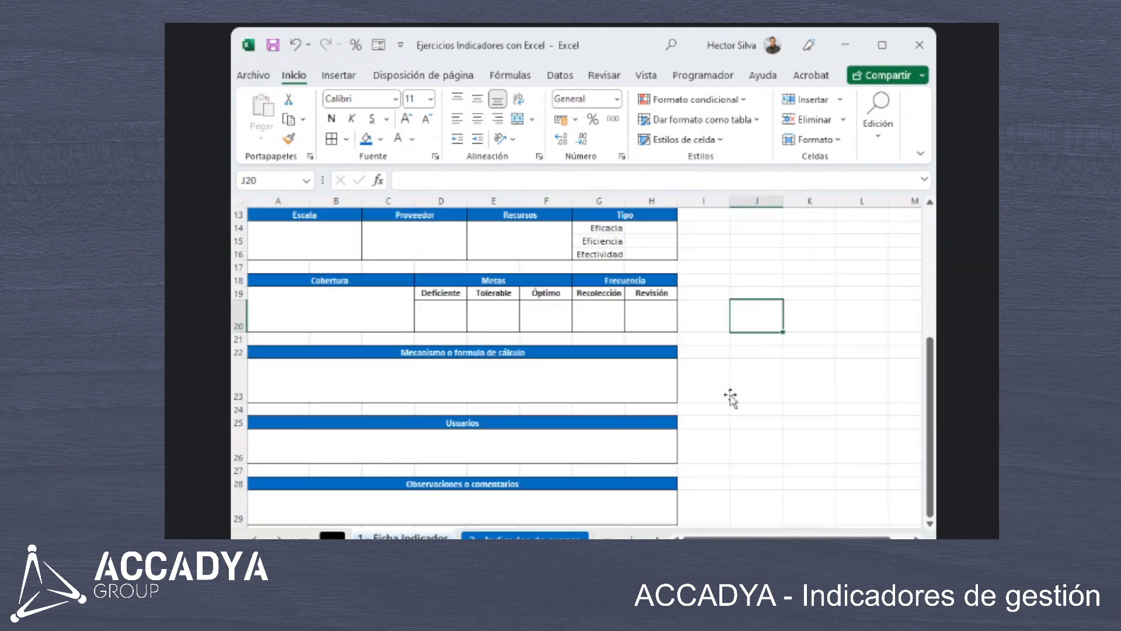
{"action": "scroll", "coordinate": [653, 368], "scroll_direction": "up", "scroll_amount": 4}
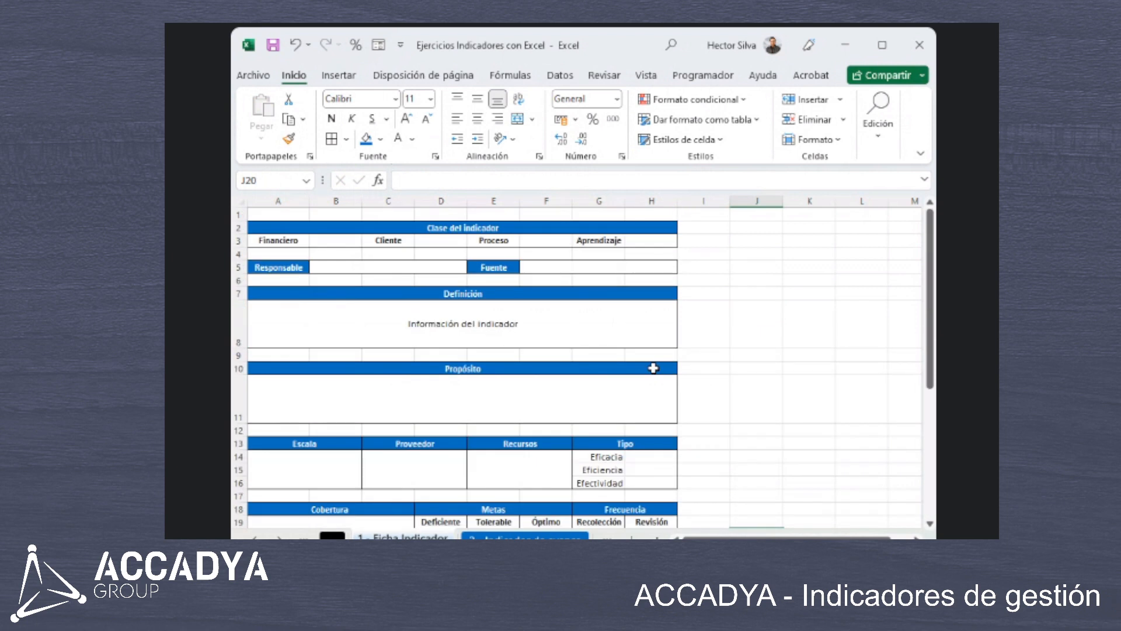
{"action": "left_click", "coordinate": [687, 335]}
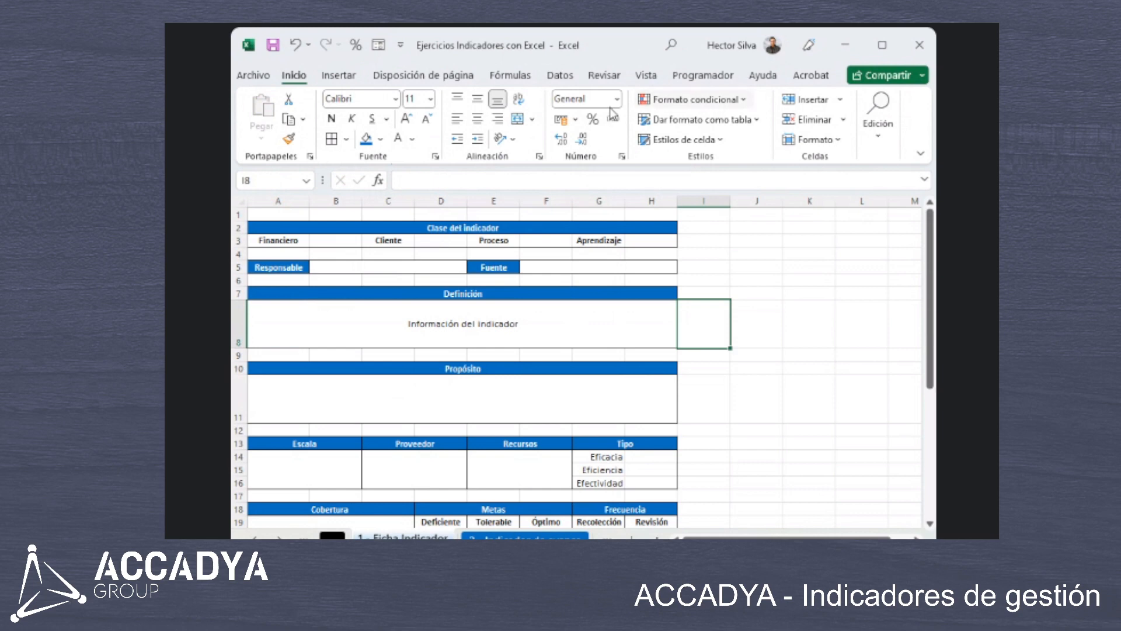
{"action": "double_click", "coordinate": [632, 35]}
{"action": "left_click", "coordinate": [267, 77]}
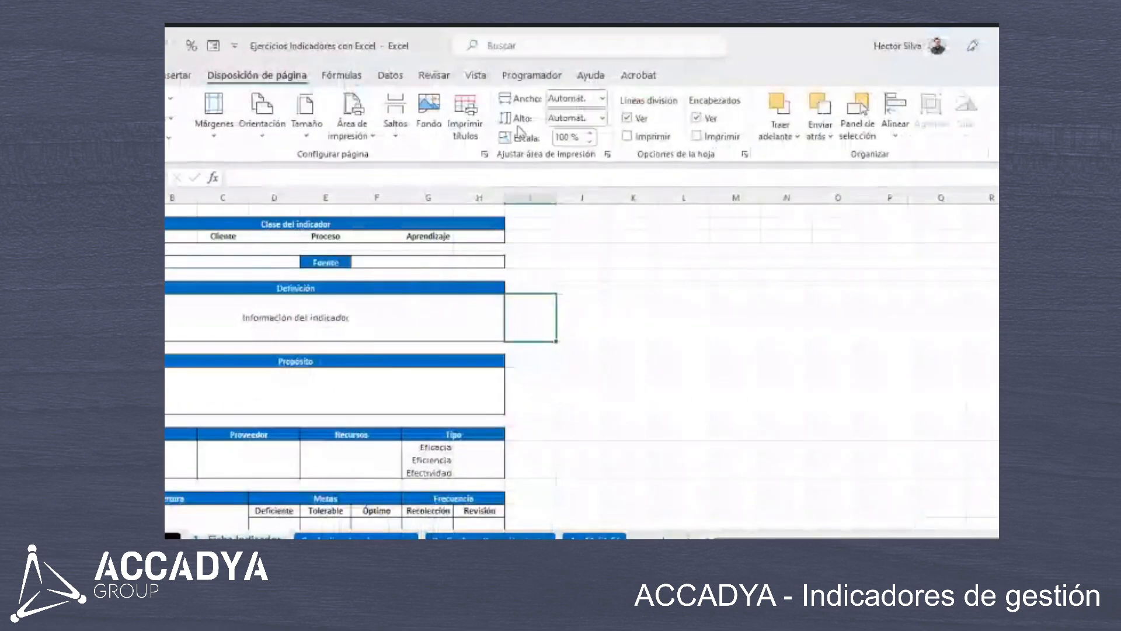
{"action": "double_click", "coordinate": [746, 35]}
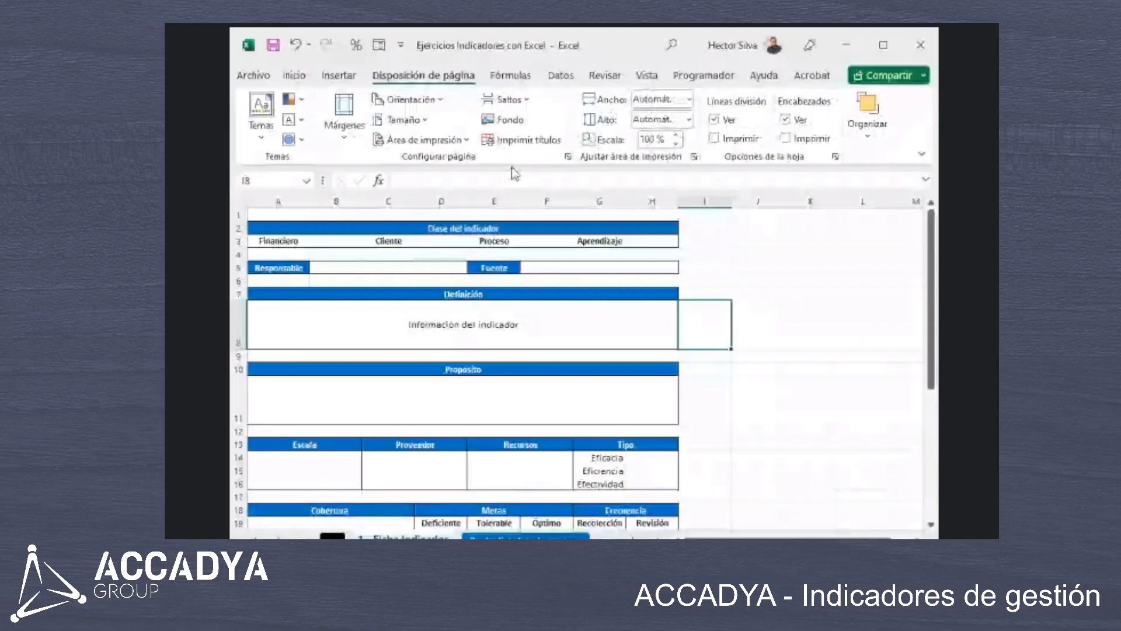
{"action": "left_click", "coordinate": [538, 268]}
{"action": "scroll", "coordinate": [613, 269], "scroll_direction": "down", "scroll_amount": 1}
{"action": "scroll", "coordinate": [617, 272], "scroll_direction": "down", "scroll_amount": 4}
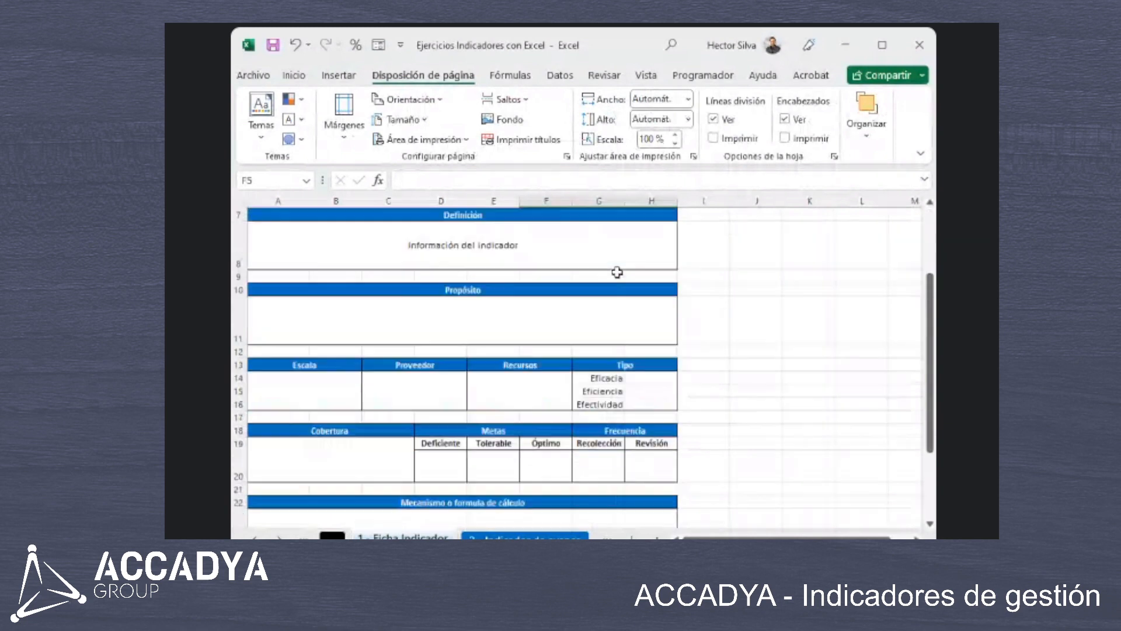
{"action": "scroll", "coordinate": [616, 270], "scroll_direction": "up", "scroll_amount": 2}
{"action": "key", "text": "alt+Tab"}
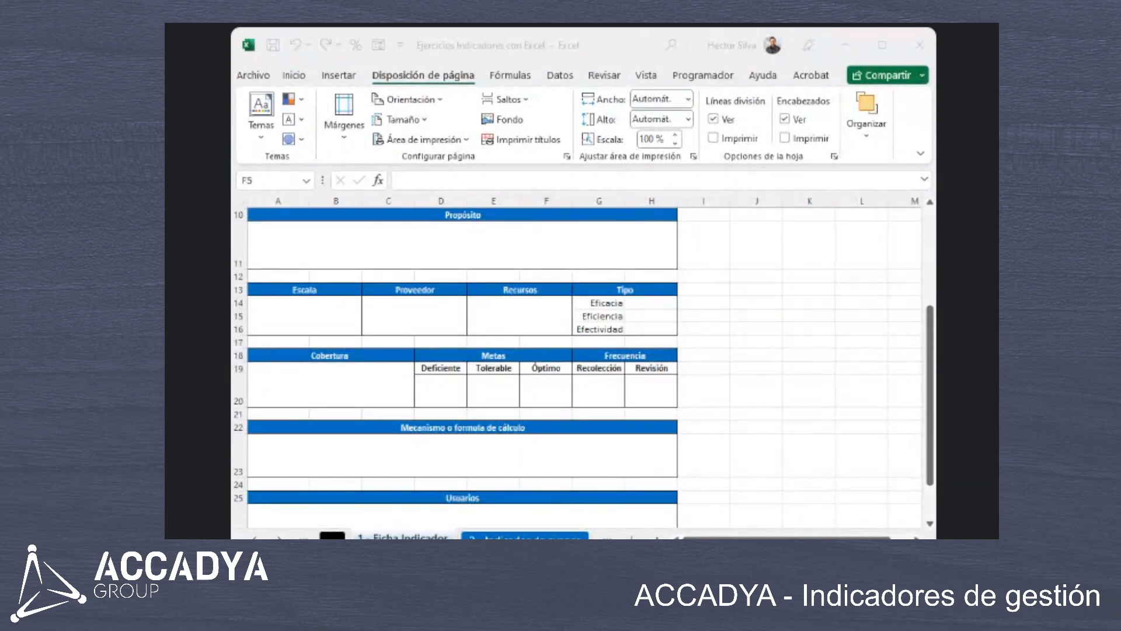
{"action": "left_click", "coordinate": [658, 370]}
{"action": "scroll", "coordinate": [661, 368], "scroll_direction": "up", "scroll_amount": 3}
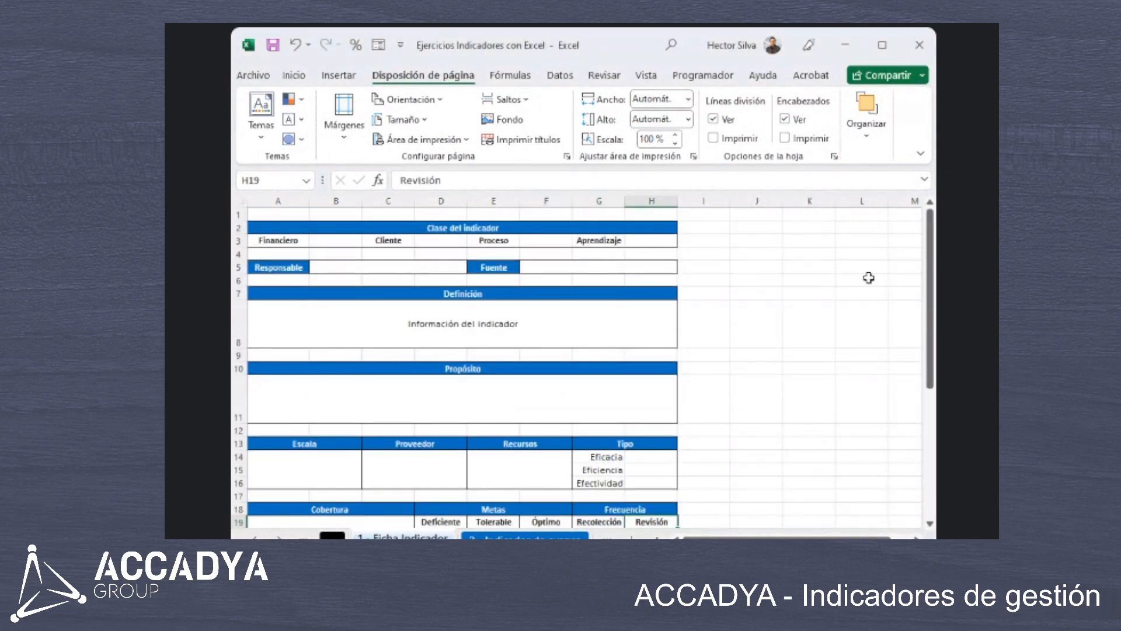
{"action": "scroll", "coordinate": [846, 296], "scroll_direction": "down", "scroll_amount": 3}
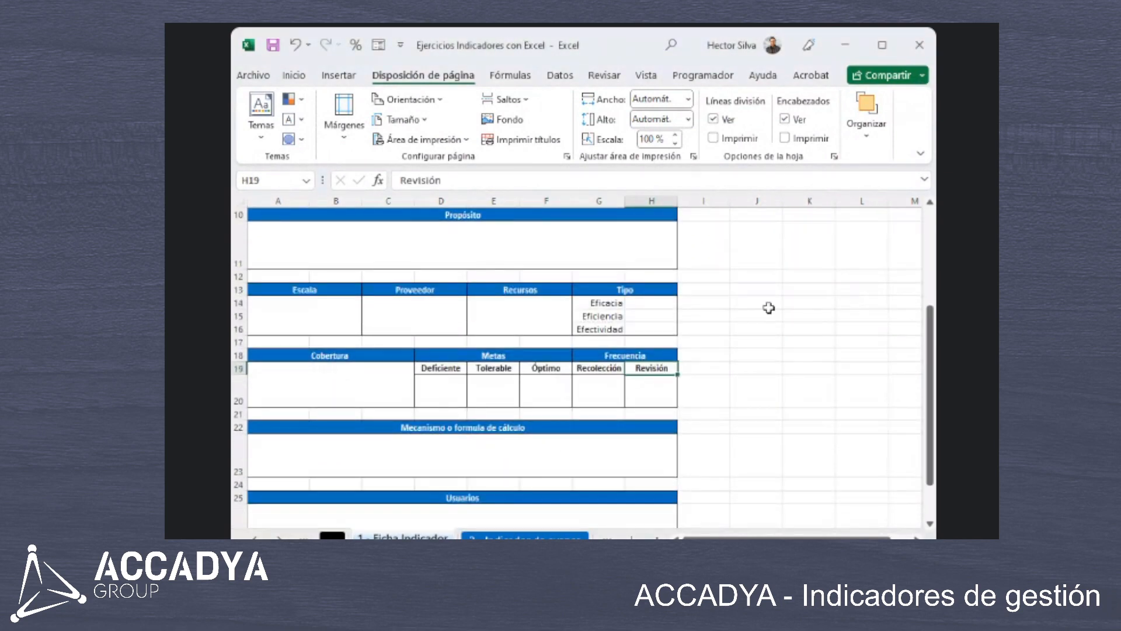
{"action": "scroll", "coordinate": [769, 308], "scroll_direction": "up", "scroll_amount": 3}
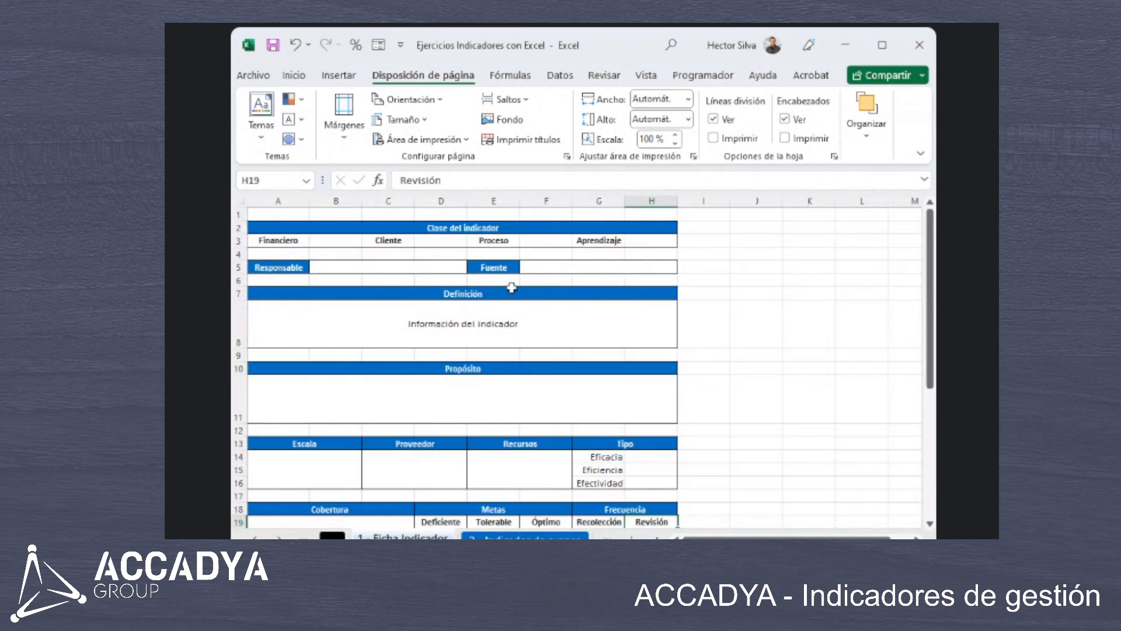
Insert a check box form control beside Financiero in row 3 and remove its caption text.
{"action": "left_click", "coordinate": [349, 241]}
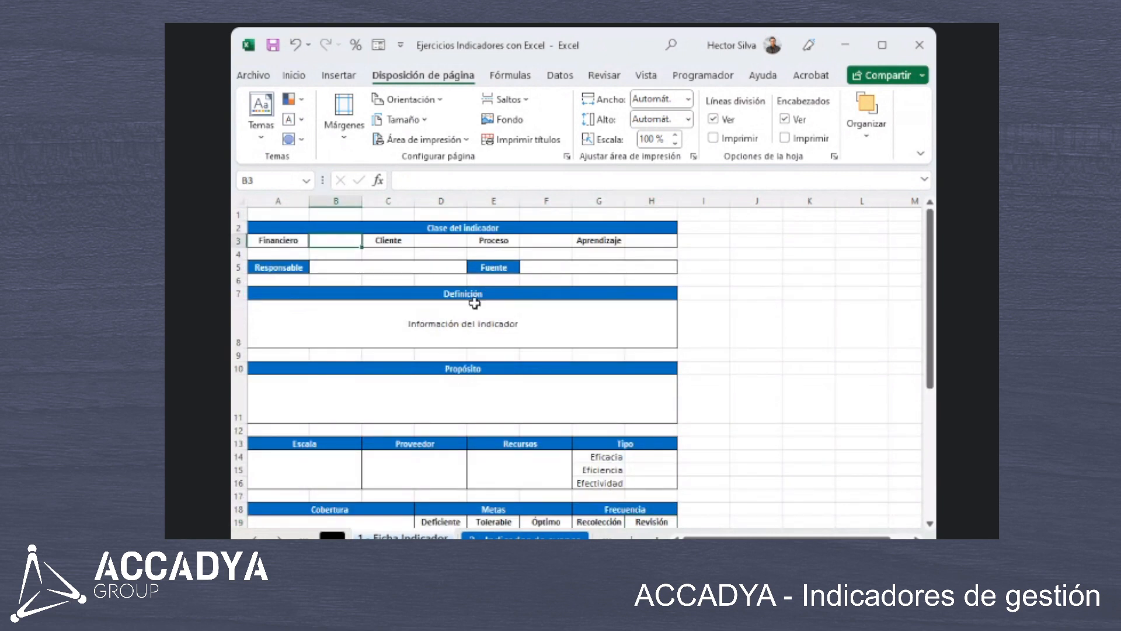
{"action": "scroll", "coordinate": [385, 289], "scroll_direction": "up", "scroll_amount": 1, "text": "ctrl"}
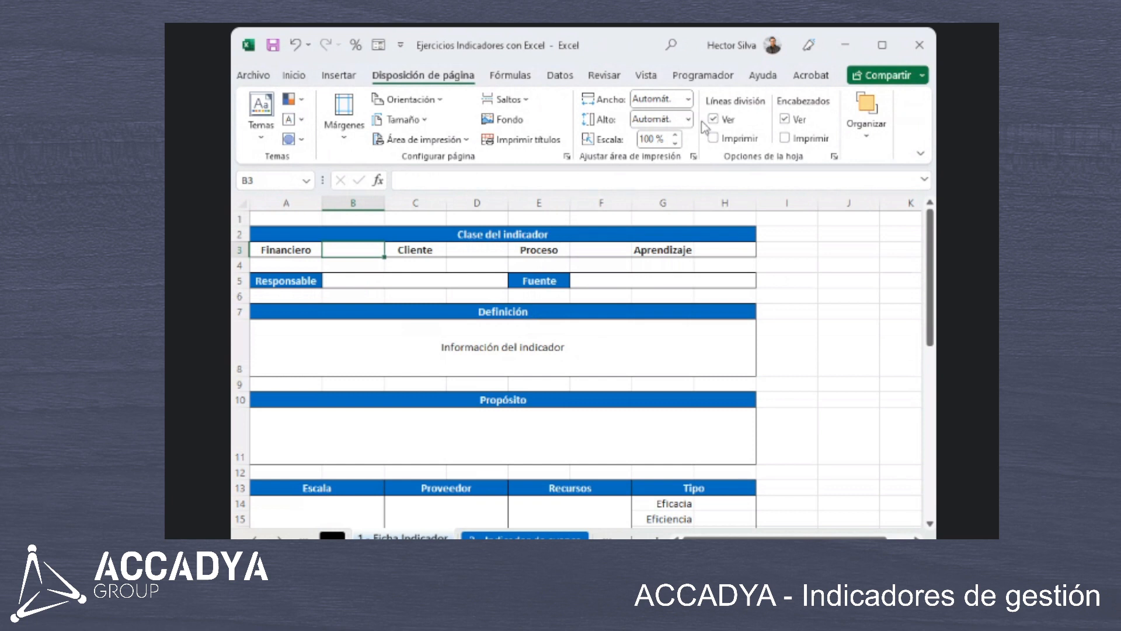
{"action": "left_click", "coordinate": [702, 78]}
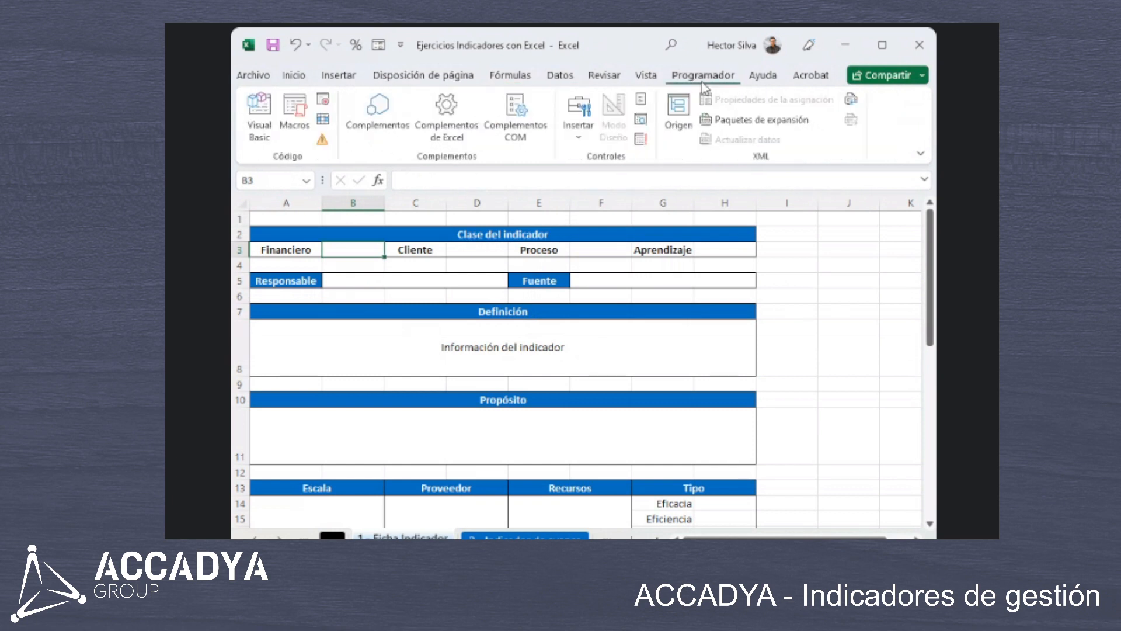
{"action": "left_click", "coordinate": [580, 126]}
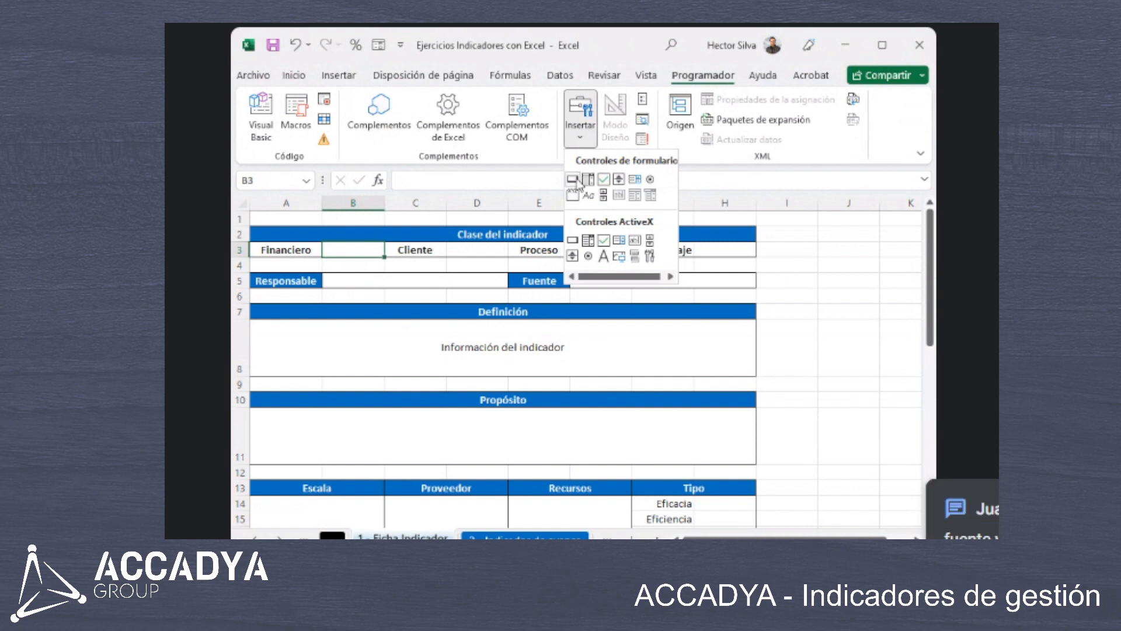
{"action": "left_click", "coordinate": [604, 178]}
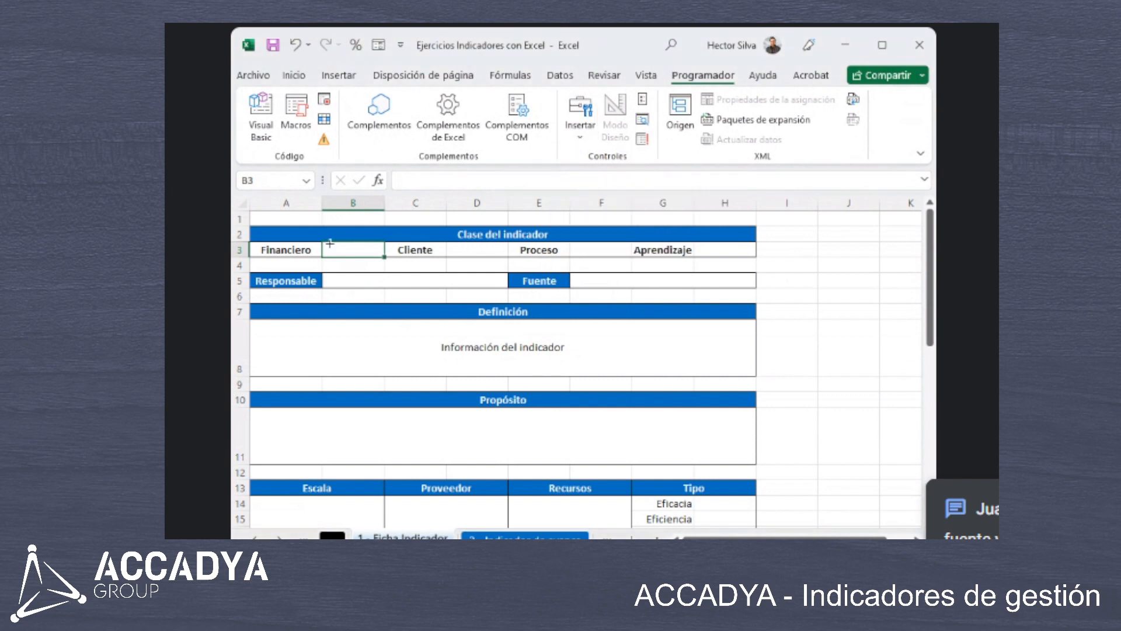
{"action": "mouse_move", "coordinate": [327, 242]}
{"action": "left_mouse_down"}
{"action": "mouse_move", "coordinate": [358, 265]}
{"action": "mouse_move", "coordinate": [336, 254]}
{"action": "left_mouse_up"}
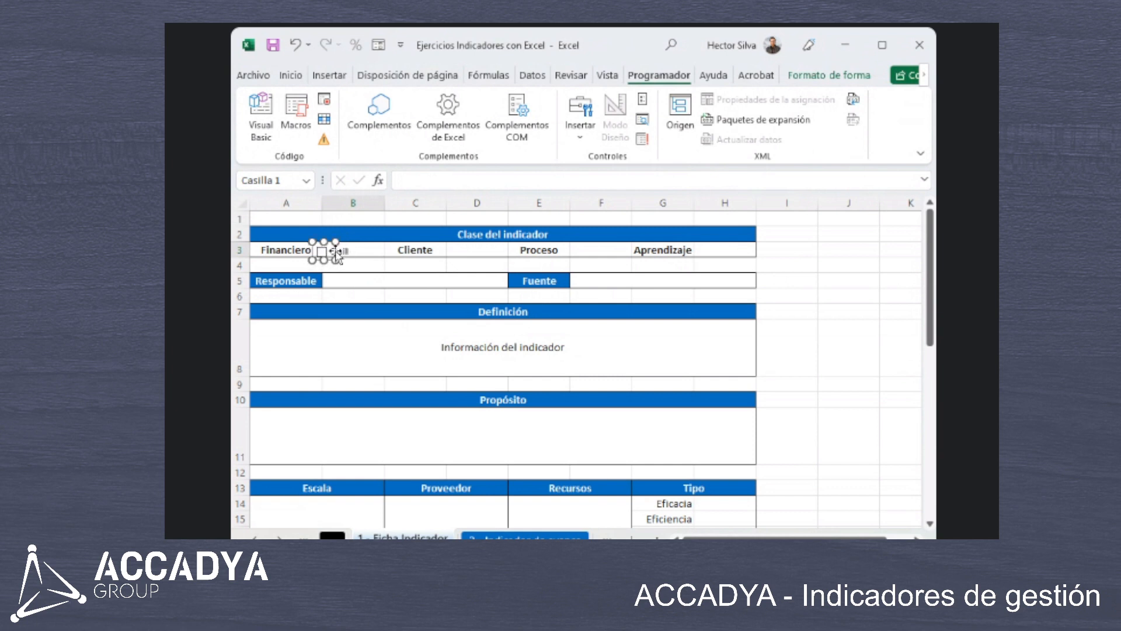
{"action": "left_click", "coordinate": [332, 252]}
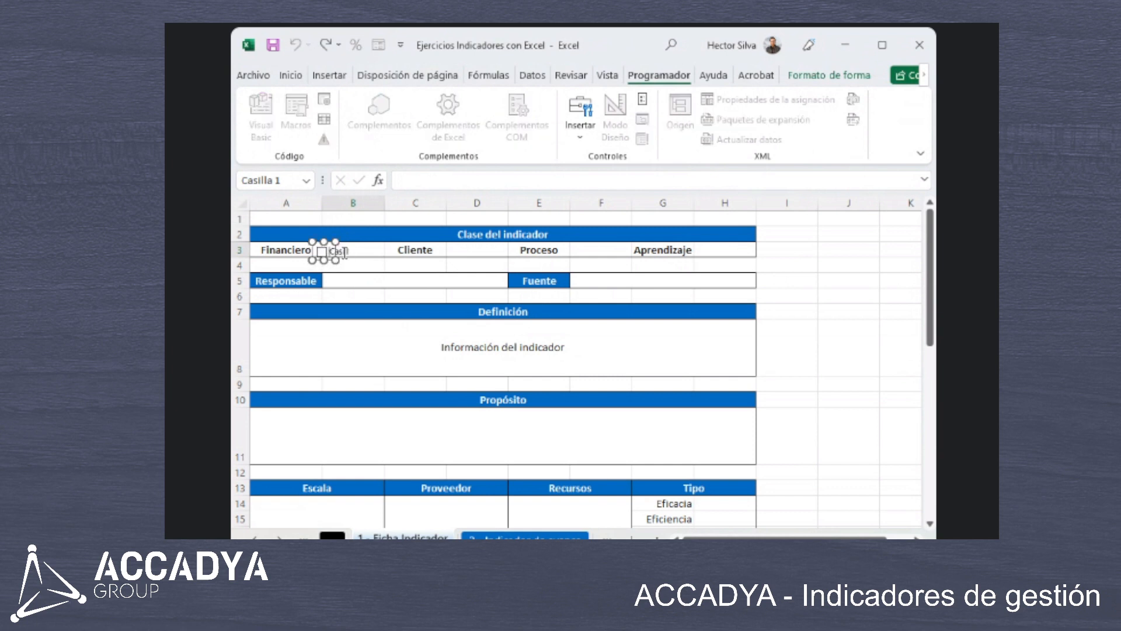
{"action": "left_click", "coordinate": [377, 261]}
Copy the Financiero check box and place copies beside Cliente, Proceso and Aprendizaje in row 3.
{"action": "right_click", "coordinate": [330, 250]}
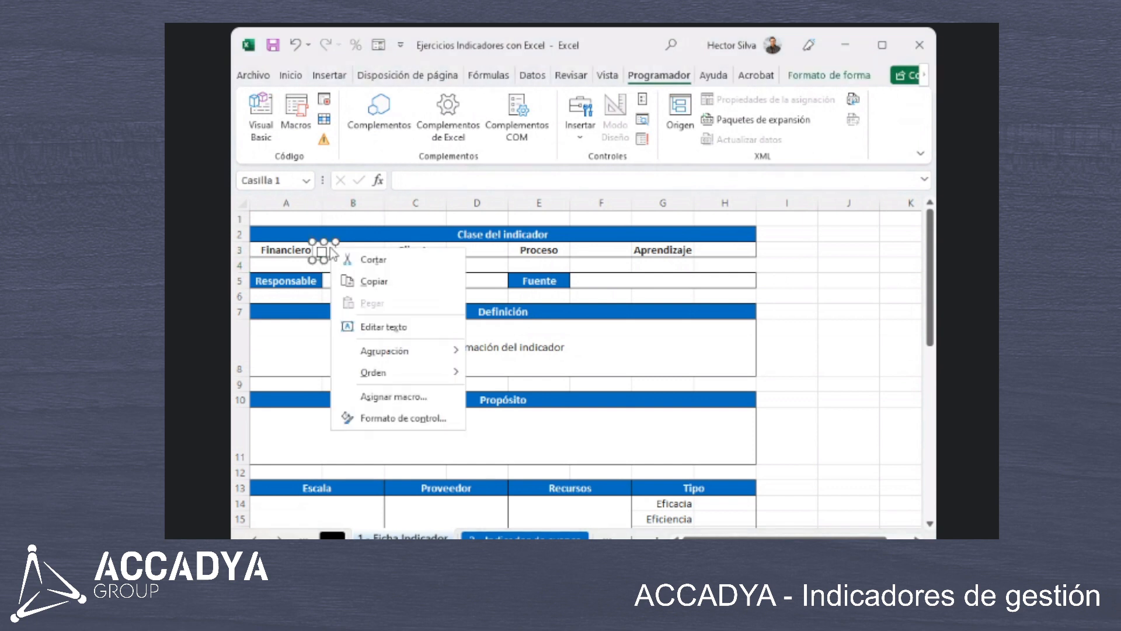
{"action": "key", "text": "Escape"}
{"action": "left_click", "coordinate": [450, 256]}
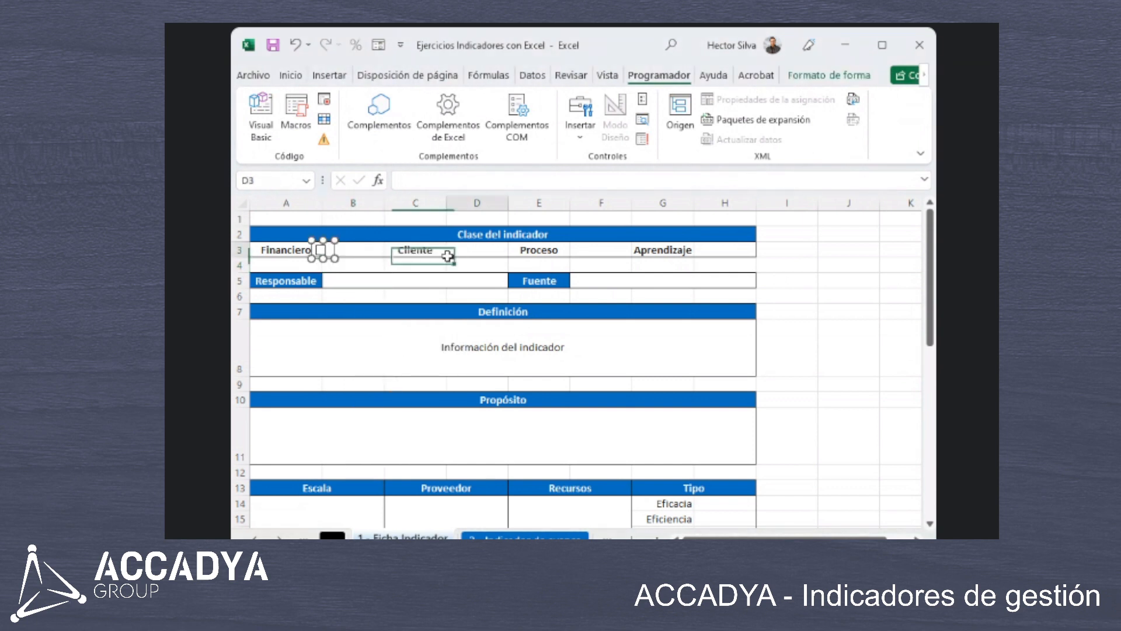
{"action": "key", "text": "ctrl+v"}
{"action": "left_click_drag", "start_coordinate": [510, 259], "coordinate": [431, 244]}
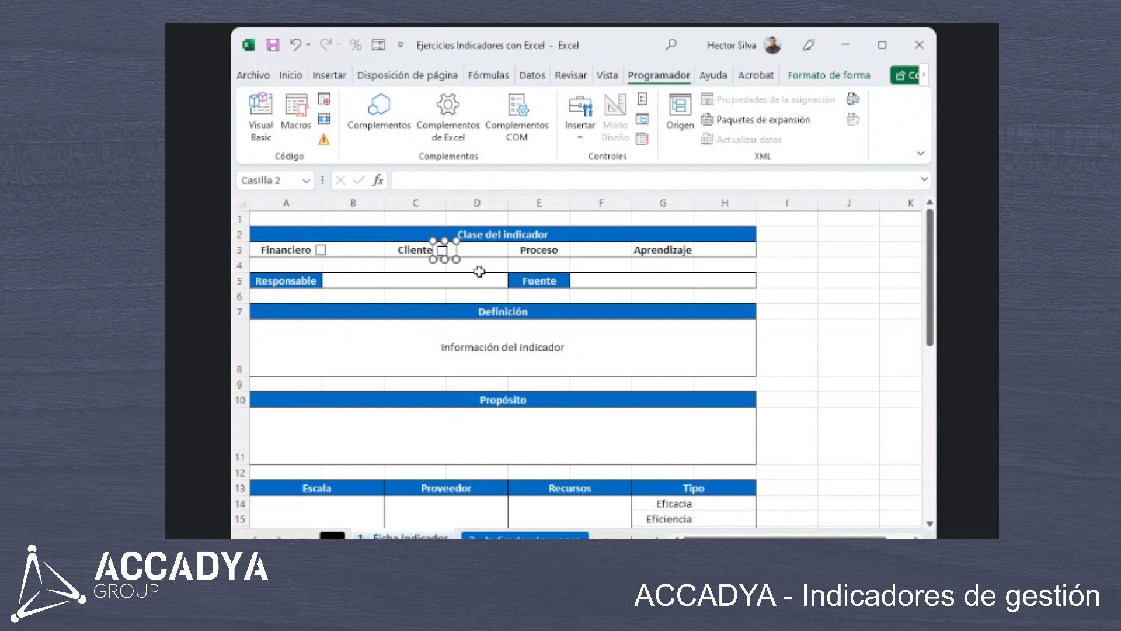
{"action": "key", "text": "ctrl+v"}
{"action": "left_click_drag", "start_coordinate": [470, 263], "coordinate": [718, 259]}
{"action": "key", "text": "ctrl+v"}
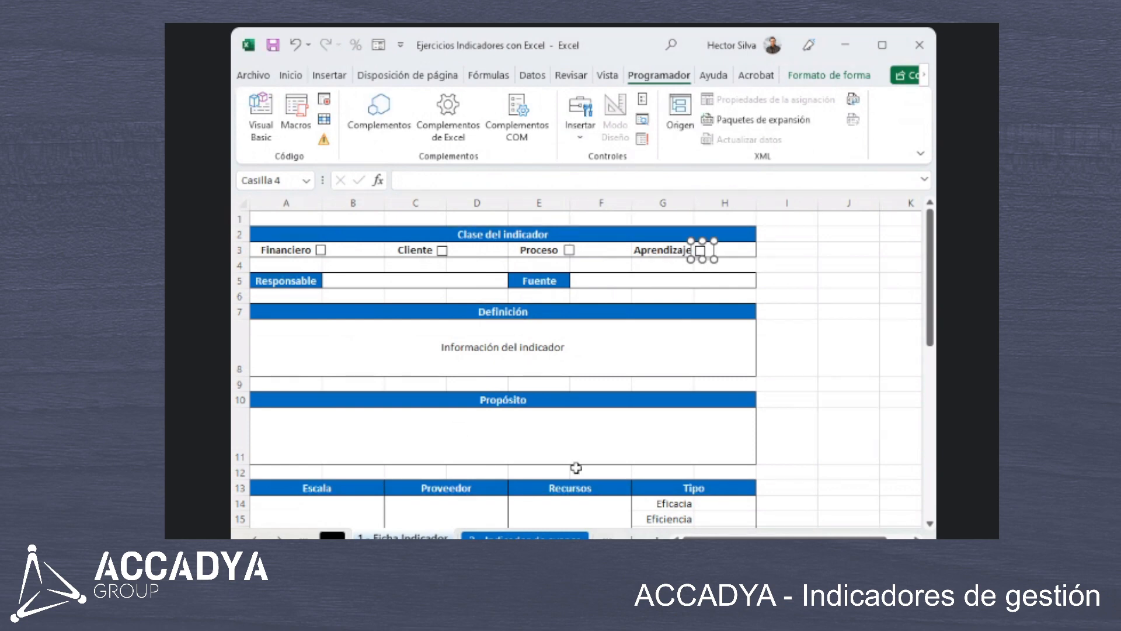
{"action": "left_click", "coordinate": [742, 335]}
{"action": "scroll", "coordinate": [762, 330], "scroll_direction": "down", "scroll_amount": 5}
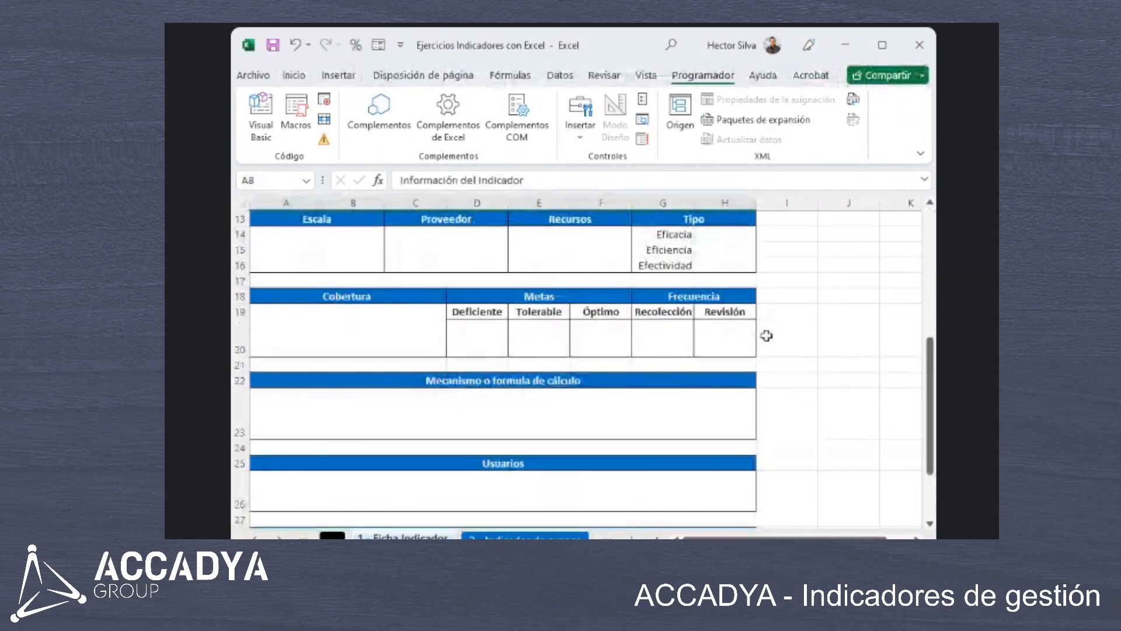
{"action": "scroll", "coordinate": [758, 323], "scroll_direction": "up", "scroll_amount": 5}
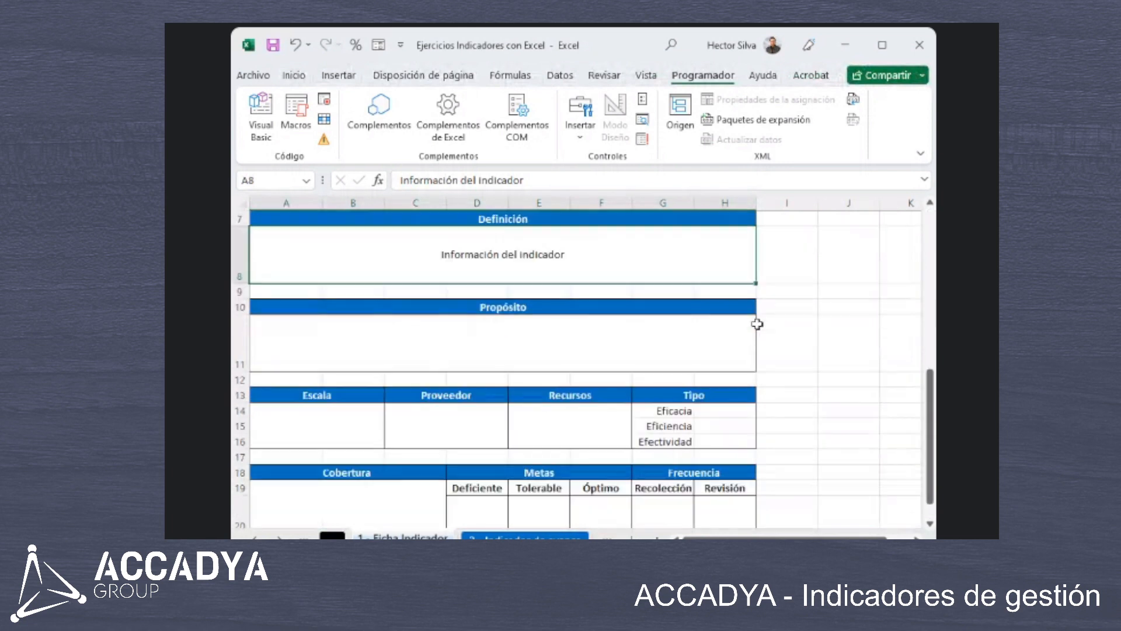
{"action": "left_click", "coordinate": [669, 281]}
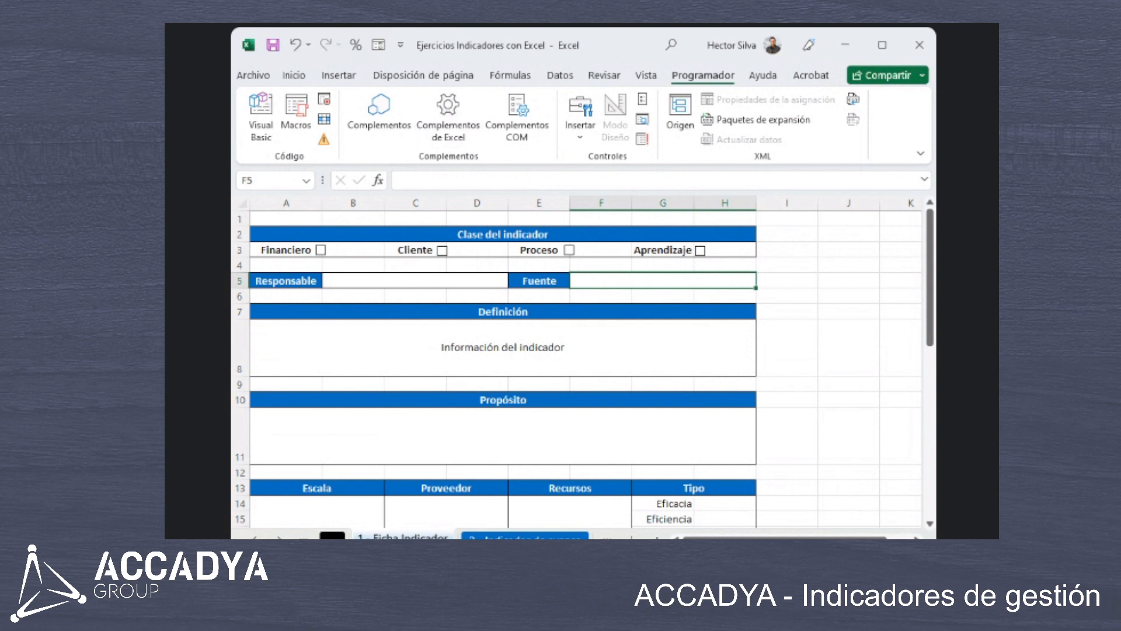
{"action": "scroll", "coordinate": [580, 260], "scroll_direction": "down", "scroll_amount": 2}
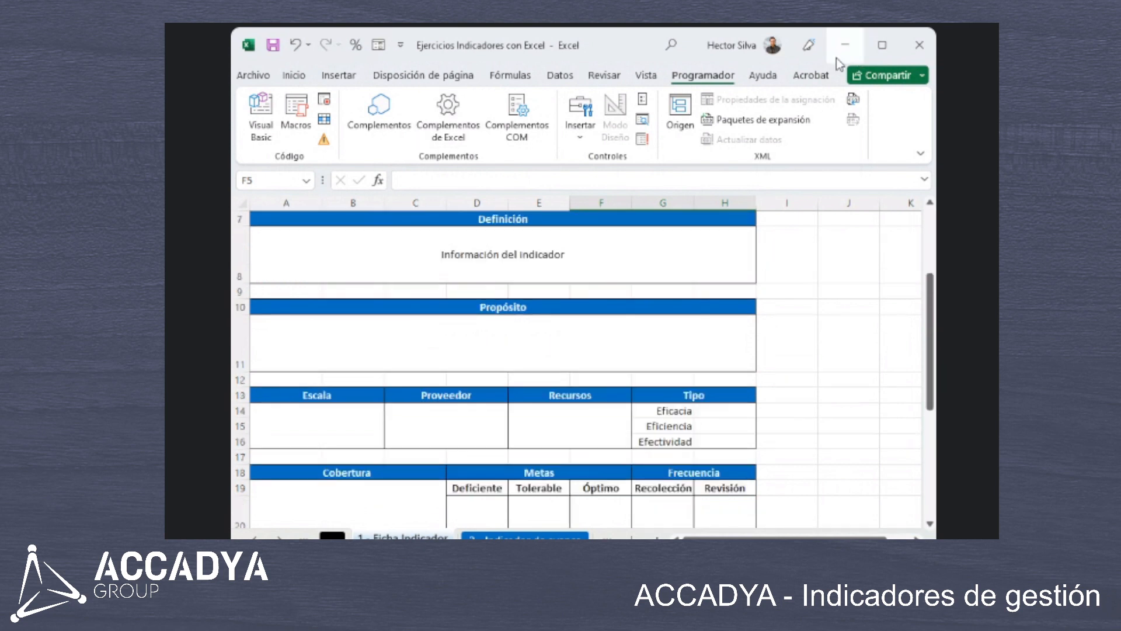
{"action": "left_click", "coordinate": [845, 45]}
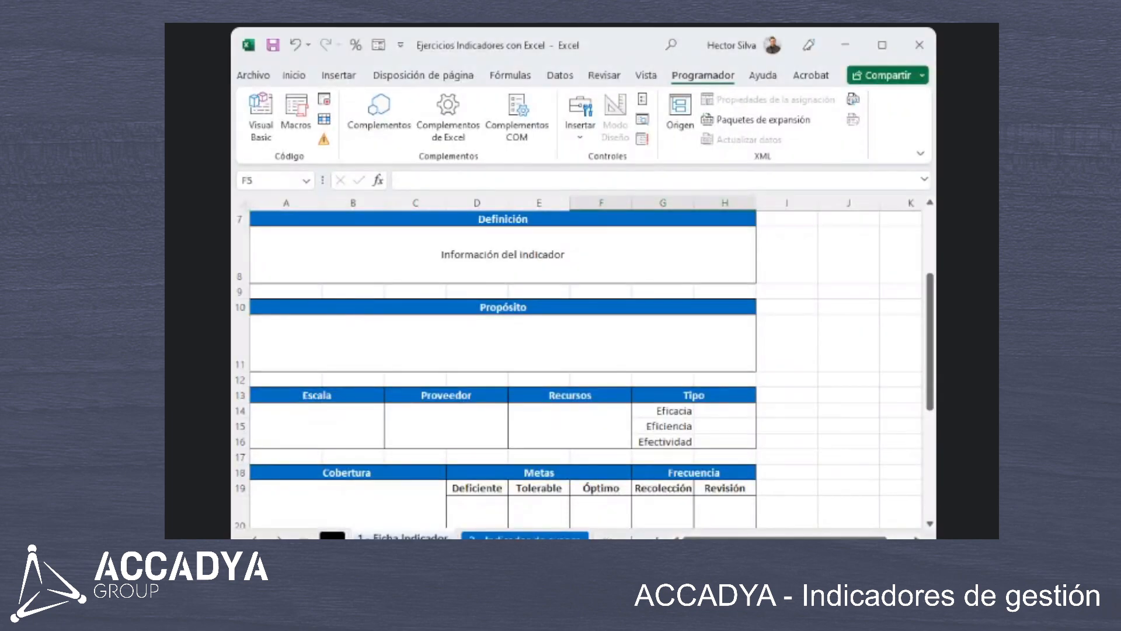
{"action": "scroll", "coordinate": [616, 283], "scroll_direction": "up", "scroll_amount": 2}
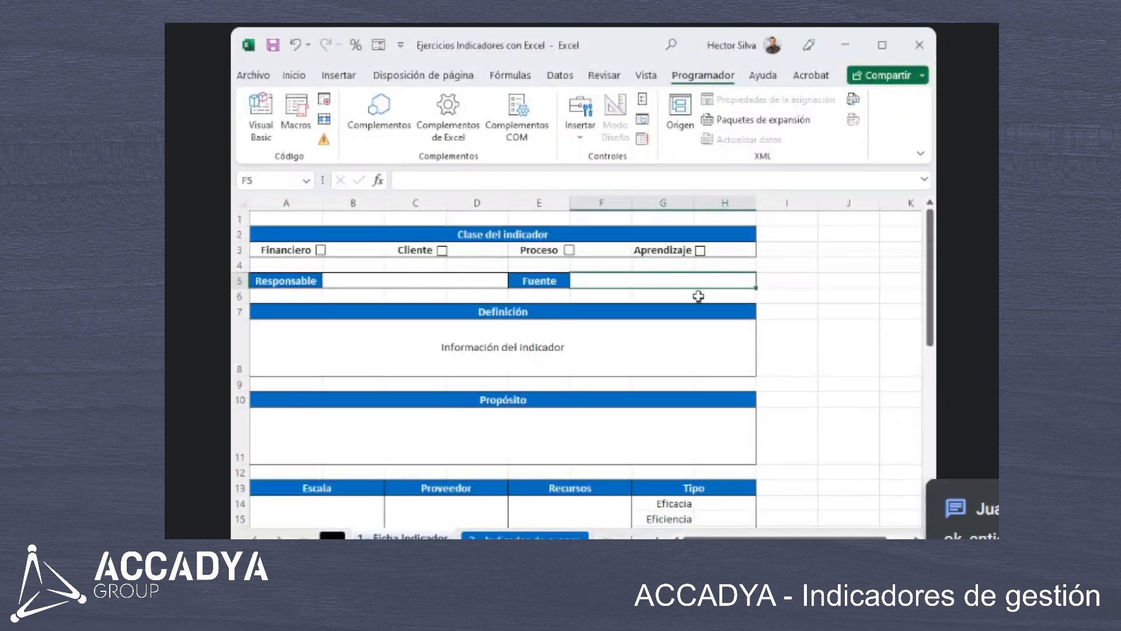
Paste copies of the check box beside Eficacia, Eficiencia and Efectividad in the Tipo block.
{"action": "scroll", "coordinate": [699, 296], "scroll_direction": "down", "scroll_amount": 1}
{"action": "key", "text": "ctrl+v"}
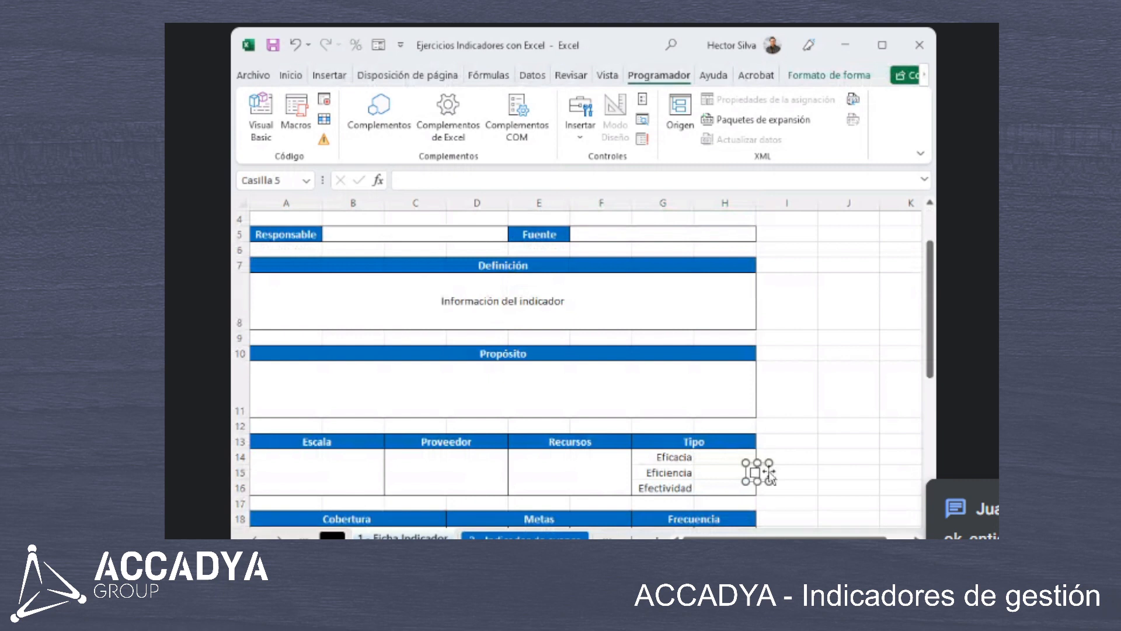
{"action": "left_click_drag", "start_coordinate": [768, 472], "coordinate": [715, 487]}
{"action": "left_click", "coordinate": [748, 472]}
Test the Financiero, Cliente and Proceso check boxes by ticking and clearing each one.
{"action": "scroll", "coordinate": [748, 472], "scroll_direction": "up", "scroll_amount": 1}
{"action": "left_click", "coordinate": [321, 250]}
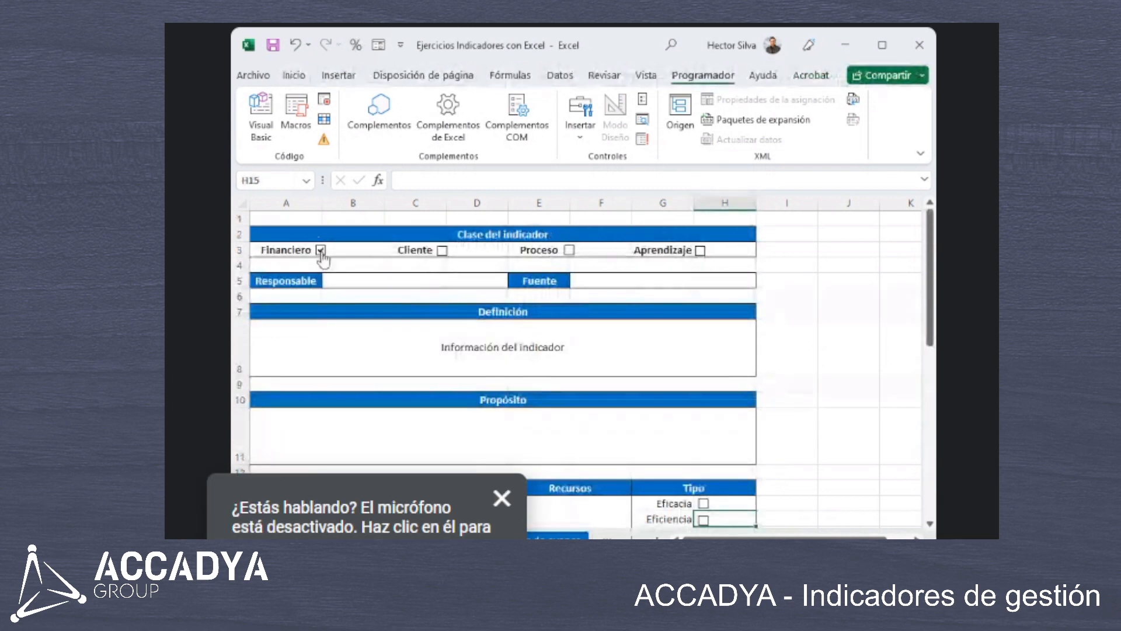
{"action": "left_click", "coordinate": [320, 254]}
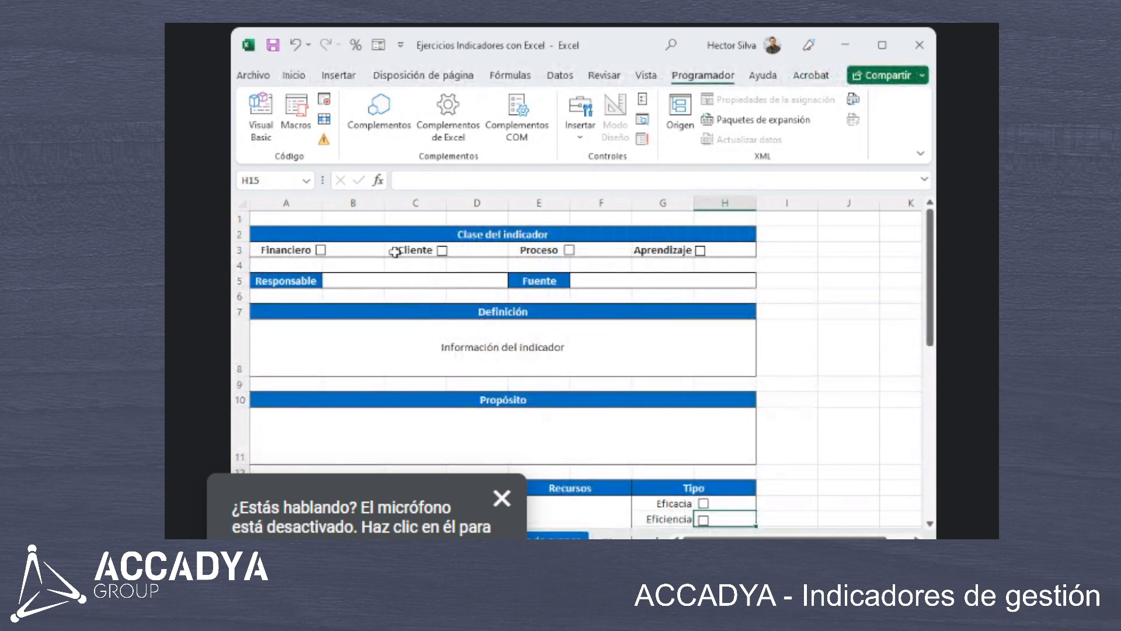
{"action": "left_click", "coordinate": [442, 252]}
{"action": "left_click", "coordinate": [443, 252]}
{"action": "left_click", "coordinate": [569, 252]}
{"action": "left_click", "coordinate": [569, 251]}
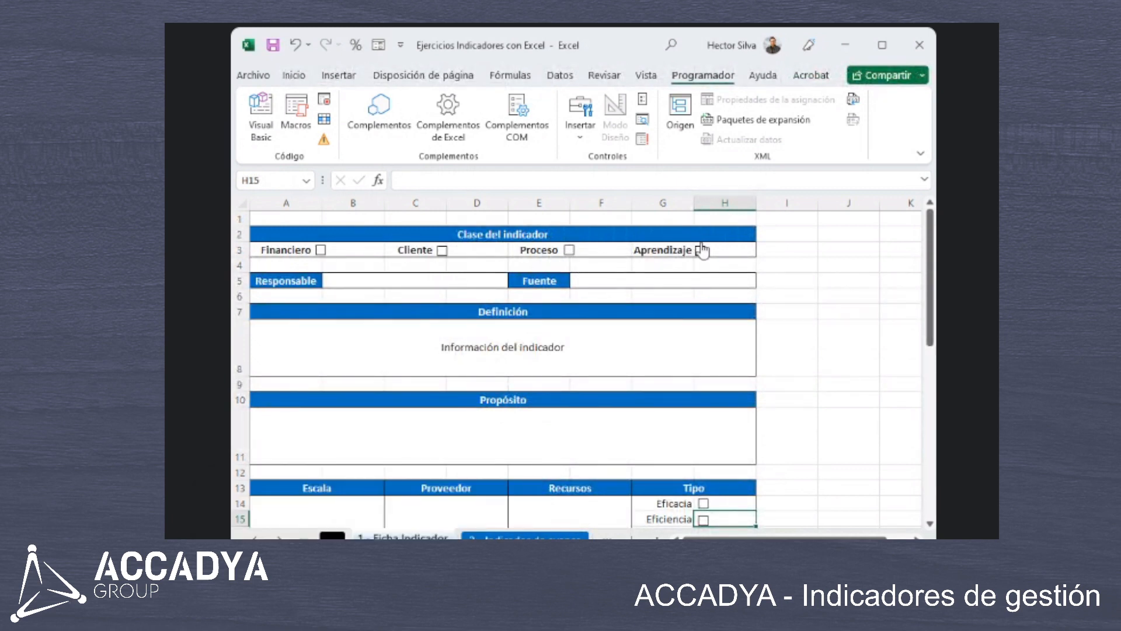
Test the Aprendizaje check box by ticking and clearing it.
{"action": "left_click", "coordinate": [701, 251]}
{"action": "left_click", "coordinate": [701, 251]}
{"action": "left_click", "coordinate": [738, 281]}
Review the indicator sheet's sections from Clase del indicador down to Observaciones o comentarios.
{"action": "left_click", "coordinate": [845, 45]}
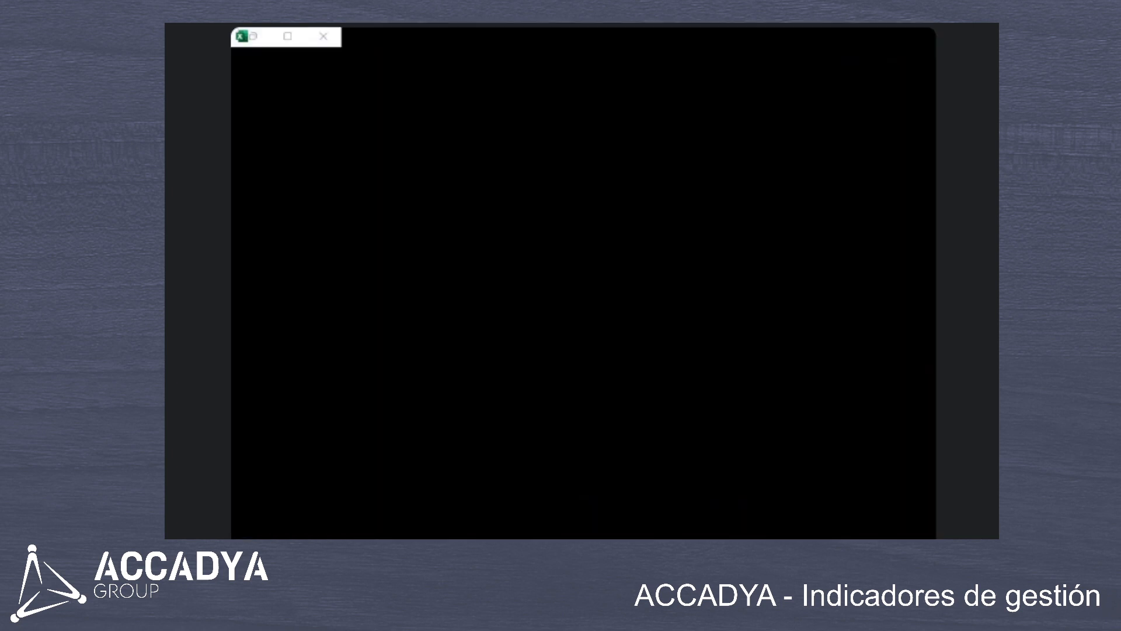
{"action": "left_click", "coordinate": [578, 461]}
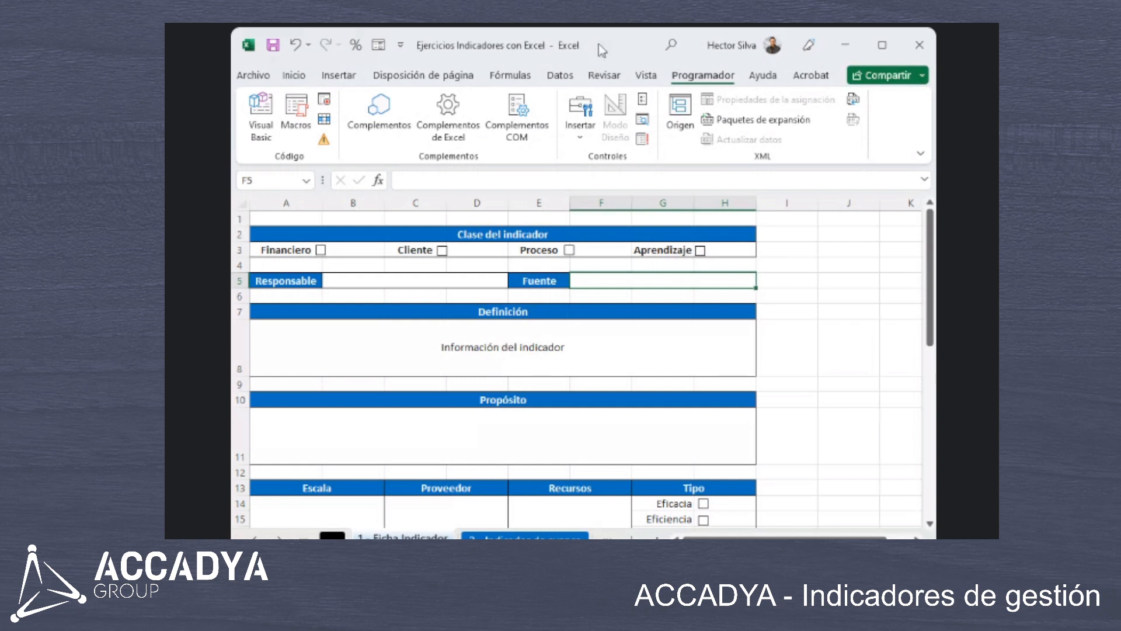
{"action": "left_click", "coordinate": [732, 310]}
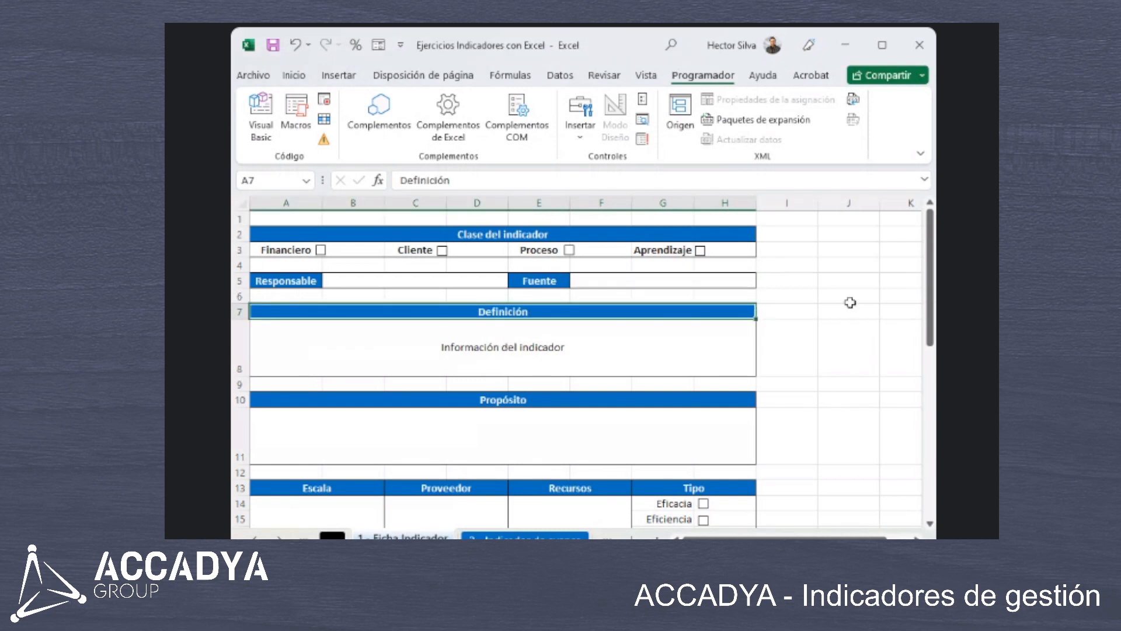
{"action": "left_click_drag", "start_coordinate": [934, 217], "coordinate": [928, 416]}
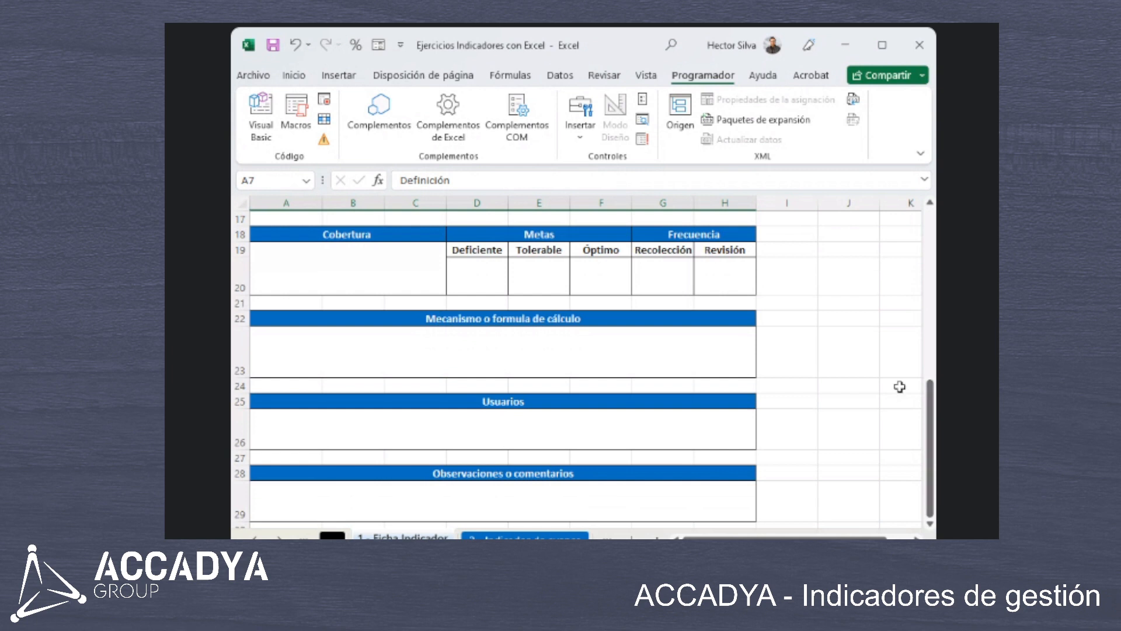
{"action": "scroll", "coordinate": [899, 387], "scroll_direction": "up", "scroll_amount": 1}
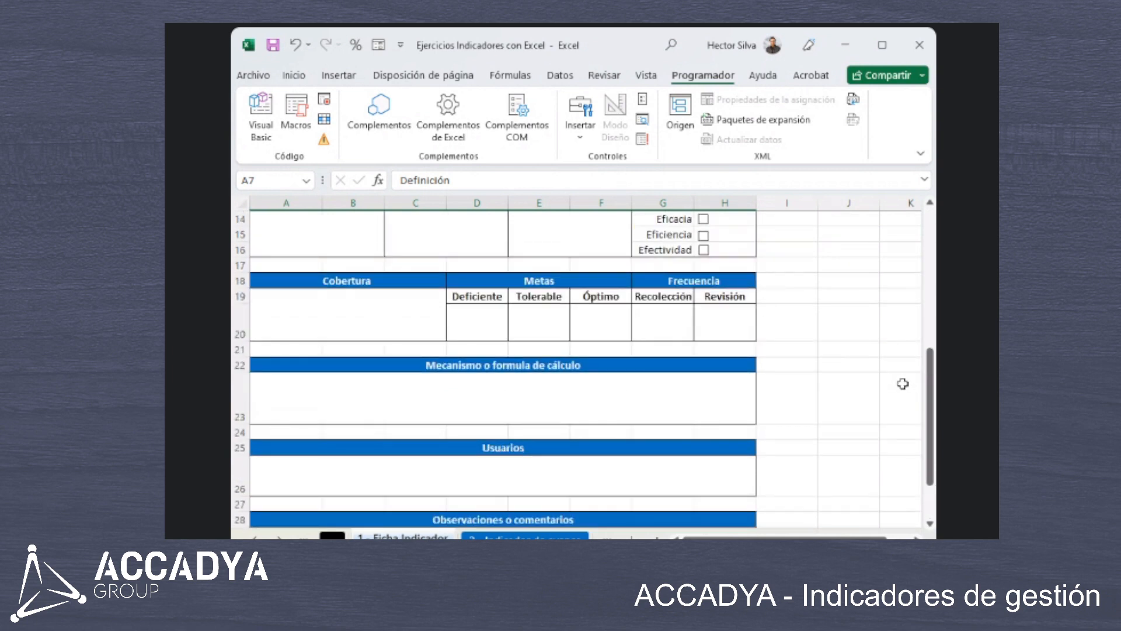
{"action": "scroll", "coordinate": [903, 383], "scroll_direction": "up", "scroll_amount": 5}
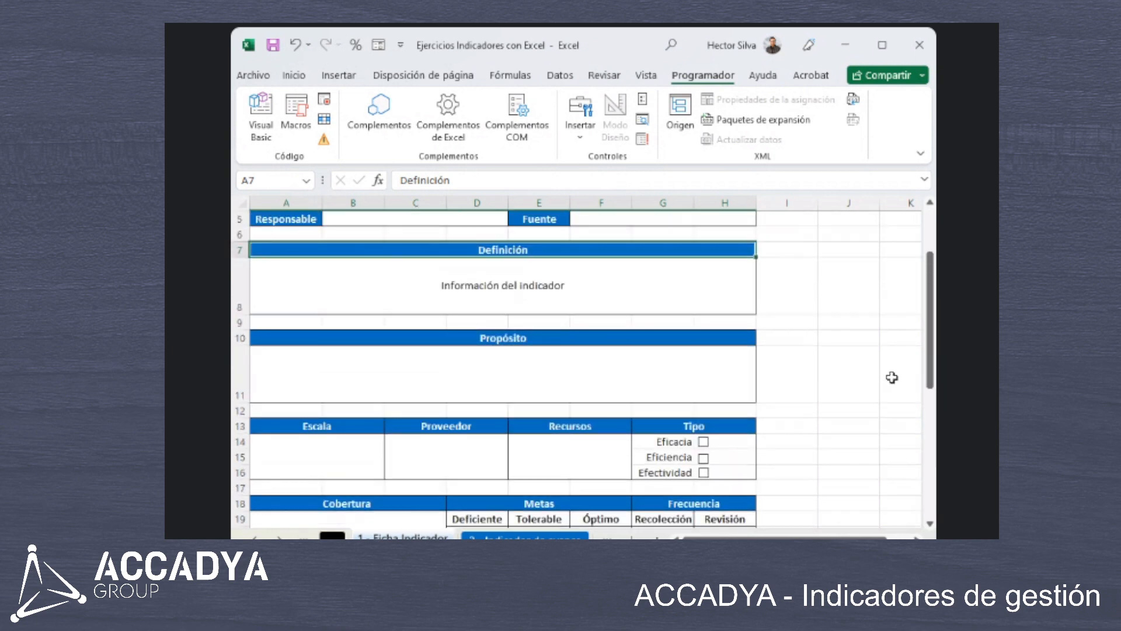
{"action": "left_click", "coordinate": [860, 329]}
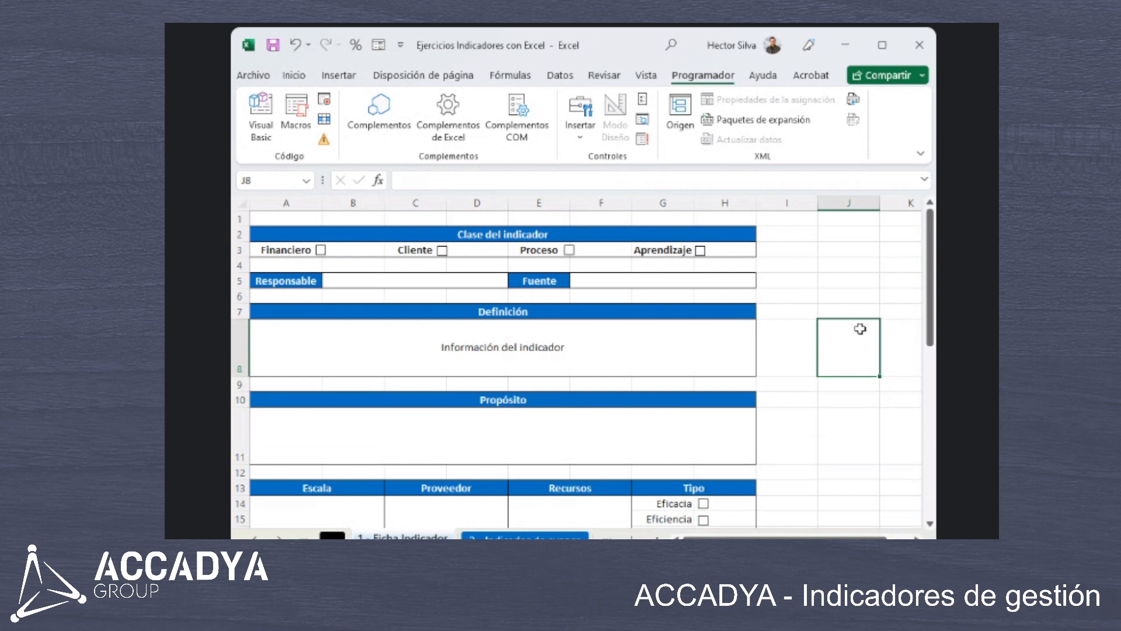
{"action": "left_click", "coordinate": [791, 383]}
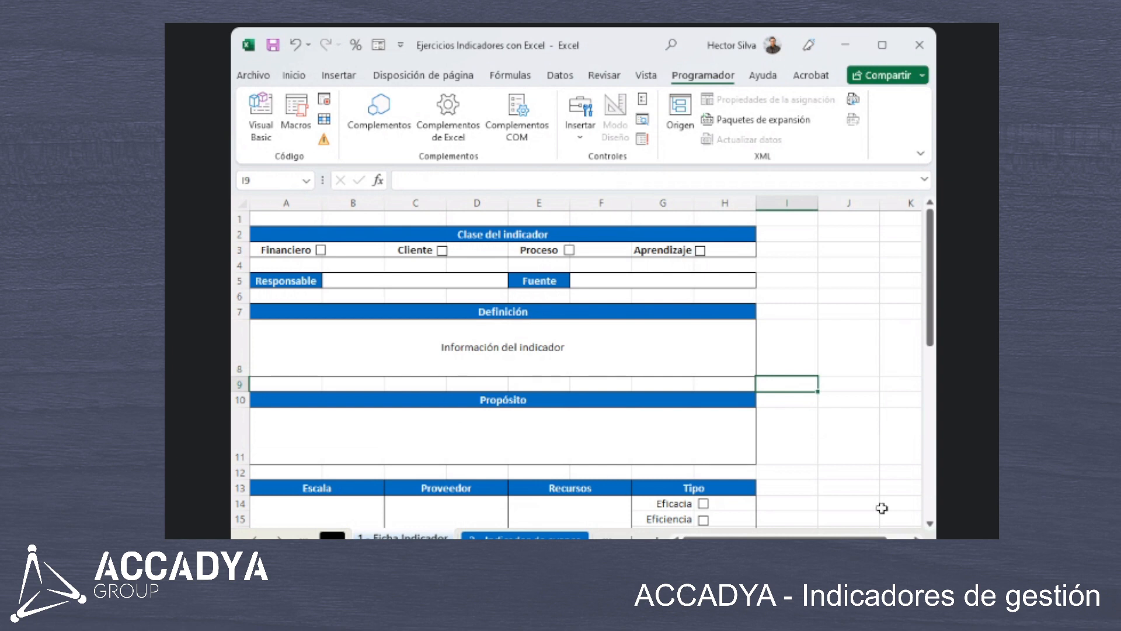
{"action": "scroll", "coordinate": [818, 304], "scroll_direction": "down", "scroll_amount": 6}
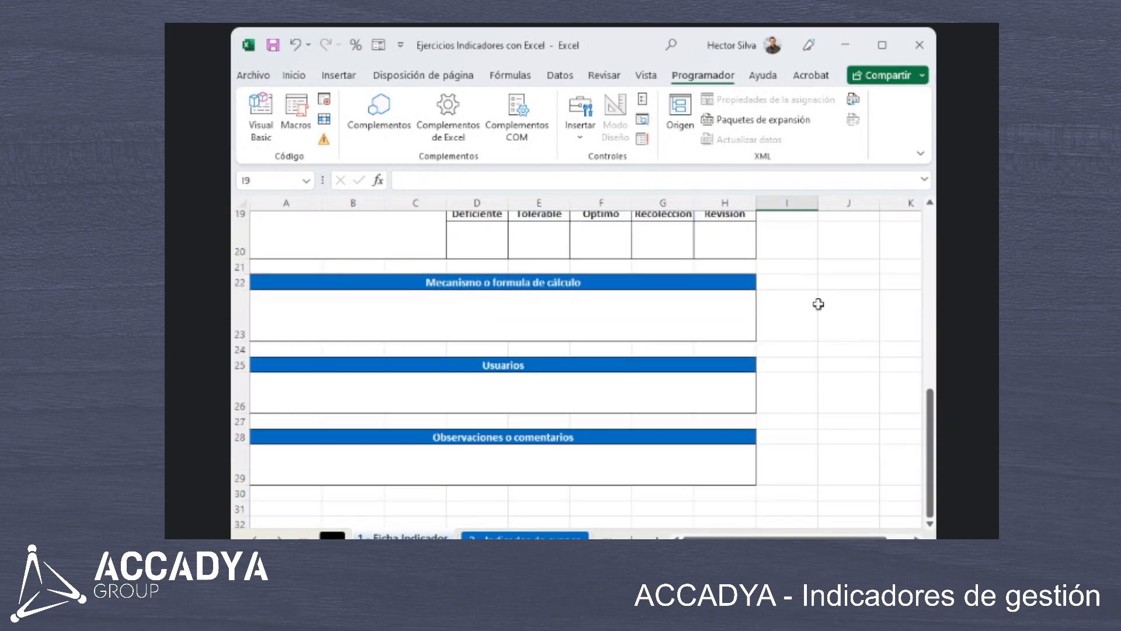
{"action": "scroll", "coordinate": [818, 304], "scroll_direction": "up", "scroll_amount": 3}
{"action": "scroll", "coordinate": [819, 304], "scroll_direction": "up", "scroll_amount": 3}
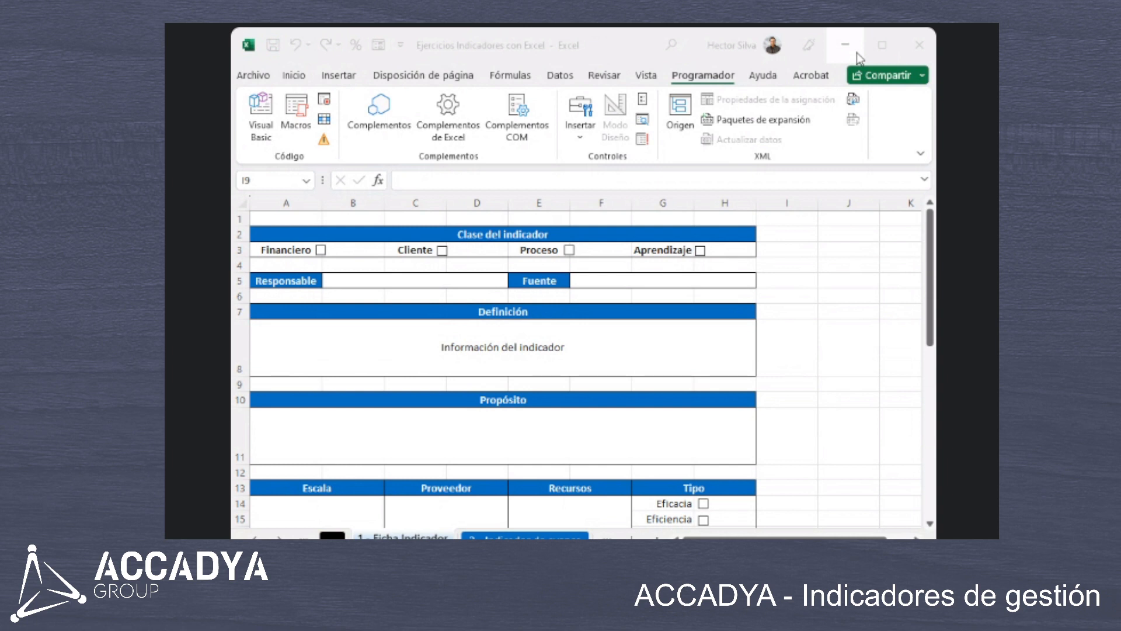
{"action": "left_click", "coordinate": [856, 52]}
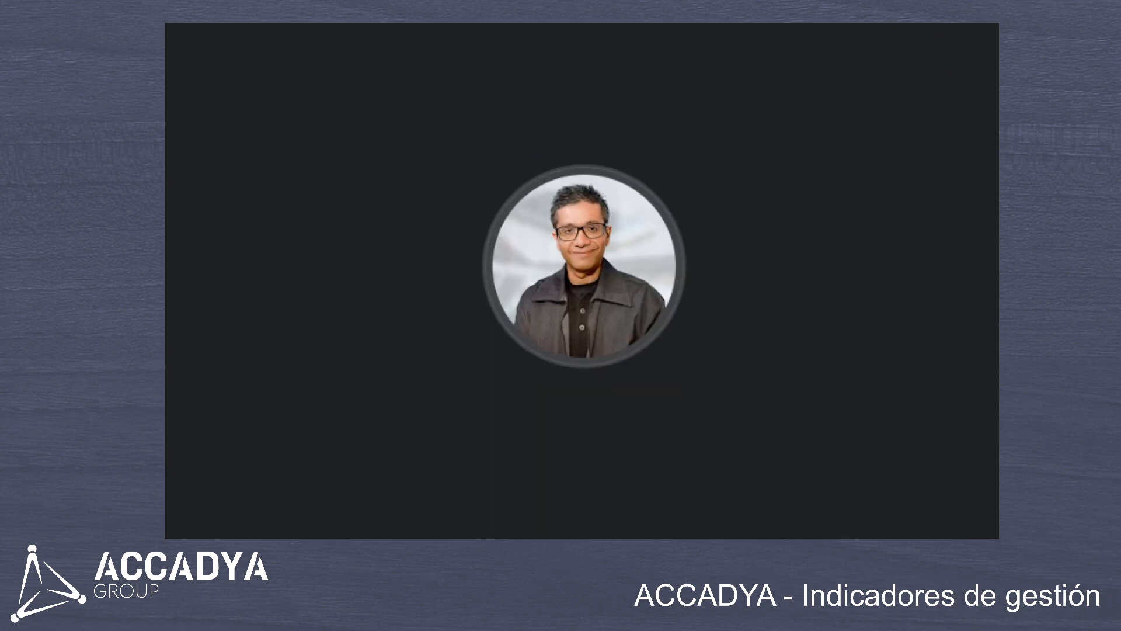
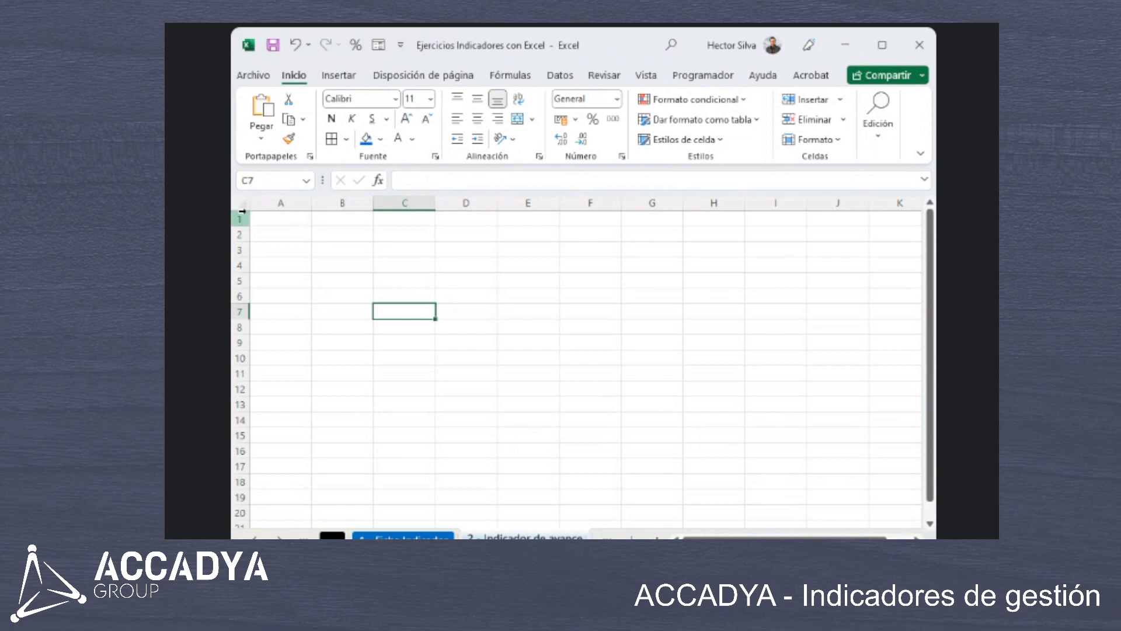
Fill all cells of the blank Indicador de avance sheet with white.
{"action": "left_click", "coordinate": [244, 203]}
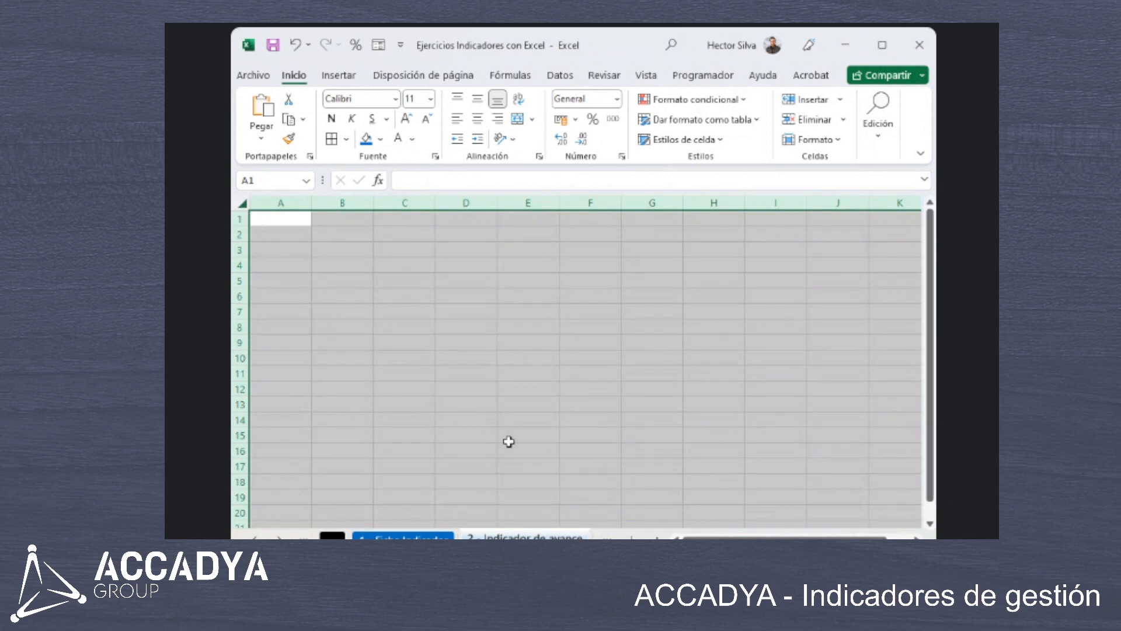
{"action": "left_click", "coordinate": [381, 140]}
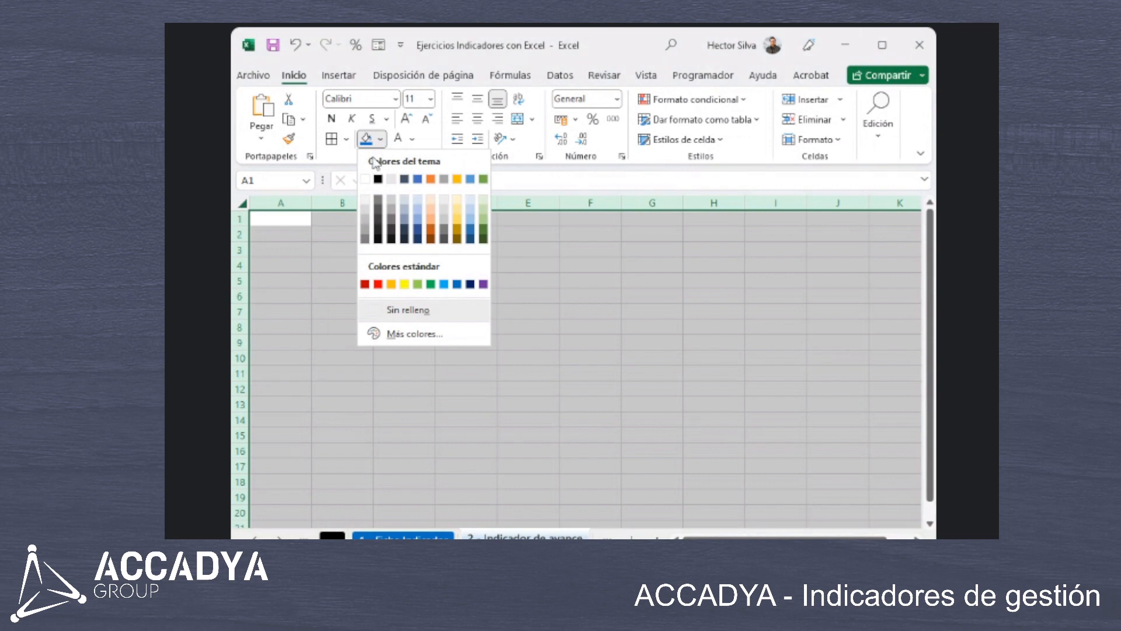
{"action": "left_click", "coordinate": [366, 179]}
{"action": "left_click", "coordinate": [358, 260]}
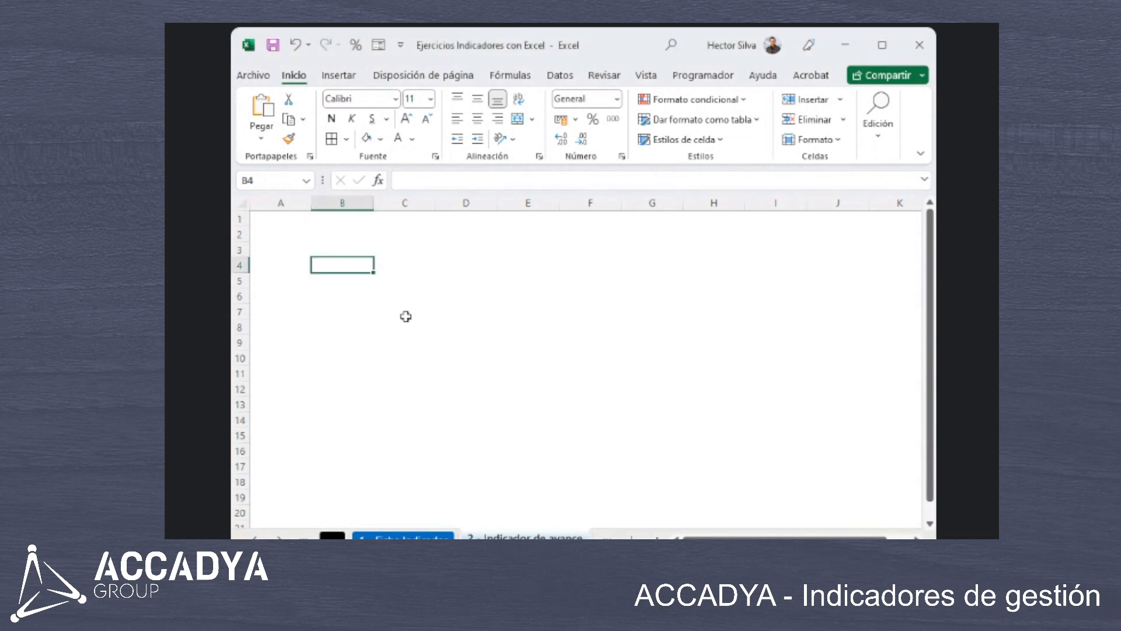
{"action": "left_click_drag", "start_coordinate": [838, 451], "coordinate": [376, 234]}
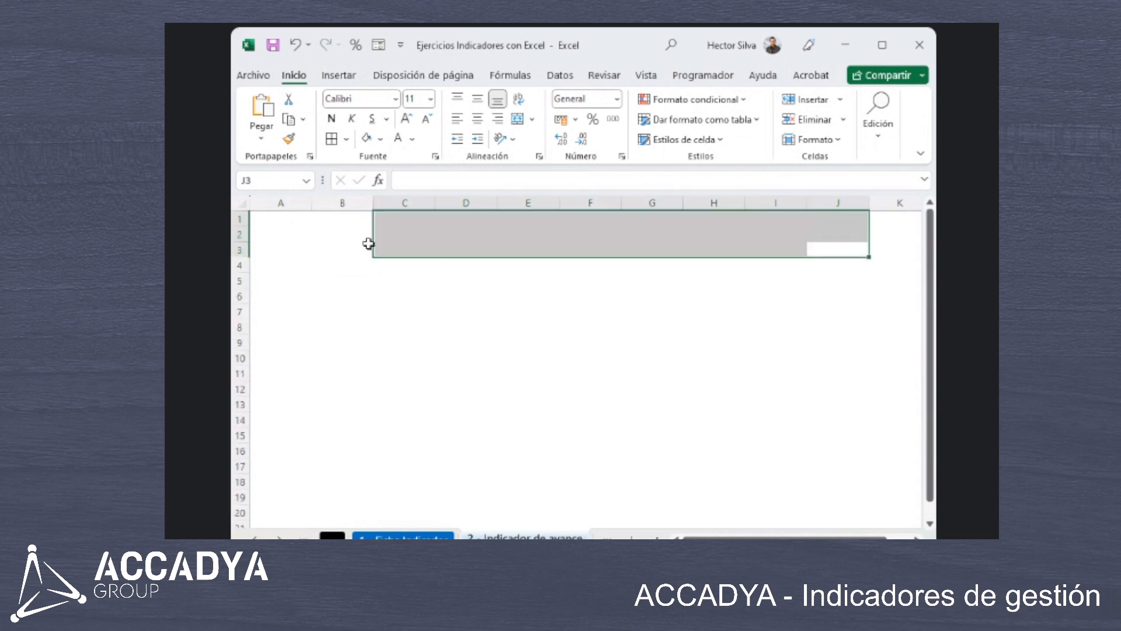
{"action": "left_click", "coordinate": [344, 265]}
{"action": "left_click", "coordinate": [289, 226]}
{"action": "left_click", "coordinate": [344, 249]}
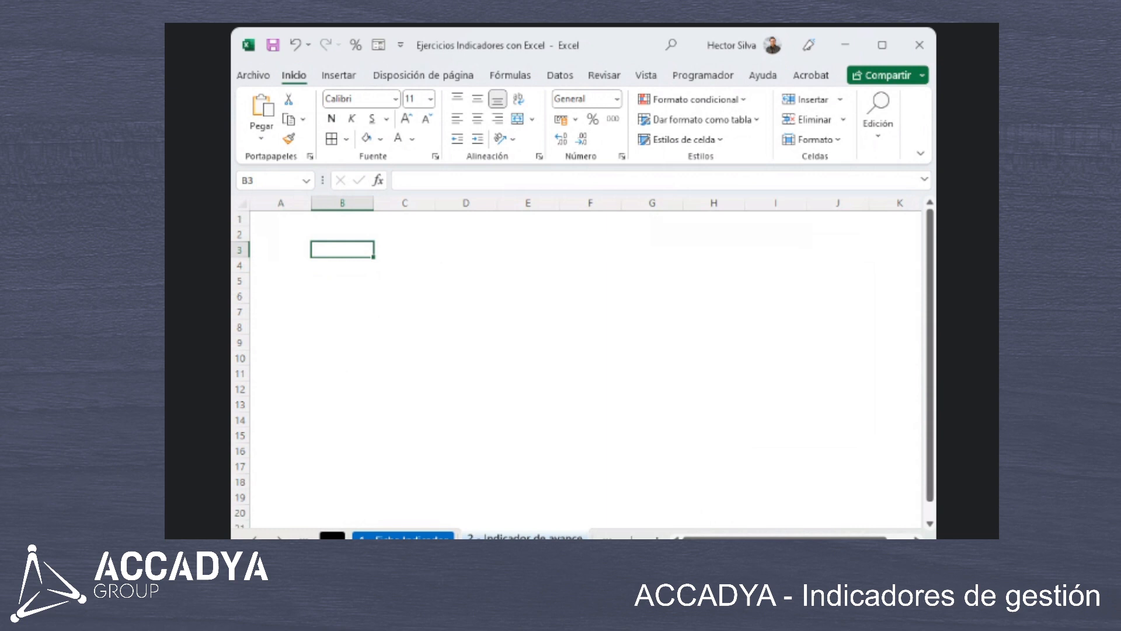
{"action": "key", "text": "alt+Tab"}
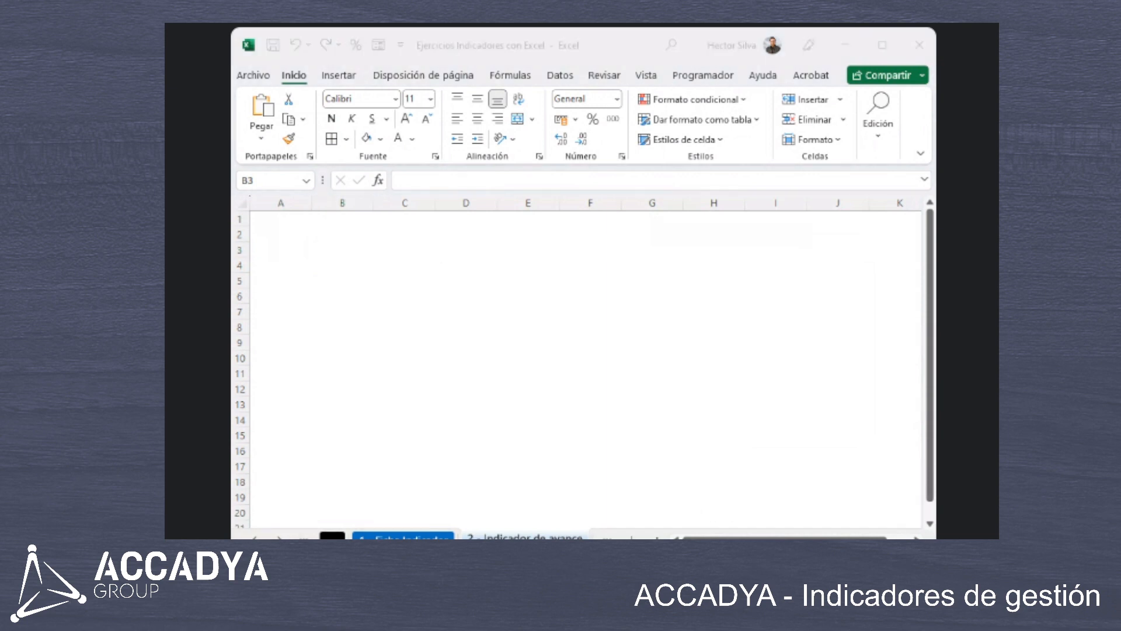
{"action": "key", "text": "alt+Tab"}
{"action": "key", "text": "alt+Tab"}
{"action": "key", "text": "alt+Tab"}
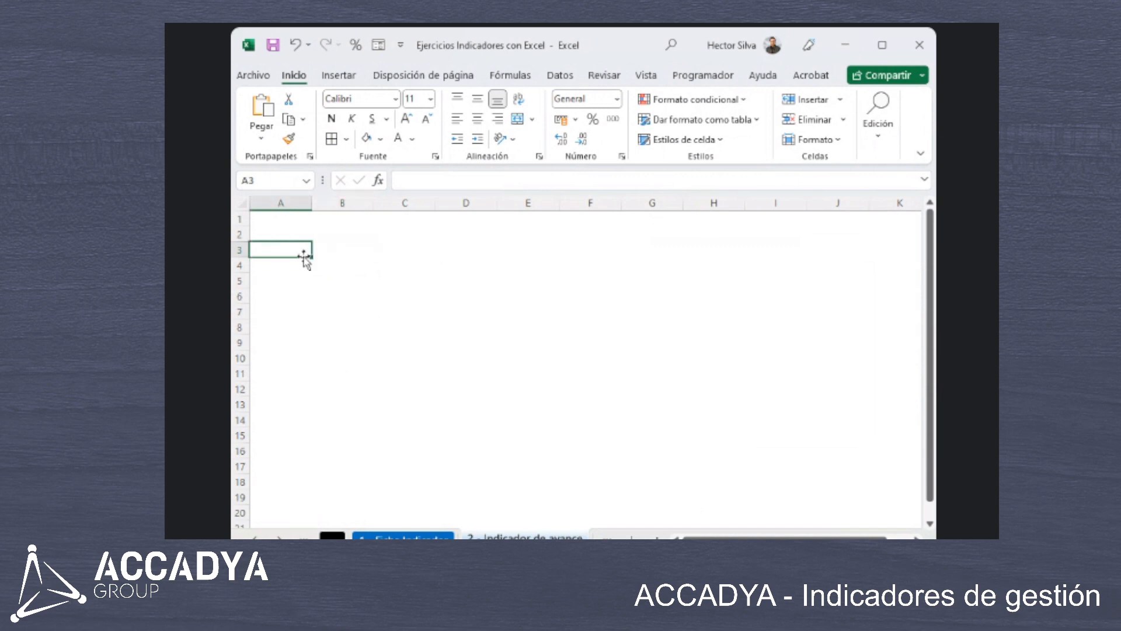
Enter the row labels Plan and Real in cells B4 and B5.
{"action": "left_click", "coordinate": [313, 260]}
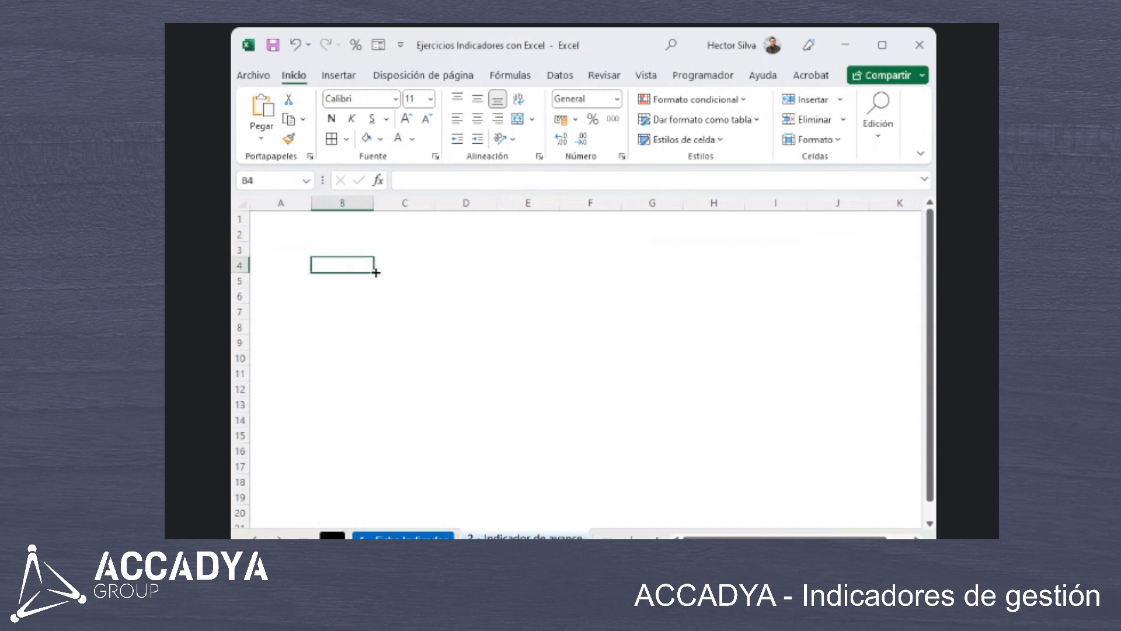
{"action": "type", "text": "Plan"}
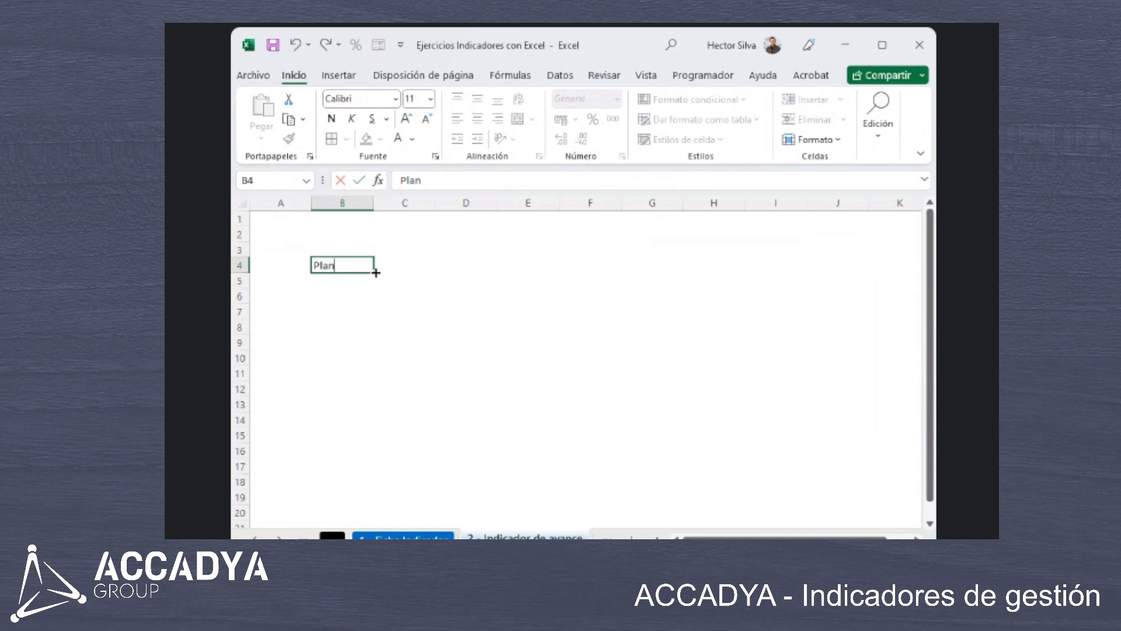
{"action": "key", "text": "Return"}
{"action": "type", "text": "Real"}
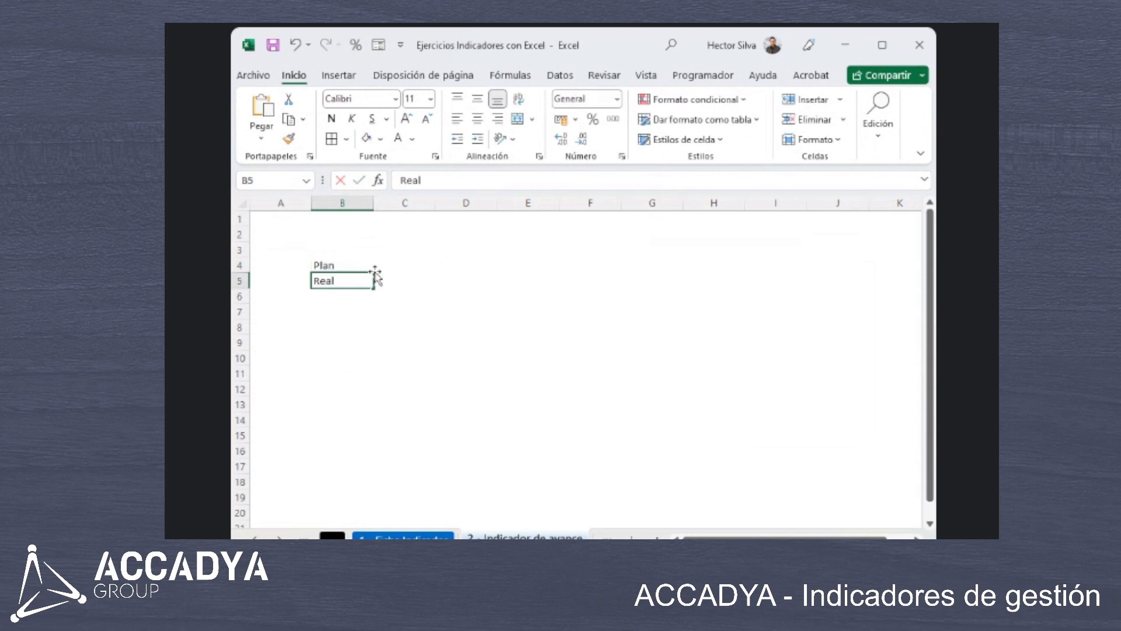
{"action": "key", "text": "Return"}
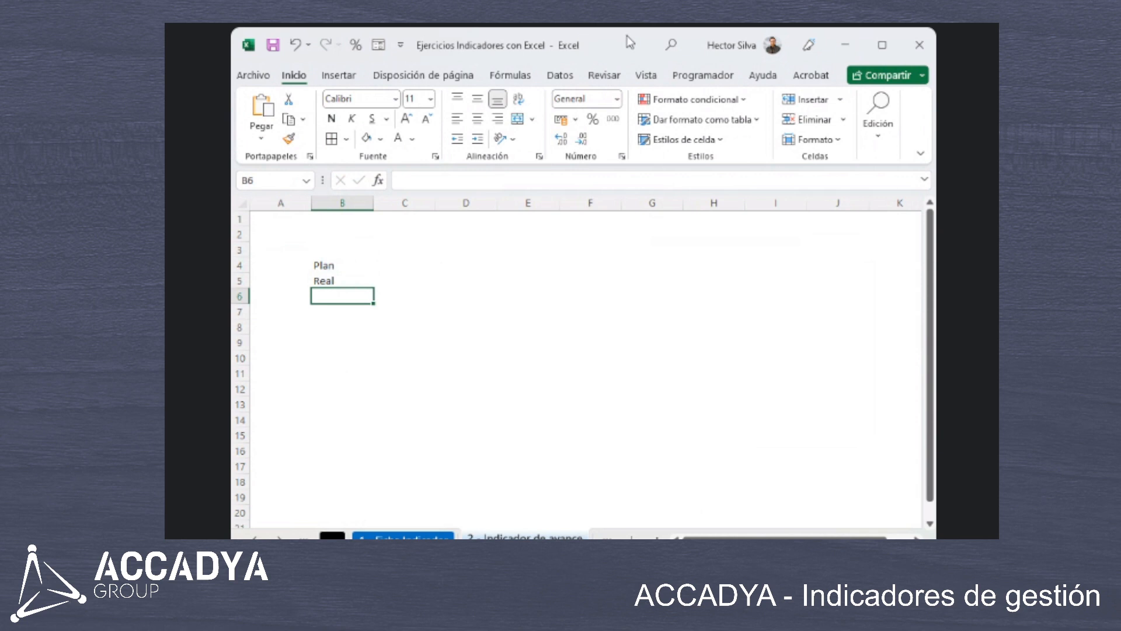
Enter the row labels Desviación and Cumplimiento in cells B6 and B7, directly below Real.
{"action": "left_click", "coordinate": [419, 252]}
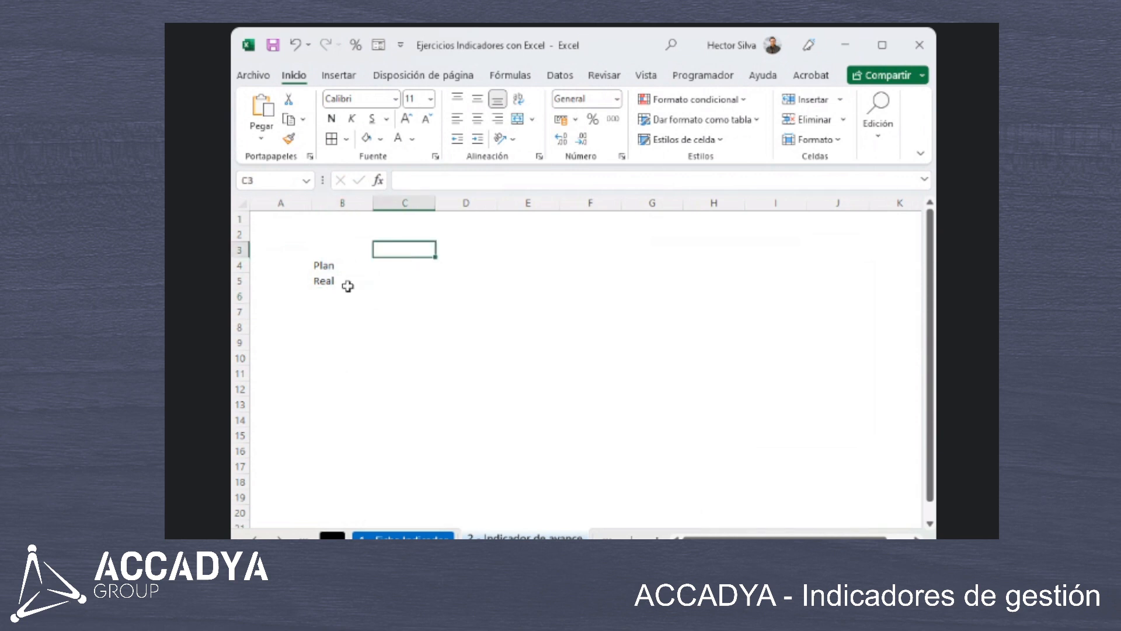
{"action": "left_click", "coordinate": [356, 295]}
{"action": "type", "text": "Desviaci"}
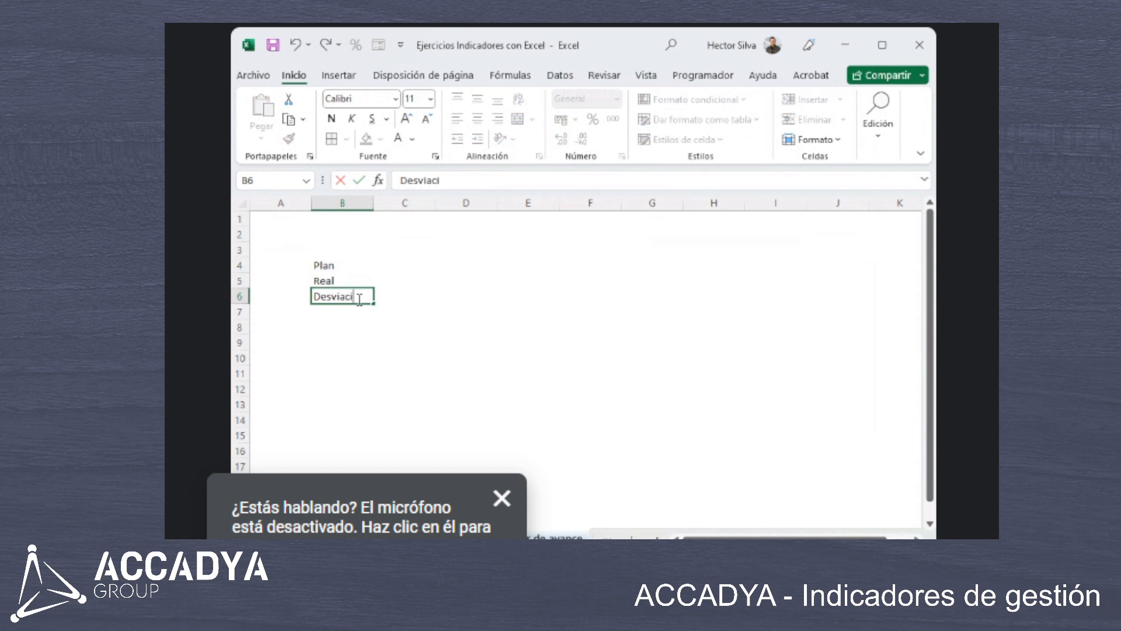
{"action": "type", "text": "ón"}
{"action": "key", "text": "Return"}
{"action": "type", "text": "Cum"}
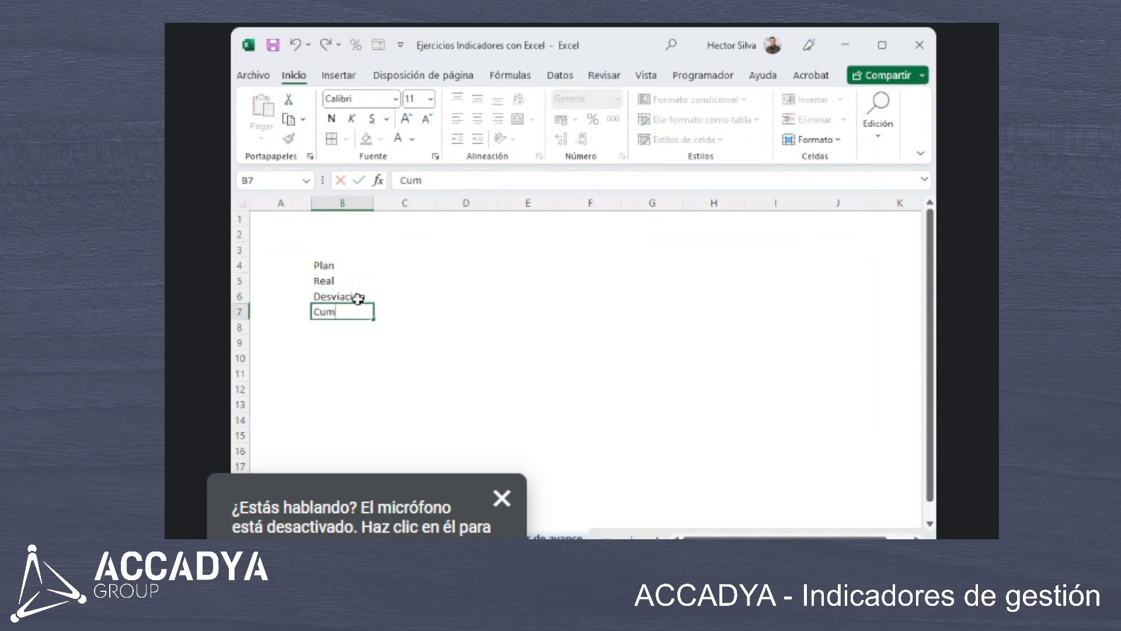
{"action": "type", "text": "plimiento"}
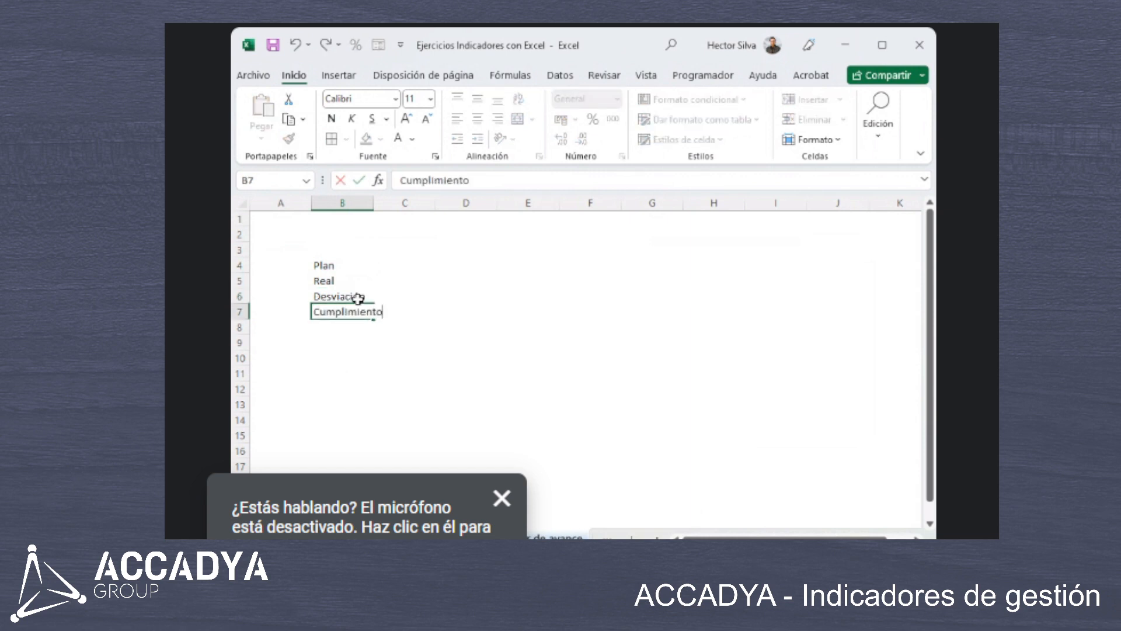
{"action": "key", "text": "Return"}
Enter the column heading Sem 1 in cell C3, above the row labels' first data column.
{"action": "left_click", "coordinate": [356, 265]}
{"action": "key", "text": "Up"}
{"action": "key", "text": "Right"}
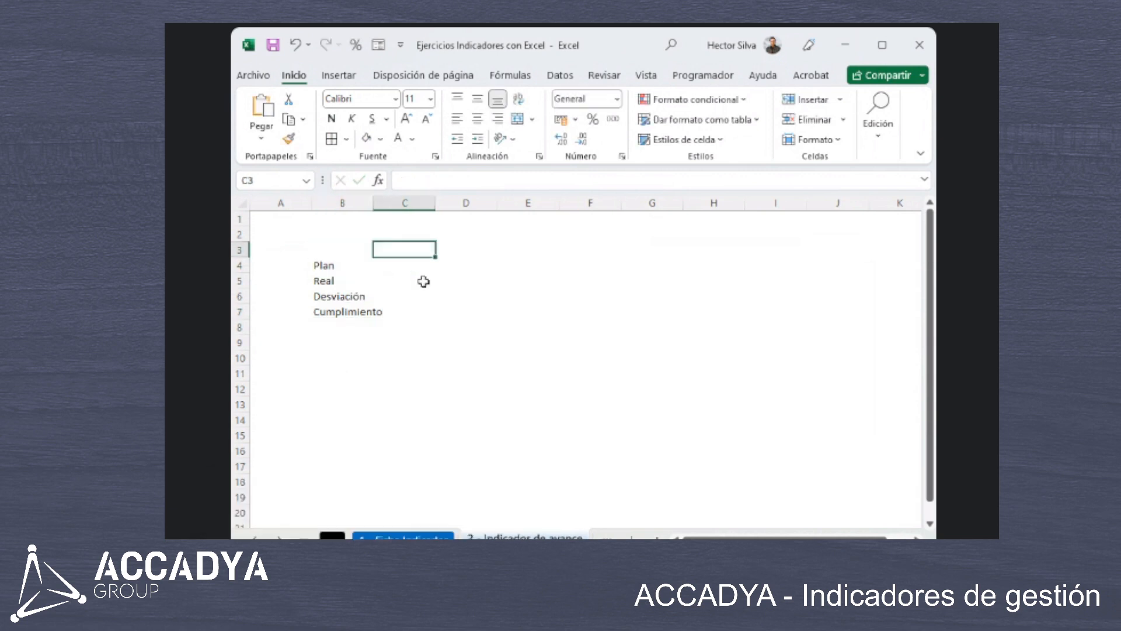
{"action": "type", "text": "Seman"}
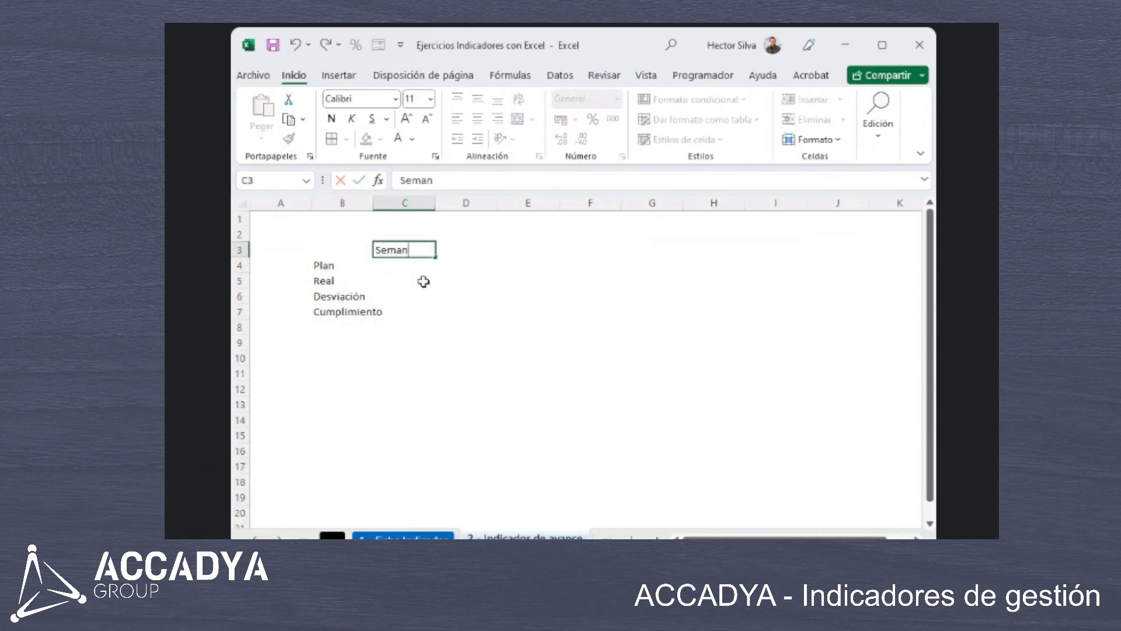
{"action": "key", "text": "BackSpace"}
{"action": "key", "text": "BackSpace"}
{"action": "type", "text": "1"}
{"action": "key", "text": "Return"}
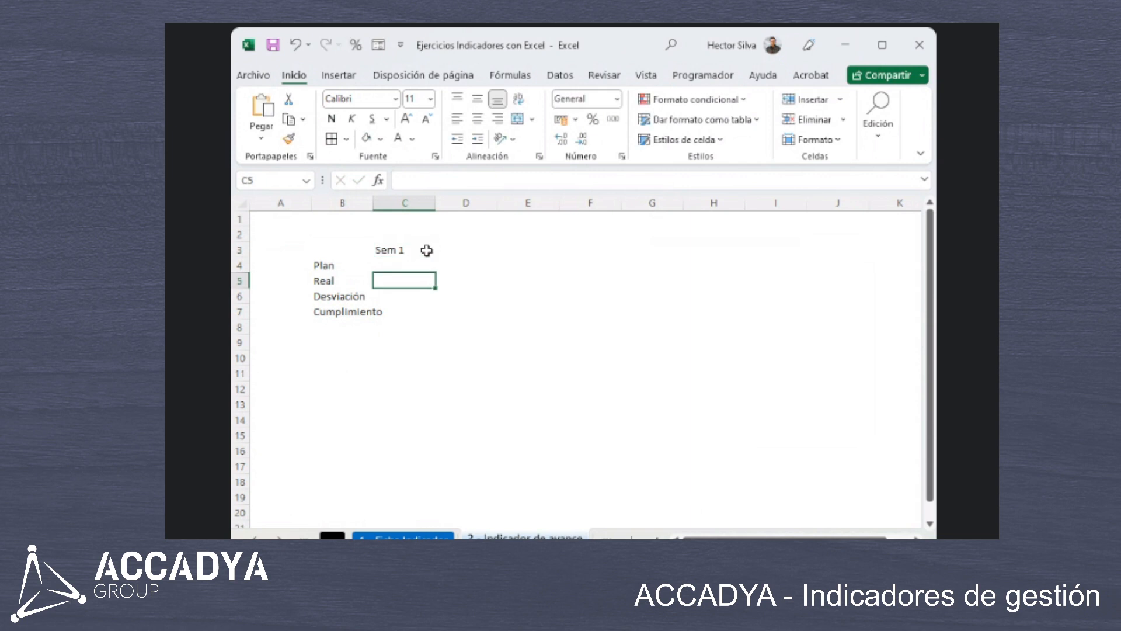
{"action": "left_click", "coordinate": [419, 249]}
{"action": "left_click_drag", "start_coordinate": [431, 258], "coordinate": [613, 251]}
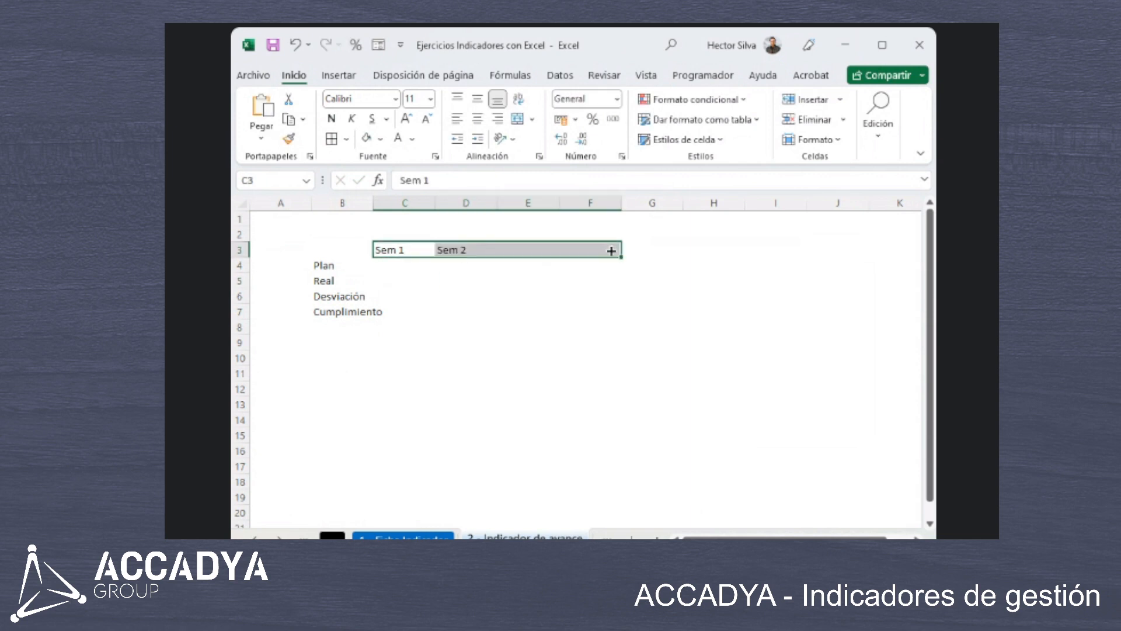
{"action": "left_click", "coordinate": [581, 308]}
{"action": "mouse_move", "coordinate": [463, 251]}
{"action": "left_mouse_down"}
{"action": "mouse_move", "coordinate": [571, 250]}
{"action": "mouse_move", "coordinate": [461, 252]}
{"action": "left_mouse_up"}
{"action": "key", "text": "Delete"}
Change the heading in C3 to Semana 1 and extend the series across to Semana 4 in F3.
{"action": "left_click", "coordinate": [401, 253]}
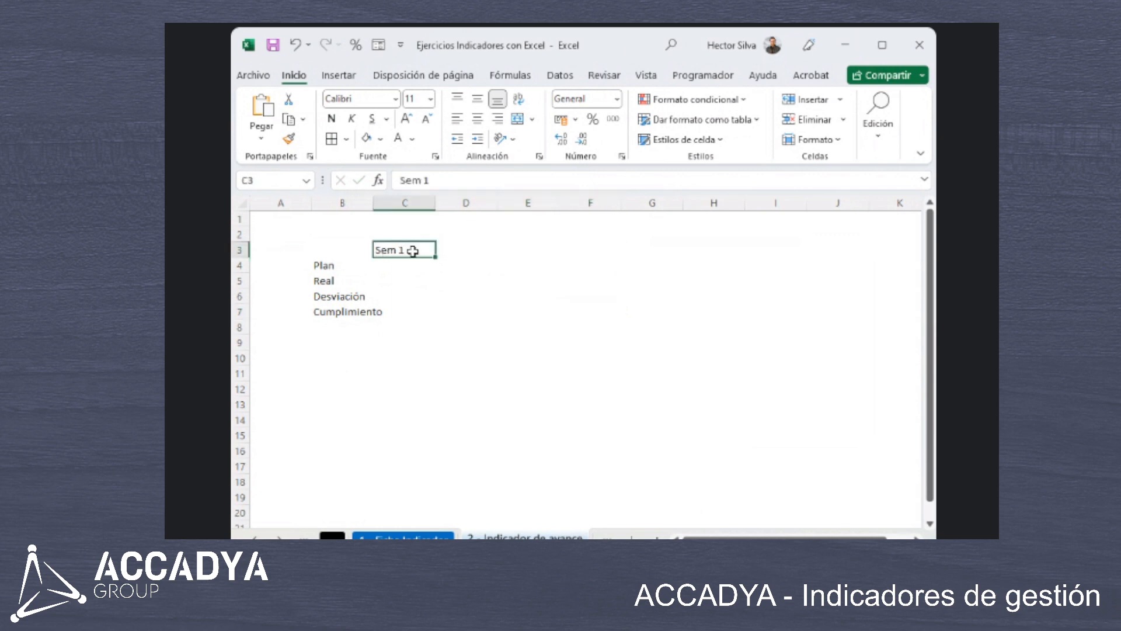
{"action": "double_click", "coordinate": [423, 252]}
{"action": "key", "text": "BackSpace"}
{"action": "key", "text": "BackSpace"}
{"action": "type", "text": "ana"}
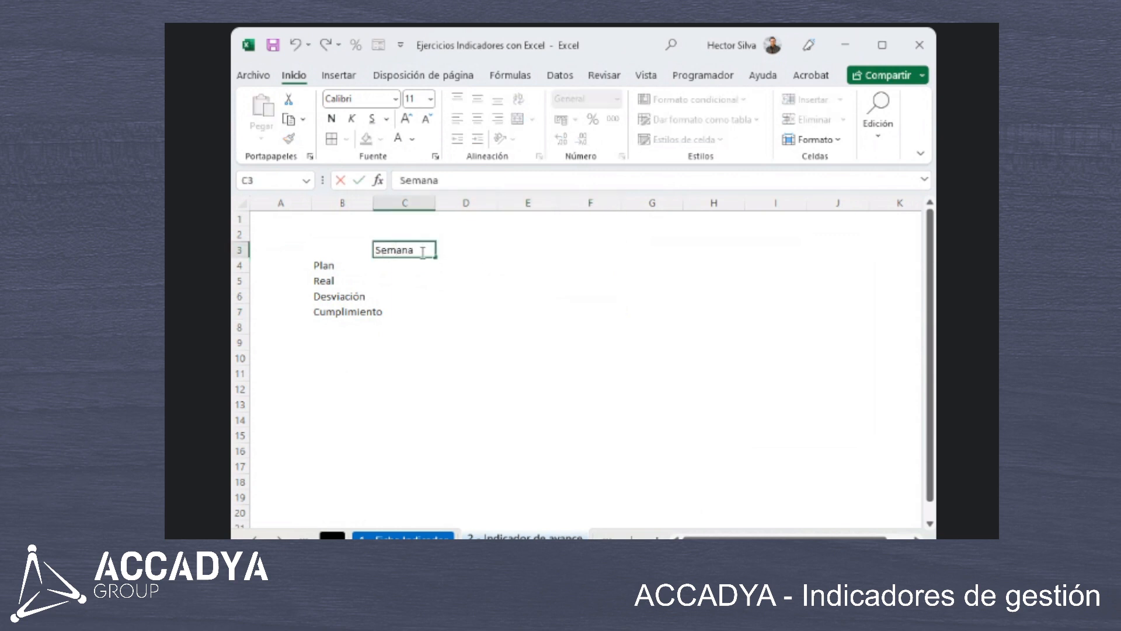
{"action": "key", "text": "Return"}
{"action": "left_click", "coordinate": [422, 252]}
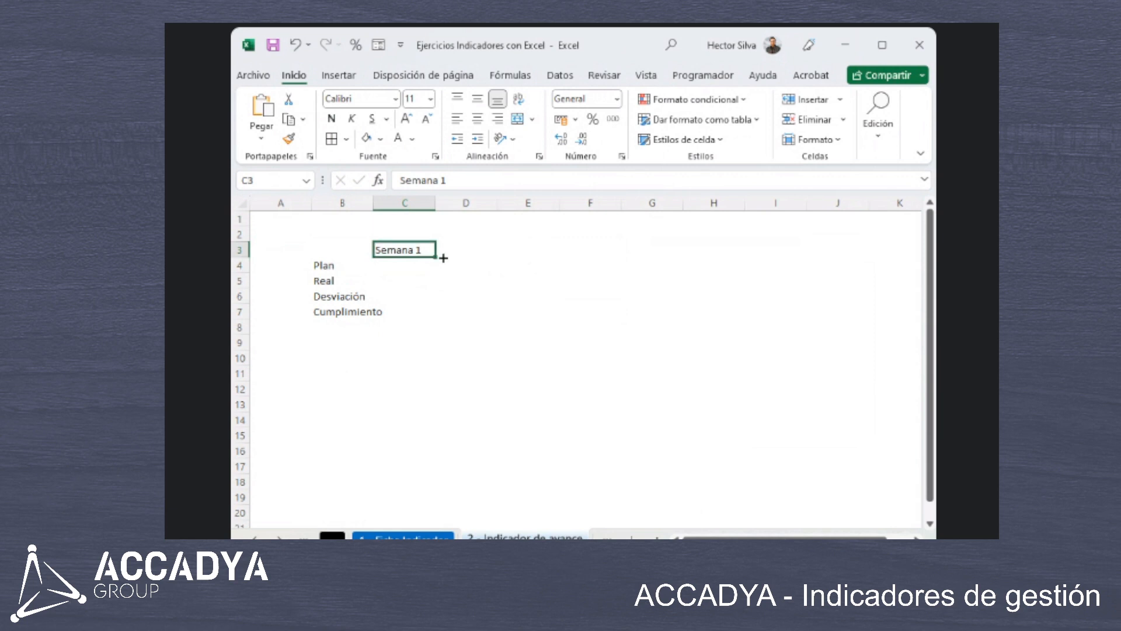
{"action": "left_click_drag", "start_coordinate": [435, 257], "coordinate": [609, 256]}
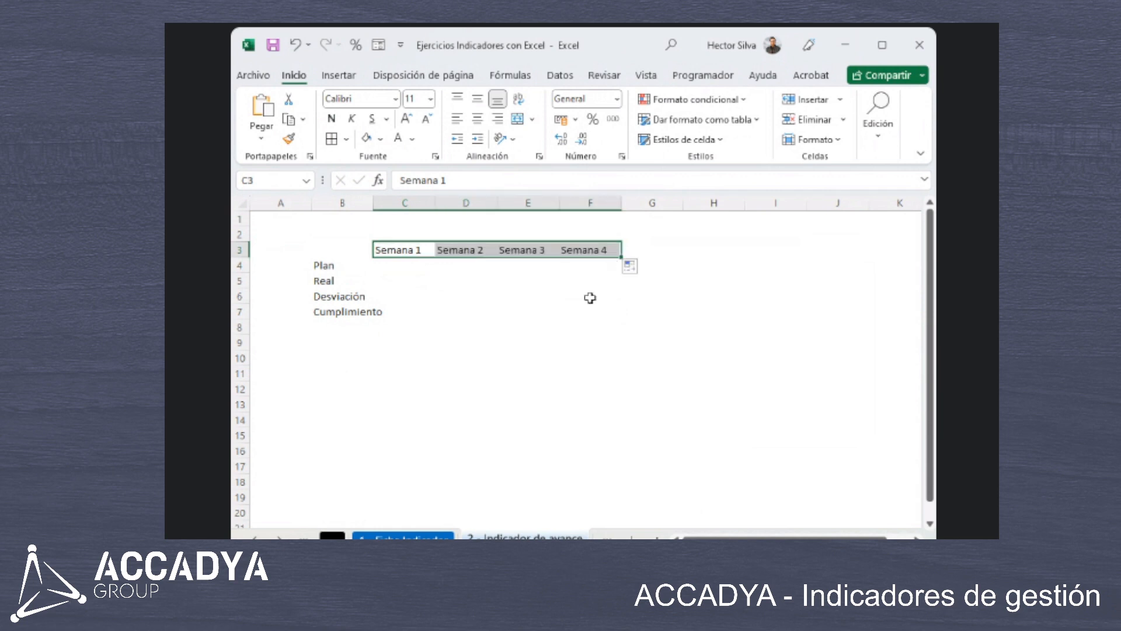
Shorten the heading in C3 to Sem 1 and refill the series across to Sem 4 in F3.
{"action": "type", "text": "Se"}
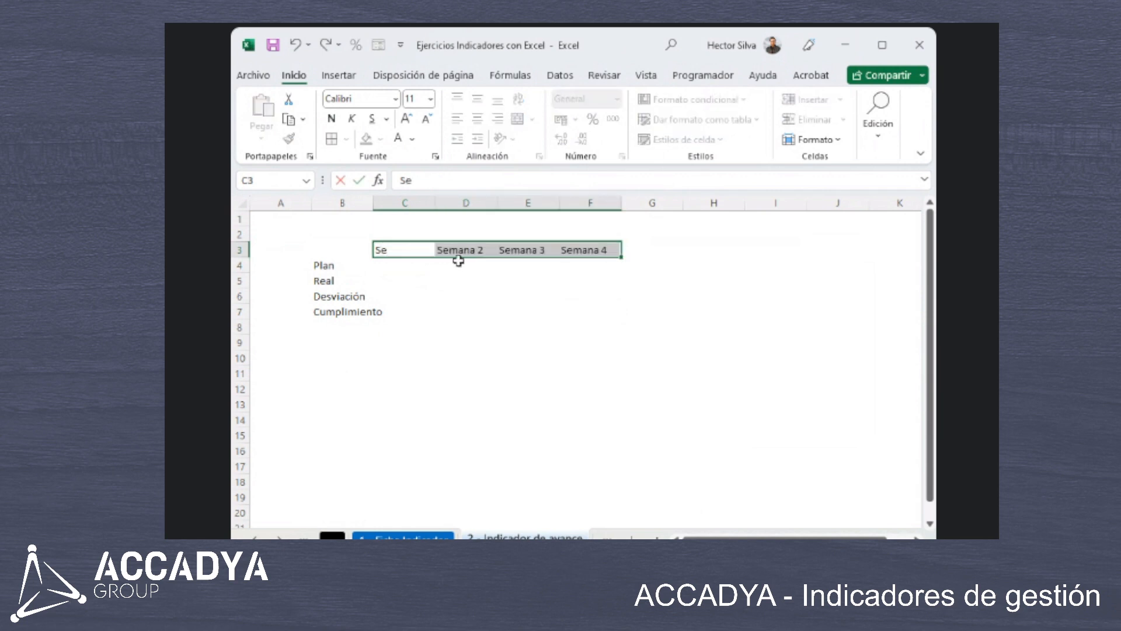
{"action": "type", "text": "m 1"}
{"action": "key", "text": "Return"}
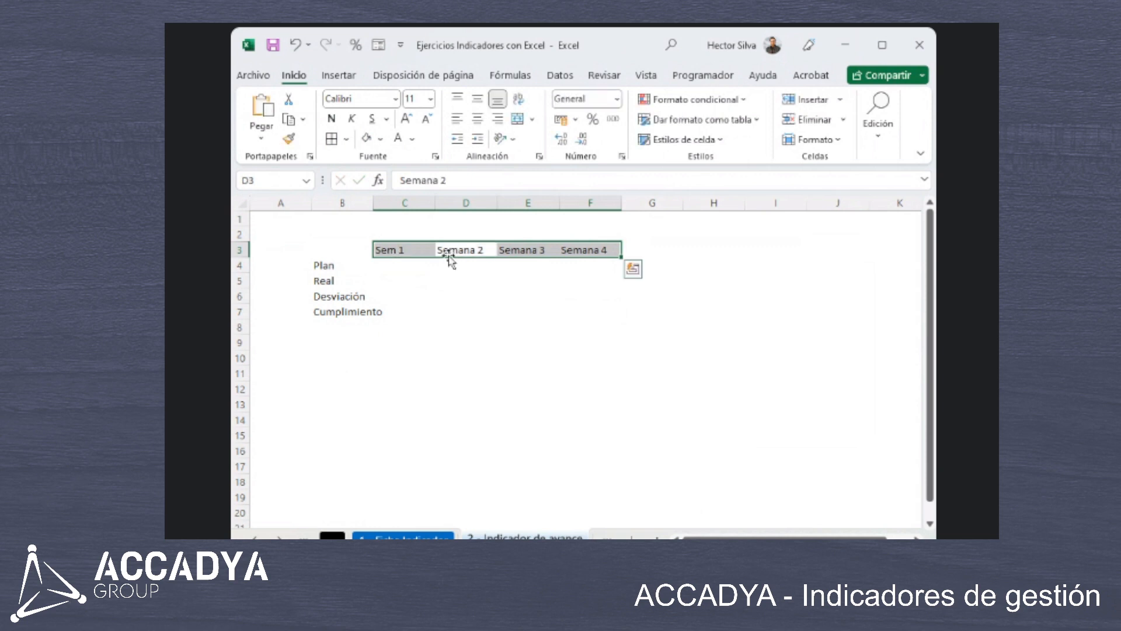
{"action": "left_click", "coordinate": [442, 251]}
{"action": "left_click_drag", "start_coordinate": [443, 251], "coordinate": [595, 243]}
{"action": "key", "text": "Delete"}
{"action": "left_click", "coordinate": [415, 247]}
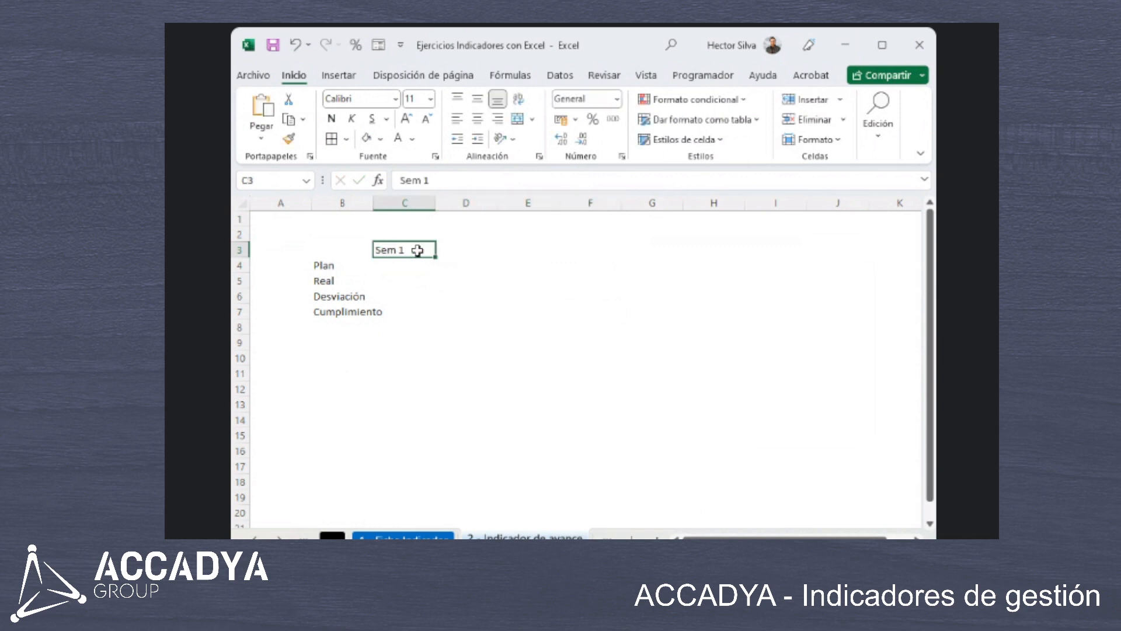
{"action": "left_click_drag", "start_coordinate": [435, 257], "coordinate": [601, 260]}
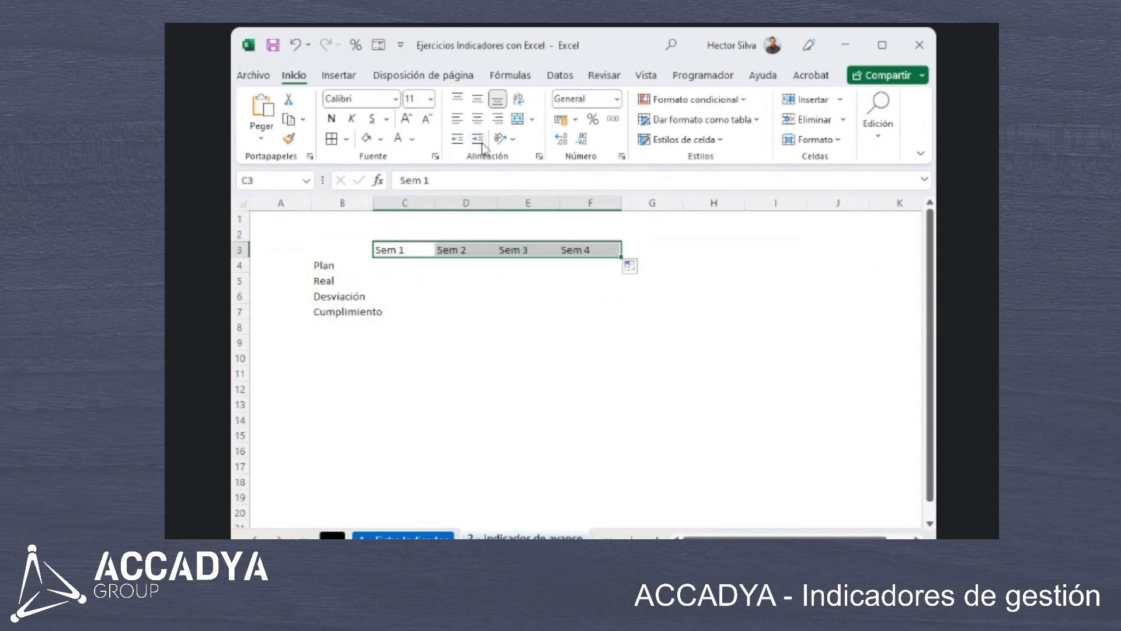
Enter the column heading Total in cell G3, directly after Sem 4.
{"action": "left_click", "coordinate": [662, 262]}
{"action": "left_click", "coordinate": [651, 248]}
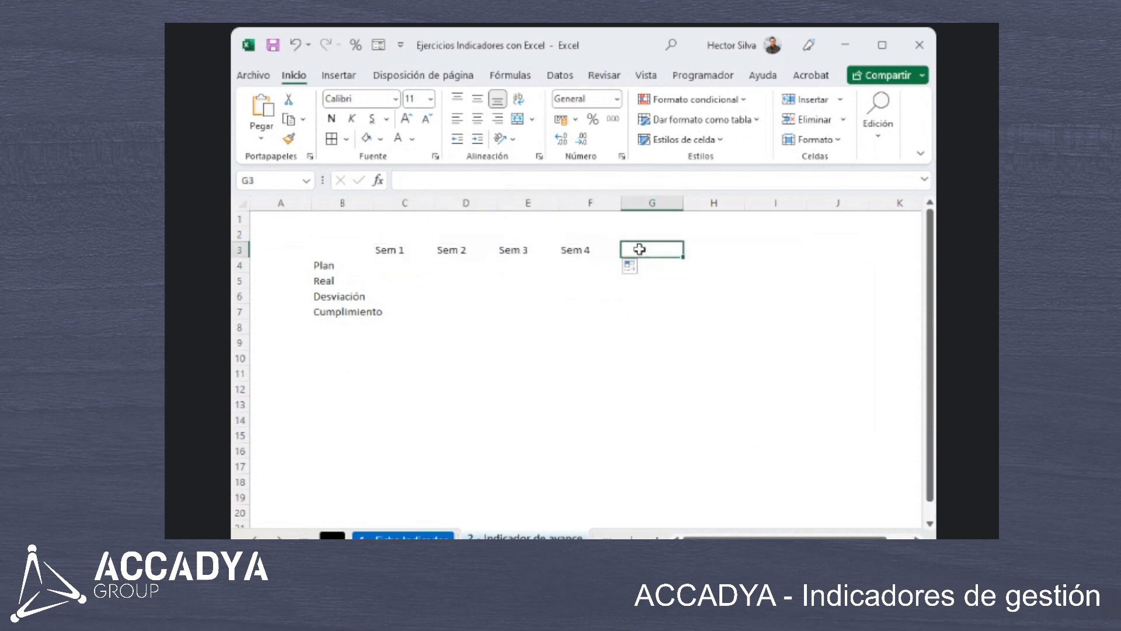
{"action": "type", "text": "Total"}
{"action": "key", "text": "Return"}
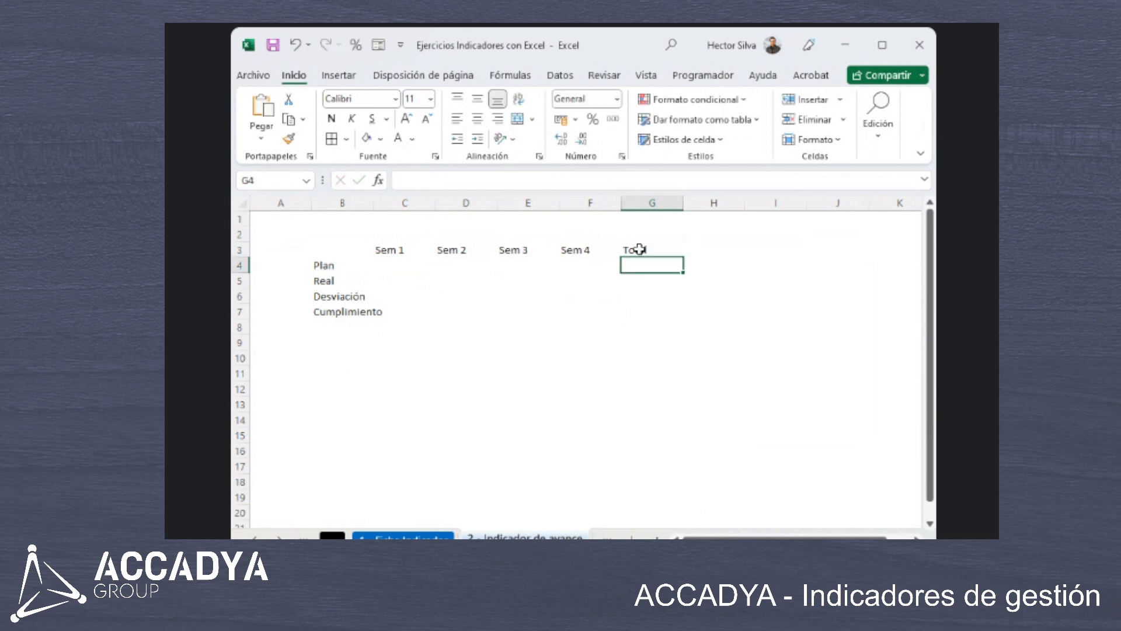
Apply all borders to the indicator table's headings, labels and data cells, and center their contents horizontally and vertically.
{"action": "left_click_drag", "start_coordinate": [640, 249], "coordinate": [638, 303]}
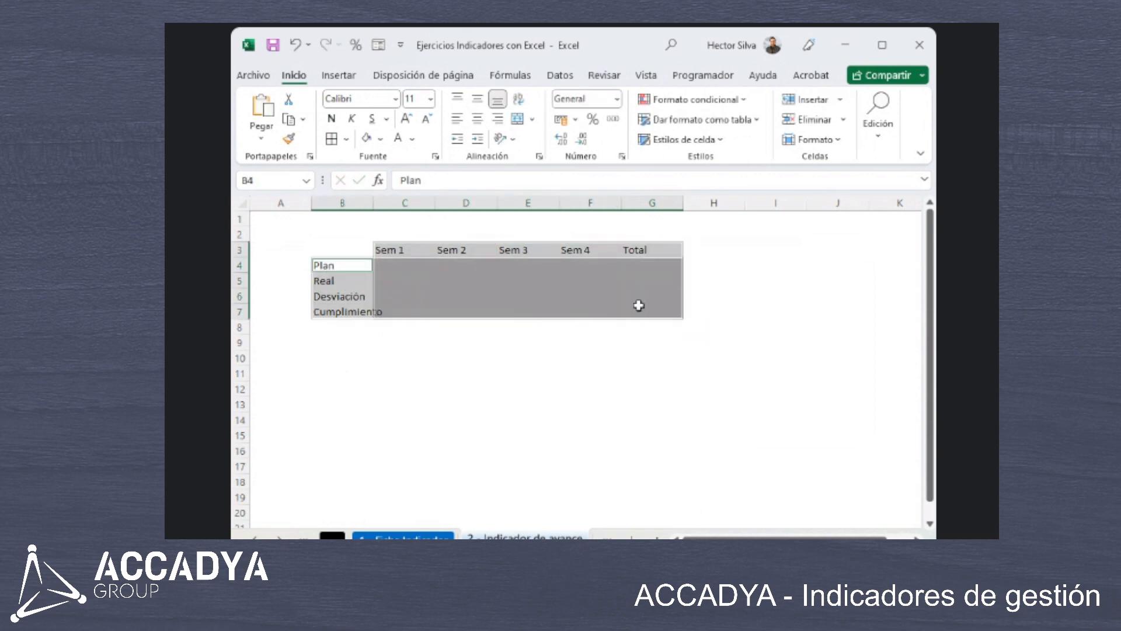
{"action": "left_click", "coordinate": [331, 138]}
{"action": "left_click", "coordinate": [477, 119]}
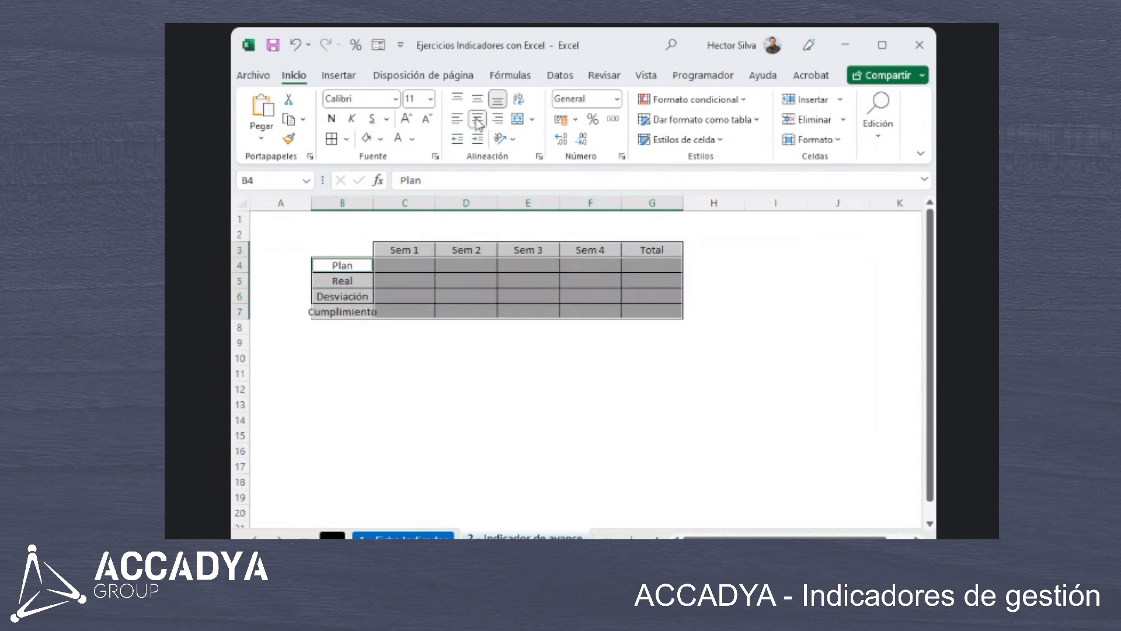
{"action": "left_click", "coordinate": [478, 100]}
Widen column B so the Cumplimiento label fits inside its cell.
{"action": "left_click", "coordinate": [406, 250]}
{"action": "left_click_drag", "start_coordinate": [375, 203], "coordinate": [413, 202]}
{"action": "left_click", "coordinate": [507, 294]}
Fill the heading cells C3:G3 with blue and make their text bold and white.
{"action": "left_click_drag", "start_coordinate": [444, 250], "coordinate": [681, 248]}
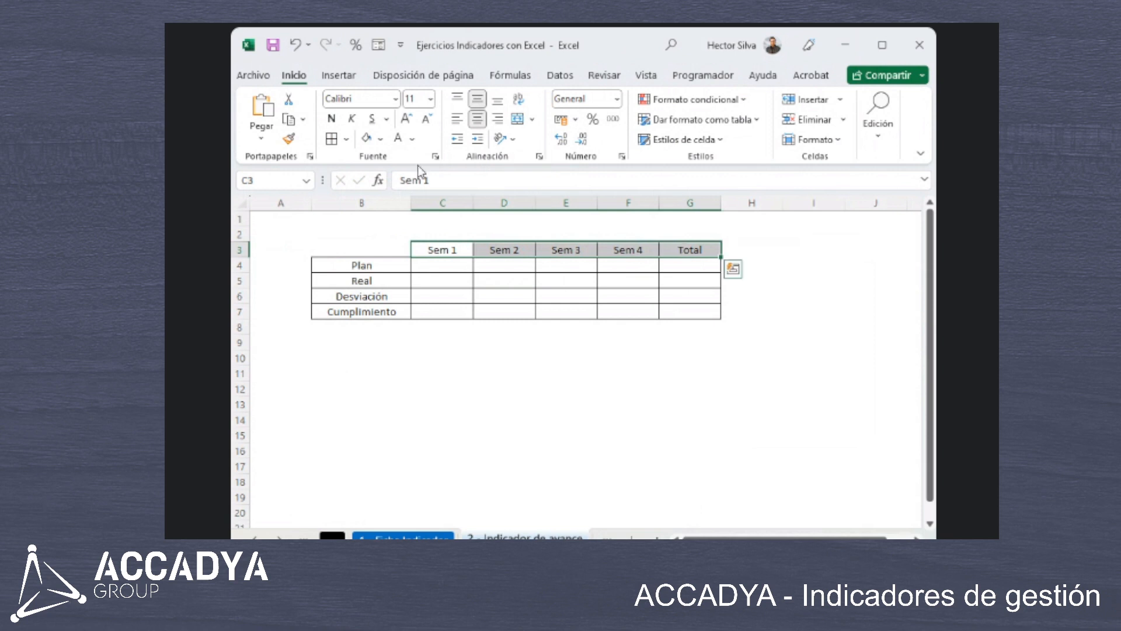
{"action": "left_click", "coordinate": [381, 139]}
{"action": "left_click", "coordinate": [456, 285]}
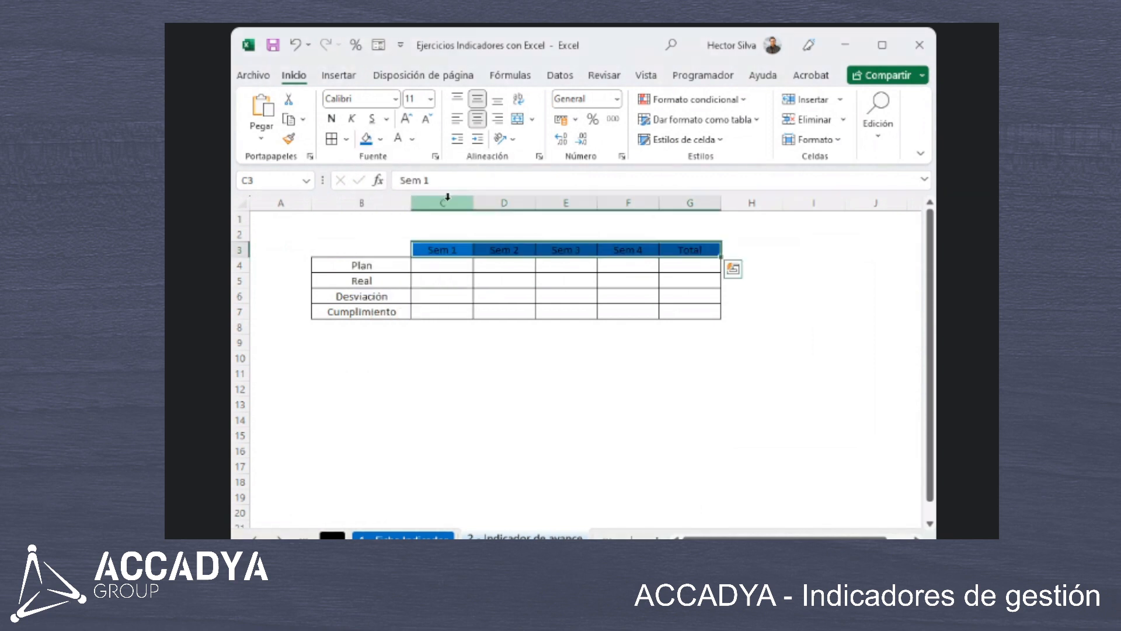
{"action": "left_click", "coordinate": [331, 119]}
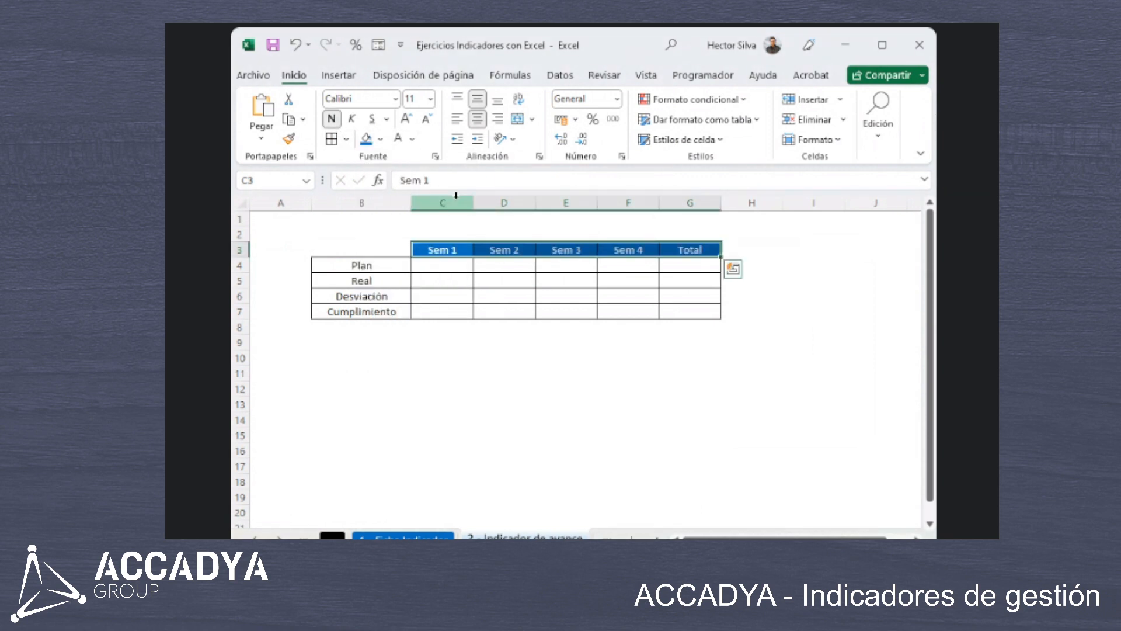
{"action": "left_click", "coordinate": [409, 342]}
Fill the Total column's data cells G4:G7 with light green.
{"action": "left_click", "coordinate": [708, 250]}
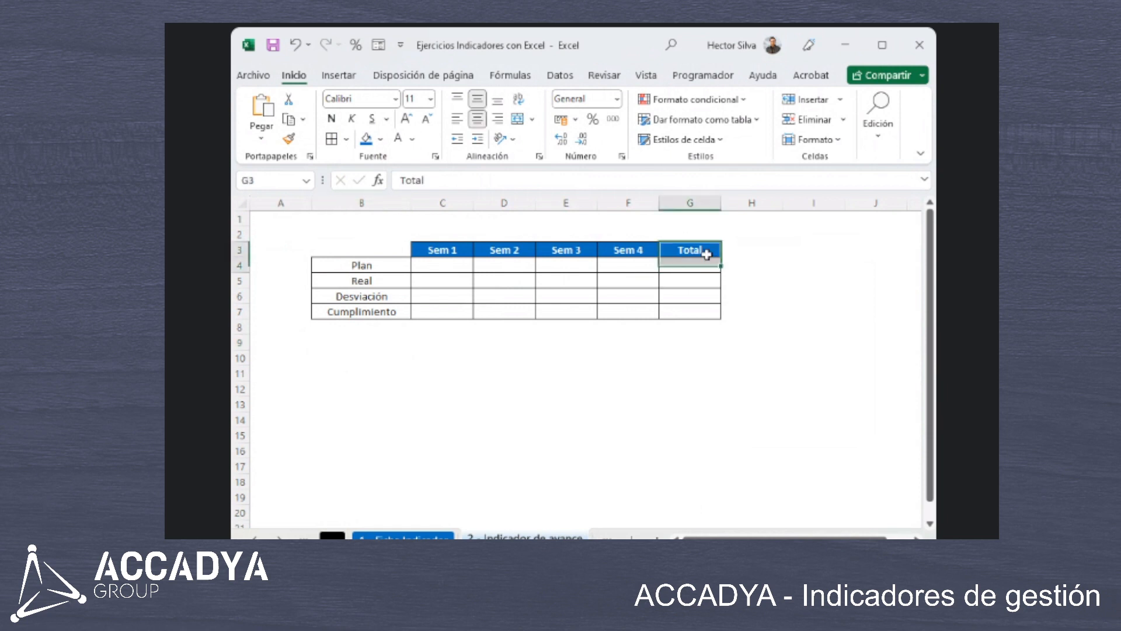
{"action": "left_click_drag", "start_coordinate": [703, 268], "coordinate": [698, 306]}
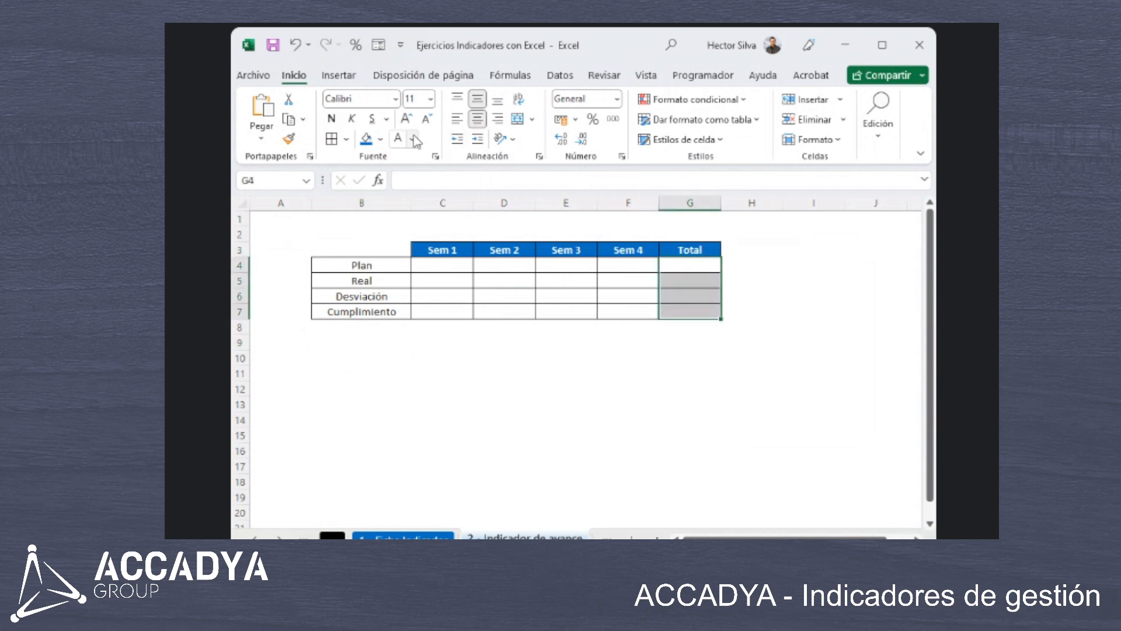
{"action": "left_click", "coordinate": [380, 139]}
{"action": "left_click", "coordinate": [484, 205]}
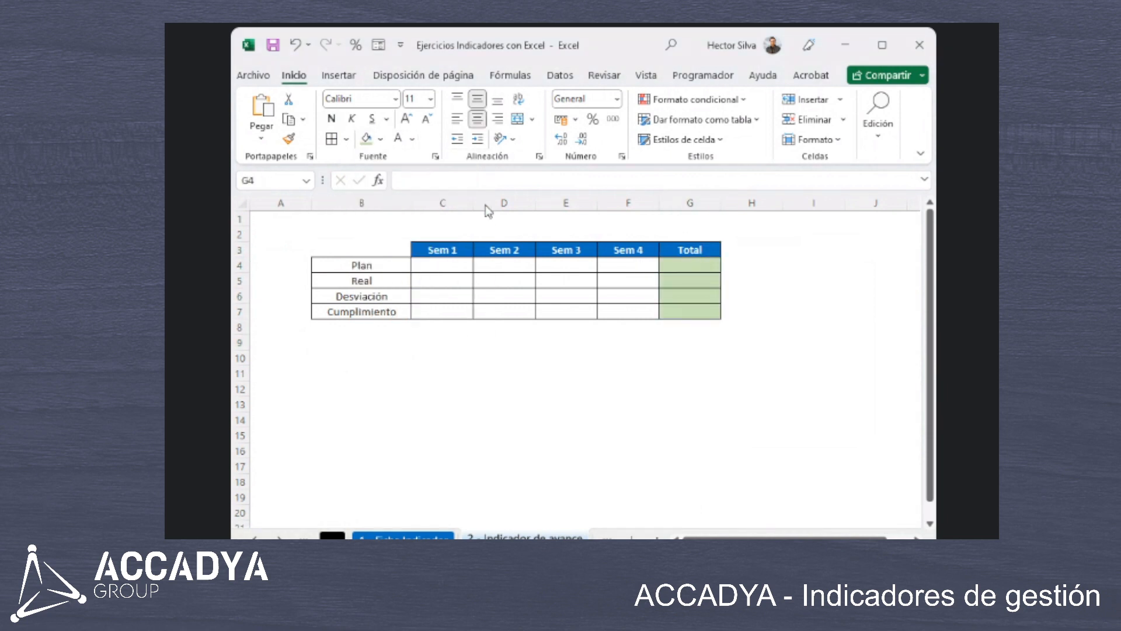
Fill the Desviación row, B6:F6, with the same light green as the Total column.
{"action": "left_click", "coordinate": [390, 300]}
{"action": "left_click_drag", "start_coordinate": [390, 299], "coordinate": [616, 298]}
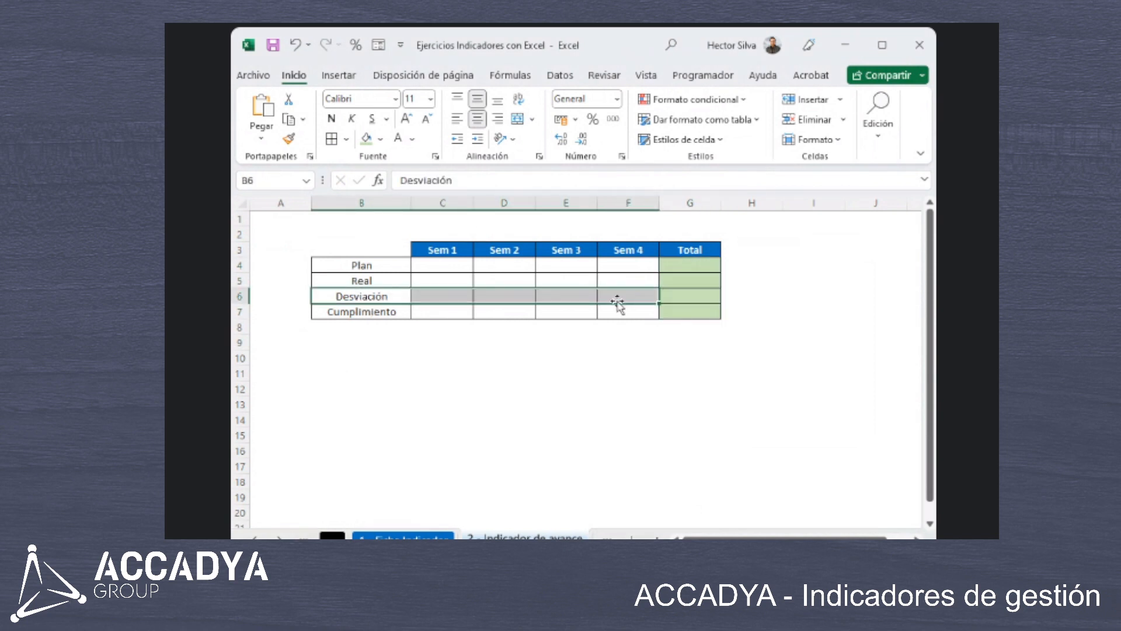
{"action": "left_click", "coordinate": [368, 139]}
Fill the Cumplimiento row, B7:F7, with a light gold theme color.
{"action": "left_click_drag", "start_coordinate": [374, 310], "coordinate": [628, 309]}
{"action": "left_click", "coordinate": [381, 138]}
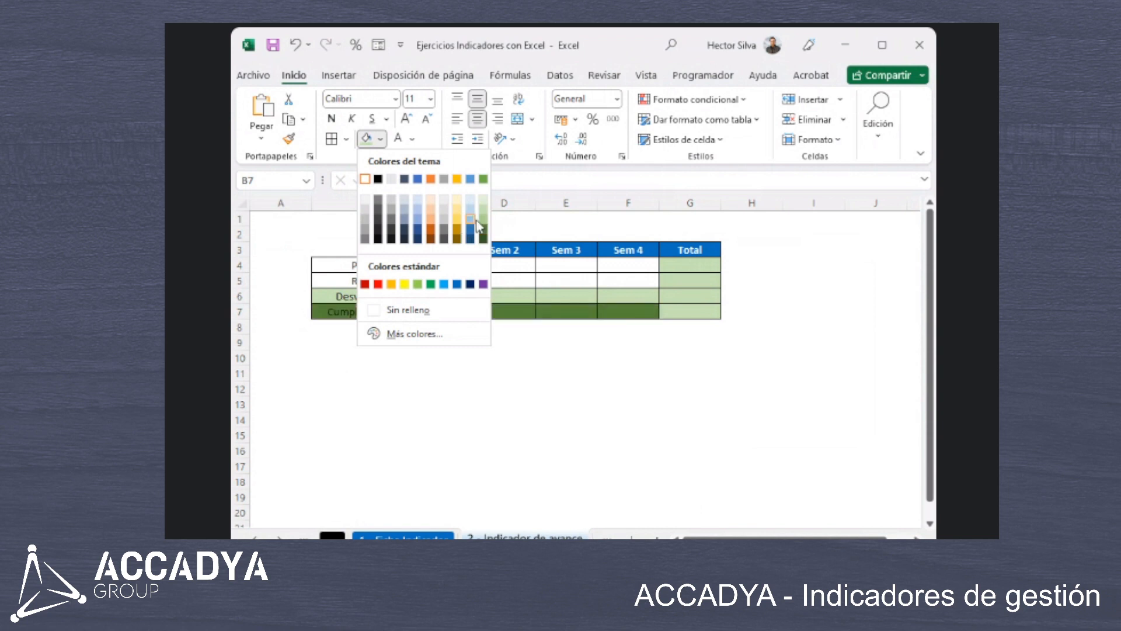
{"action": "left_click", "coordinate": [455, 193]}
Fill the Desviación row, B6:F6, with a light orange theme color.
{"action": "left_click_drag", "start_coordinate": [369, 292], "coordinate": [601, 292]}
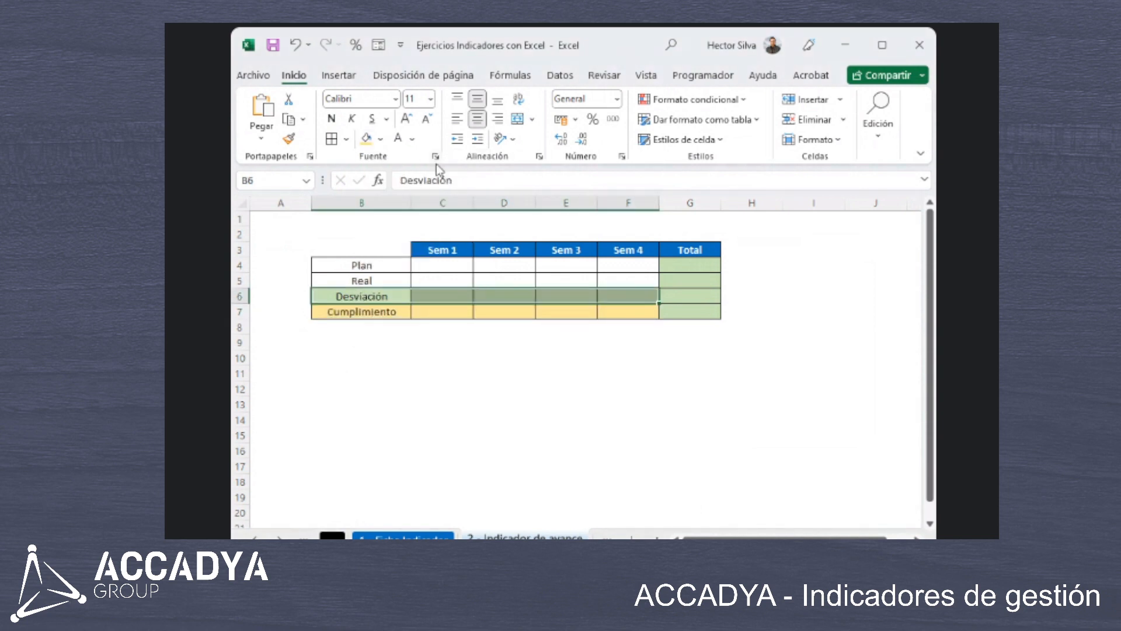
{"action": "left_click", "coordinate": [382, 139]}
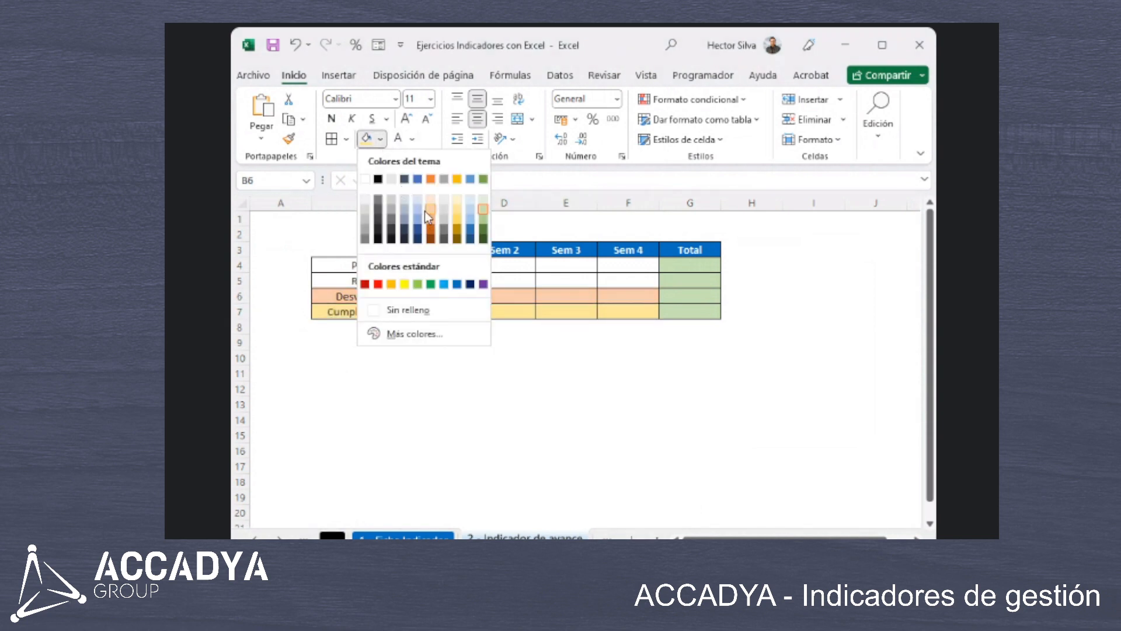
{"action": "left_click", "coordinate": [430, 210]}
{"action": "left_click", "coordinate": [563, 310]}
Make the row labels Plan, Real, Desviación and Cumplimiento in B4:B7 bold.
{"action": "left_click_drag", "start_coordinate": [380, 266], "coordinate": [388, 308]}
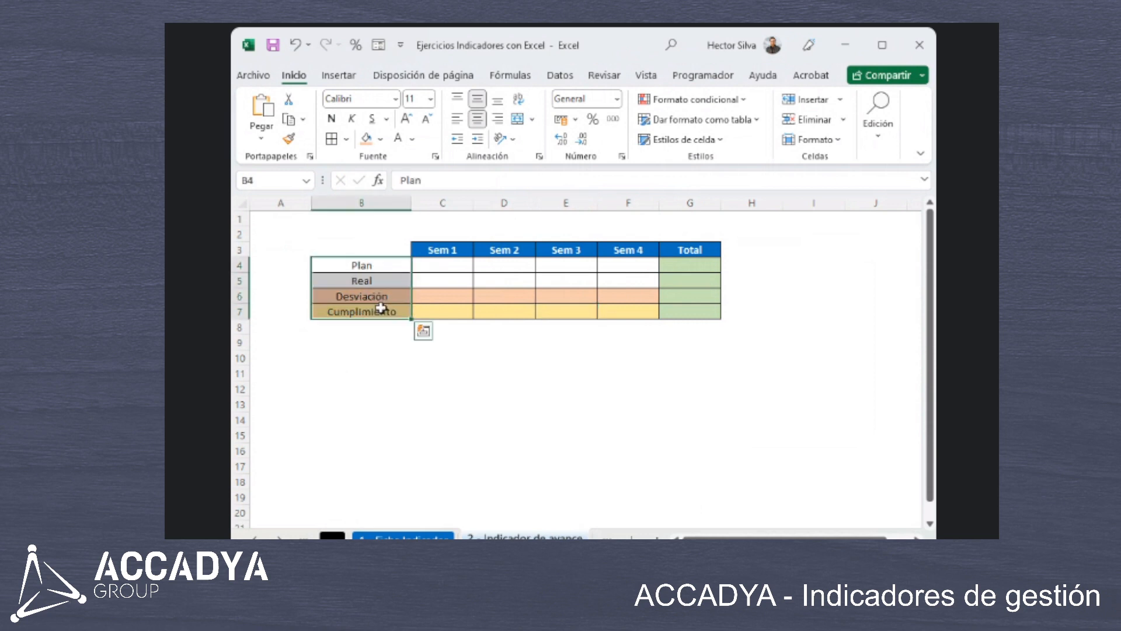
{"action": "key", "text": "ctrl+n"}
{"action": "left_click", "coordinate": [563, 341]}
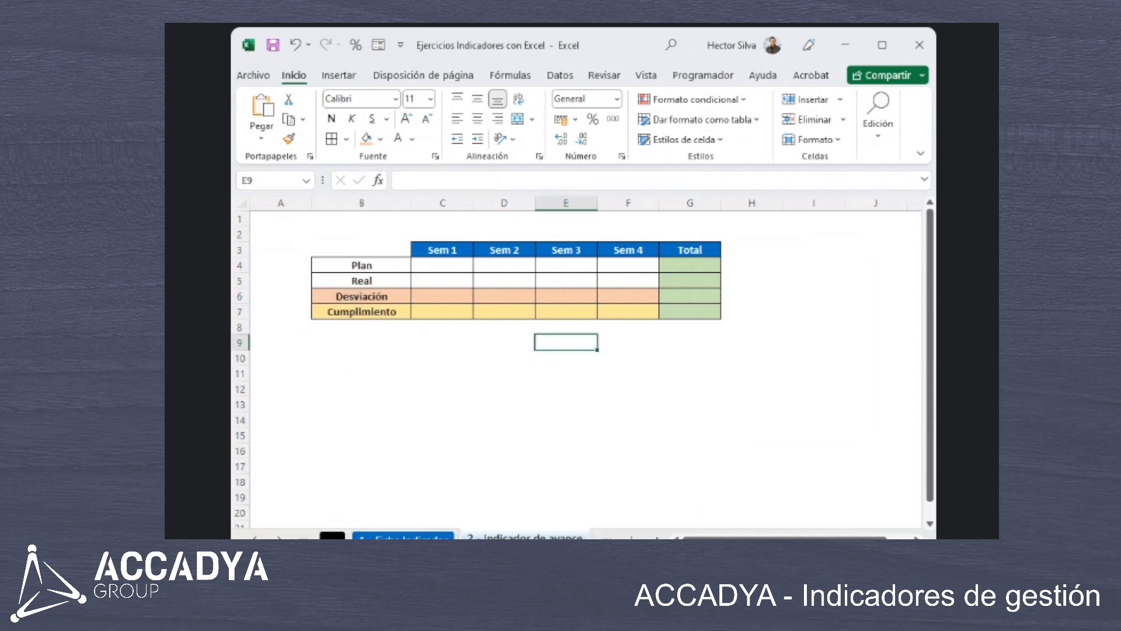
{"action": "key", "text": "alt+Tab"}
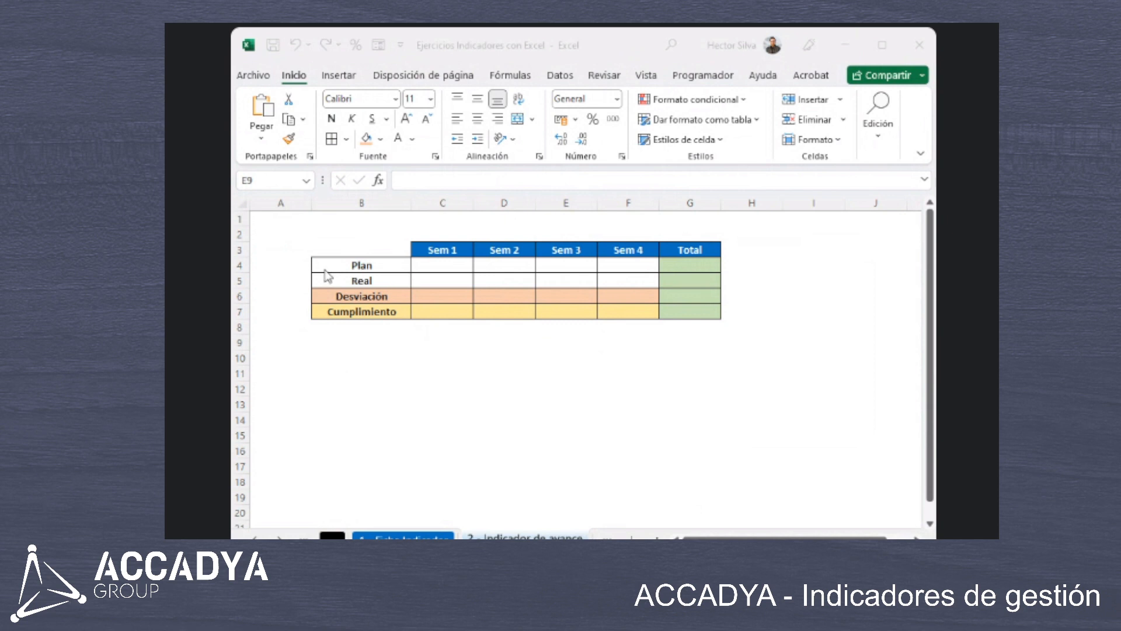
Enter the weekly Plan values 30, 24, 18 and 28 in cells C4 through F4.
{"action": "left_click", "coordinate": [444, 268]}
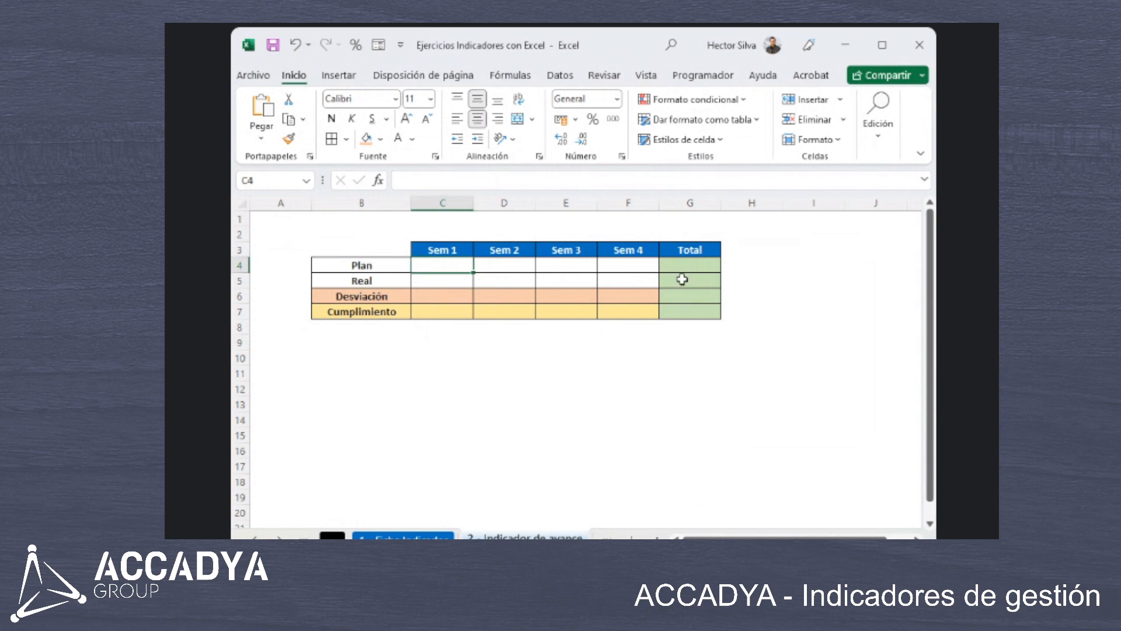
{"action": "type", "text": "30"}
{"action": "key", "text": "Tab"}
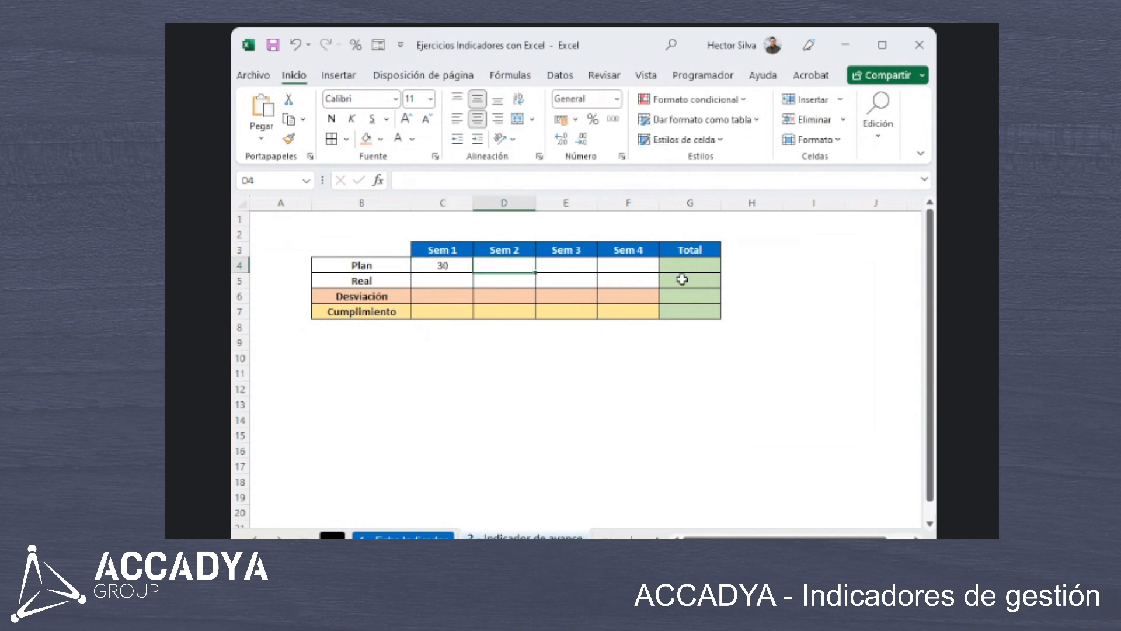
{"action": "type", "text": "24"}
{"action": "key", "text": "Tab"}
{"action": "type", "text": "18"}
{"action": "key", "text": "Tab"}
{"action": "type", "text": "28"}
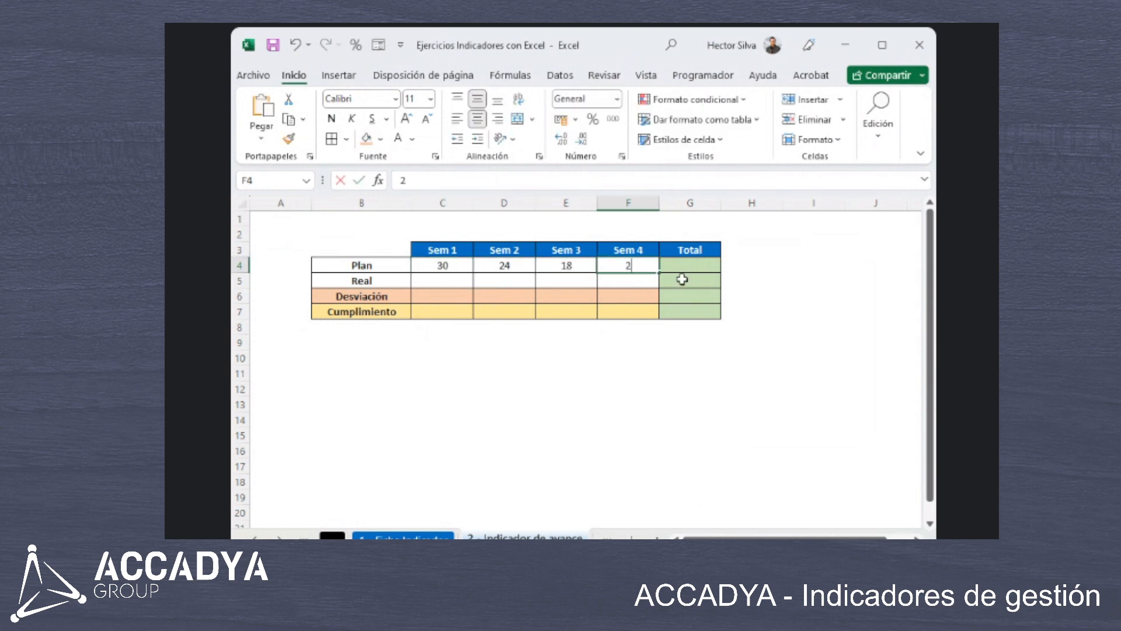
{"action": "key", "text": "Tab"}
{"action": "key", "text": "Return"}
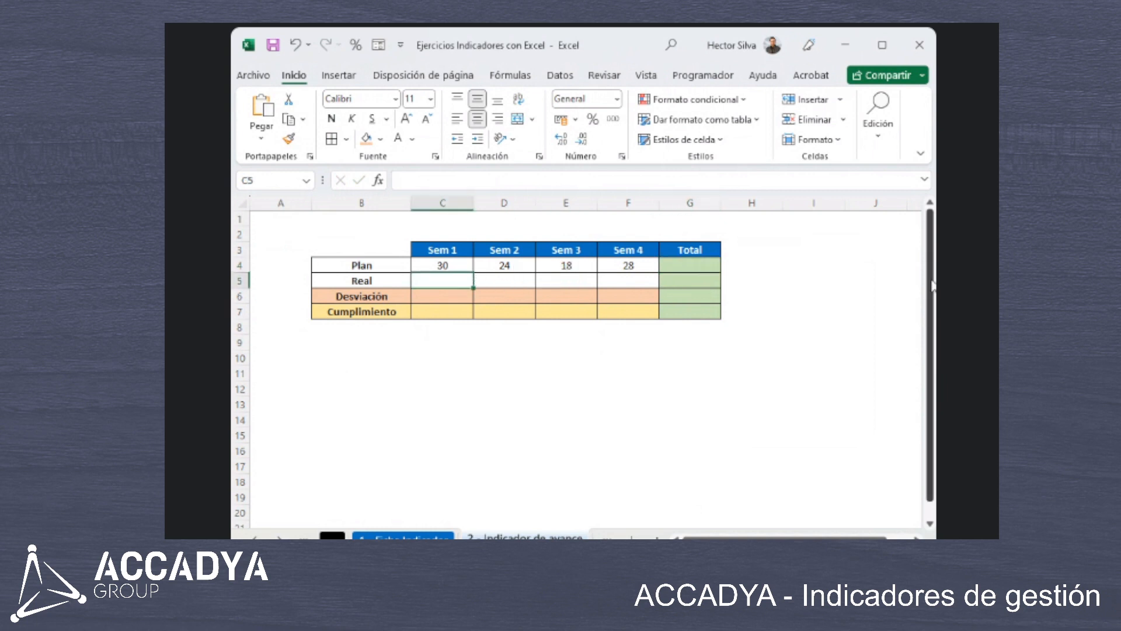
Enter the weekly Real values 15, 20, 12 and 14 in cells C5 through F5.
{"action": "type", "text": "15"}
{"action": "key", "text": "Tab"}
{"action": "type", "text": "20"}
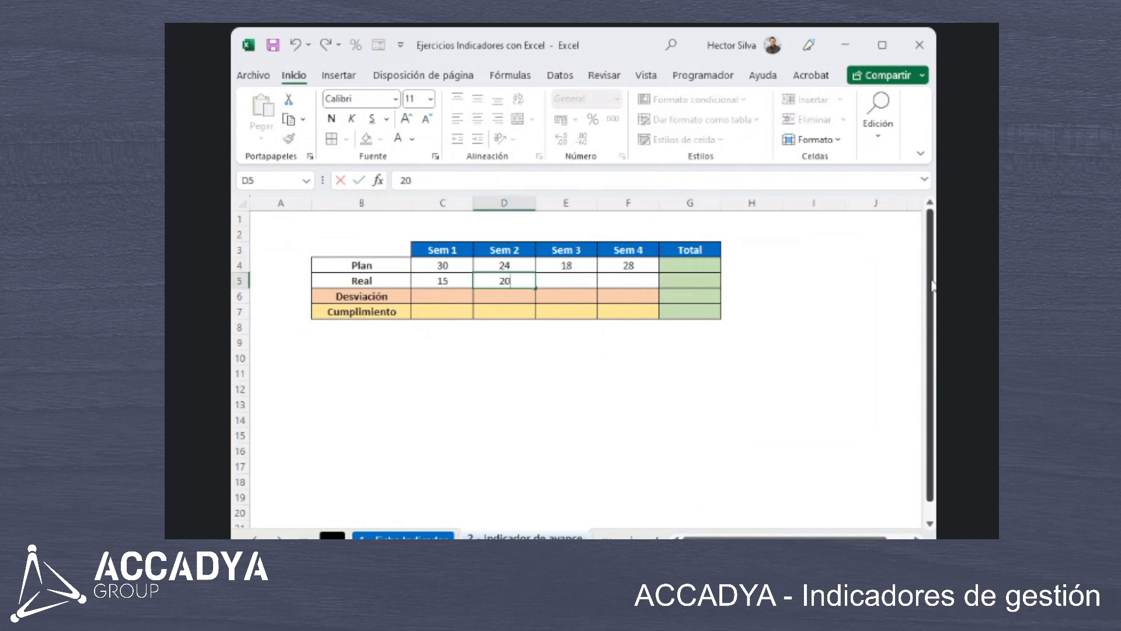
{"action": "key", "text": "Tab"}
{"action": "type", "text": "12"}
{"action": "key", "text": "Tab"}
{"action": "type", "text": "1"}
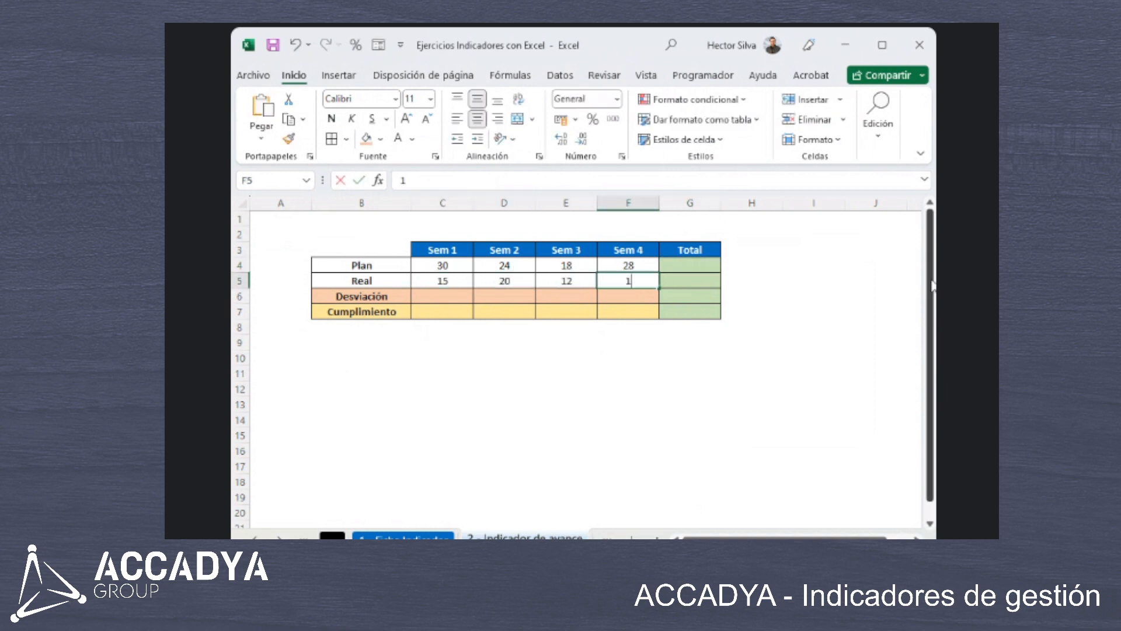
{"action": "type", "text": "4"}
{"action": "key", "text": "Tab"}
{"action": "key", "text": "Up"}
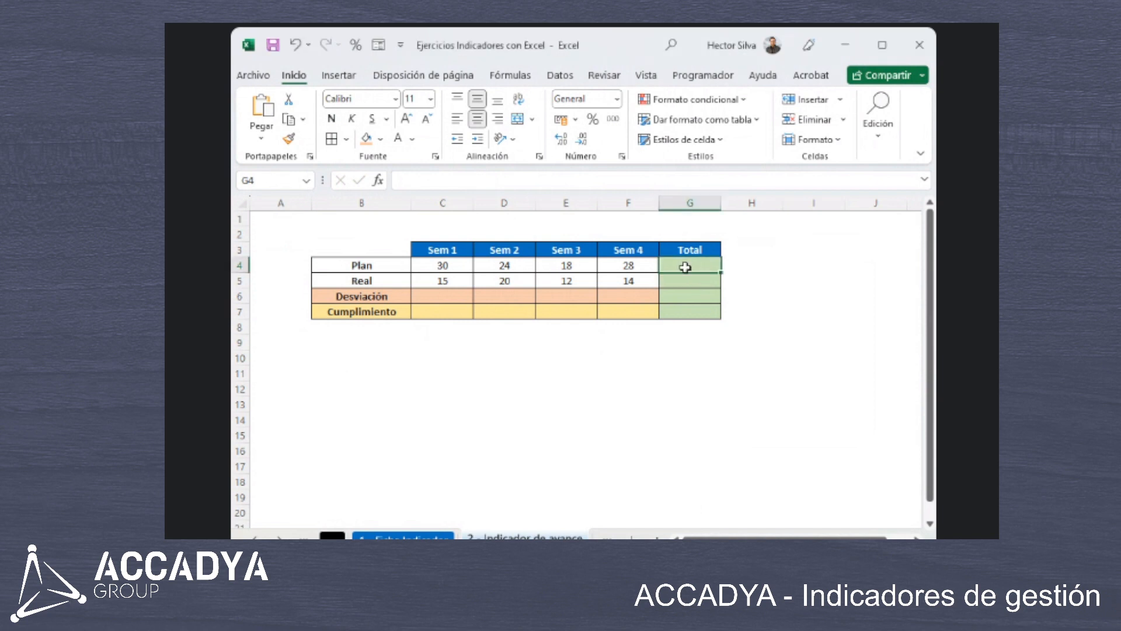
{"action": "type", "text": "+"}
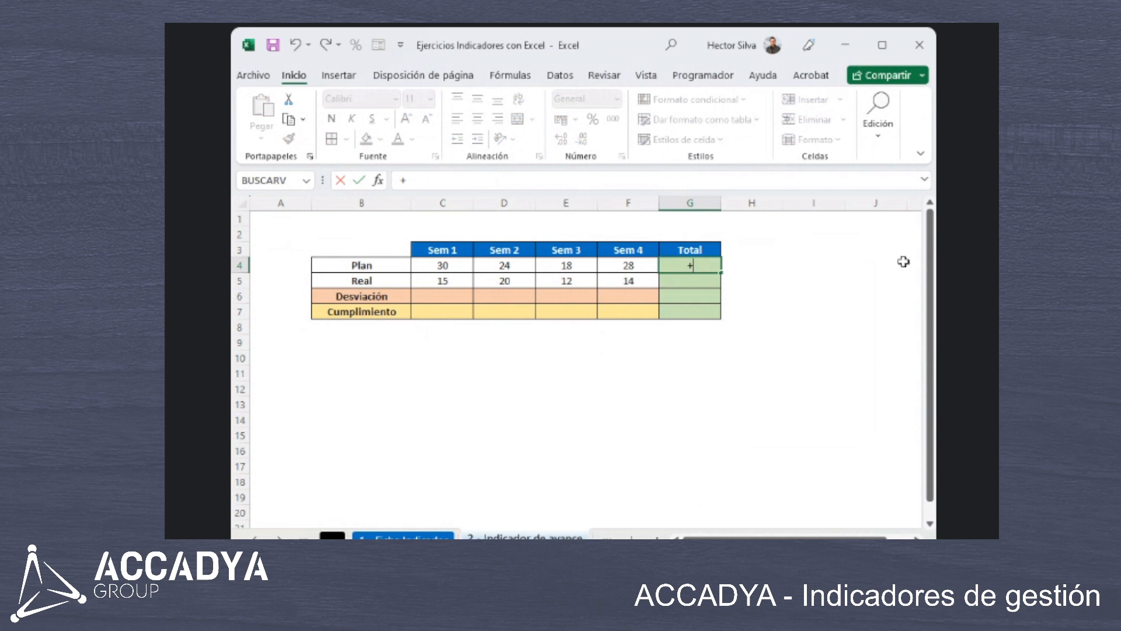
{"action": "key", "text": "Escape"}
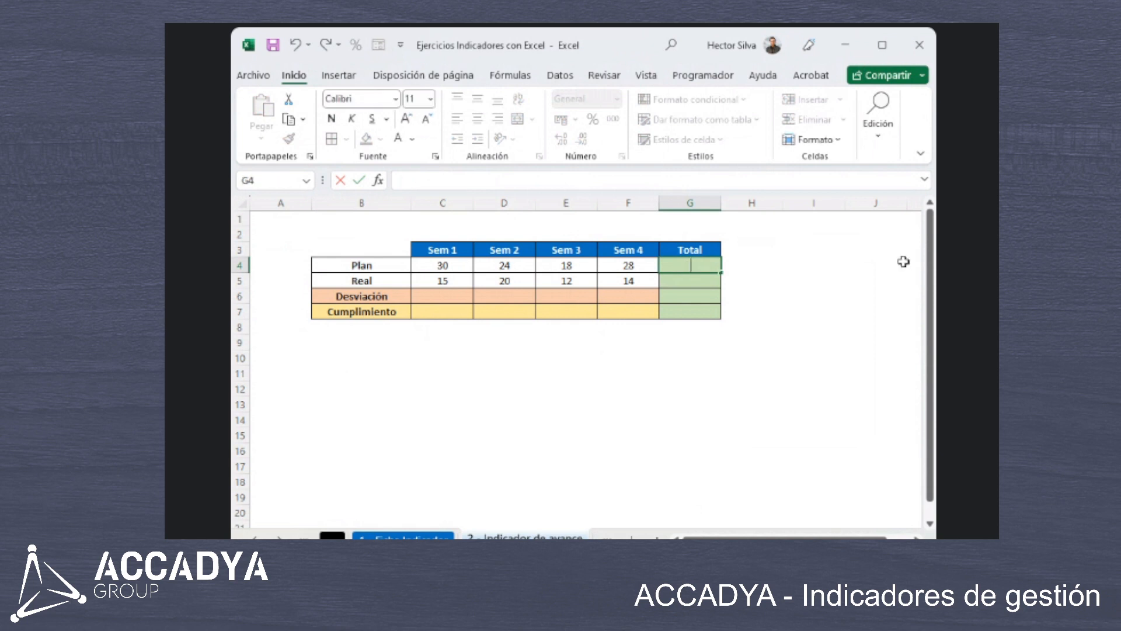
{"action": "type", "text": "+¿"}
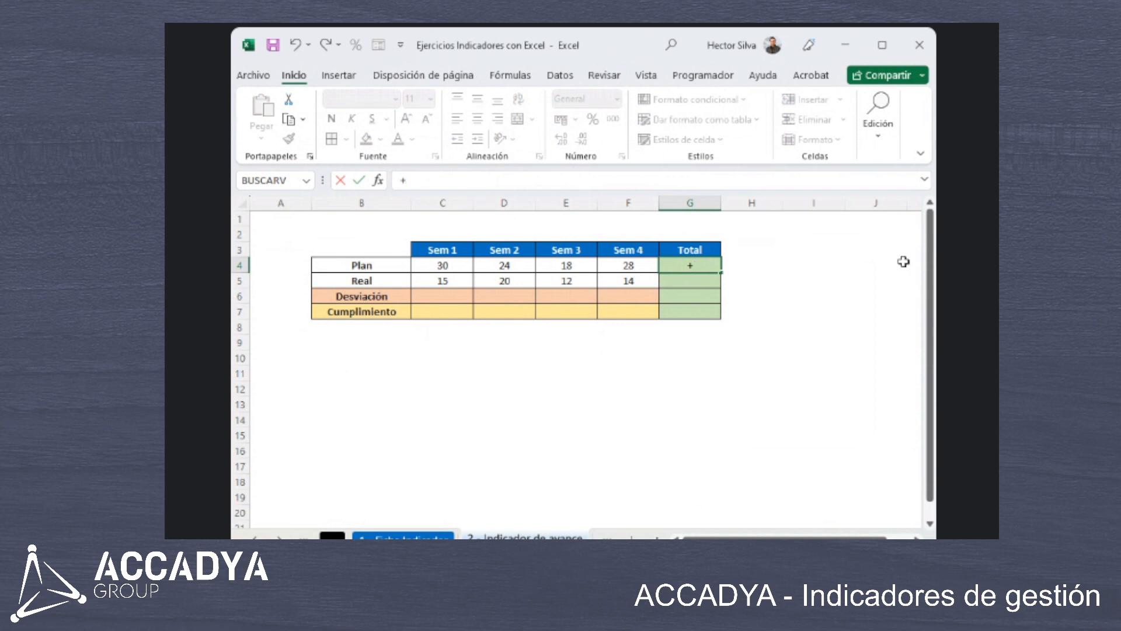
{"action": "key", "text": "BackSpace"}
{"action": "type", "text": "="}
{"action": "key", "text": "BackSpace"}
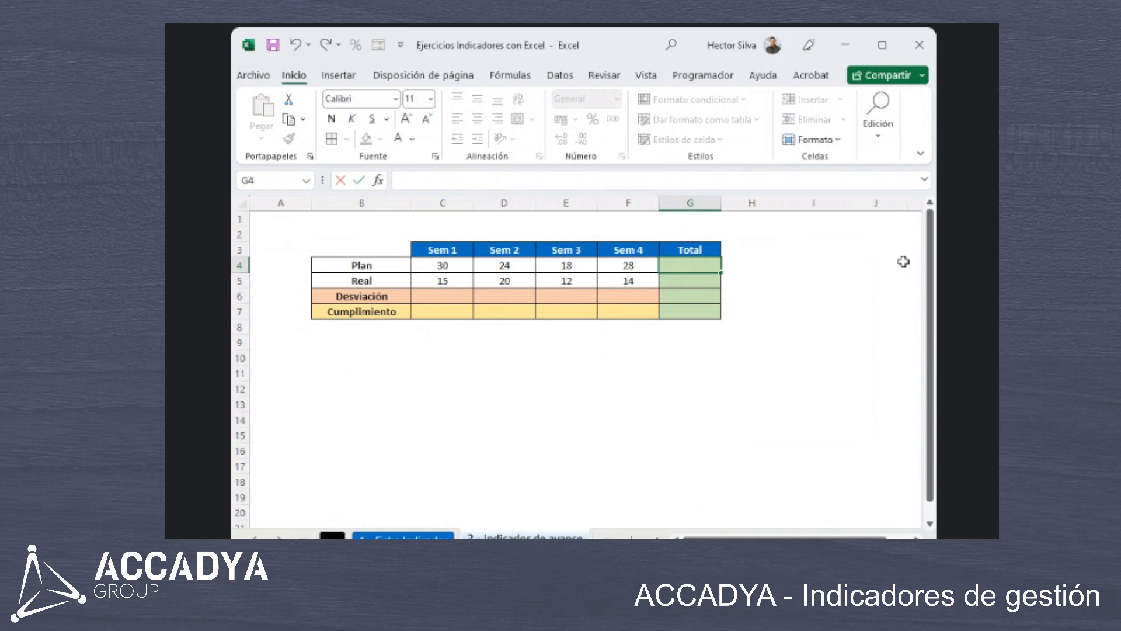
Enter the formula +SUMA(C4:F4) in cell G4 to total the Plan row.
{"action": "type", "text": "+S"}
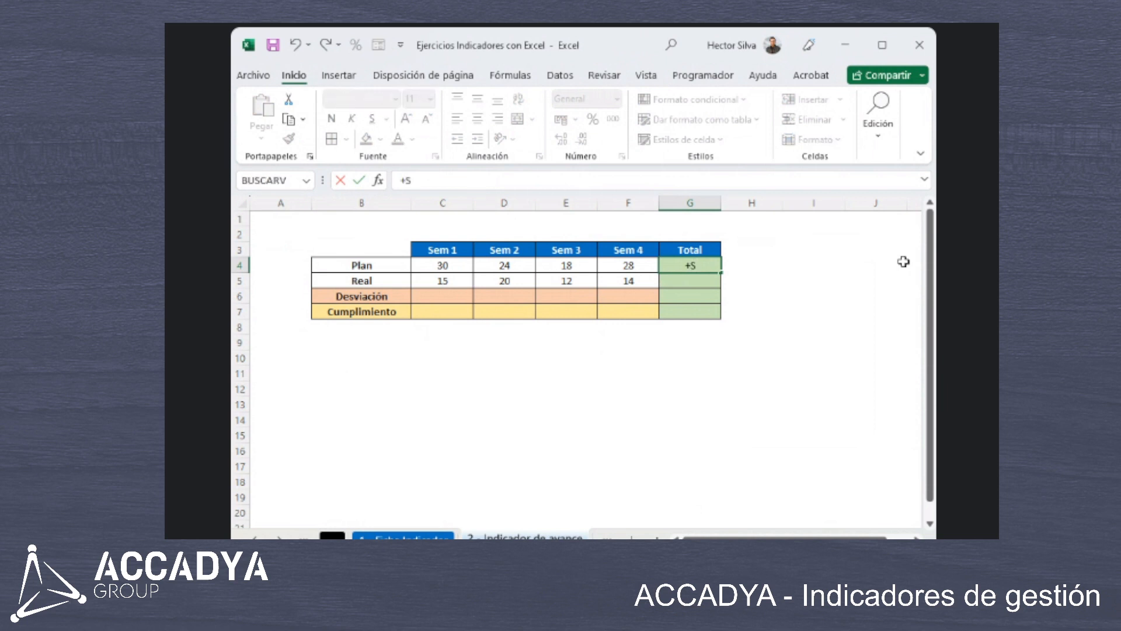
{"action": "type", "text": "UMA("}
{"action": "left_click", "coordinate": [445, 267]}
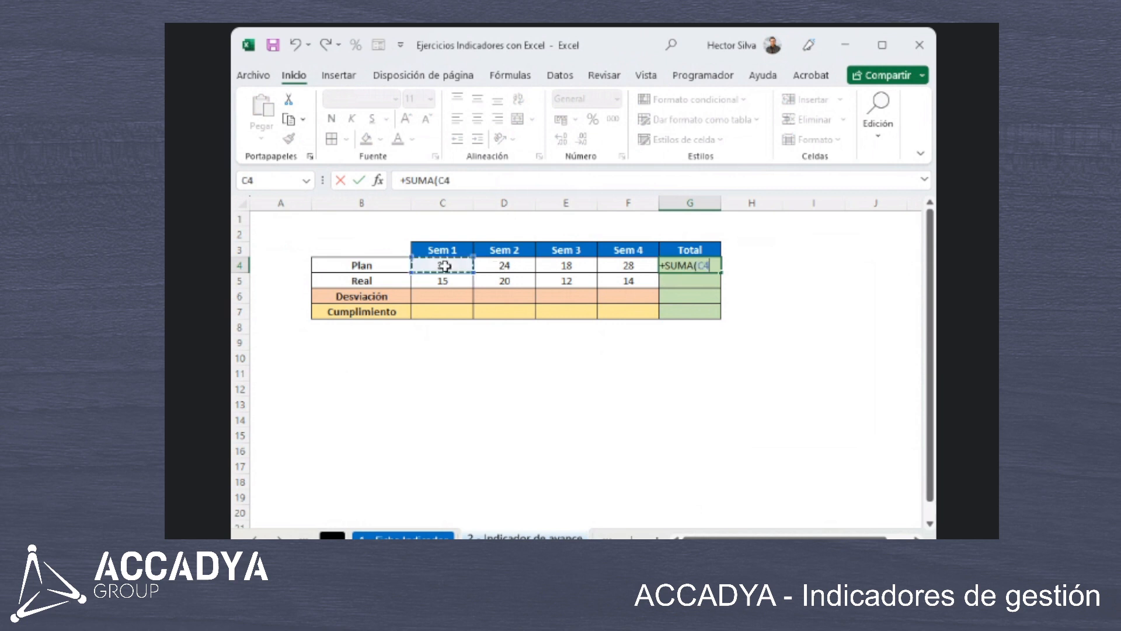
{"action": "left_click_drag", "start_coordinate": [445, 267], "coordinate": [628, 267]}
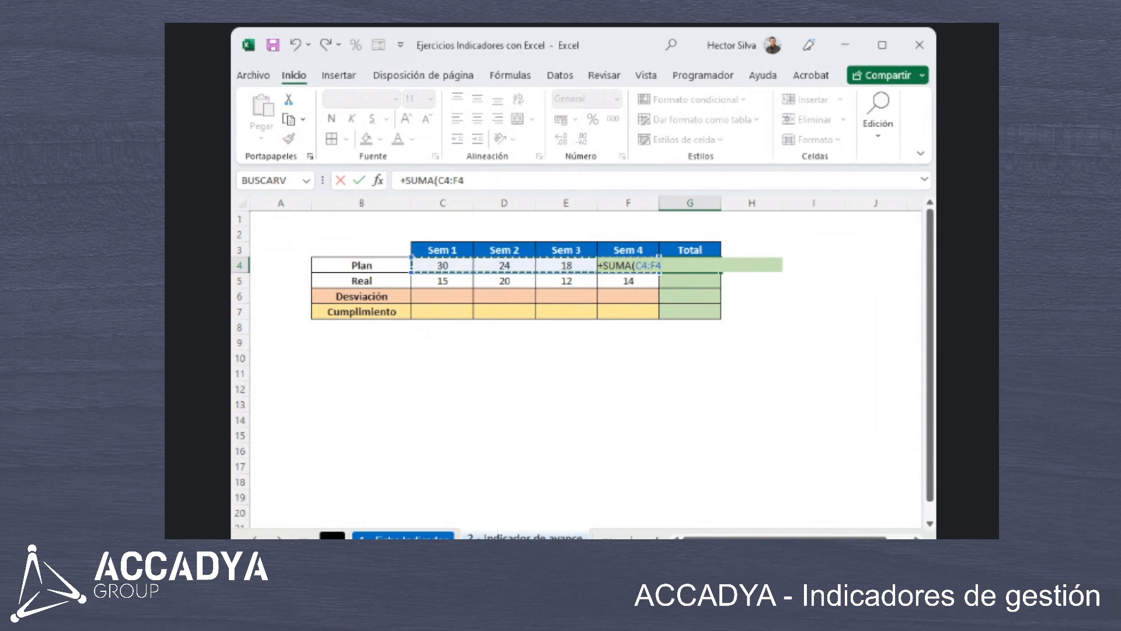
{"action": "type", "text": ")"}
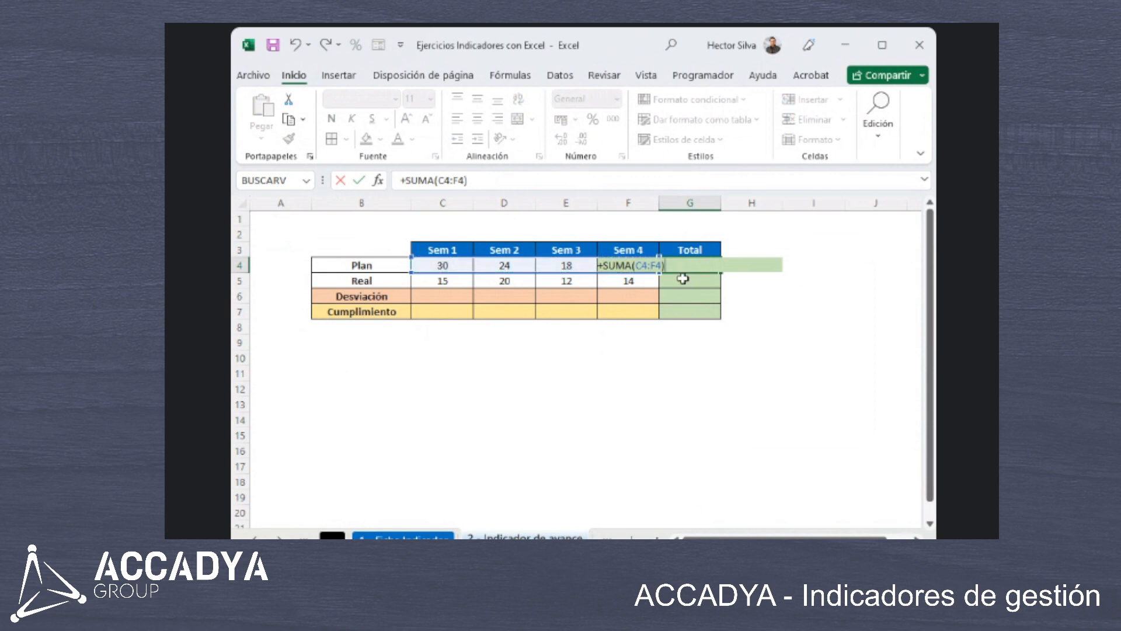
{"action": "key", "text": "Return"}
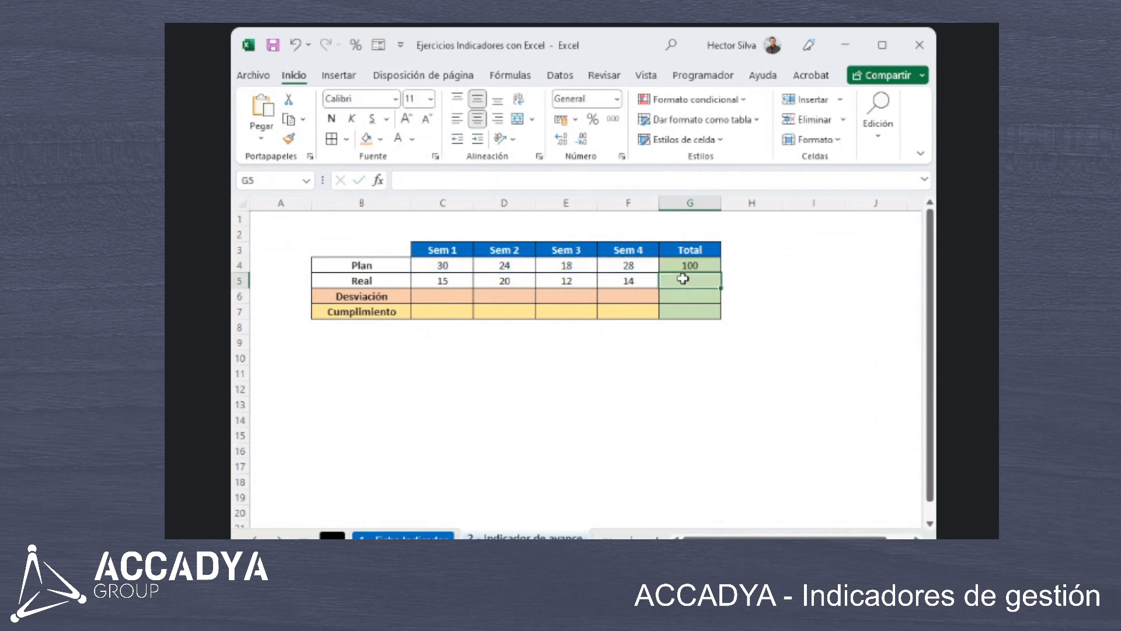
Copy the Plan total formula from G4 and paste it into G5 for the Real row.
{"action": "left_click", "coordinate": [704, 264]}
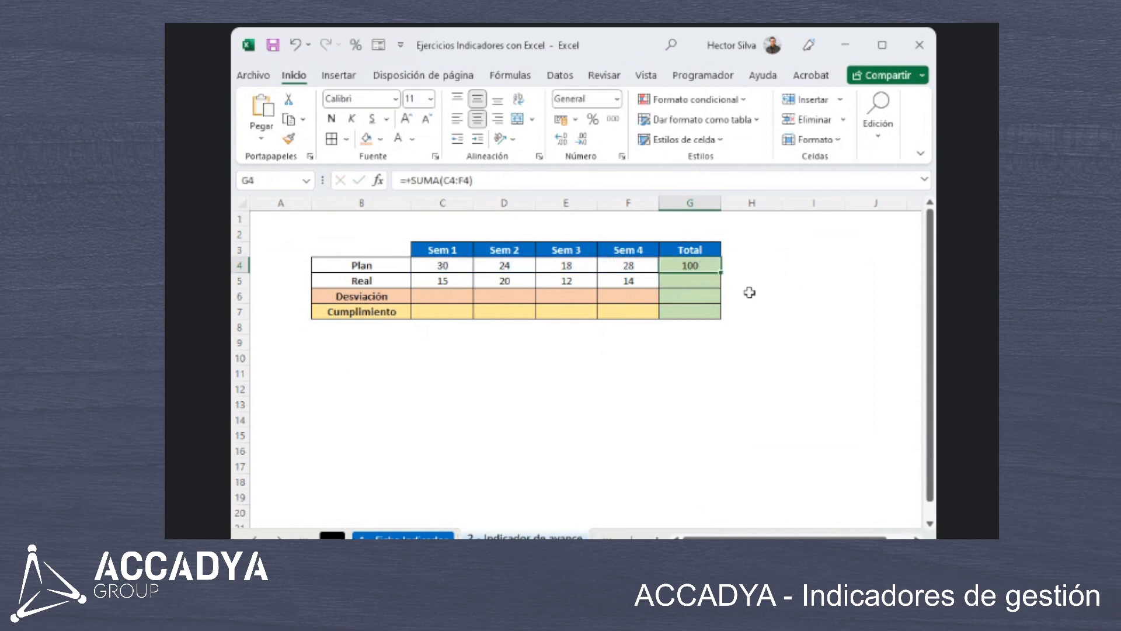
{"action": "right_click", "coordinate": [697, 266]}
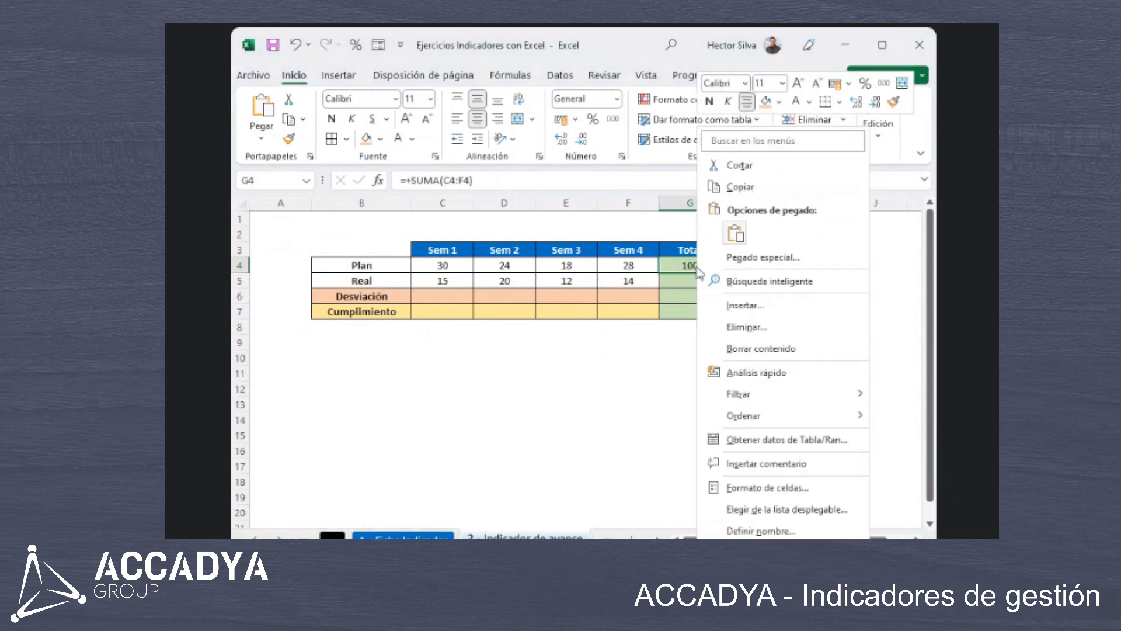
{"action": "left_click", "coordinate": [739, 188]}
{"action": "left_click", "coordinate": [711, 281]}
{"action": "right_click", "coordinate": [712, 281]}
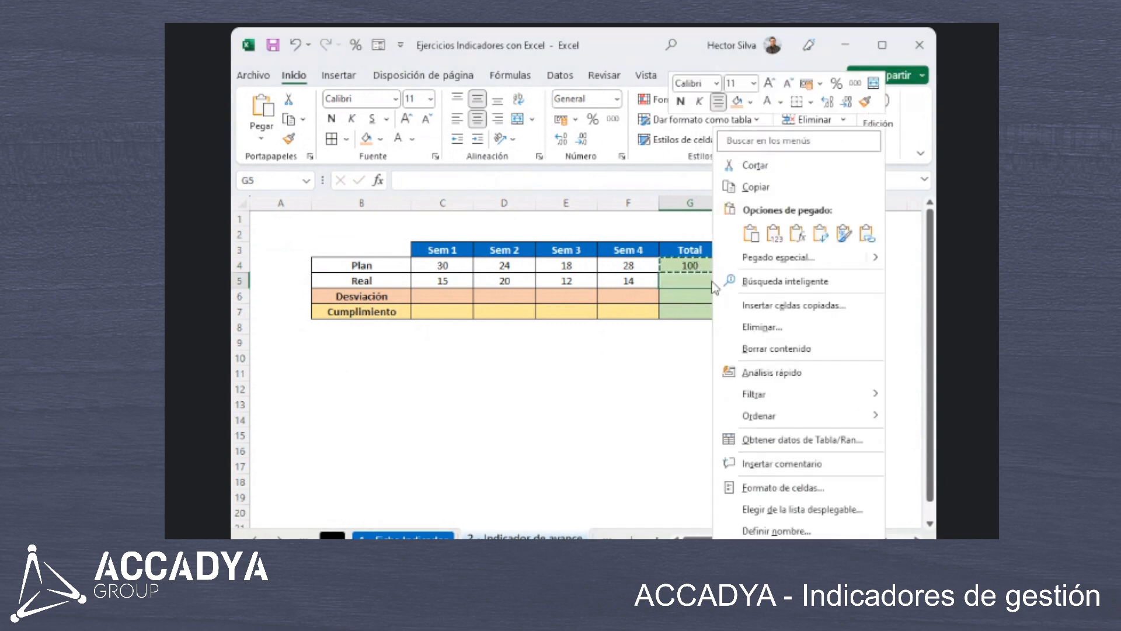
{"action": "left_click", "coordinate": [761, 241]}
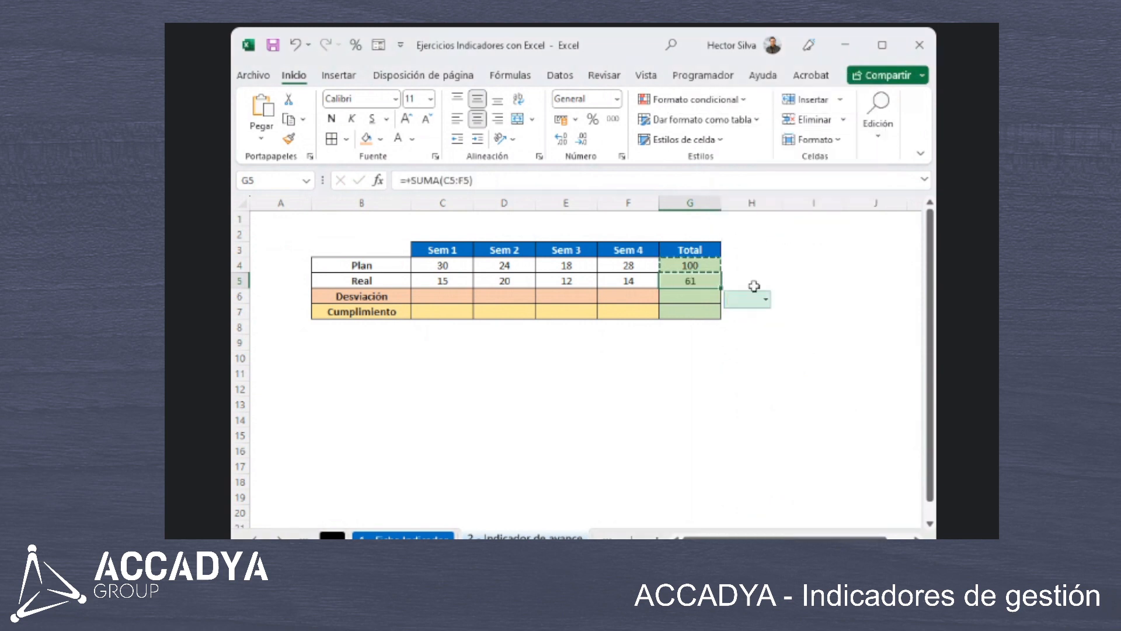
{"action": "left_click", "coordinate": [692, 311]}
{"action": "left_click", "coordinate": [699, 281]}
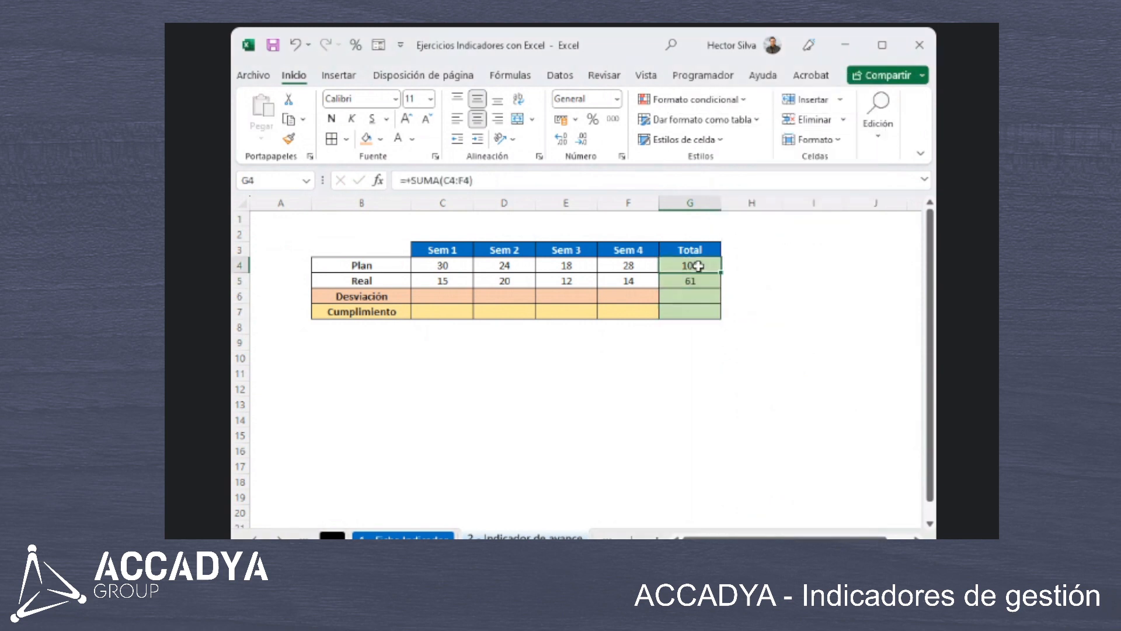
{"action": "left_click", "coordinate": [701, 266]}
Enter the Desviación formula +C5-C4 for Sem 1 in cell C6 and check its references.
{"action": "left_click", "coordinate": [519, 296]}
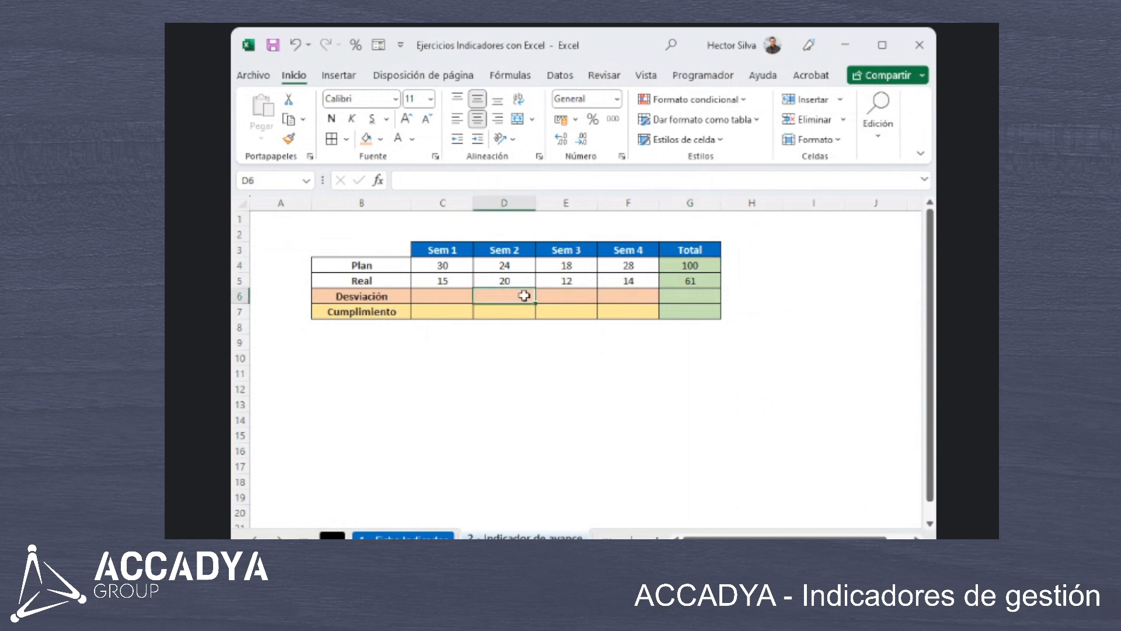
{"action": "left_click", "coordinate": [456, 296]}
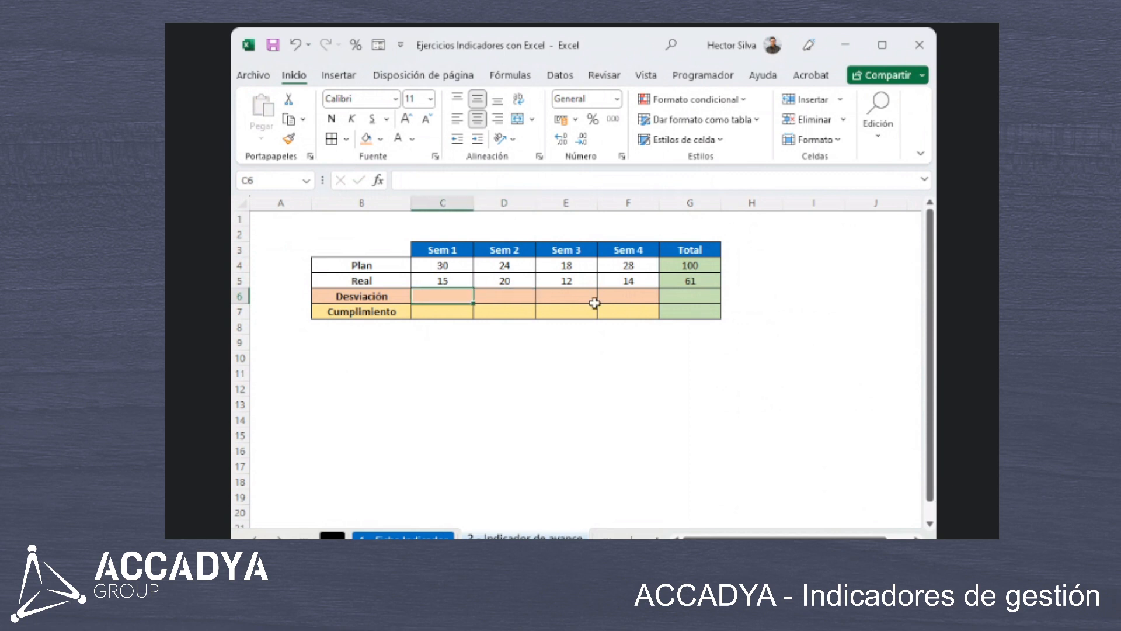
{"action": "type", "text": "+"}
{"action": "key", "text": "Up"}
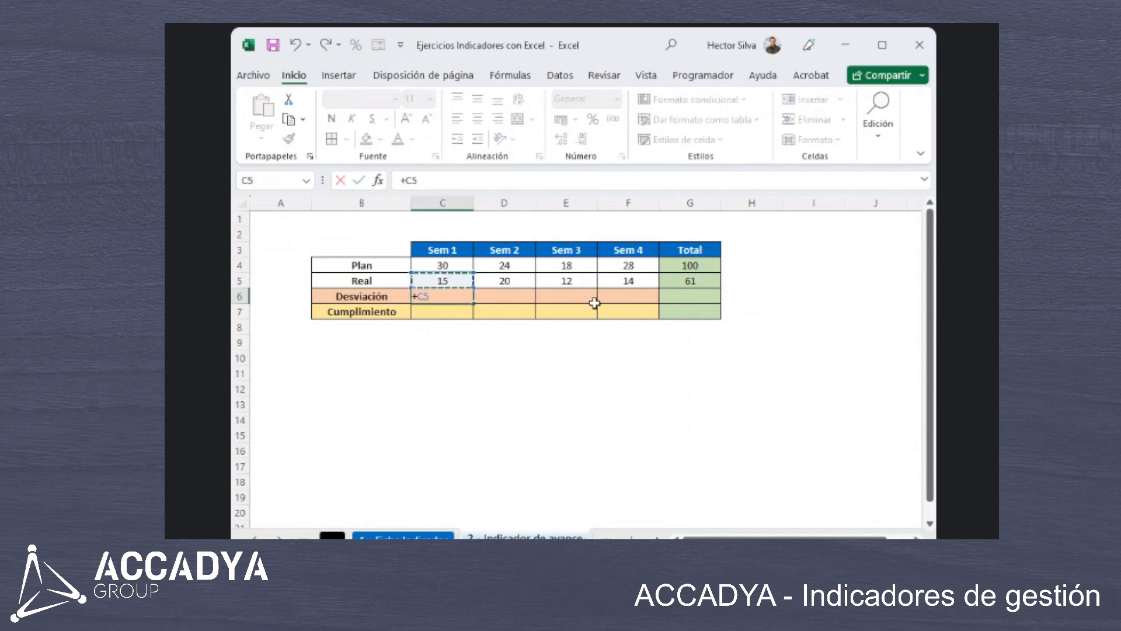
{"action": "type", "text": "-"}
{"action": "key", "text": "Up"}
{"action": "key", "text": "Up"}
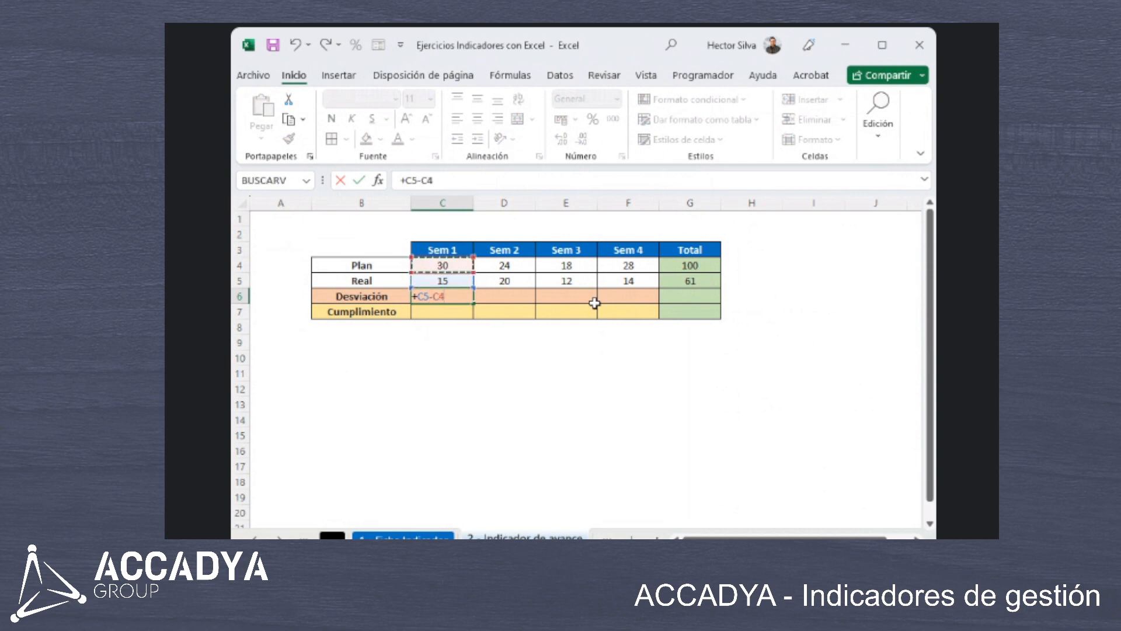
{"action": "key", "text": "ctrl+Return"}
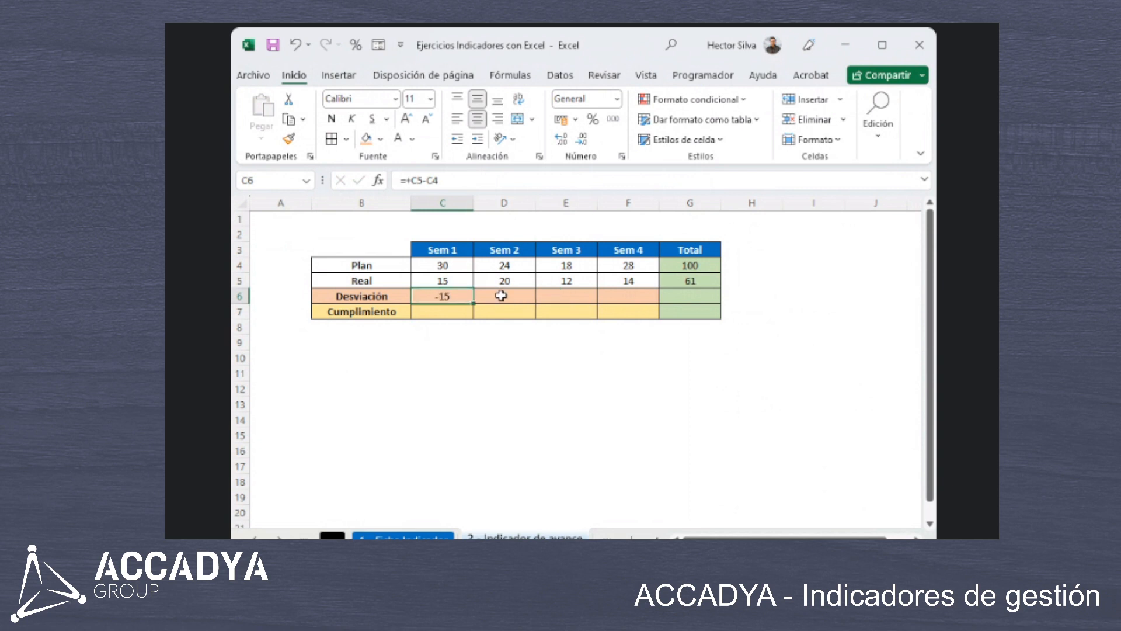
{"action": "double_click", "coordinate": [448, 297]}
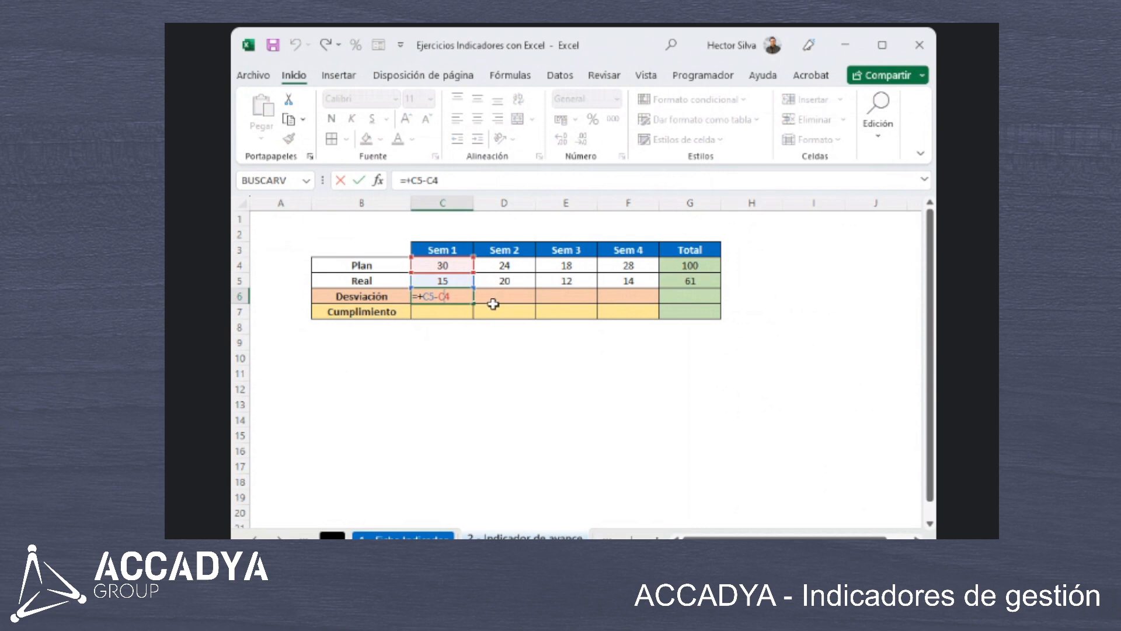
{"action": "key", "text": "ctrl+Return"}
Fill the Desviación formula from C6 across the remaining weeks and the Total column, D6:G6.
{"action": "left_click", "coordinate": [448, 253]}
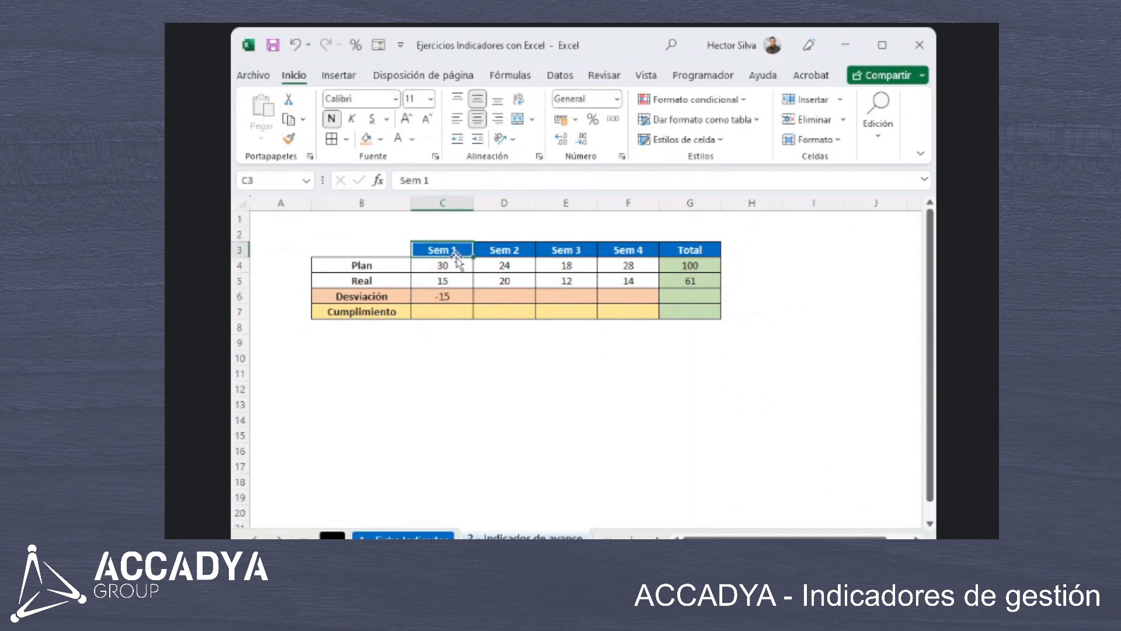
{"action": "left_click", "coordinate": [463, 297]}
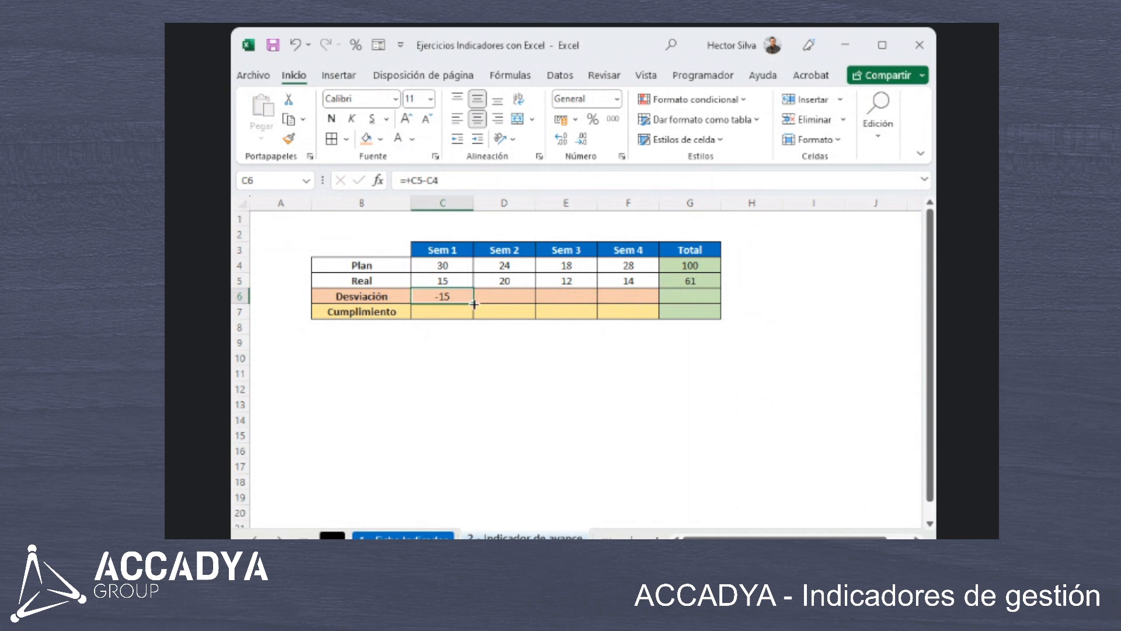
{"action": "left_click_drag", "start_coordinate": [474, 304], "coordinate": [670, 306]}
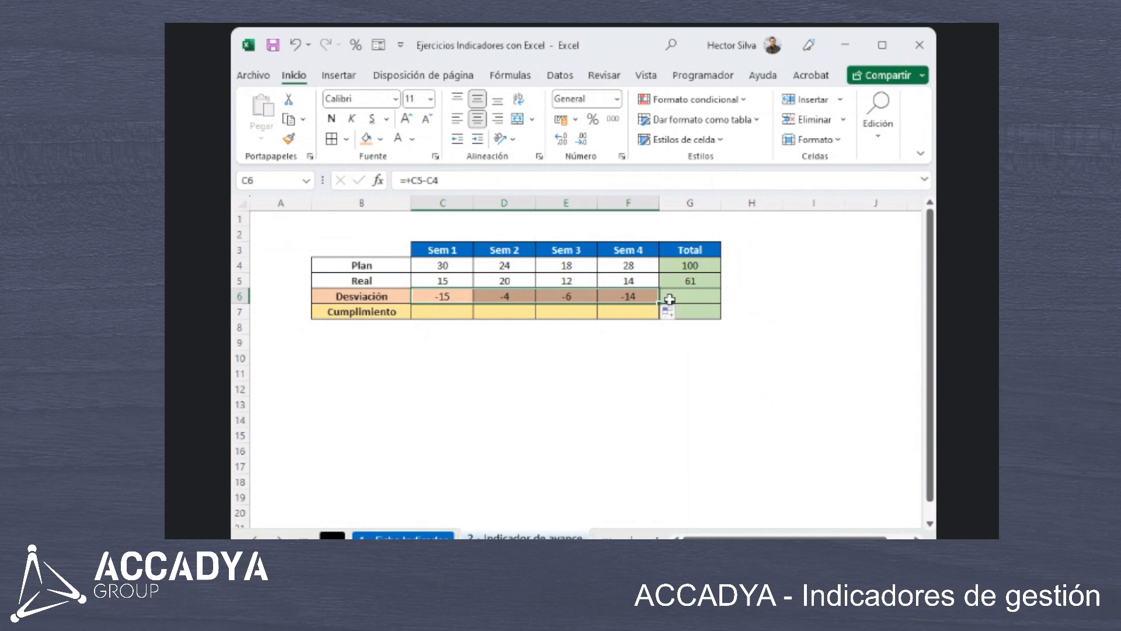
{"action": "left_click", "coordinate": [656, 300]}
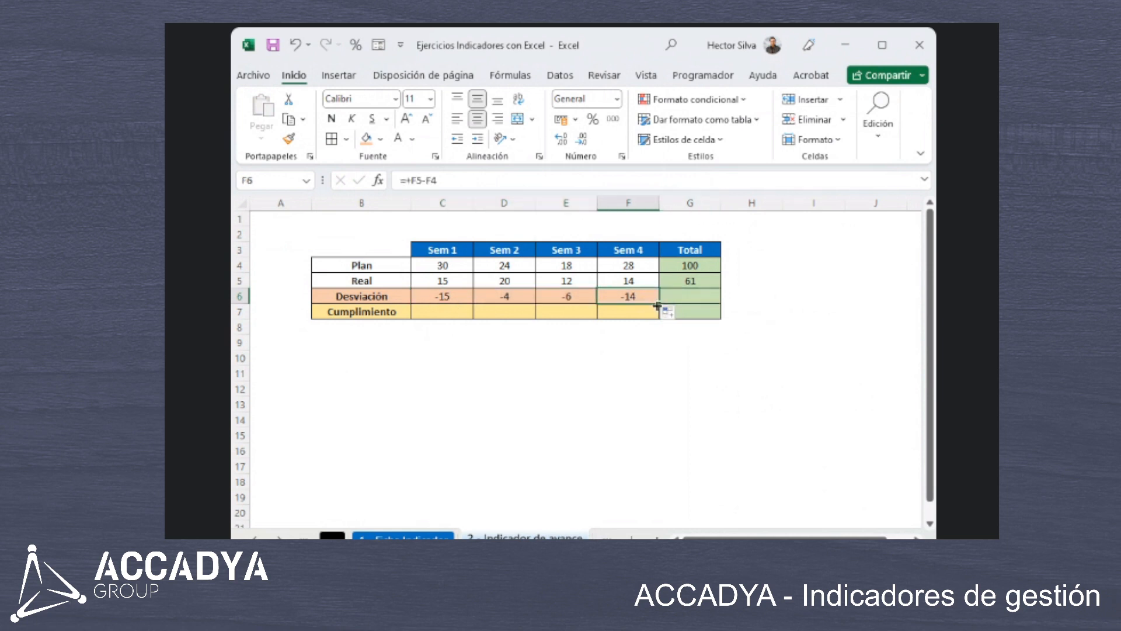
{"action": "left_click_drag", "start_coordinate": [658, 305], "coordinate": [690, 299]}
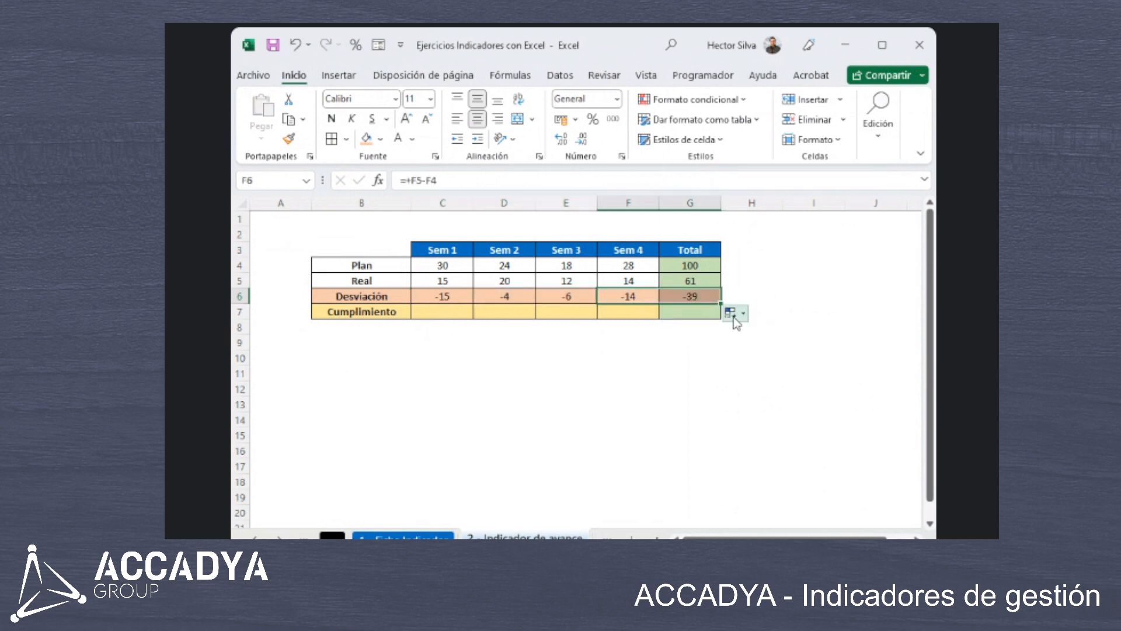
Set the fill into G6 to Rellenar sin formato so the Total column keeps its green color.
{"action": "left_click", "coordinate": [710, 278]}
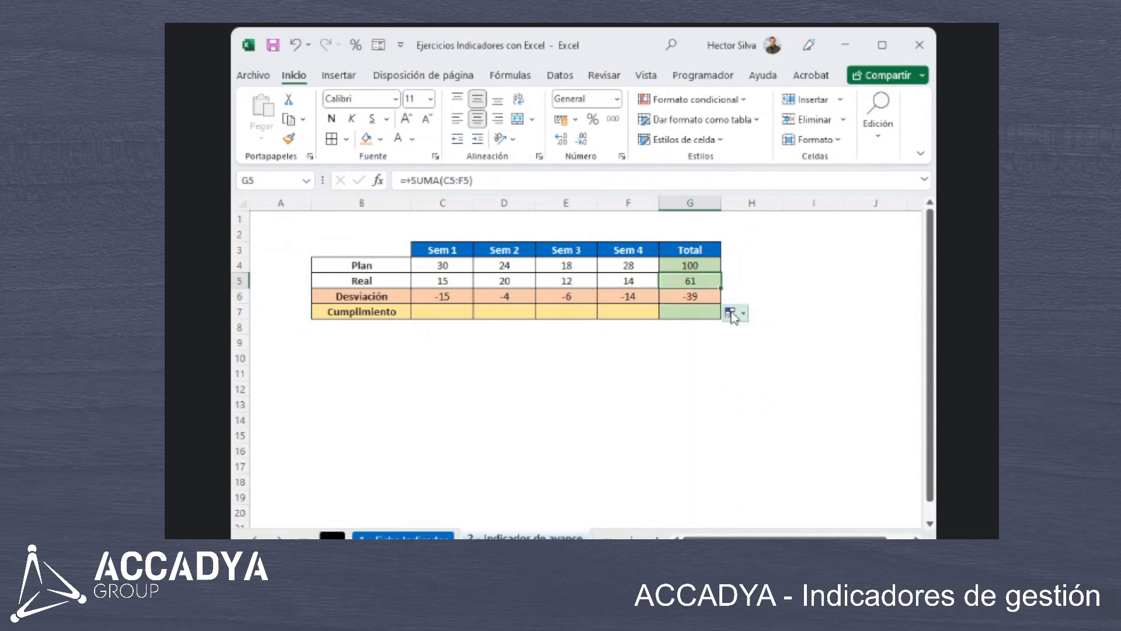
{"action": "left_click", "coordinate": [720, 299]}
{"action": "left_click", "coordinate": [731, 314]}
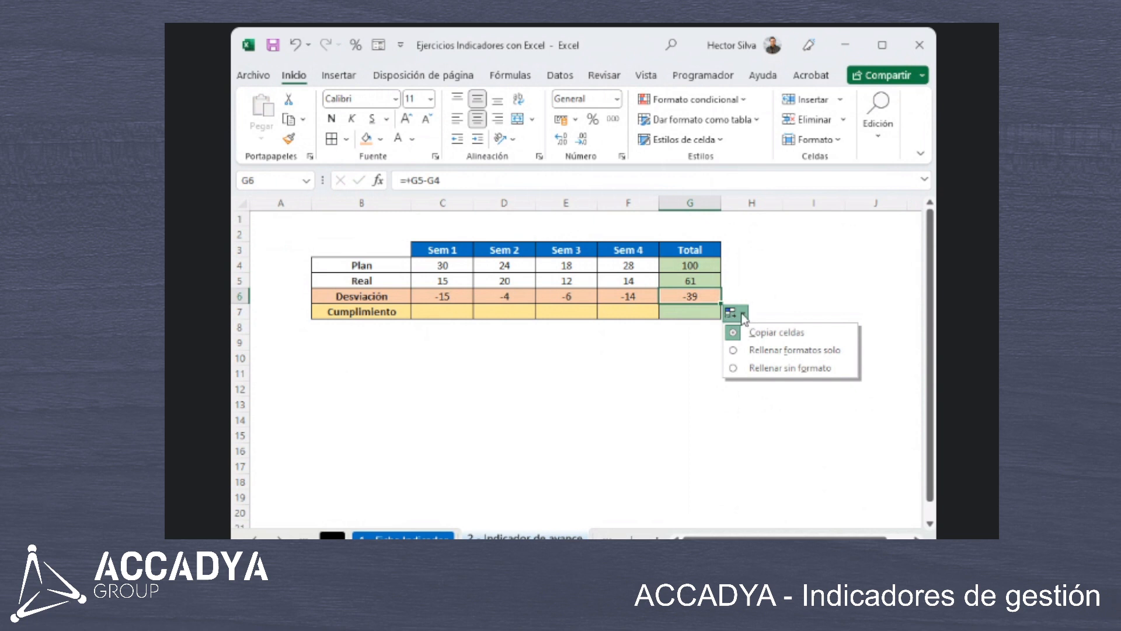
{"action": "left_click", "coordinate": [810, 370]}
{"action": "left_click", "coordinate": [688, 327]}
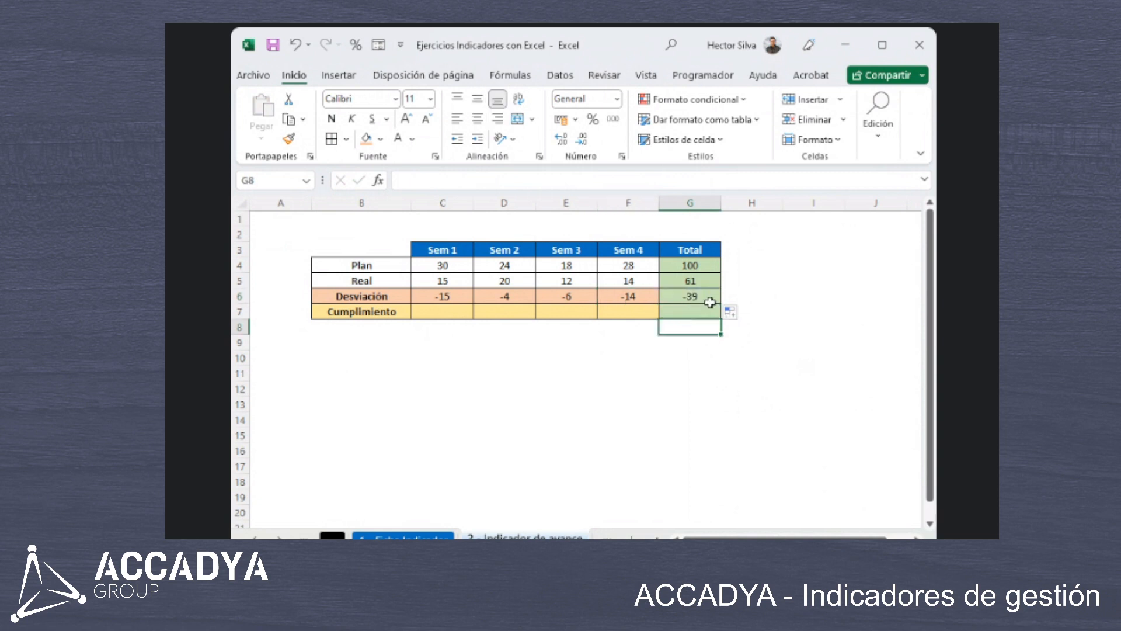
{"action": "left_click", "coordinate": [175, 368]}
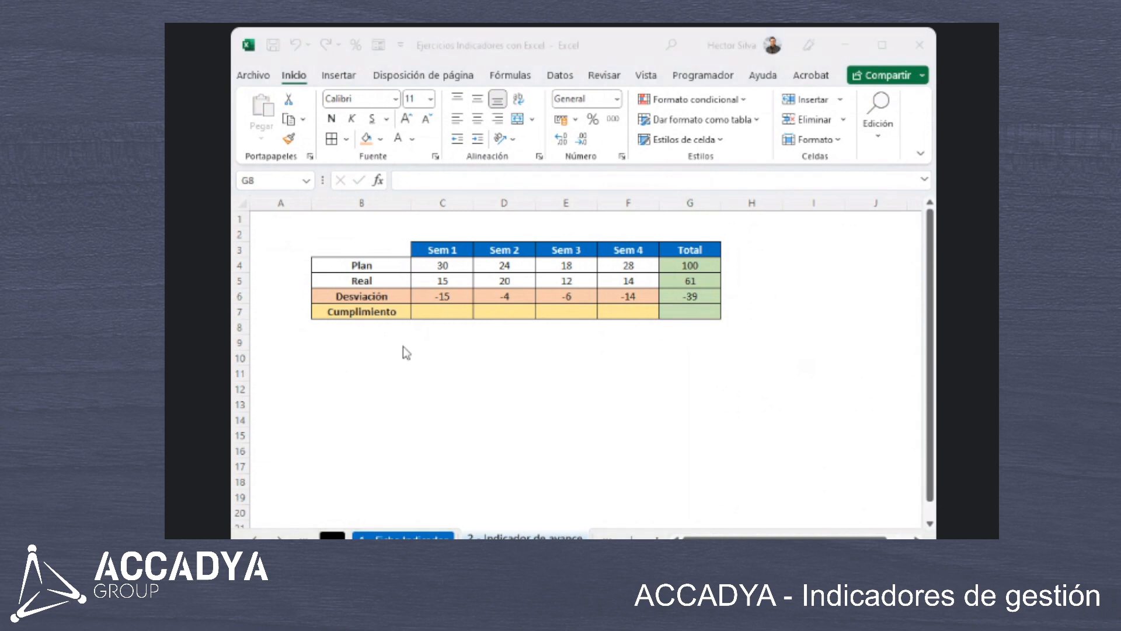
Enter the Cumplimiento formula +C5/C4 for Sem 1 in cell C7.
{"action": "left_click", "coordinate": [444, 312]}
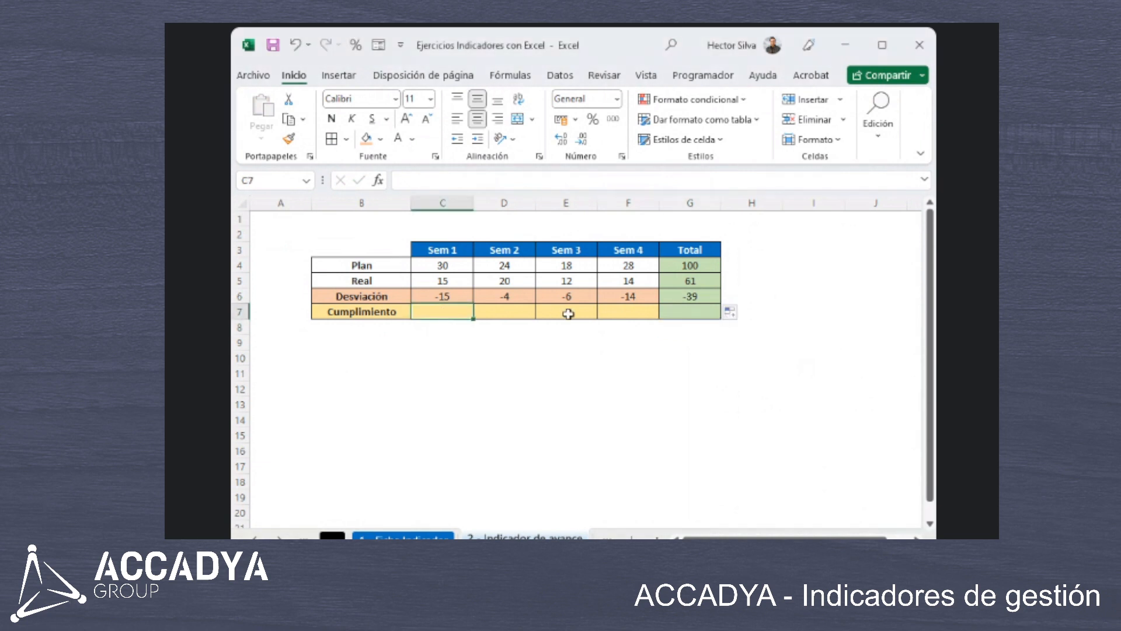
{"action": "type", "text": "+"}
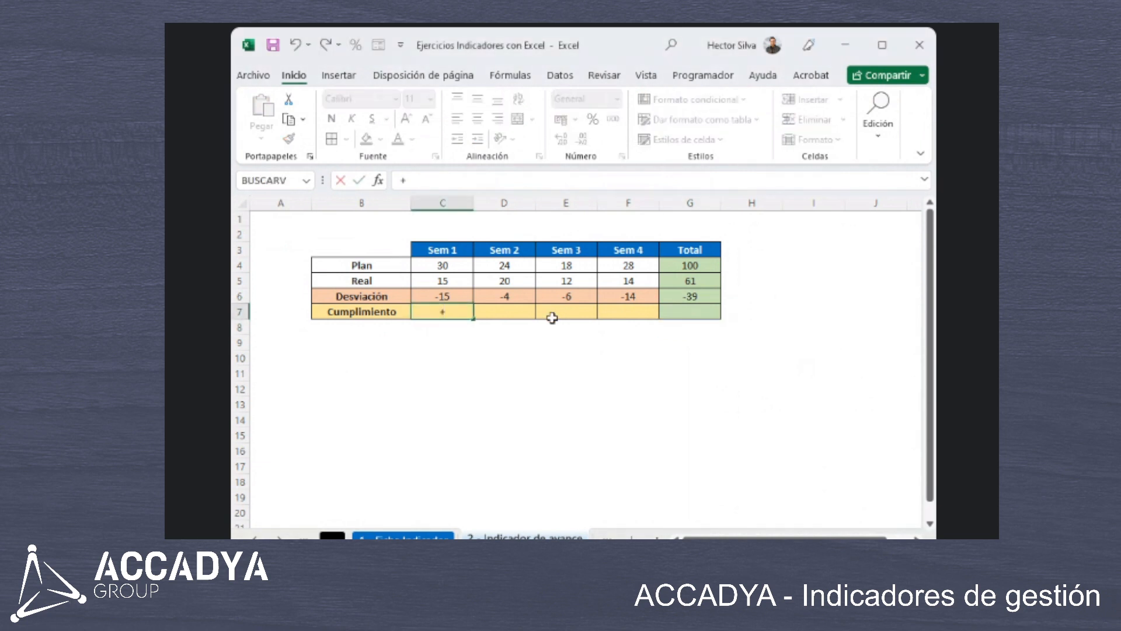
{"action": "left_click", "coordinate": [462, 281]}
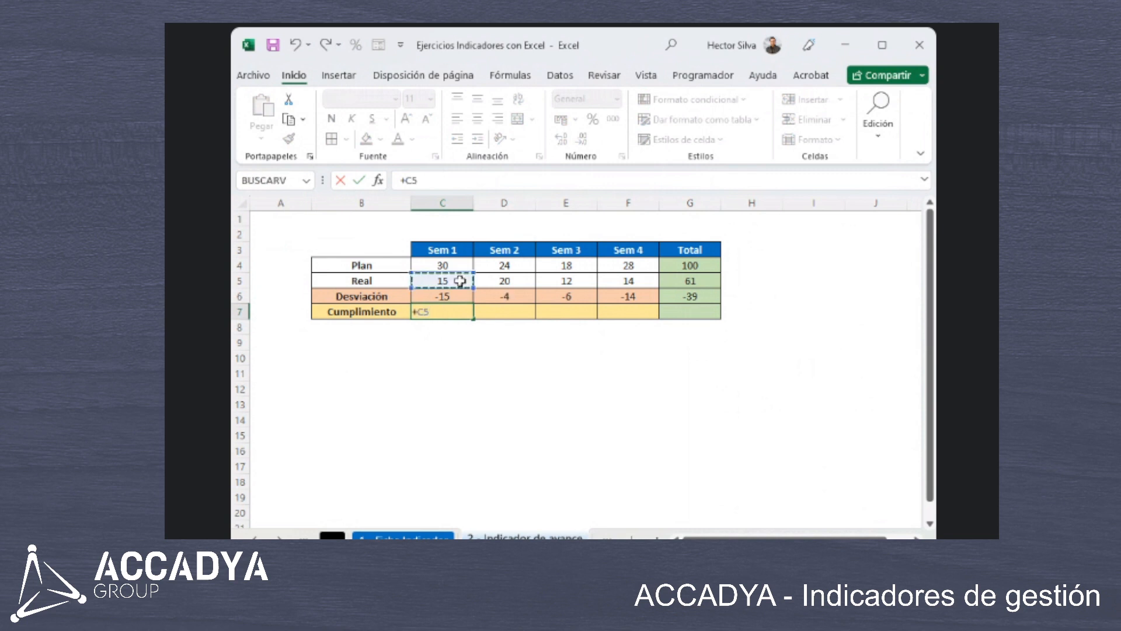
{"action": "type", "text": "/"}
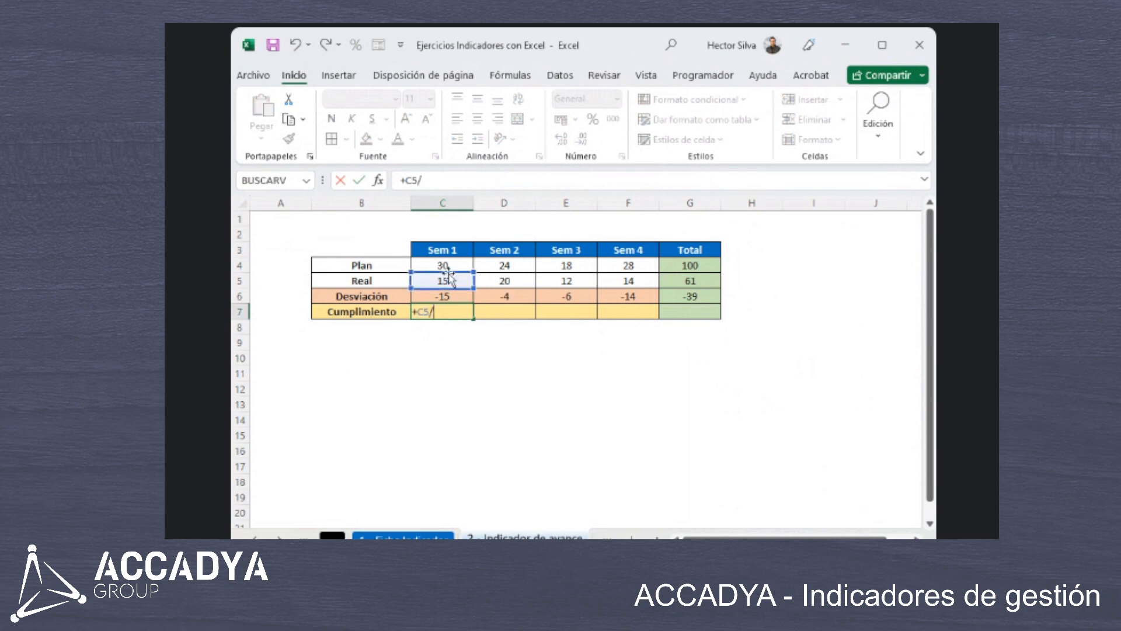
{"action": "left_click", "coordinate": [441, 266]}
{"action": "key", "text": "Return"}
{"action": "key", "text": "Up"}
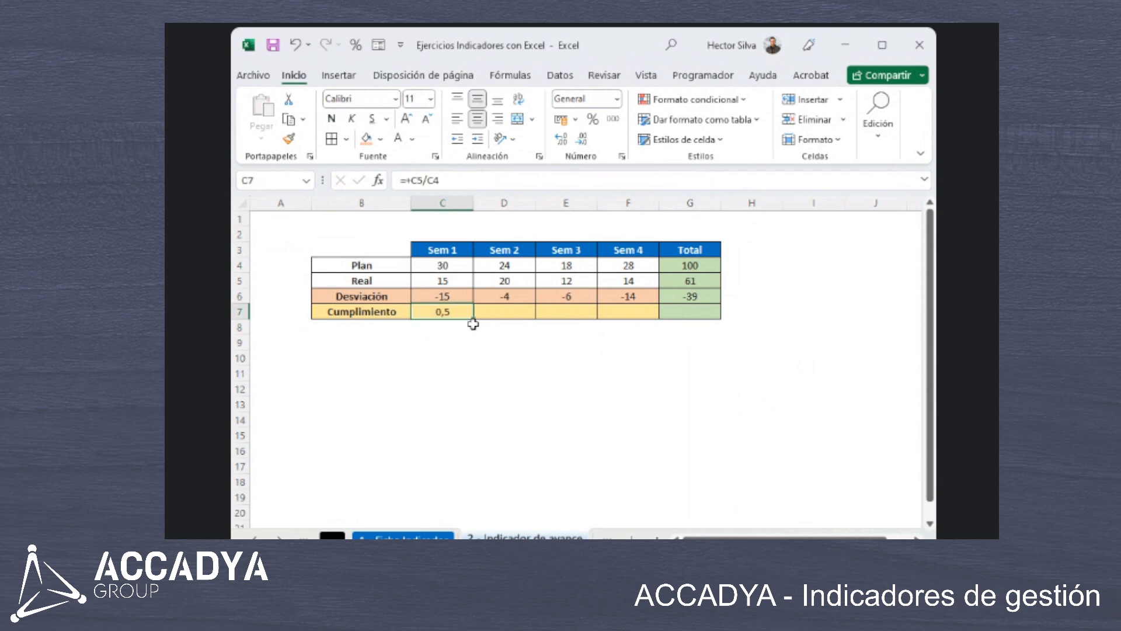
Format C7 as a percentage and fill its formula through G7 using Rellenar sin formato.
{"action": "left_click", "coordinate": [598, 124]}
{"action": "left_click_drag", "start_coordinate": [473, 317], "coordinate": [692, 322]}
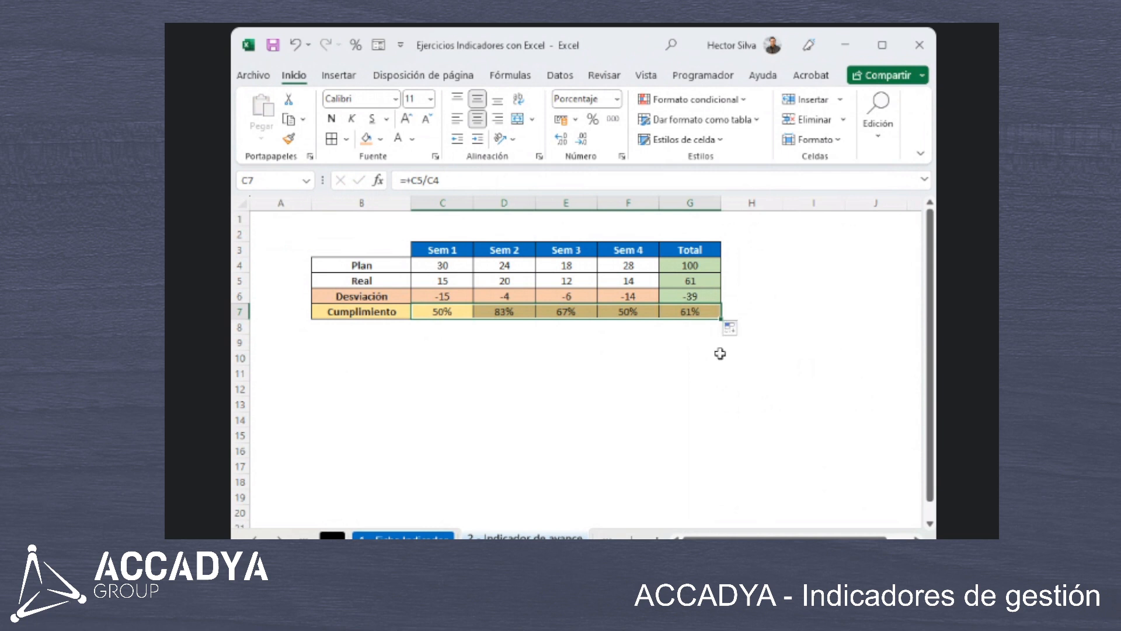
{"action": "left_click", "coordinate": [730, 330]}
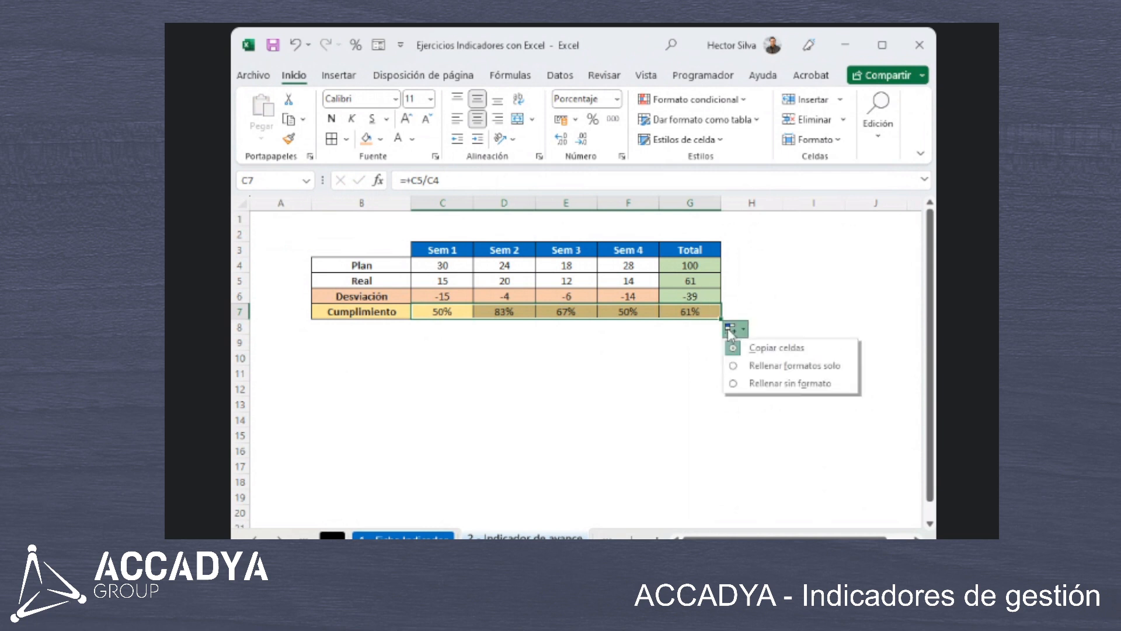
{"action": "left_click", "coordinate": [799, 383]}
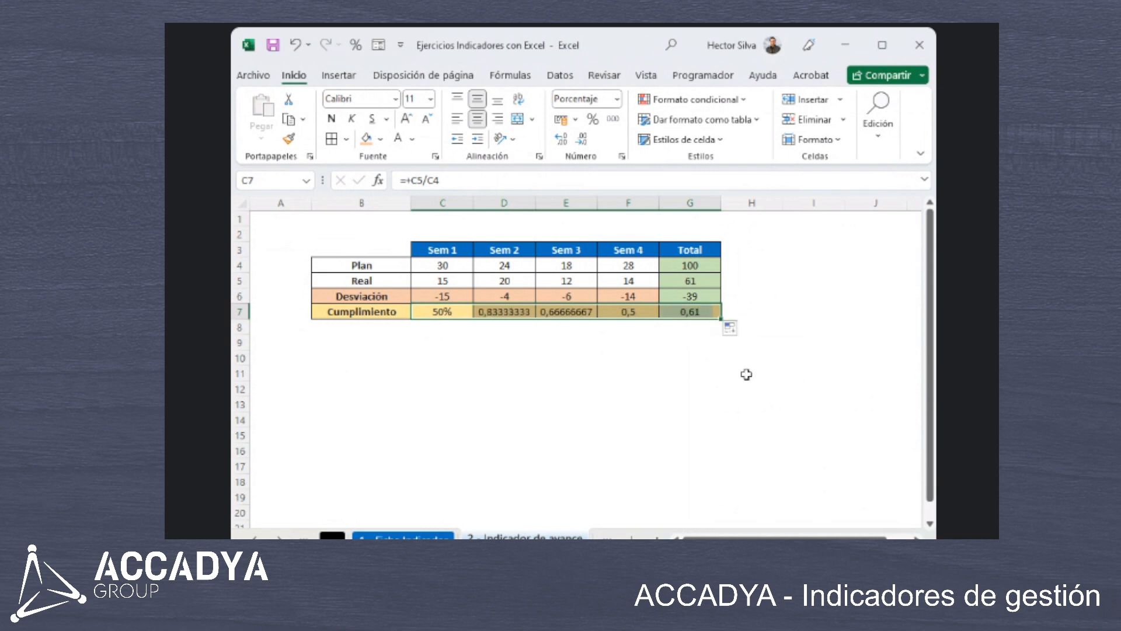
Apply the percentage format to the whole Cumplimiento row, C7:G7.
{"action": "left_click", "coordinate": [593, 125]}
{"action": "left_click", "coordinate": [777, 293]}
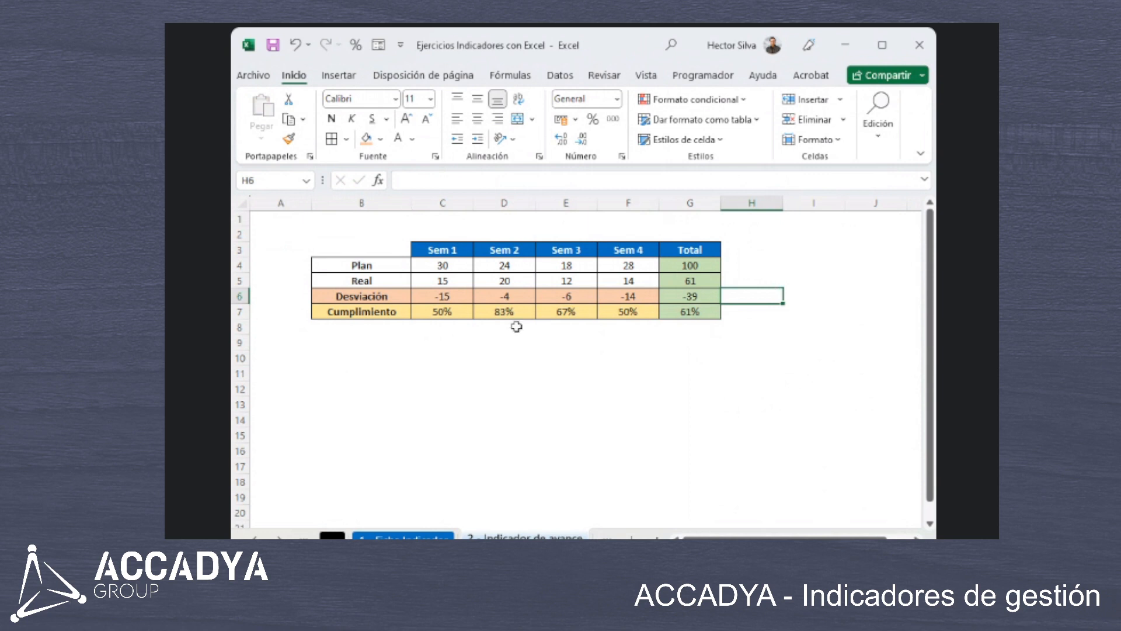
{"action": "left_click_drag", "start_coordinate": [467, 312], "coordinate": [754, 312]}
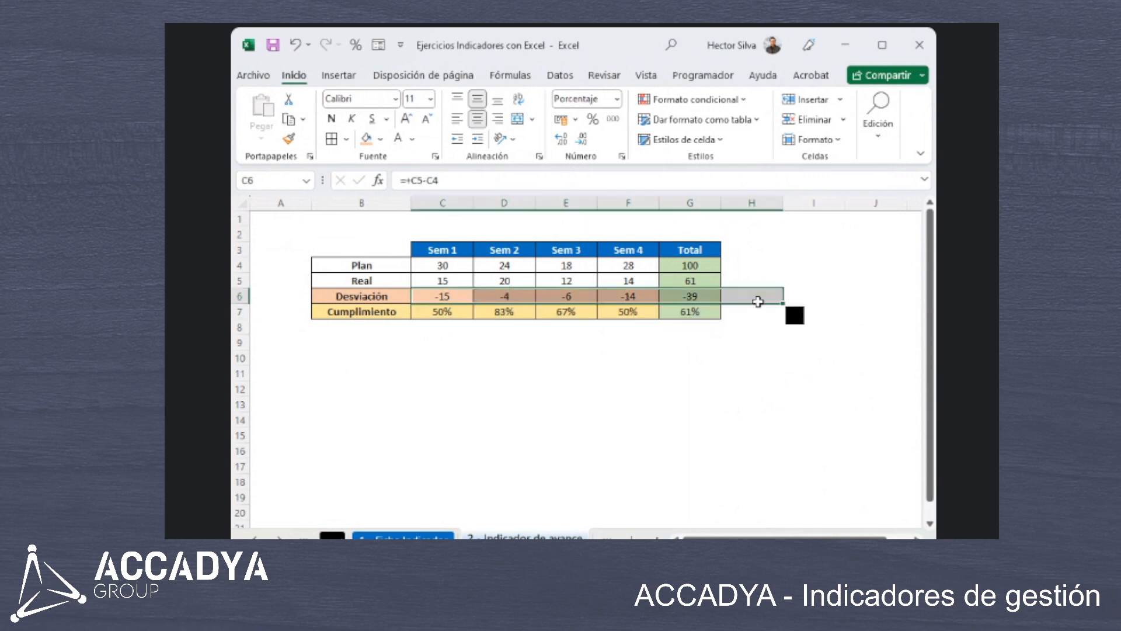
Examine the Desviación formula in C6 and the Cumplimiento formula in C7.
{"action": "left_click", "coordinate": [445, 266]}
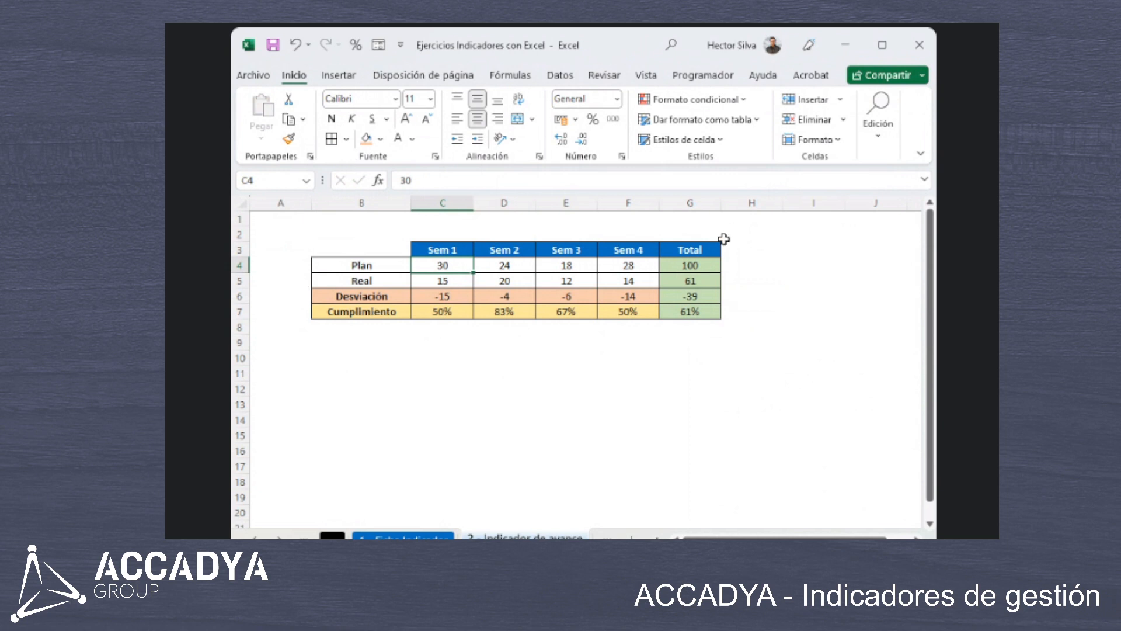
{"action": "left_click", "coordinate": [756, 265]}
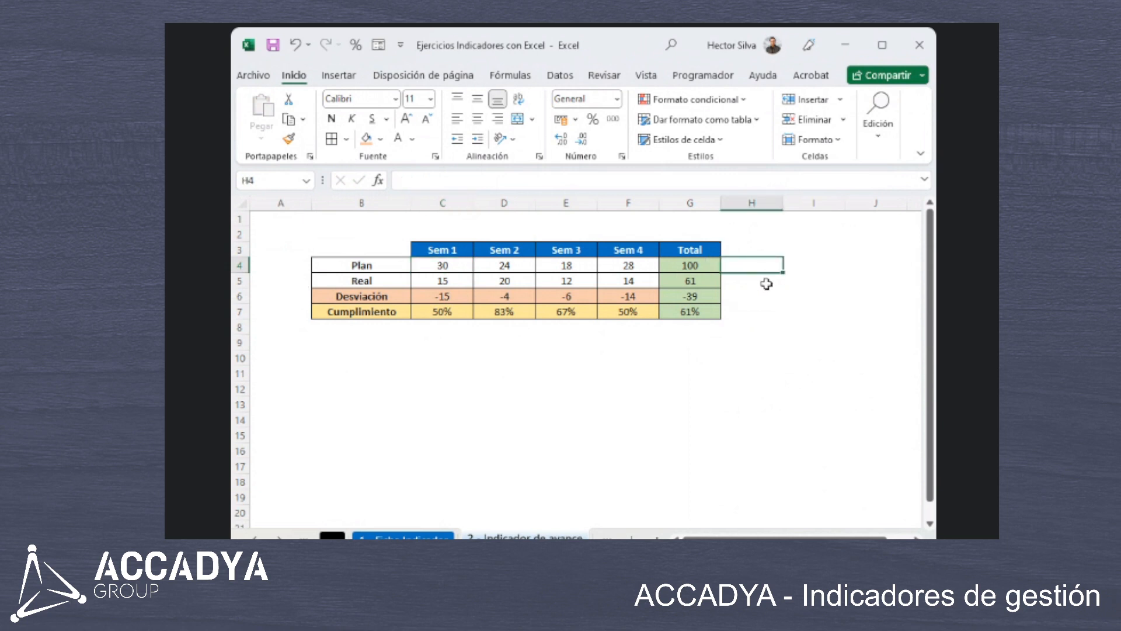
{"action": "left_click", "coordinate": [455, 299]}
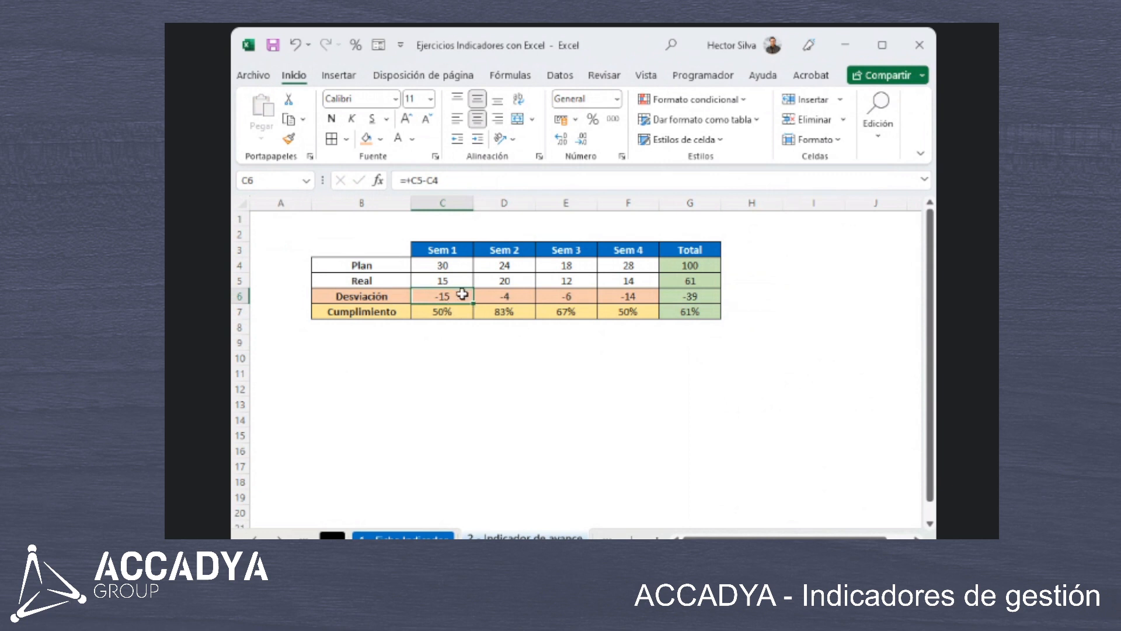
{"action": "double_click", "coordinate": [458, 296]}
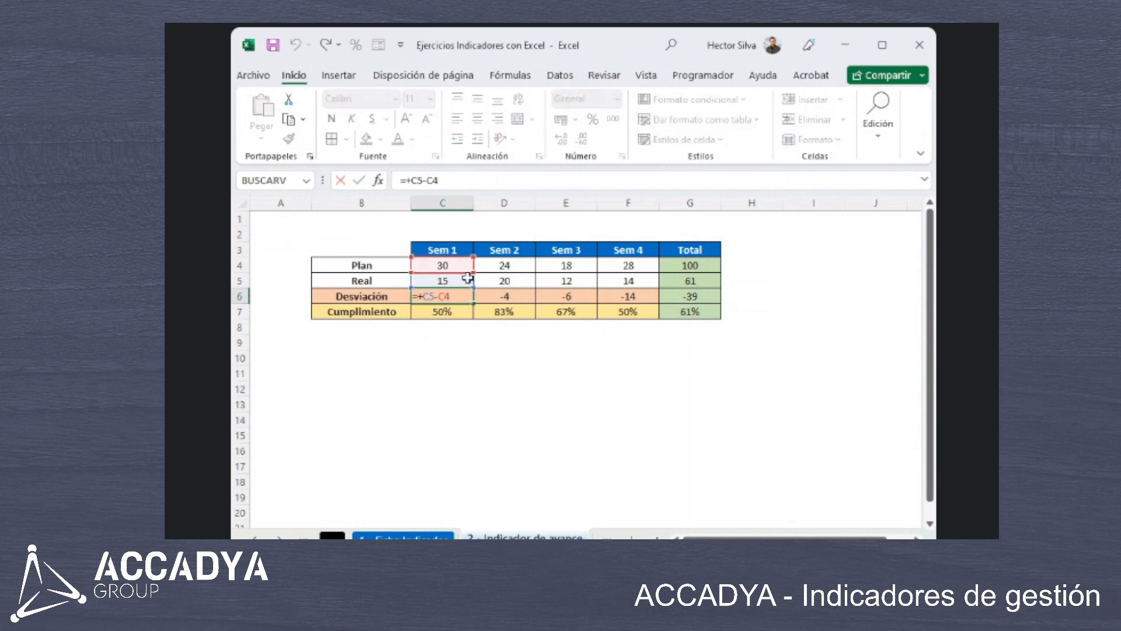
{"action": "key", "text": "Return"}
{"action": "double_click", "coordinate": [463, 312]}
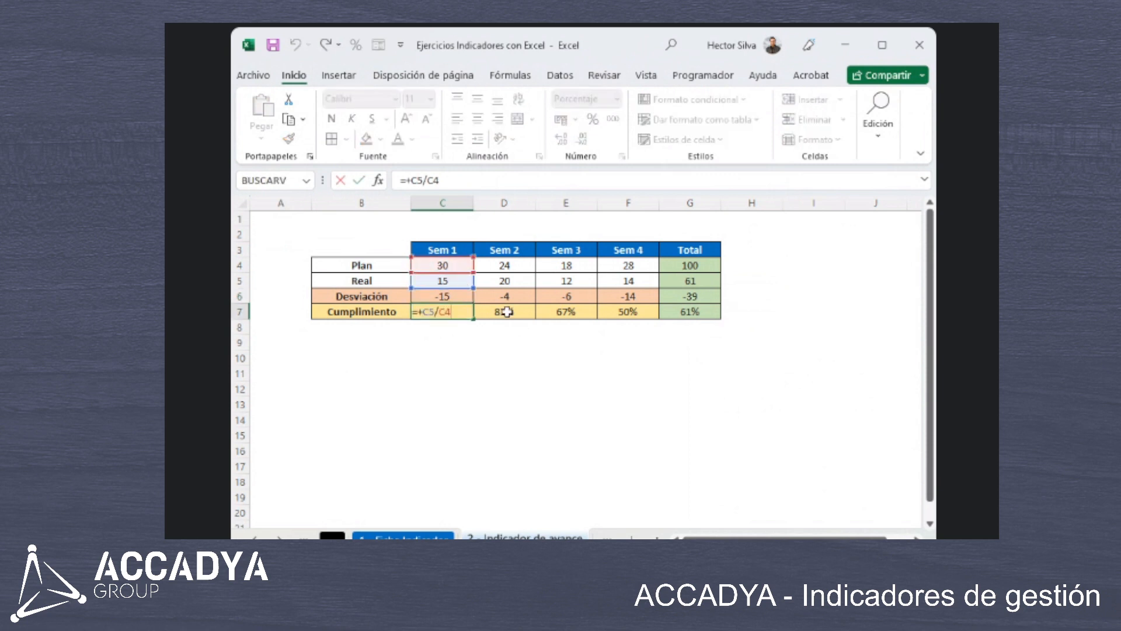
{"action": "key", "text": "ctrl+Return"}
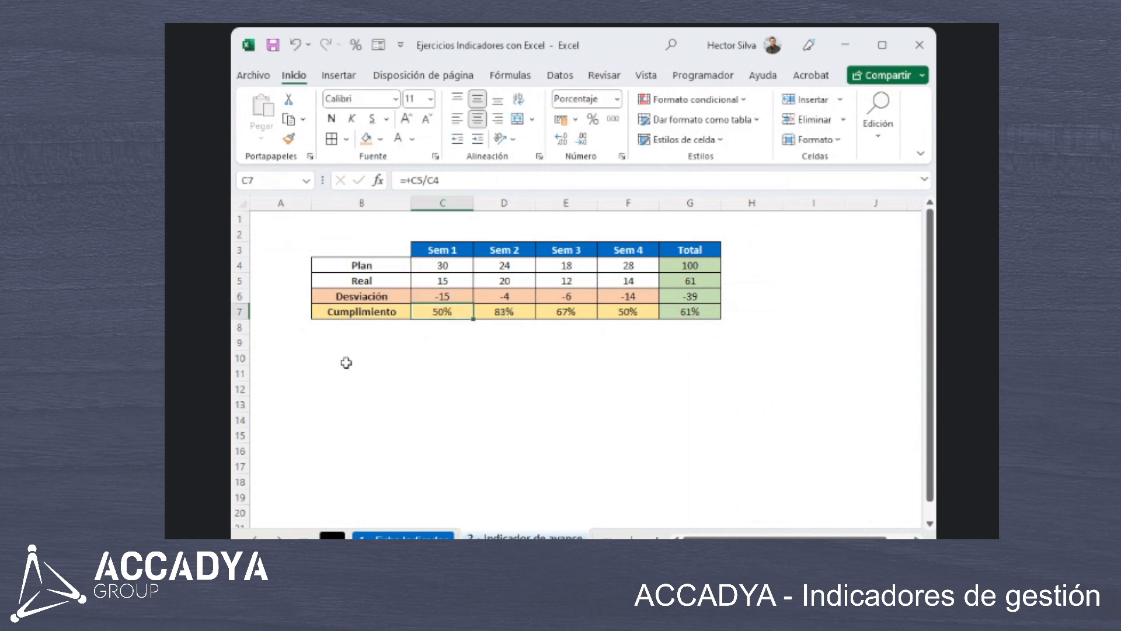
Insert an empty clustered 2-D column chart on the sheet, starting from blank cell B10.
{"action": "left_click", "coordinate": [326, 295]}
{"action": "scroll", "coordinate": [363, 305], "scroll_direction": "down", "scroll_amount": 1}
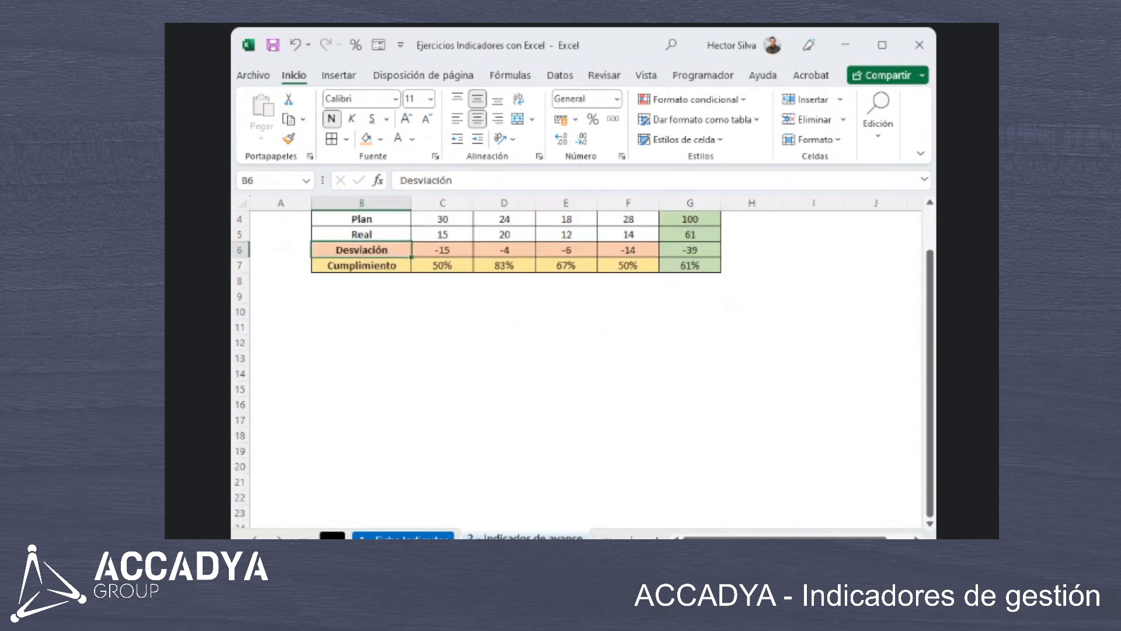
{"action": "left_click", "coordinate": [328, 310]}
{"action": "scroll", "coordinate": [421, 310], "scroll_direction": "up", "scroll_amount": 1}
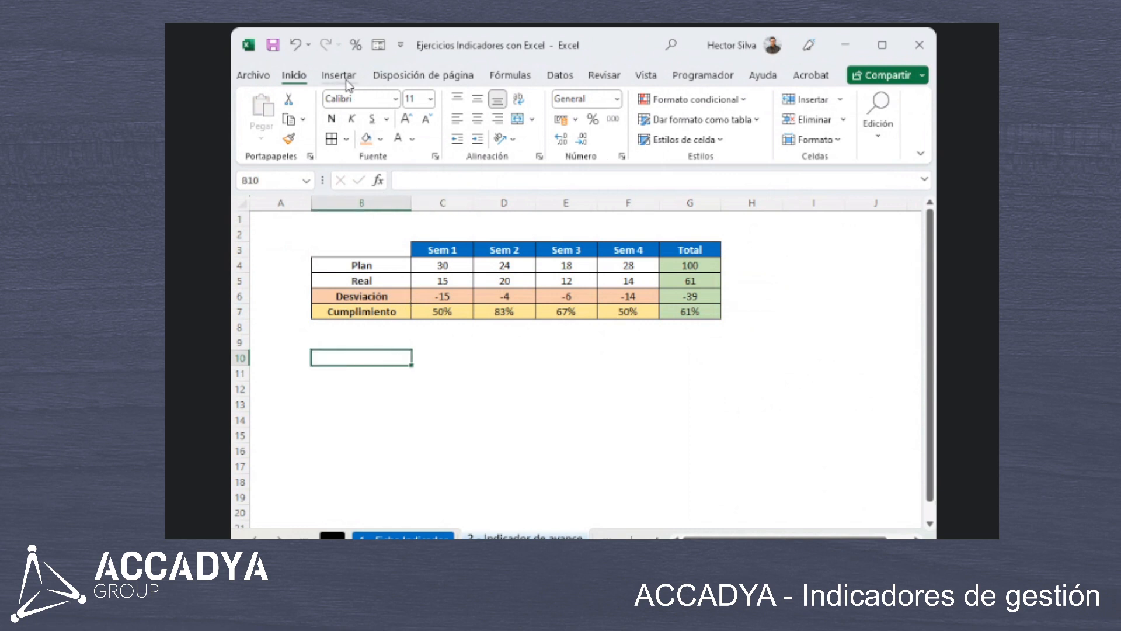
{"action": "key", "text": "alt+Tab"}
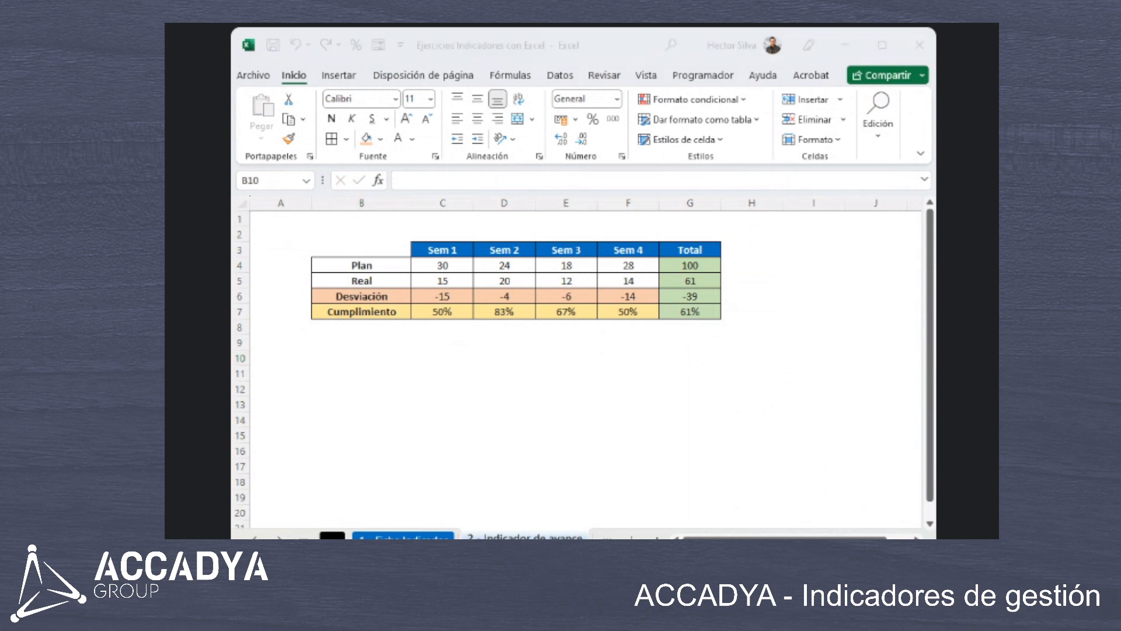
{"action": "key", "text": "alt+Tab"}
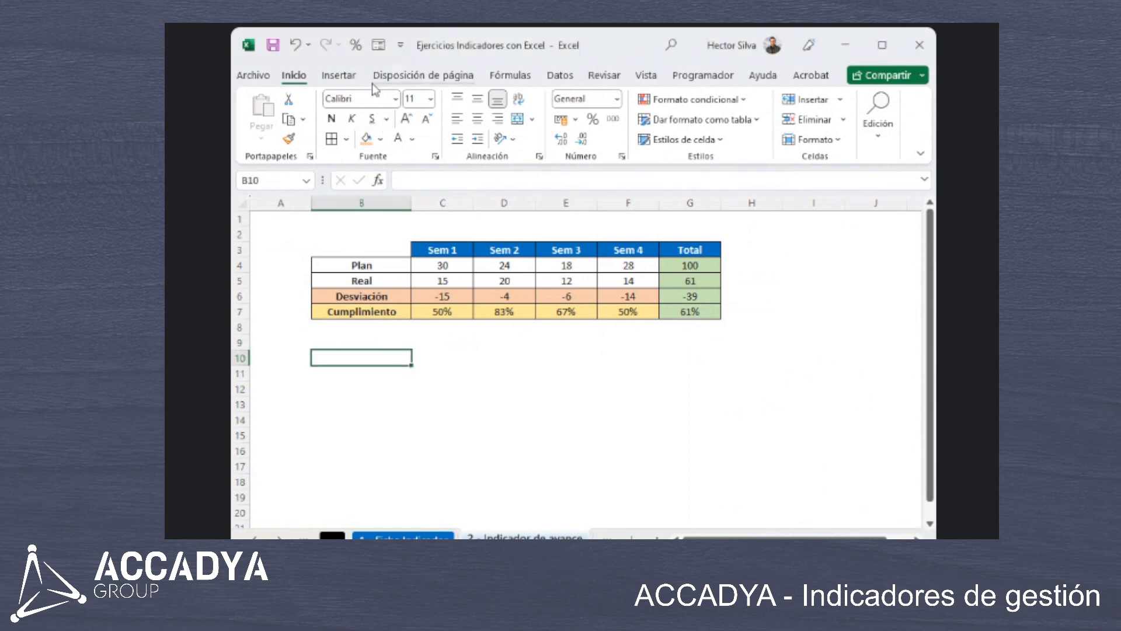
{"action": "left_click", "coordinate": [338, 75]}
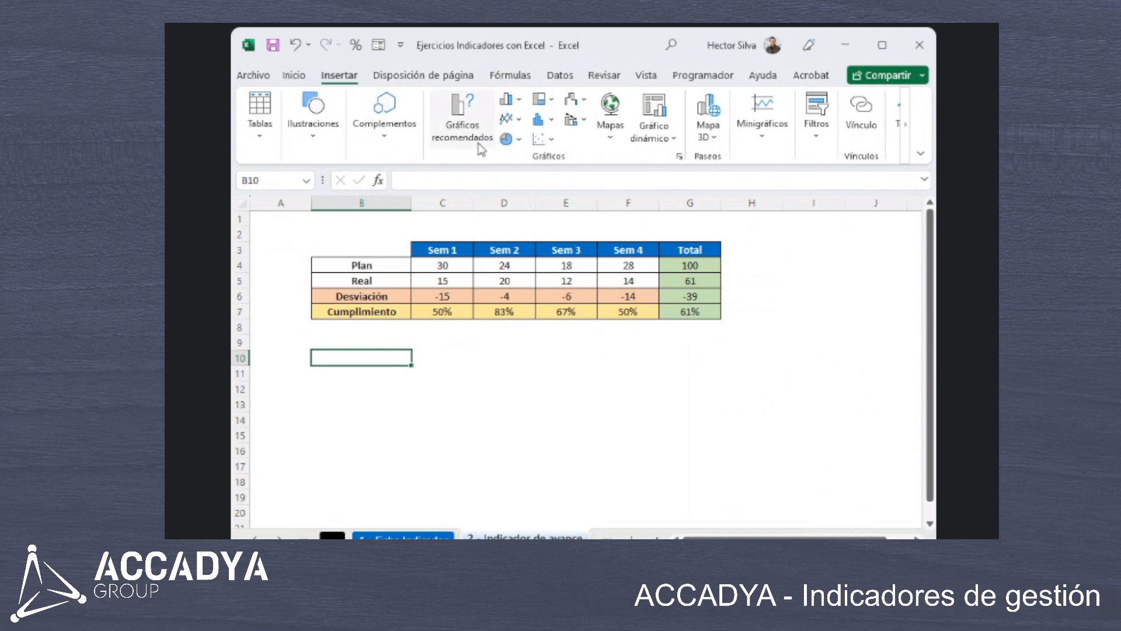
{"action": "left_click", "coordinate": [518, 102]}
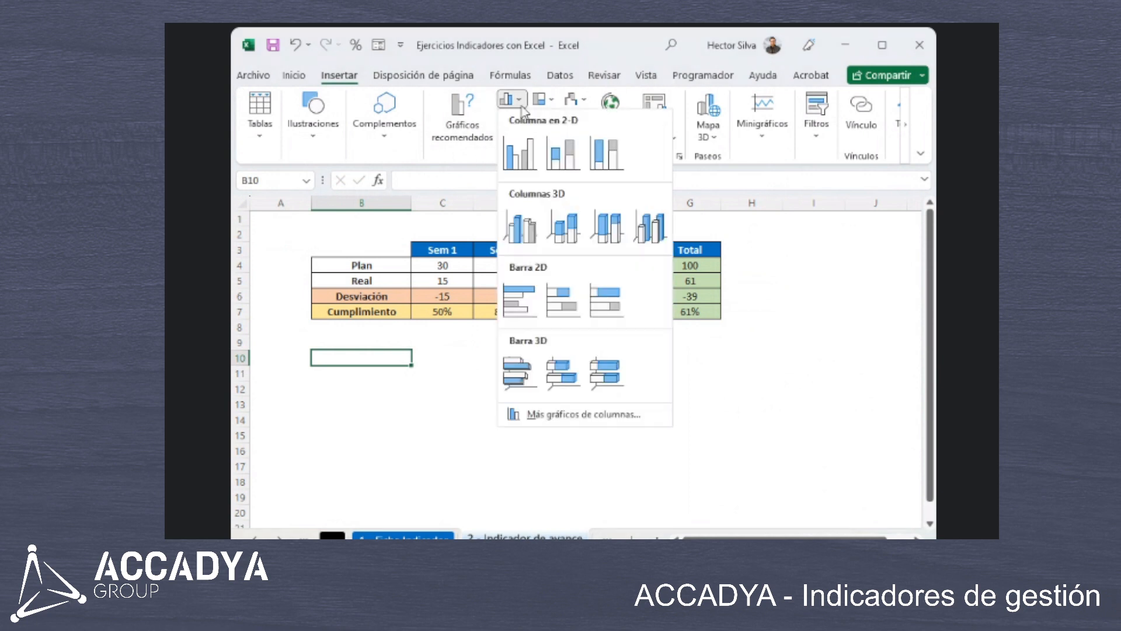
{"action": "left_click", "coordinate": [527, 164]}
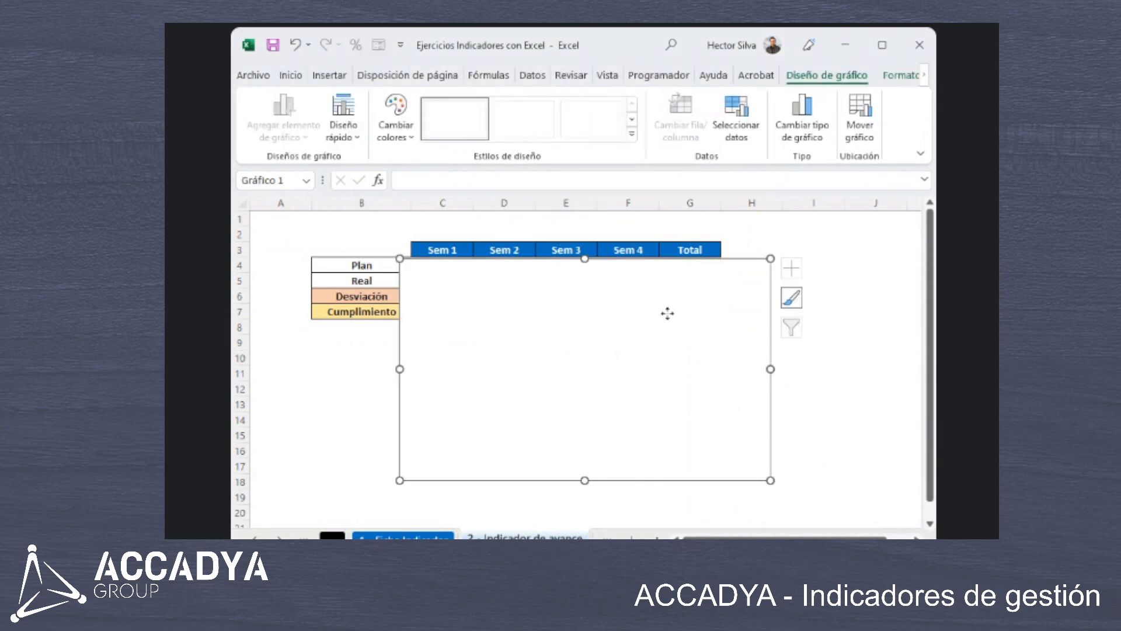
{"action": "left_click_drag", "start_coordinate": [668, 313], "coordinate": [660, 311]}
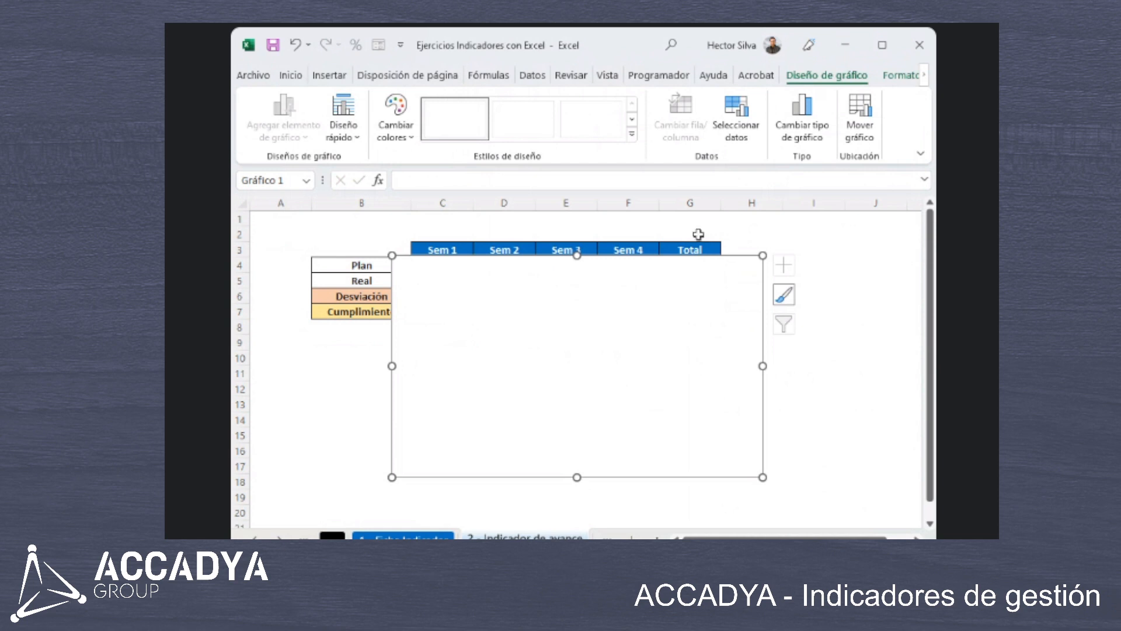
{"action": "left_click", "coordinate": [737, 114]}
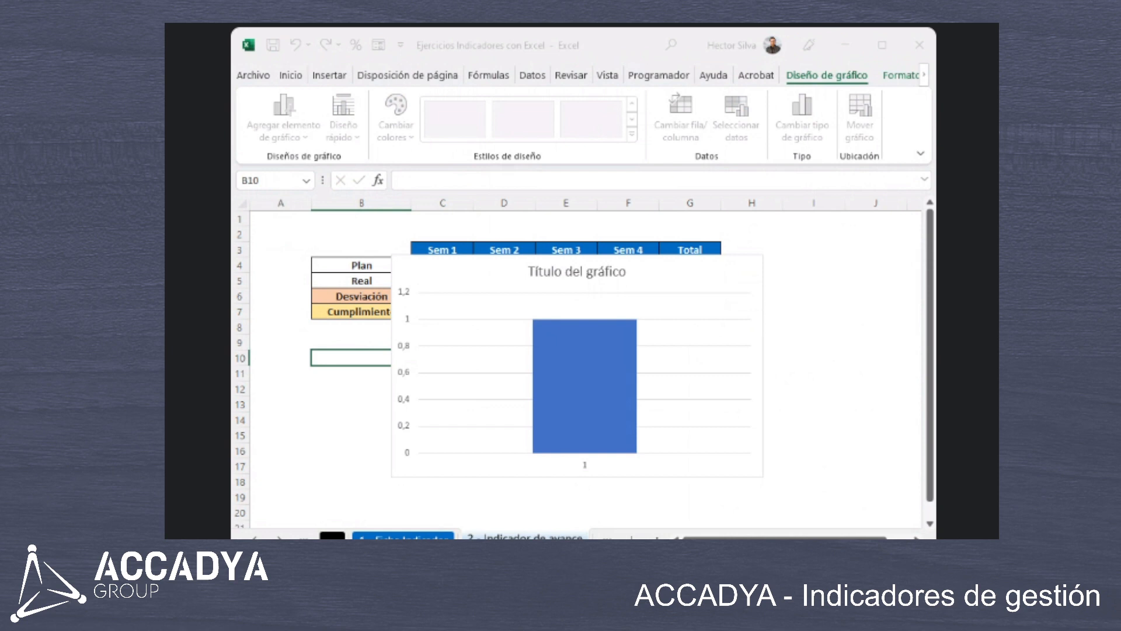
{"action": "left_click", "coordinate": [367, 266]}
{"action": "key", "text": "ctrl+c"}
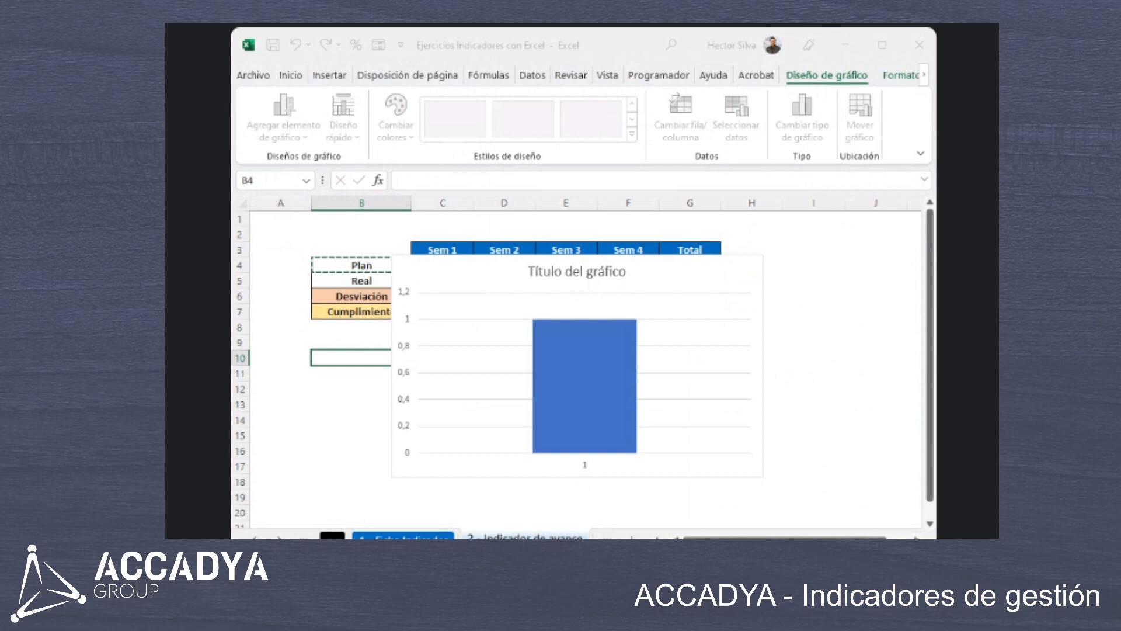
{"action": "key", "text": "Tab"}
{"action": "key", "text": "BackSpace"}
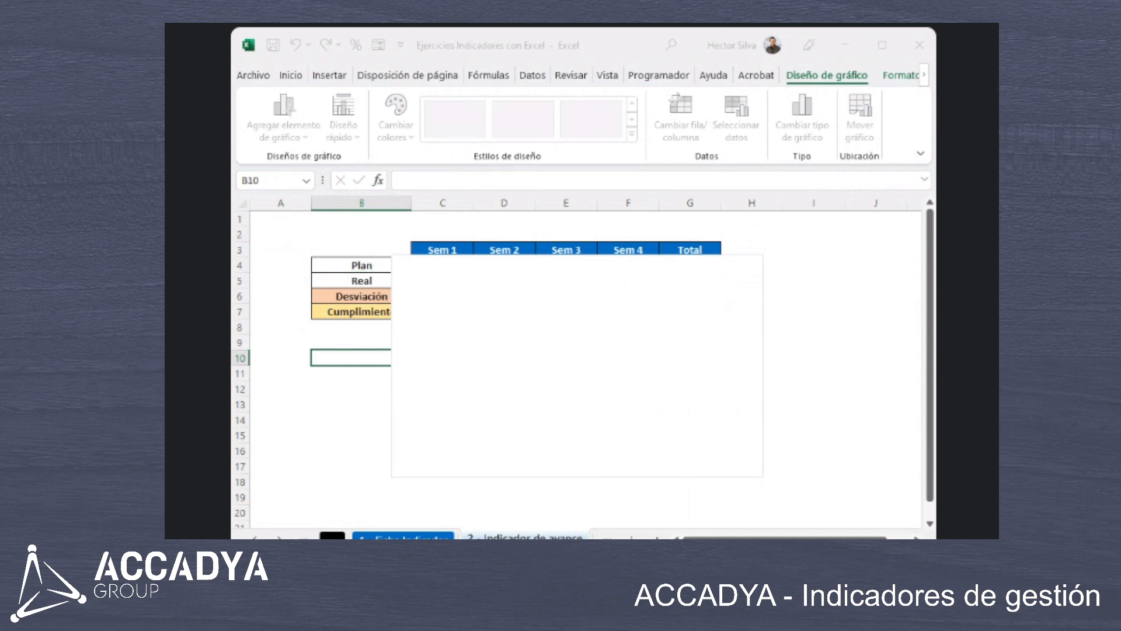
Move the empty chart below the indicator table and shrink it so that all table rows stay uncovered.
{"action": "left_click_drag", "start_coordinate": [651, 263], "coordinate": [622, 314]}
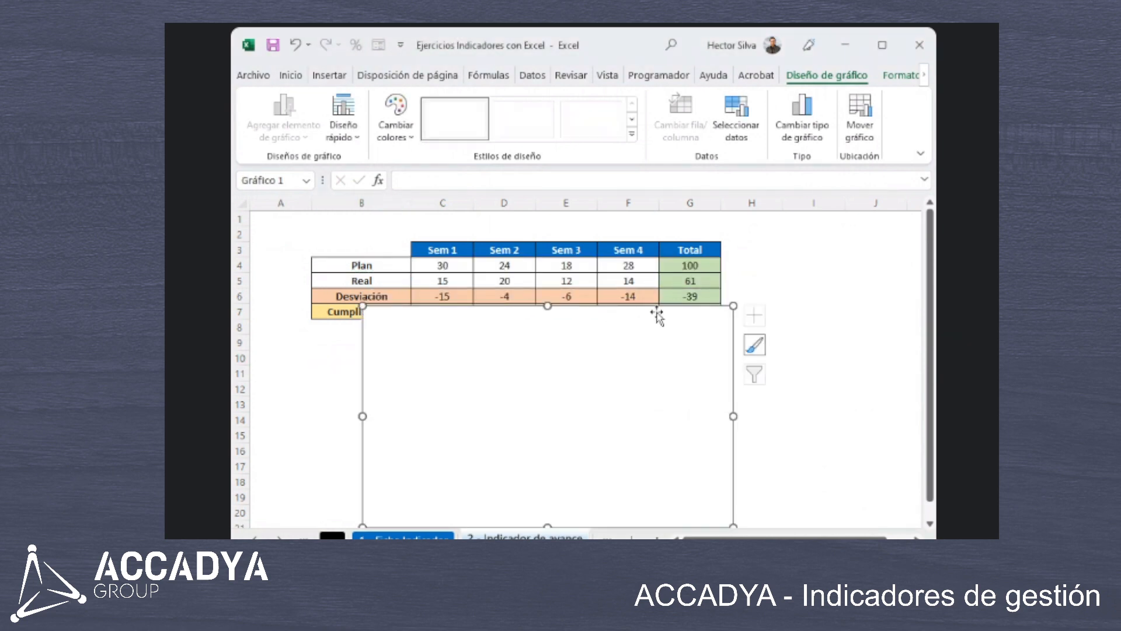
{"action": "left_click", "coordinate": [799, 558]}
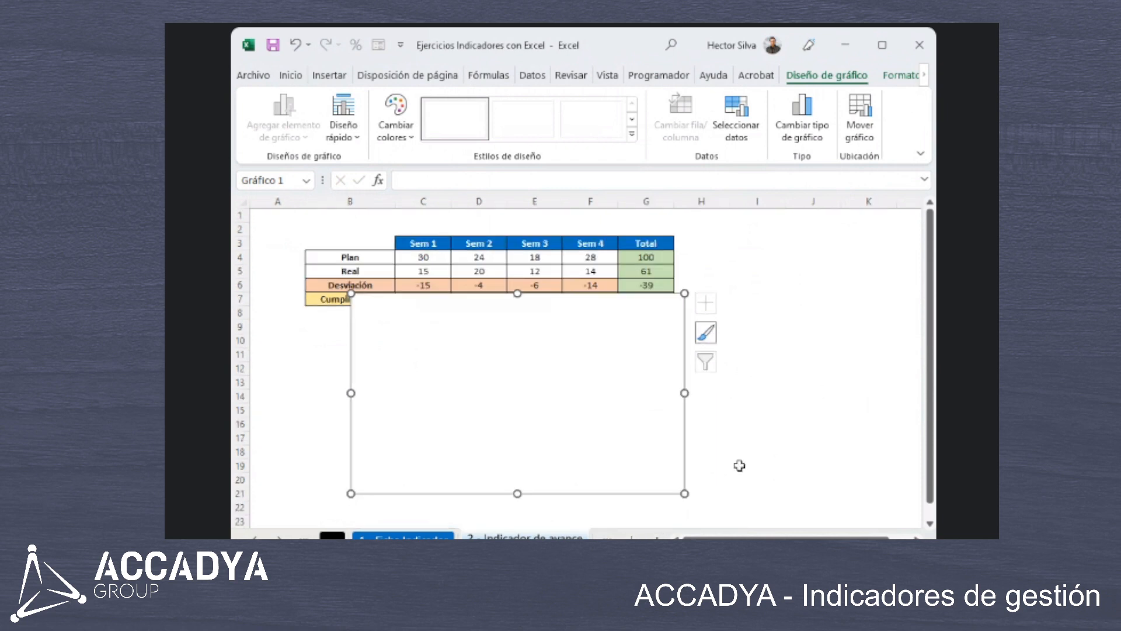
{"action": "left_click_drag", "start_coordinate": [684, 293], "coordinate": [618, 336]}
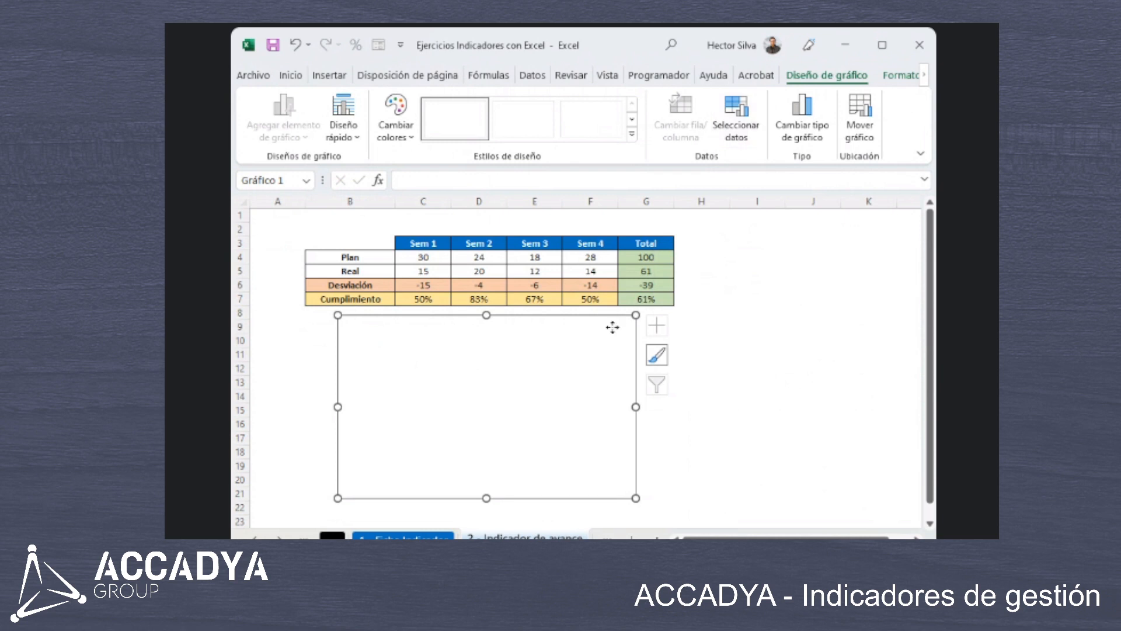
Add a chart data series named from B4 (Plan) with the values C4:F4.
{"action": "left_click", "coordinate": [737, 120]}
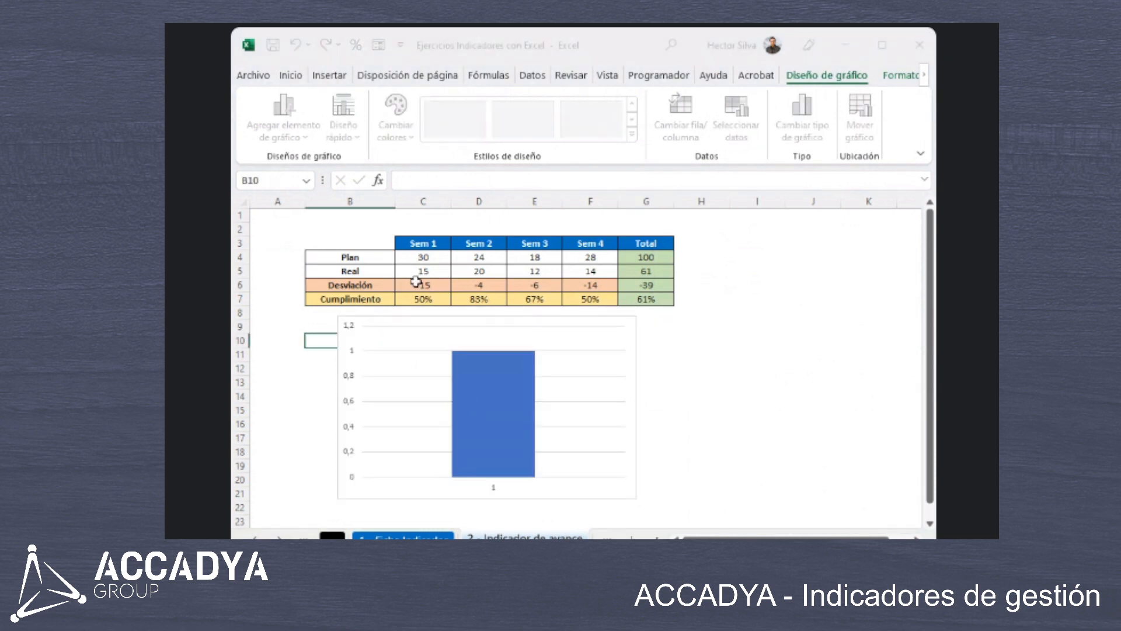
{"action": "left_click", "coordinate": [378, 257]}
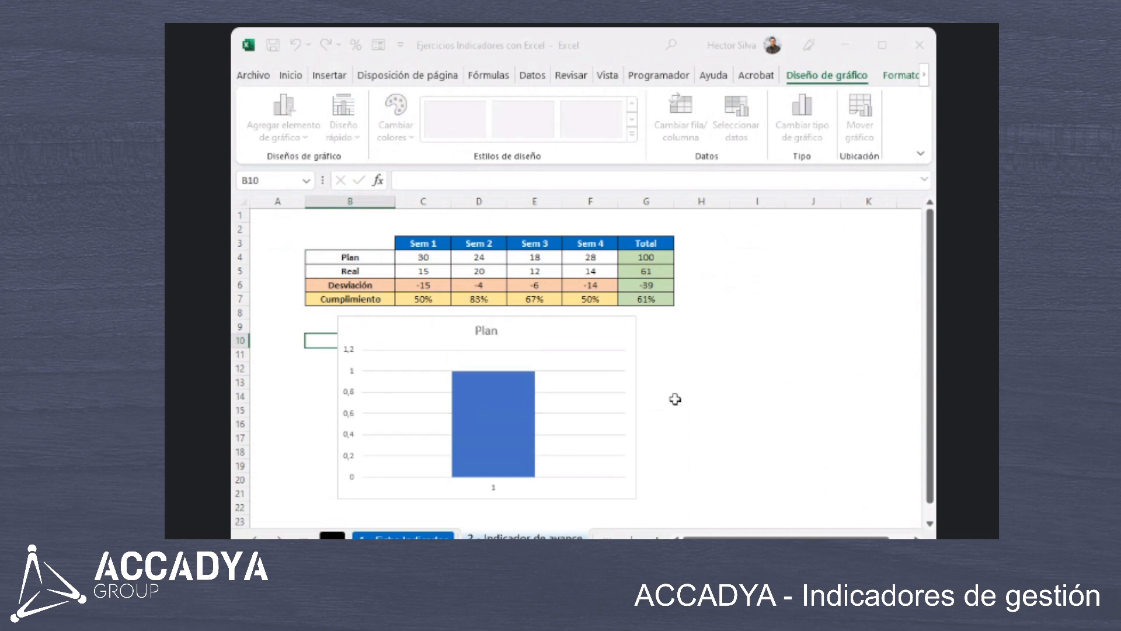
{"action": "left_click_drag", "start_coordinate": [422, 258], "coordinate": [597, 261]}
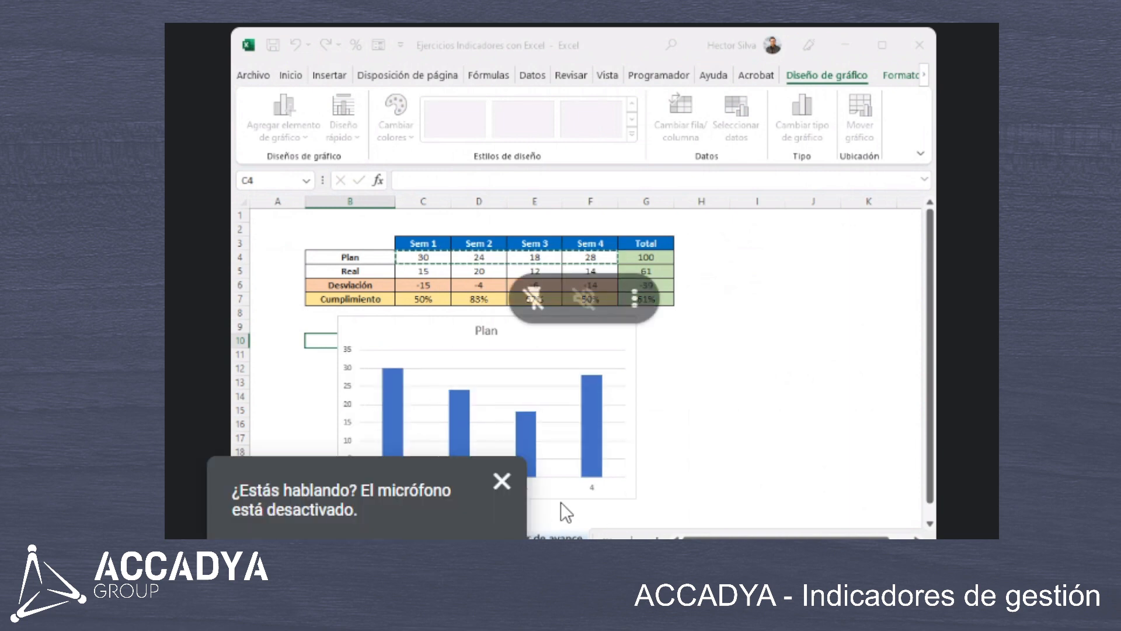
{"action": "left_click", "coordinate": [501, 481]}
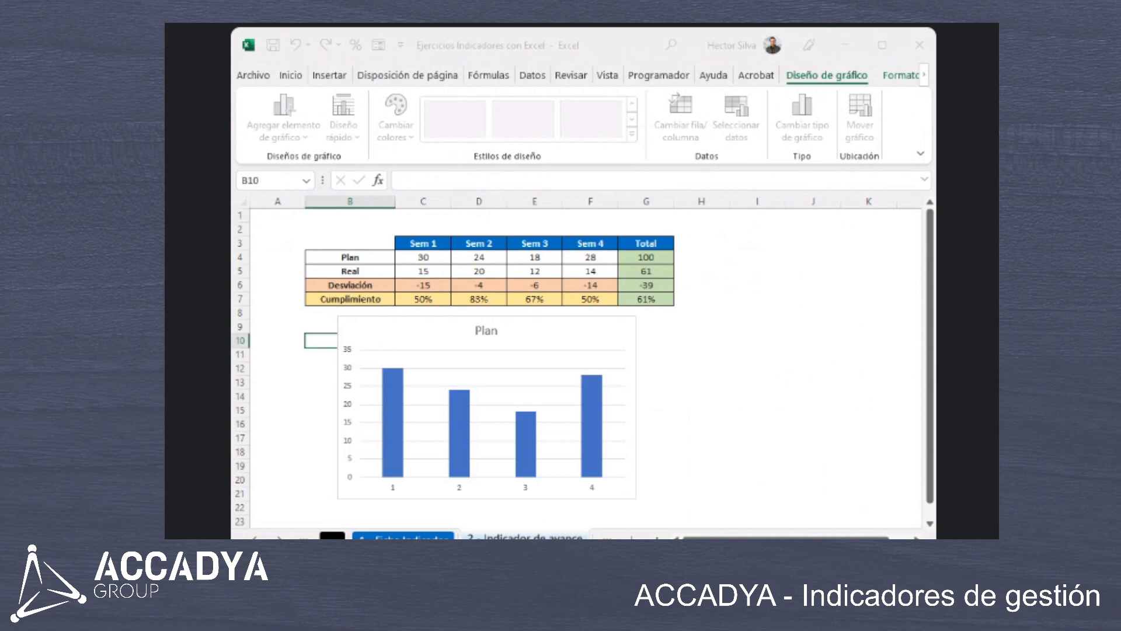
Add a second chart data series named from B5 (Real) with the values C5:F5.
{"action": "left_click", "coordinate": [483, 391]}
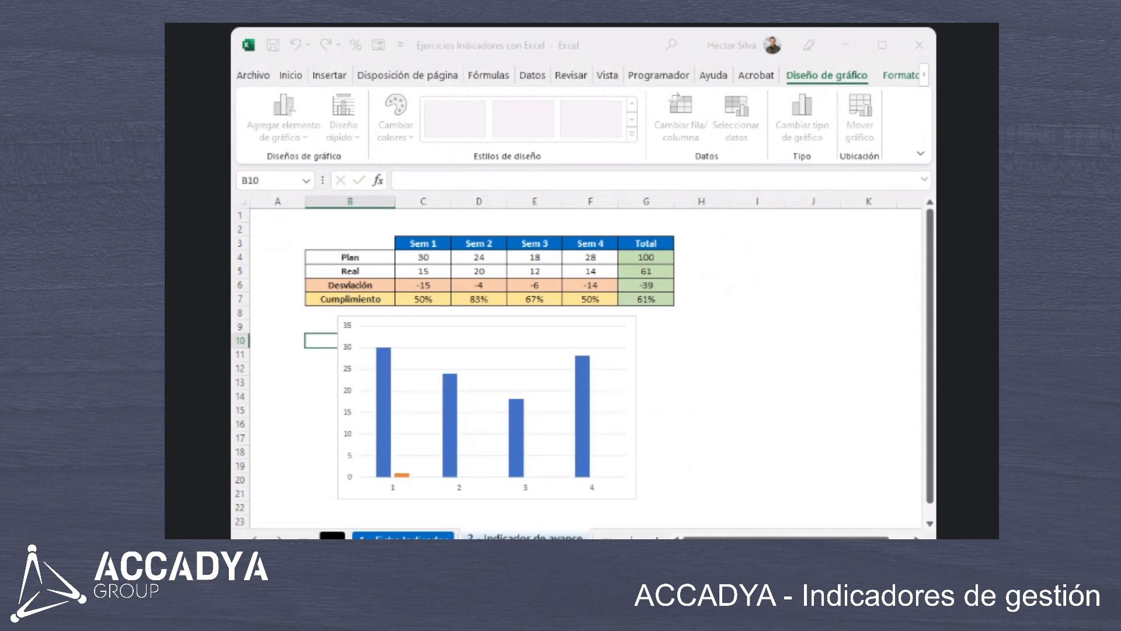
{"action": "left_click", "coordinate": [358, 270]}
{"action": "left_click_drag", "start_coordinate": [432, 276], "coordinate": [607, 275]}
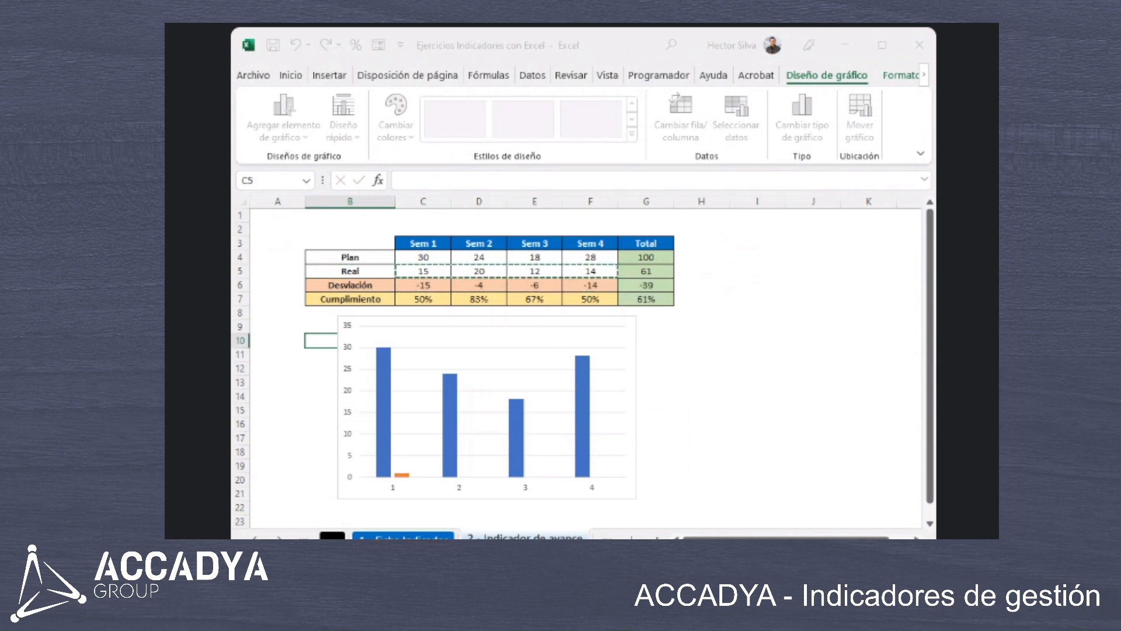
{"action": "key", "text": "Return"}
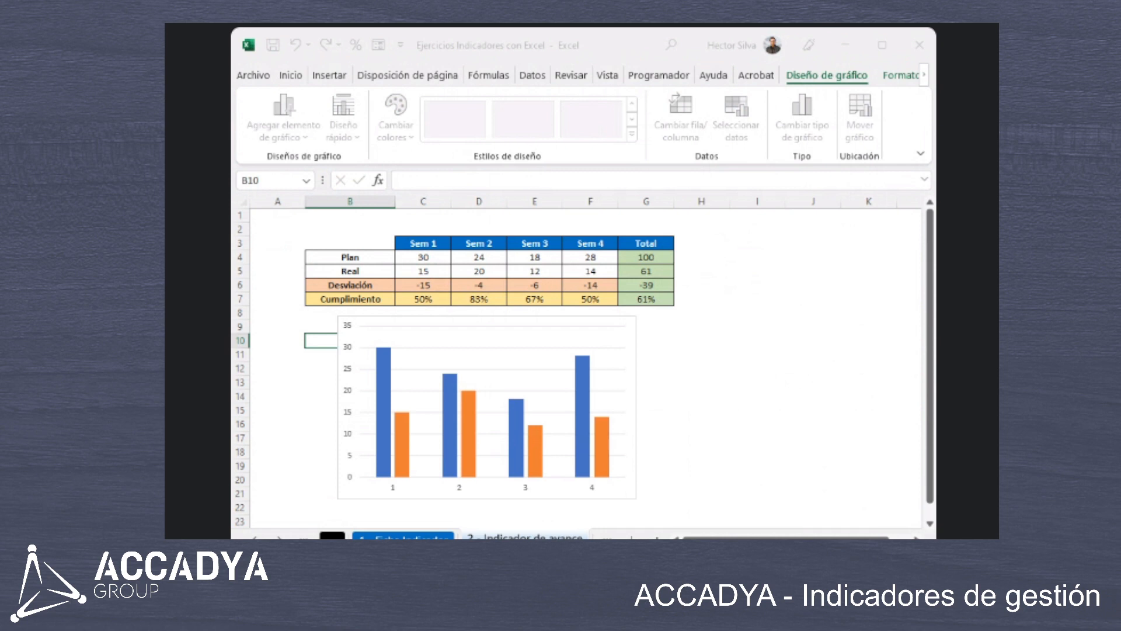
Set the chart's horizontal axis labels to the week headers in C3:F3 and accept the data source.
{"action": "left_click_drag", "start_coordinate": [414, 242], "coordinate": [593, 243]}
{"action": "key", "text": "ctrl+c"}
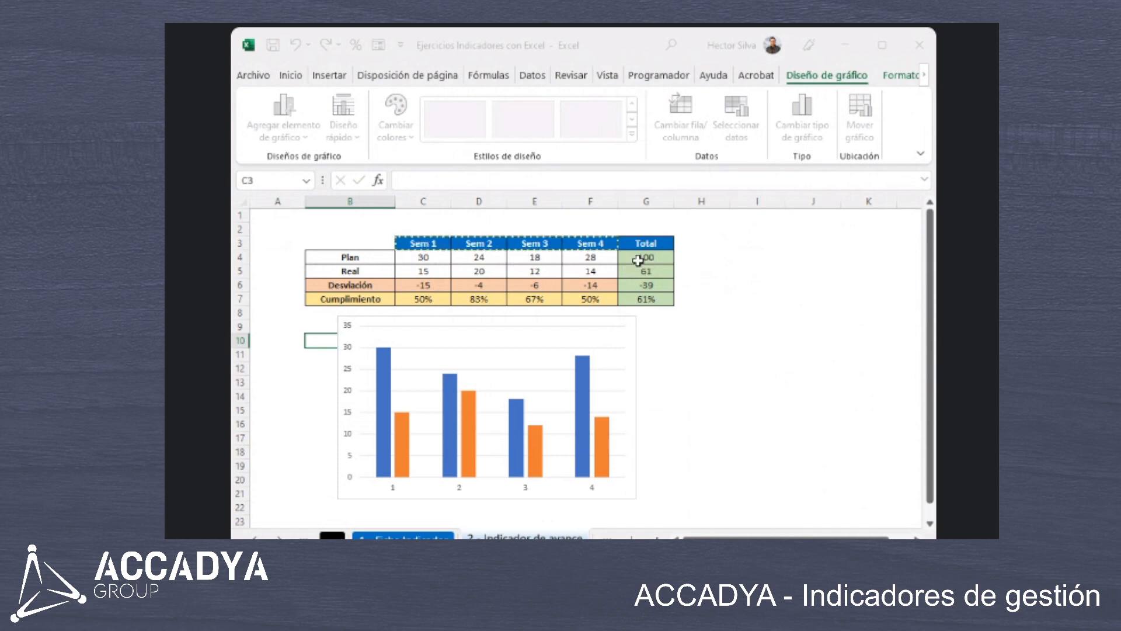
{"action": "key", "text": "Return"}
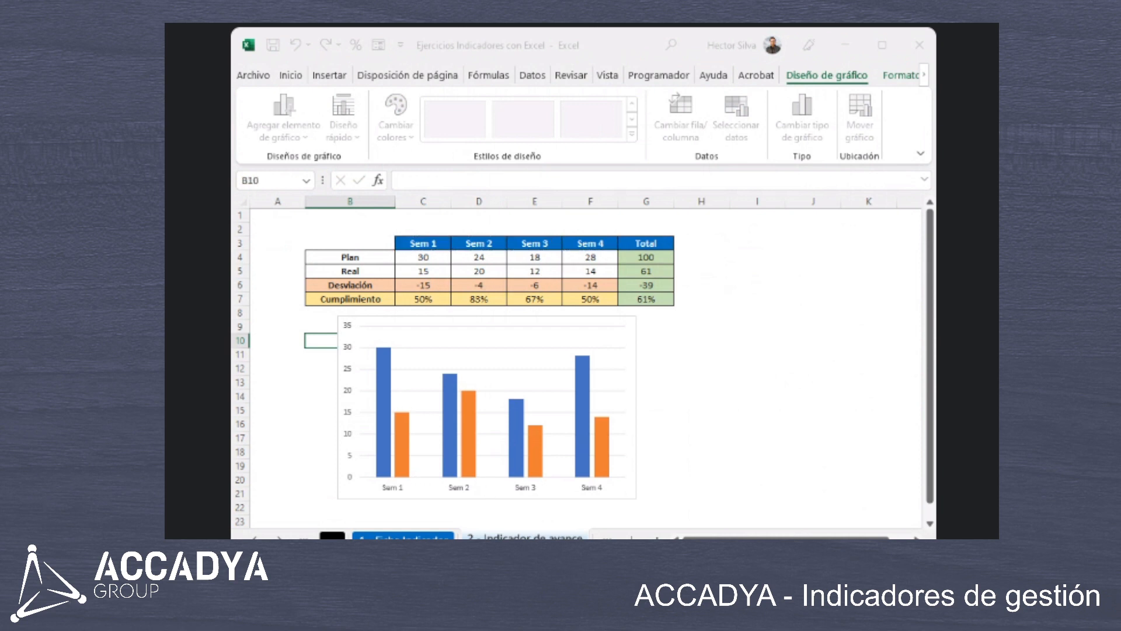
{"action": "left_click", "coordinate": [706, 350]}
Resize the column chart slightly wider beneath the table and deselect it.
{"action": "scroll", "coordinate": [711, 350], "scroll_direction": "down", "scroll_amount": 1}
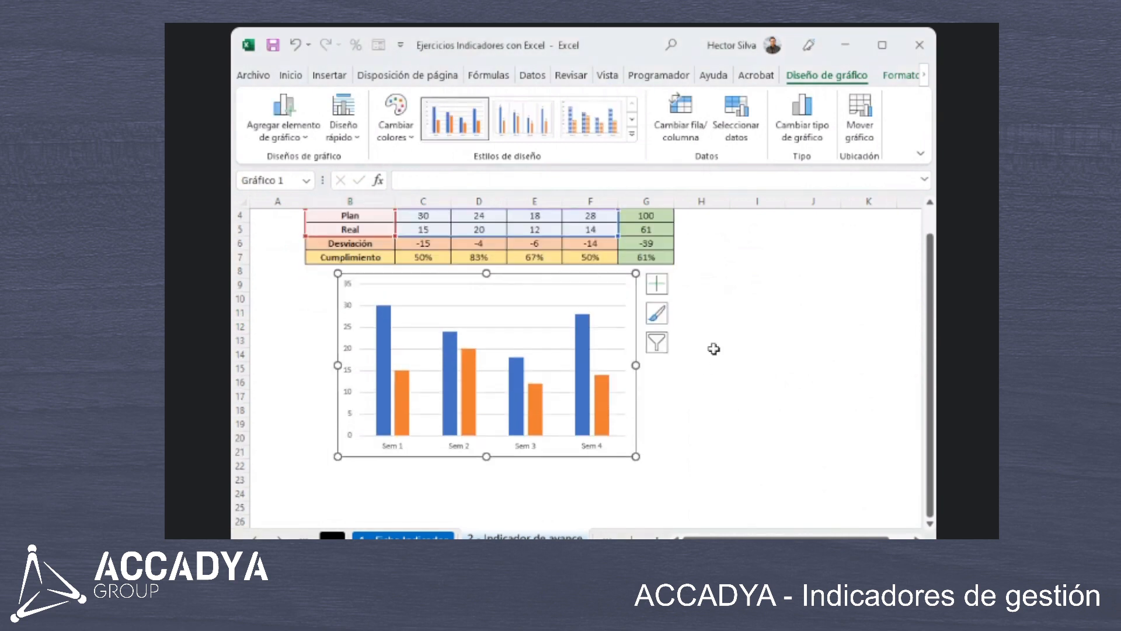
{"action": "left_click", "coordinate": [739, 340]}
{"action": "left_click", "coordinate": [636, 276]}
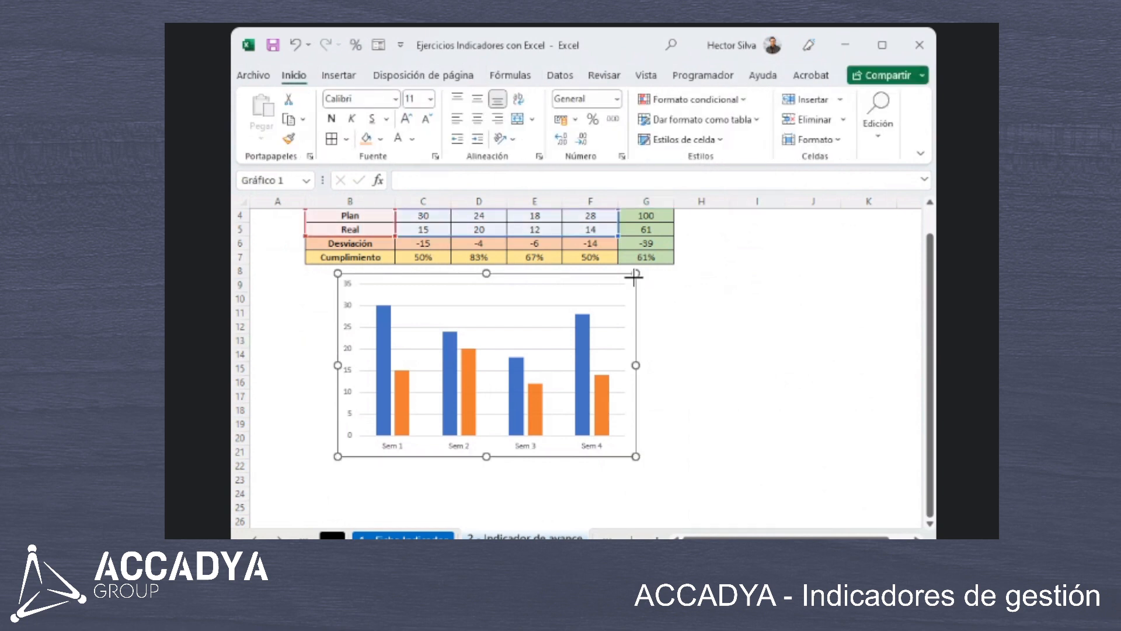
{"action": "left_click", "coordinate": [701, 285]}
{"action": "left_click", "coordinate": [753, 299]}
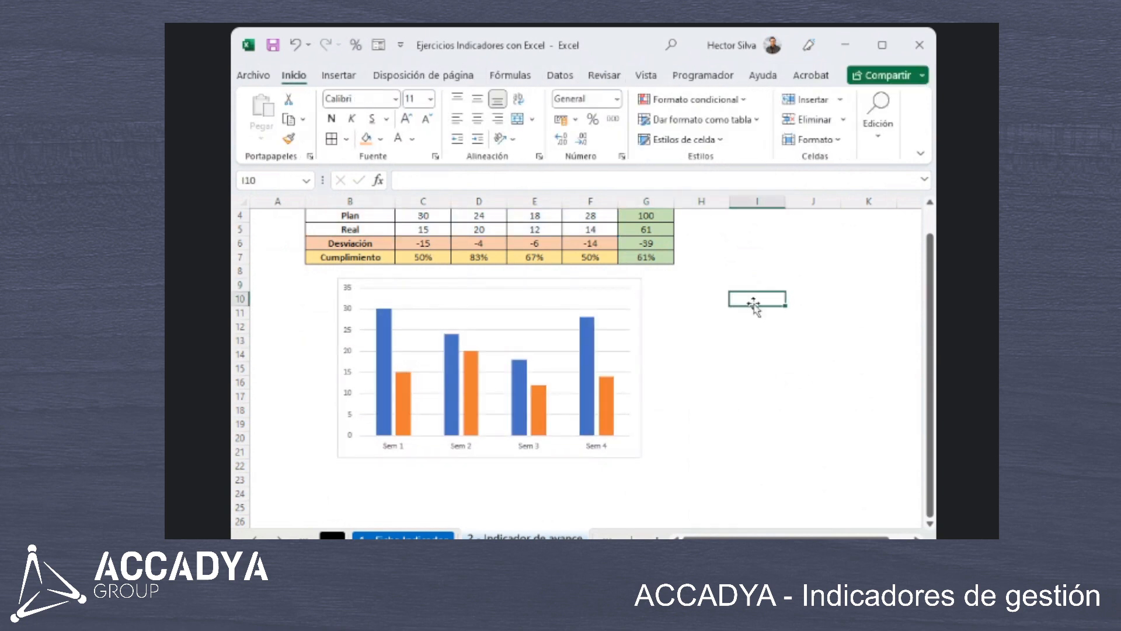
{"action": "scroll", "coordinate": [728, 386], "scroll_direction": "up", "scroll_amount": 1}
{"action": "scroll", "coordinate": [704, 368], "scroll_direction": "down", "scroll_amount": 1}
{"action": "left_click", "coordinate": [445, 257]}
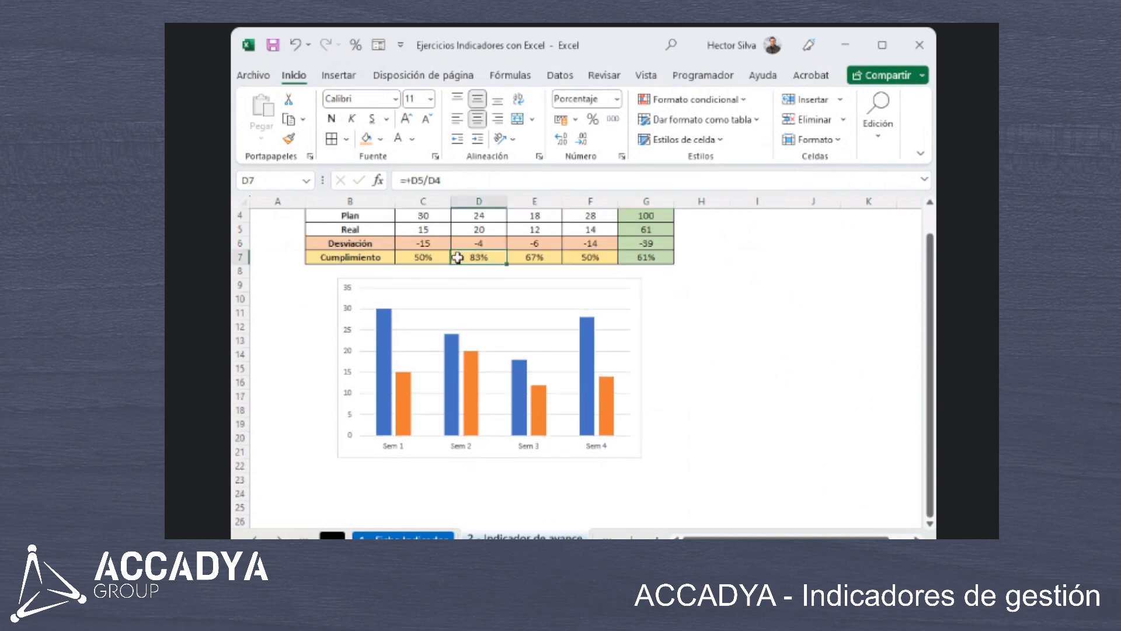
{"action": "key", "text": "alt+Tab"}
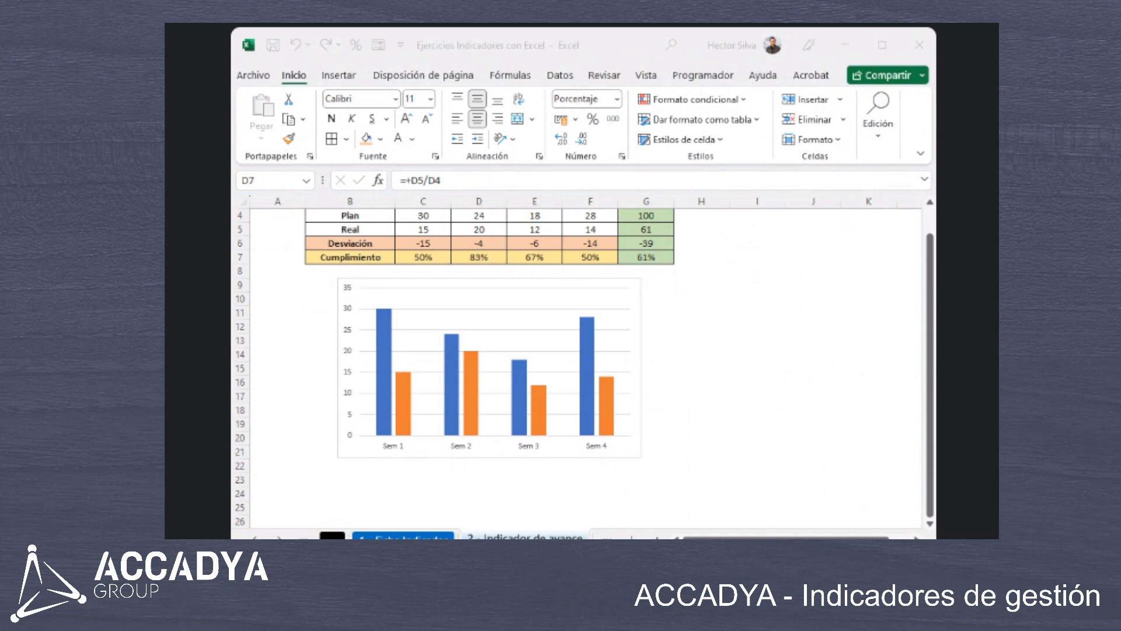
Add a primary vertical axis title reading "Avance / Actividades" to the Plan and Real column chart.
{"action": "left_click", "coordinate": [360, 281]}
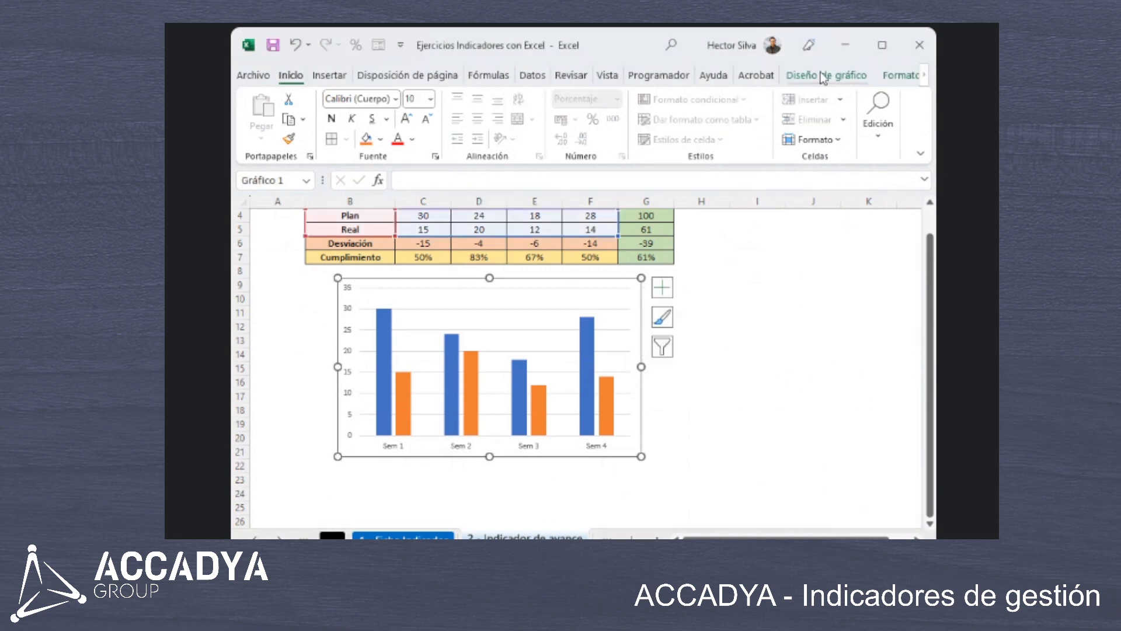
{"action": "scroll", "coordinate": [741, 303], "scroll_direction": "down", "scroll_amount": 1}
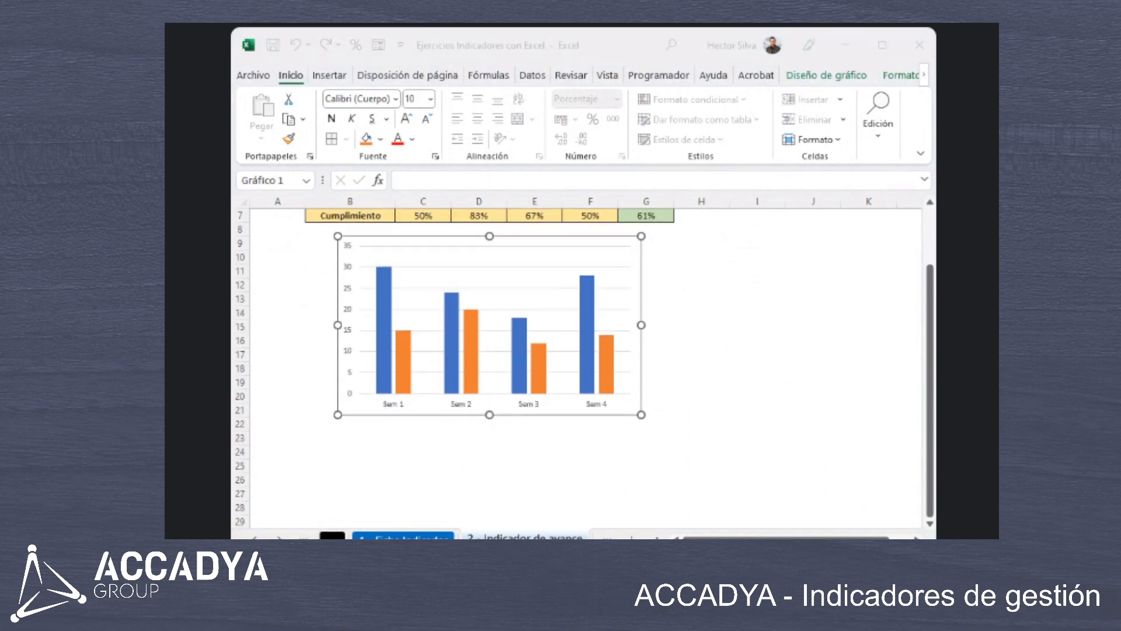
{"action": "left_click", "coordinate": [833, 79]}
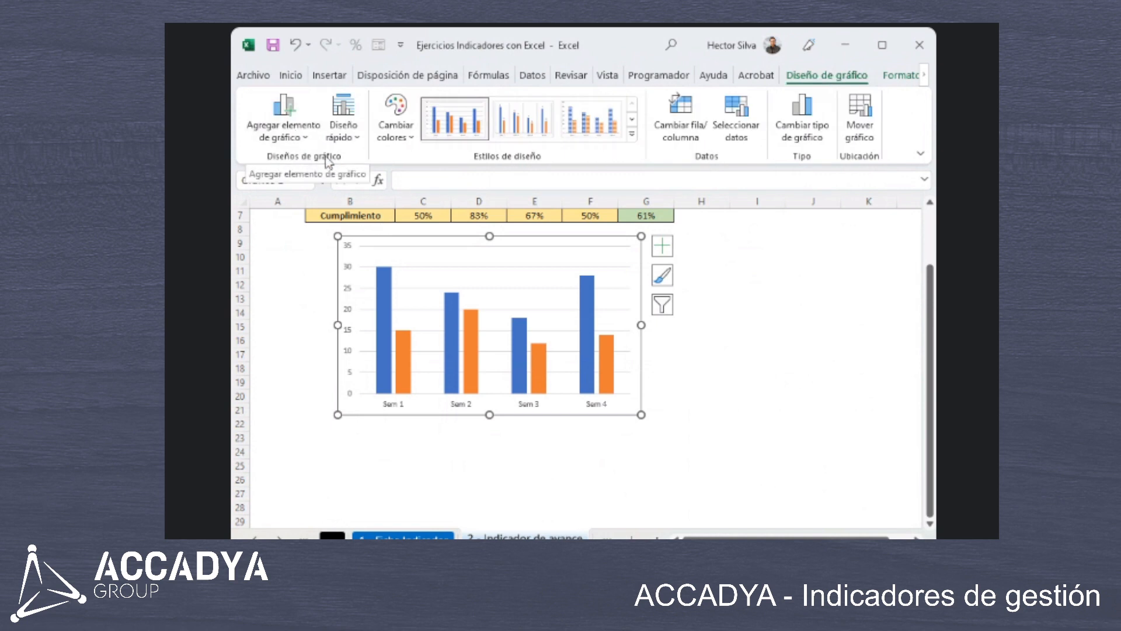
{"action": "left_click", "coordinate": [300, 142]}
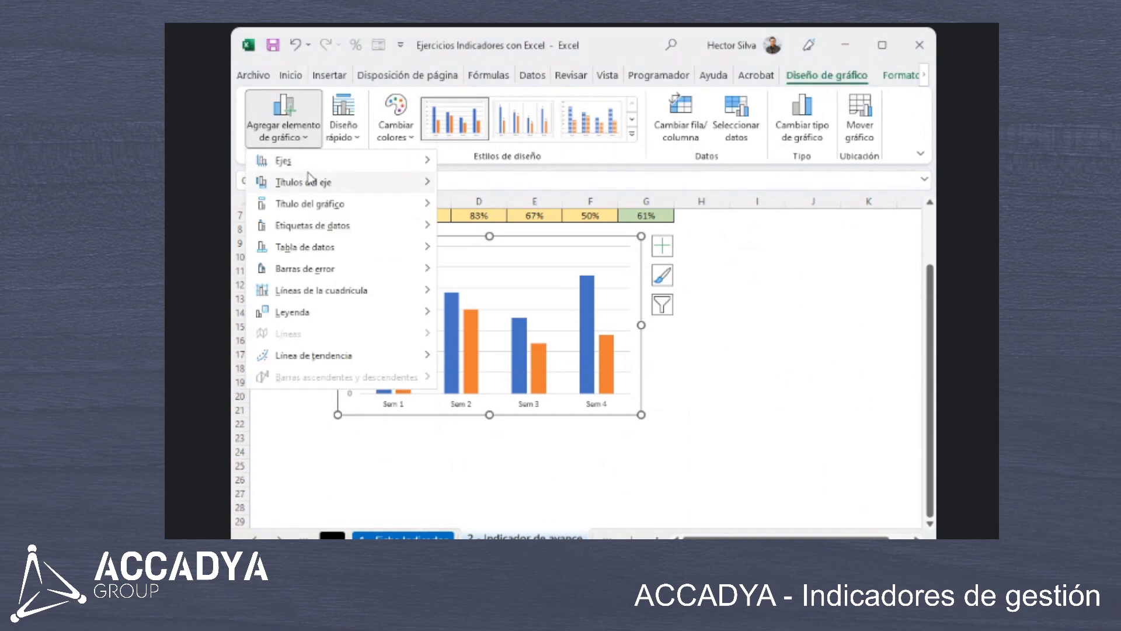
{"action": "mouse_move", "coordinate": [348, 187]}
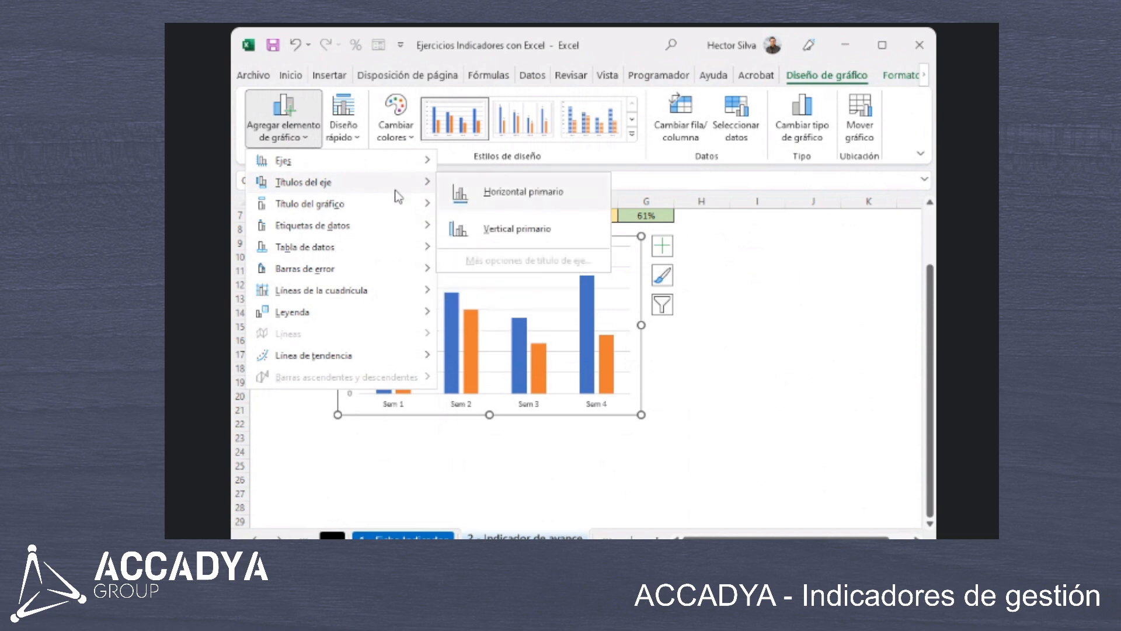
{"action": "left_click", "coordinate": [491, 229]}
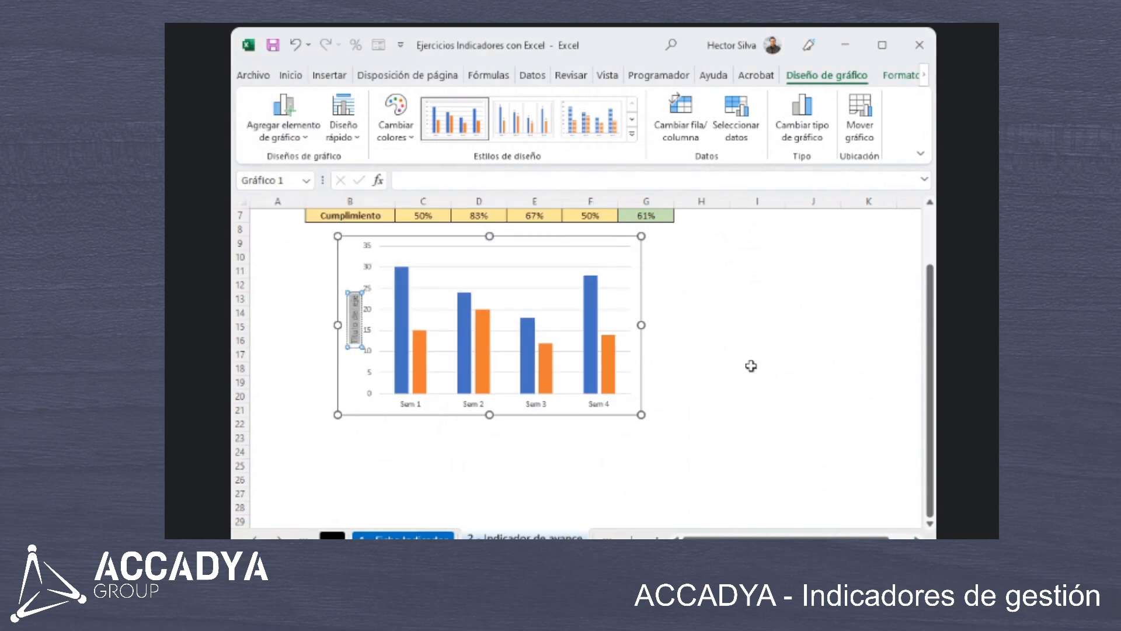
{"action": "type", "text": "Avan"}
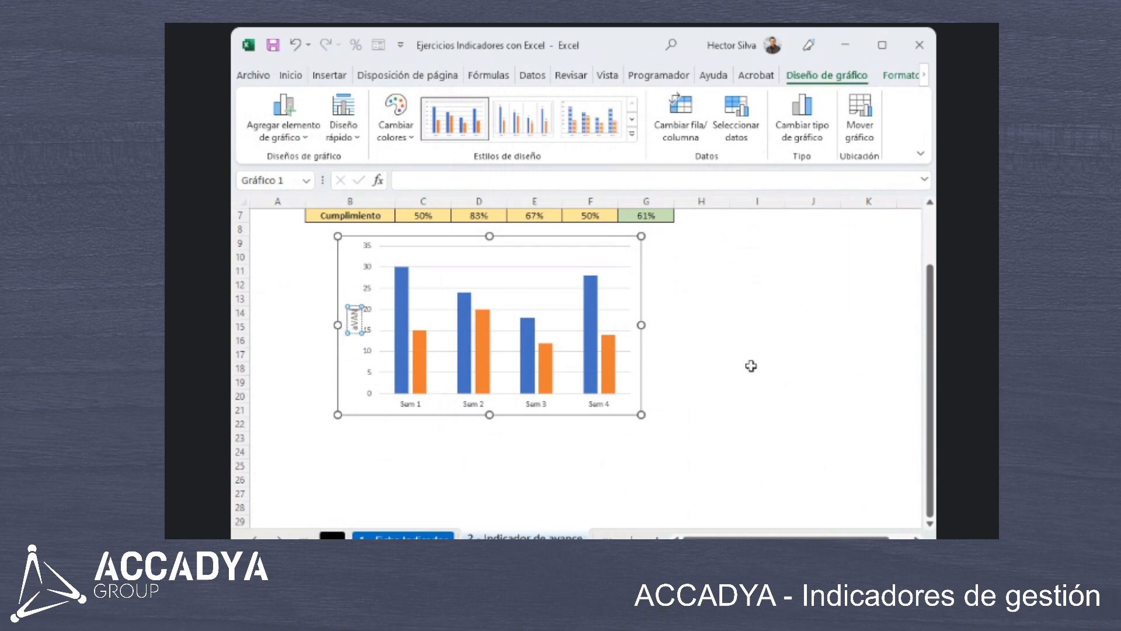
{"action": "type", "text": "ce / Acti"}
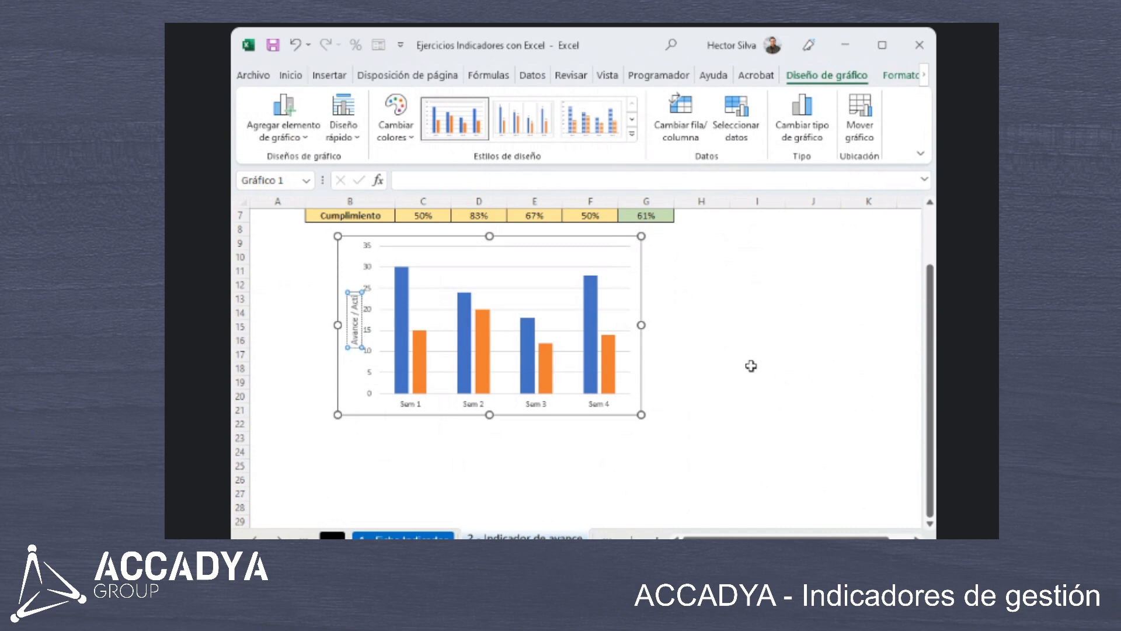
{"action": "type", "text": "vidades"}
{"action": "left_click", "coordinate": [723, 351]}
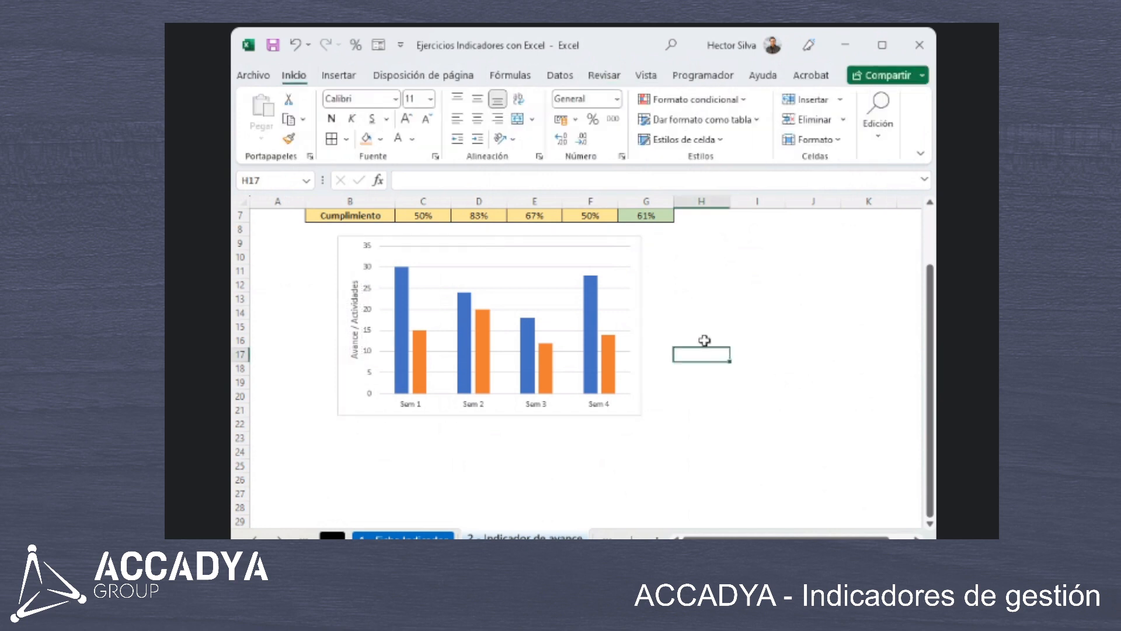
Add a data series to the chart, with its name from the Cumplimiento label in B7 and its values from C7:F7.
{"action": "scroll", "coordinate": [514, 358], "scroll_direction": "up", "scroll_amount": 1}
{"action": "left_click", "coordinate": [391, 282]}
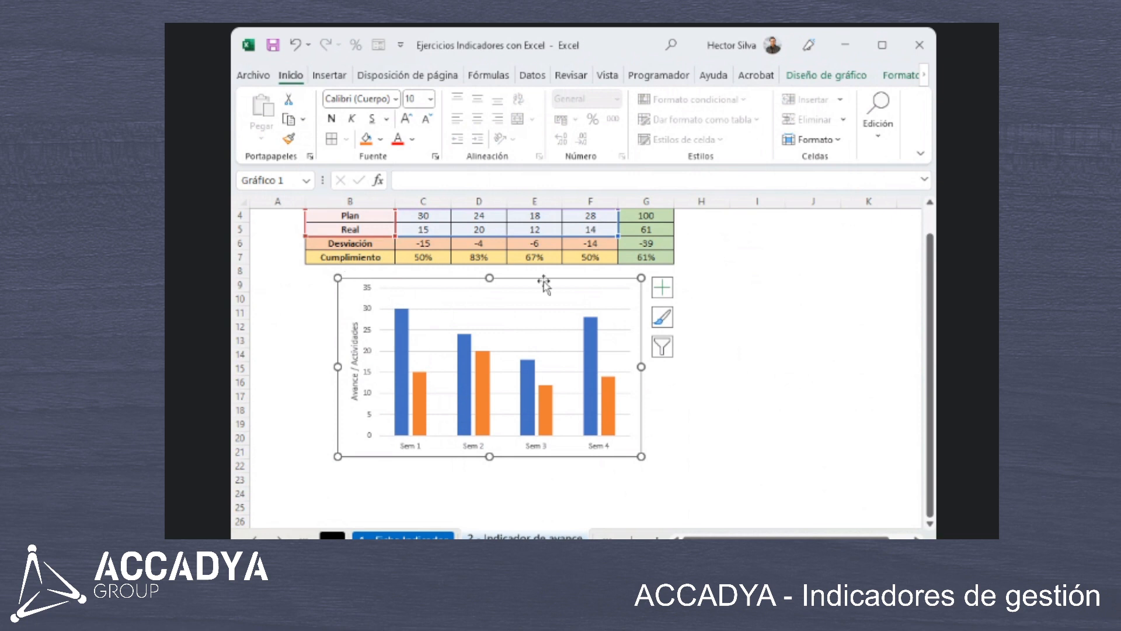
{"action": "left_click", "coordinate": [854, 83]}
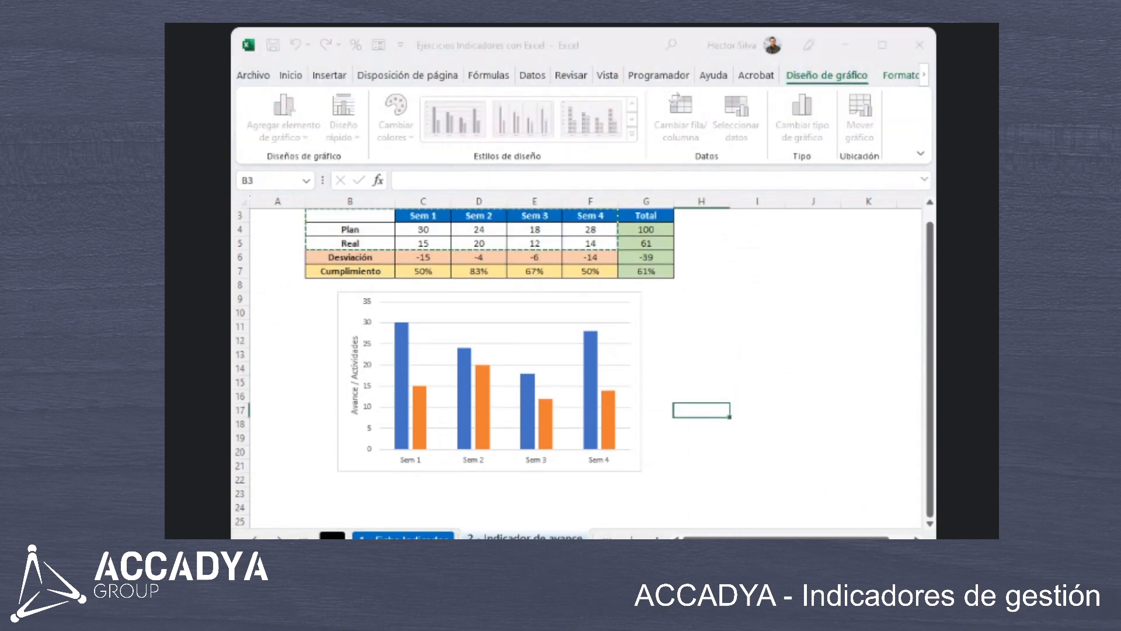
{"action": "left_click", "coordinate": [456, 330]}
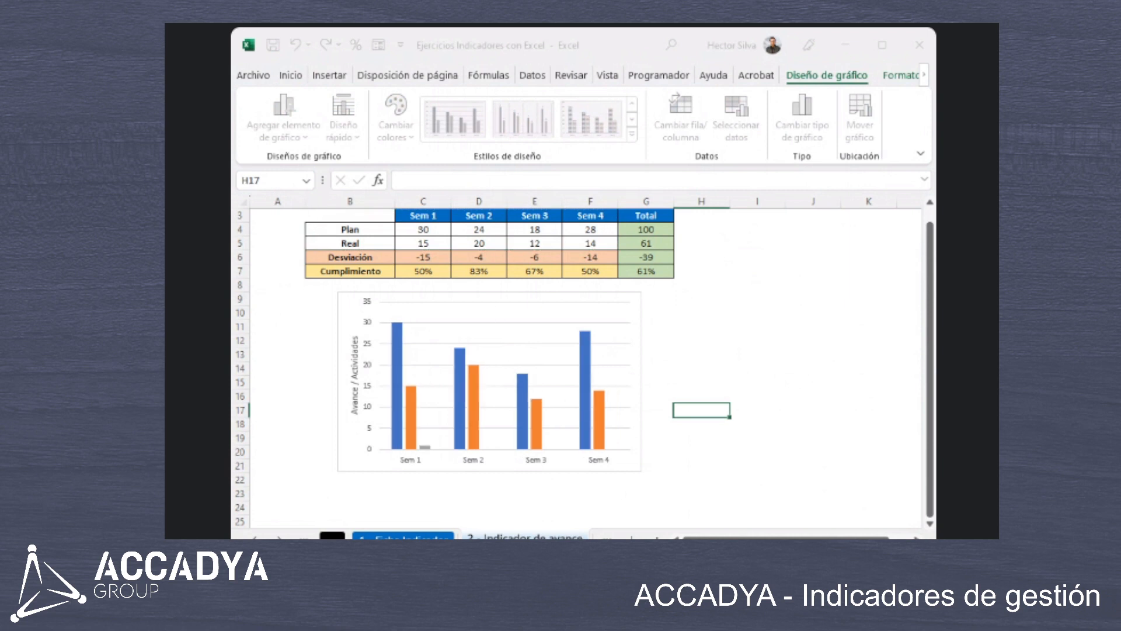
{"action": "left_click", "coordinate": [366, 273]}
{"action": "key", "text": "ctrl+c"}
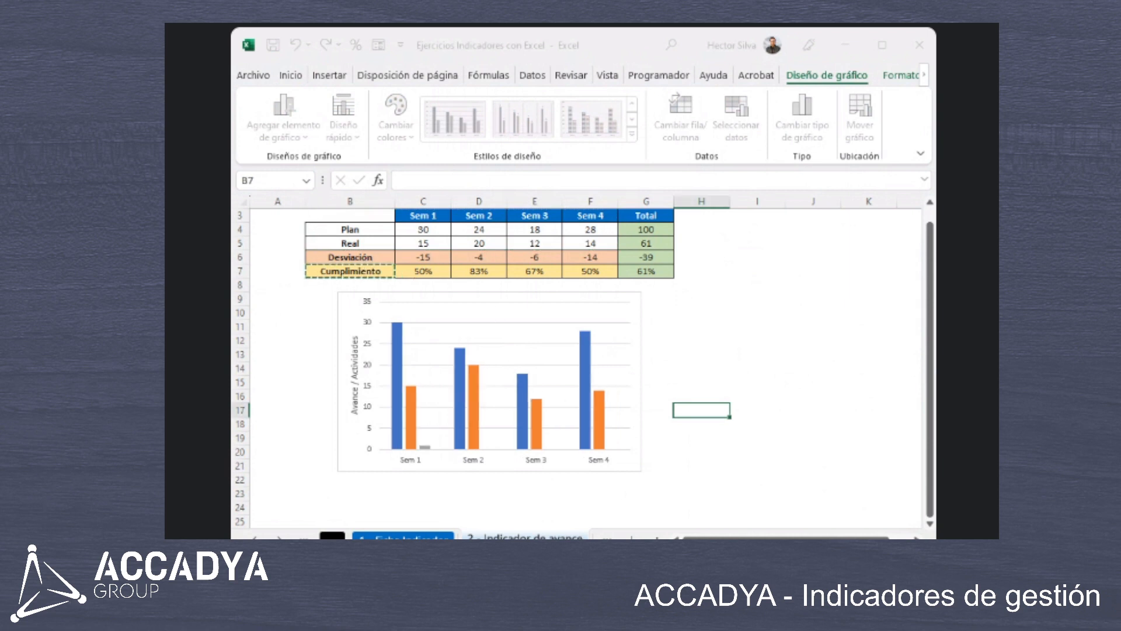
{"action": "left_click", "coordinate": [675, 358]}
{"action": "left_click_drag", "start_coordinate": [409, 271], "coordinate": [590, 271]}
{"action": "key", "text": "ctrl+c"}
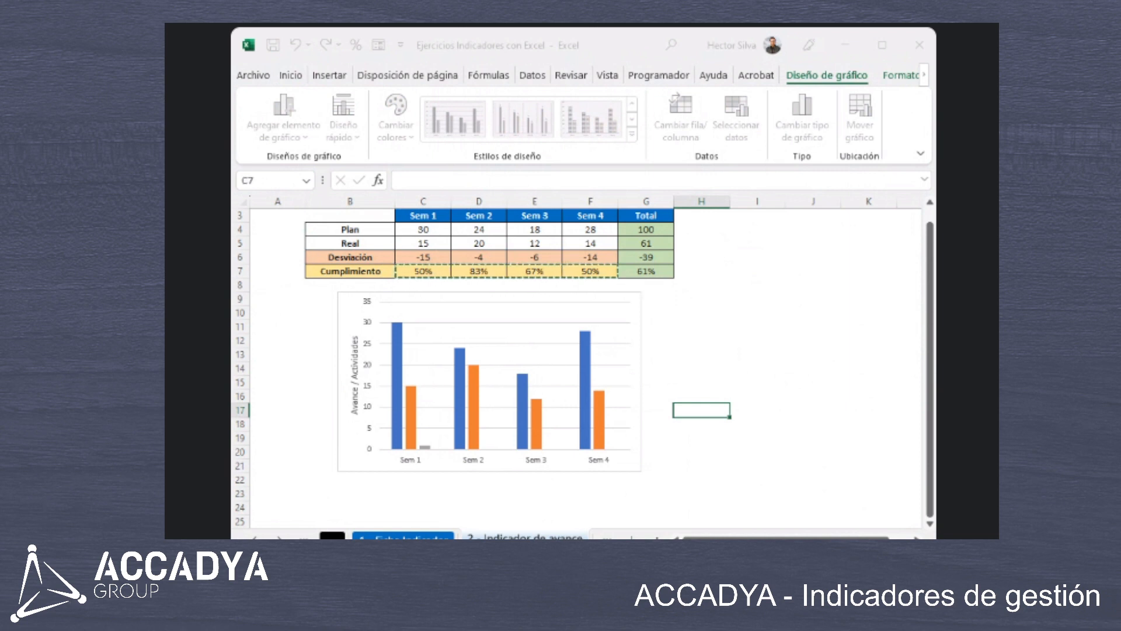
{"action": "key", "text": "Return"}
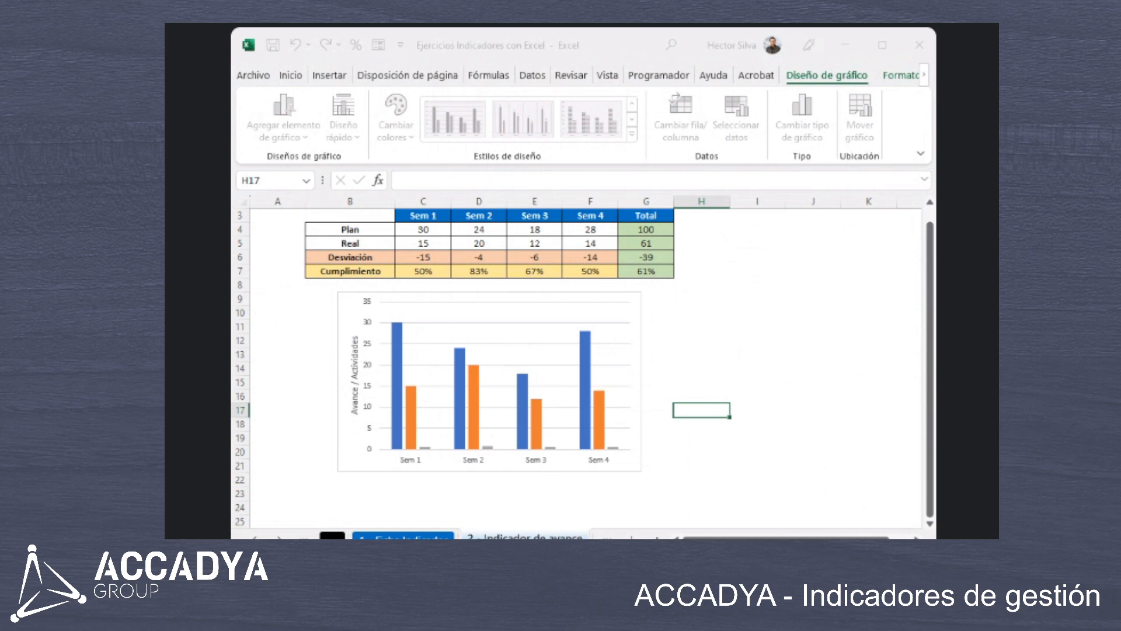
{"action": "left_click", "coordinate": [555, 465]}
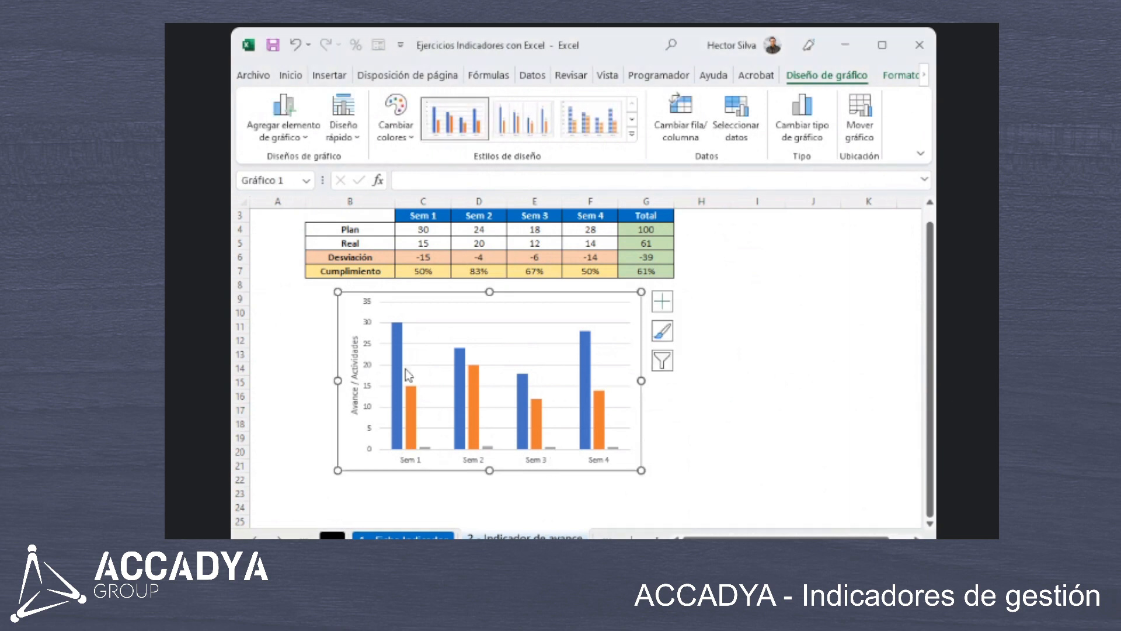
{"action": "left_click_drag", "start_coordinate": [423, 229], "coordinate": [598, 250]}
{"action": "left_click_drag", "start_coordinate": [424, 271], "coordinate": [590, 282]}
{"action": "left_click", "coordinate": [431, 456]}
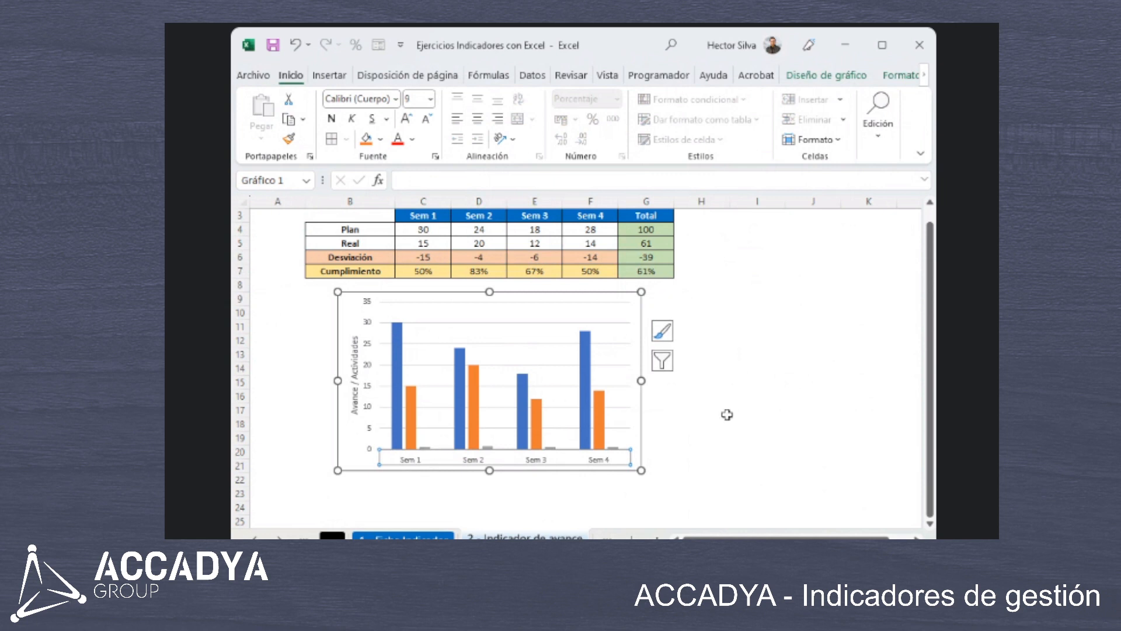
{"action": "left_click", "coordinate": [723, 413]}
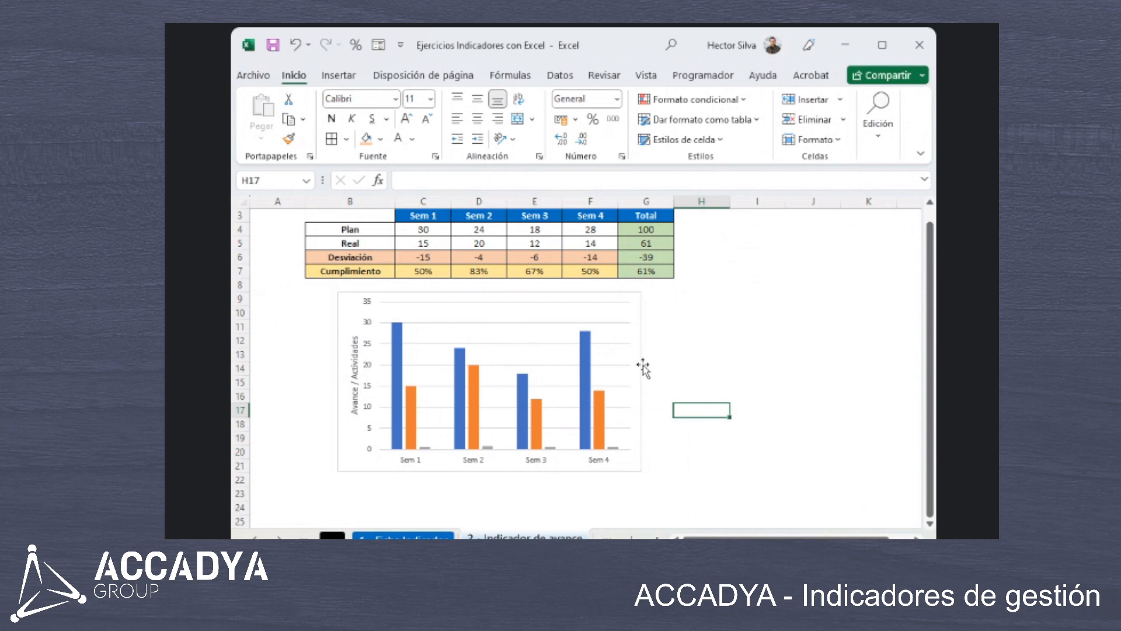
{"action": "left_click", "coordinate": [732, 341]}
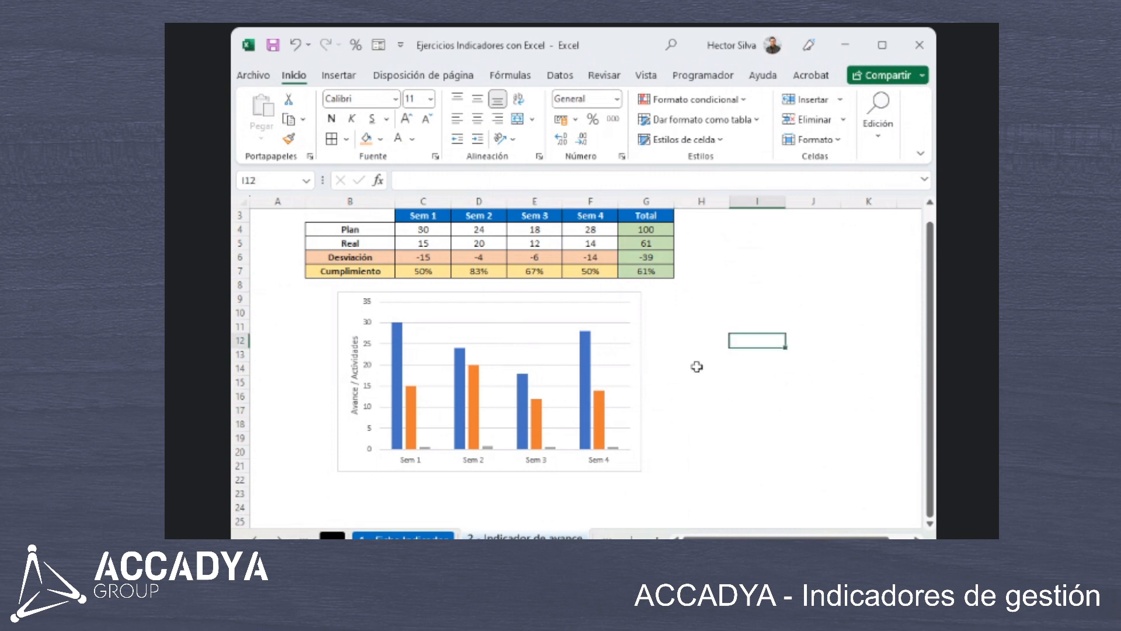
Change the chart type of the Cumplimiento series to Líneas in the custom combination settings.
{"action": "scroll", "coordinate": [697, 366], "scroll_direction": "up", "scroll_amount": 4, "text": "ctrl"}
{"action": "scroll", "coordinate": [697, 366], "scroll_direction": "up", "scroll_amount": 1, "text": "ctrl"}
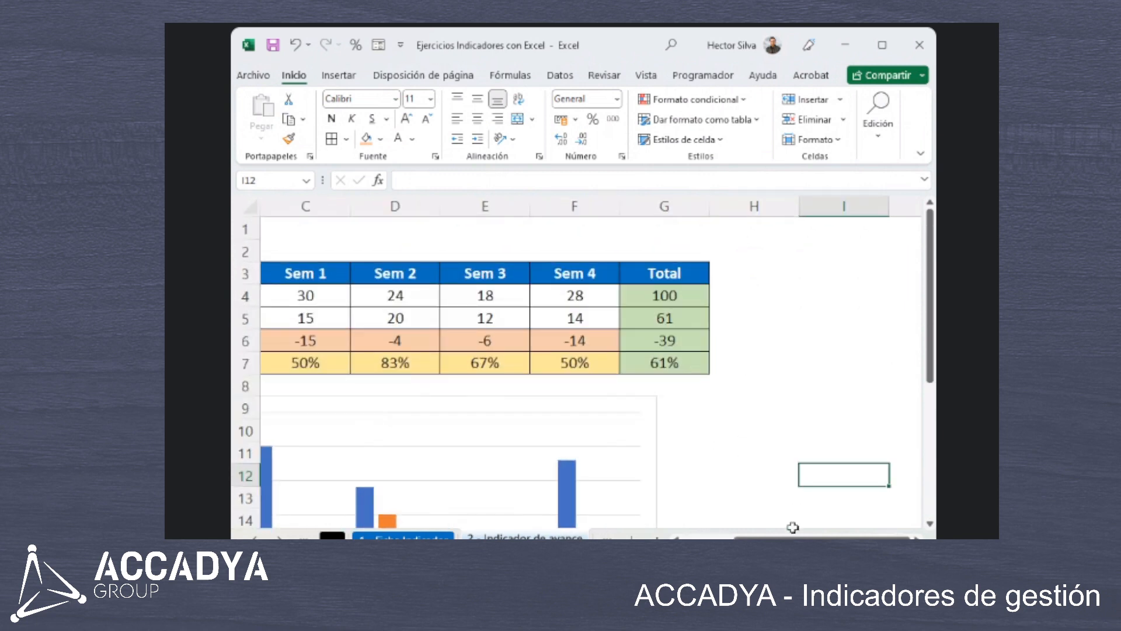
{"action": "left_click_drag", "start_coordinate": [794, 538], "coordinate": [766, 536]}
{"action": "scroll", "coordinate": [726, 437], "scroll_direction": "down", "scroll_amount": 3}
{"action": "scroll", "coordinate": [726, 436], "scroll_direction": "down", "scroll_amount": 2}
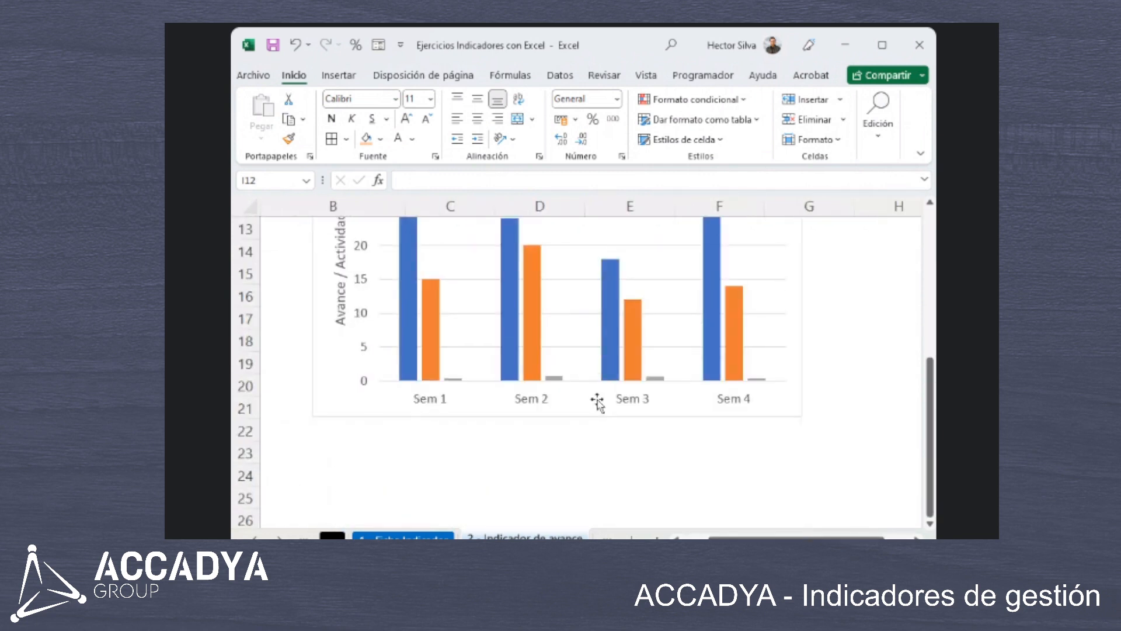
{"action": "left_click", "coordinate": [559, 384]}
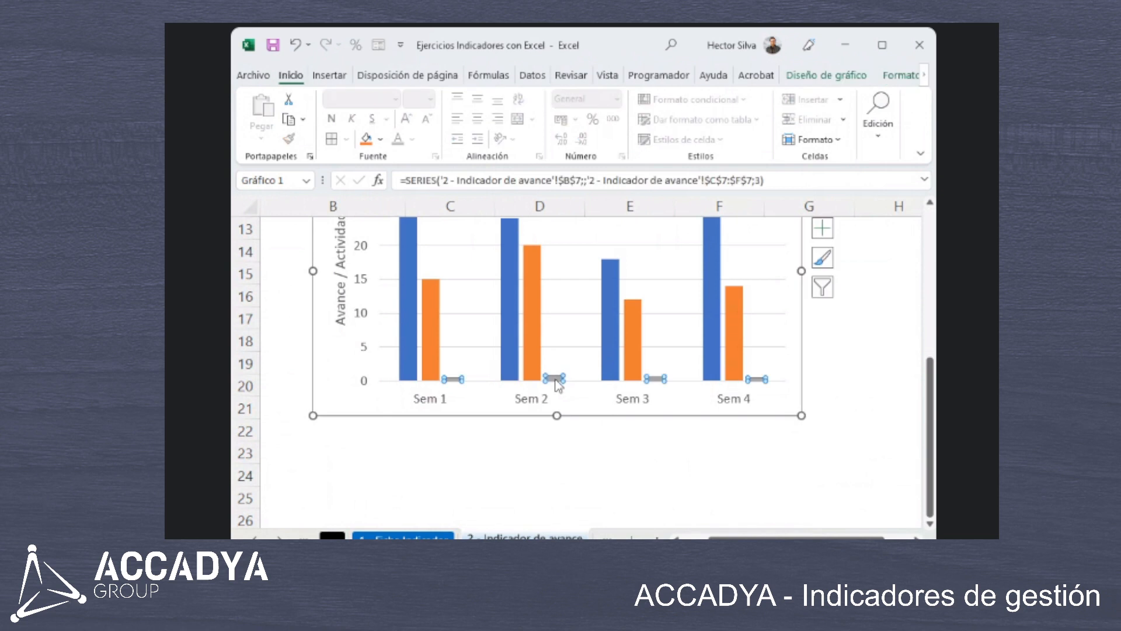
{"action": "left_click", "coordinate": [821, 81]}
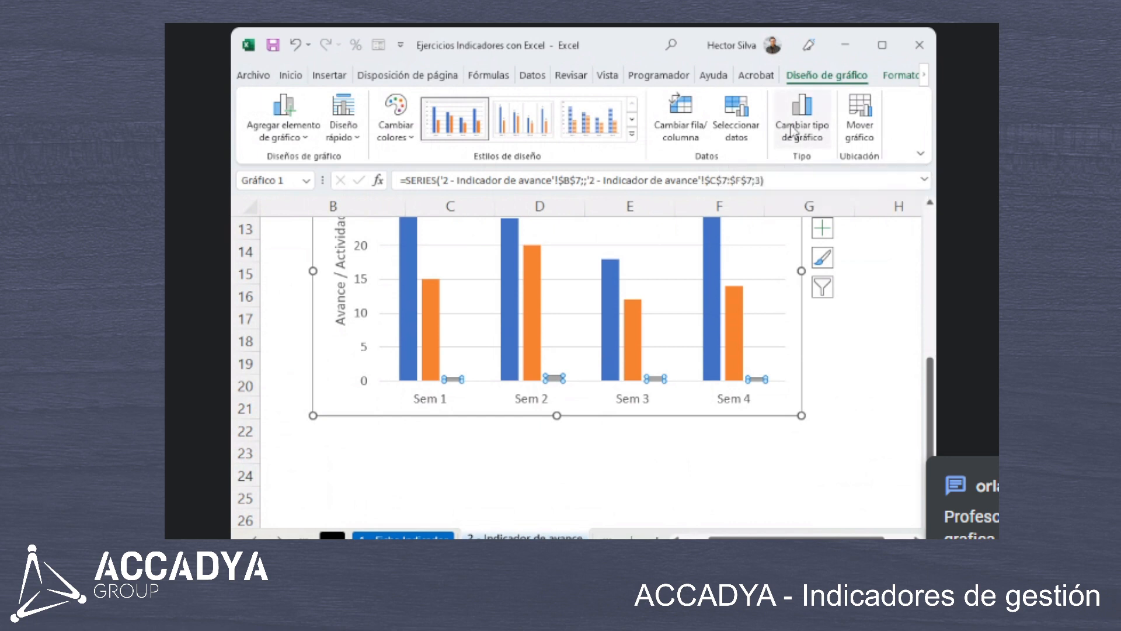
{"action": "left_click", "coordinate": [807, 135]}
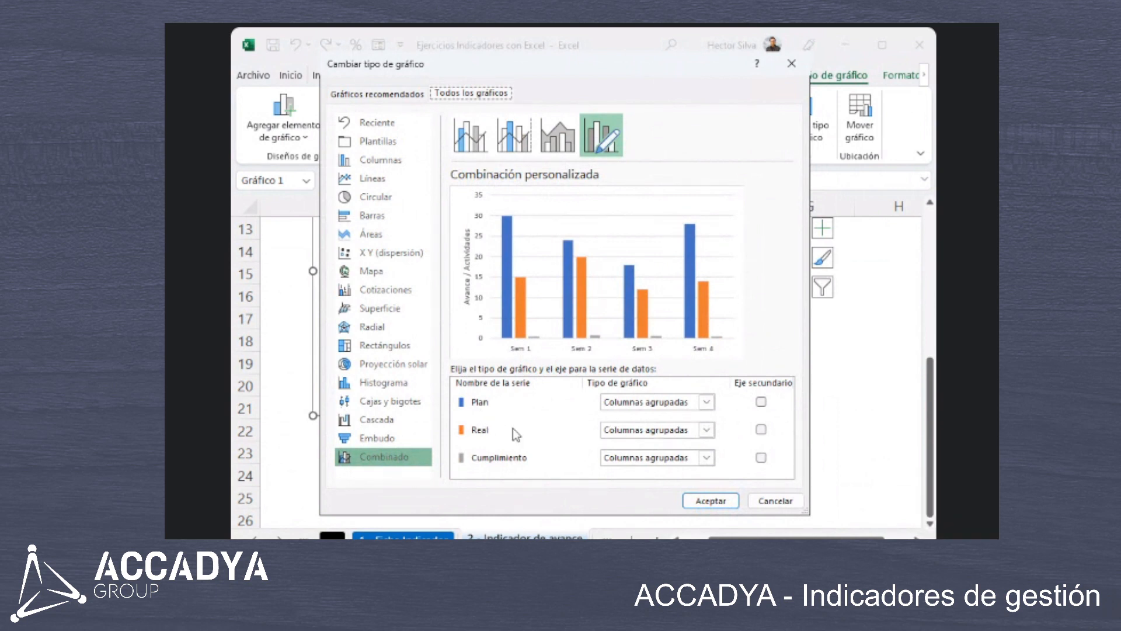
{"action": "left_click", "coordinate": [687, 470]}
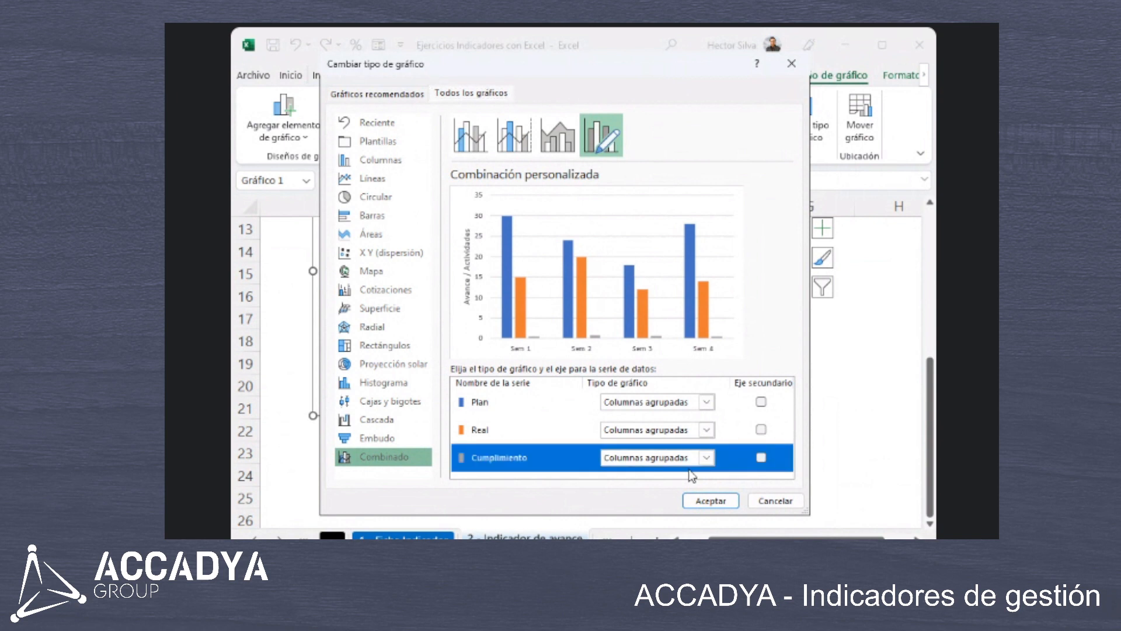
{"action": "left_click", "coordinate": [706, 458]}
{"action": "left_click", "coordinate": [624, 308]}
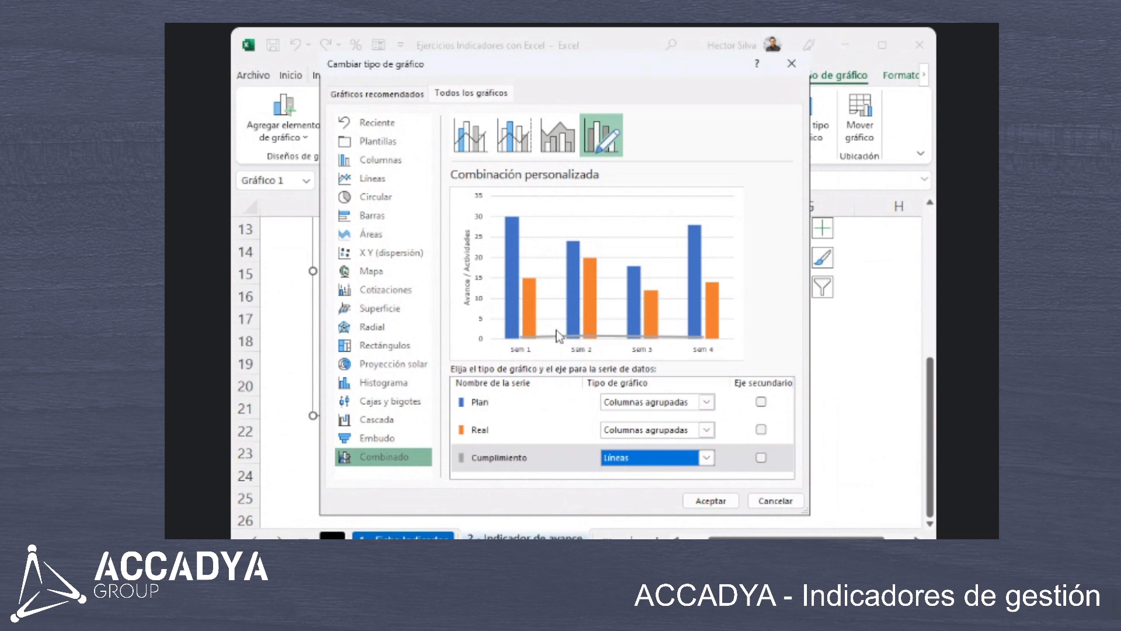
Plot the Cumplimiento series on the secondary axis and apply the combined chart type.
{"action": "left_click", "coordinate": [761, 458]}
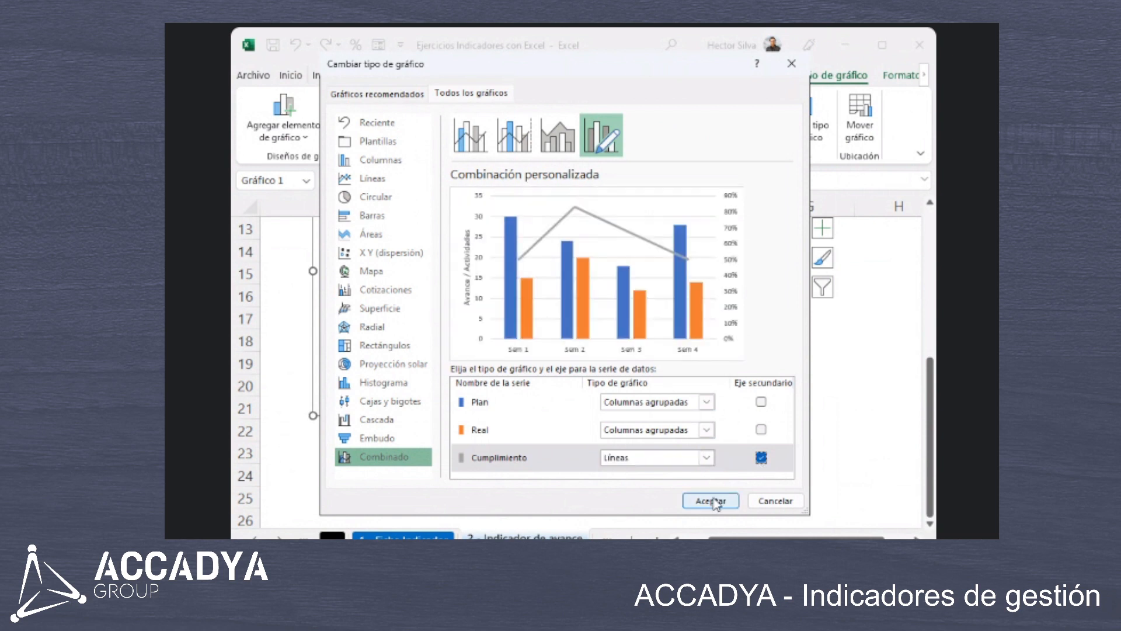
{"action": "left_click", "coordinate": [710, 500]}
{"action": "left_click", "coordinate": [760, 451]}
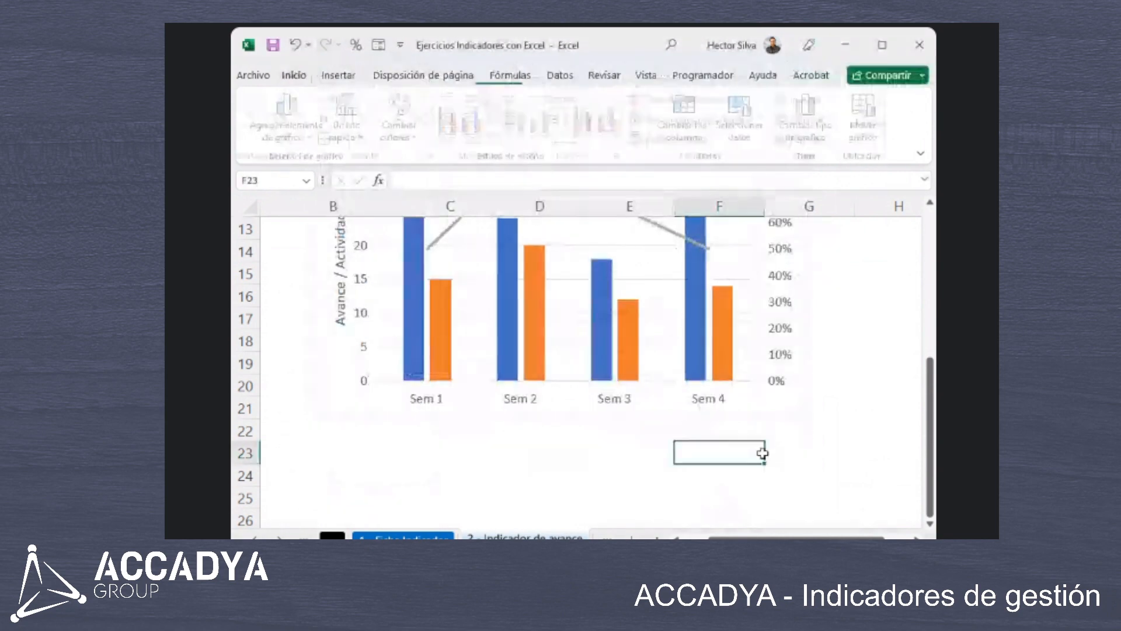
Add a secondary vertical axis title reading "Cumplimiento" to the combined chart.
{"action": "scroll", "coordinate": [809, 396], "scroll_direction": "down", "scroll_amount": 3}
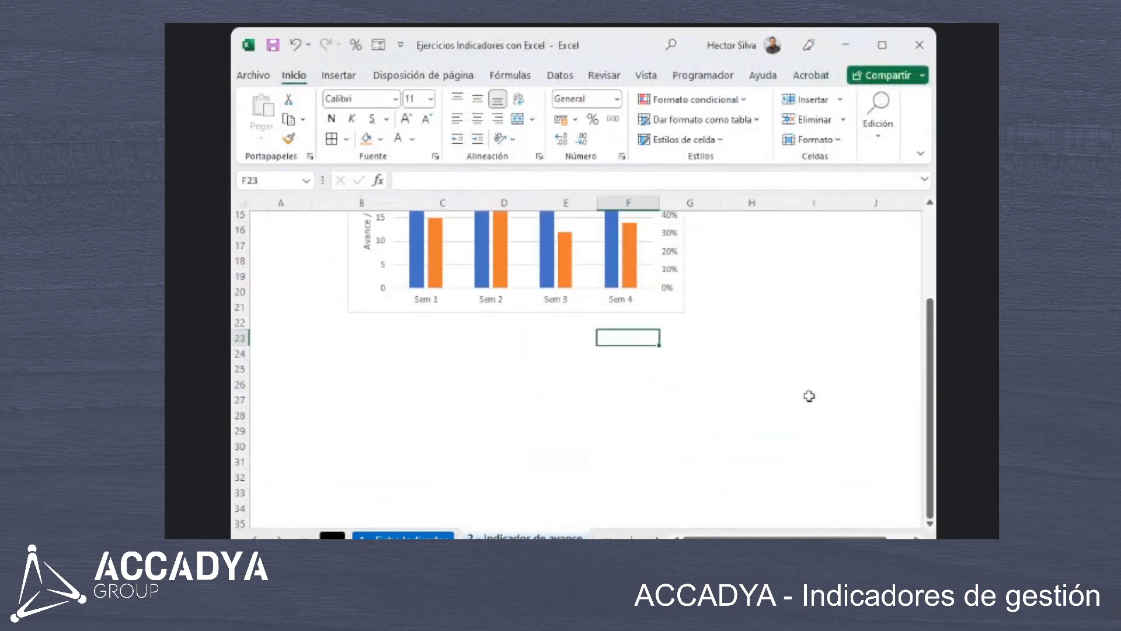
{"action": "scroll", "coordinate": [809, 396], "scroll_direction": "up", "scroll_amount": 4}
{"action": "scroll", "coordinate": [809, 396], "scroll_direction": "down", "scroll_amount": 1}
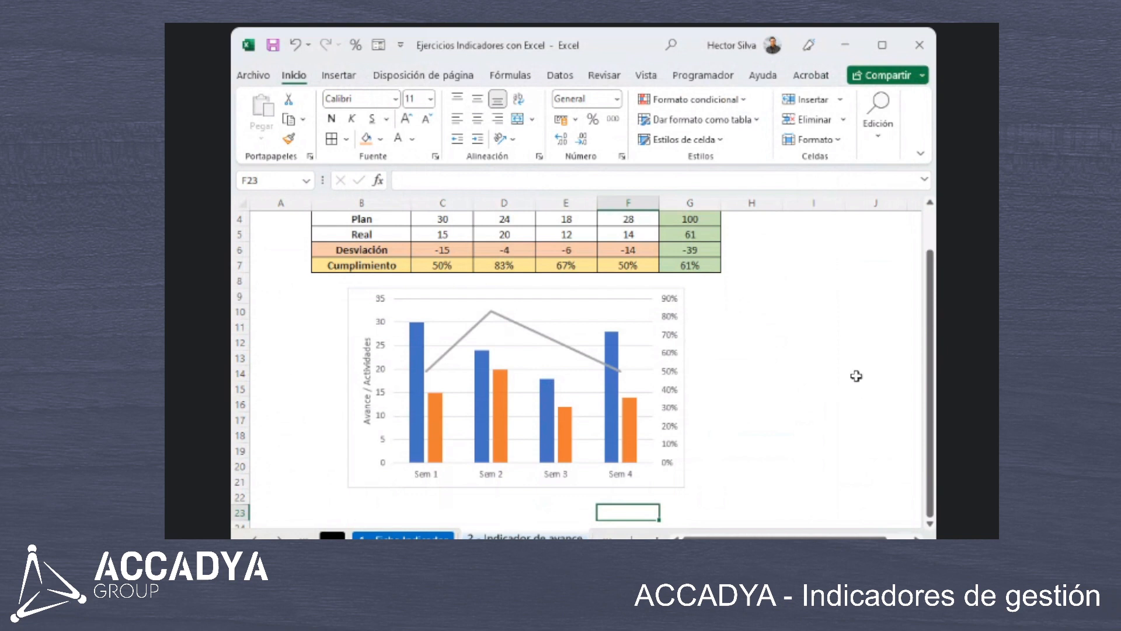
{"action": "scroll", "coordinate": [856, 377], "scroll_direction": "down", "scroll_amount": 1}
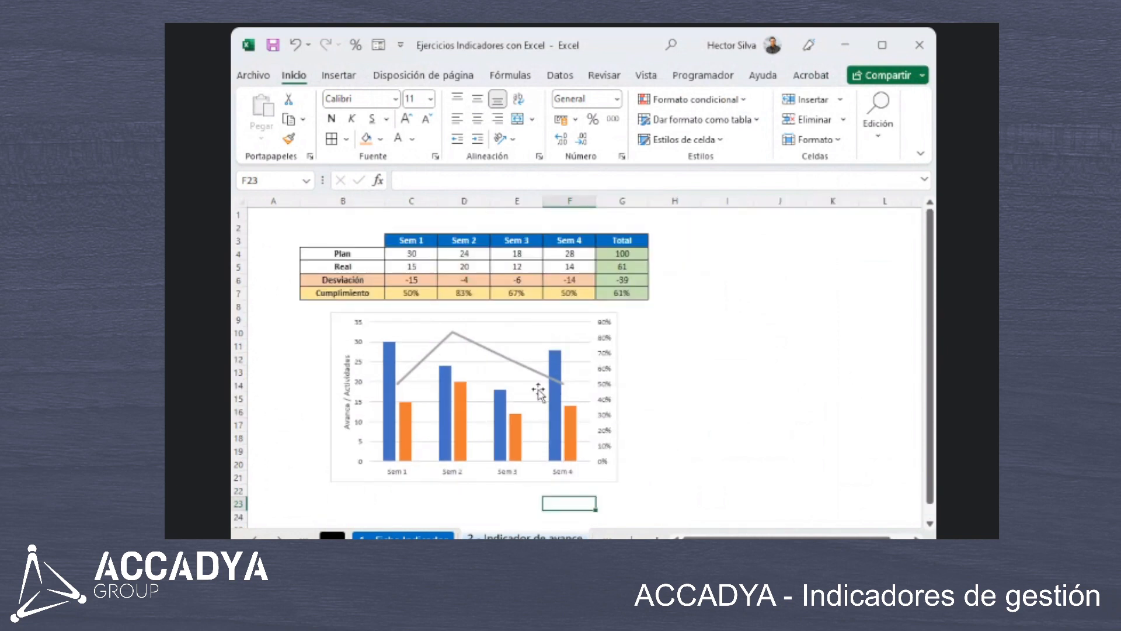
{"action": "left_click", "coordinate": [613, 402]}
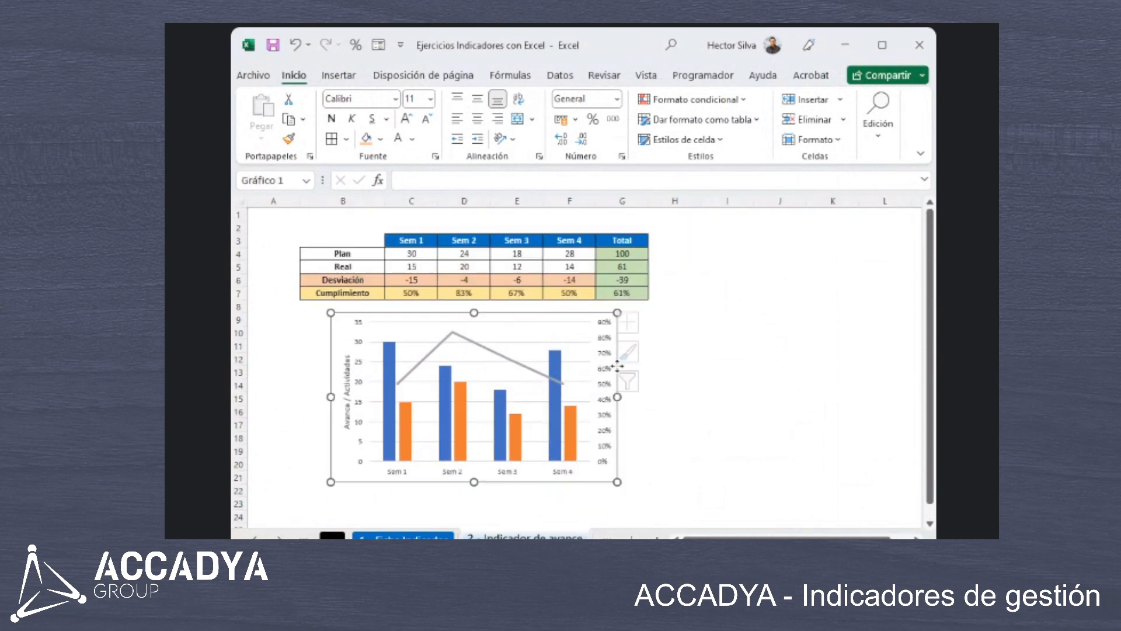
{"action": "left_click", "coordinate": [827, 75]}
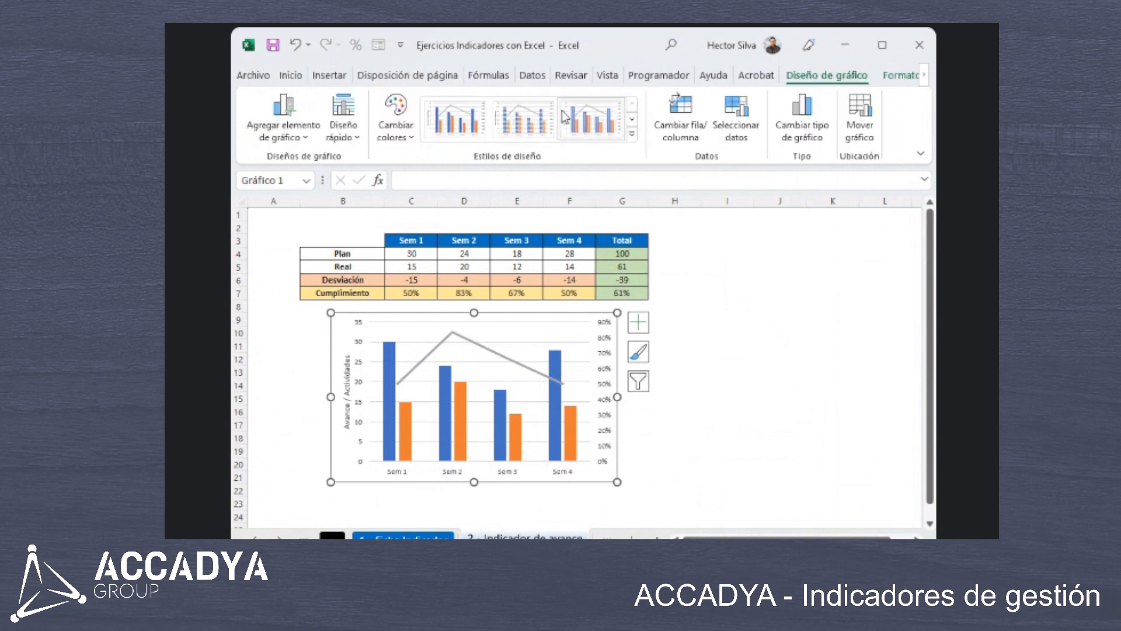
{"action": "left_click", "coordinate": [292, 136]}
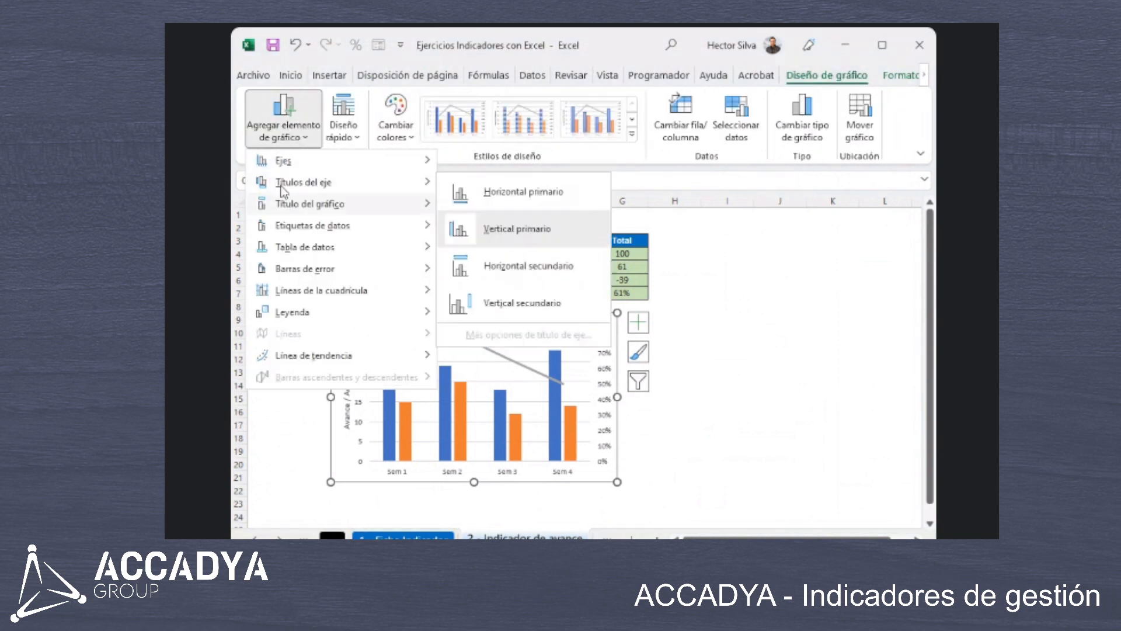
{"action": "mouse_move", "coordinate": [315, 204]}
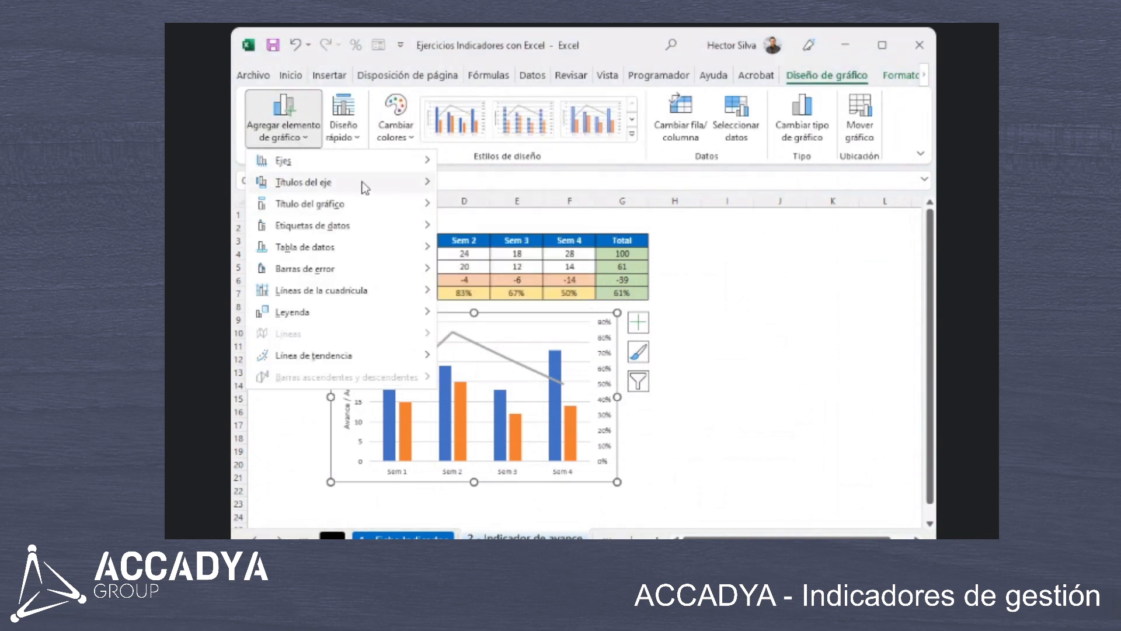
{"action": "mouse_move", "coordinate": [363, 182]}
{"action": "left_click", "coordinate": [555, 282]}
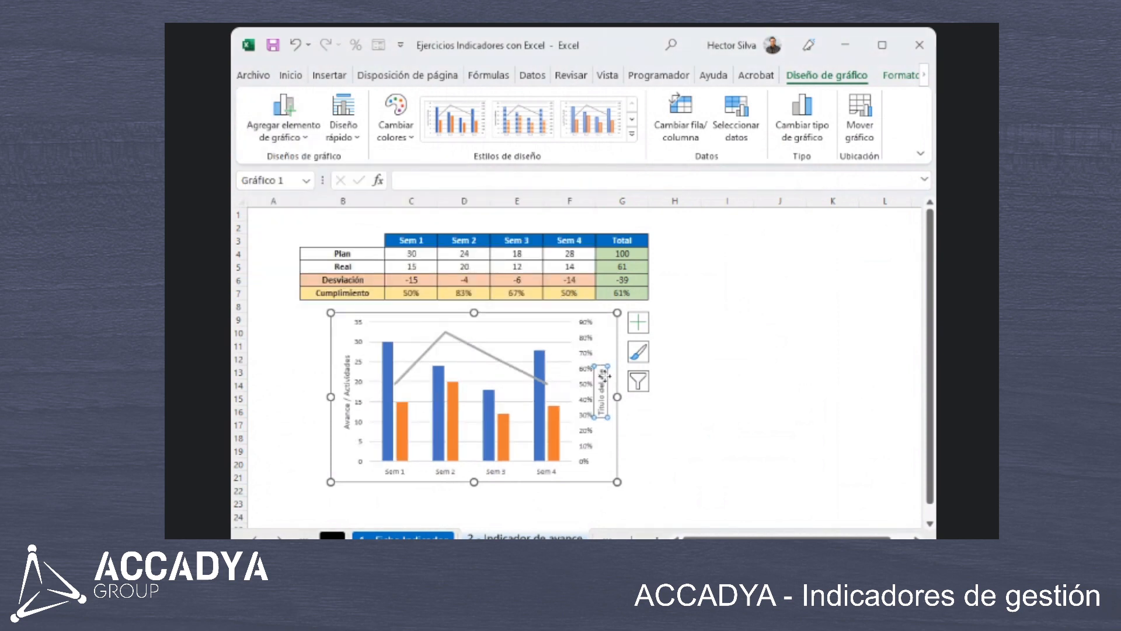
{"action": "left_click_drag", "start_coordinate": [602, 370], "coordinate": [607, 416]}
{"action": "type", "text": "Cumplimiento"}
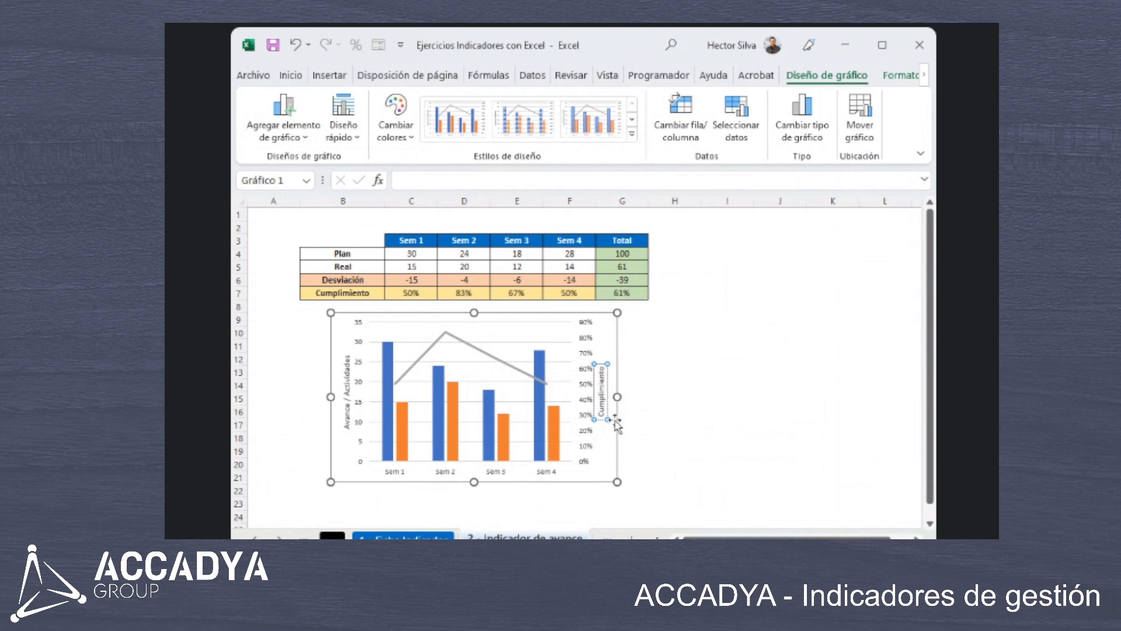
{"action": "left_click", "coordinate": [706, 368]}
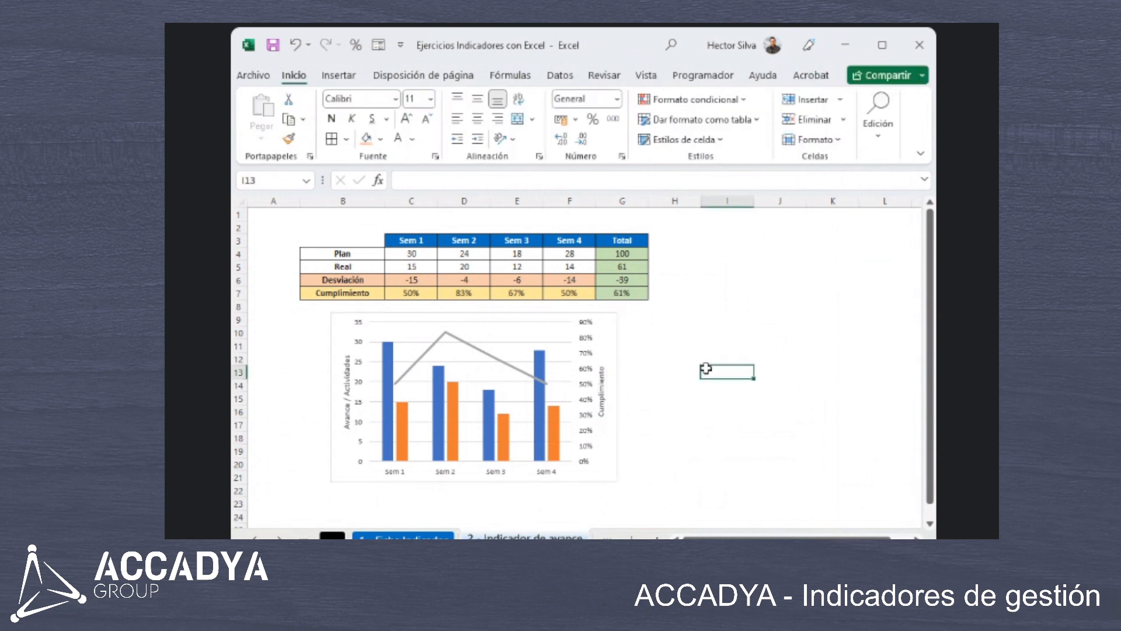
Move and resize the chart to span the width of the data table above it.
{"action": "left_click_drag", "start_coordinate": [605, 474], "coordinate": [648, 468]}
{"action": "left_click", "coordinate": [766, 428]}
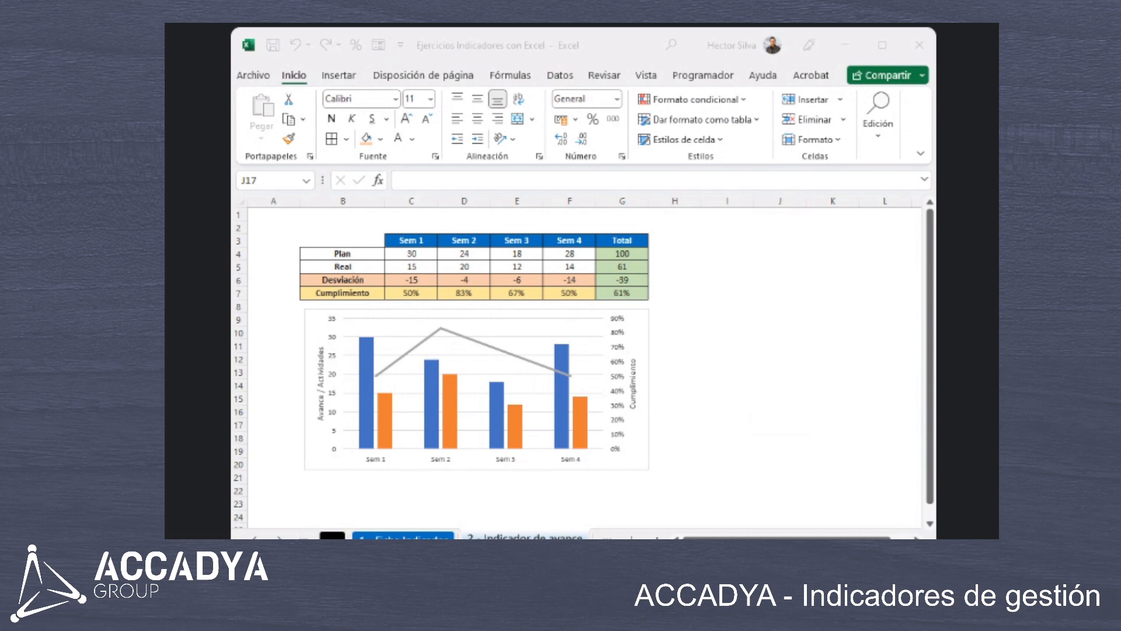
Review the chart's source data in the data selection settings without changing it.
{"action": "left_click", "coordinate": [563, 319]}
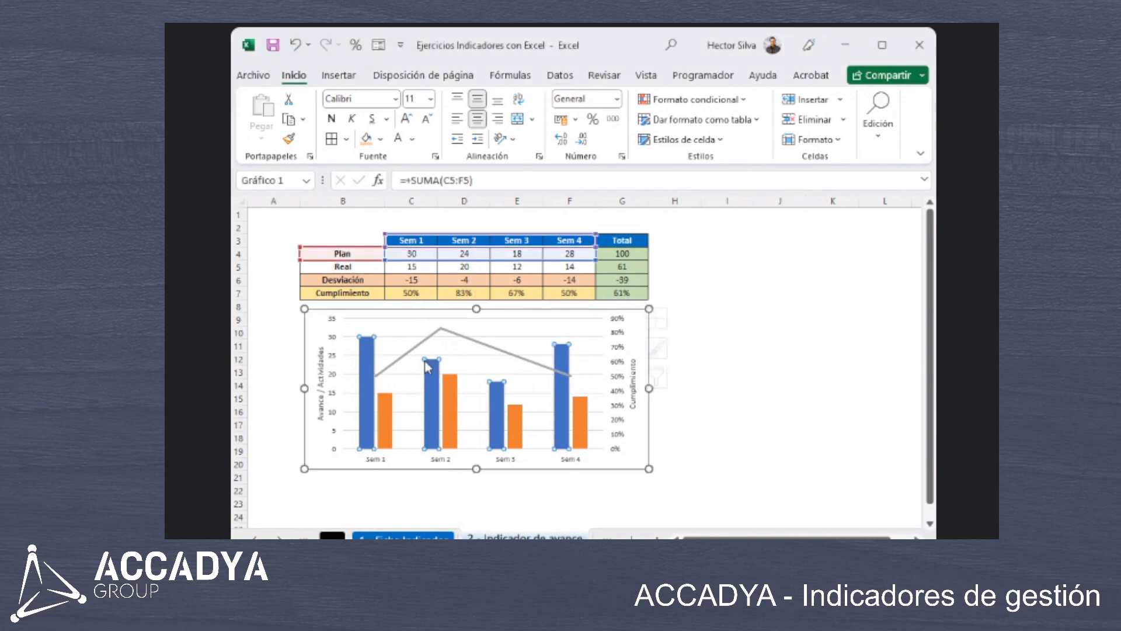
{"action": "left_click", "coordinate": [564, 319]}
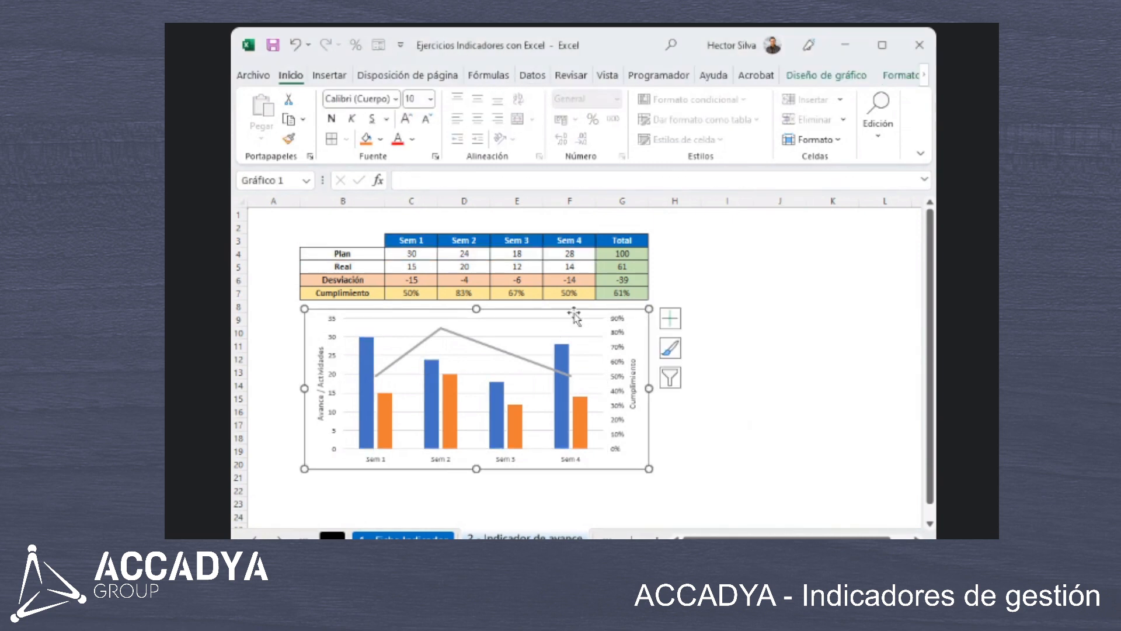
{"action": "left_click", "coordinate": [827, 80]}
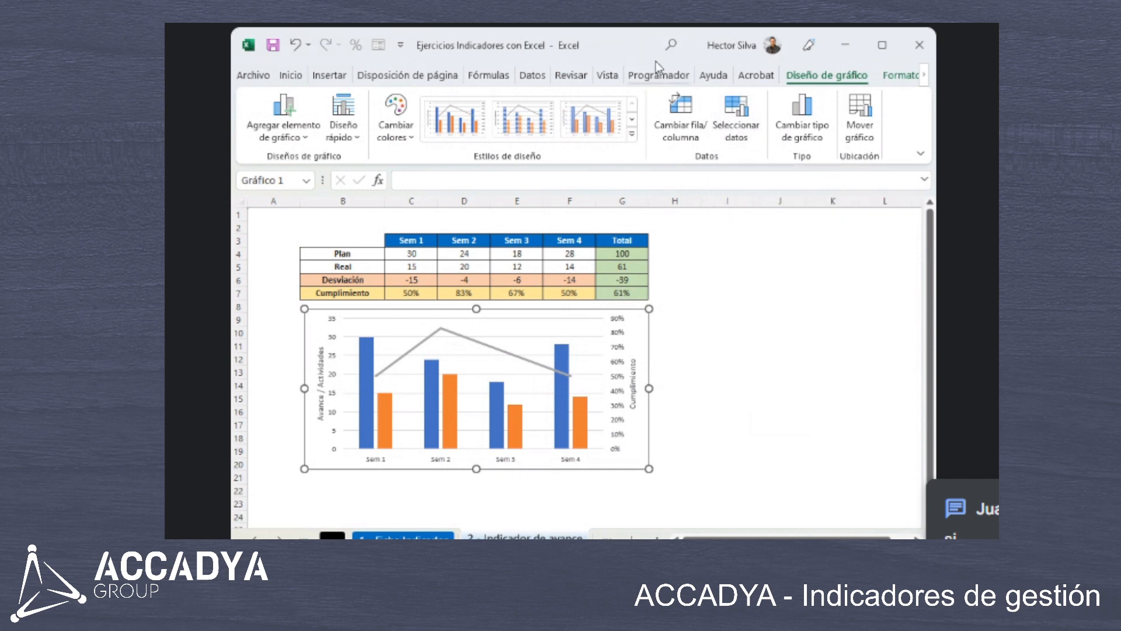
{"action": "left_click", "coordinate": [736, 117]}
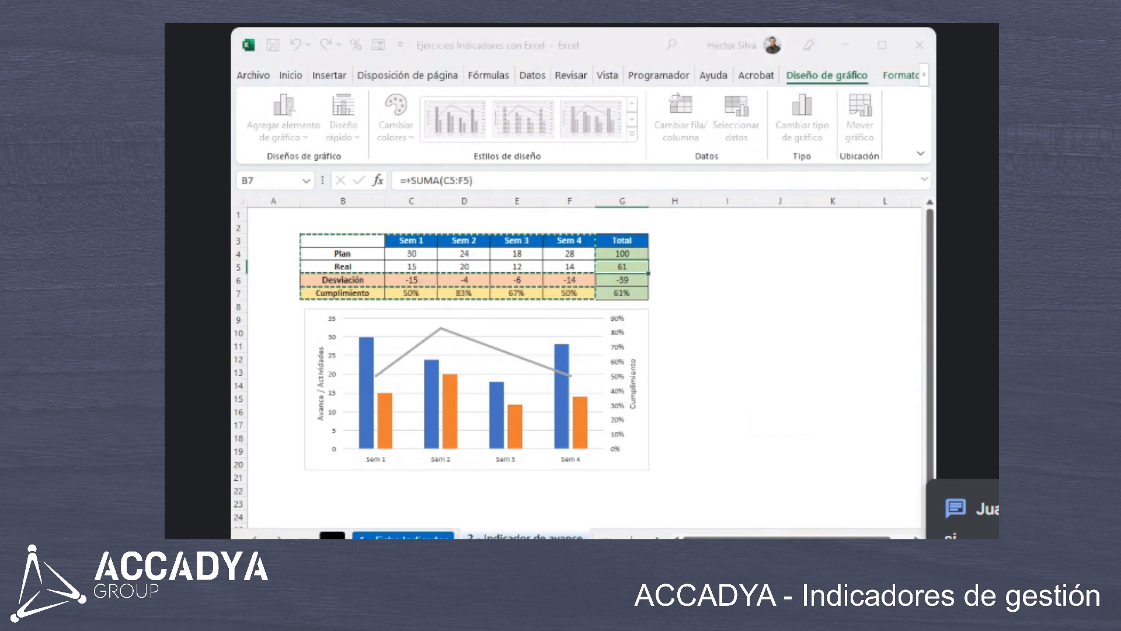
{"action": "key", "text": "Escape"}
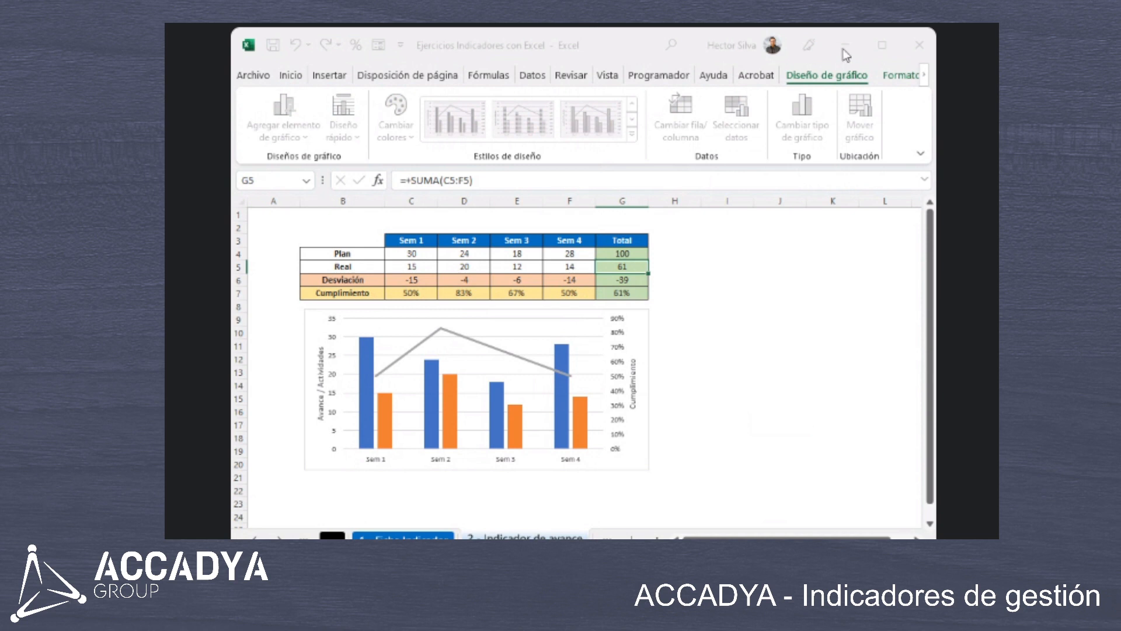
{"action": "left_click", "coordinate": [672, 51]}
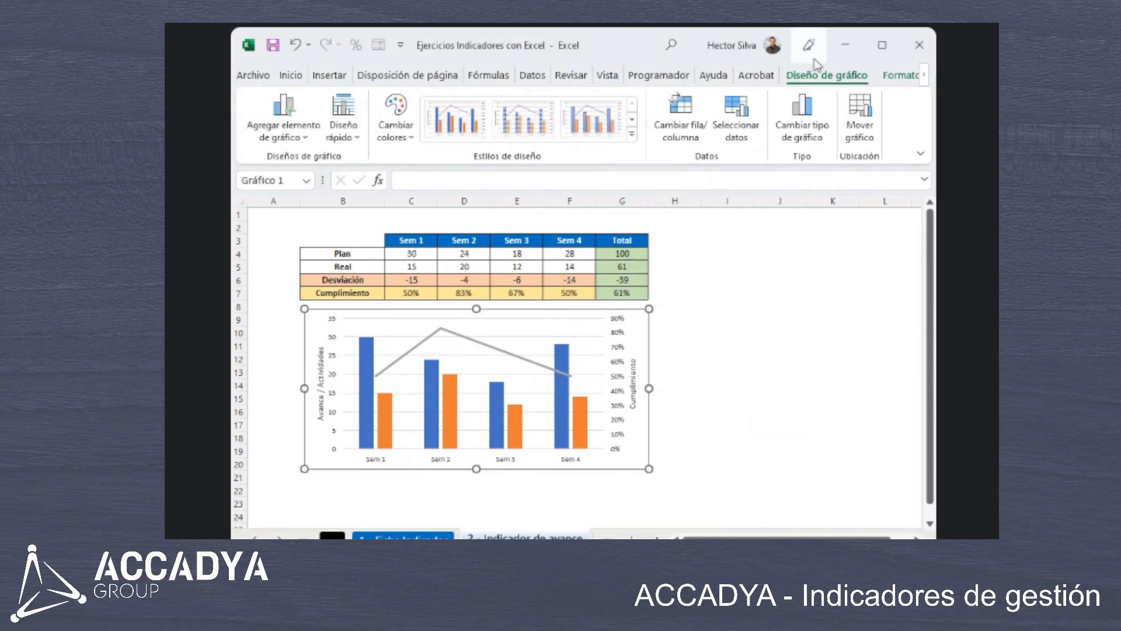
{"action": "left_click", "coordinate": [728, 112]}
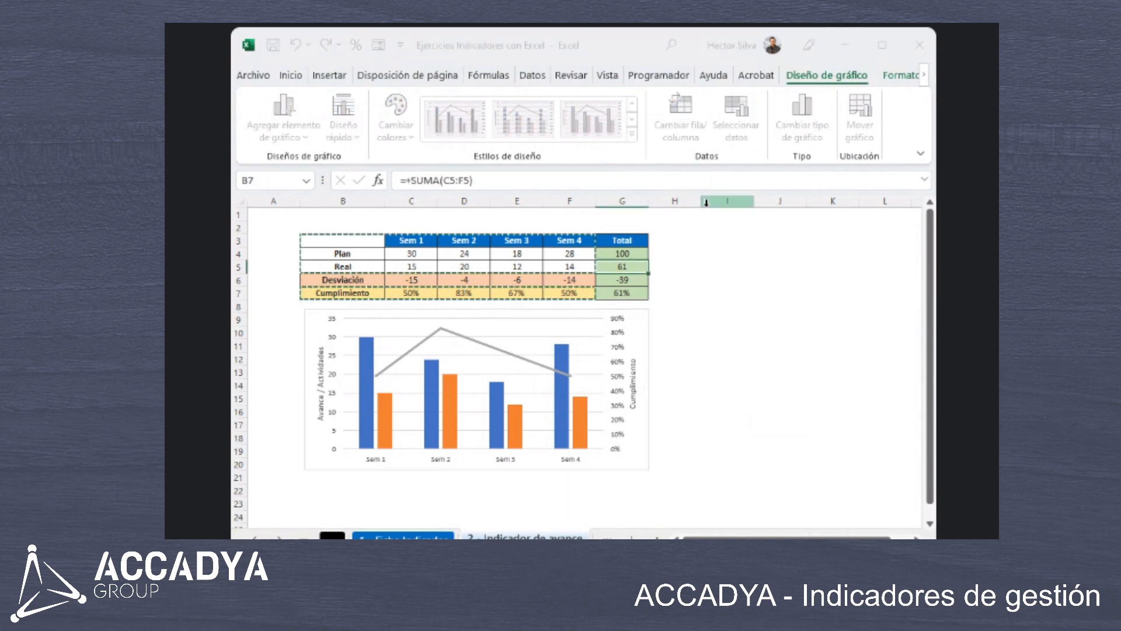
{"action": "left_click", "coordinate": [809, 134]}
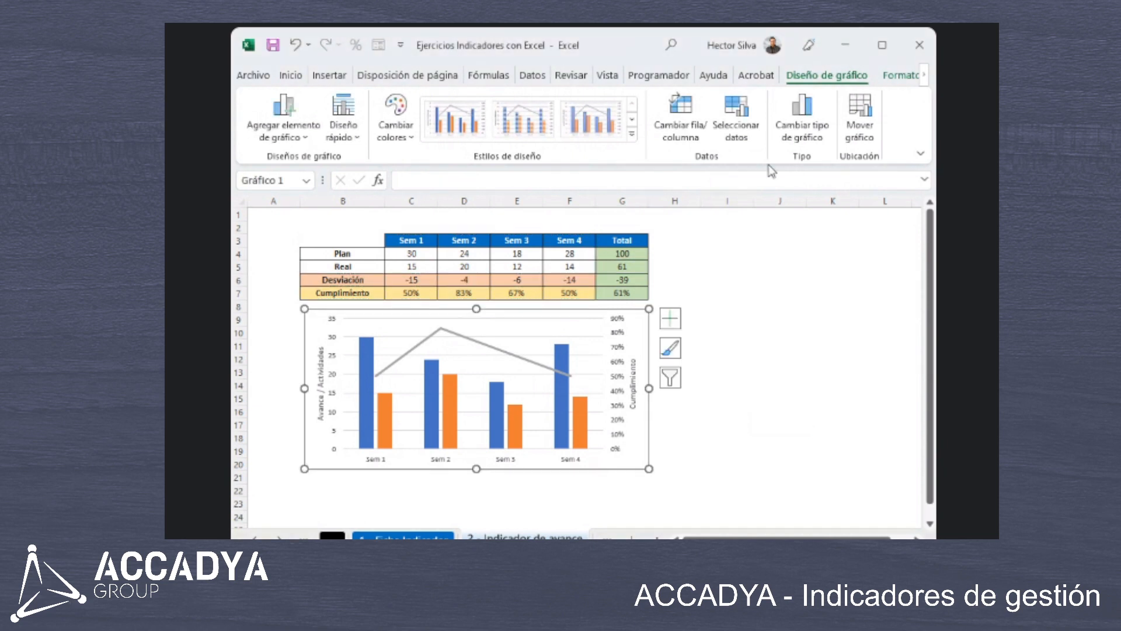
{"action": "left_click_drag", "start_coordinate": [368, 237], "coordinate": [621, 292]}
{"action": "left_click_drag", "start_coordinate": [351, 254], "coordinate": [578, 282]}
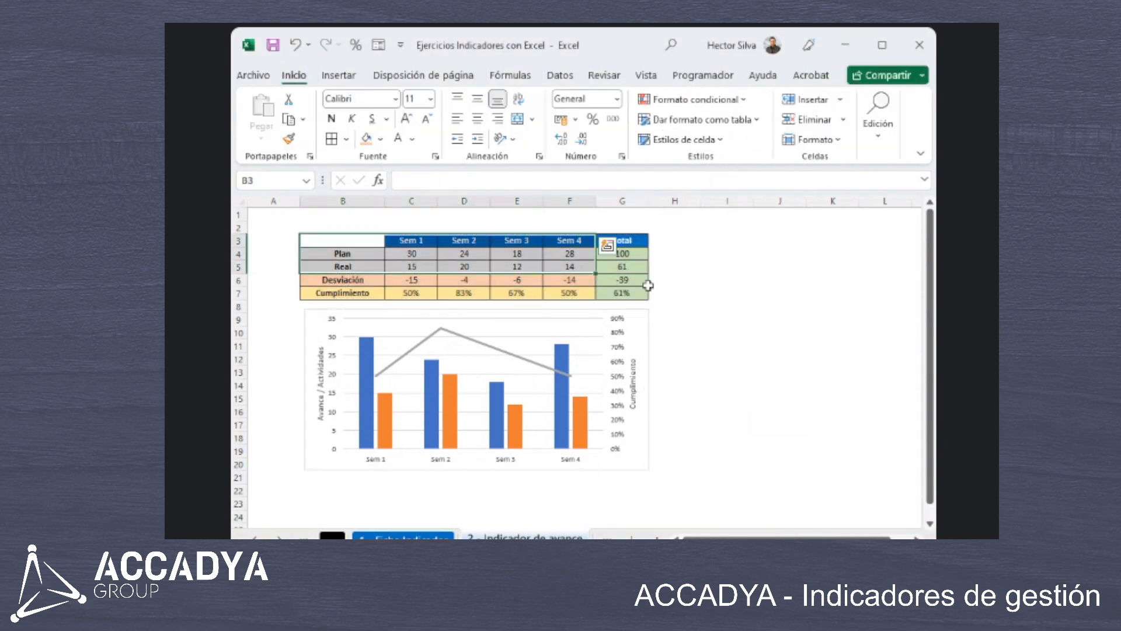
{"action": "scroll", "coordinate": [701, 281], "scroll_direction": "down", "scroll_amount": 1}
{"action": "left_click", "coordinate": [763, 272]}
{"action": "scroll", "coordinate": [759, 275], "scroll_direction": "up", "scroll_amount": 1}
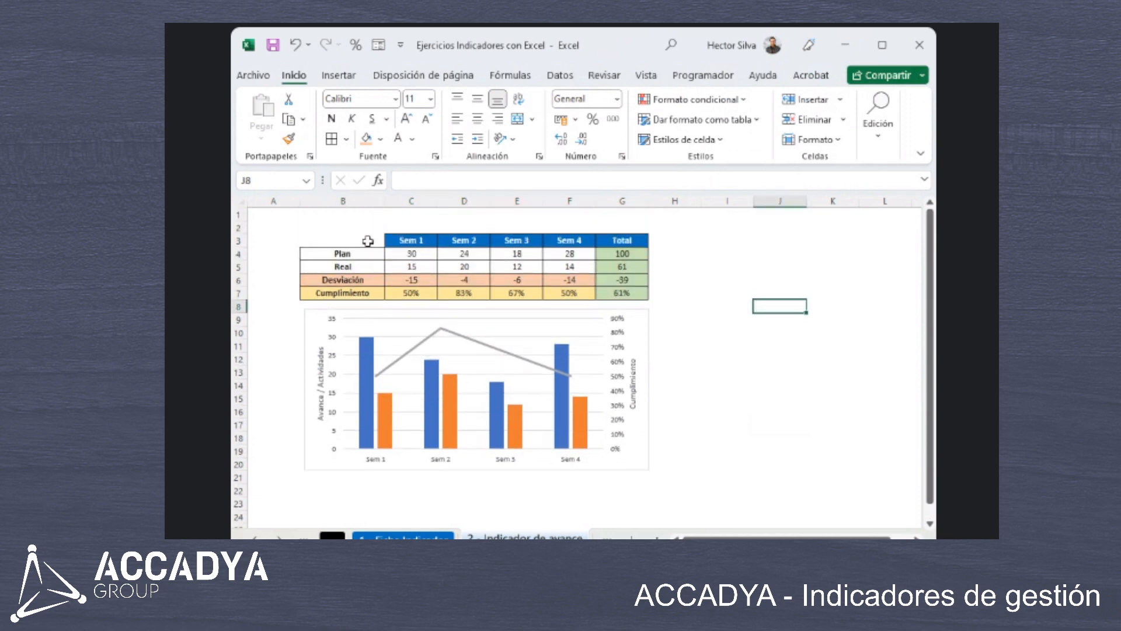
Preview a 2-D clustered column chart of the Plan, Real and Desviación rows in B3:F6.
{"action": "left_click_drag", "start_coordinate": [350, 240], "coordinate": [587, 280]}
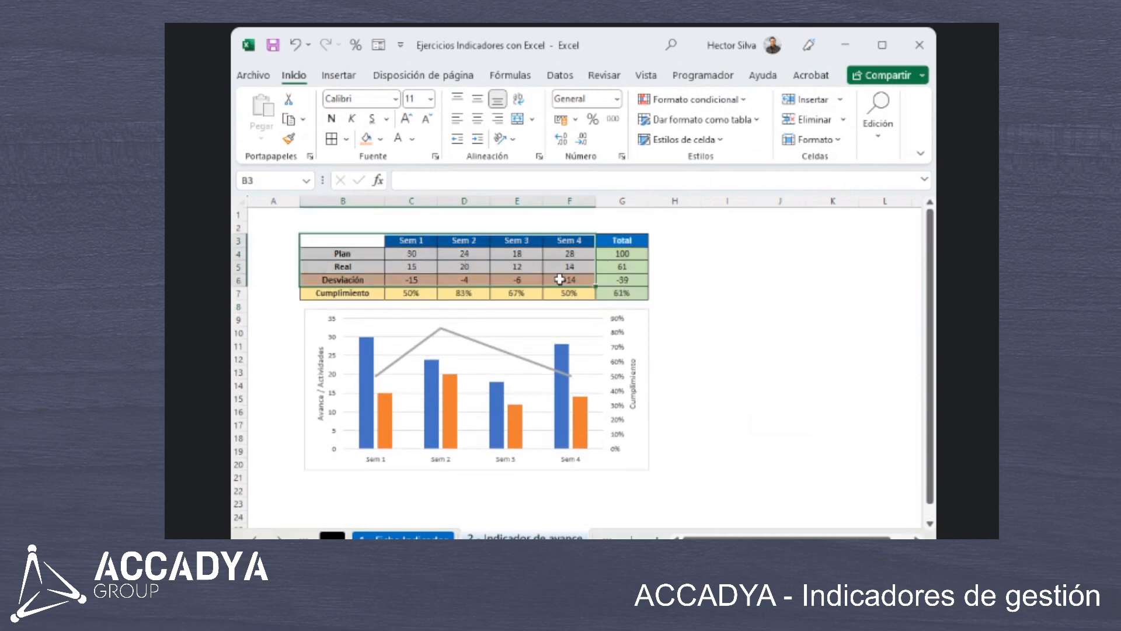
{"action": "left_click", "coordinate": [340, 76]}
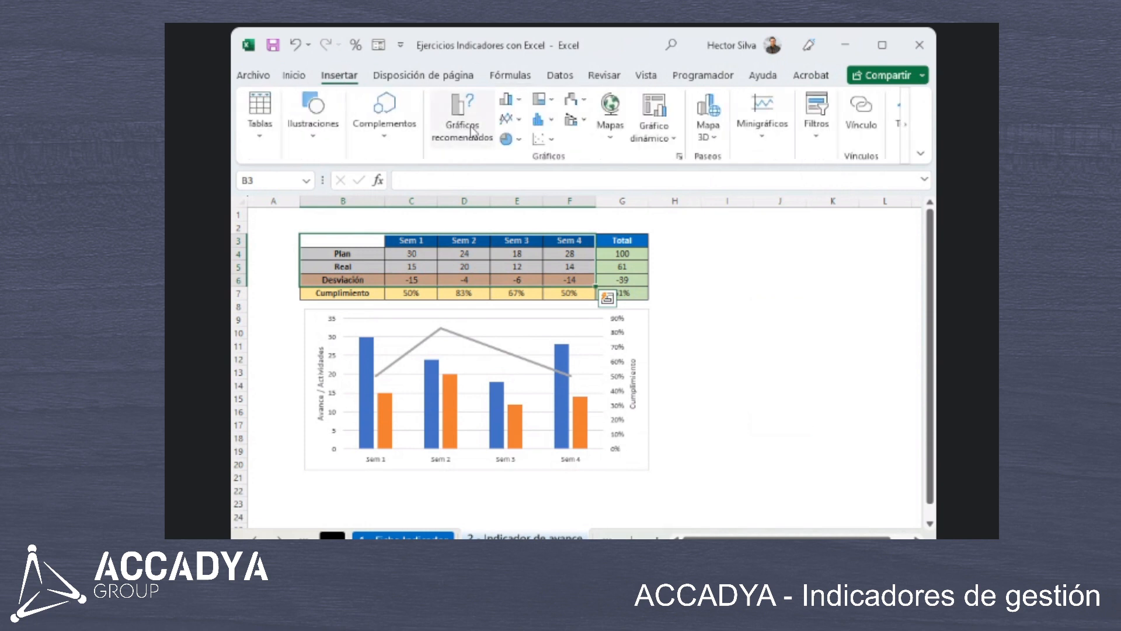
{"action": "left_click", "coordinate": [508, 99]}
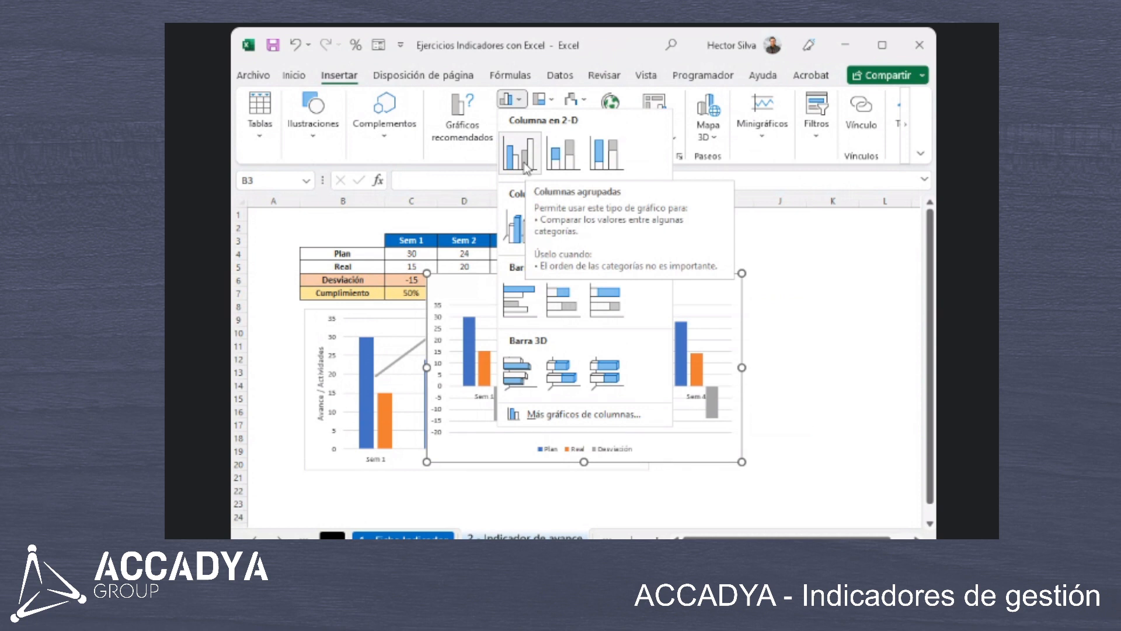
{"action": "left_click", "coordinate": [769, 240]}
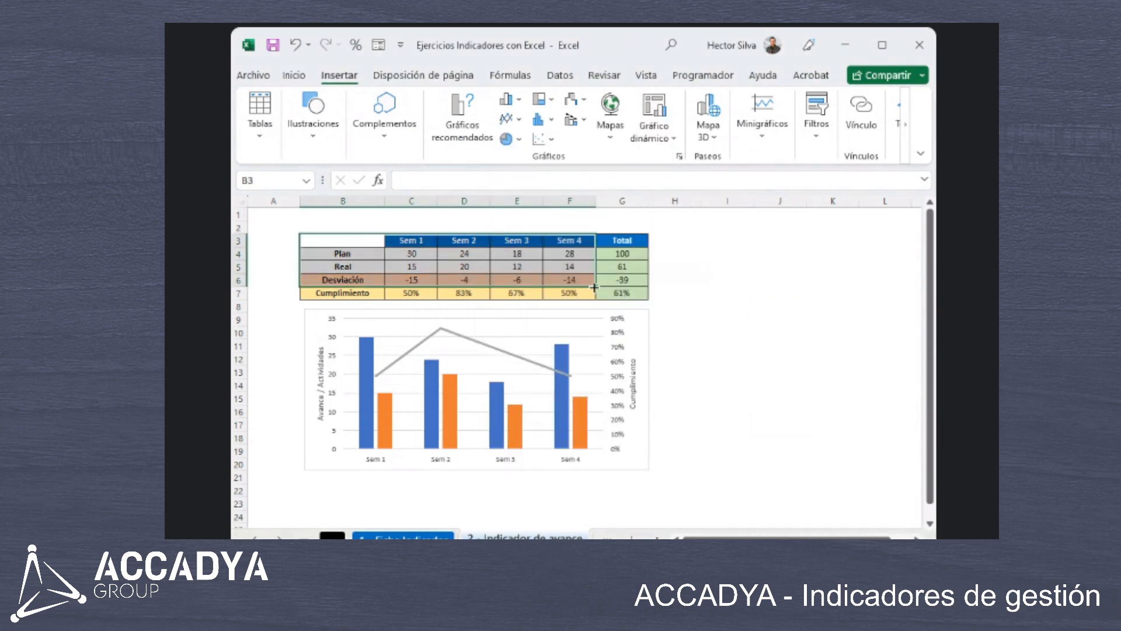
Insert a 2-D clustered column chart from B3:F5 and B7:F7, leaving out Desviación, and move it up beside the original chart.
{"action": "left_click", "coordinate": [351, 240]}
{"action": "left_click_drag", "start_coordinate": [353, 240], "coordinate": [570, 264]}
{"action": "left_click", "coordinate": [349, 294], "text": "ctrl"}
{"action": "left_click_drag", "start_coordinate": [349, 294], "coordinate": [545, 293]}
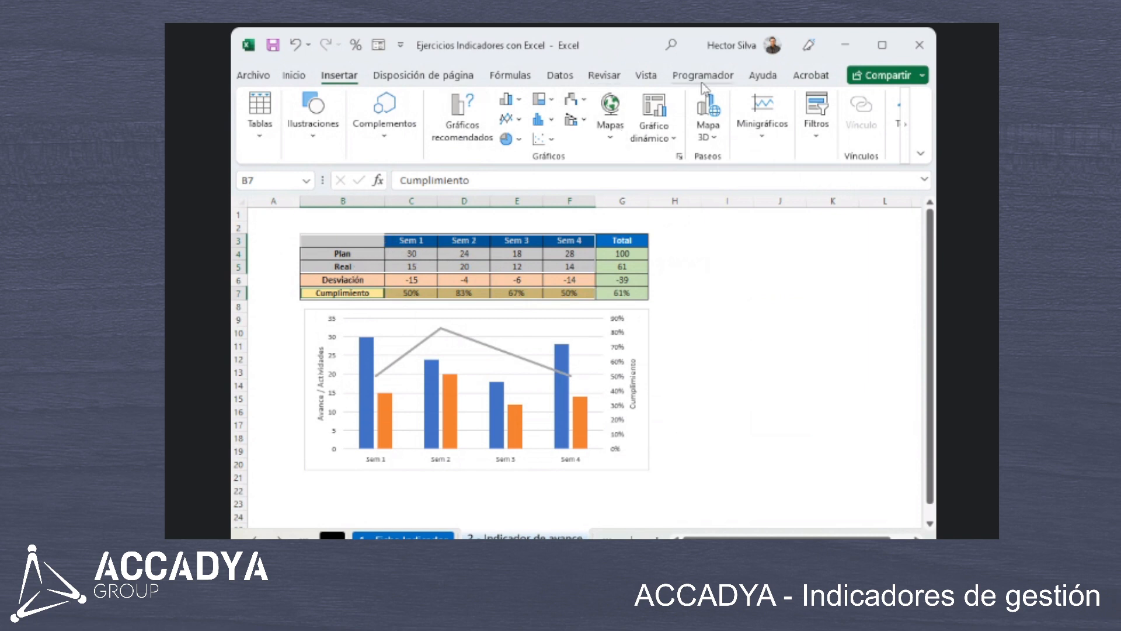
{"action": "left_click", "coordinate": [525, 106]}
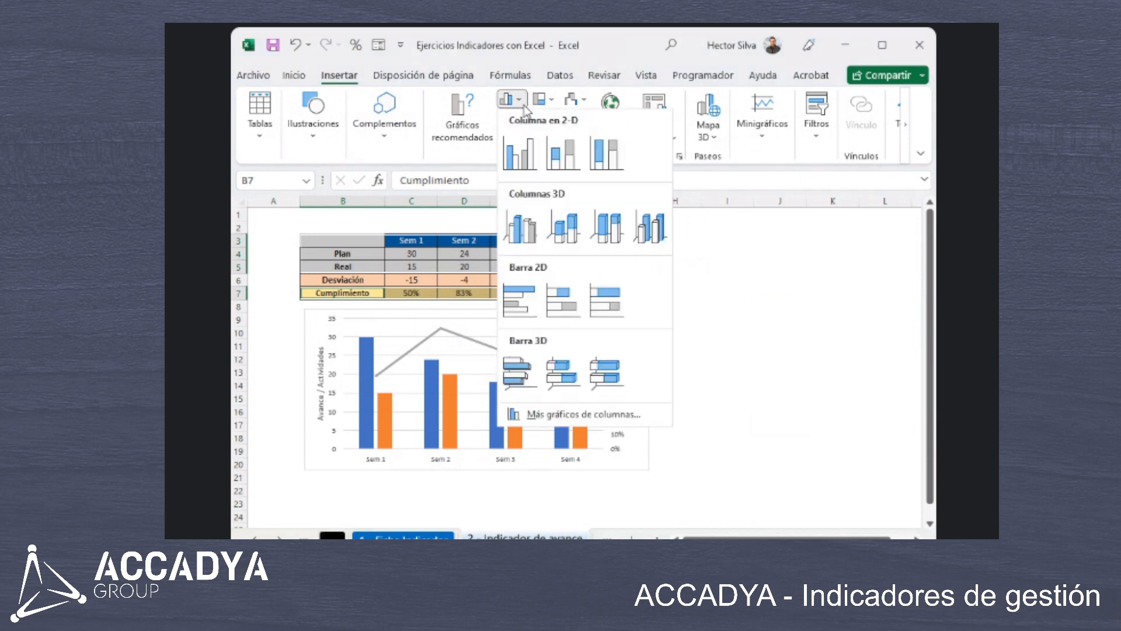
{"action": "left_click", "coordinate": [522, 163]}
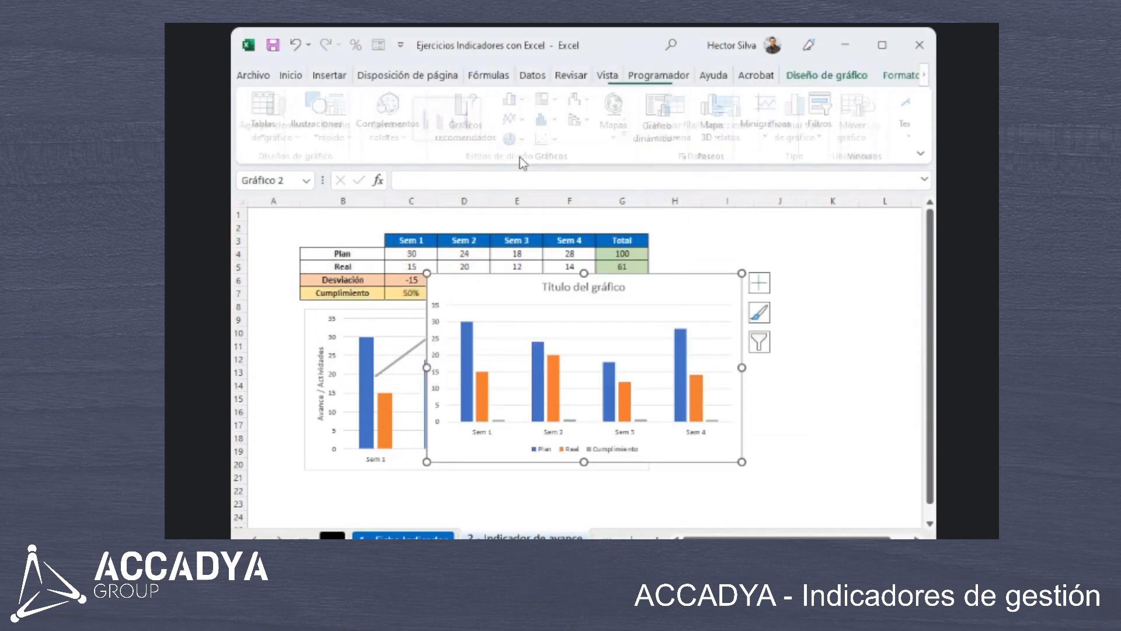
{"action": "left_click_drag", "start_coordinate": [683, 301], "coordinate": [780, 252]}
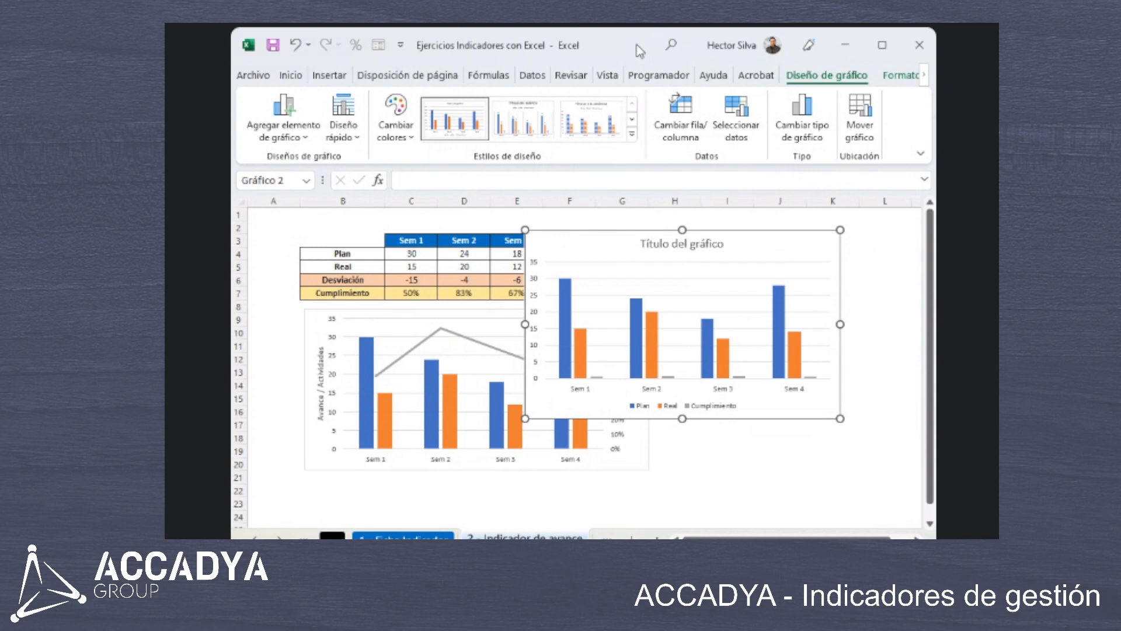
Delete the newly inserted column chart and the original combined chart from the sheet.
{"action": "key", "text": "Delete"}
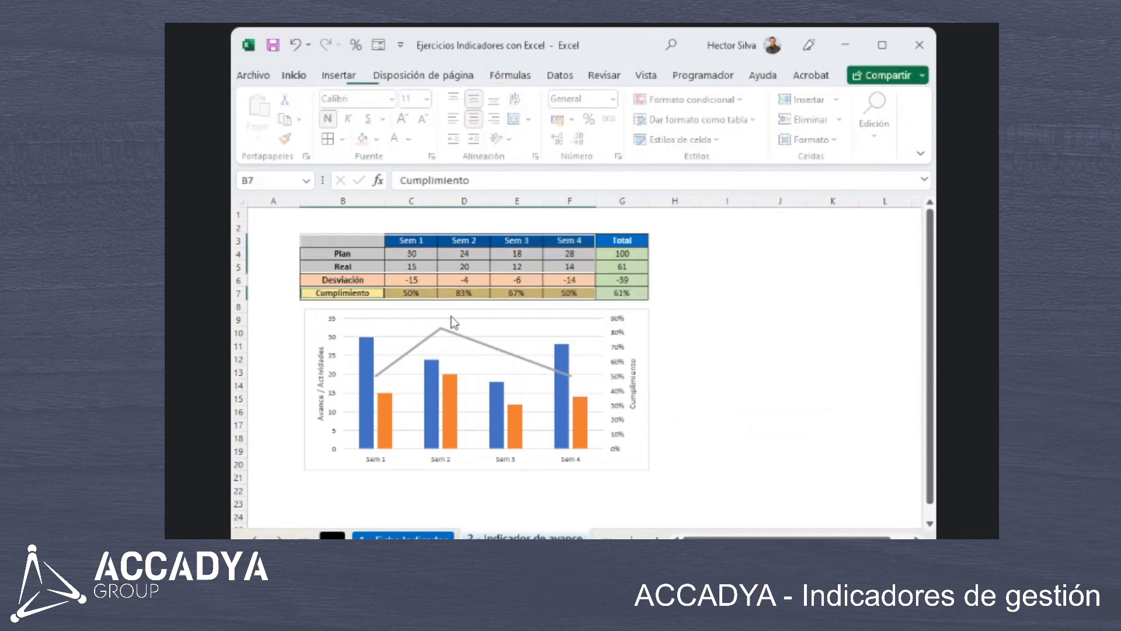
{"action": "left_click", "coordinate": [451, 317]}
{"action": "key", "text": "Delete"}
{"action": "left_click", "coordinate": [675, 385]}
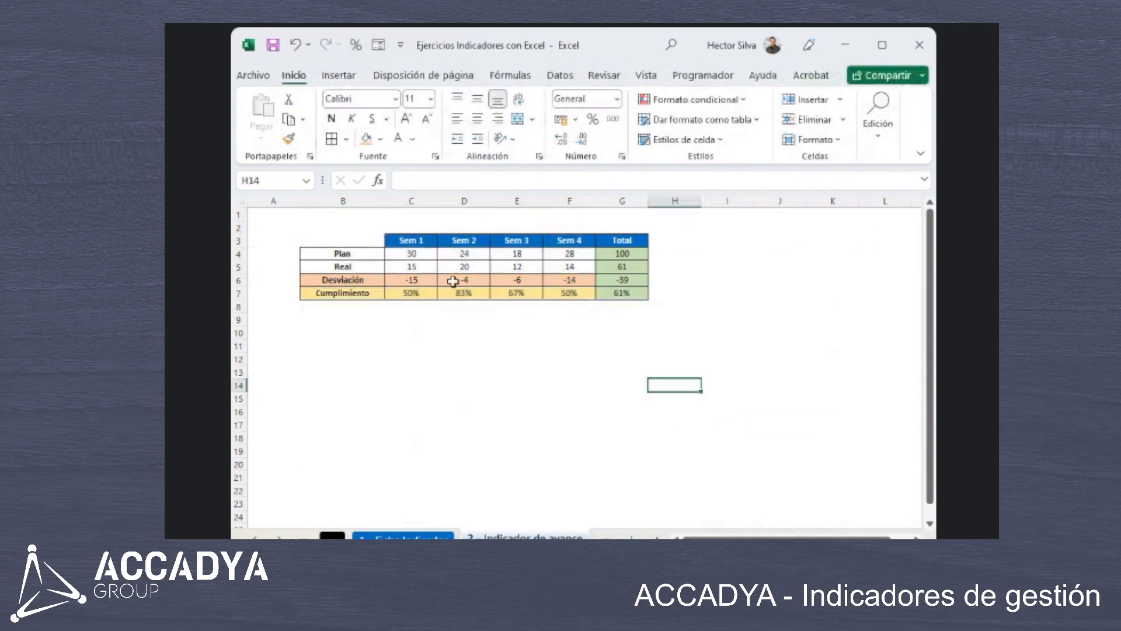
Insert a 2-D clustered column chart from B3:F5 and B7:F7, leaving out the Desviación row, and shift it slightly.
{"action": "left_click", "coordinate": [353, 245]}
{"action": "left_click_drag", "start_coordinate": [387, 242], "coordinate": [569, 242]}
{"action": "left_click_drag", "start_coordinate": [343, 255], "coordinate": [558, 256]}
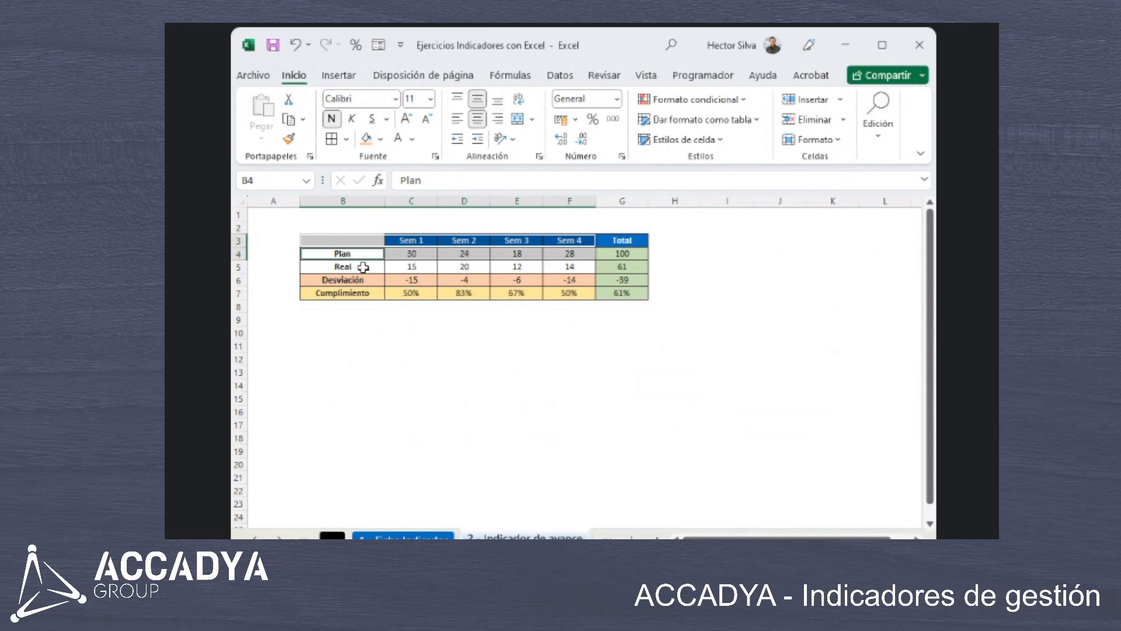
{"action": "left_click_drag", "start_coordinate": [366, 267], "coordinate": [566, 267]}
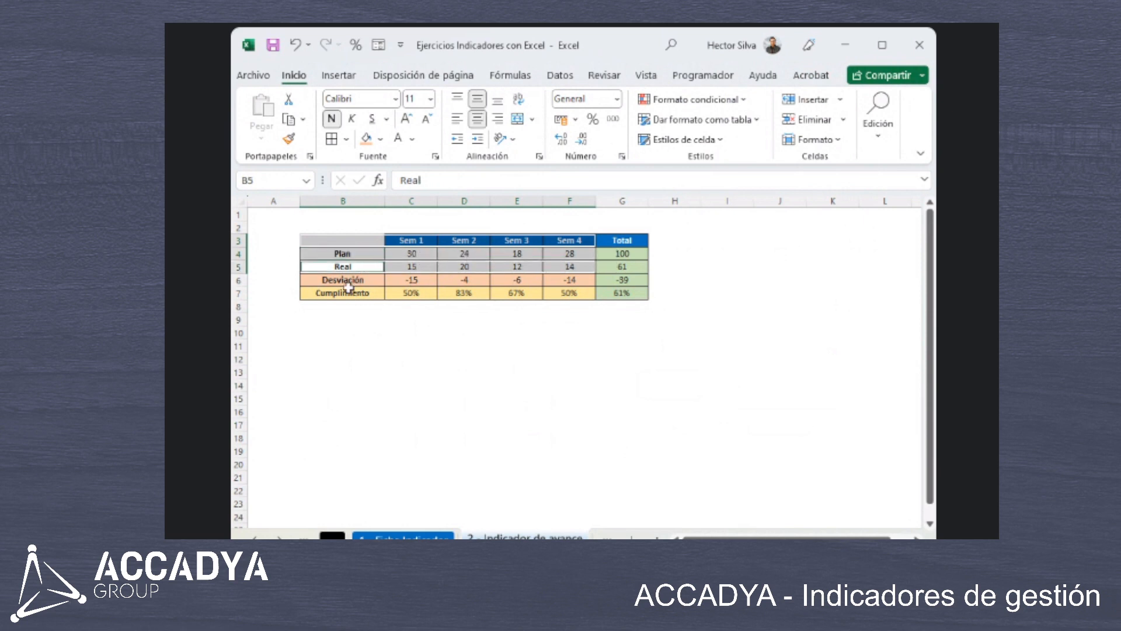
{"action": "left_click_drag", "start_coordinate": [345, 292], "coordinate": [558, 293]}
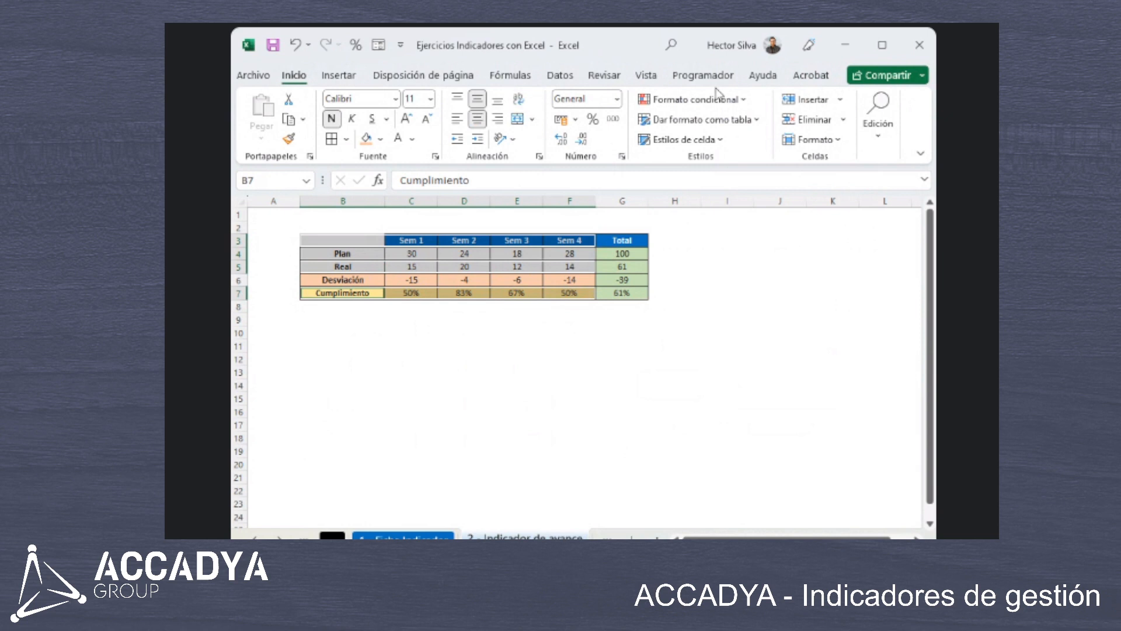
{"action": "left_click", "coordinate": [348, 78]}
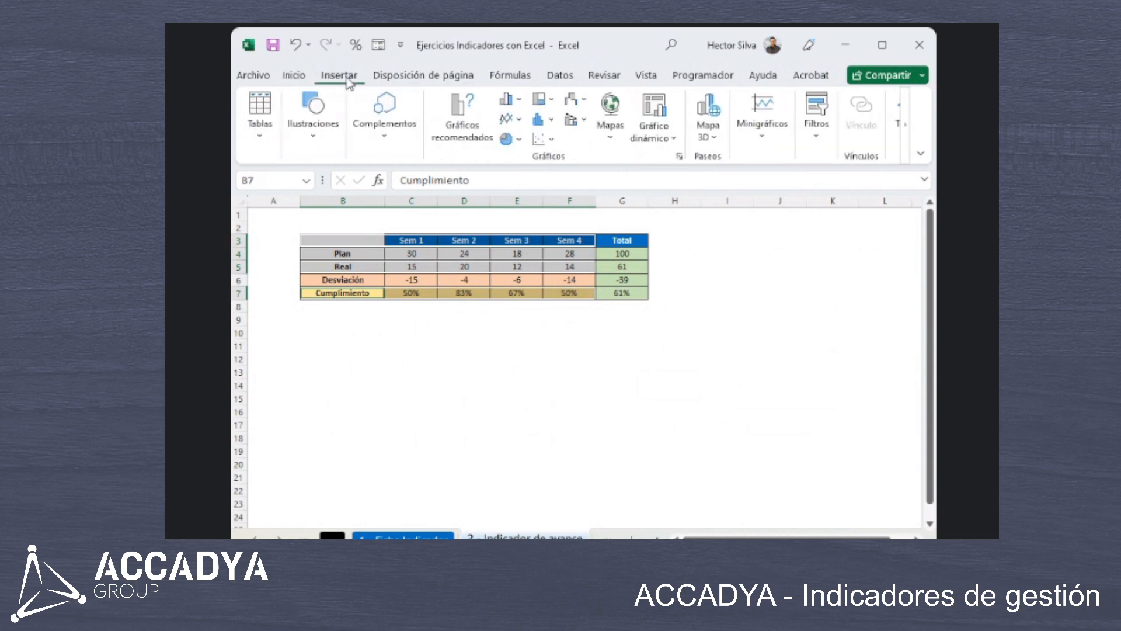
{"action": "left_click", "coordinate": [519, 101]}
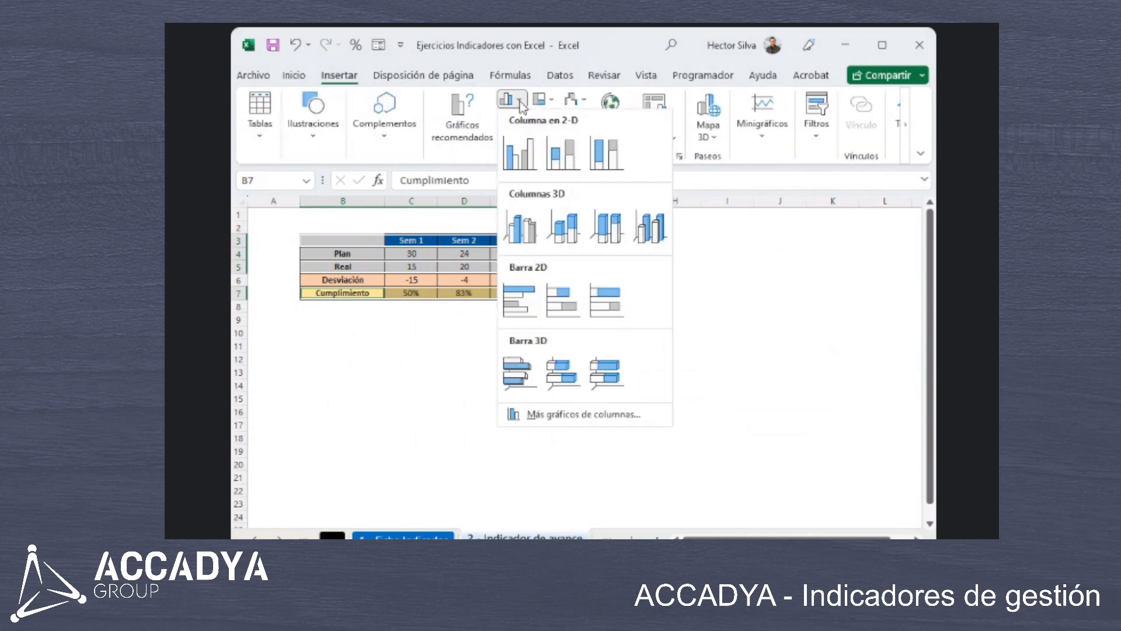
{"action": "left_click", "coordinate": [524, 150]}
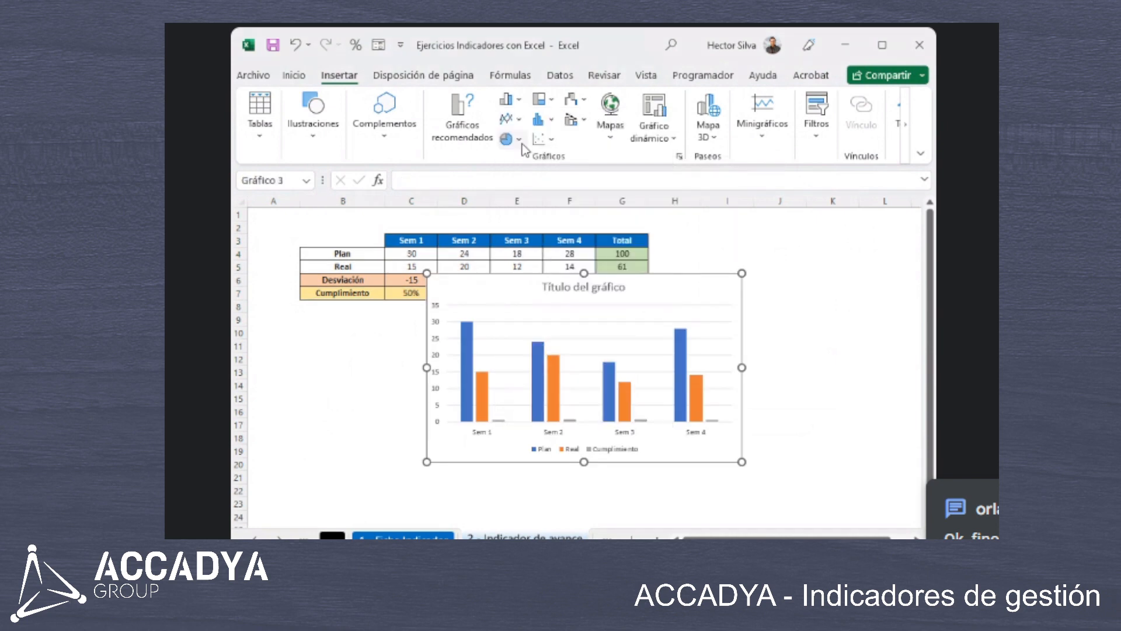
{"action": "left_click_drag", "start_coordinate": [689, 281], "coordinate": [674, 265]}
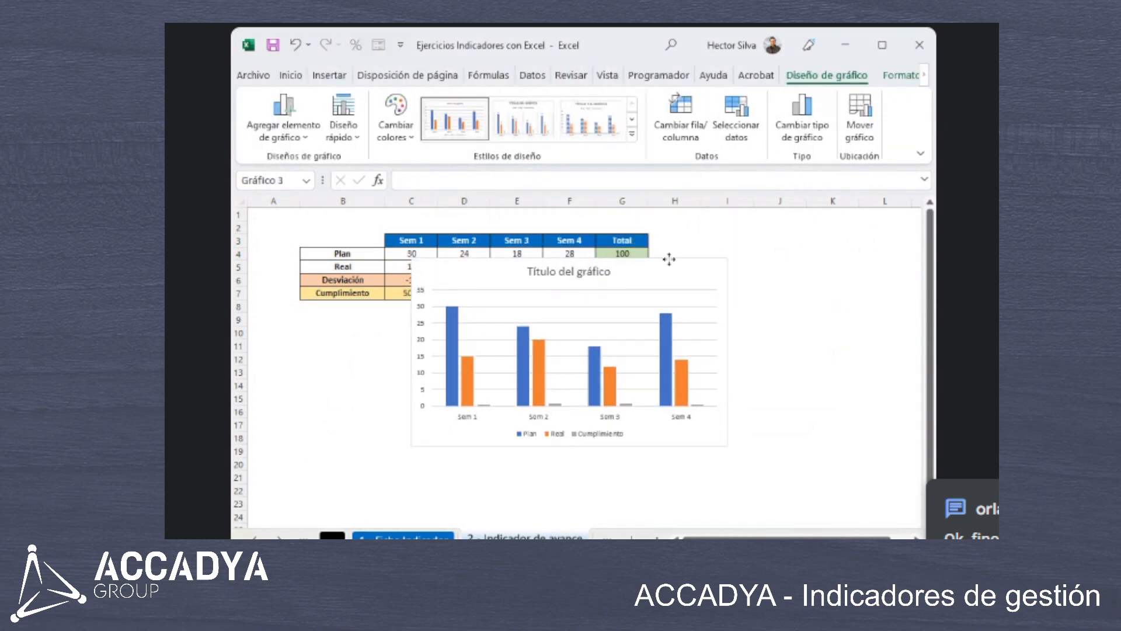
{"action": "left_click", "coordinate": [784, 397]}
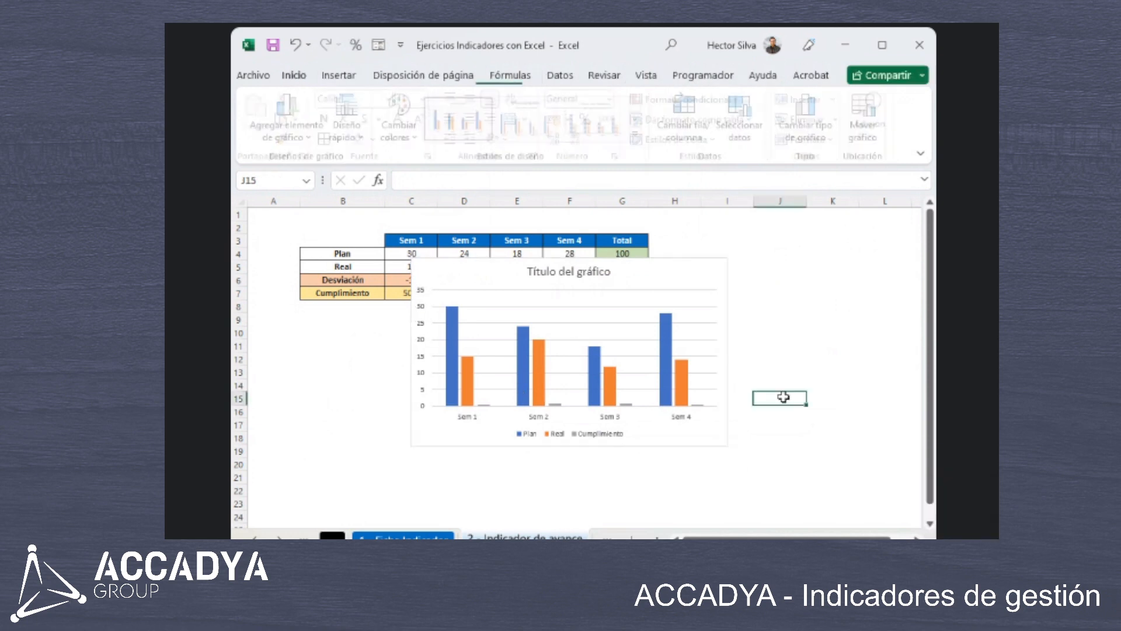
Change the Cumplimiento series to a line plotted on the secondary axis, keeping Plan and Real as clustered columns.
{"action": "scroll", "coordinate": [784, 397], "scroll_direction": "up", "scroll_amount": 2}
{"action": "scroll", "coordinate": [760, 398], "scroll_direction": "down", "scroll_amount": 1}
{"action": "scroll", "coordinate": [761, 398], "scroll_direction": "down", "scroll_amount": 2}
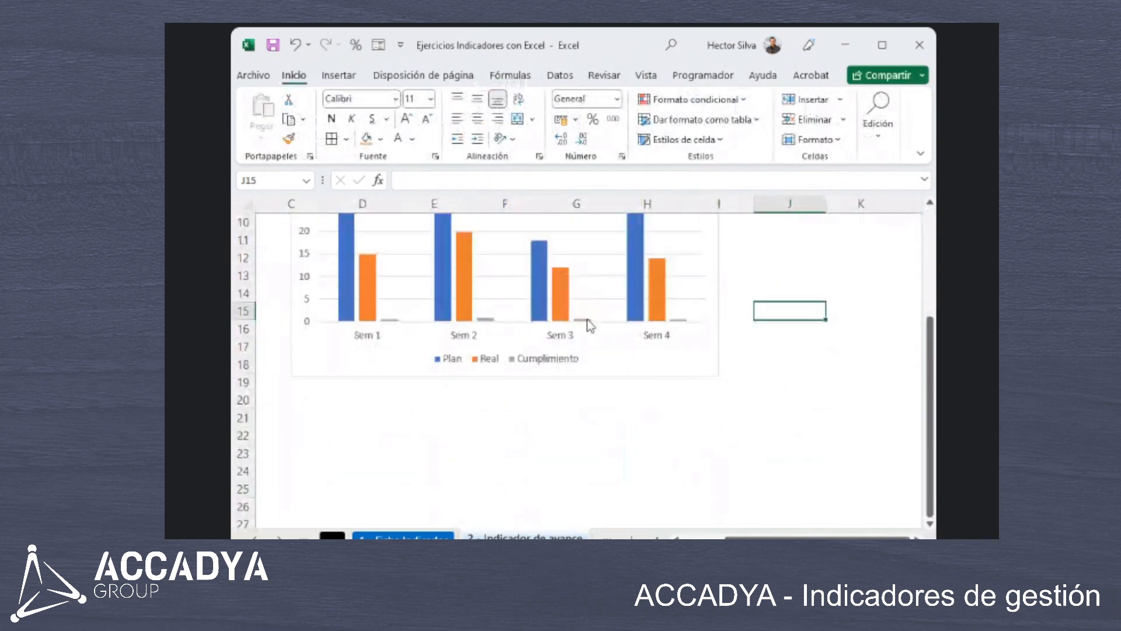
{"action": "left_click", "coordinate": [588, 326]}
{"action": "left_click", "coordinate": [625, 383]}
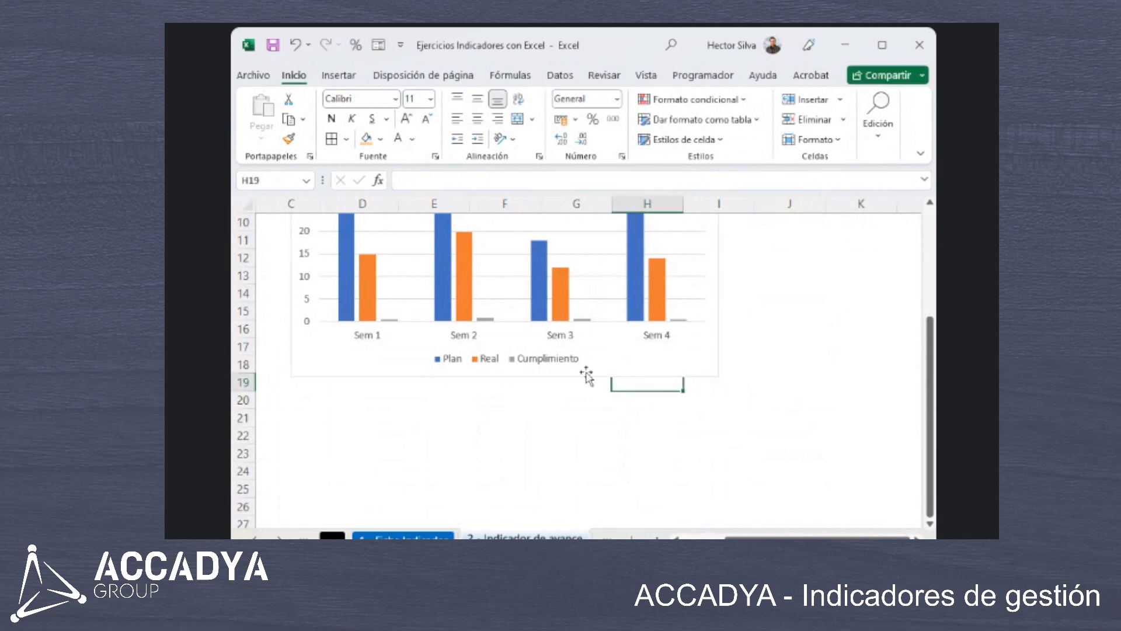
{"action": "scroll", "coordinate": [584, 368], "scroll_direction": "up", "scroll_amount": 2}
{"action": "left_click", "coordinate": [552, 306]}
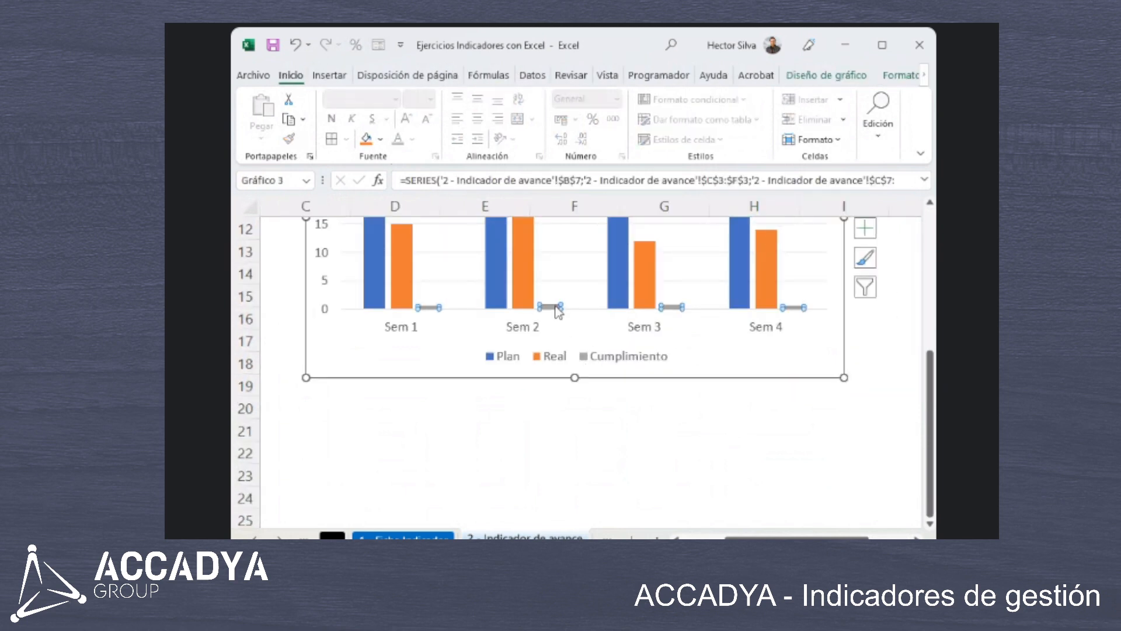
{"action": "right_click", "coordinate": [558, 310]}
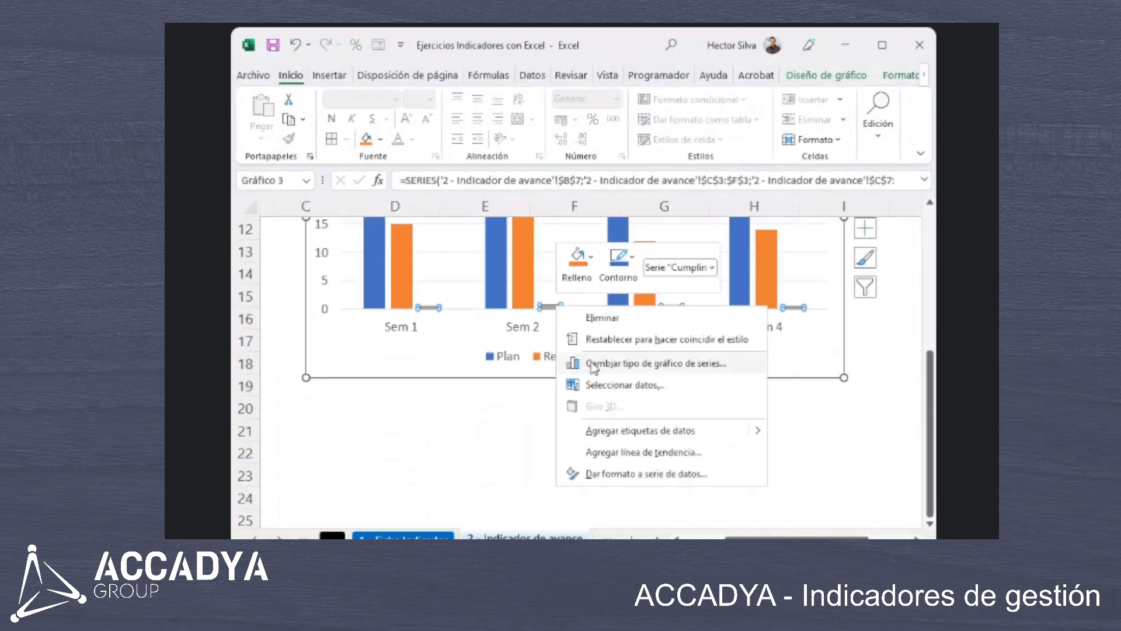
{"action": "left_click", "coordinate": [648, 371]}
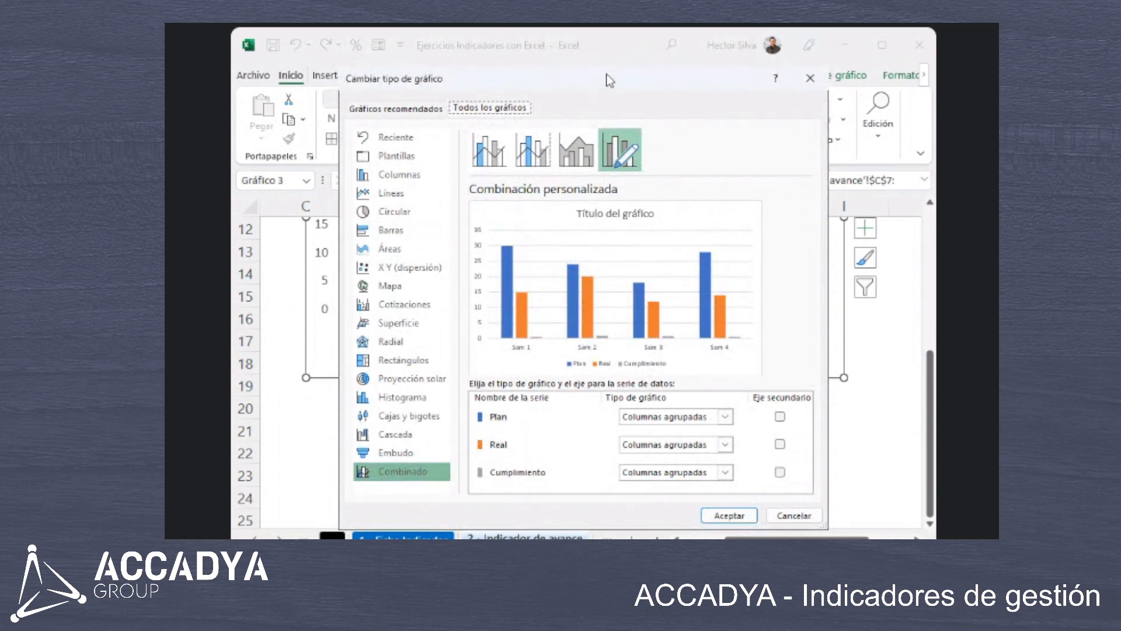
{"action": "left_click_drag", "start_coordinate": [610, 80], "coordinate": [618, 47]}
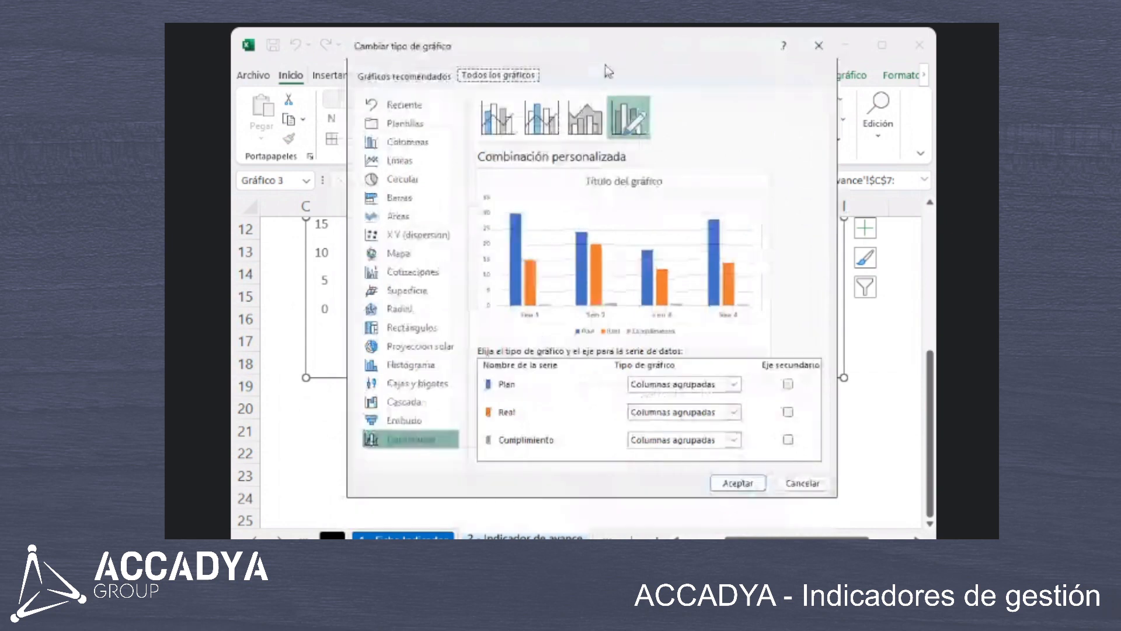
{"action": "left_click", "coordinate": [704, 443]}
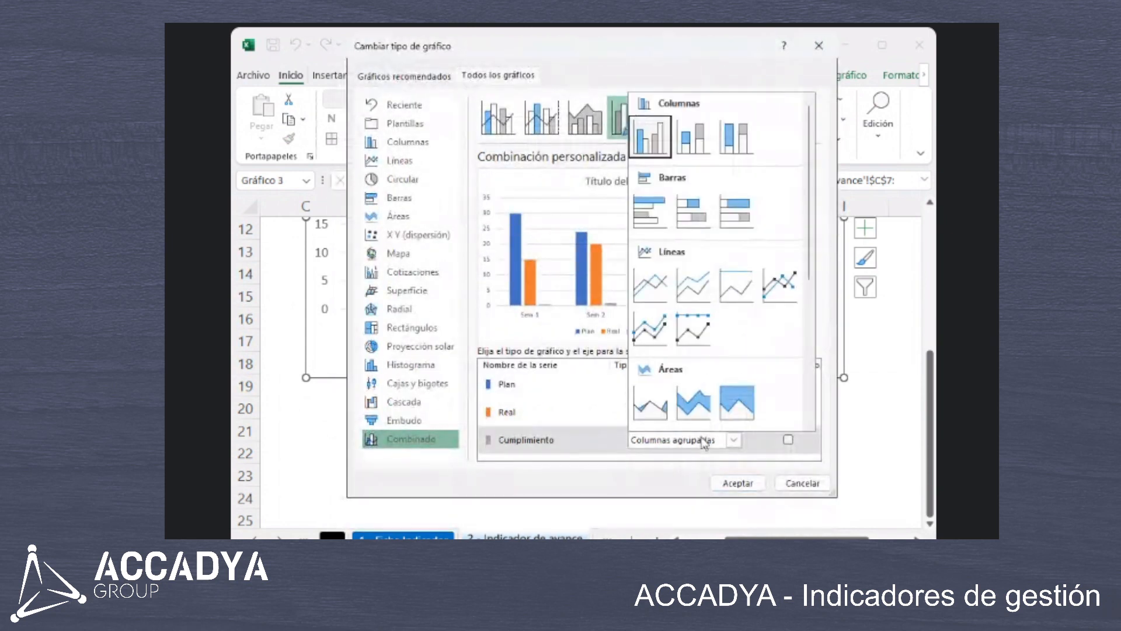
{"action": "left_click", "coordinate": [663, 286]}
{"action": "left_click", "coordinate": [788, 439]}
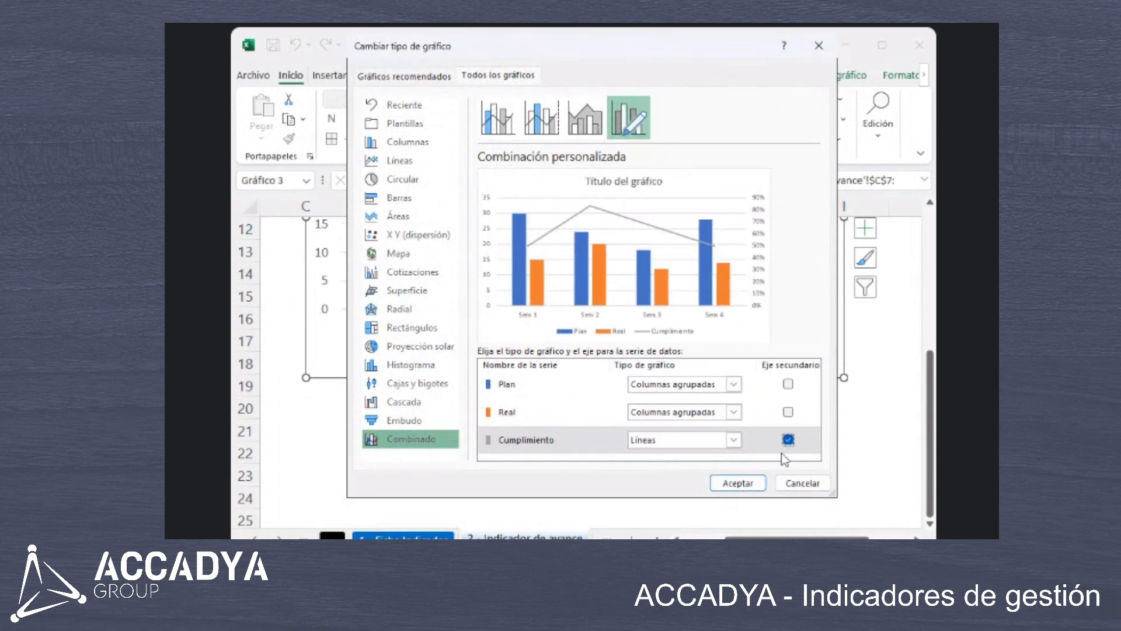
{"action": "left_click", "coordinate": [749, 480]}
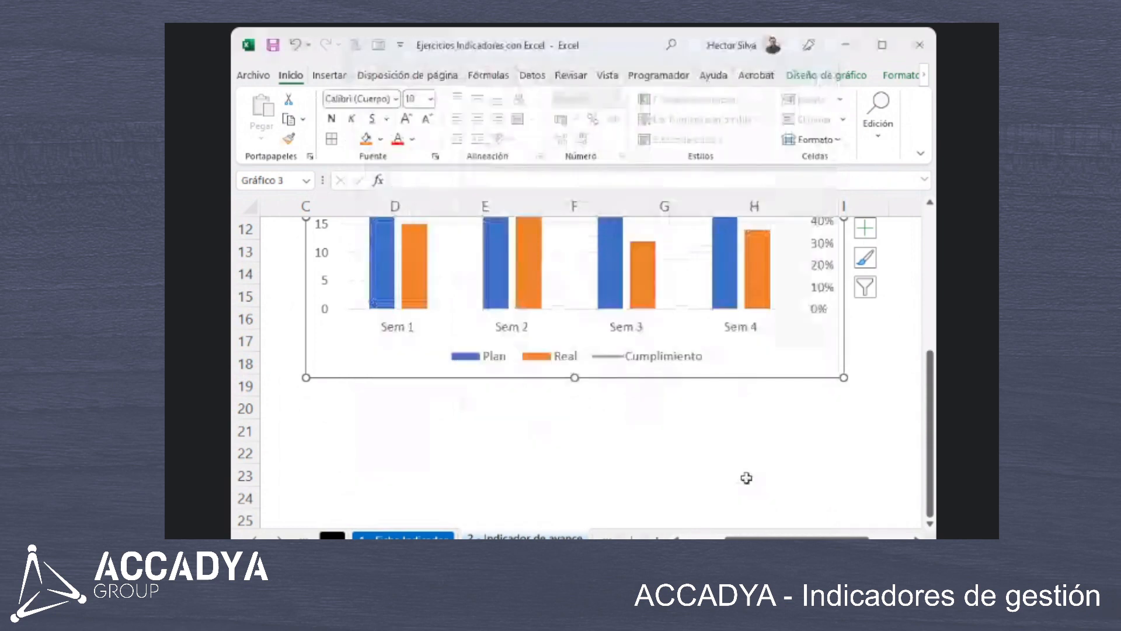
{"action": "left_click", "coordinate": [664, 428]}
Move the combined chart below the data table and delete its chart title.
{"action": "scroll", "coordinate": [691, 400], "scroll_direction": "down", "scroll_amount": 4}
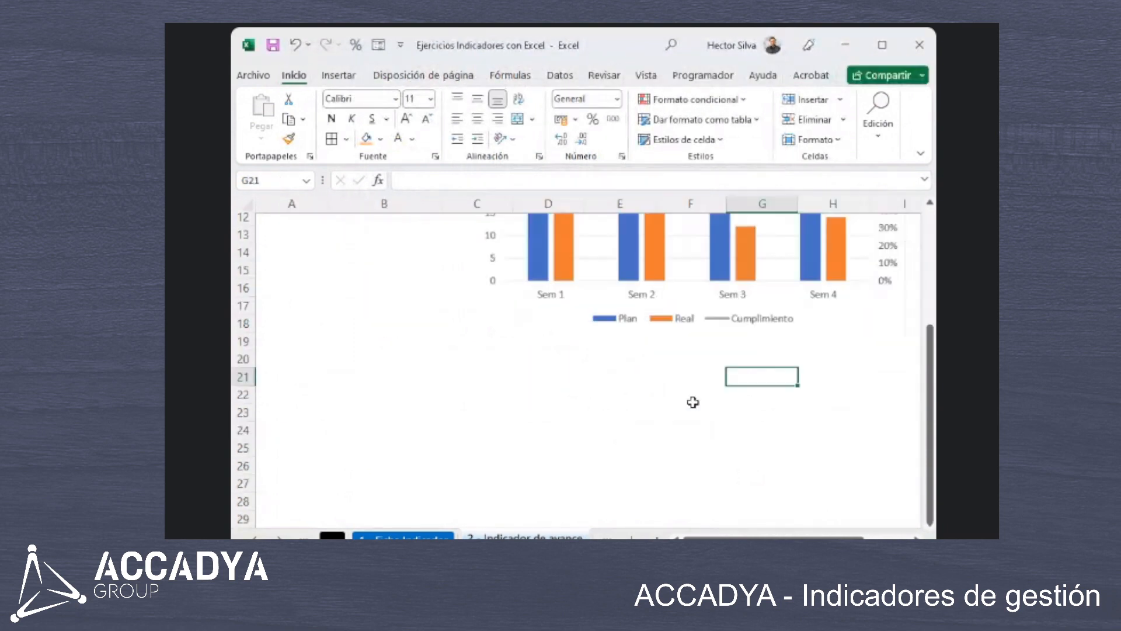
{"action": "scroll", "coordinate": [730, 400], "scroll_direction": "down", "scroll_amount": 3}
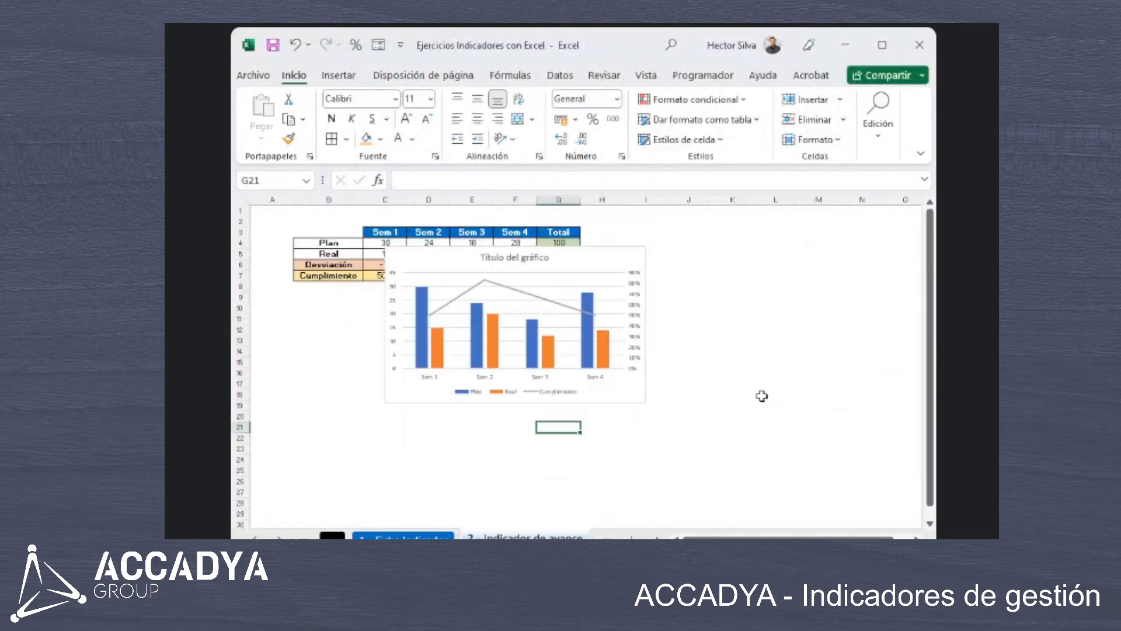
{"action": "left_click_drag", "start_coordinate": [635, 278], "coordinate": [543, 300]}
{"action": "left_click", "coordinate": [498, 298]}
{"action": "key", "text": "Delete"}
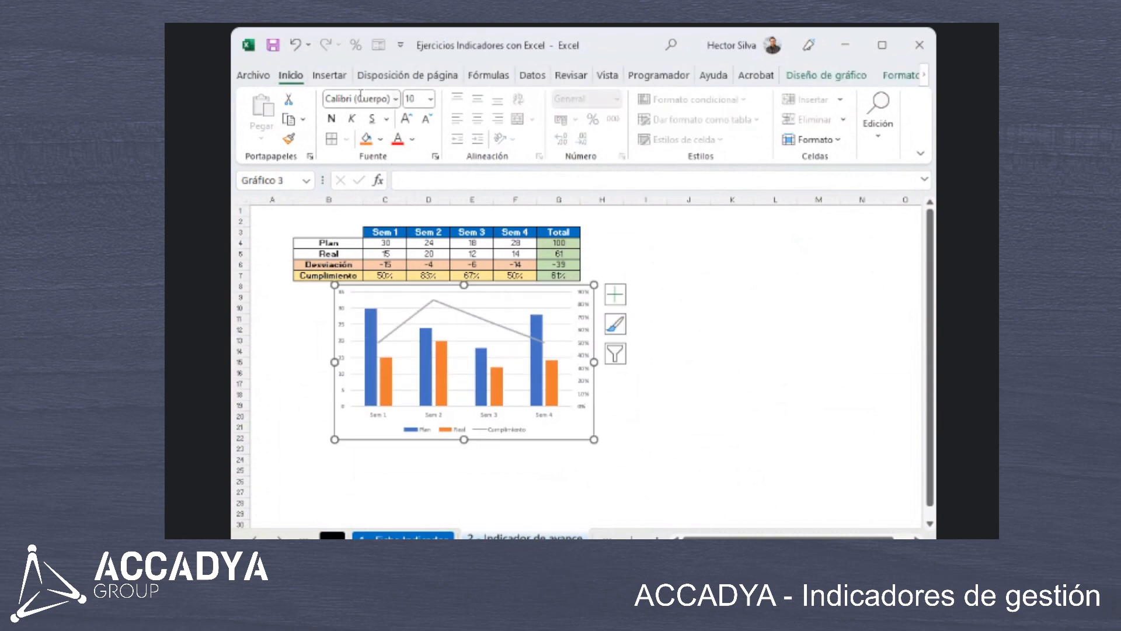
Add axis titles to the chart's primary vertical and secondary vertical axes.
{"action": "left_click", "coordinate": [815, 81]}
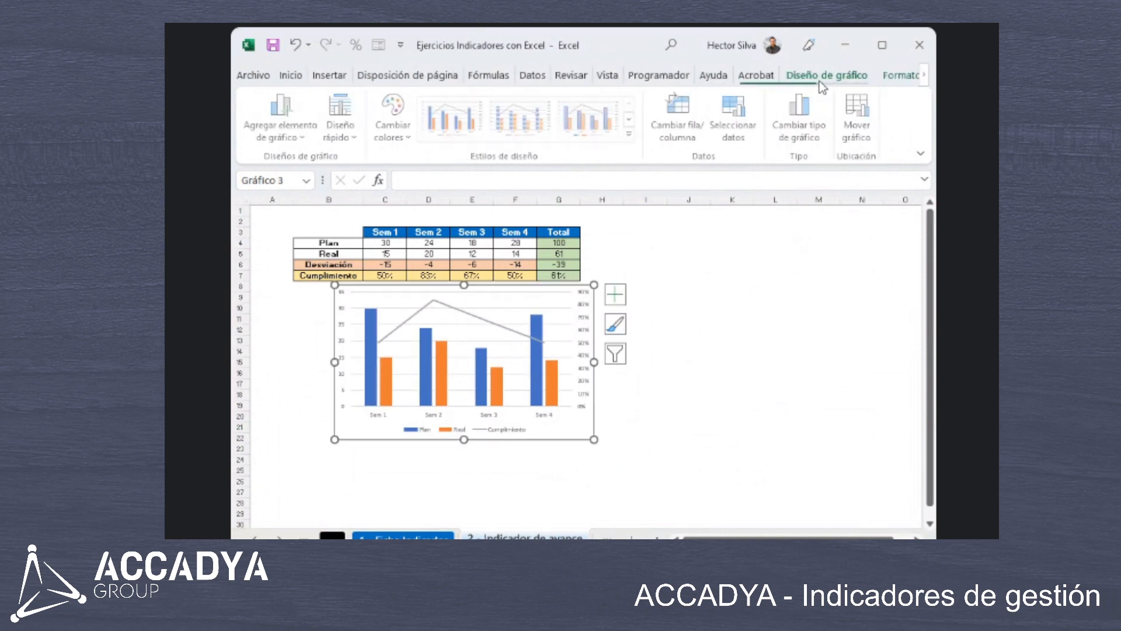
{"action": "left_click", "coordinate": [269, 139]}
{"action": "mouse_move", "coordinate": [329, 191]}
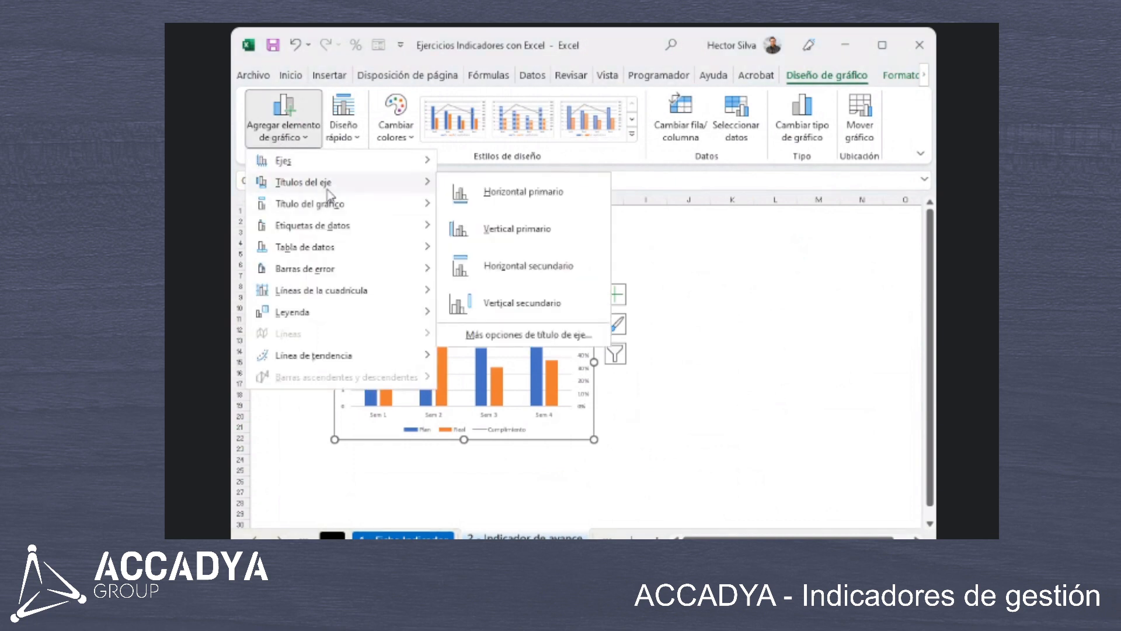
{"action": "left_click", "coordinate": [506, 229]}
{"action": "left_click", "coordinate": [284, 134]}
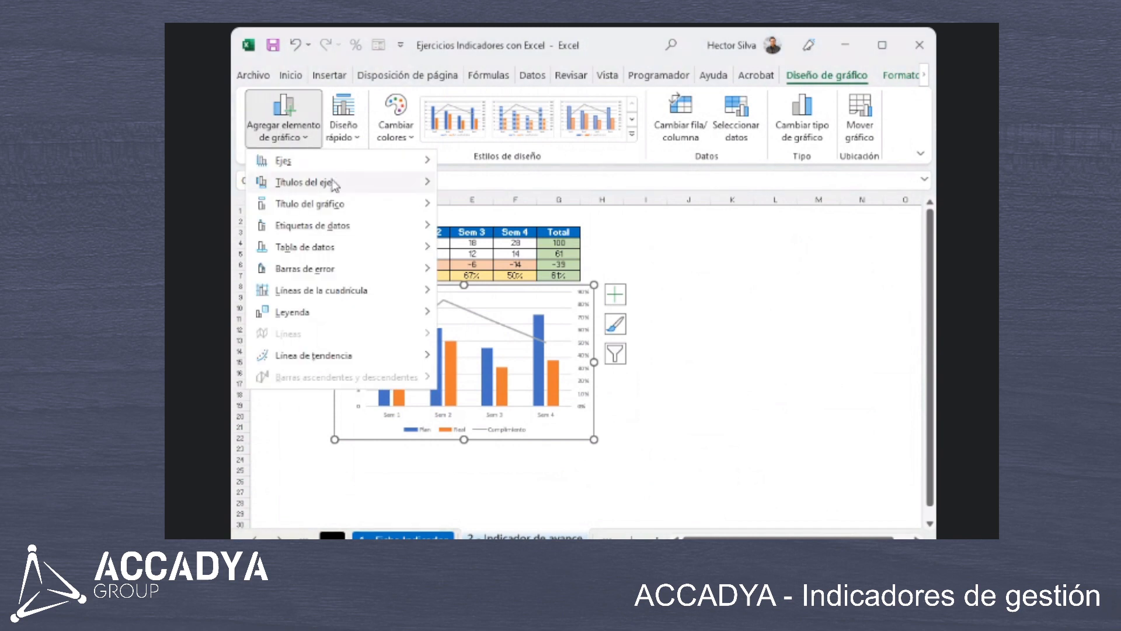
{"action": "mouse_move", "coordinate": [327, 182]}
{"action": "left_click", "coordinate": [560, 301]}
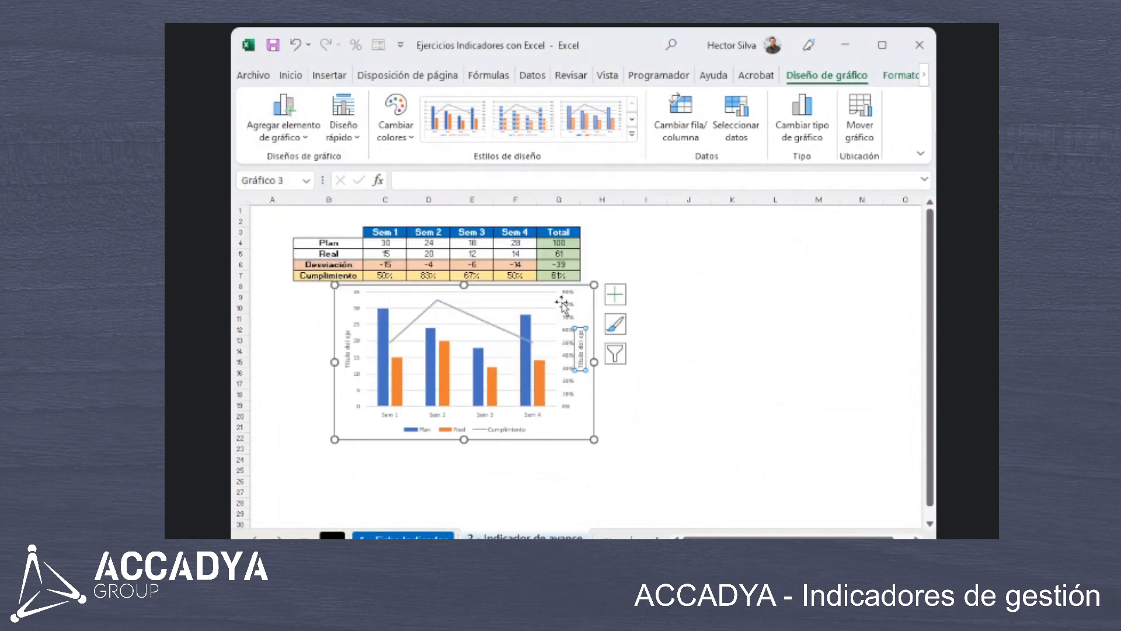
{"action": "left_click", "coordinate": [701, 353]}
Add centered data labels to all the chart's series.
{"action": "left_click", "coordinate": [578, 297]}
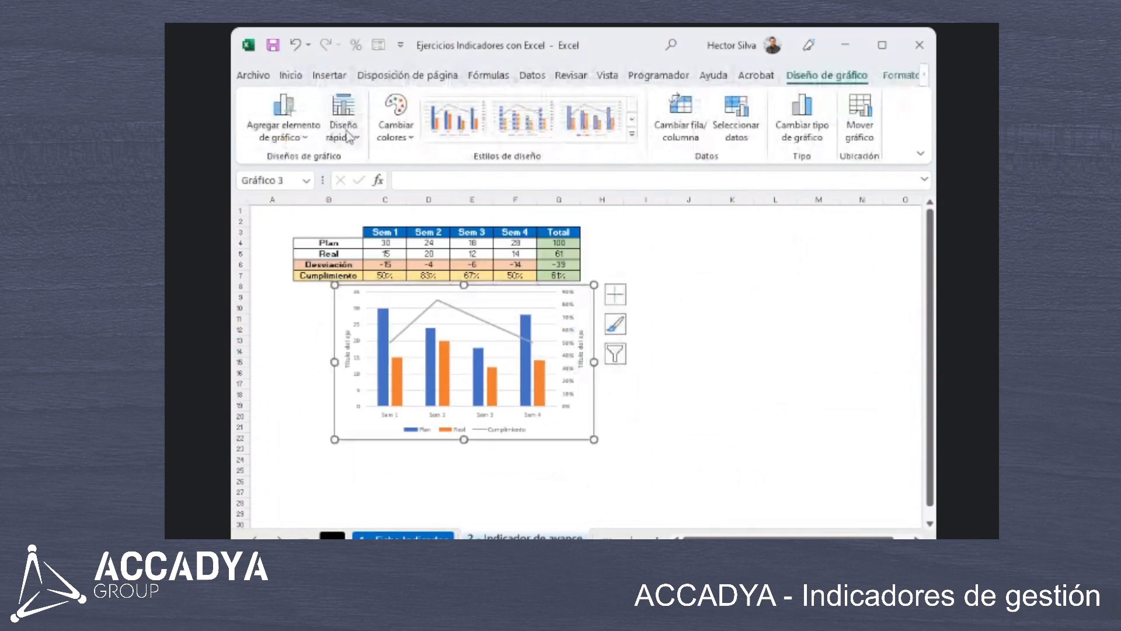
{"action": "left_click", "coordinate": [284, 126]}
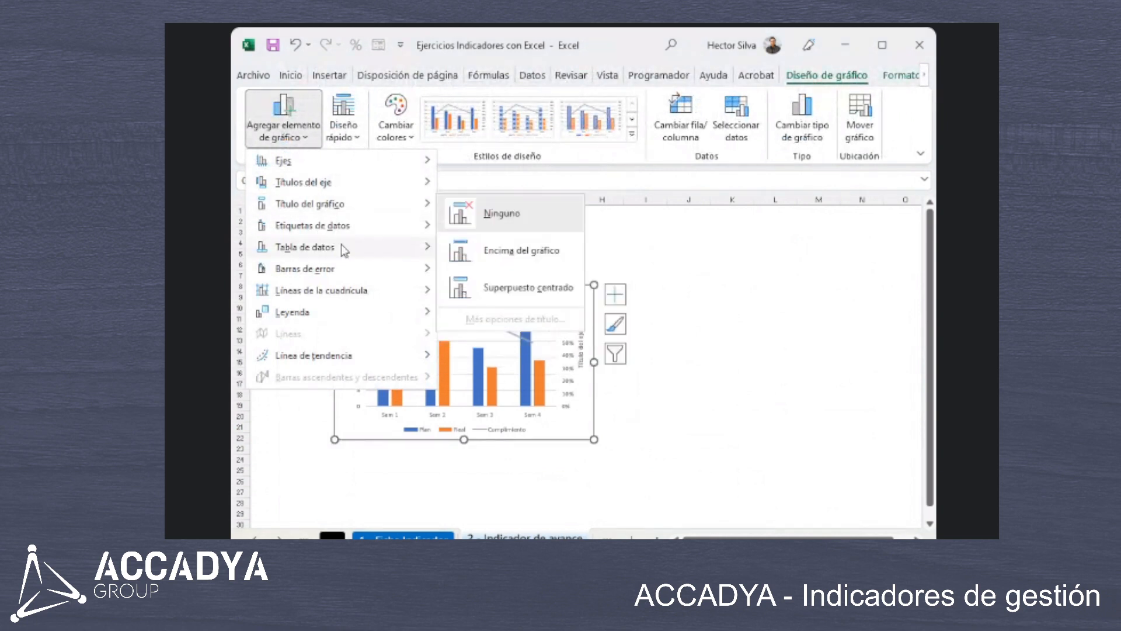
{"action": "mouse_move", "coordinate": [344, 228]}
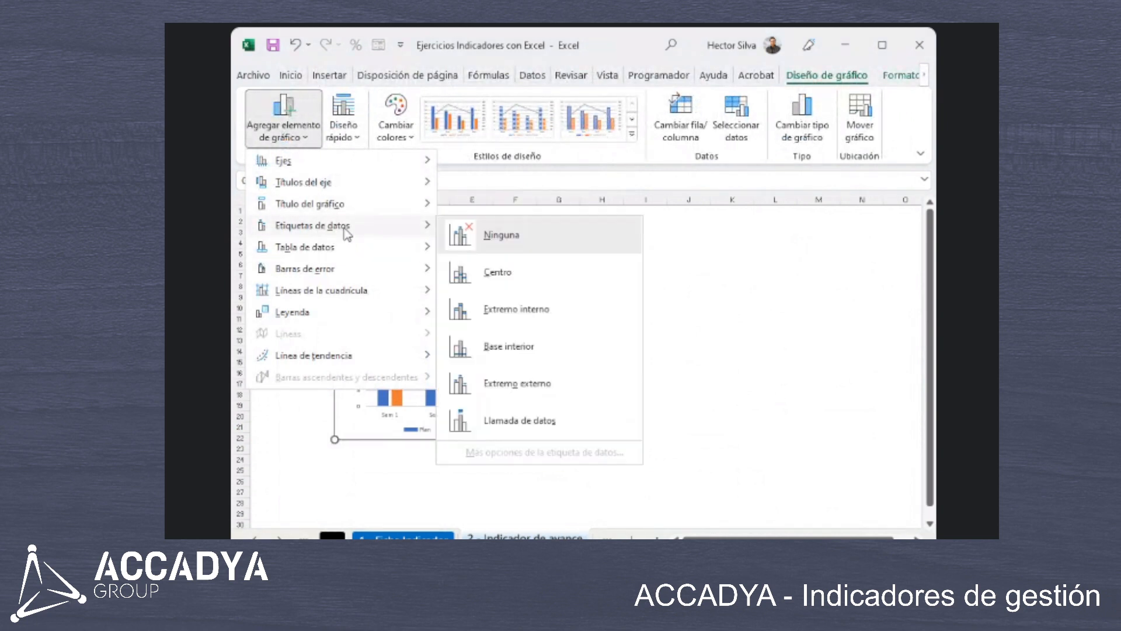
{"action": "left_click", "coordinate": [551, 274]}
{"action": "left_click", "coordinate": [696, 360]}
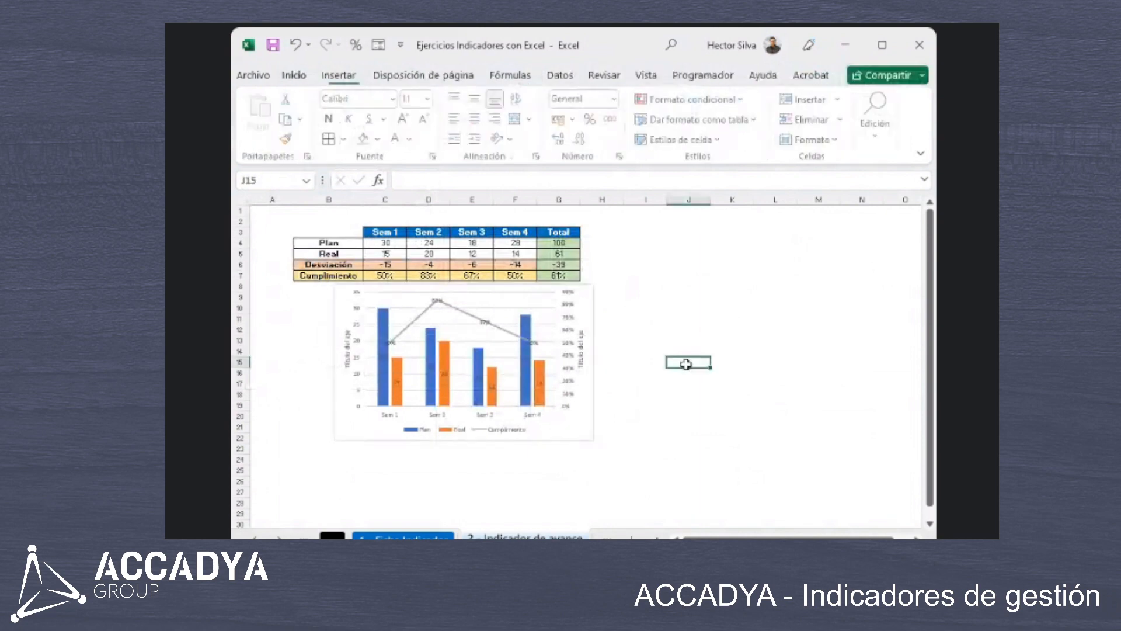
{"action": "scroll", "coordinate": [684, 362], "scroll_direction": "up", "scroll_amount": 3}
{"action": "scroll", "coordinate": [678, 365], "scroll_direction": "down", "scroll_amount": 1}
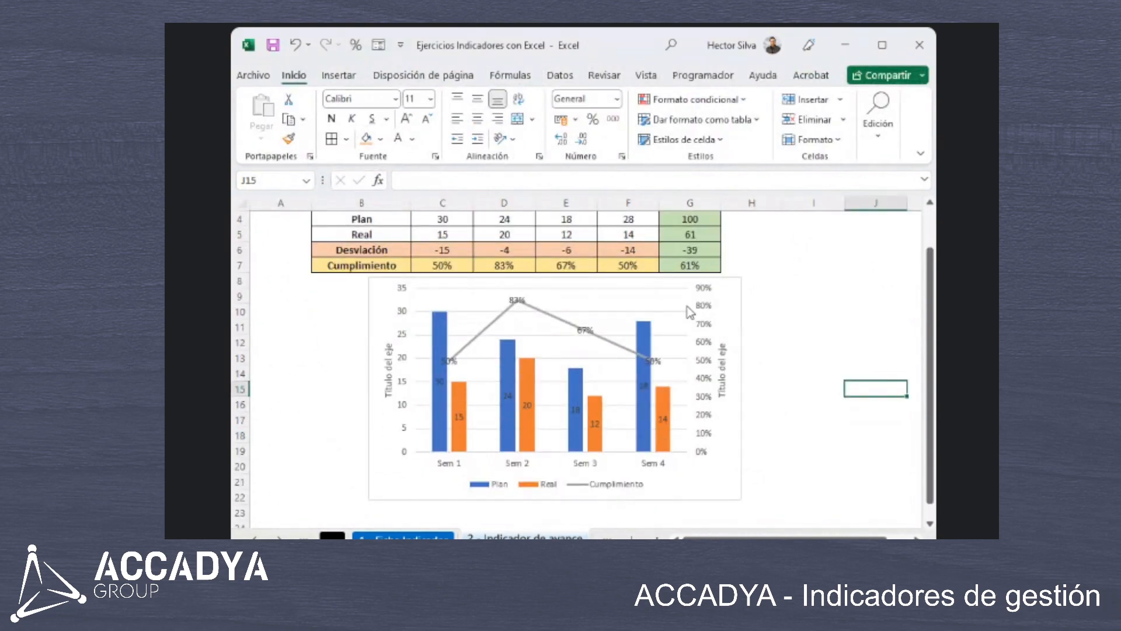
Set the Plan values to 50 for Sem 2, 20 for Sem 3 and 35 for Sem 4.
{"action": "scroll", "coordinate": [587, 282], "scroll_direction": "up", "scroll_amount": 1}
{"action": "scroll", "coordinate": [587, 283], "scroll_direction": "down", "scroll_amount": 1}
{"action": "scroll", "coordinate": [495, 253], "scroll_direction": "down", "scroll_amount": 1}
{"action": "left_click", "coordinate": [488, 253]}
{"action": "type", "text": "50"}
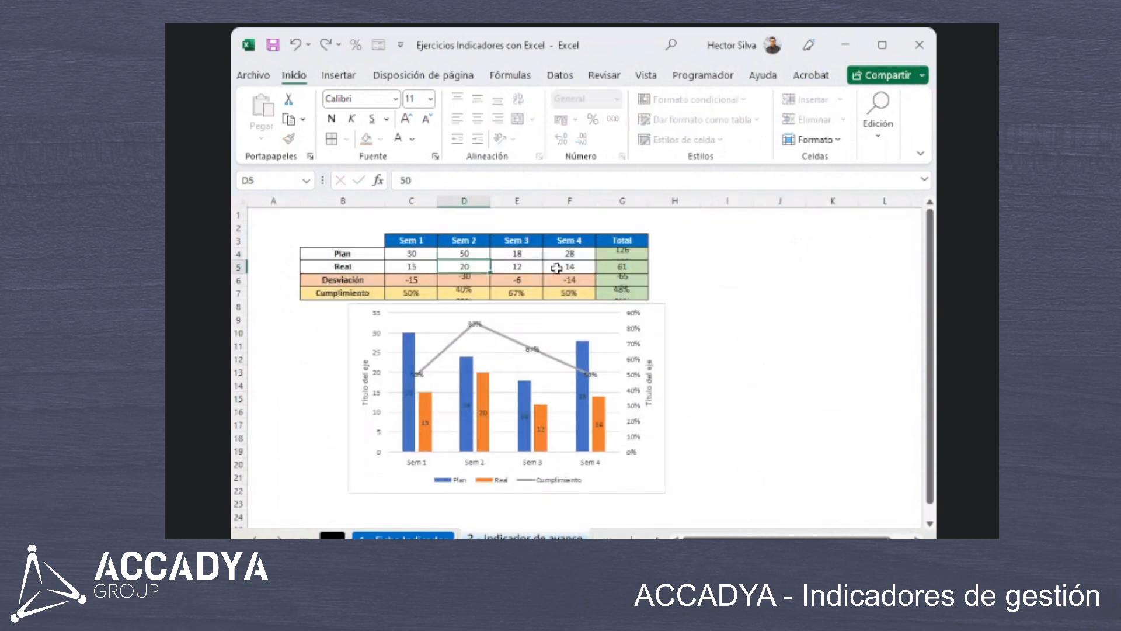
{"action": "key", "text": "Tab"}
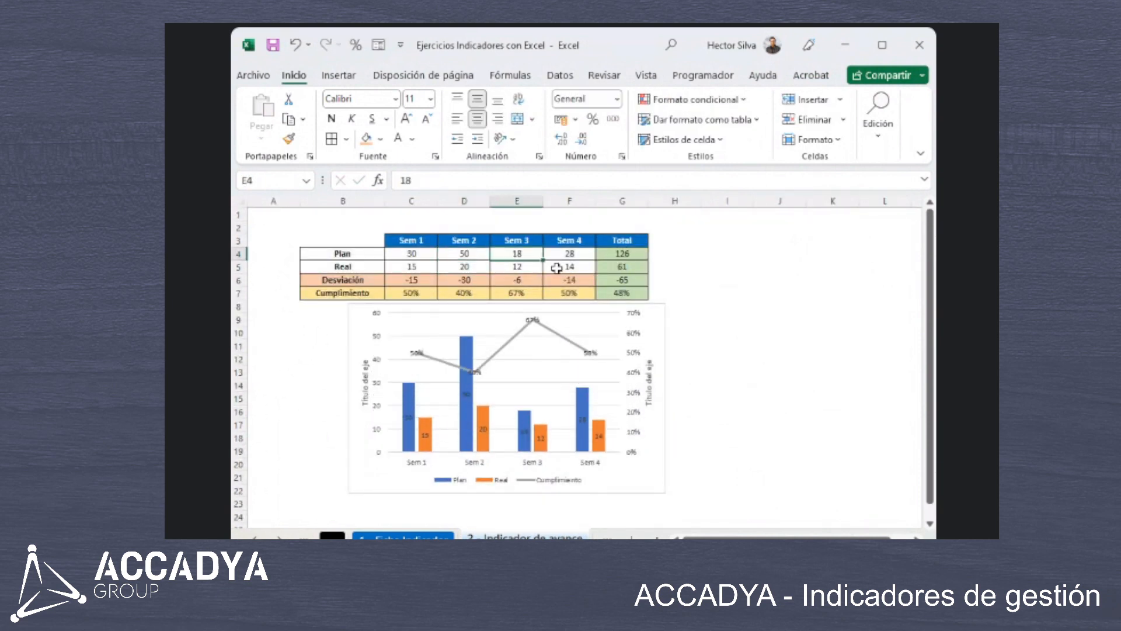
{"action": "type", "text": "20"}
{"action": "key", "text": "Tab"}
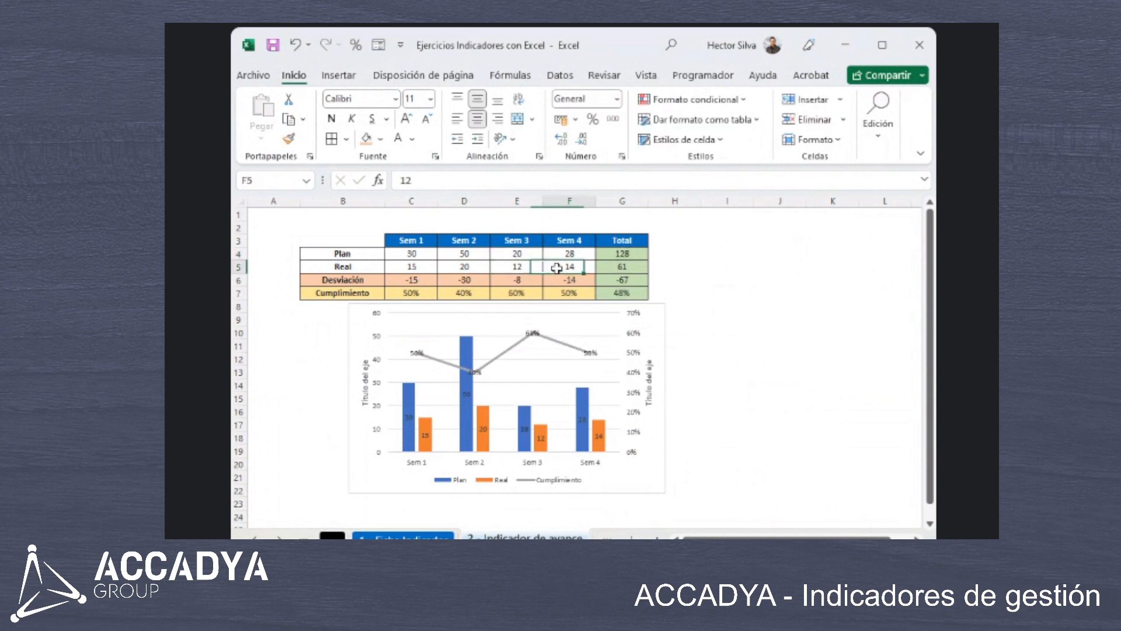
{"action": "type", "text": "35"}
{"action": "key", "text": "Return"}
Set the Plan value for Sem 1 to 45.
{"action": "key", "text": "Left"}
{"action": "key", "text": "Left"}
{"action": "key", "text": "Left"}
{"action": "key", "text": "Left"}
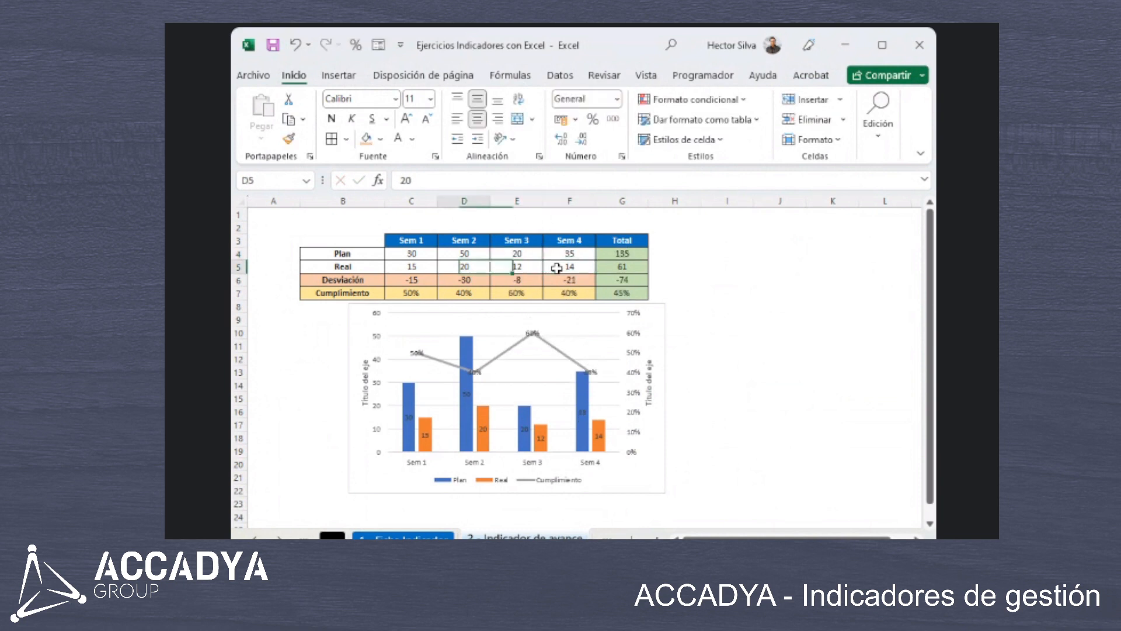
{"action": "key", "text": "Up"}
{"action": "key", "text": "Right"}
{"action": "type", "text": "4"}
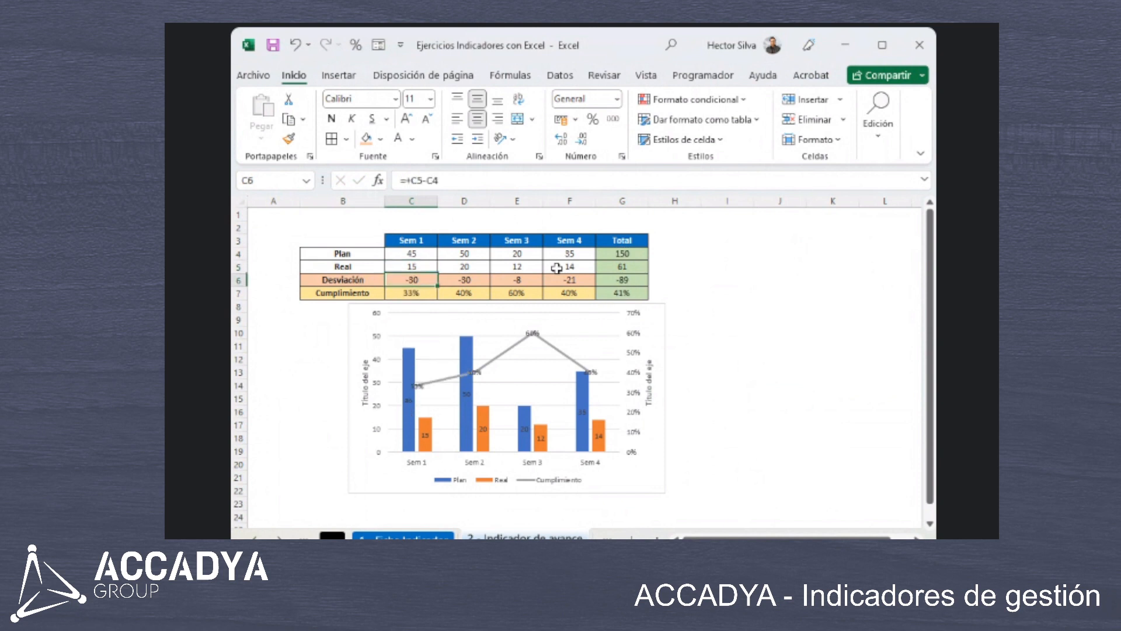
Set the Real values to 15 for Sem 2 and 20 for Sem 3.
{"action": "key", "text": "Right"}
{"action": "type", "text": "25"}
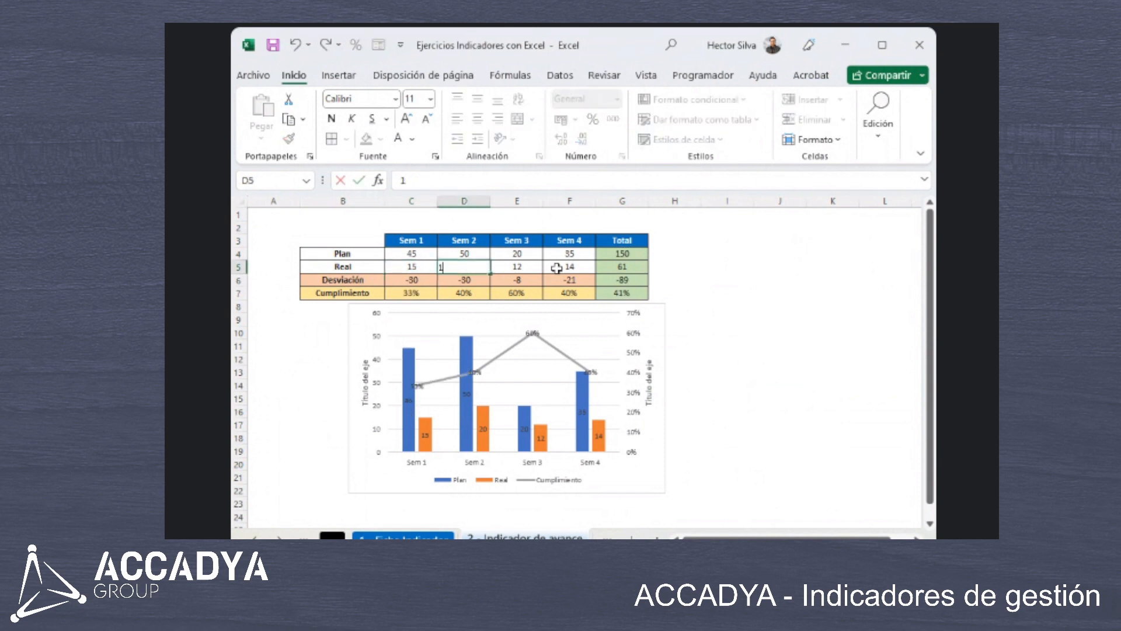
{"action": "key", "text": "Right"}
{"action": "type", "text": "20"}
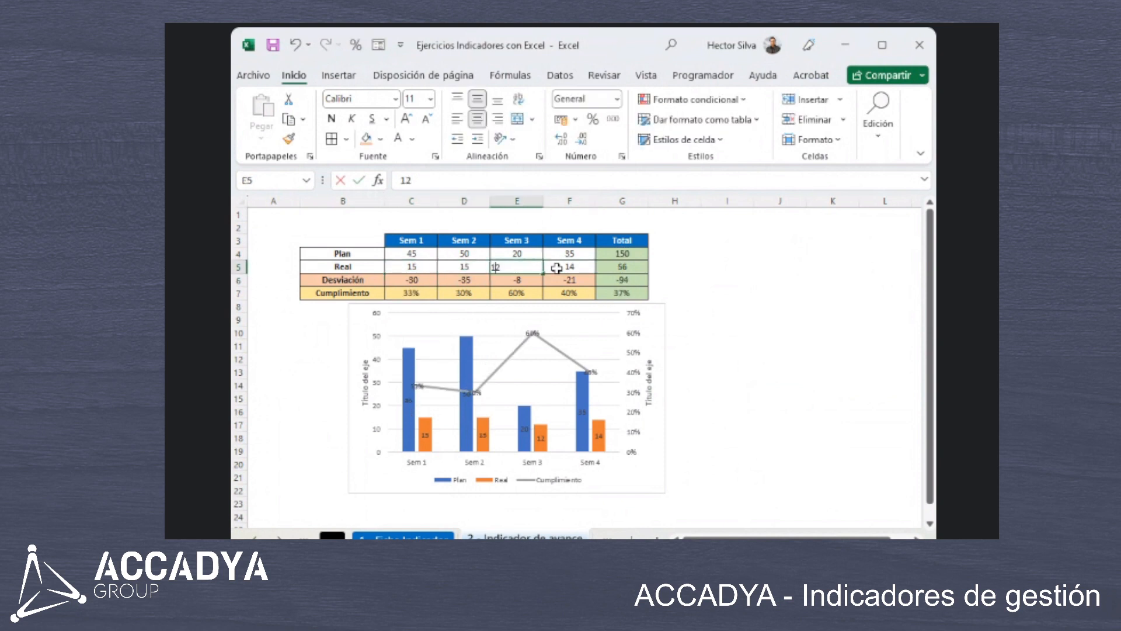
{"action": "key", "text": "Return"}
Set Sem 2's Plan value to 3 and its Real value to 2.
{"action": "key", "text": "Left"}
{"action": "key", "text": "Up"}
{"action": "key", "text": "Up"}
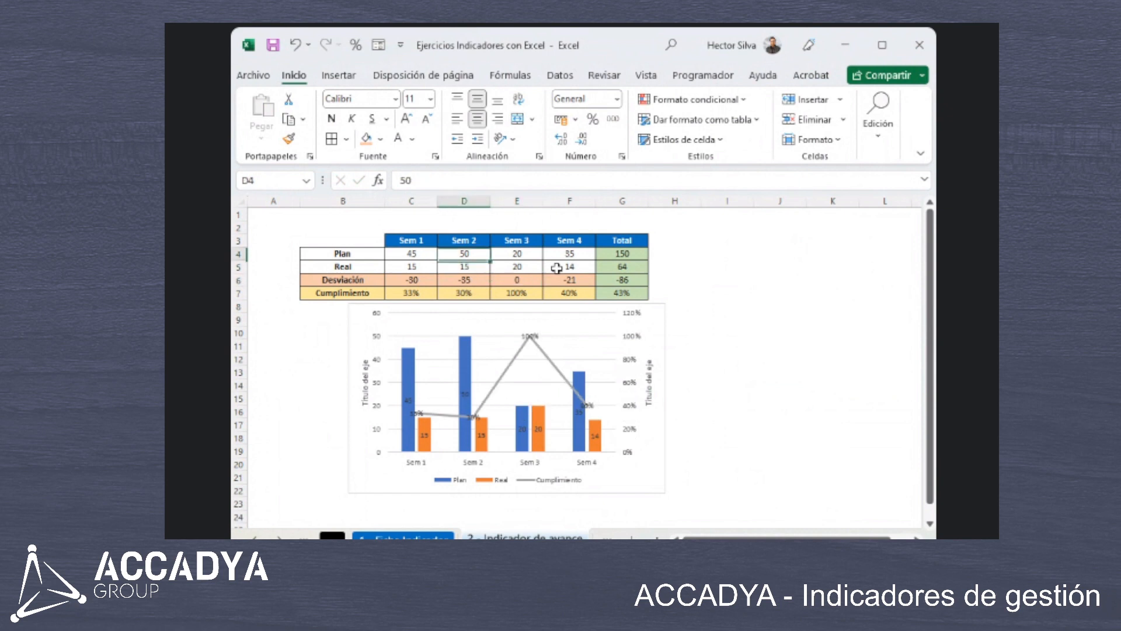
{"action": "type", "text": "3"}
{"action": "key", "text": "Return"}
{"action": "type", "text": "0"}
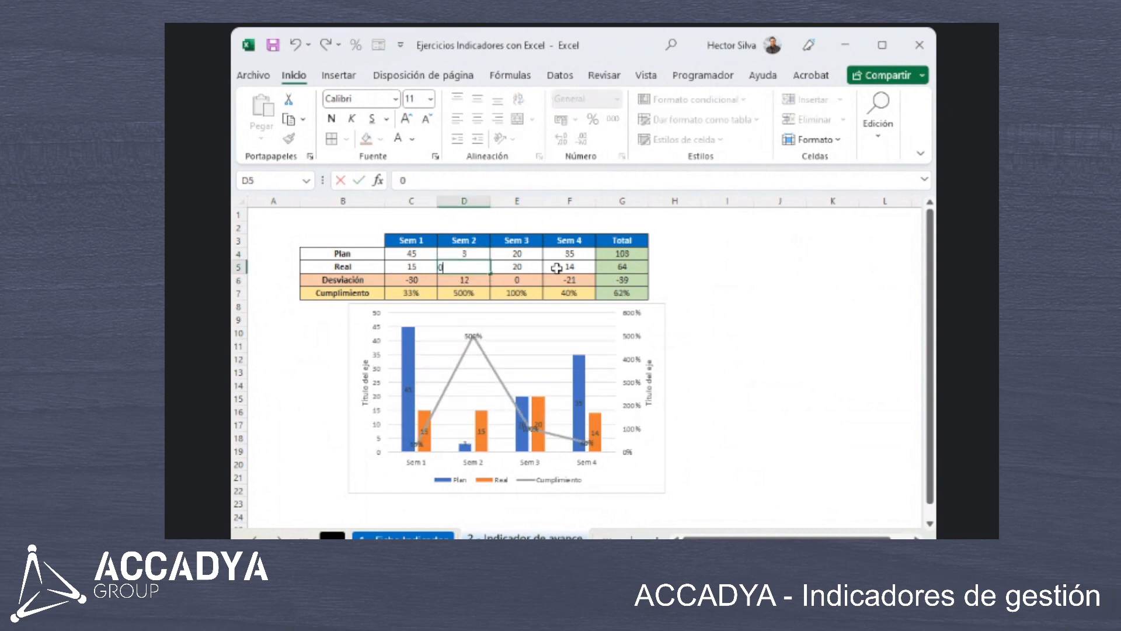
{"action": "key", "text": "BackSpace"}
{"action": "type", "text": "2"}
{"action": "key", "text": "Return"}
{"action": "key", "text": "Up"}
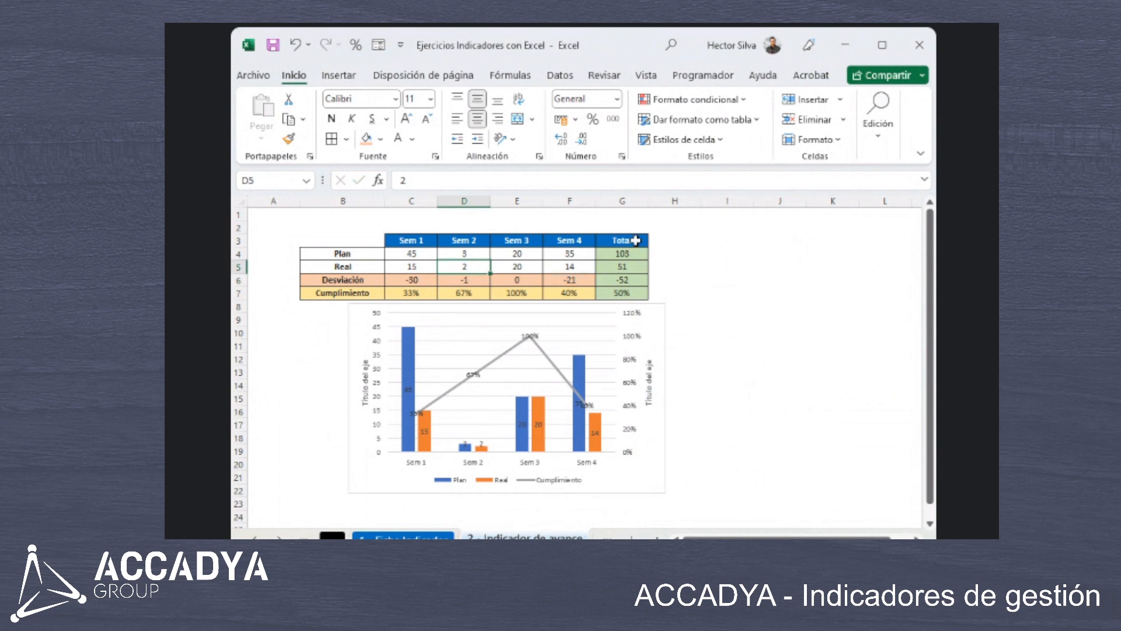
{"action": "left_click", "coordinate": [859, 55]}
{"action": "left_click", "coordinate": [732, 336]}
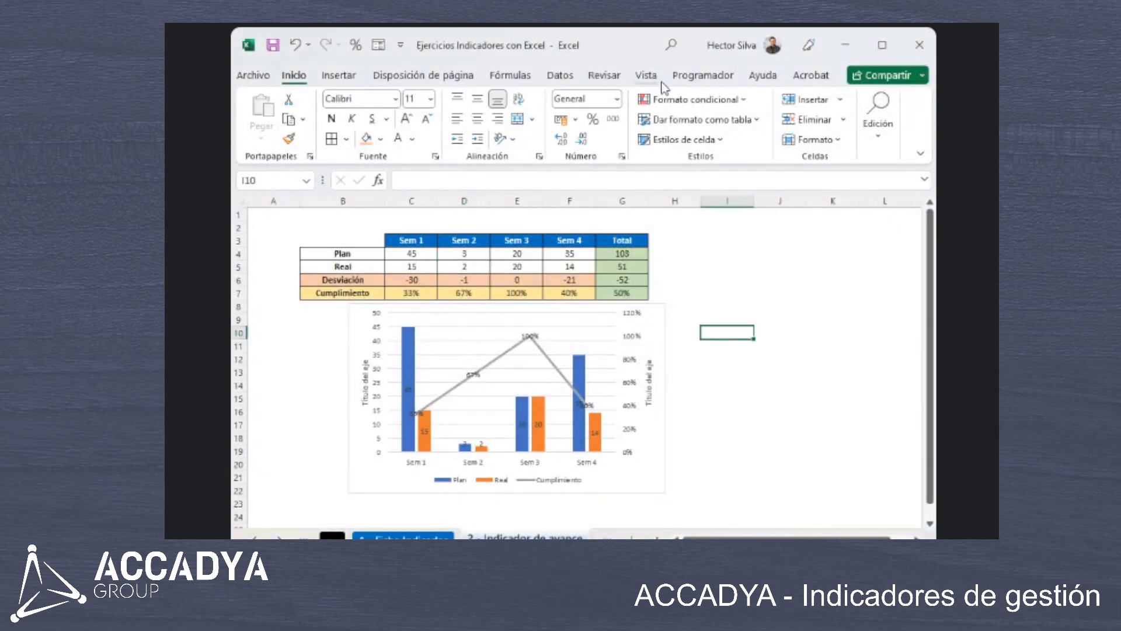
{"action": "left_click", "coordinate": [734, 293]}
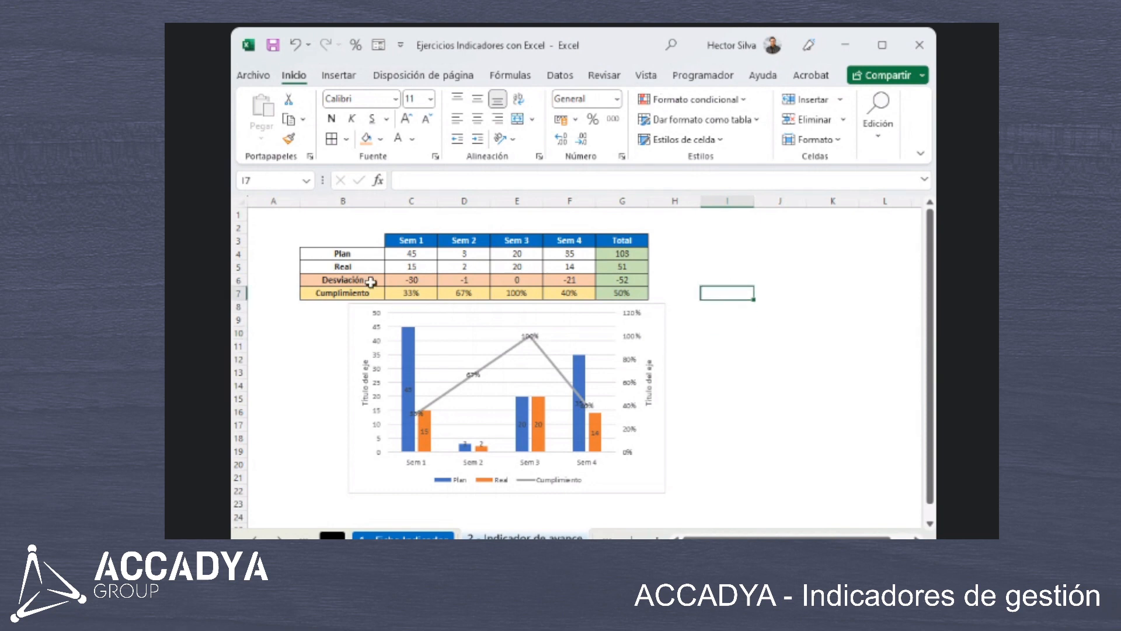
{"action": "left_click_drag", "start_coordinate": [348, 241], "coordinate": [708, 286]}
{"action": "left_click", "coordinate": [724, 294]}
Shift the chart slightly to the left beneath the table and deselect it.
{"action": "left_click", "coordinate": [662, 313]}
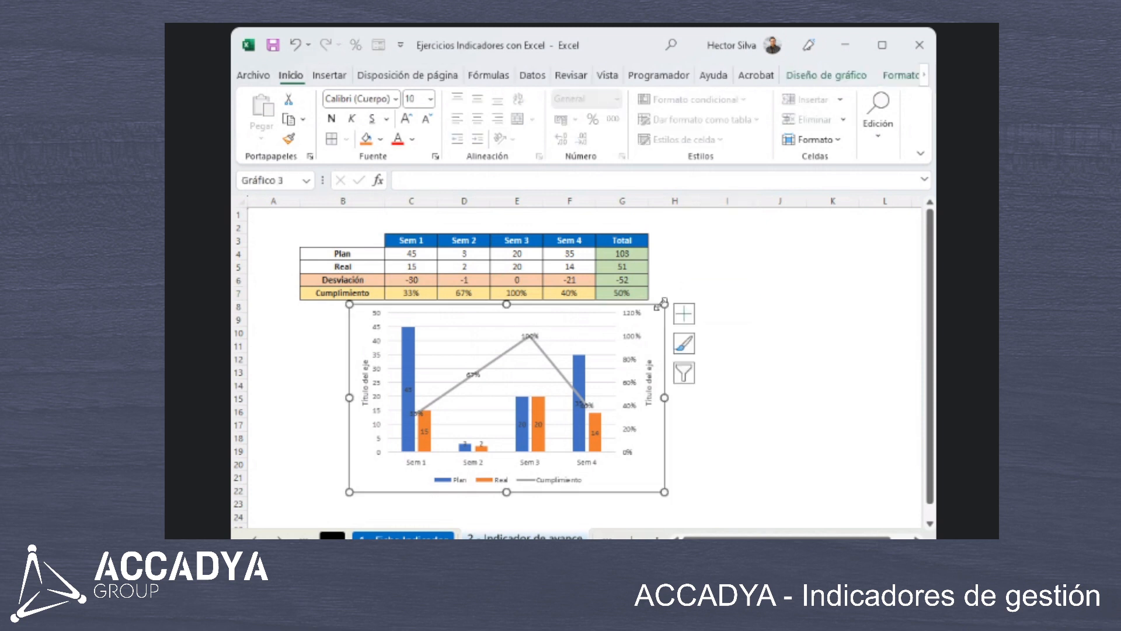
{"action": "left_click_drag", "start_coordinate": [602, 305], "coordinate": [573, 303]}
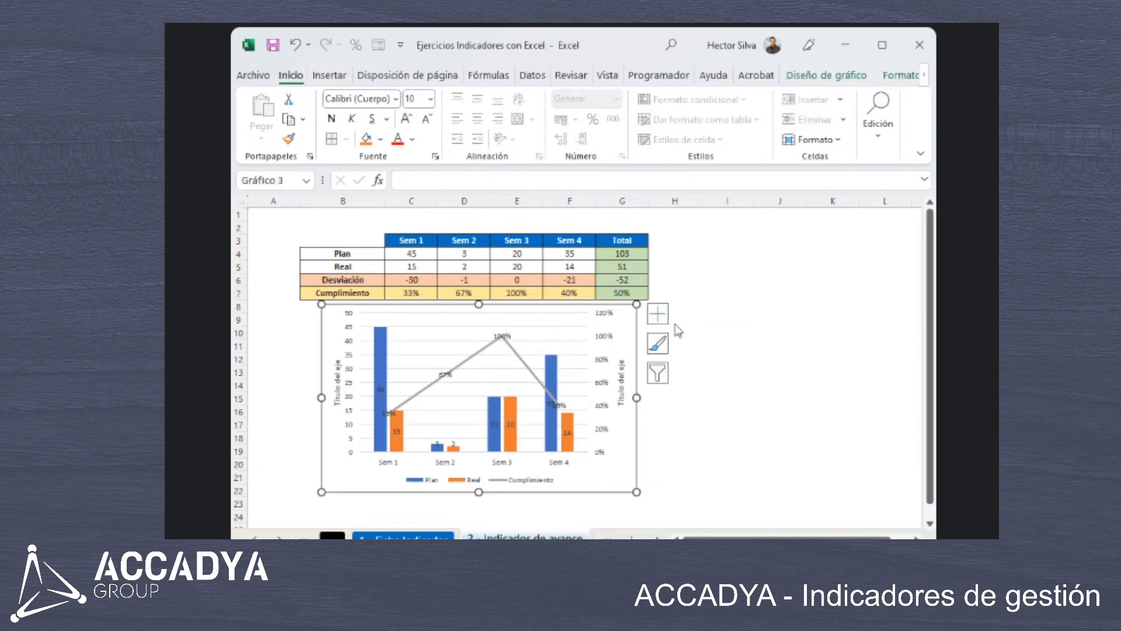
{"action": "left_click", "coordinate": [779, 345]}
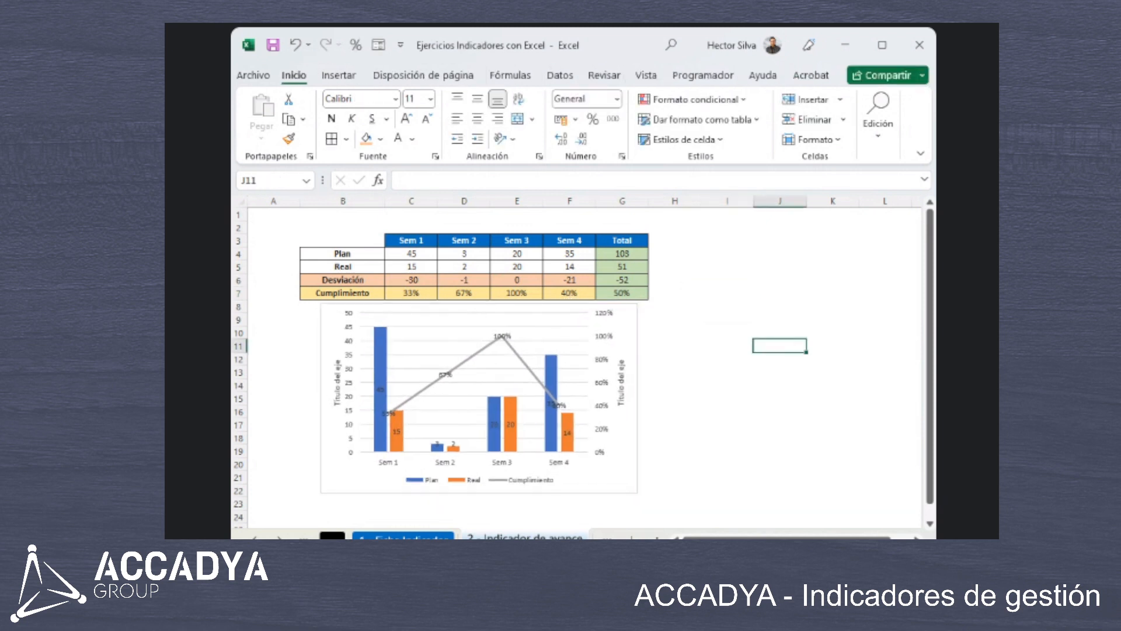
{"action": "left_click", "coordinate": [803, 304]}
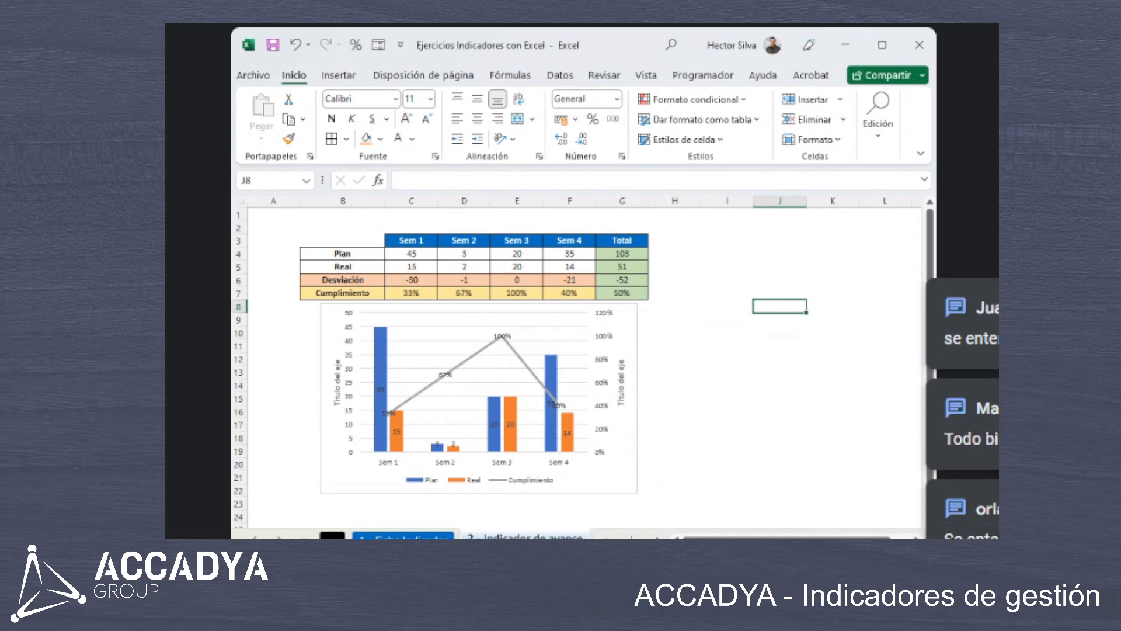
Switch to the PowerPoint presentation showing the Gráfico de cumplimiento slide.
{"action": "key", "text": "alt+Tab"}
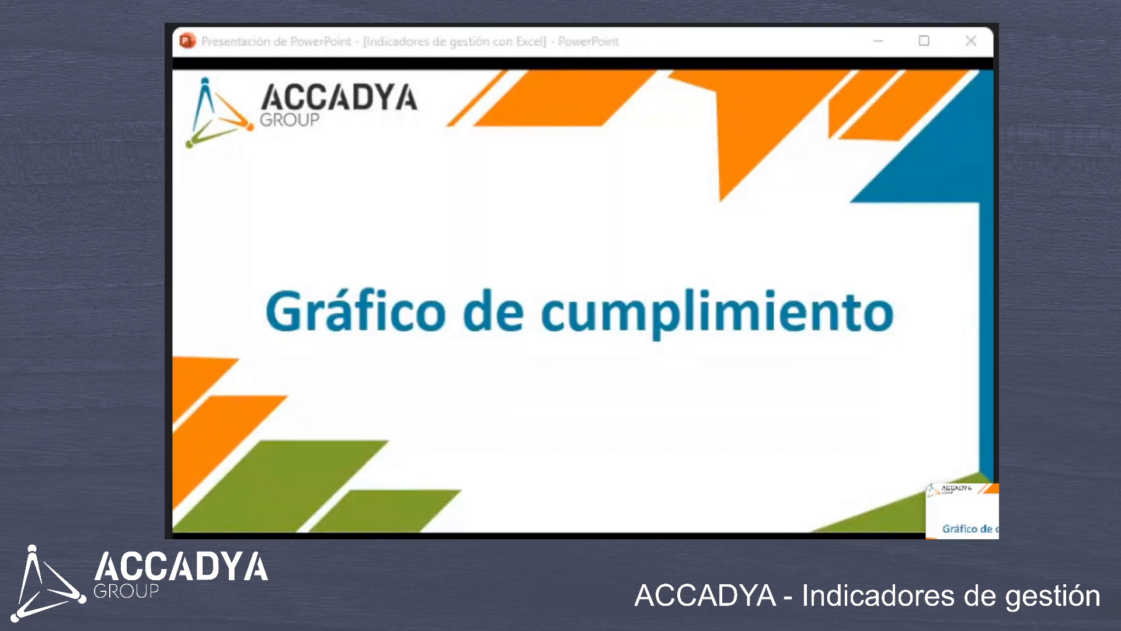
{"action": "left_click", "coordinate": [962, 513]}
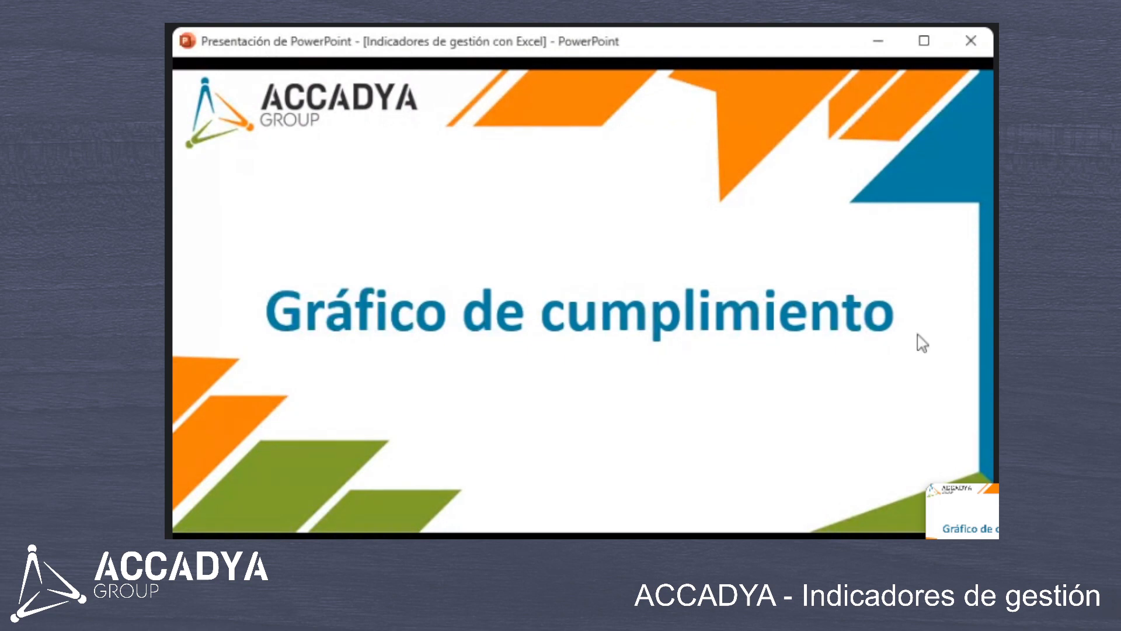
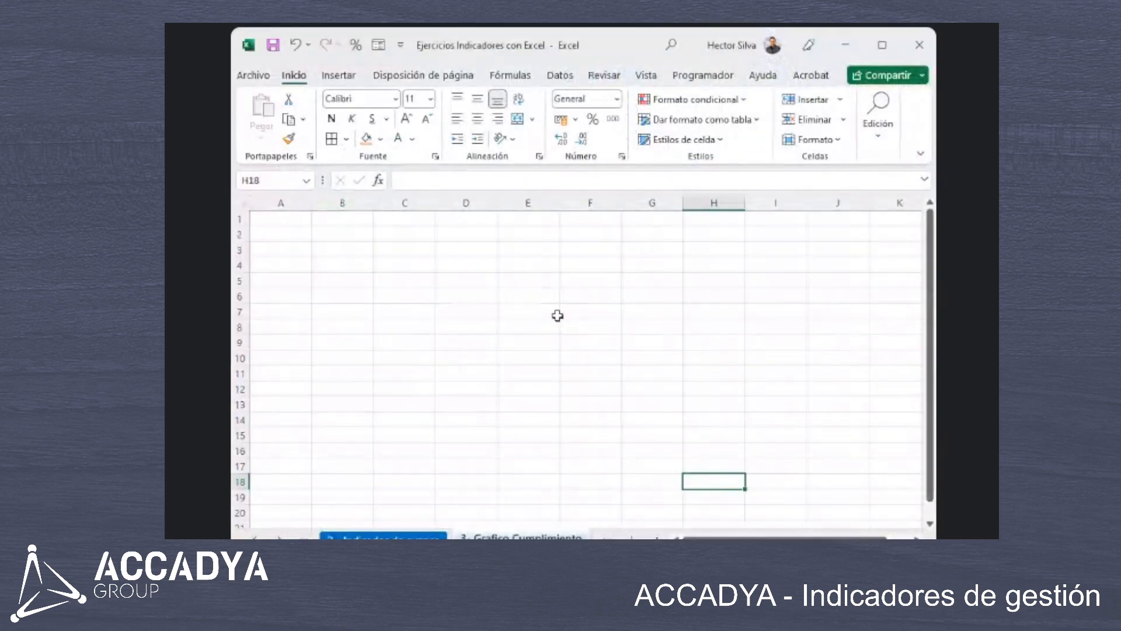
Enter the row labels Plan, Real and Desviación in cells B3 to B5 of the Grafico Cumplimiento sheet in Excel.
{"action": "left_click", "coordinate": [322, 252]}
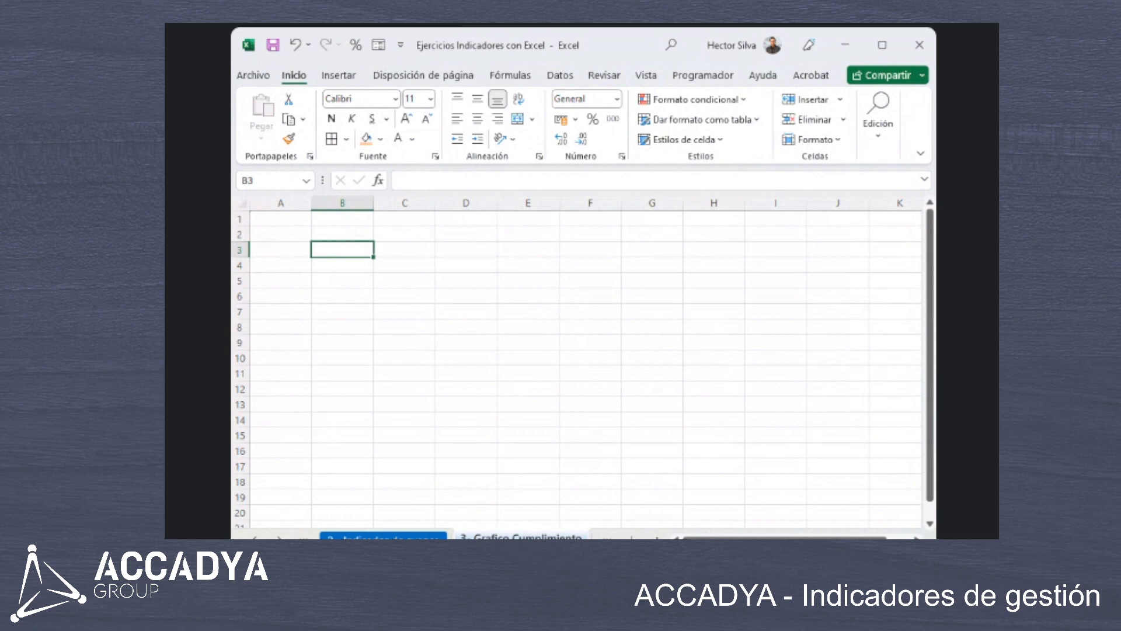
{"action": "key", "text": "alt+Tab"}
{"action": "left_click", "coordinate": [561, 345]}
{"action": "type", "text": "Plan"}
{"action": "key", "text": "Return"}
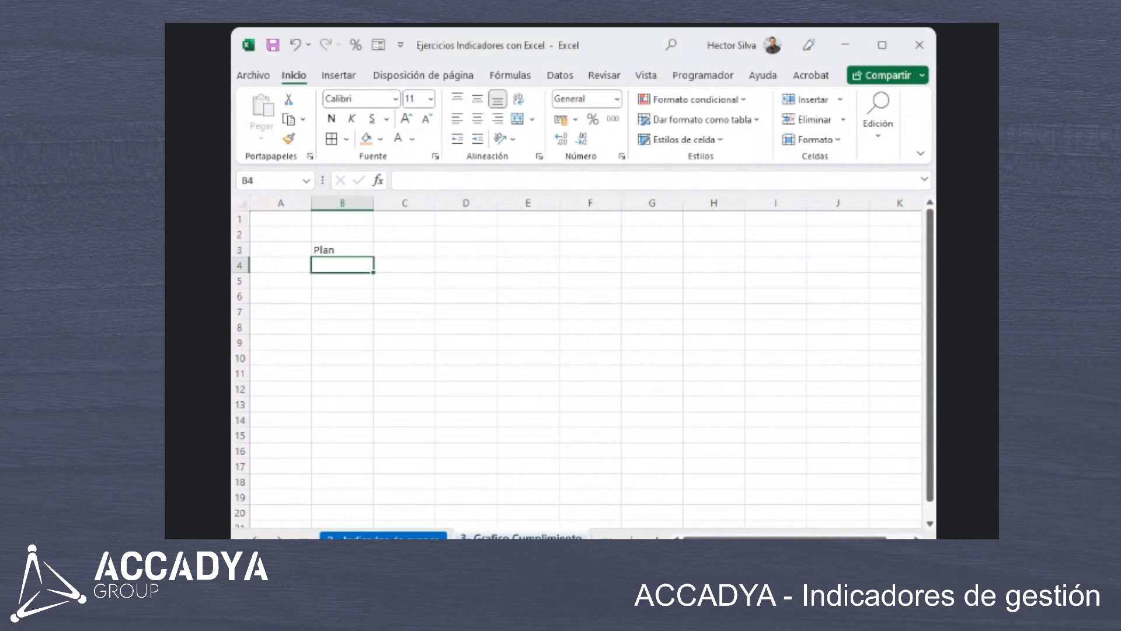
{"action": "key", "text": "alt+Tab"}
{"action": "key", "text": "alt+Tab"}
{"action": "type", "text": "Real"}
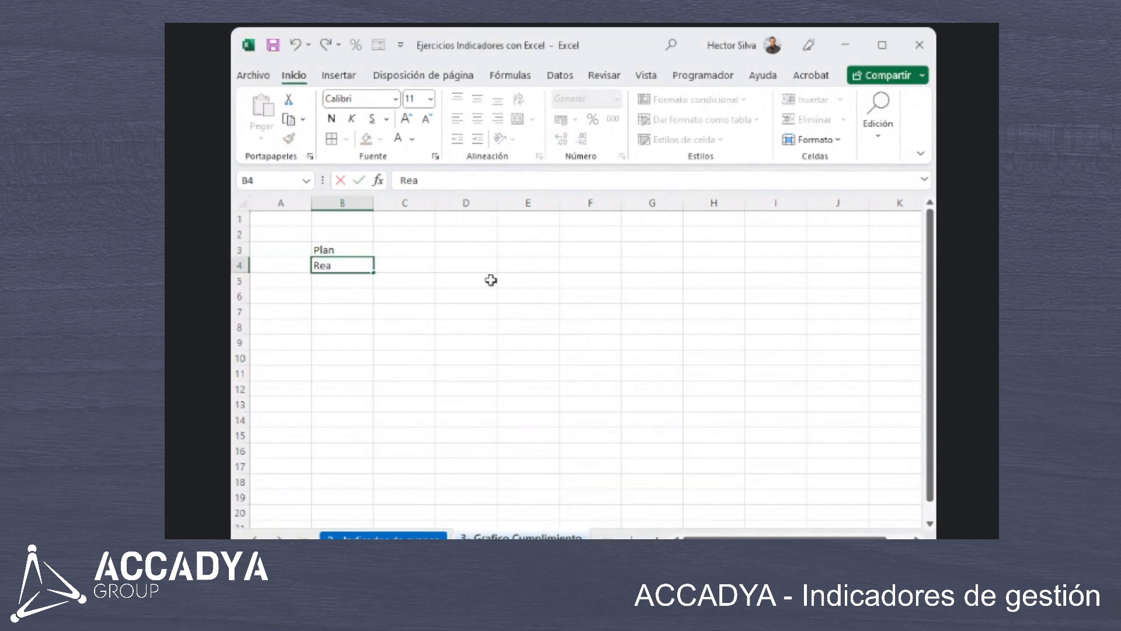
{"action": "key", "text": "Return"}
{"action": "type", "text": "Desviación"}
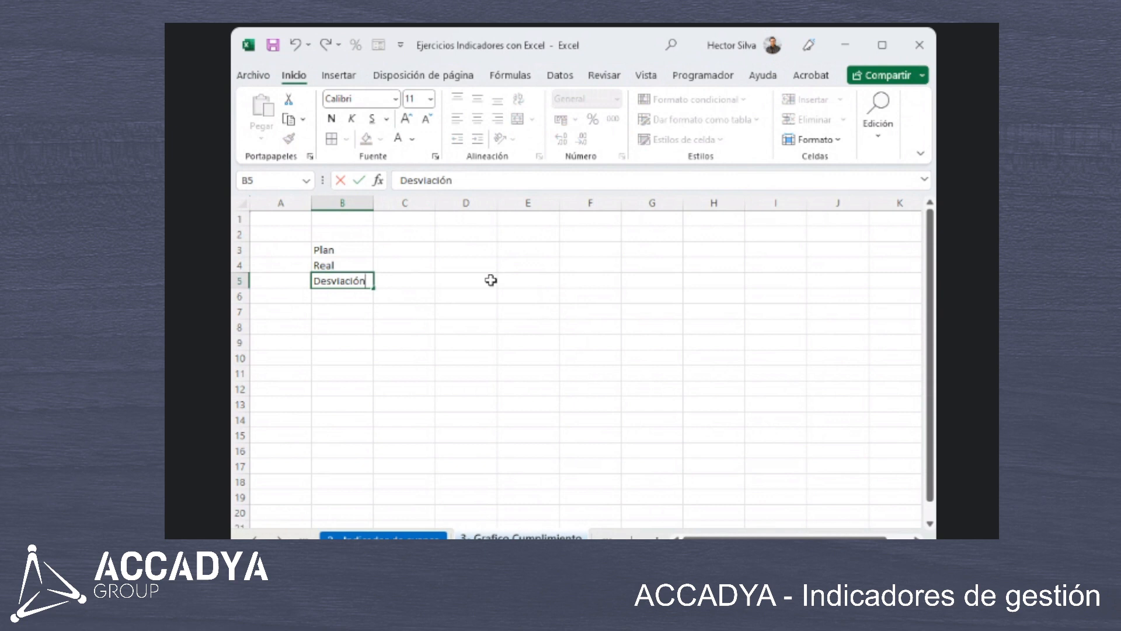
Enter the header Indicador in C2, with 100% for Plan and 80% for Real beneath it.
{"action": "left_click", "coordinate": [393, 239]}
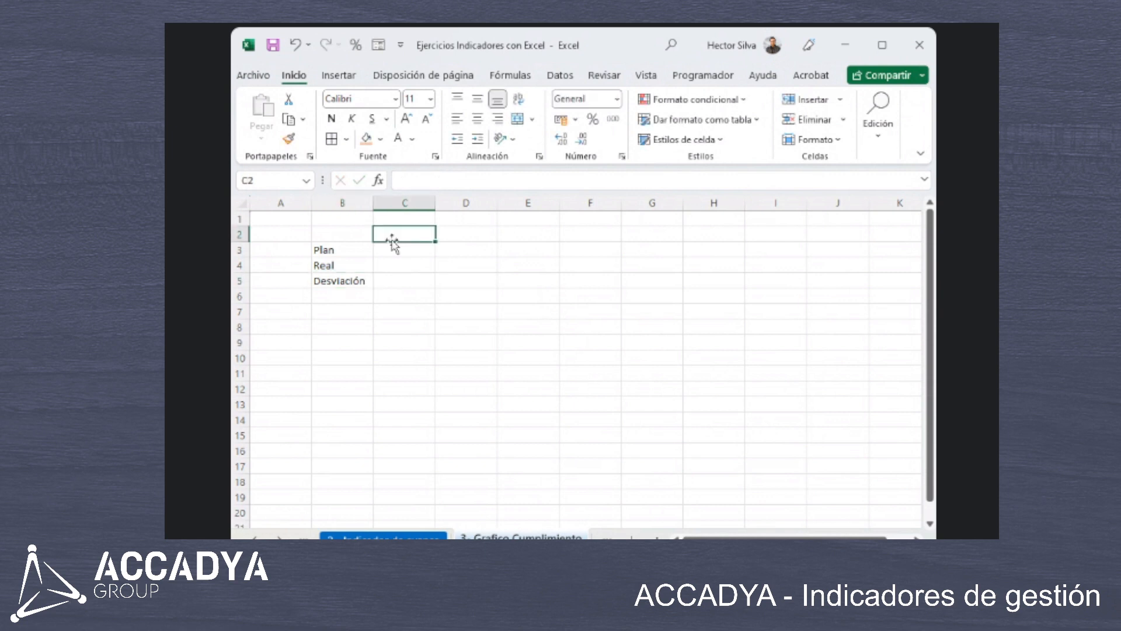
{"action": "type", "text": "Indicador"}
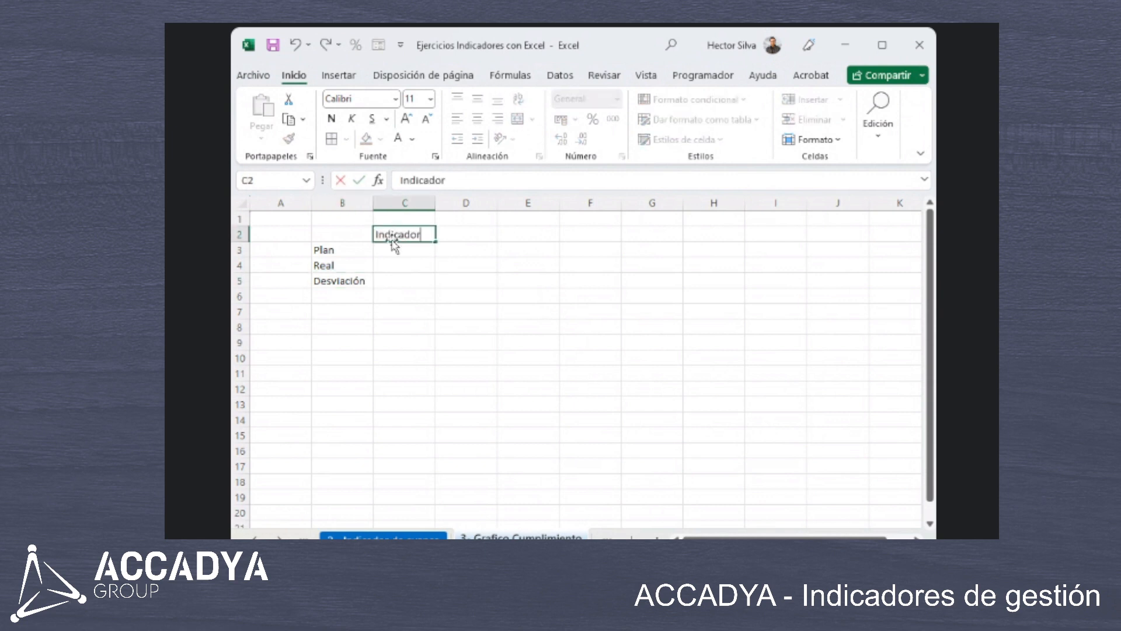
{"action": "key", "text": "Return"}
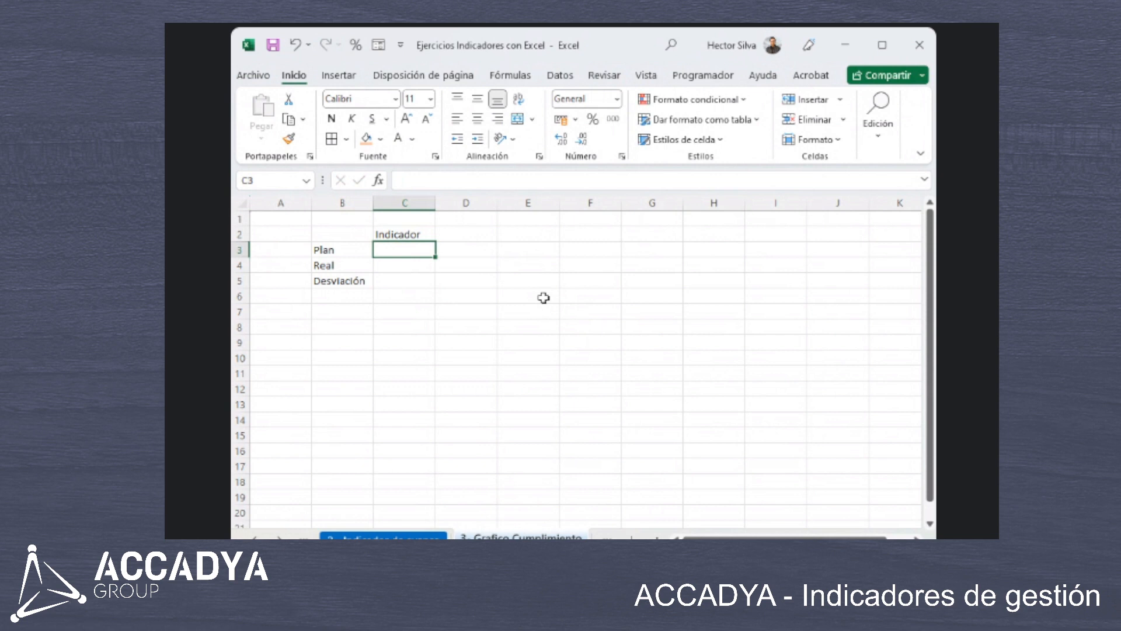
{"action": "type", "text": "100%"}
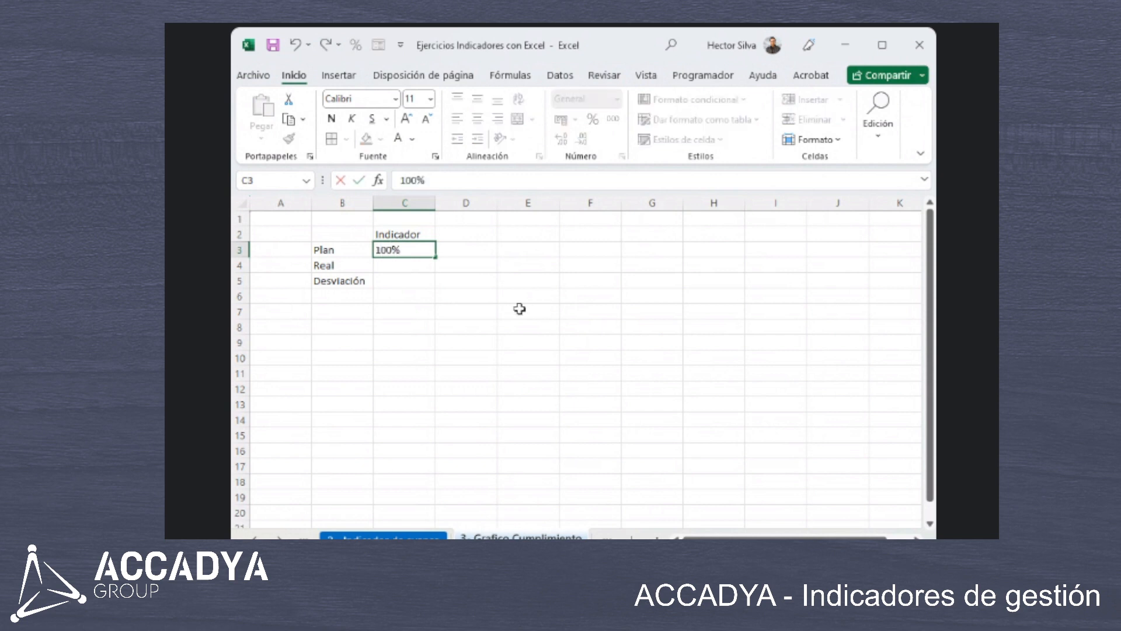
{"action": "key", "text": "Return"}
{"action": "type", "text": "80"}
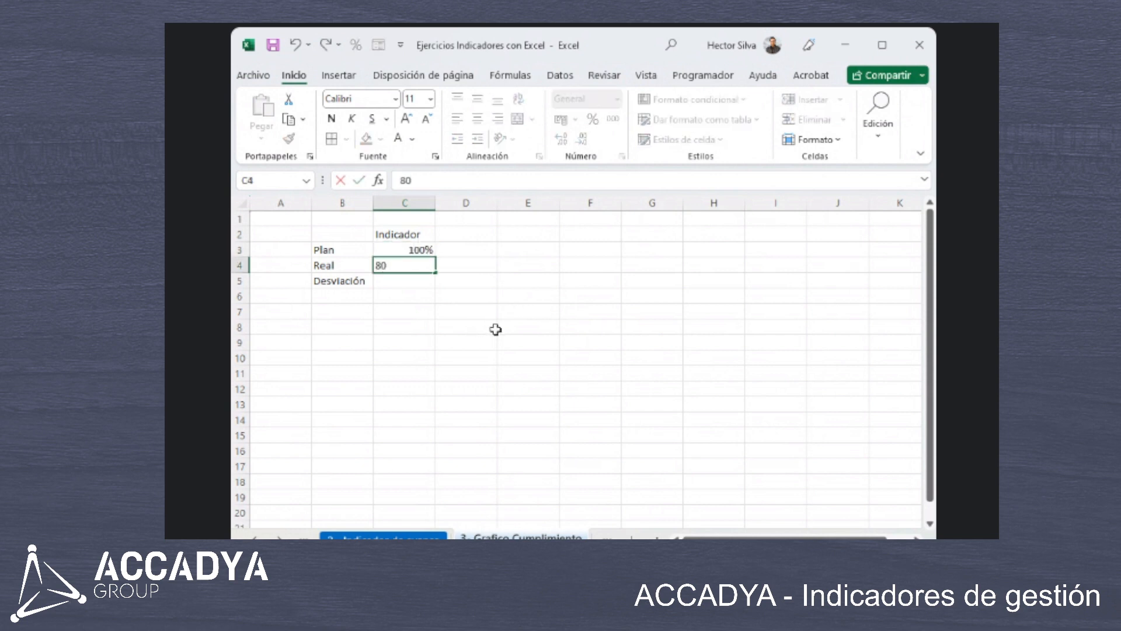
{"action": "type", "text": "%"}
{"action": "key", "text": "Return"}
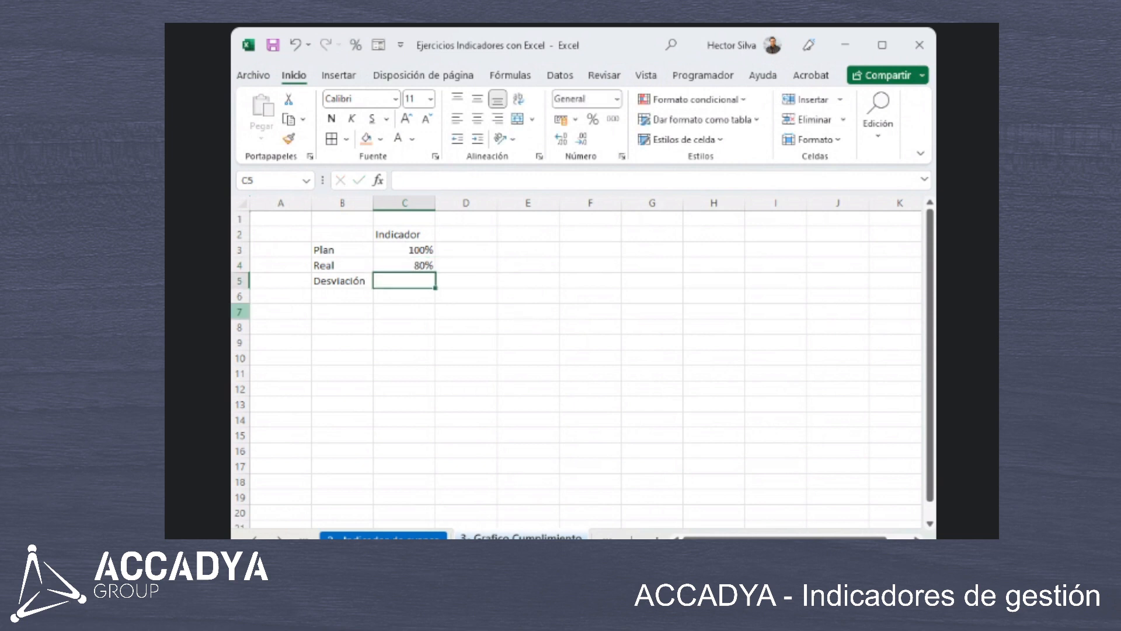
Calculate Desviación in C5 with the formula +C3-C4.
{"action": "type", "text": "+"}
{"action": "key", "text": "Up"}
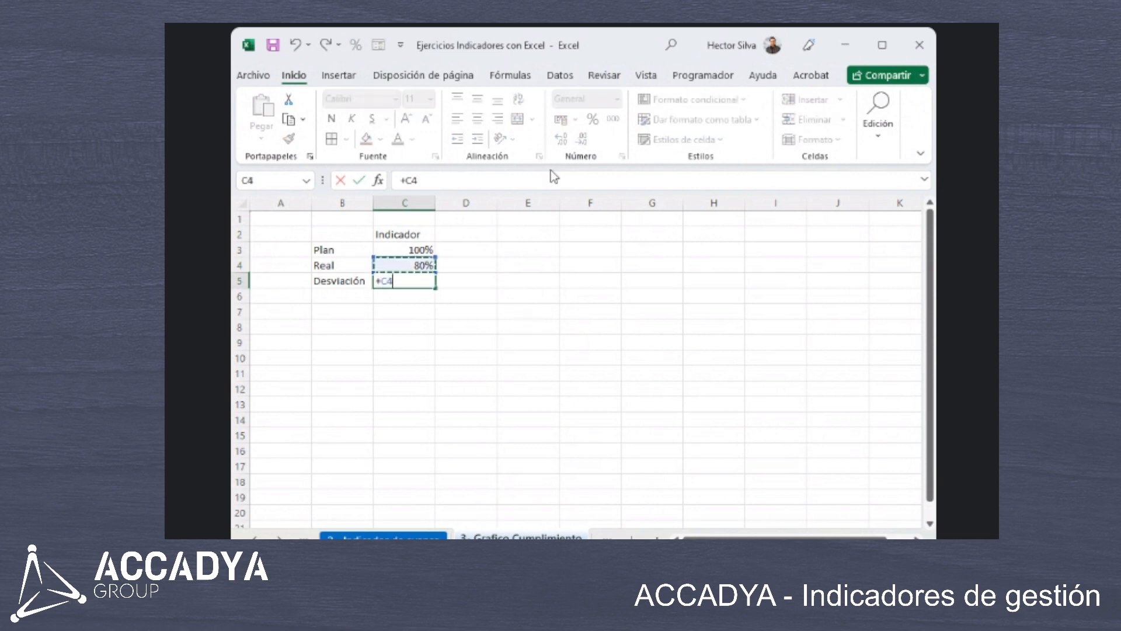
{"action": "key", "text": "Up"}
{"action": "key", "text": "Down"}
{"action": "key", "text": "Up"}
{"action": "type", "text": "-"}
{"action": "key", "text": "Up"}
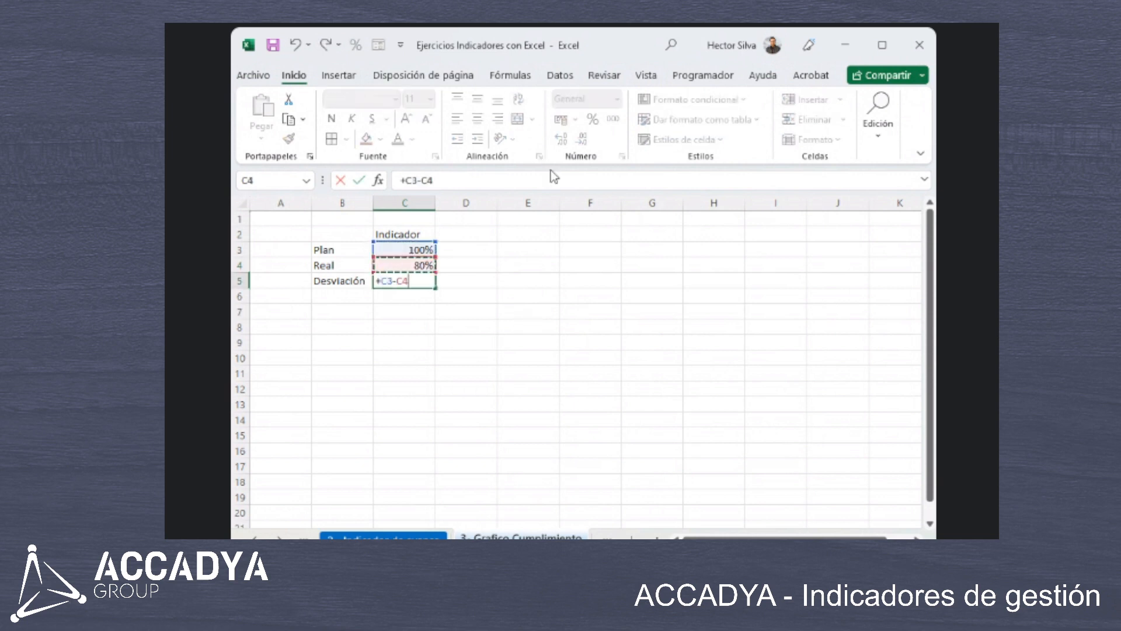
{"action": "key", "text": "Return"}
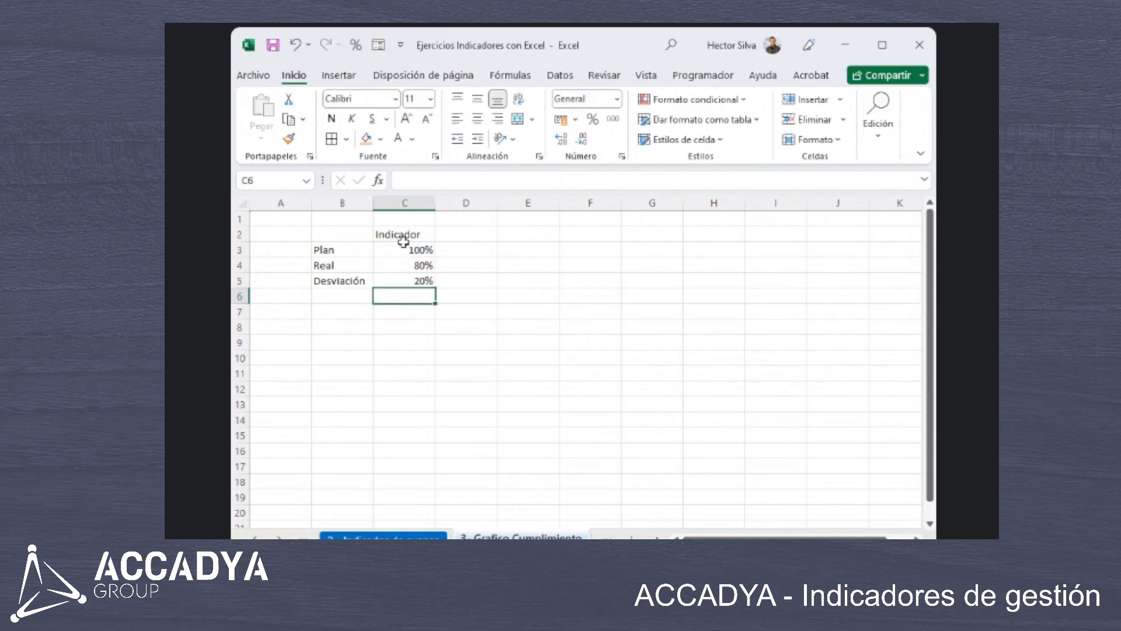
Center the table cells B3:B5 and C2:C5 horizontally and vertically and apply all borders to them.
{"action": "left_click_drag", "start_coordinate": [405, 239], "coordinate": [402, 283]}
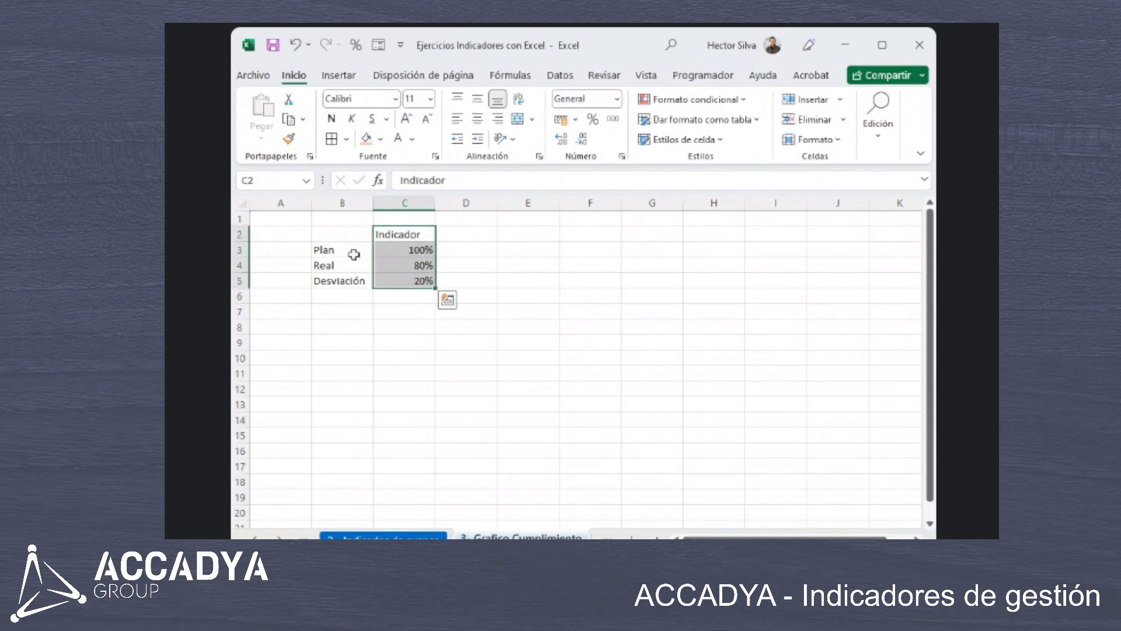
{"action": "left_click_drag", "start_coordinate": [353, 252], "coordinate": [345, 281], "text": "ctrl"}
{"action": "left_click", "coordinate": [478, 119]}
{"action": "left_click", "coordinate": [477, 98]}
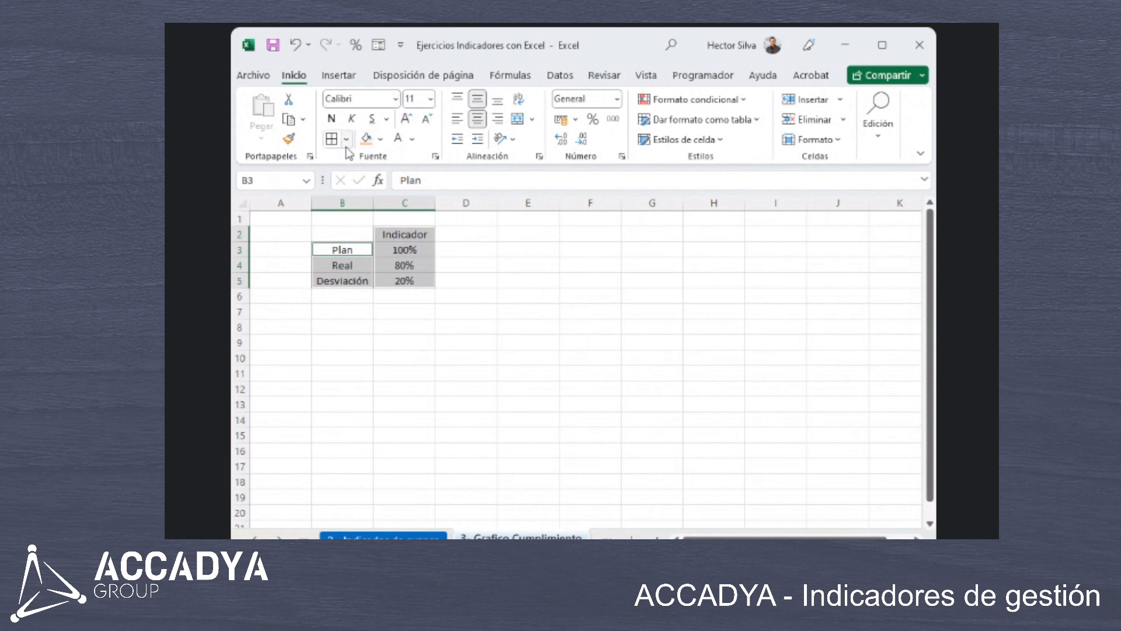
{"action": "left_click", "coordinate": [331, 139]}
Format the Indicador header with a blue fill and bold white text.
{"action": "left_click", "coordinate": [409, 229]}
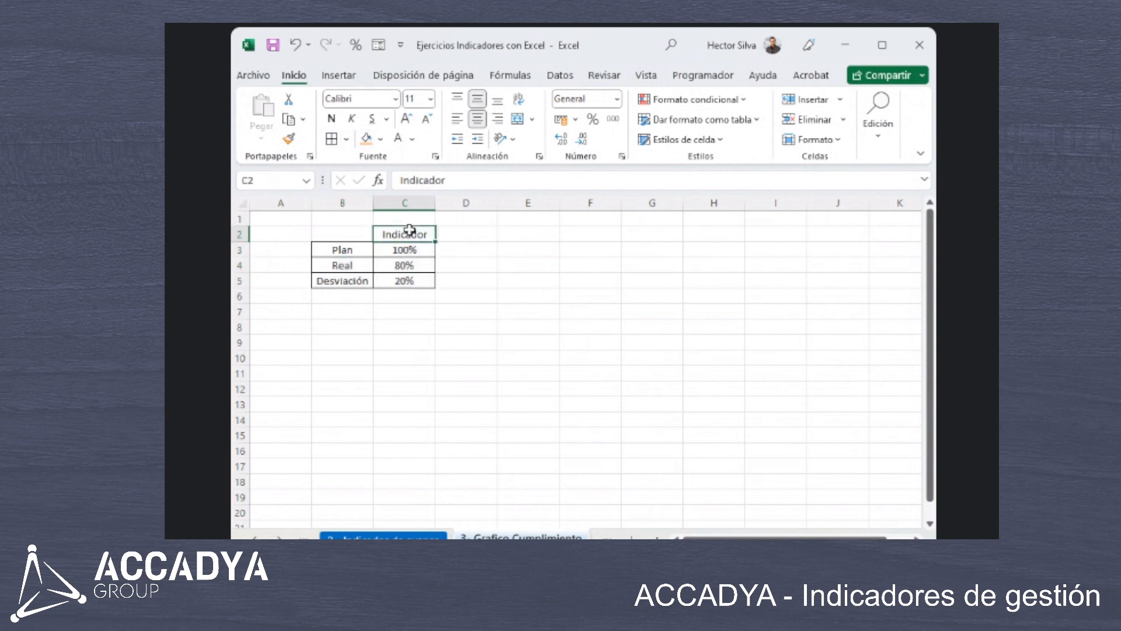
{"action": "left_click", "coordinate": [380, 139]}
{"action": "left_click", "coordinate": [457, 284]}
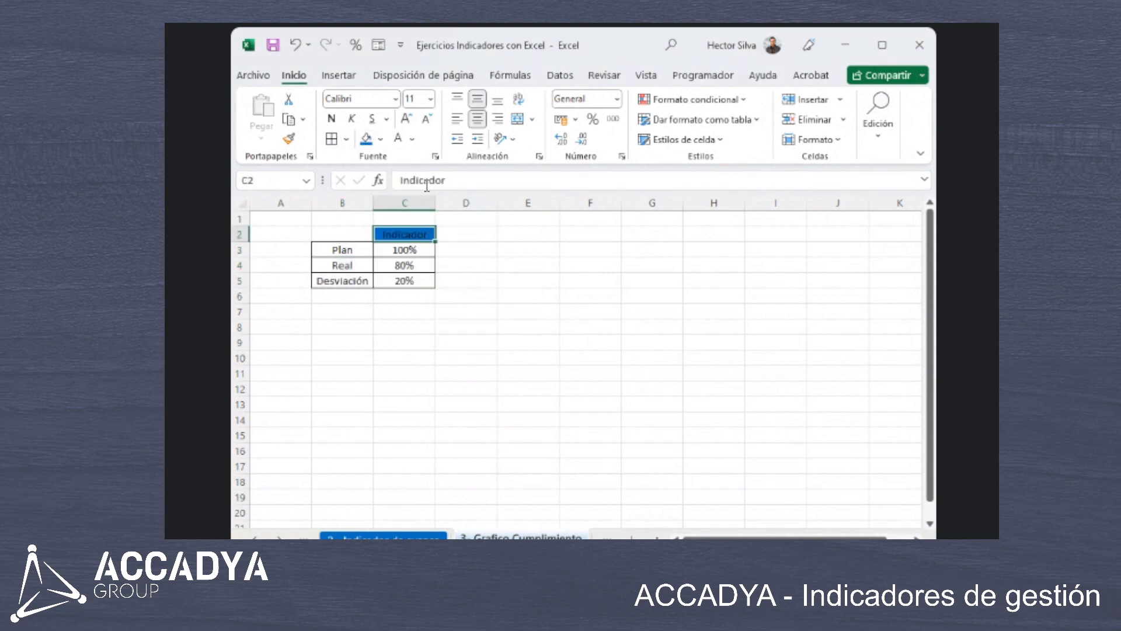
{"action": "left_click", "coordinate": [399, 138]}
{"action": "left_click", "coordinate": [331, 118]}
Fill the Plan label cell with light gold and the Real label cell with light green.
{"action": "left_click", "coordinate": [344, 250]}
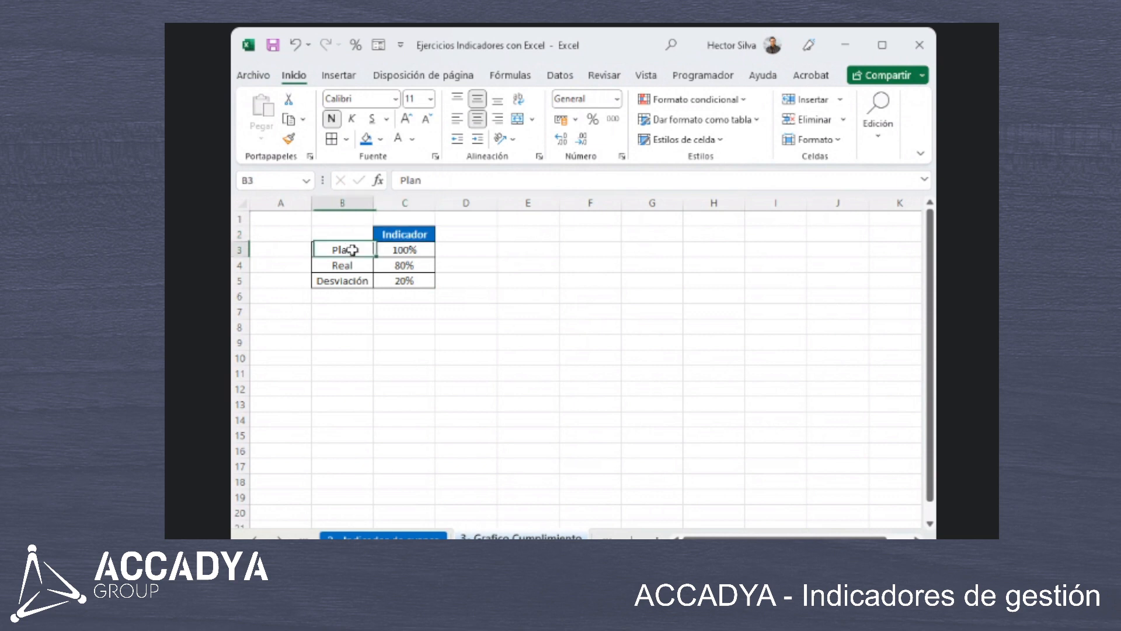
{"action": "left_click", "coordinate": [380, 139]}
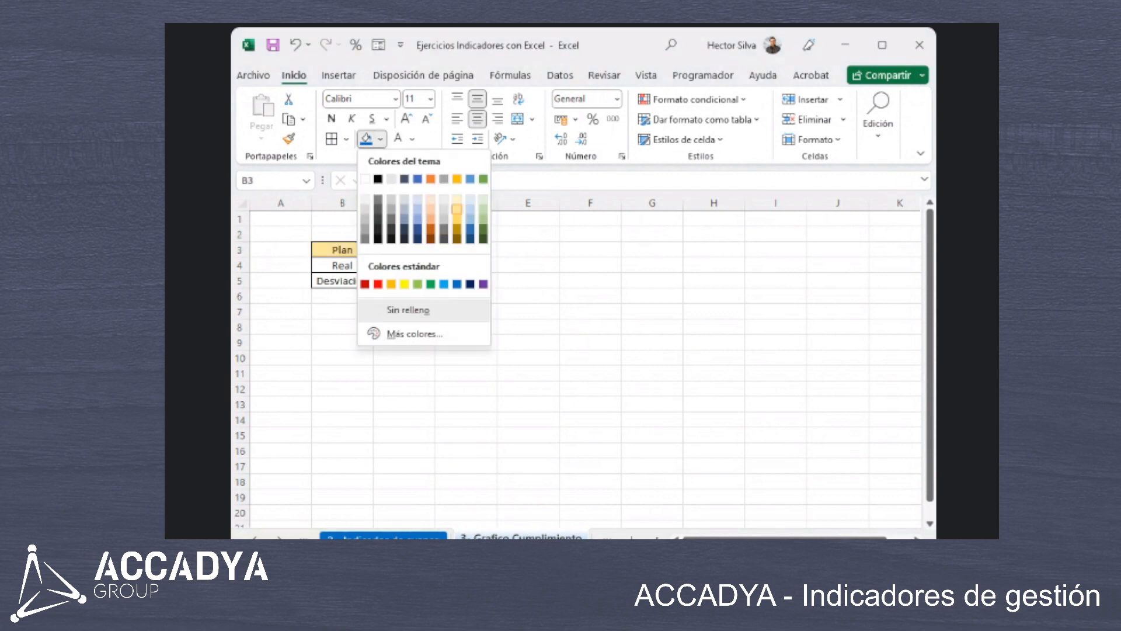
{"action": "left_click", "coordinate": [457, 209]}
{"action": "key", "text": "Return"}
{"action": "left_click", "coordinate": [380, 139]}
{"action": "left_click", "coordinate": [479, 220]}
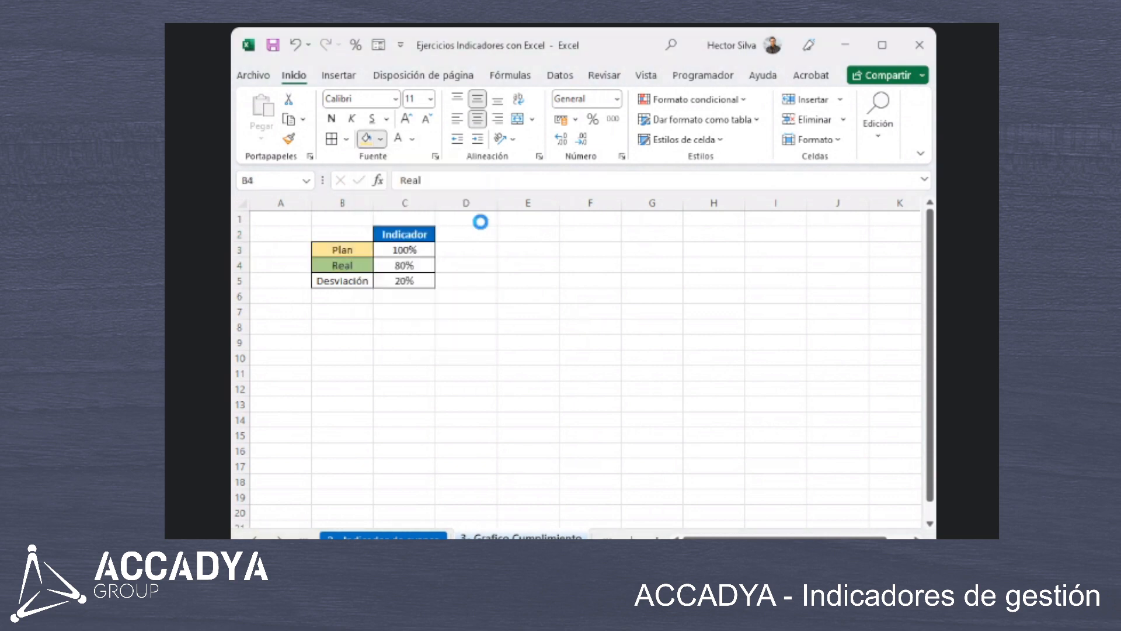
Fill the Desviación label cell with gold and make the Plan, Real and Desviación labels in B3:B5 bold.
{"action": "key", "text": "Return"}
{"action": "left_click", "coordinate": [380, 139]}
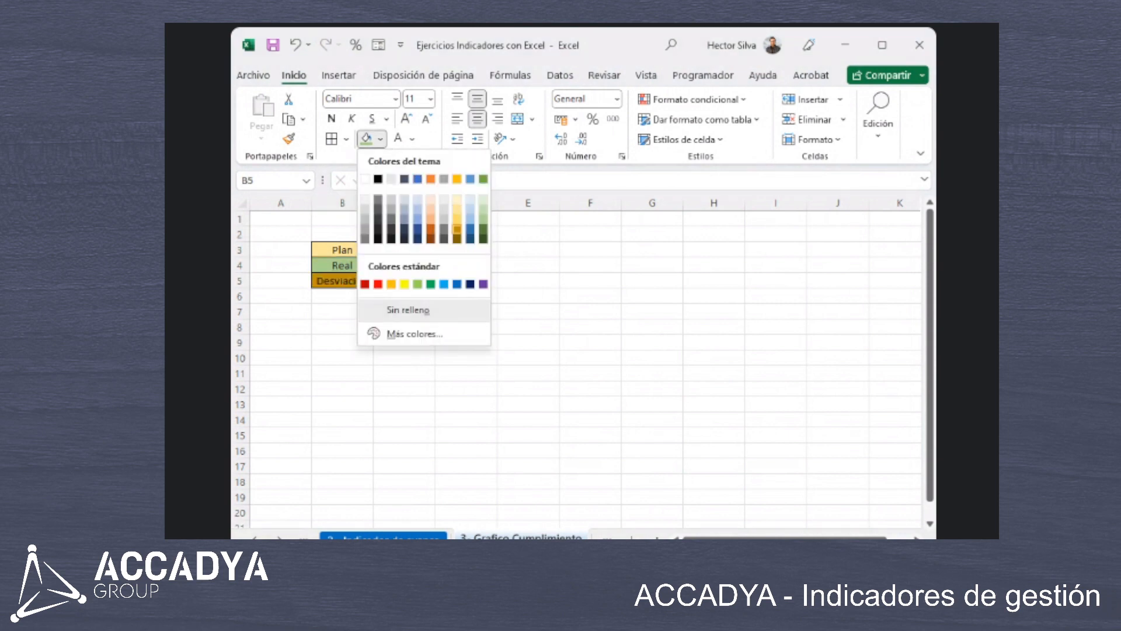
{"action": "left_click", "coordinate": [458, 229]}
{"action": "left_click_drag", "start_coordinate": [363, 254], "coordinate": [377, 287]}
{"action": "left_click", "coordinate": [429, 288]}
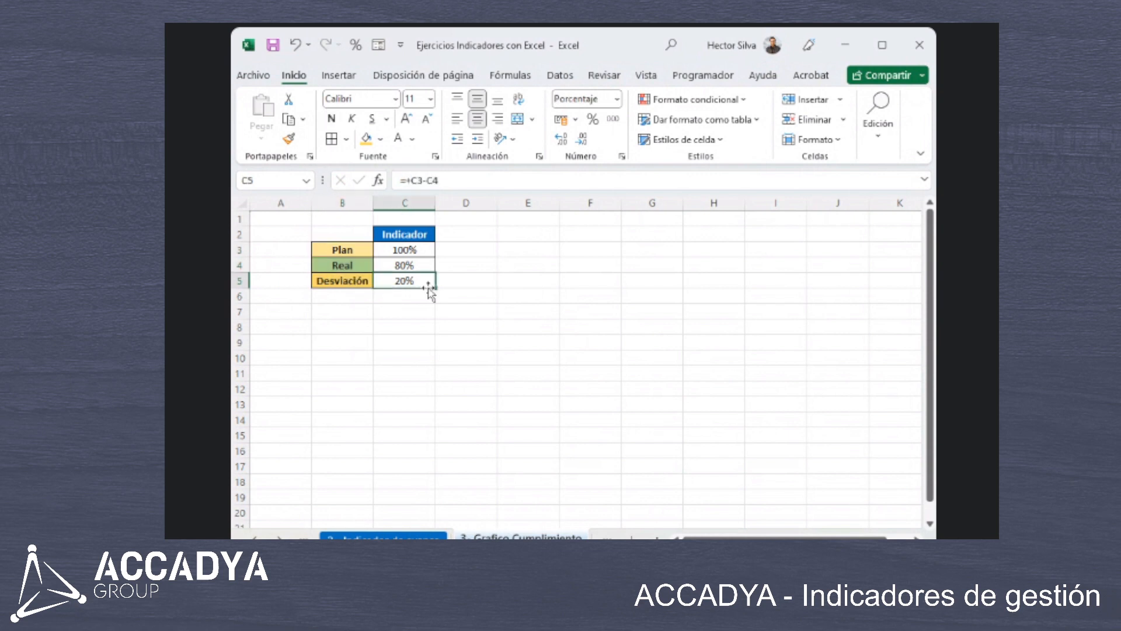
{"action": "key", "text": "alt+Tab"}
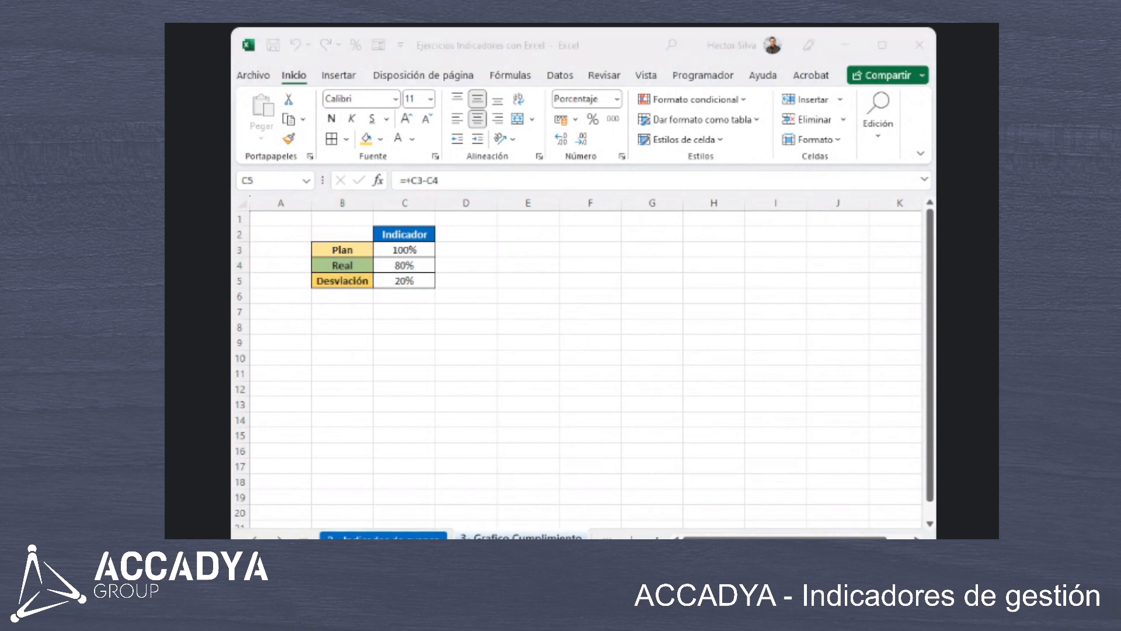
{"action": "left_click", "coordinate": [615, 325]}
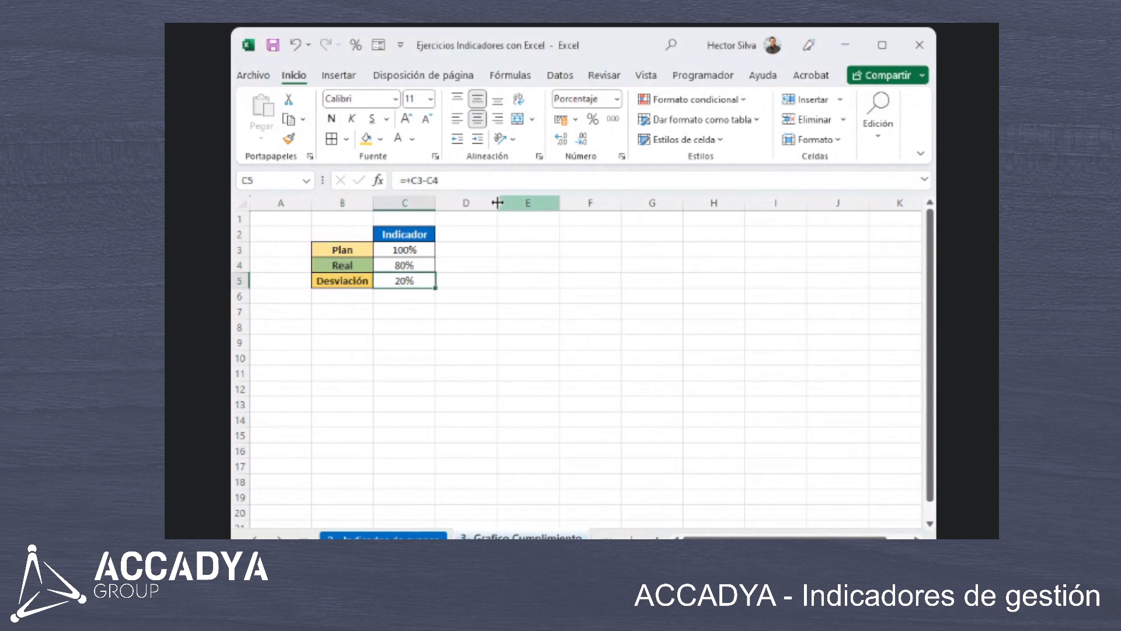
{"action": "left_click", "coordinate": [546, 308]}
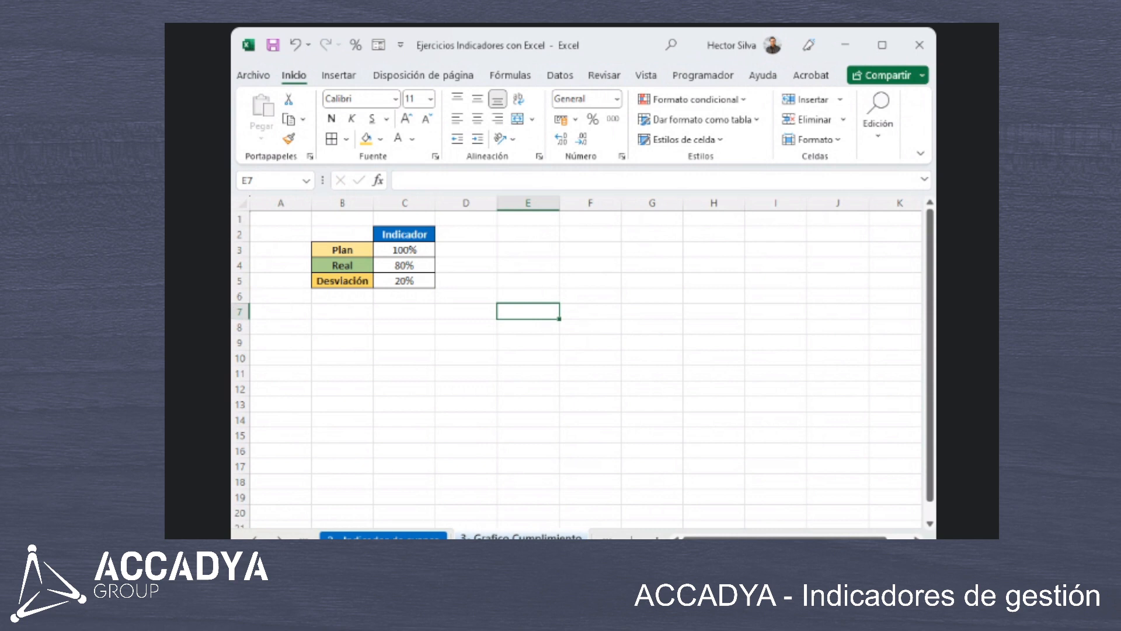
{"action": "left_click", "coordinate": [354, 265]}
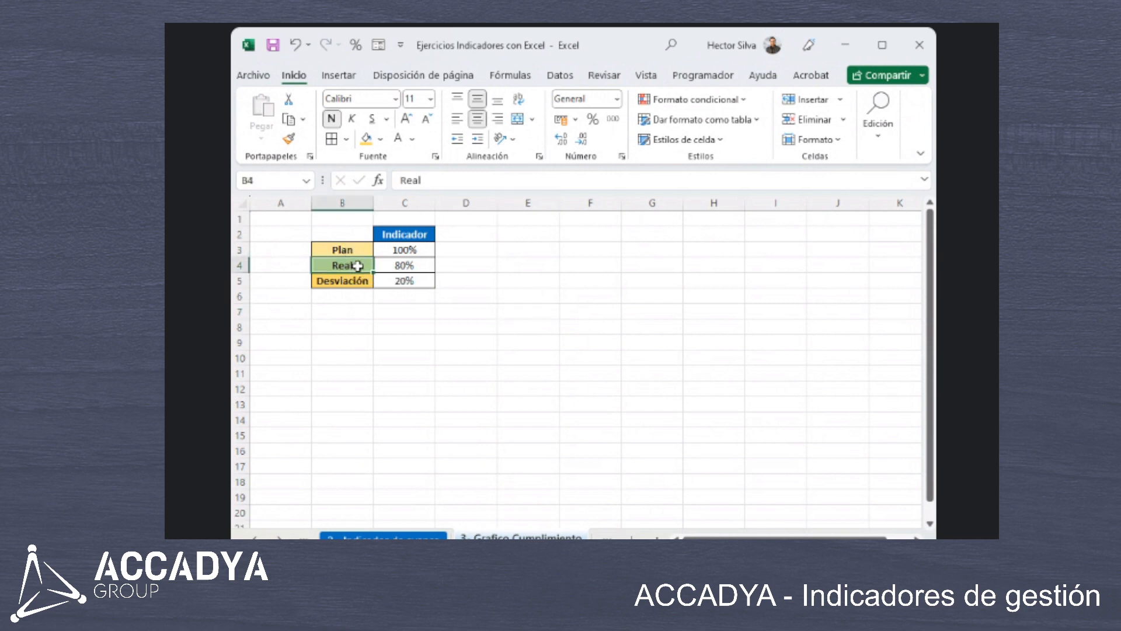
{"action": "left_click_drag", "start_coordinate": [355, 267], "coordinate": [422, 276]}
{"action": "left_click_drag", "start_coordinate": [353, 268], "coordinate": [400, 277]}
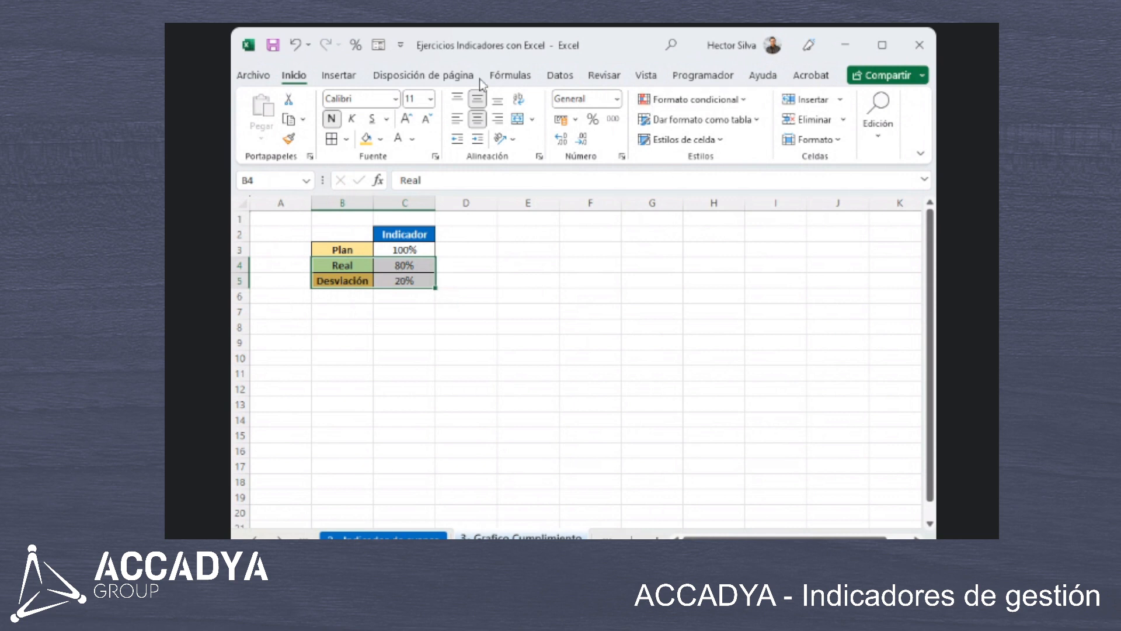
{"action": "left_click", "coordinate": [343, 79]}
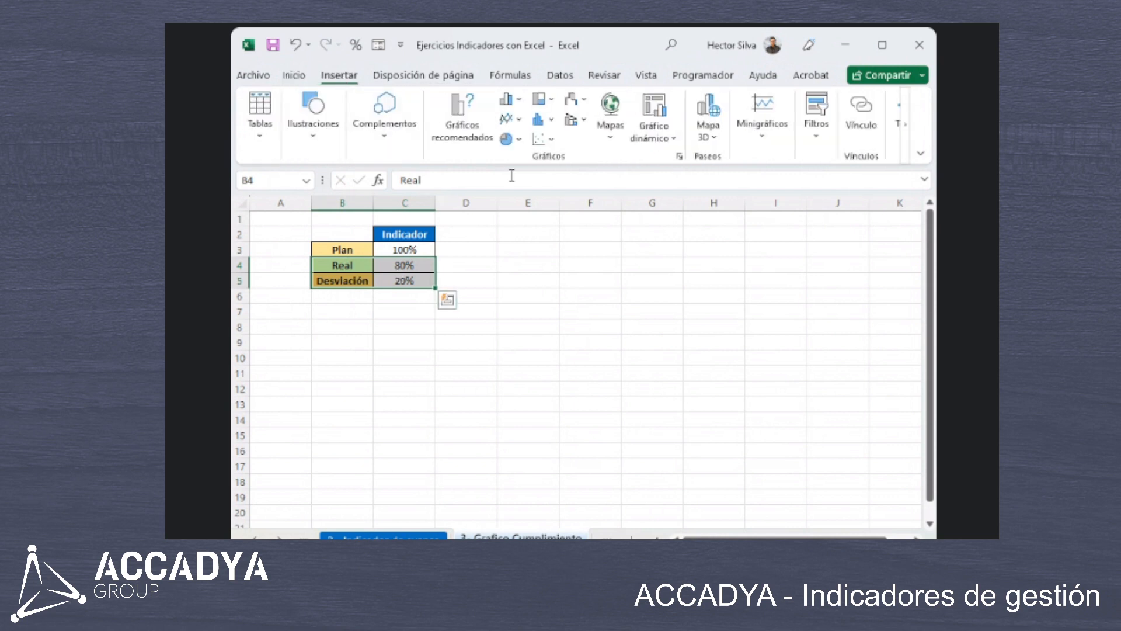
{"action": "left_click", "coordinate": [509, 139]}
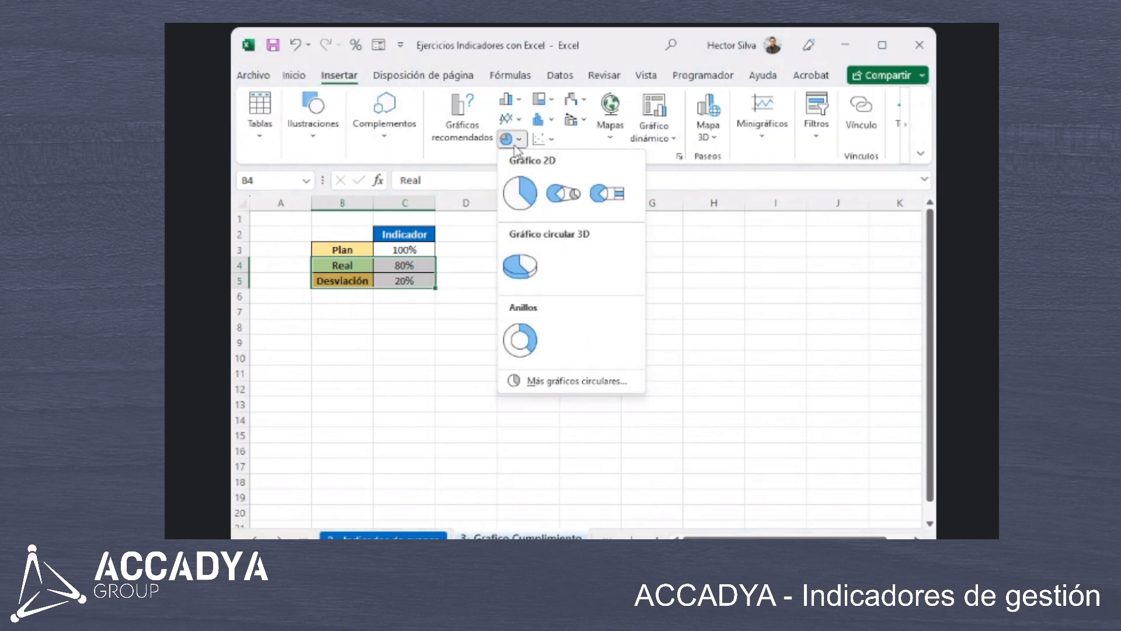
{"action": "left_click", "coordinate": [516, 145]}
{"action": "left_click", "coordinate": [516, 144]}
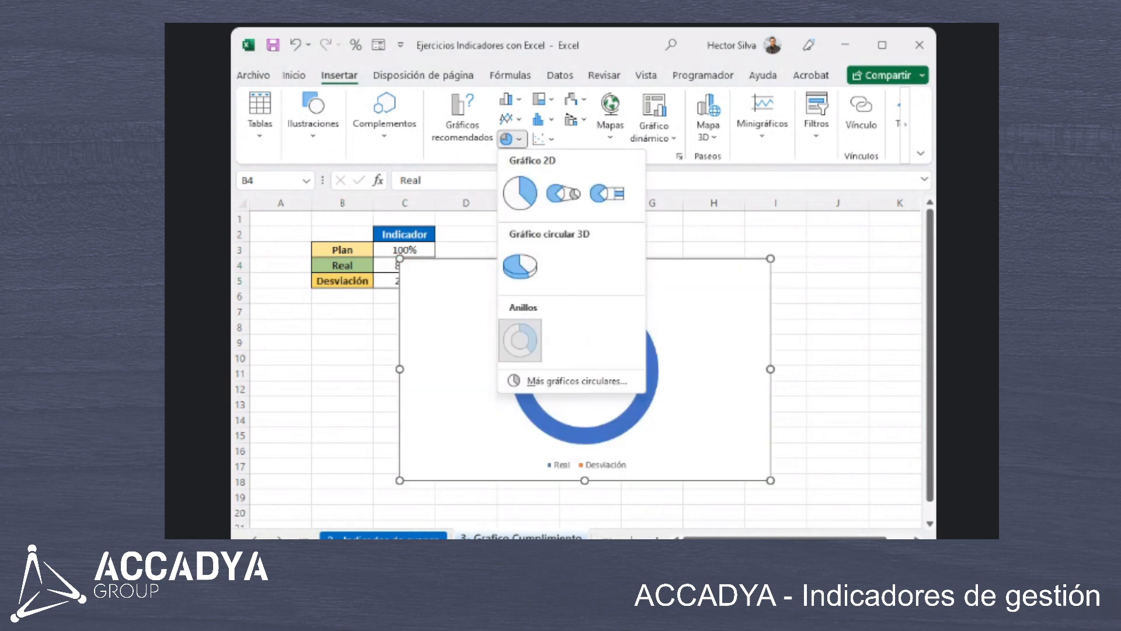
{"action": "left_click", "coordinate": [520, 340]}
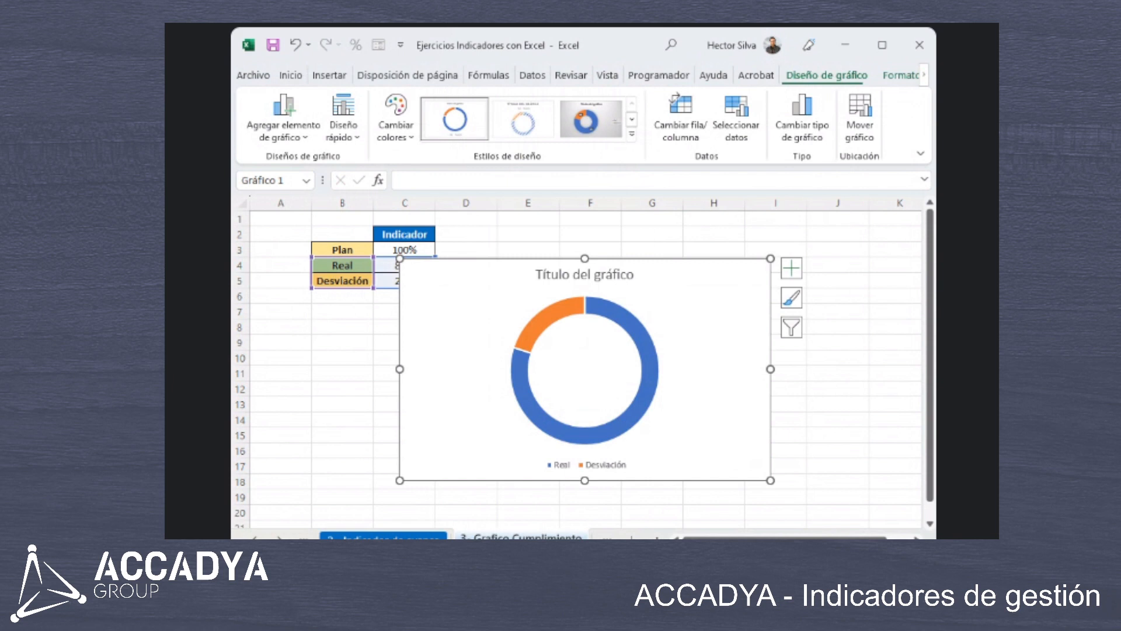
{"action": "left_click", "coordinate": [551, 269]}
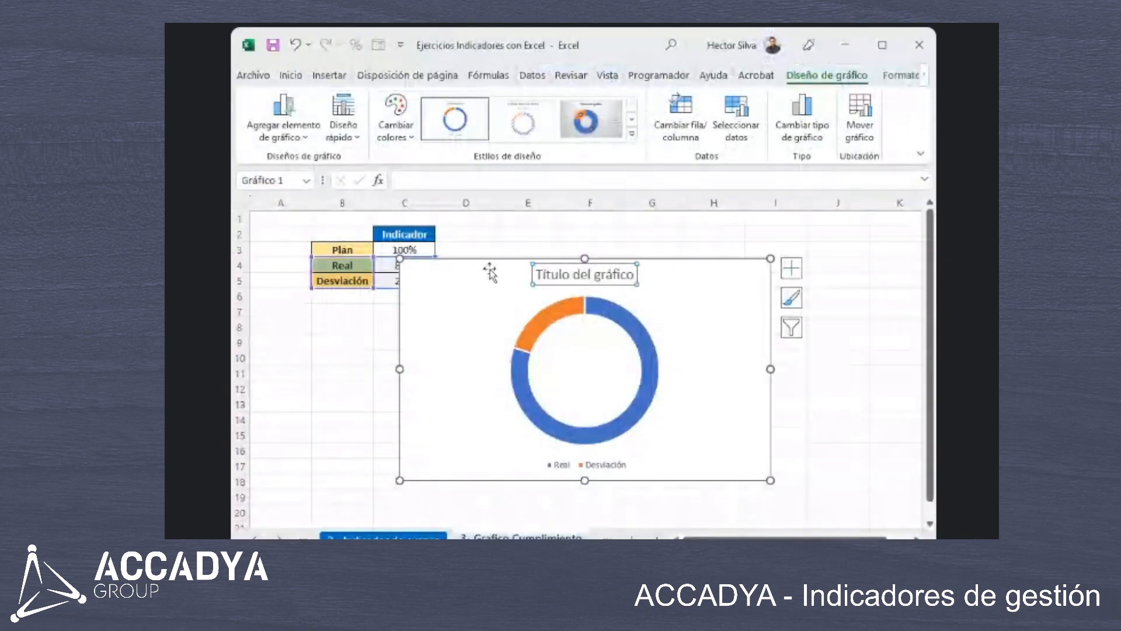
{"action": "left_click", "coordinate": [490, 271]}
{"action": "key", "text": "Delete"}
{"action": "left_click", "coordinate": [500, 250]}
Insert a doughnut chart from the Real and Desviación data in B4:C5, place it beside the table and delete its title.
{"action": "left_click_drag", "start_coordinate": [334, 266], "coordinate": [391, 279]}
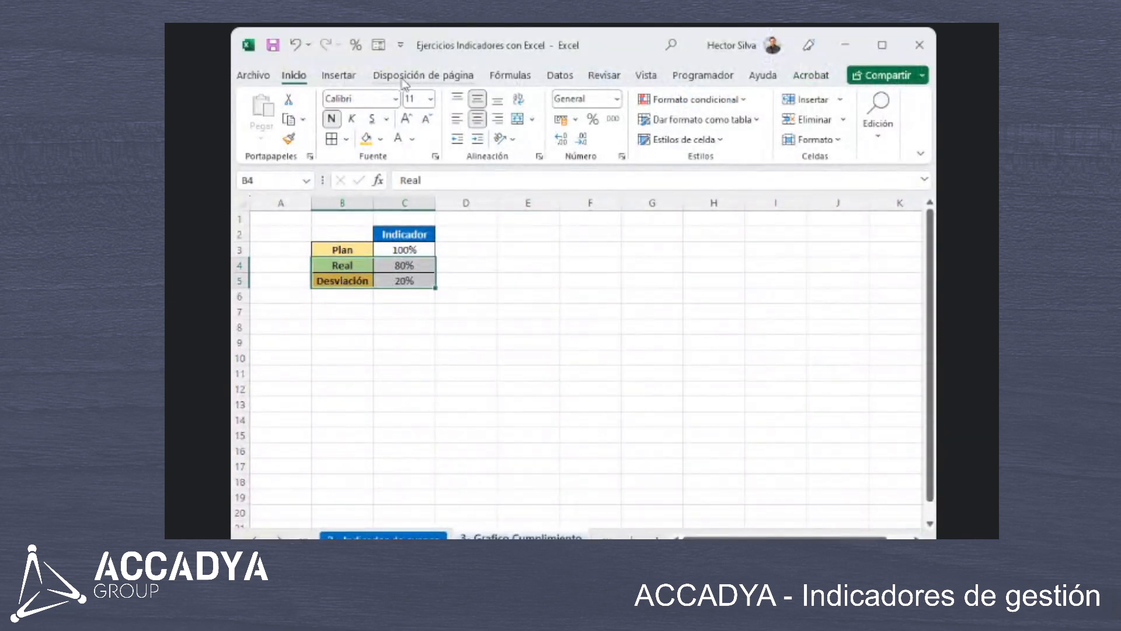
{"action": "left_click", "coordinate": [339, 76]}
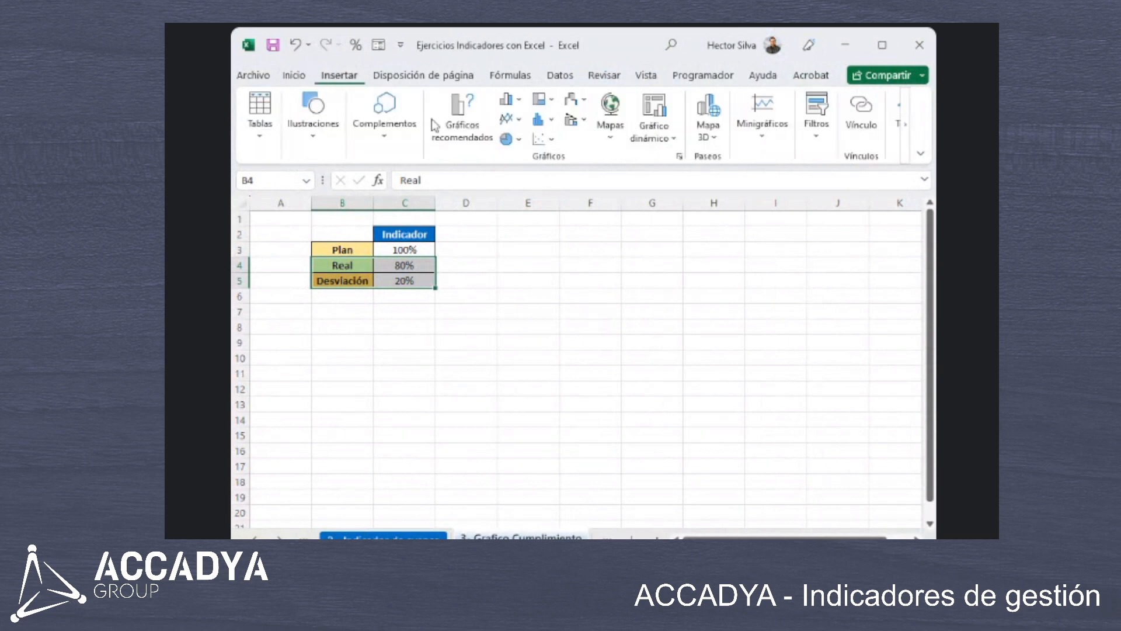
{"action": "left_click", "coordinate": [519, 142]}
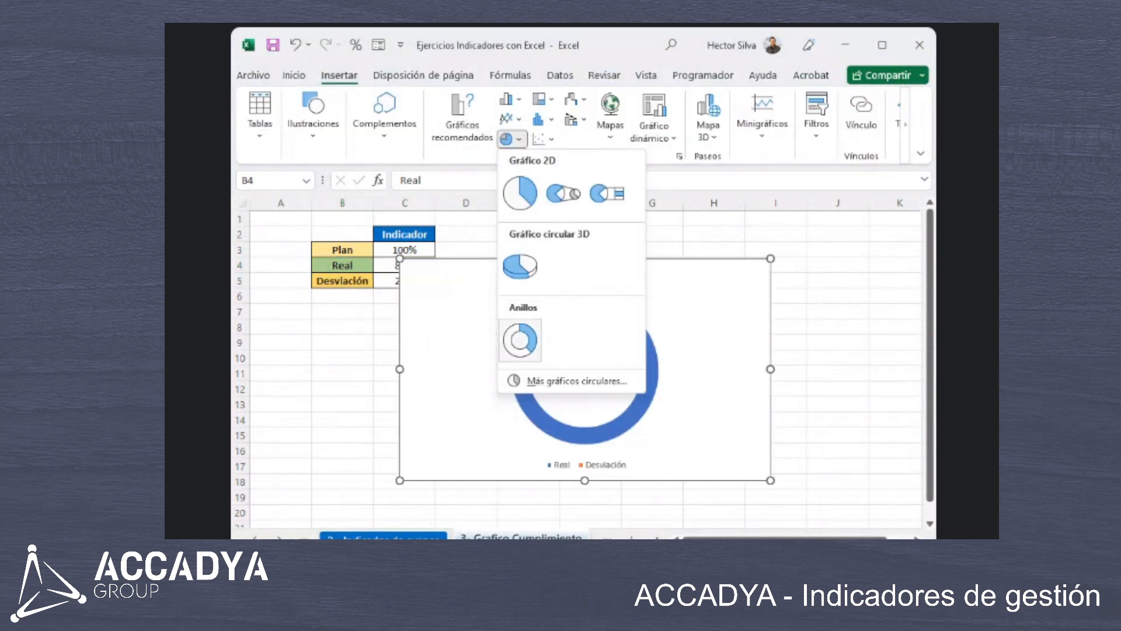
{"action": "left_click", "coordinate": [520, 340]}
{"action": "left_click_drag", "start_coordinate": [667, 295], "coordinate": [732, 282]}
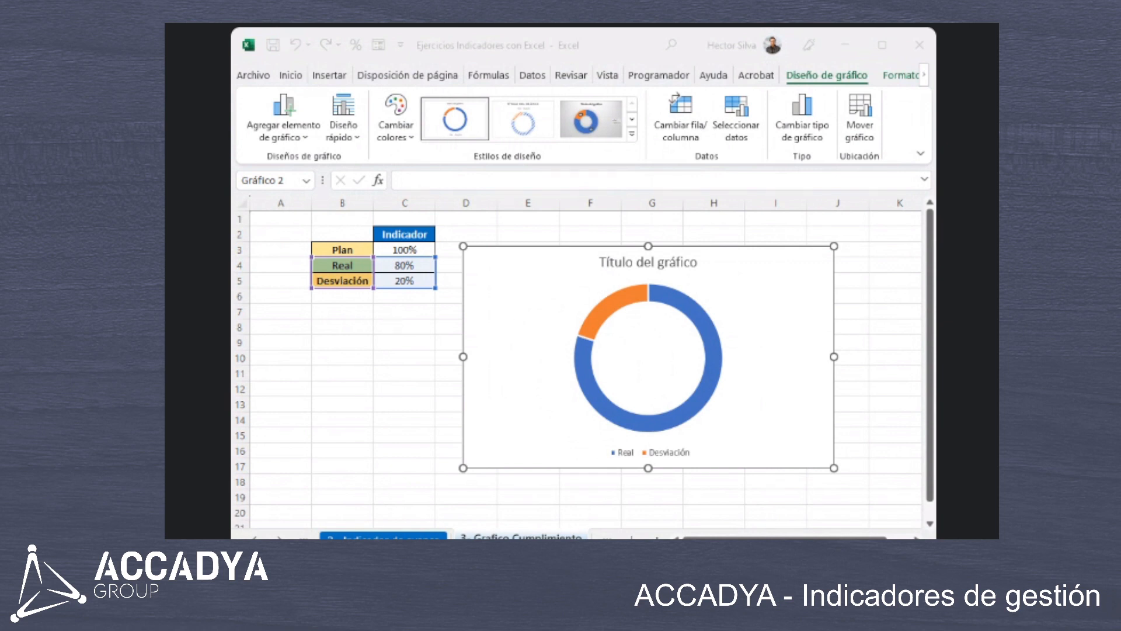
{"action": "left_click", "coordinate": [677, 264]}
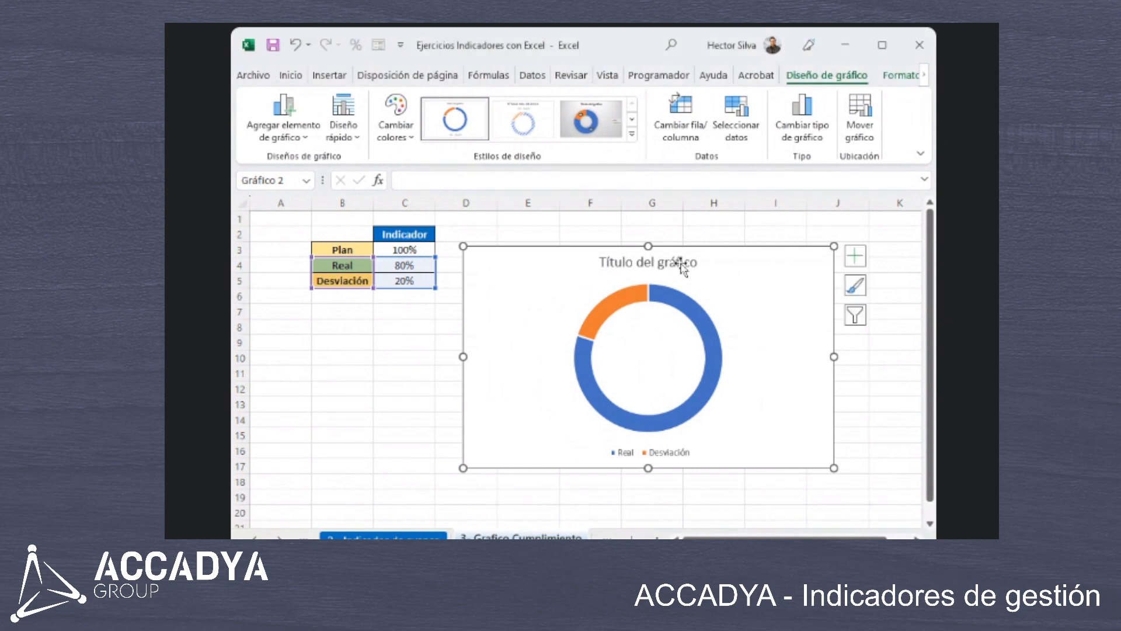
{"action": "key", "text": "Delete"}
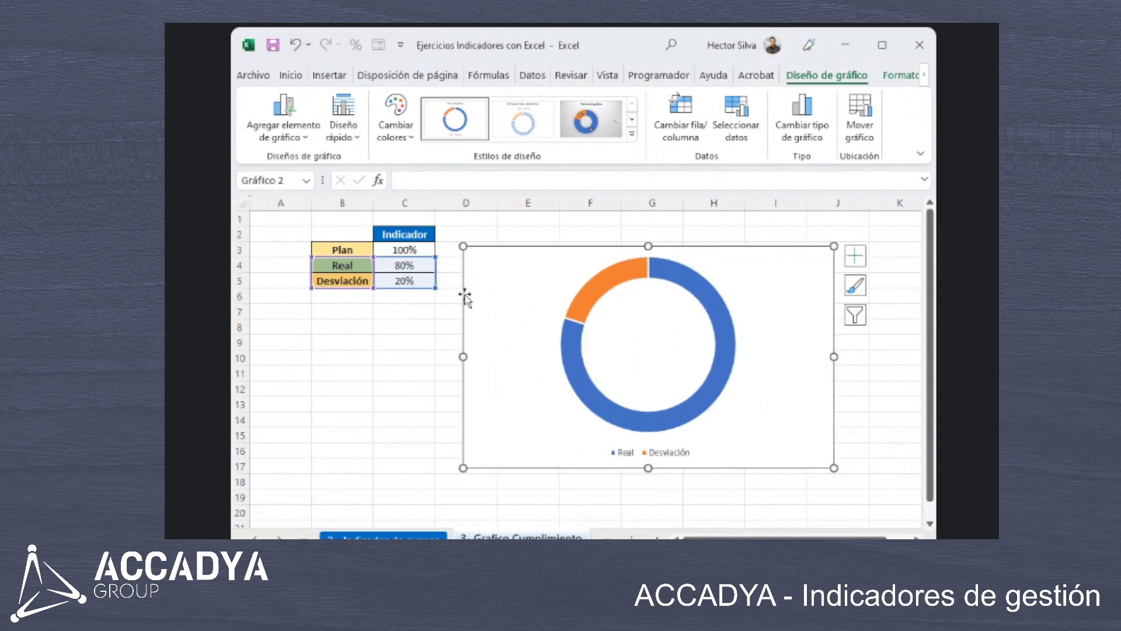
Remove the fill and outline from the doughnut chart's area and shift the chart slightly toward the table.
{"action": "left_click", "coordinate": [438, 40]}
{"action": "double_click", "coordinate": [512, 257]}
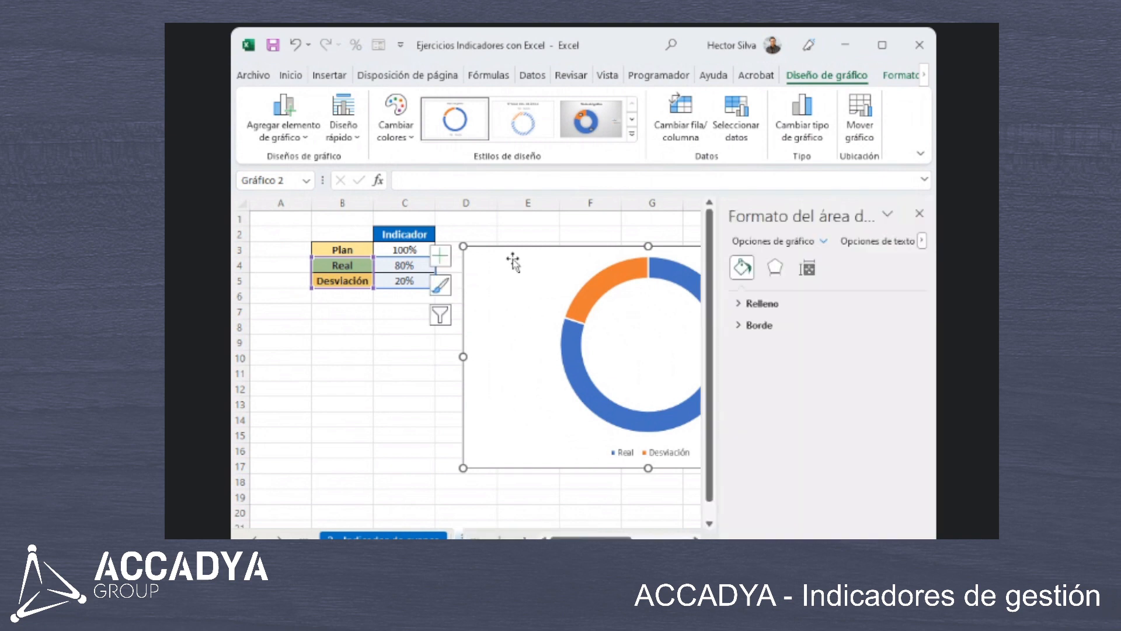
{"action": "left_click", "coordinate": [918, 218]}
{"action": "left_click", "coordinate": [899, 74]}
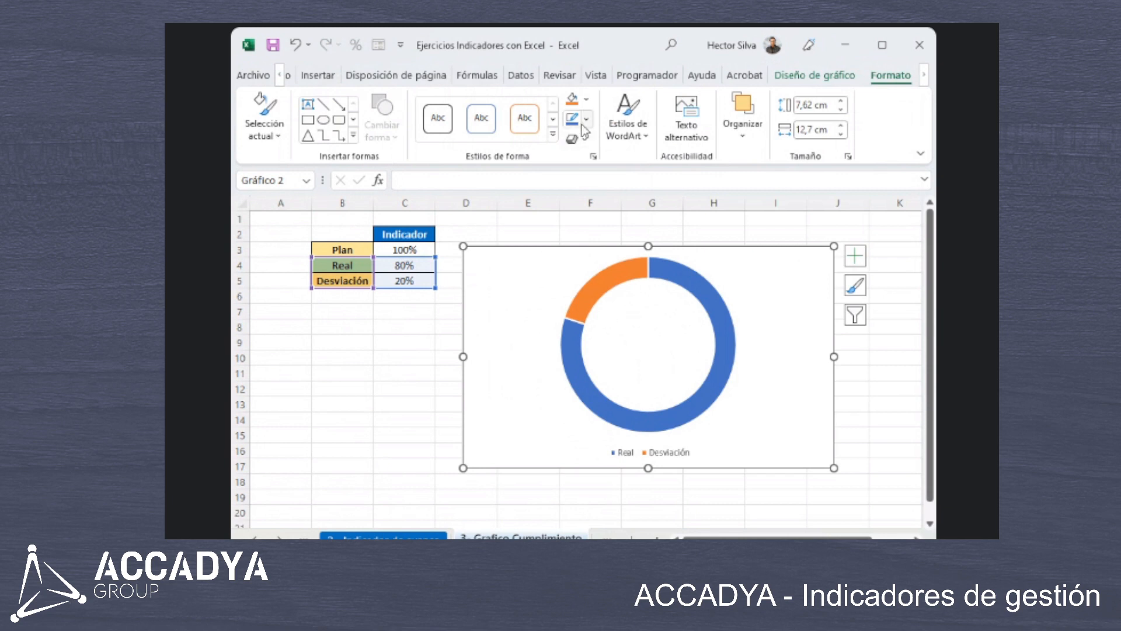
{"action": "left_click", "coordinate": [586, 99]}
{"action": "left_click", "coordinate": [595, 294]}
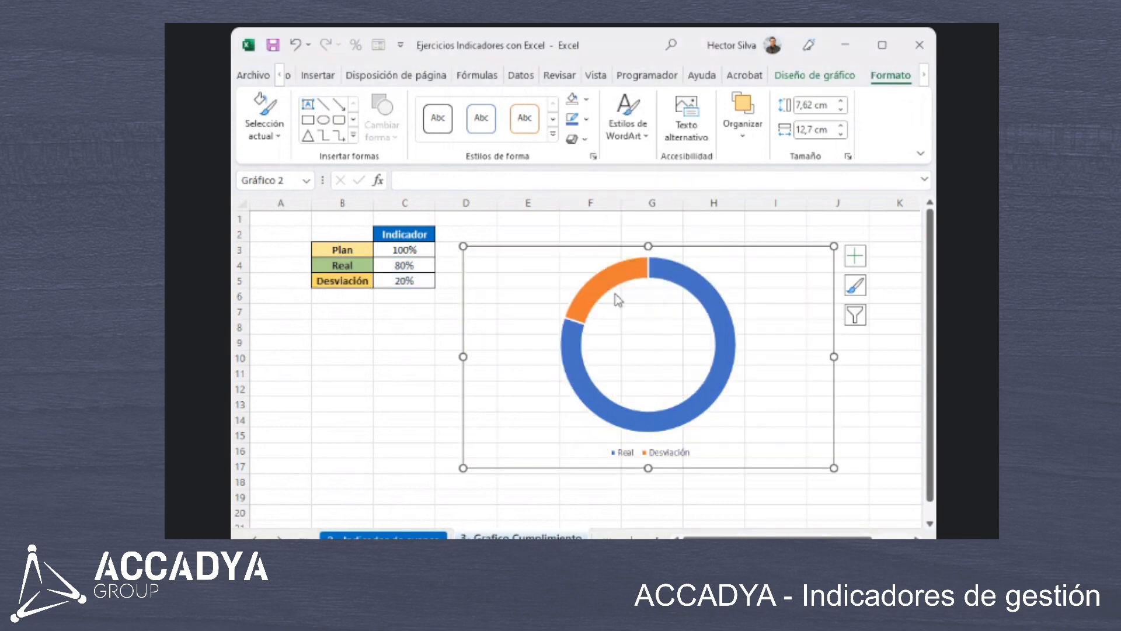
{"action": "left_click", "coordinate": [586, 119]}
{"action": "left_click", "coordinate": [603, 313]}
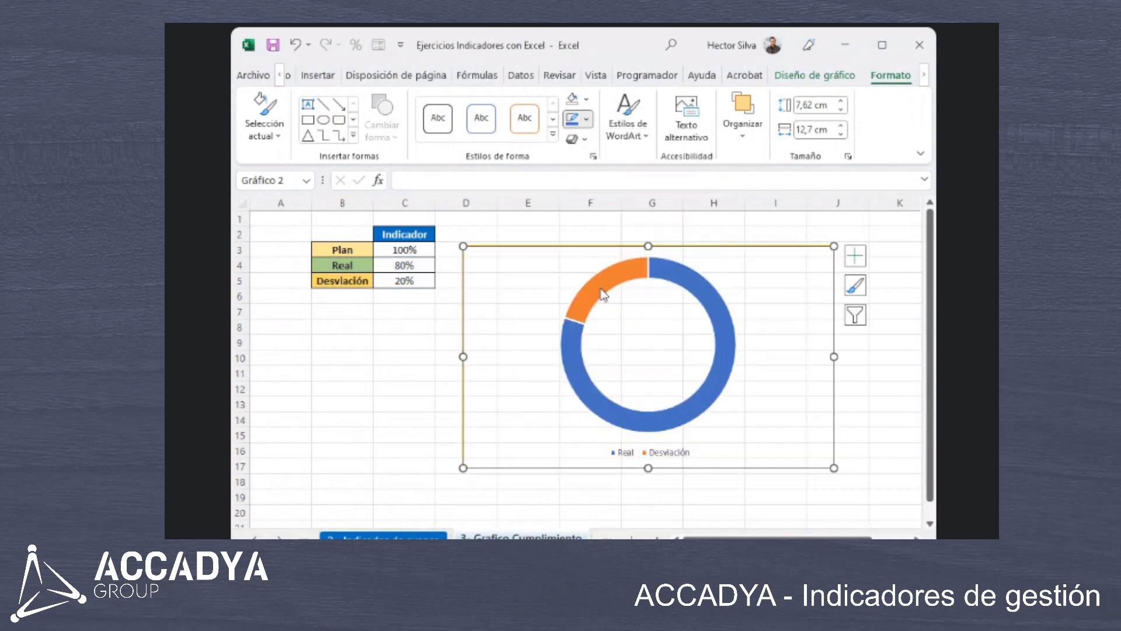
{"action": "mouse_move", "coordinate": [606, 255]}
{"action": "left_mouse_down"}
{"action": "mouse_move", "coordinate": [524, 243]}
{"action": "mouse_move", "coordinate": [601, 243]}
{"action": "mouse_move", "coordinate": [587, 248]}
{"action": "left_mouse_up"}
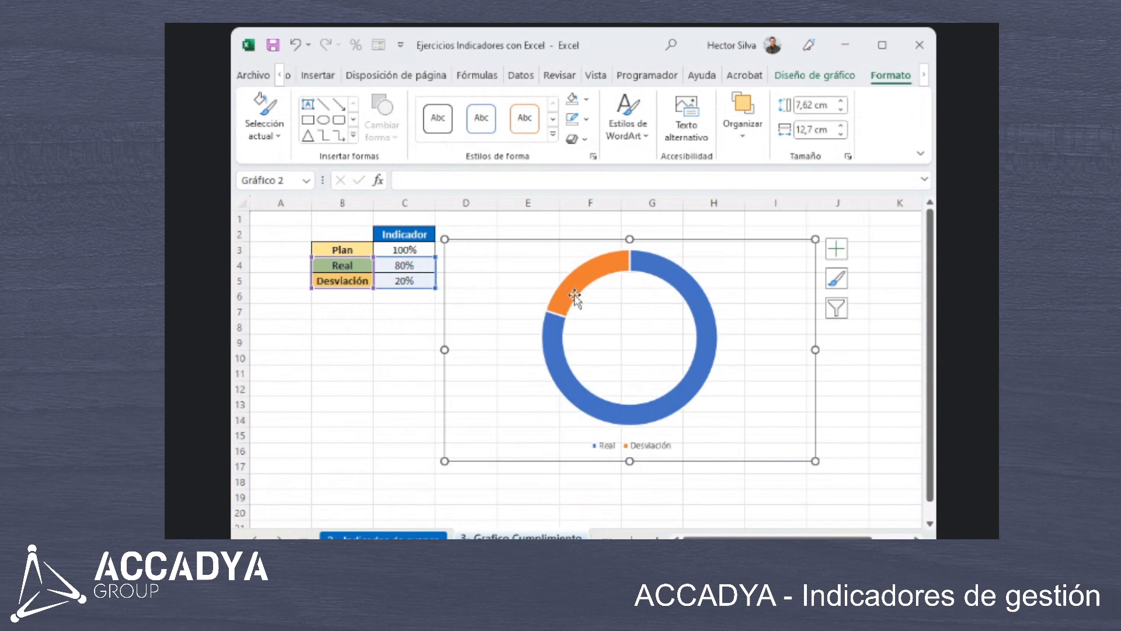
Open the format options for the doughnut's data series and move the chart to just beneath the table.
{"action": "right_click", "coordinate": [676, 274]}
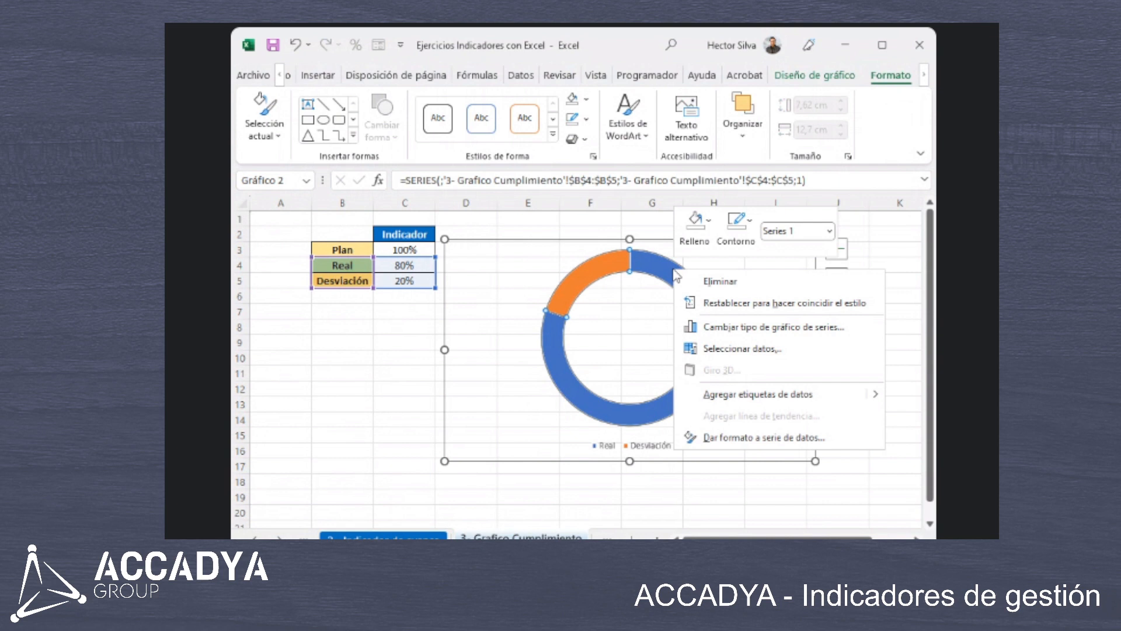
{"action": "key", "text": "Escape"}
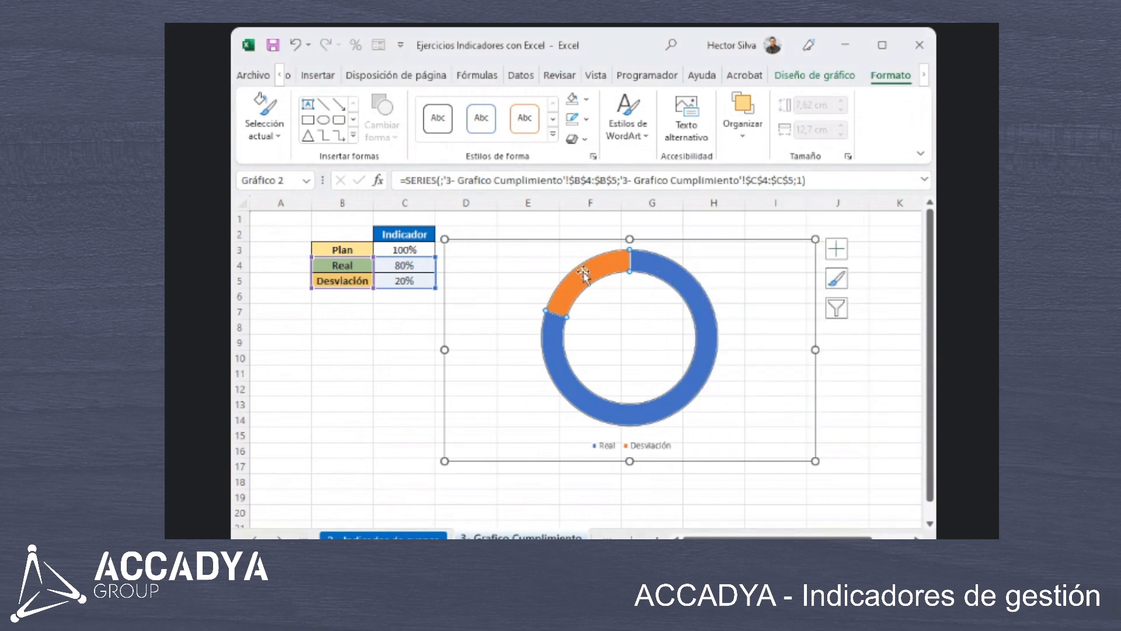
{"action": "right_click", "coordinate": [668, 277]}
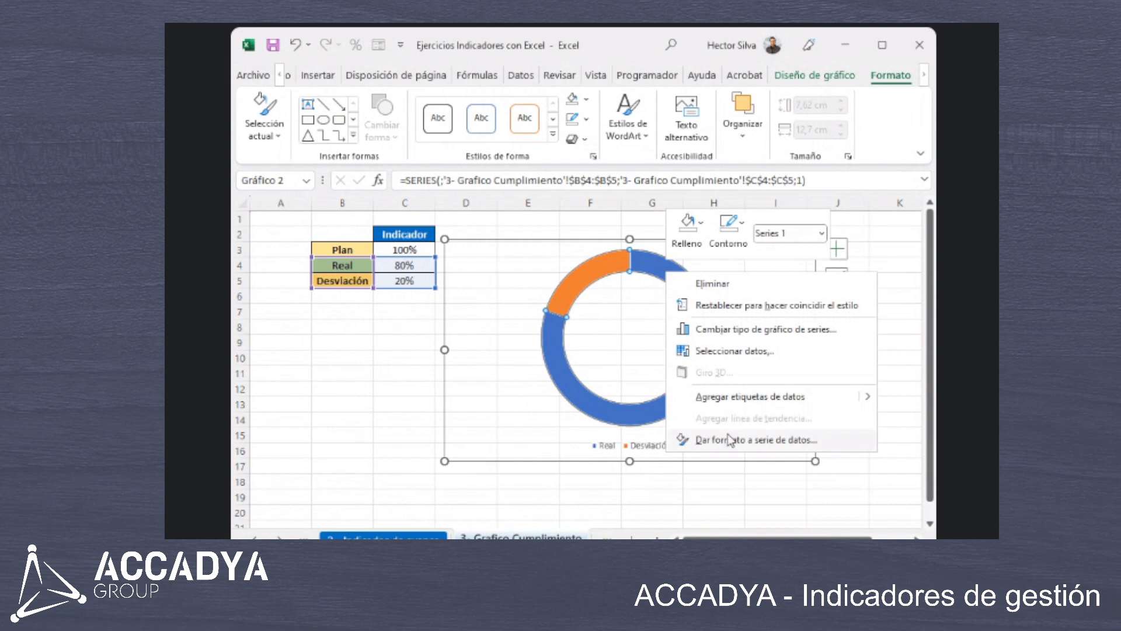
{"action": "left_click", "coordinate": [762, 441]}
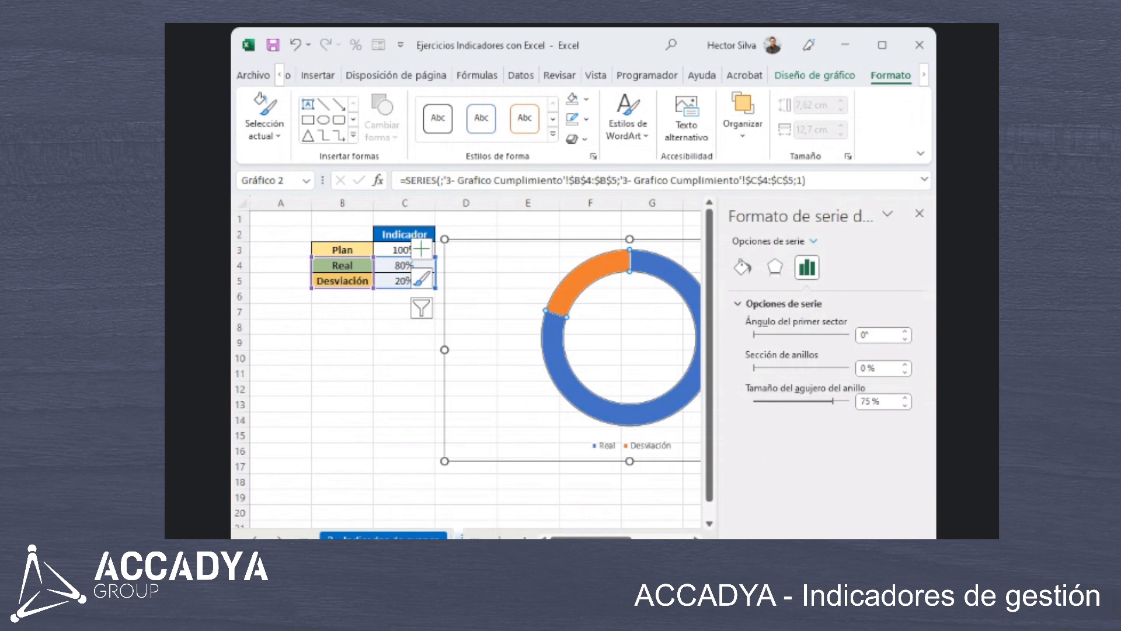
{"action": "left_click", "coordinate": [680, 523]}
{"action": "left_click_drag", "start_coordinate": [539, 259], "coordinate": [417, 304]}
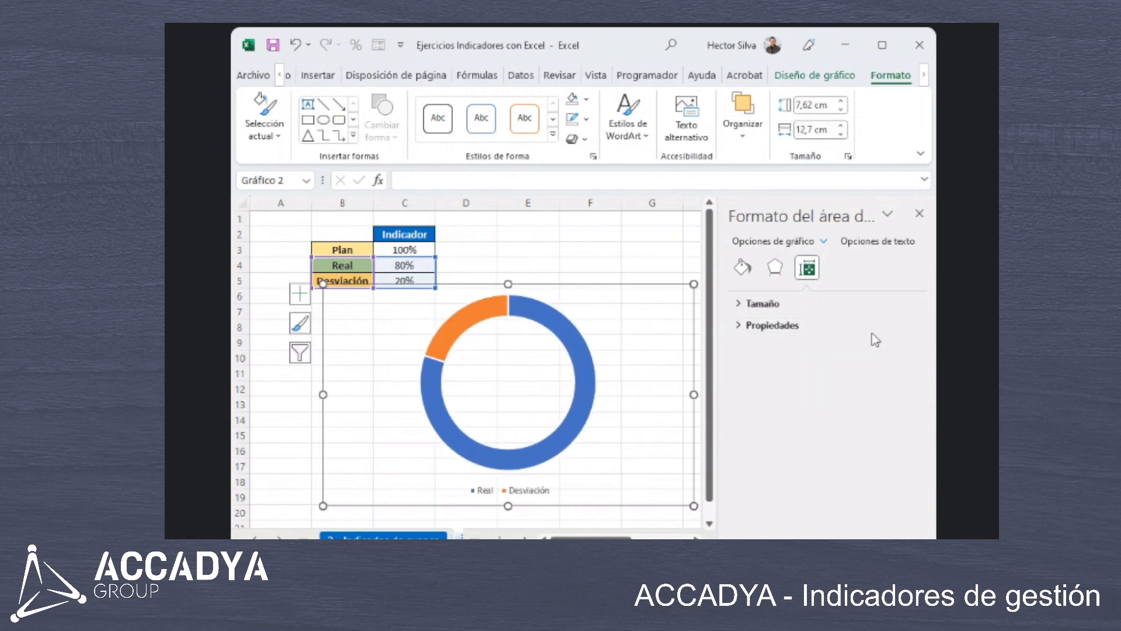
Set the doughnut series' hole size to 50%.
{"action": "left_click", "coordinate": [590, 346]}
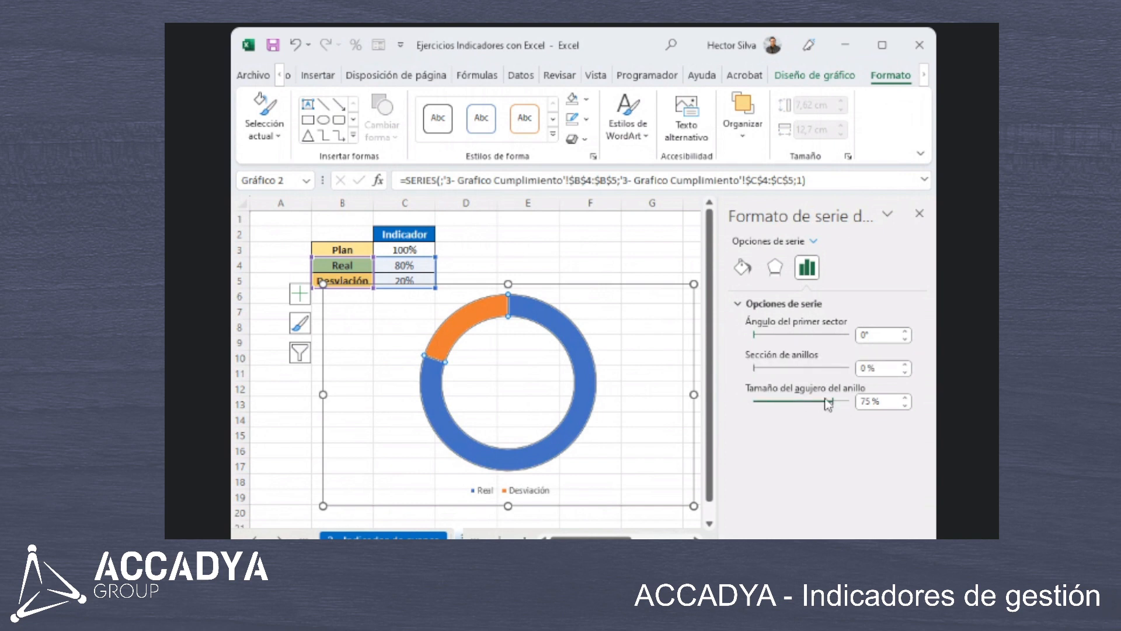
{"action": "scroll", "coordinate": [241, 343], "scroll_direction": "down", "scroll_amount": 3}
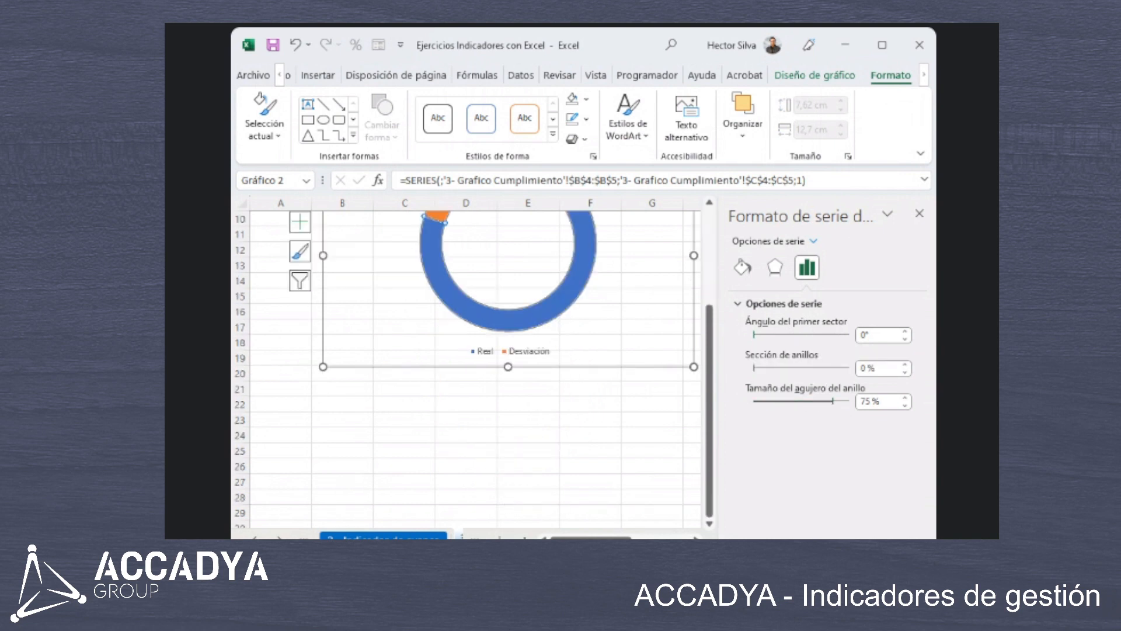
{"action": "scroll", "coordinate": [648, 385], "scroll_direction": "up", "scroll_amount": 3}
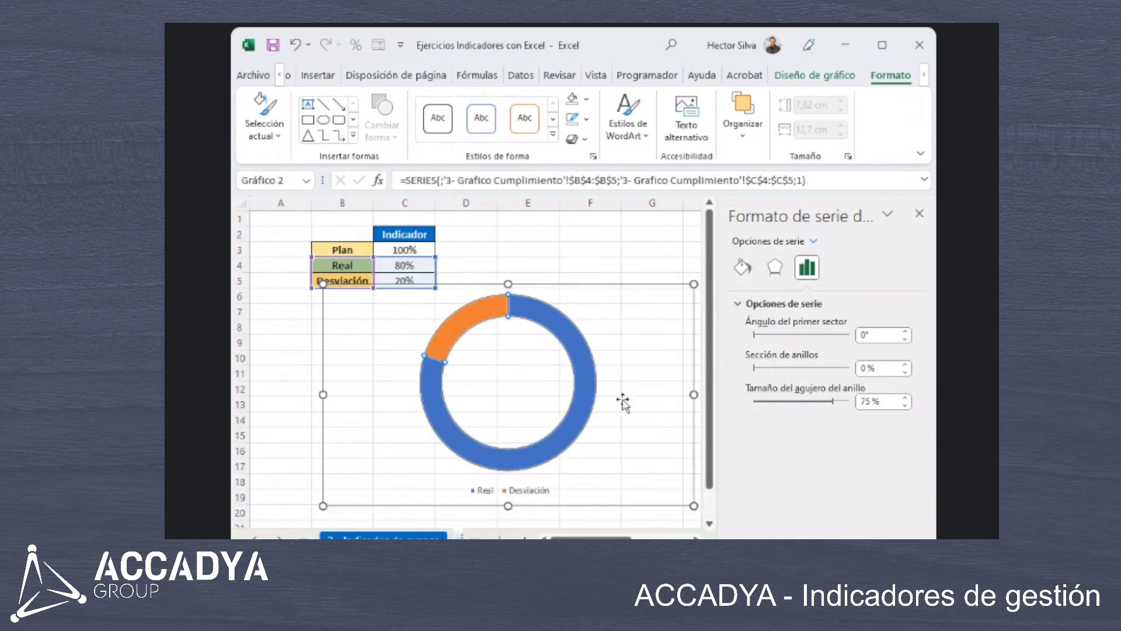
{"action": "left_click_drag", "start_coordinate": [814, 405], "coordinate": [807, 402]}
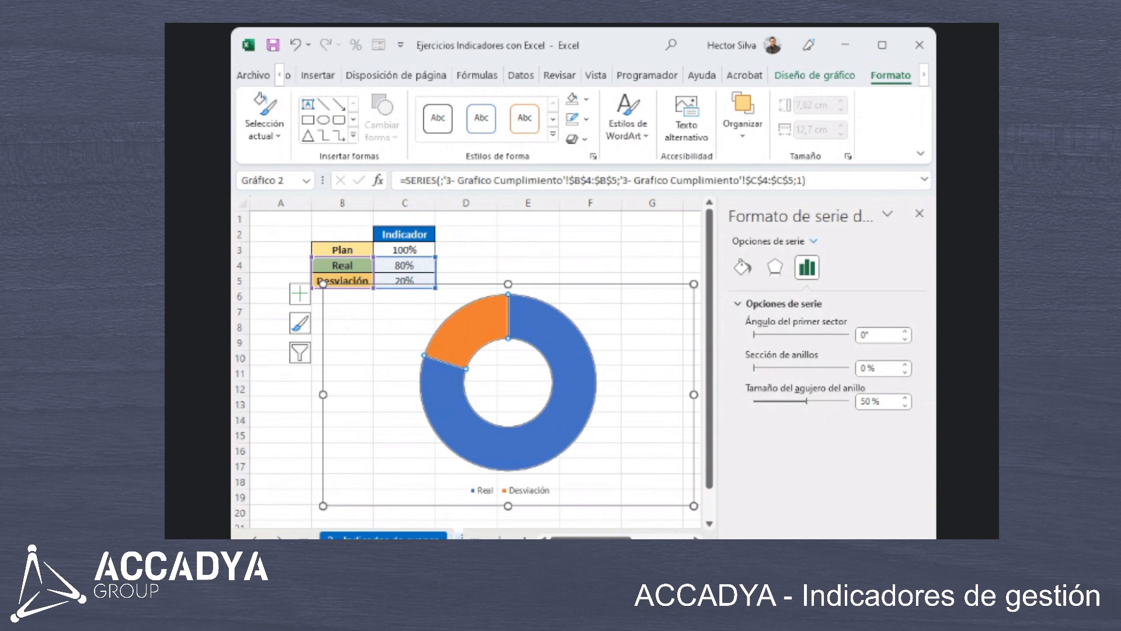
Fill the doughnut's Real slice with the standard blue colour.
{"action": "left_click", "coordinate": [551, 347]}
{"action": "left_click", "coordinate": [549, 324]}
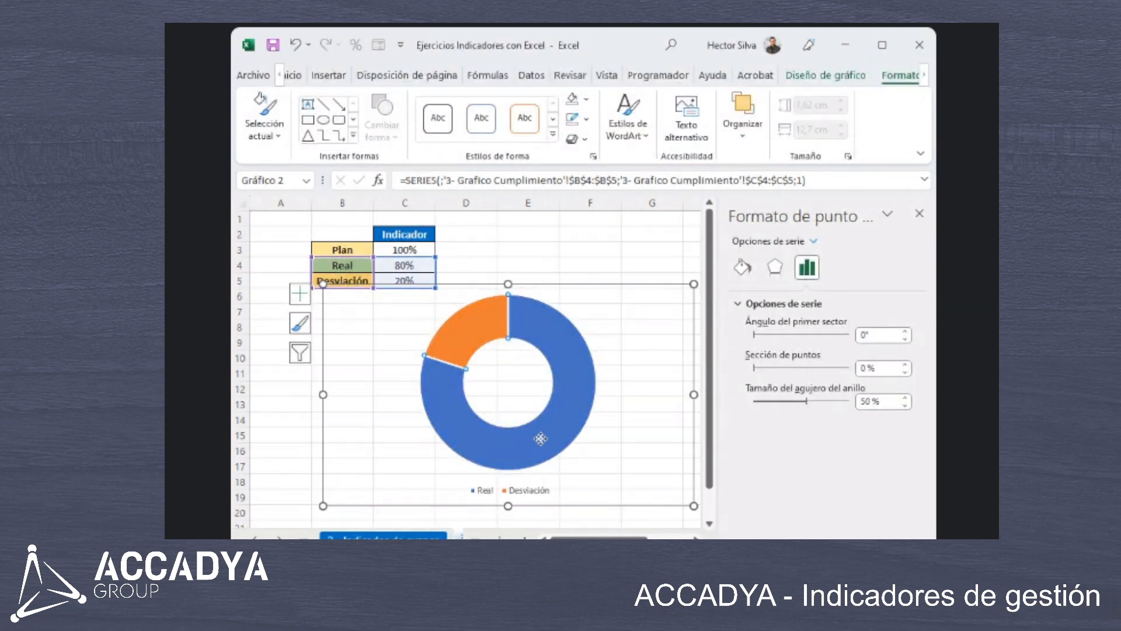
{"action": "left_click", "coordinate": [590, 265]}
{"action": "left_click", "coordinate": [568, 323]}
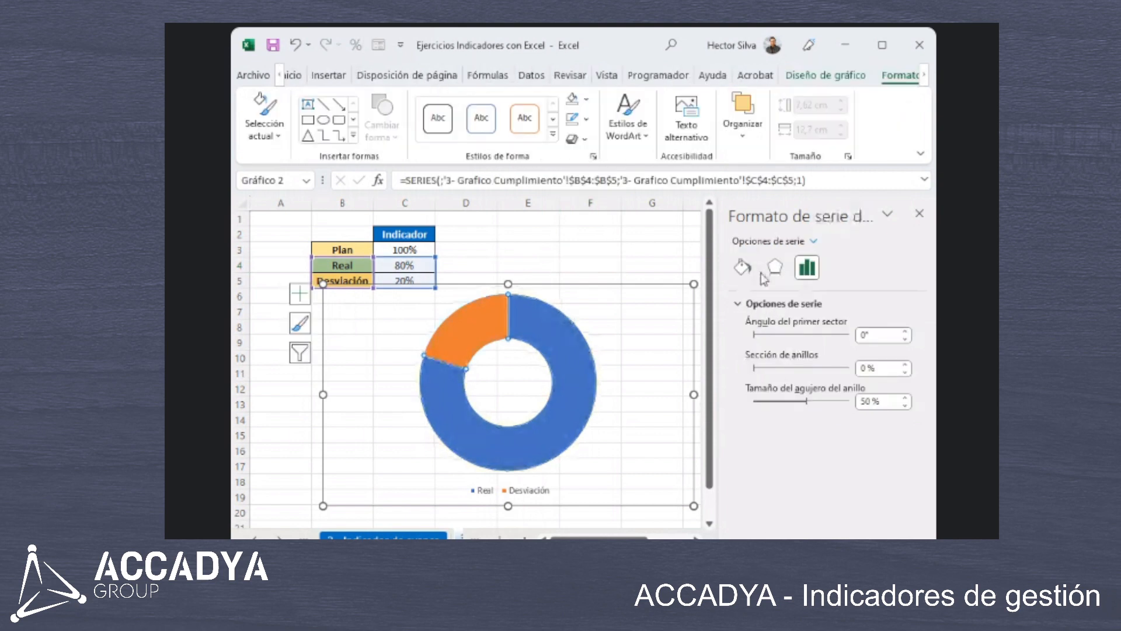
{"action": "left_click", "coordinate": [742, 267]}
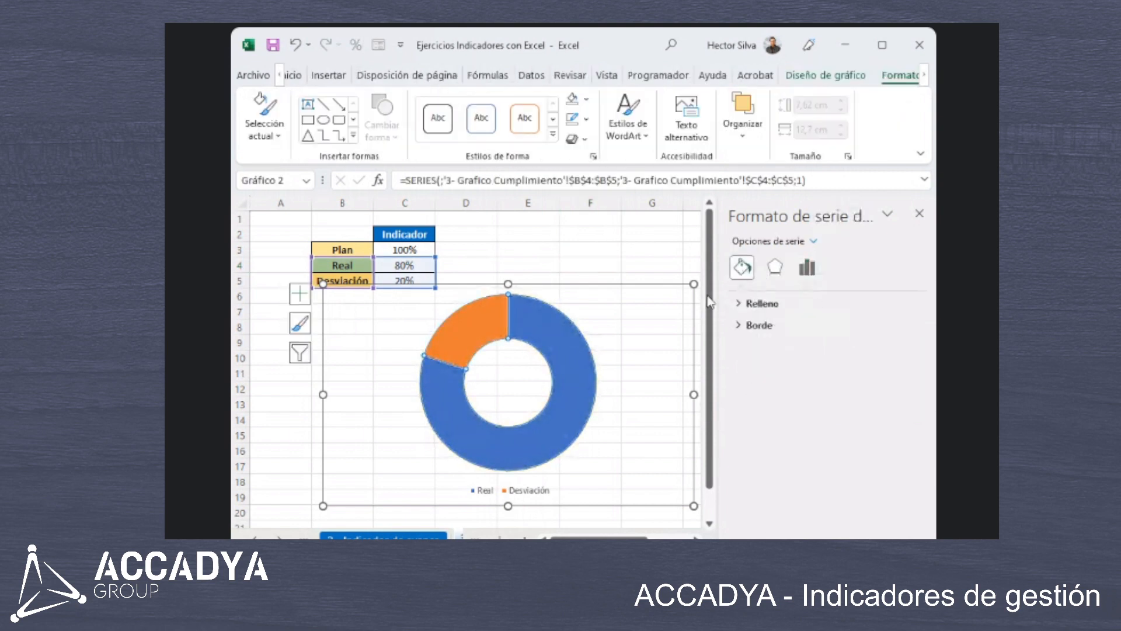
{"action": "left_click", "coordinate": [765, 302]}
{"action": "left_click", "coordinate": [570, 373]}
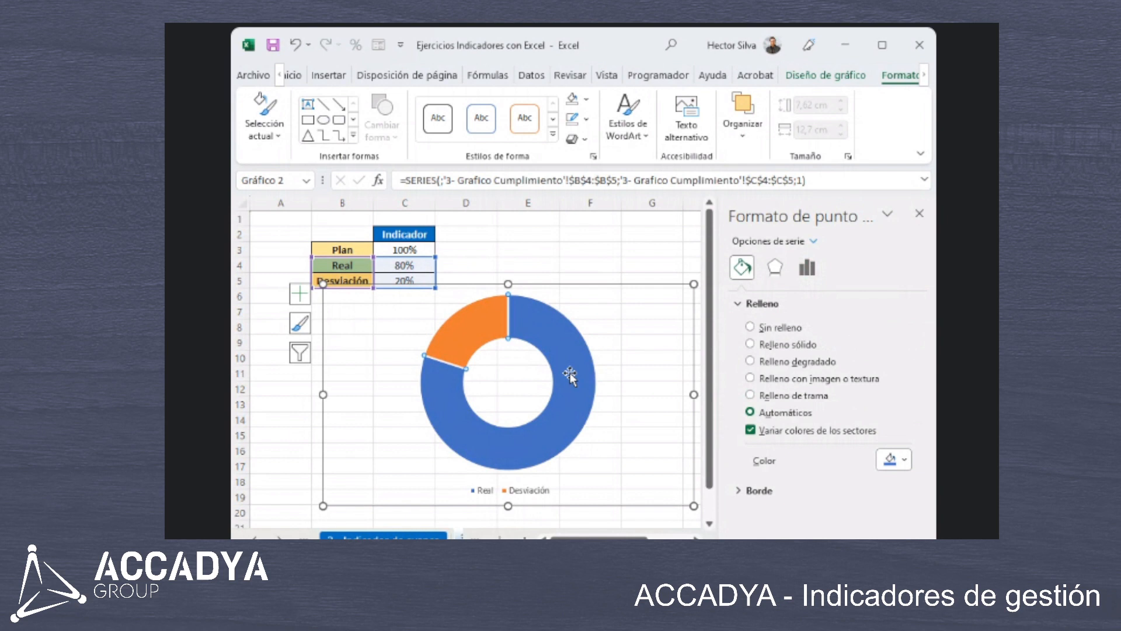
{"action": "left_click", "coordinate": [905, 460]}
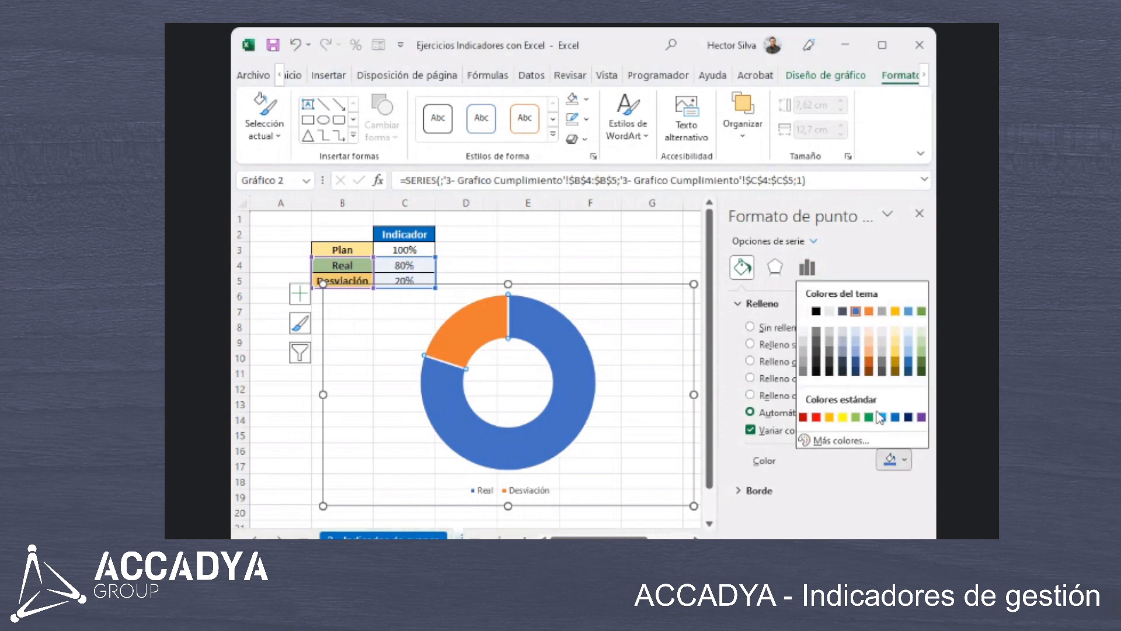
{"action": "left_click", "coordinate": [894, 417]}
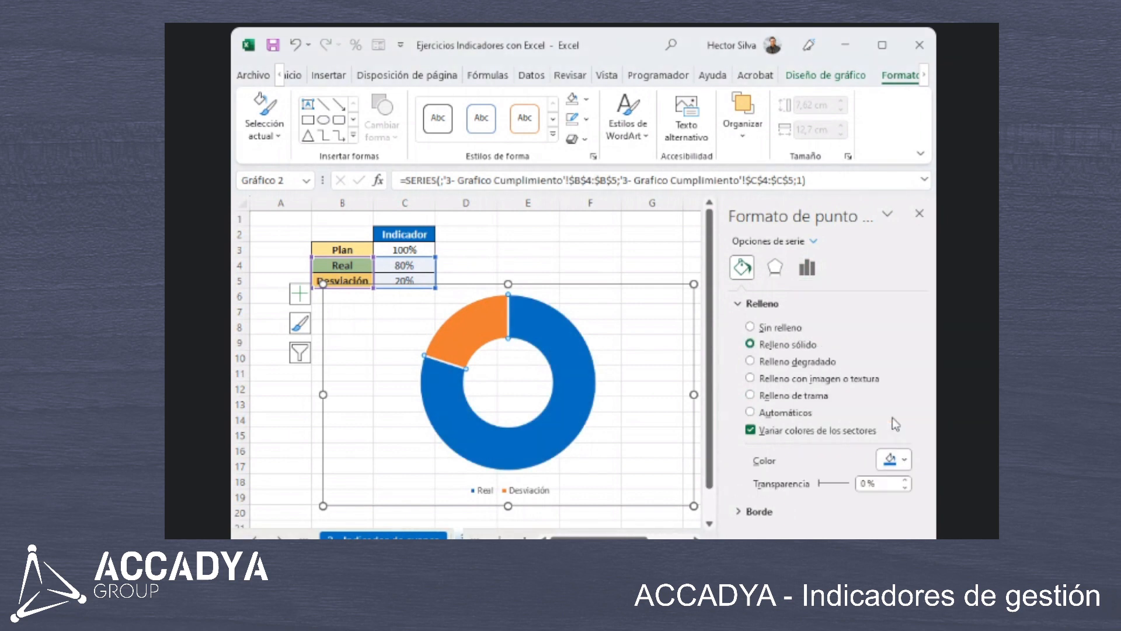
Fill the doughnut's Desviación slice with a solid, medium-light gold theme colour.
{"action": "left_click", "coordinate": [467, 345]}
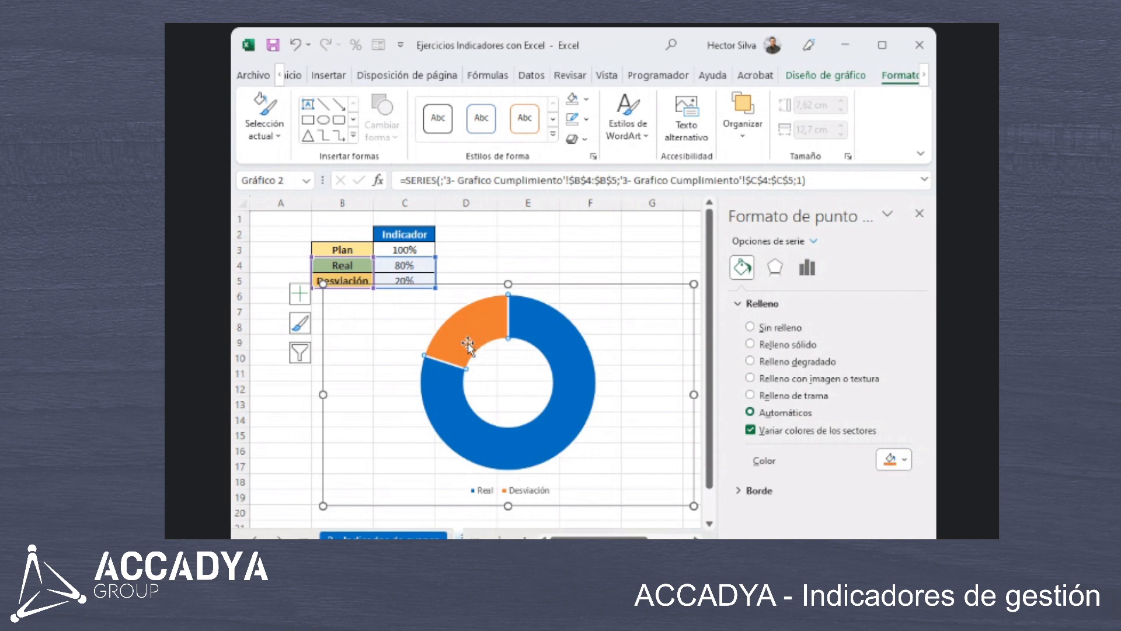
{"action": "left_click", "coordinate": [894, 460]}
{"action": "left_click", "coordinate": [857, 341]}
{"action": "left_click", "coordinate": [883, 460]}
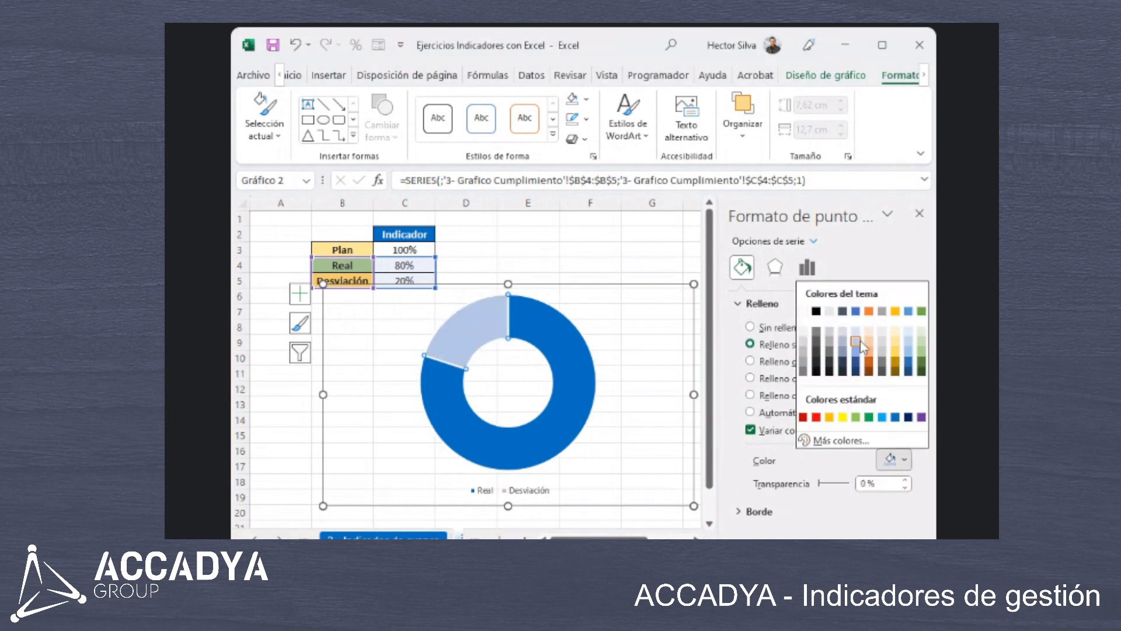
{"action": "left_click", "coordinate": [893, 344]}
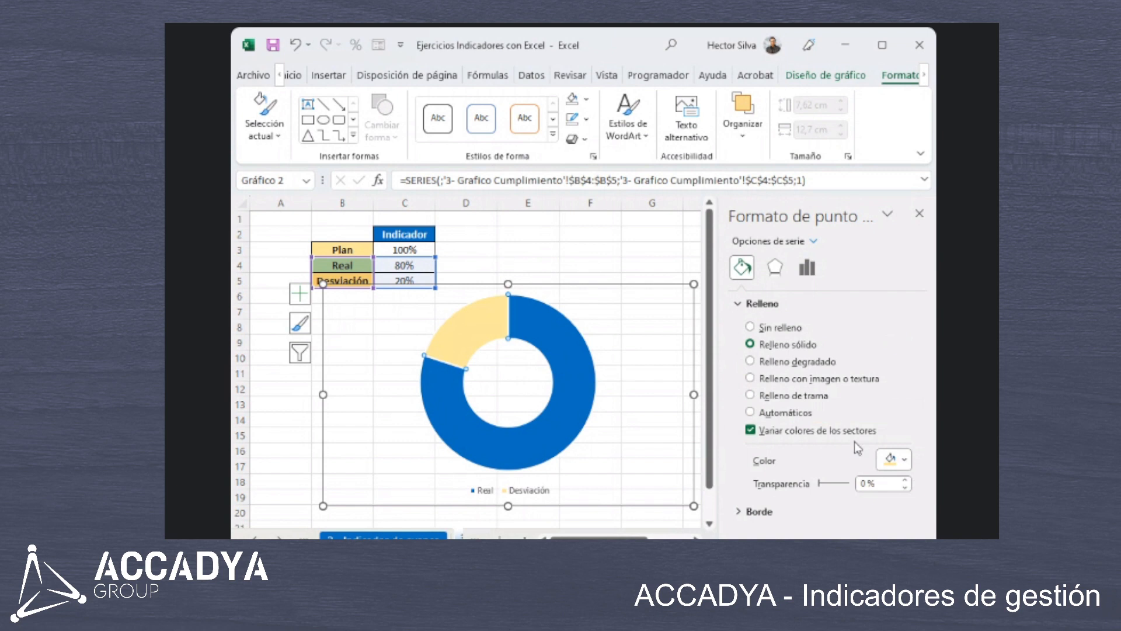
{"action": "left_click", "coordinate": [889, 460]}
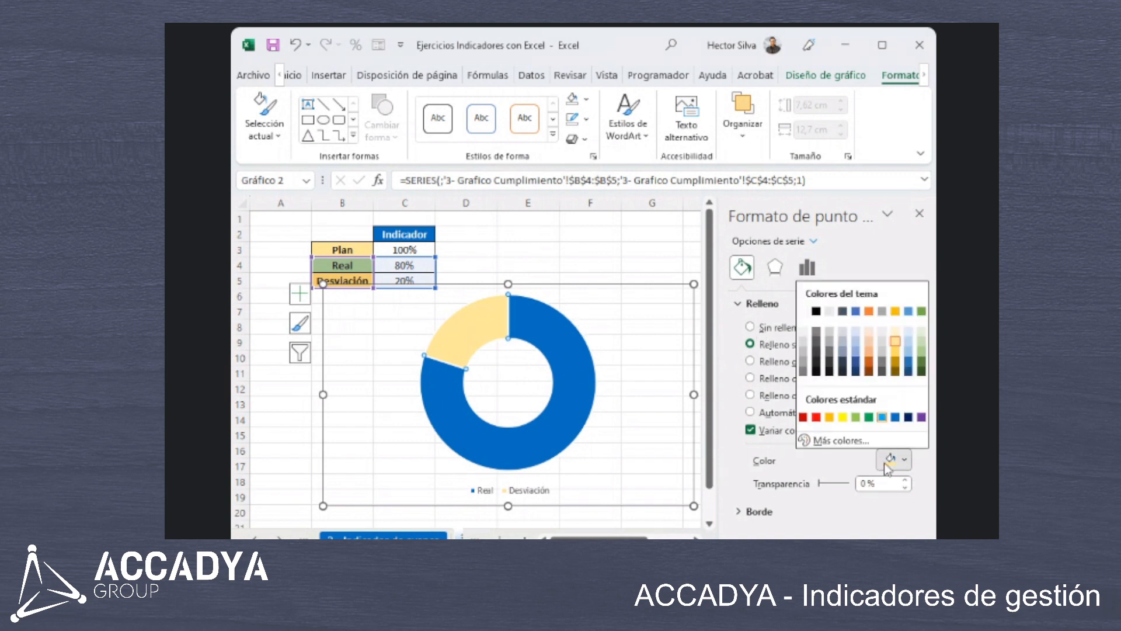
{"action": "left_click", "coordinate": [897, 351]}
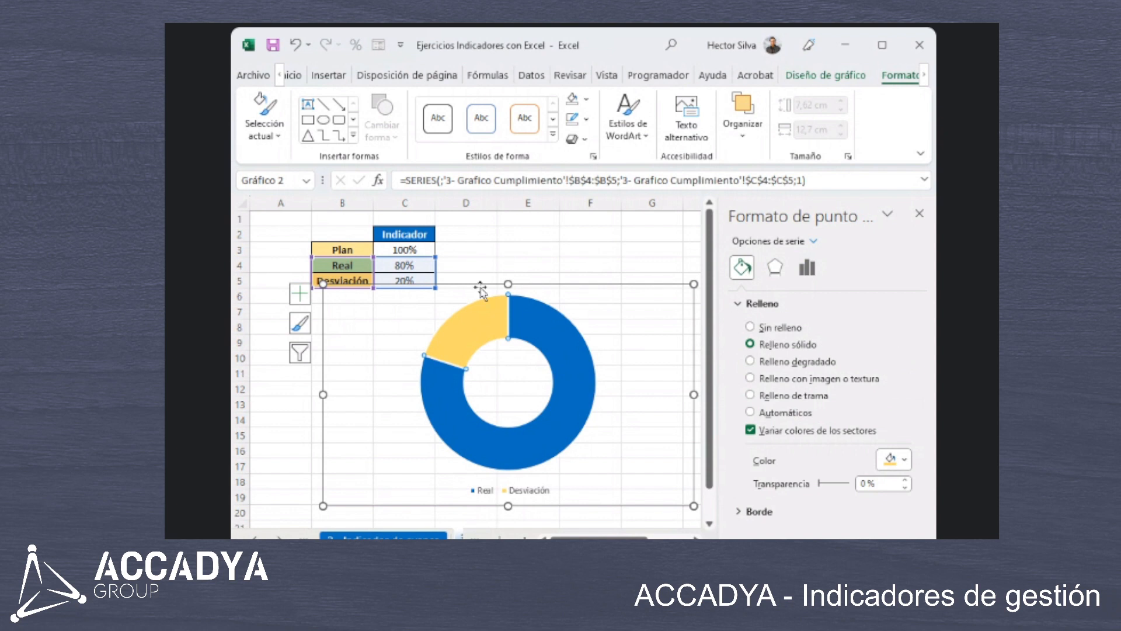
{"action": "scroll", "coordinate": [362, 350], "scroll_direction": "down", "scroll_amount": 2}
{"action": "scroll", "coordinate": [514, 345], "scroll_direction": "up", "scroll_amount": 2}
{"action": "key", "text": "alt+Tab"}
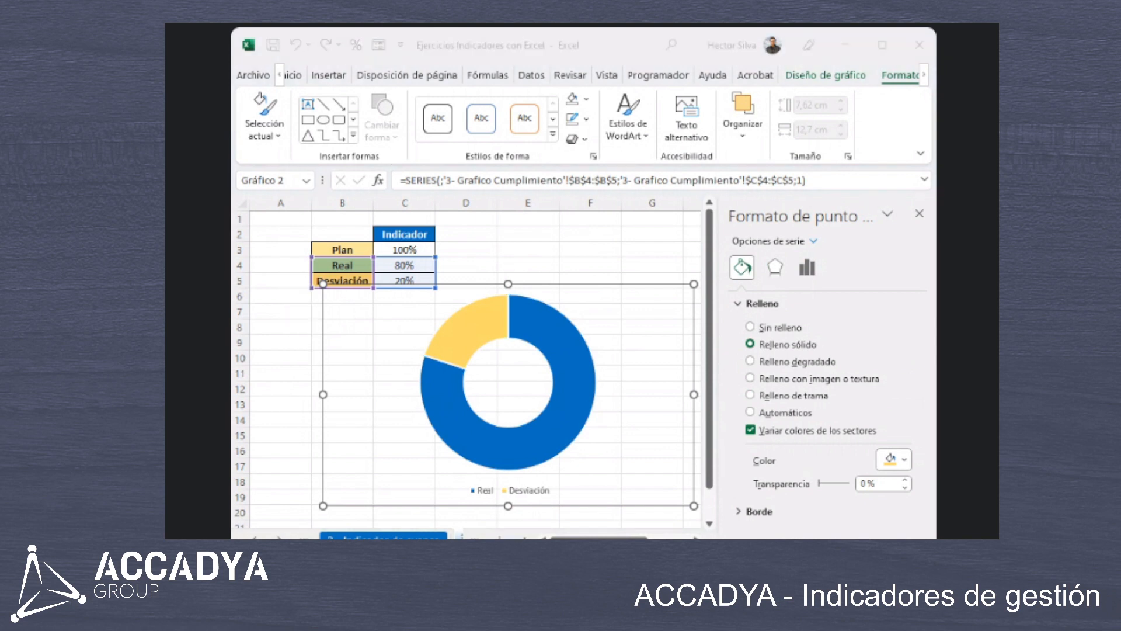
{"action": "key", "text": "alt+Tab"}
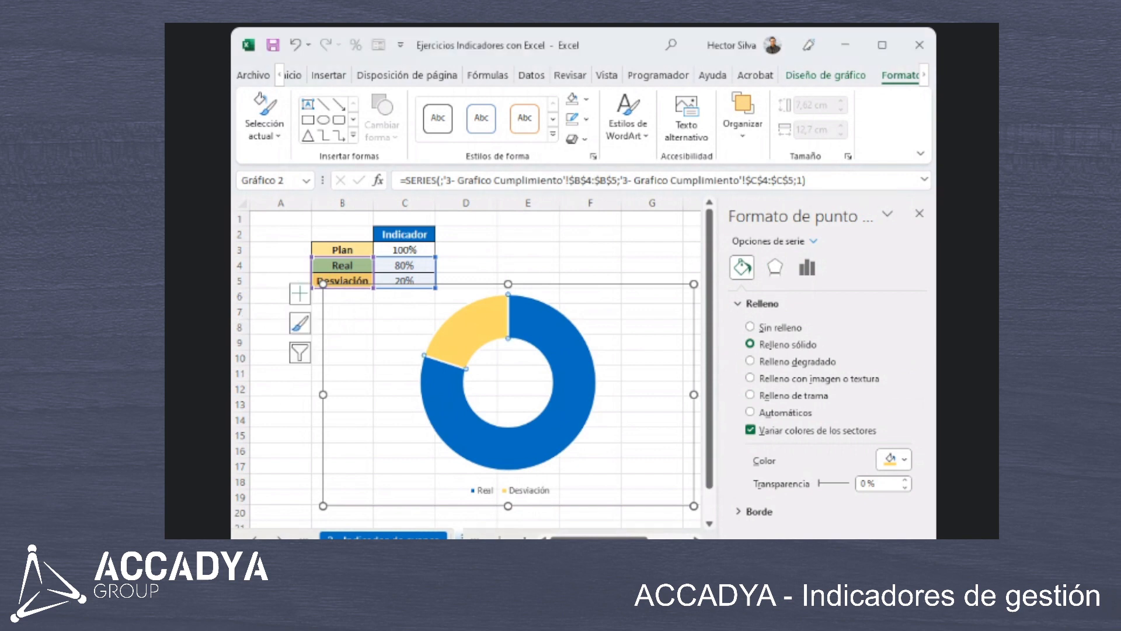
Close the format options and move the doughnut chart to beside the table, level with its rows.
{"action": "left_click", "coordinate": [547, 261]}
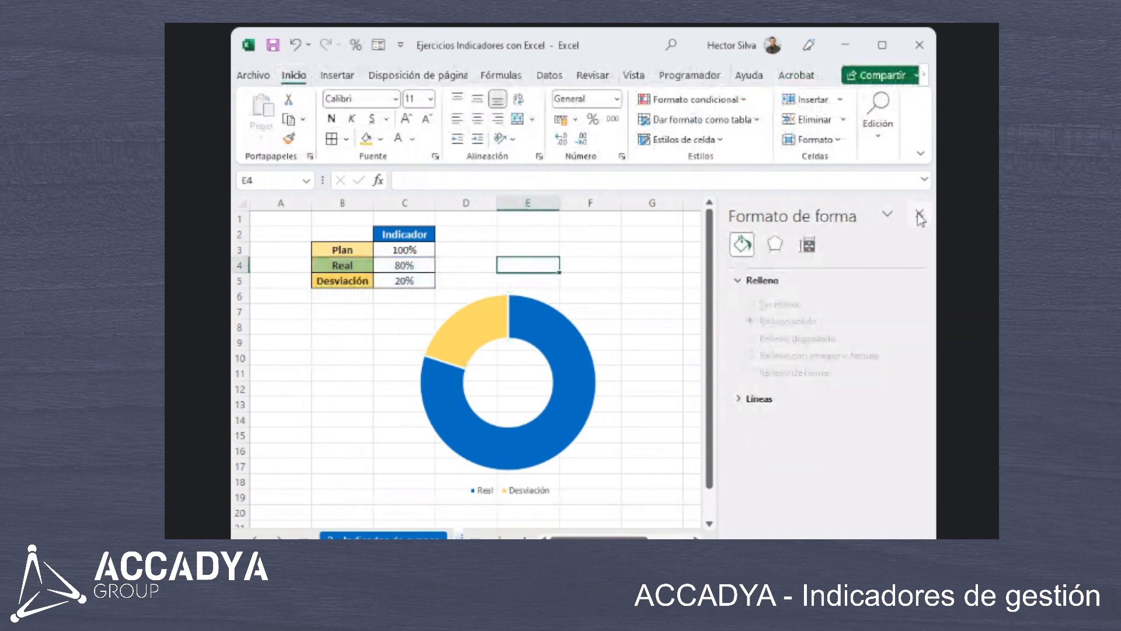
{"action": "left_click", "coordinate": [919, 214]}
{"action": "left_click_drag", "start_coordinate": [476, 283], "coordinate": [558, 244]}
{"action": "left_click", "coordinate": [825, 345]}
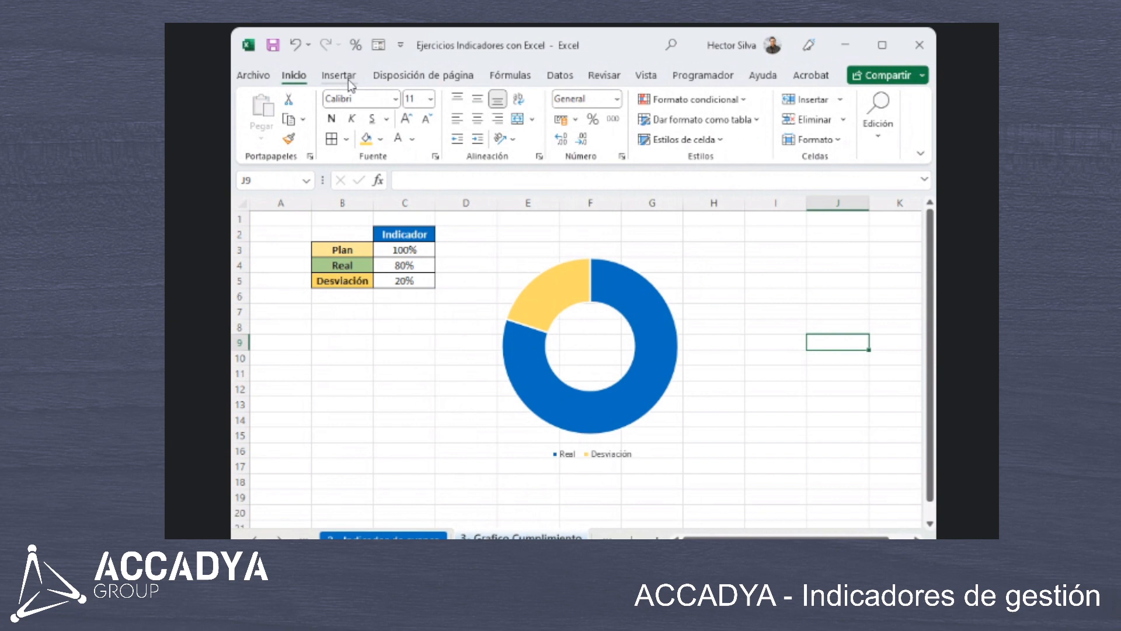
Insert an empty text box over the hole of the doughnut chart.
{"action": "left_click", "coordinate": [339, 76]}
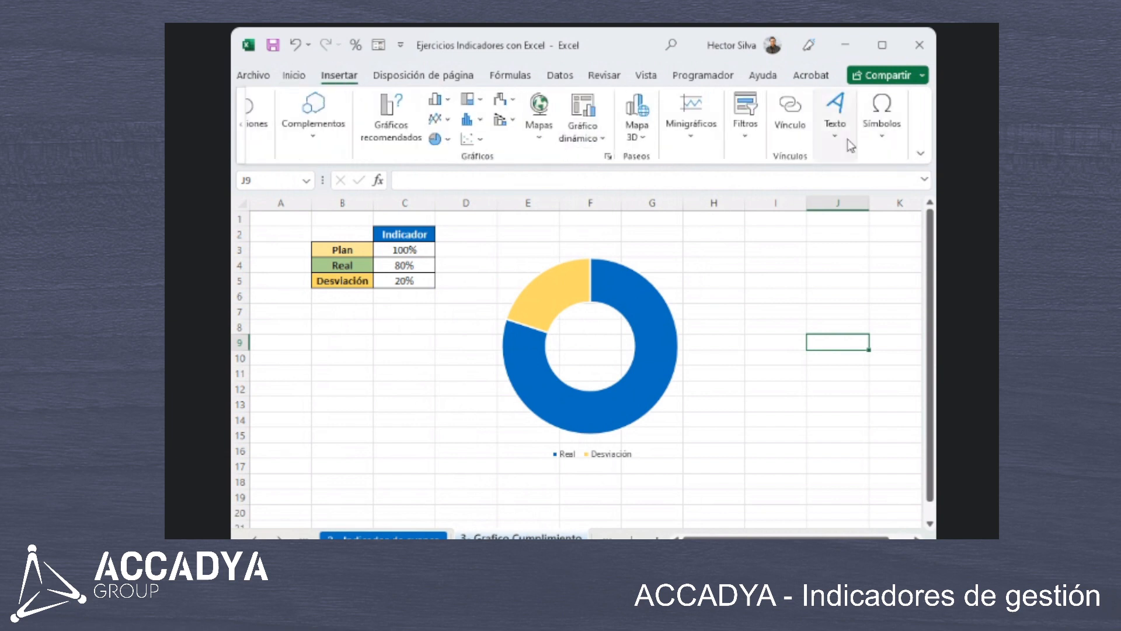
{"action": "left_click", "coordinate": [844, 137]}
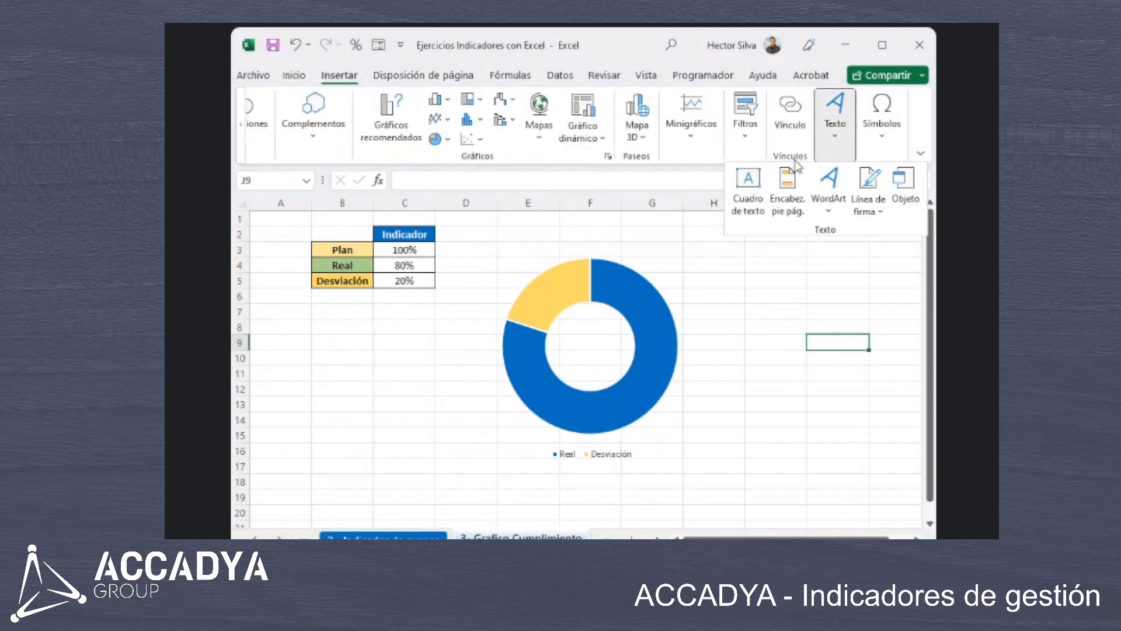
{"action": "left_click", "coordinate": [748, 186]}
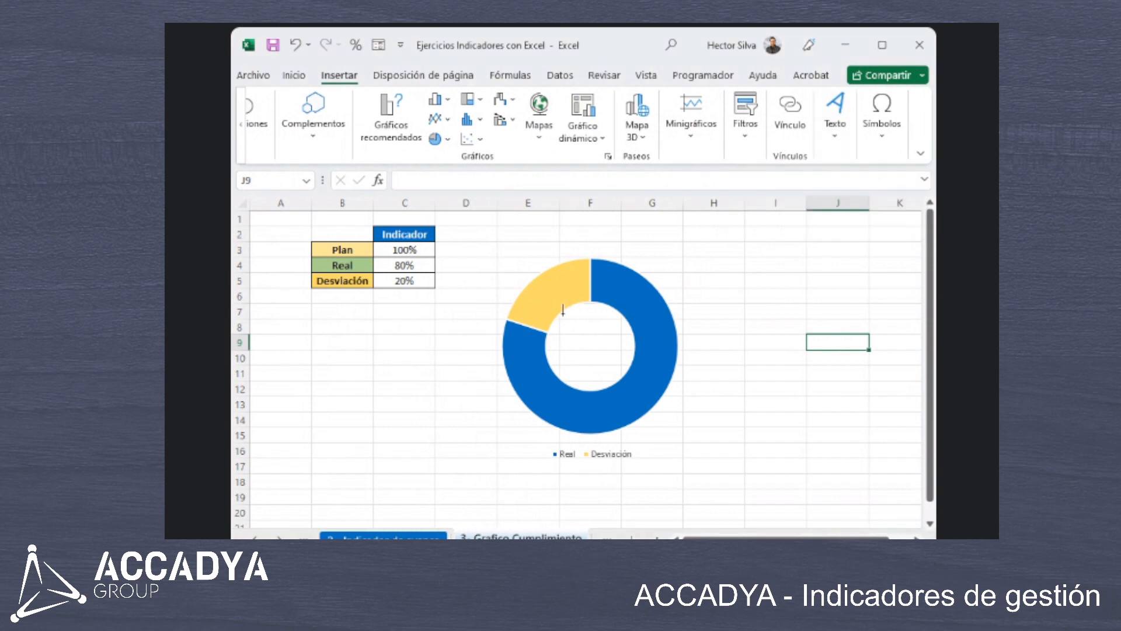
{"action": "left_click_drag", "start_coordinate": [553, 313], "coordinate": [631, 380]}
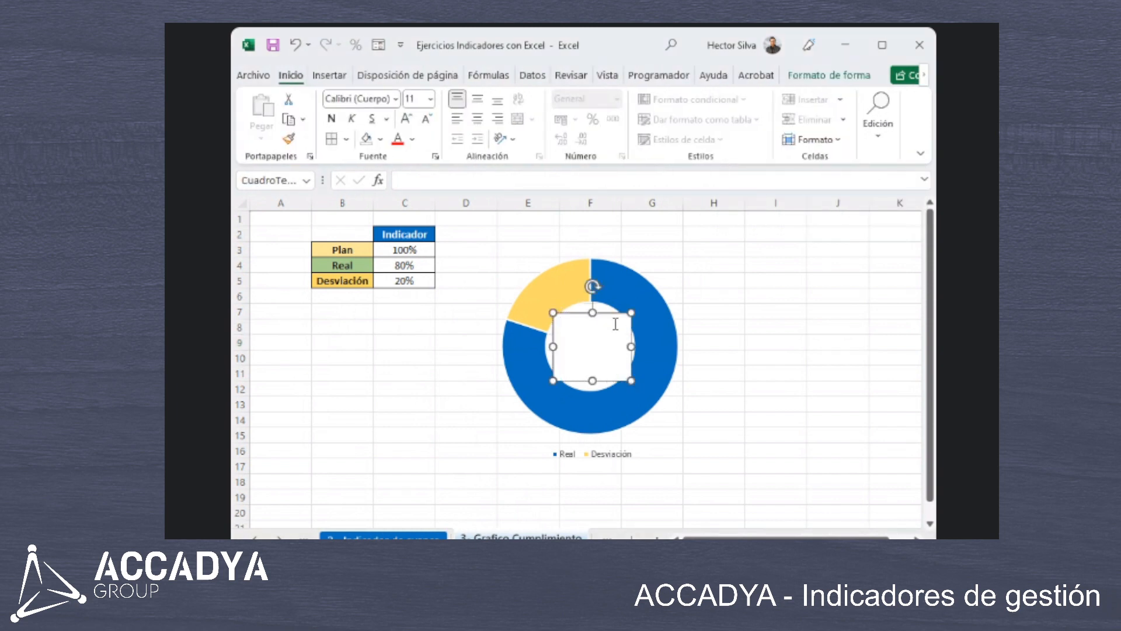
{"action": "left_click_drag", "start_coordinate": [613, 313], "coordinate": [611, 310]}
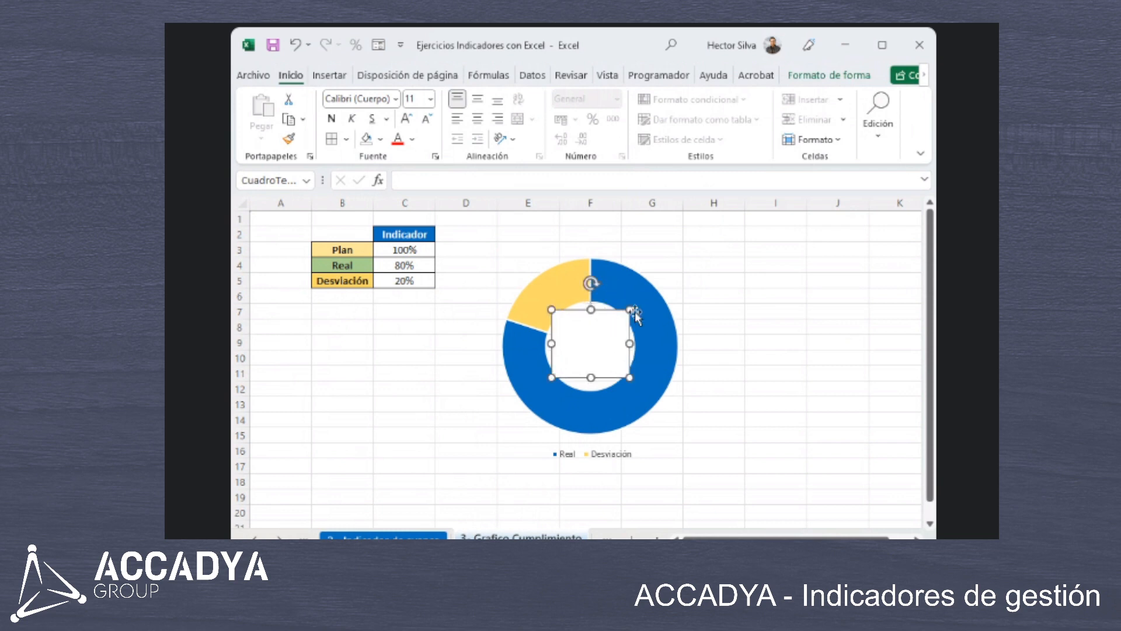
{"action": "left_click", "coordinate": [634, 321]}
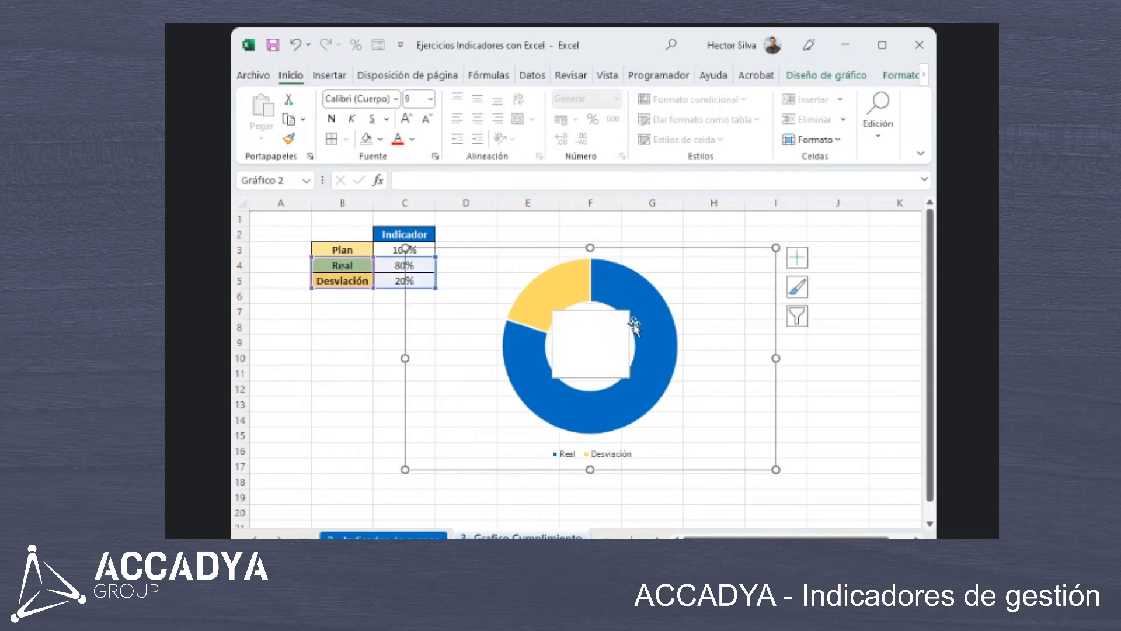
{"action": "left_click", "coordinate": [620, 314]}
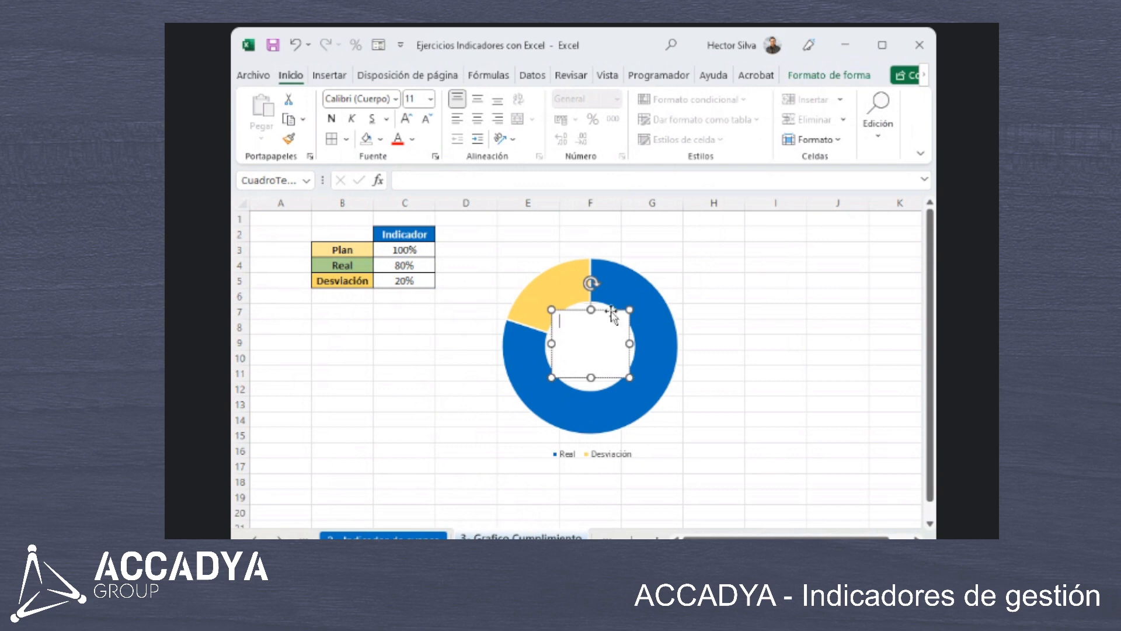
{"action": "left_click", "coordinate": [611, 315]}
{"action": "left_click", "coordinate": [463, 174]}
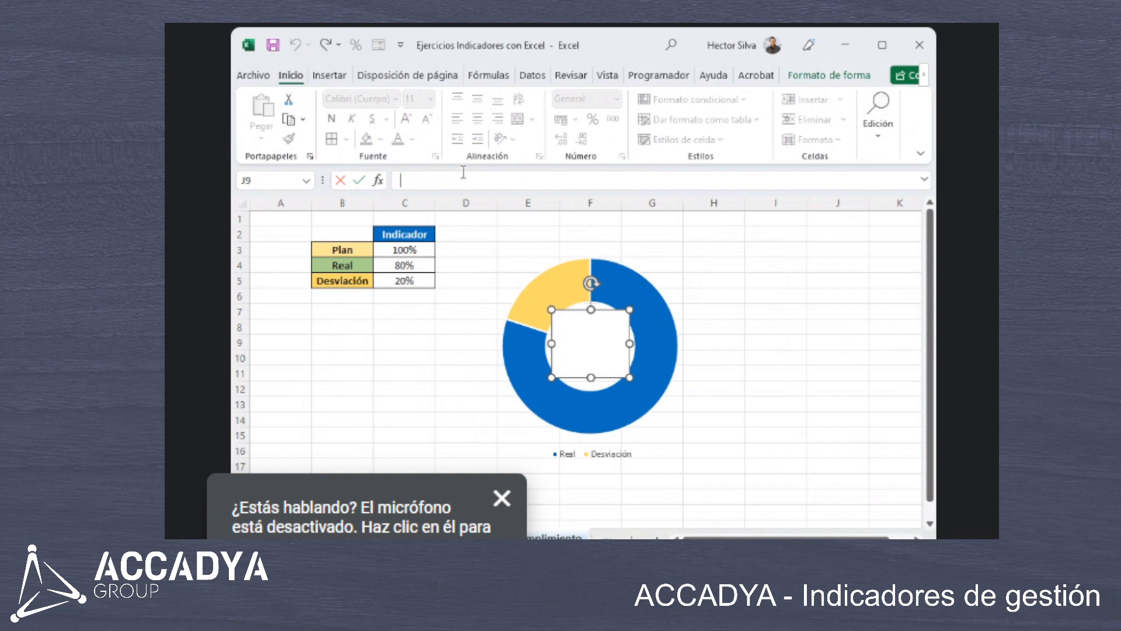
{"action": "type", "text": "="}
{"action": "left_click", "coordinate": [413, 268]}
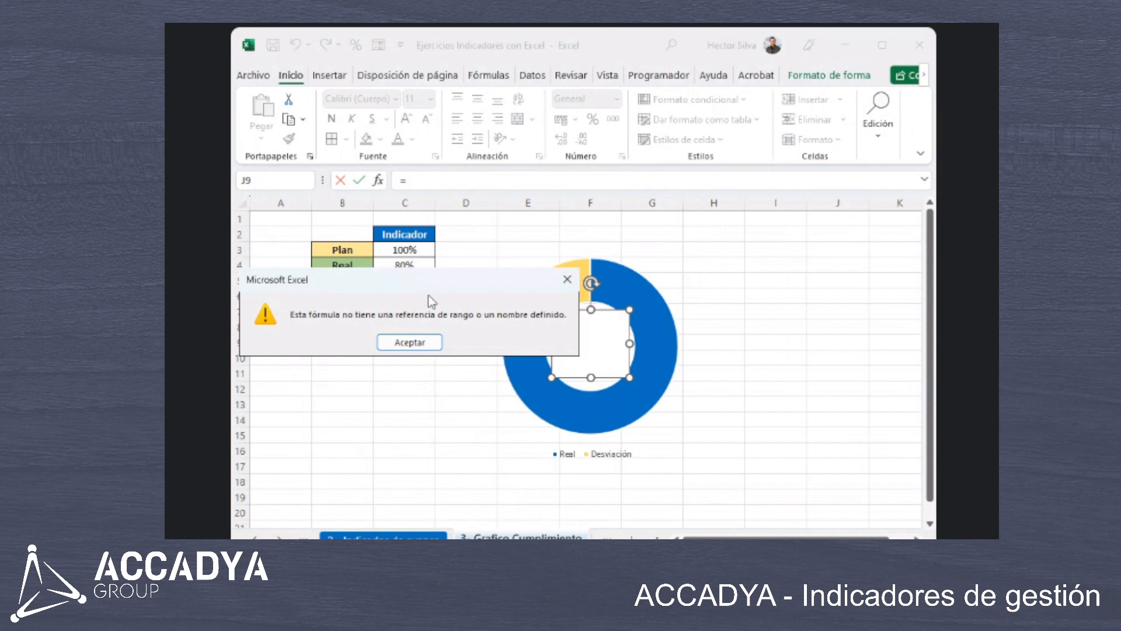
{"action": "left_click", "coordinate": [411, 341]}
{"action": "left_click", "coordinate": [603, 317]}
{"action": "key", "text": "Escape"}
{"action": "key", "text": "Escape"}
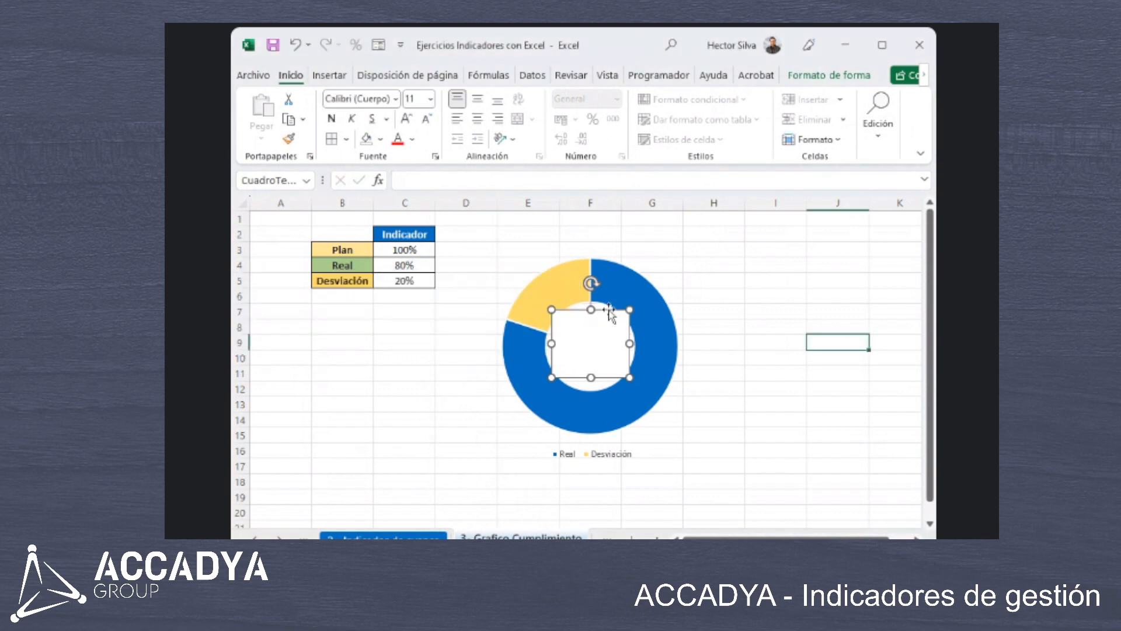
Move the text box clear of the doughnut chart and link its content to the Real value with =$C$4.
{"action": "left_click", "coordinate": [608, 306]}
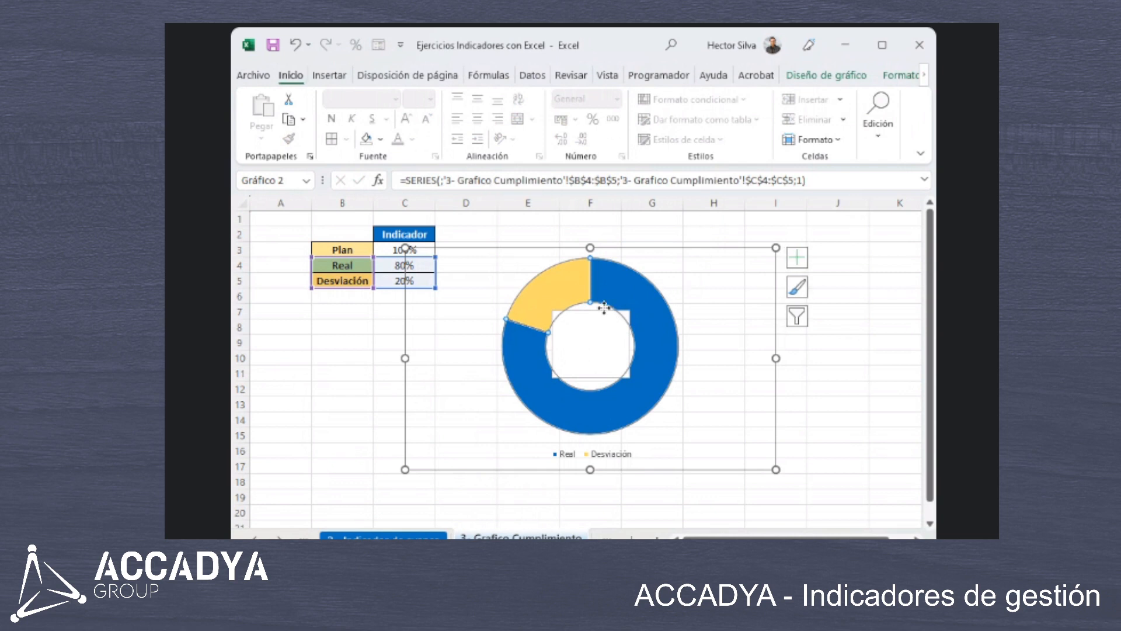
{"action": "left_click", "coordinate": [705, 278]}
{"action": "left_click", "coordinate": [624, 312]}
{"action": "left_click_drag", "start_coordinate": [624, 312], "coordinate": [778, 248]}
{"action": "left_click", "coordinate": [618, 181]}
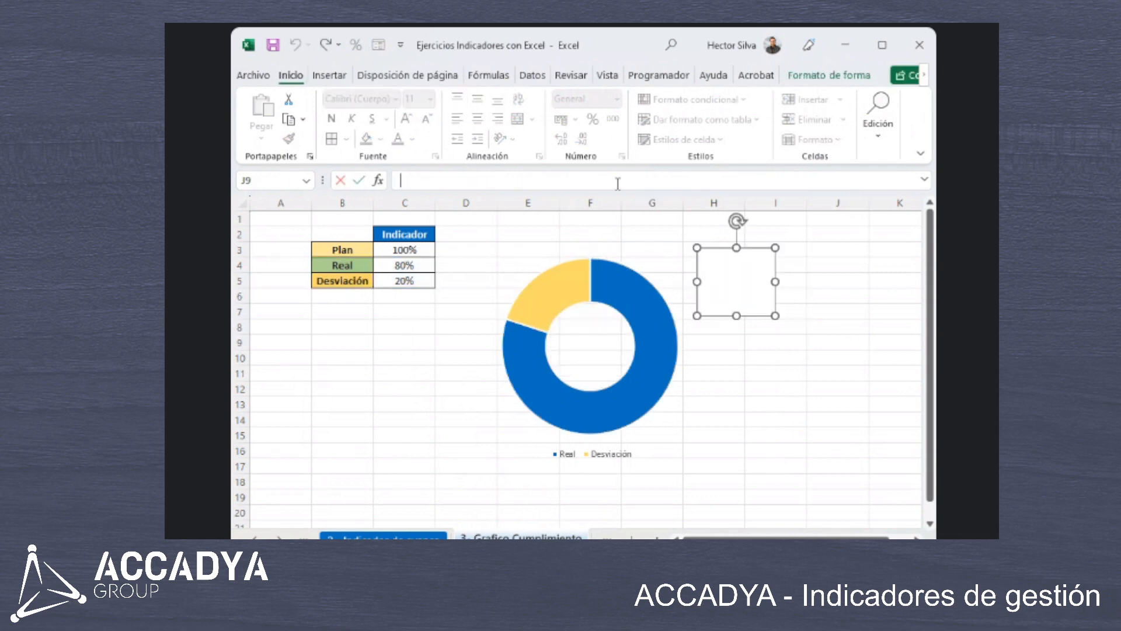
{"action": "type", "text": "="}
{"action": "left_click", "coordinate": [390, 266]}
{"action": "key", "text": "Return"}
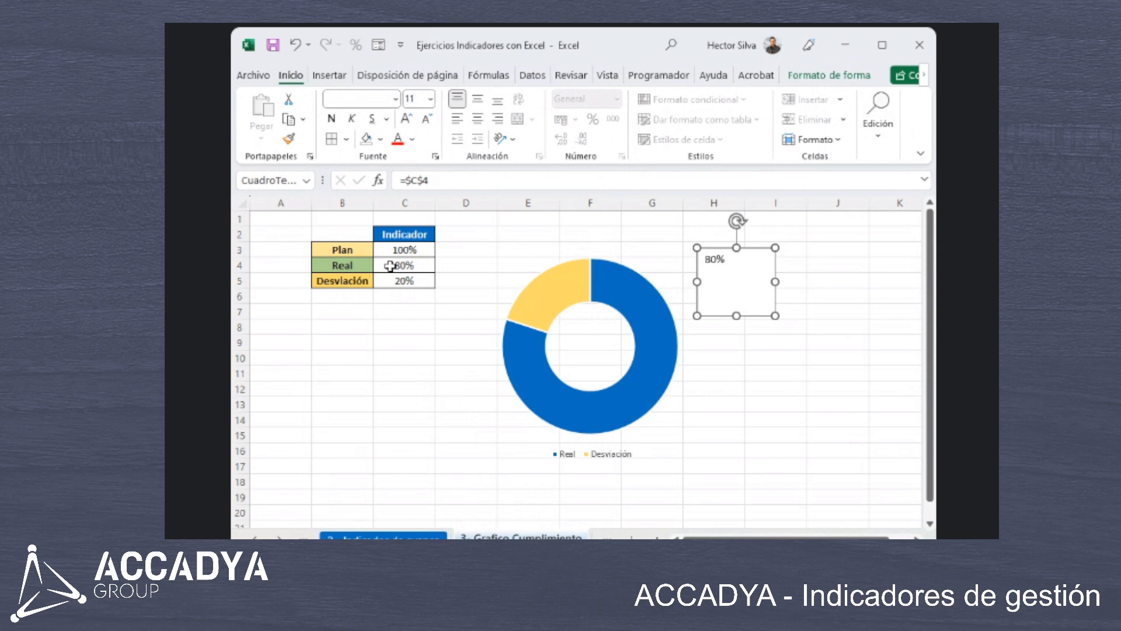
Move the linked text box back over the doughnut's hole and review its cell reference.
{"action": "right_click", "coordinate": [577, 274]}
{"action": "key", "text": "Escape"}
{"action": "left_click", "coordinate": [759, 250]}
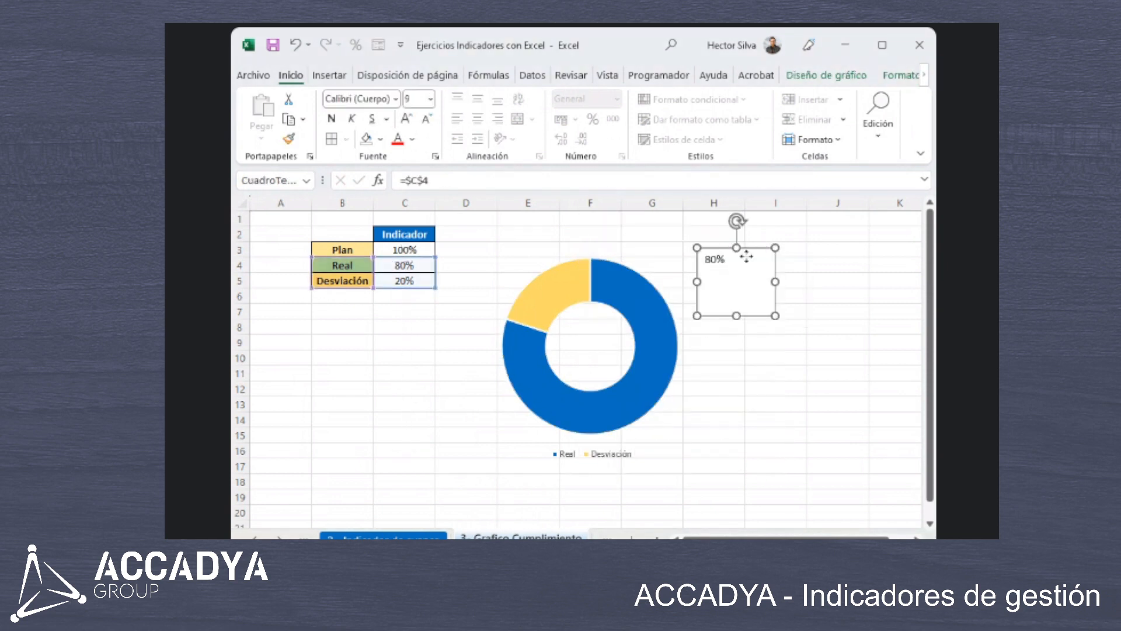
{"action": "left_click_drag", "start_coordinate": [717, 255], "coordinate": [571, 300]}
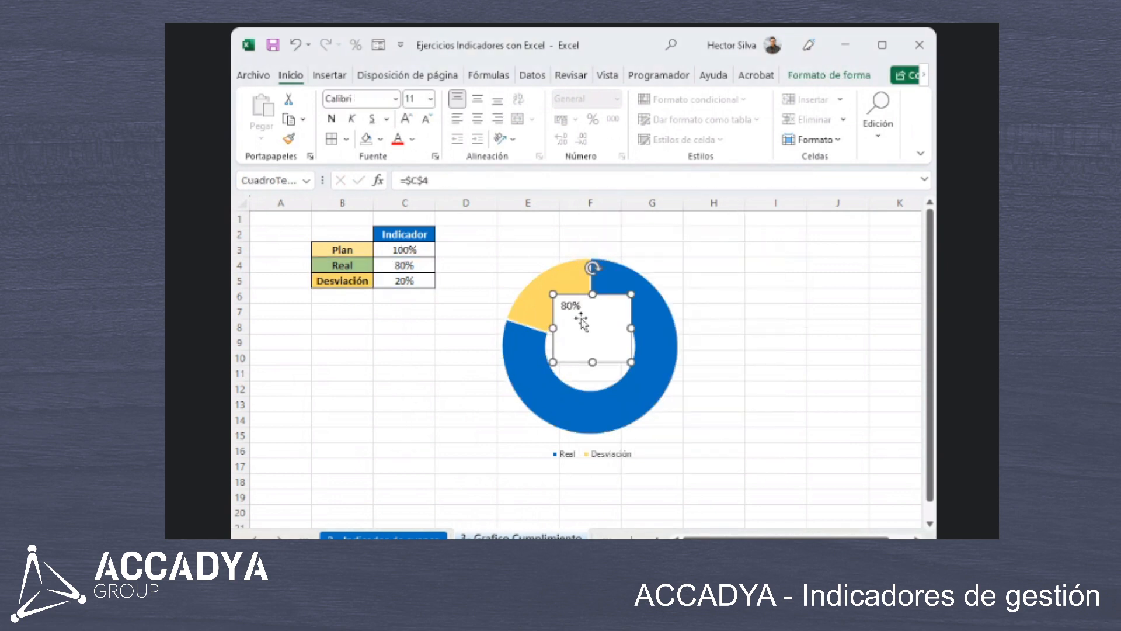
{"action": "left_click", "coordinate": [409, 183]}
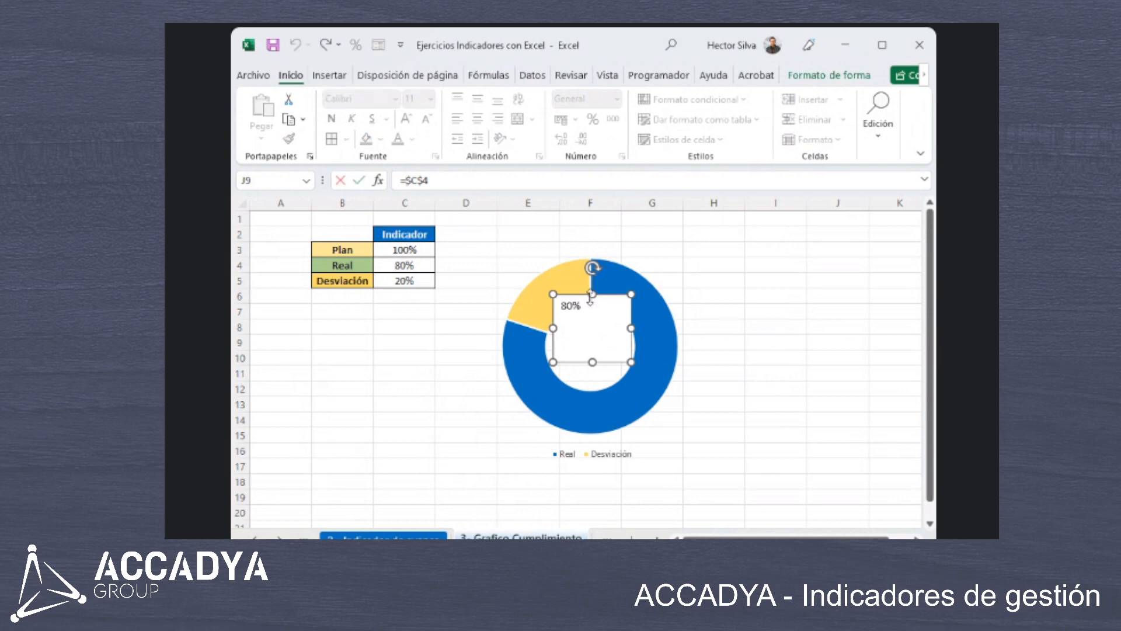
{"action": "key", "text": "Return"}
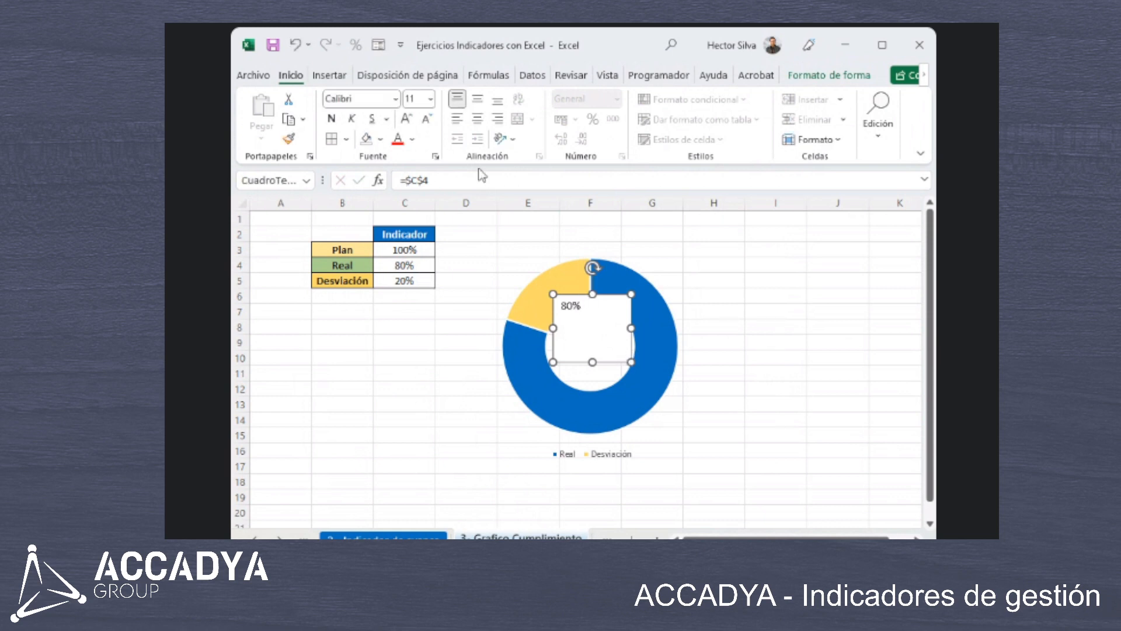
Enlarge the percentage in the text box to 32 pt and make it bold.
{"action": "left_click", "coordinate": [406, 119]}
{"action": "left_click", "coordinate": [406, 119]}
{"action": "left_click", "coordinate": [406, 119]}
{"action": "left_click", "coordinate": [406, 120]}
{"action": "left_click", "coordinate": [405, 119]}
{"action": "left_click", "coordinate": [406, 119]}
{"action": "left_click", "coordinate": [406, 120]}
{"action": "left_click", "coordinate": [406, 119]}
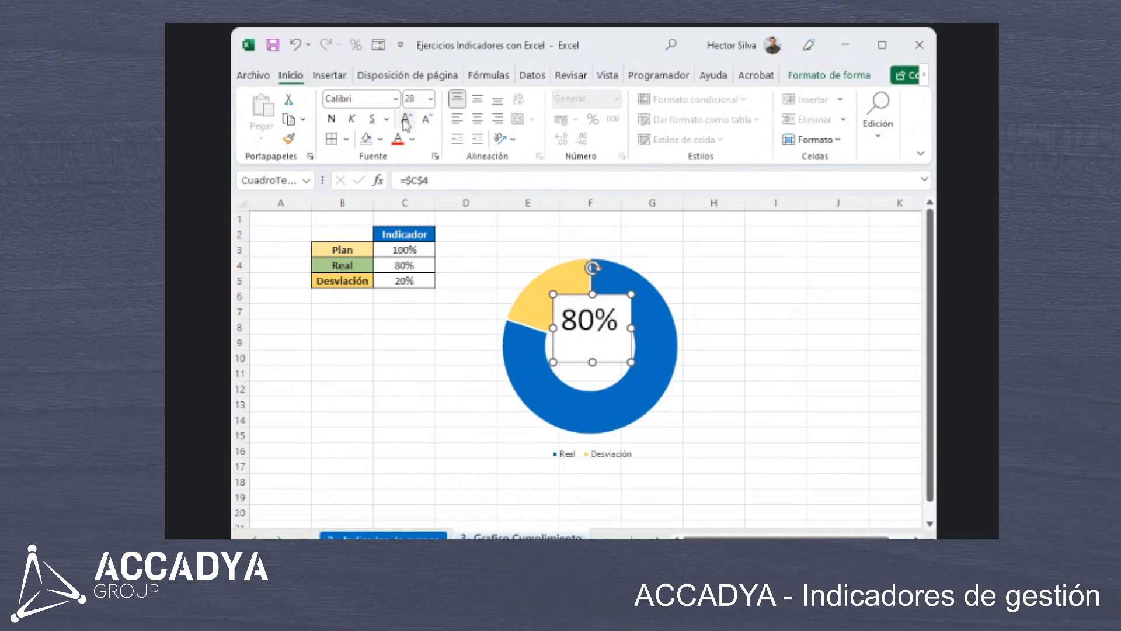
{"action": "left_click", "coordinate": [331, 118]}
Centre the percentage horizontally and vertically in its text box and position the box in the middle of the doughnut's hole.
{"action": "left_click", "coordinate": [477, 118]}
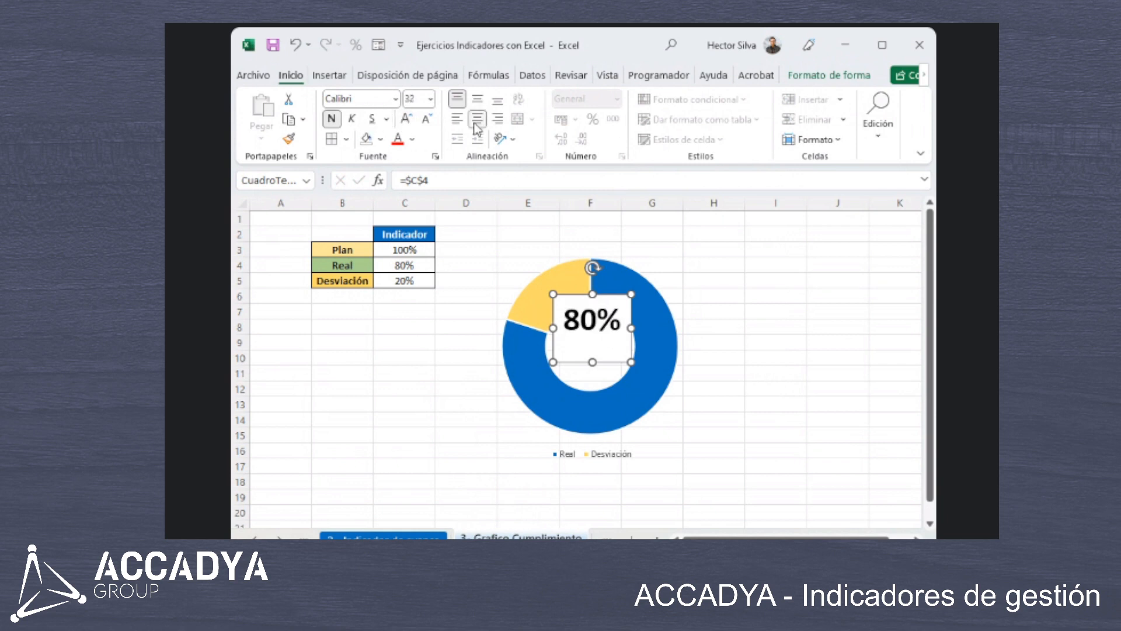
{"action": "left_click", "coordinate": [477, 98]}
{"action": "left_click_drag", "start_coordinate": [589, 301], "coordinate": [590, 320]}
Remove the fill and outline of the linked percentage text box and nudge it slightly upward inside the doughnut's hole.
{"action": "left_click", "coordinate": [838, 75]}
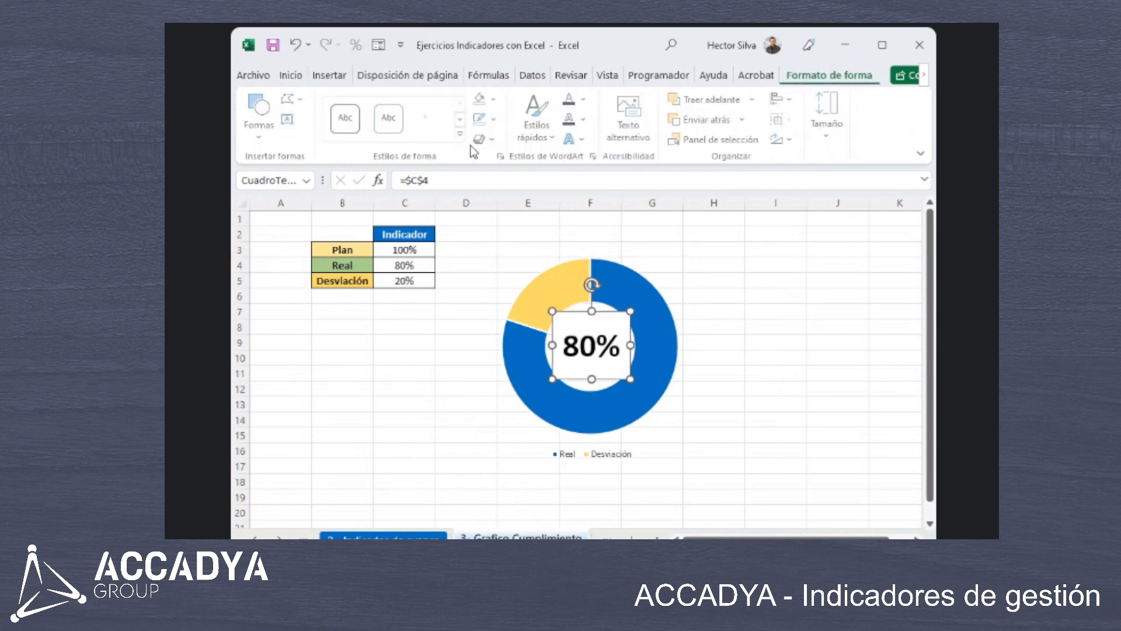
{"action": "left_click", "coordinate": [483, 99]}
{"action": "left_click", "coordinate": [484, 120]}
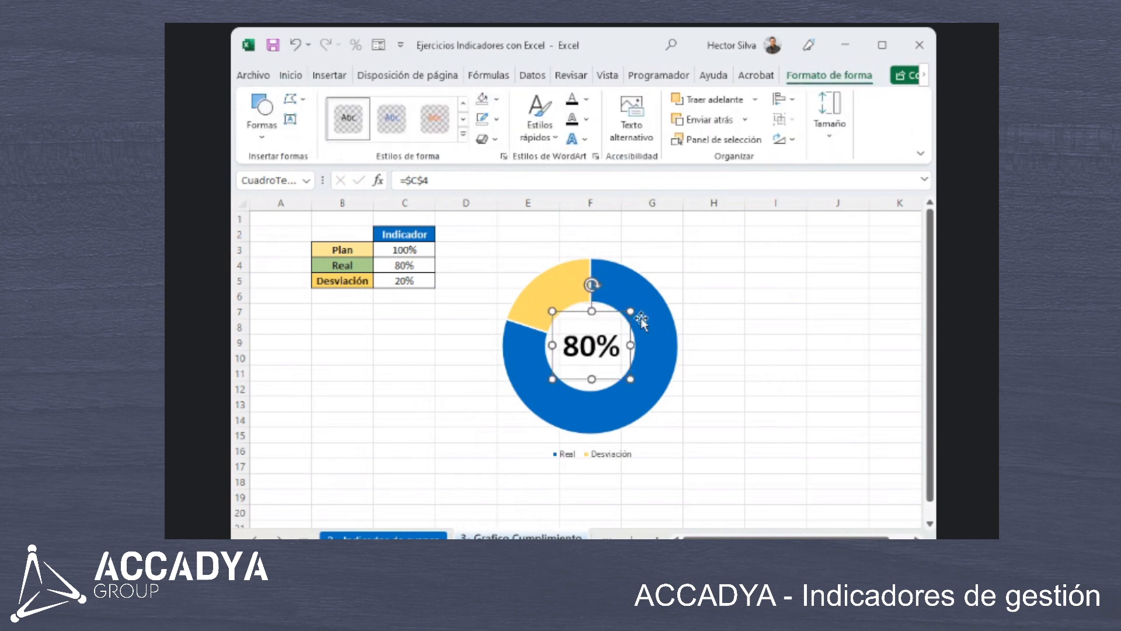
{"action": "left_click_drag", "start_coordinate": [618, 311], "coordinate": [619, 308]}
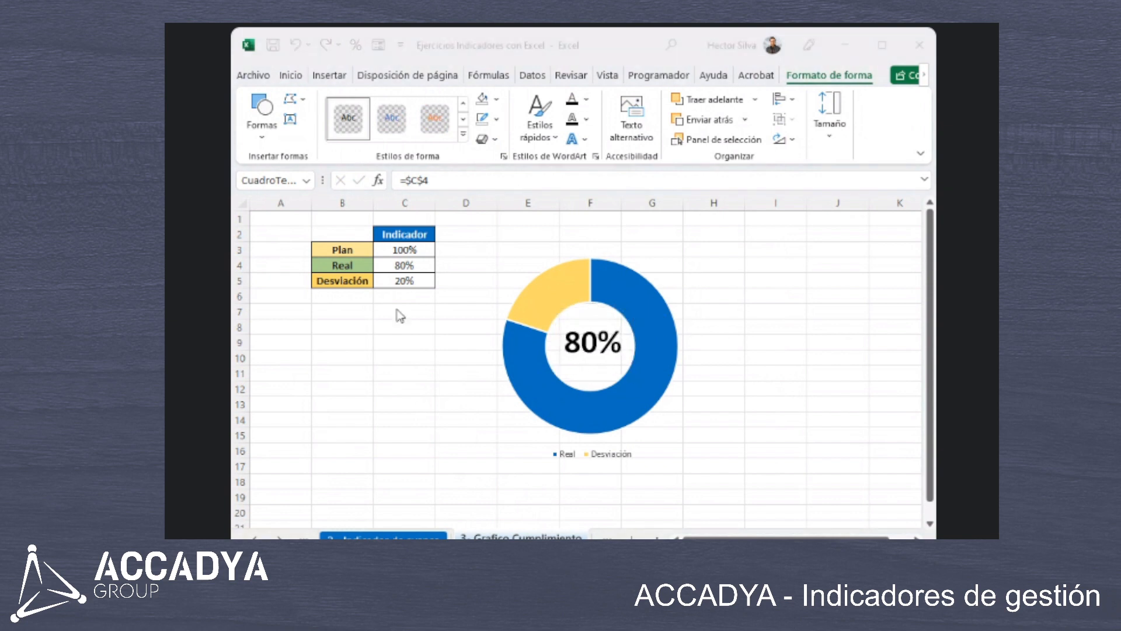
Test the doughnut chart by setting the Real value in C4 to 60%, 50% and 20% in turn.
{"action": "left_click", "coordinate": [411, 253]}
{"action": "key", "text": "Escape"}
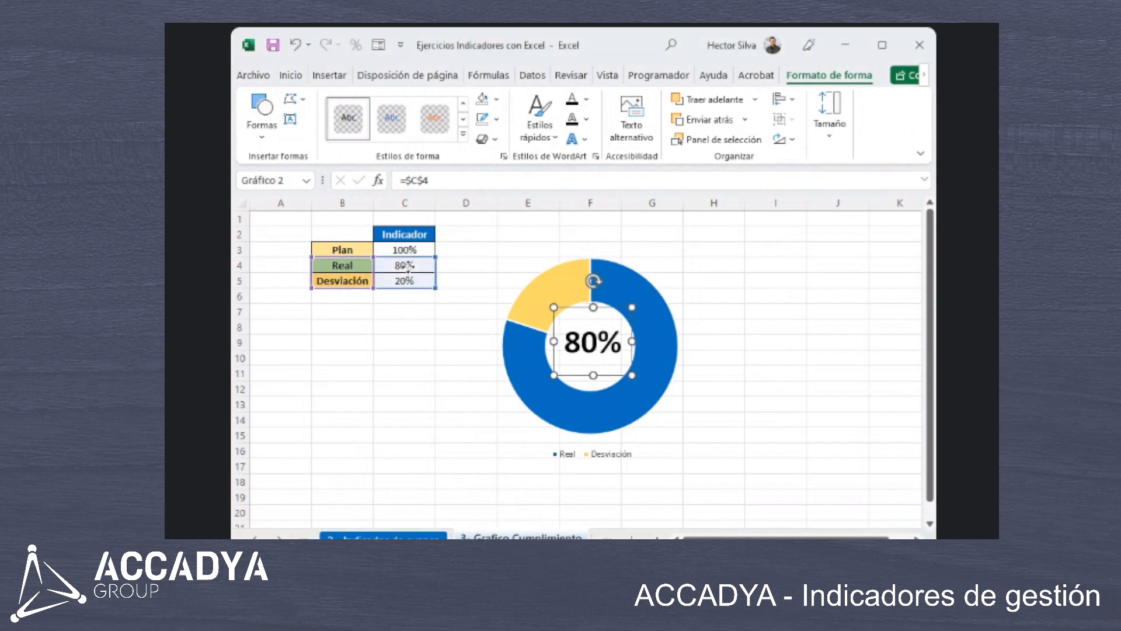
{"action": "left_click", "coordinate": [396, 279]}
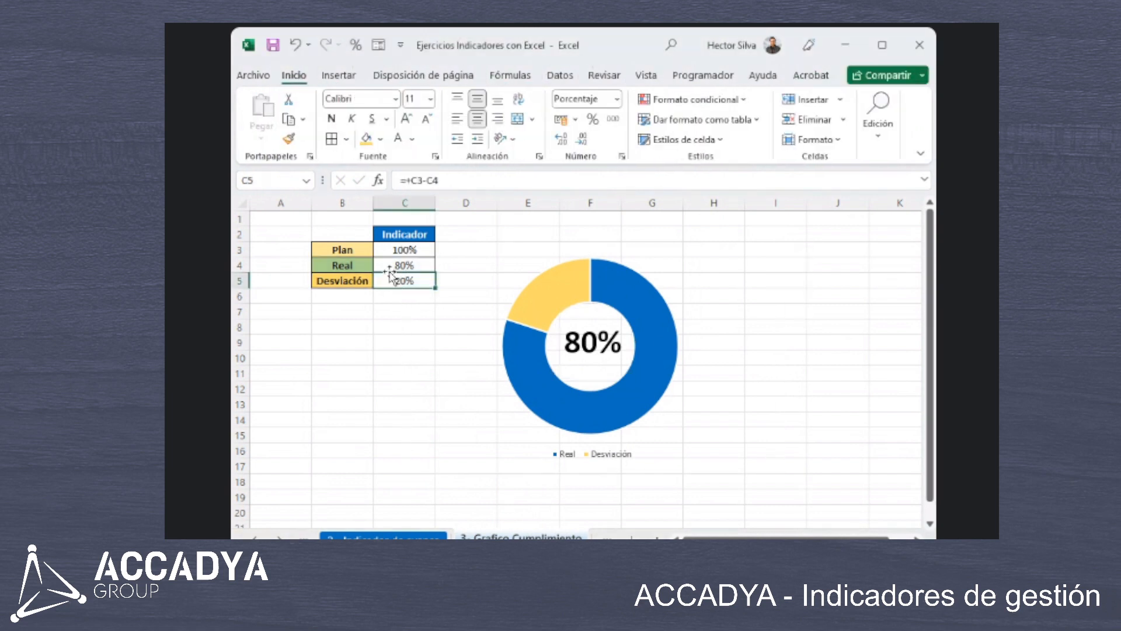
{"action": "left_click", "coordinate": [402, 266]}
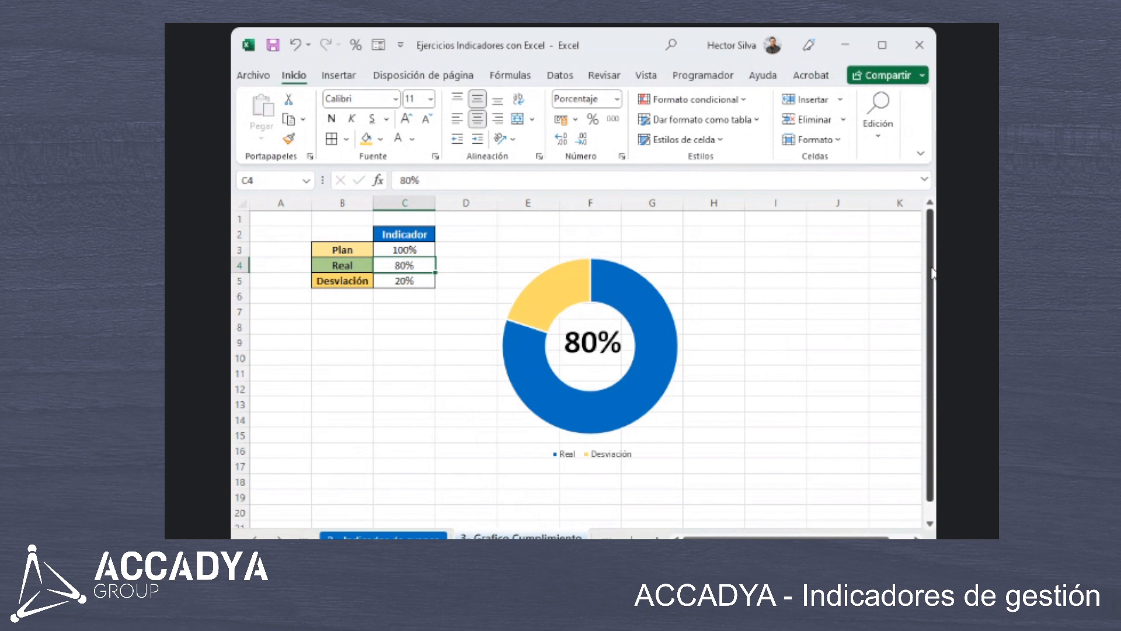
{"action": "type", "text": "60"}
{"action": "key", "text": "Return"}
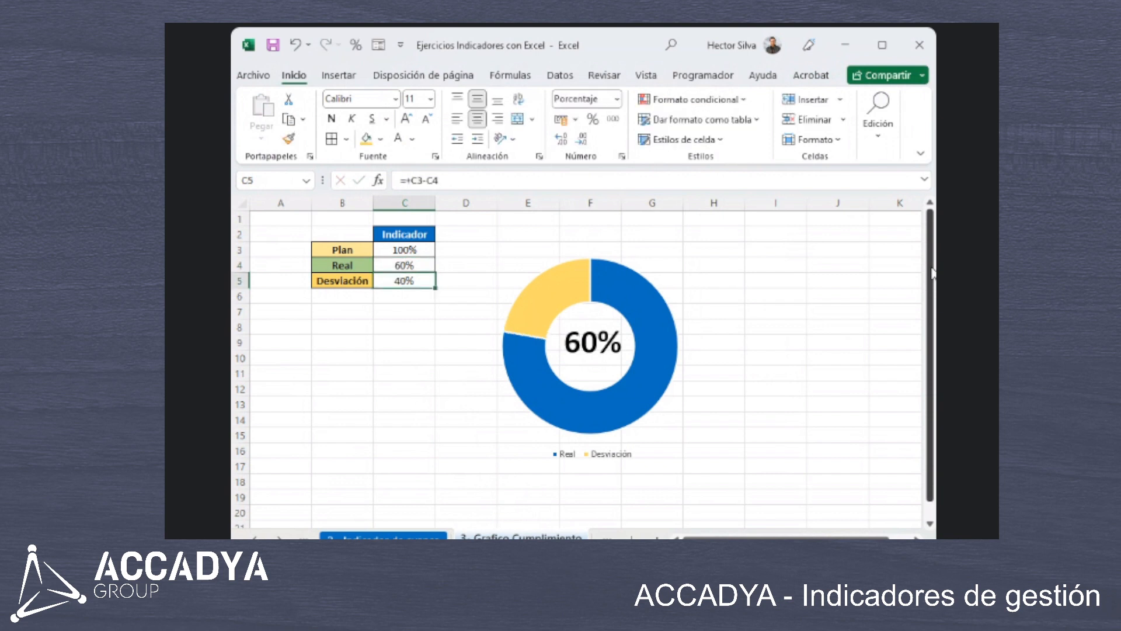
{"action": "key", "text": "Up"}
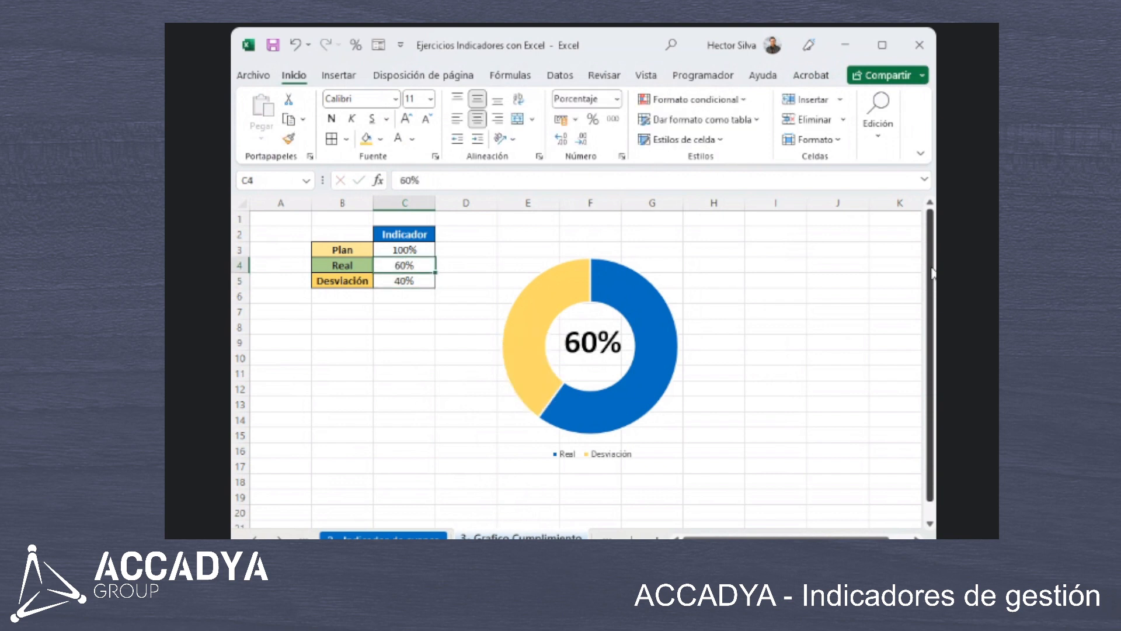
{"action": "type", "text": "50"}
{"action": "key", "text": "Return"}
{"action": "key", "text": "Up"}
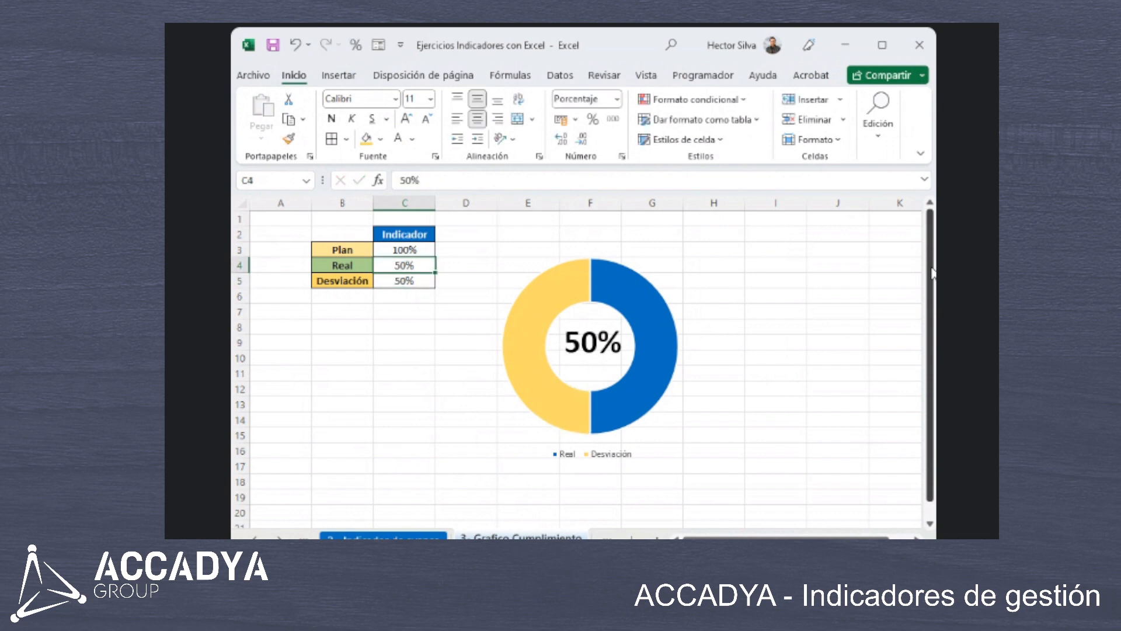
{"action": "type", "text": "20"}
{"action": "key", "text": "Return"}
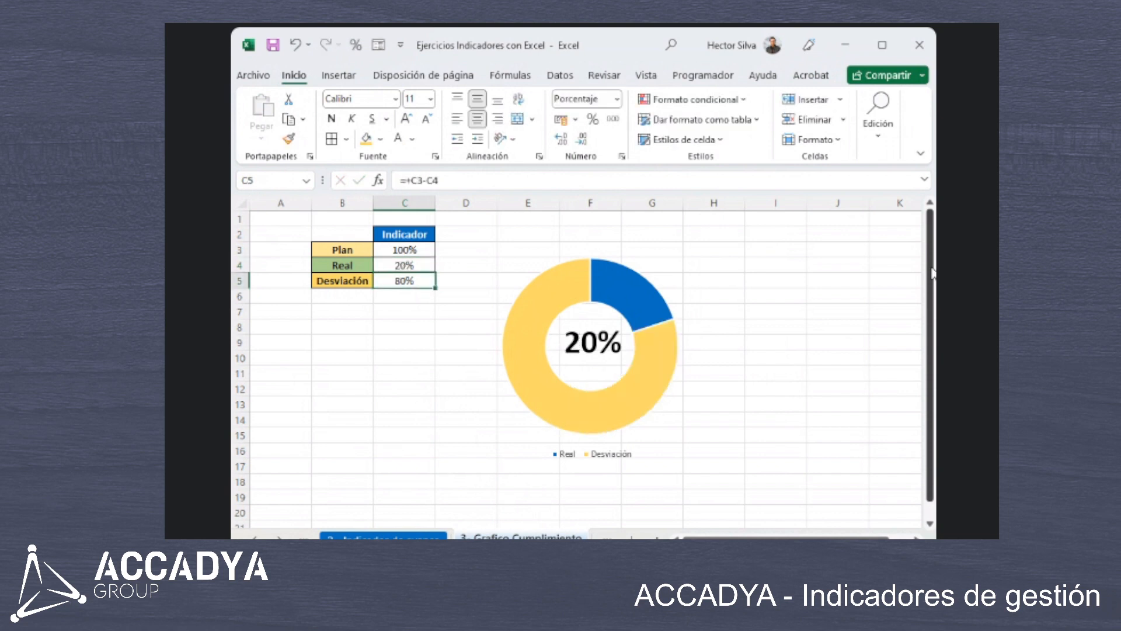
Test the doughnut chart with further Real values of 80%, 100% and 90% in C4.
{"action": "key", "text": "Up"}
{"action": "type", "text": "80"}
{"action": "key", "text": "Return"}
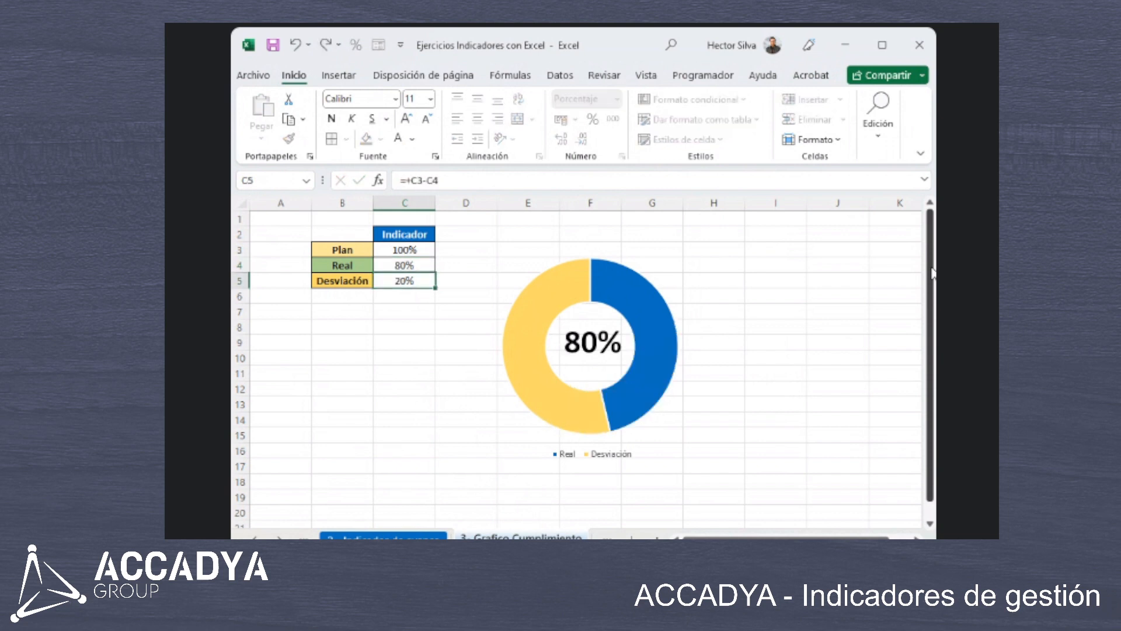
{"action": "key", "text": "Up"}
{"action": "type", "text": "100"}
{"action": "key", "text": "Return"}
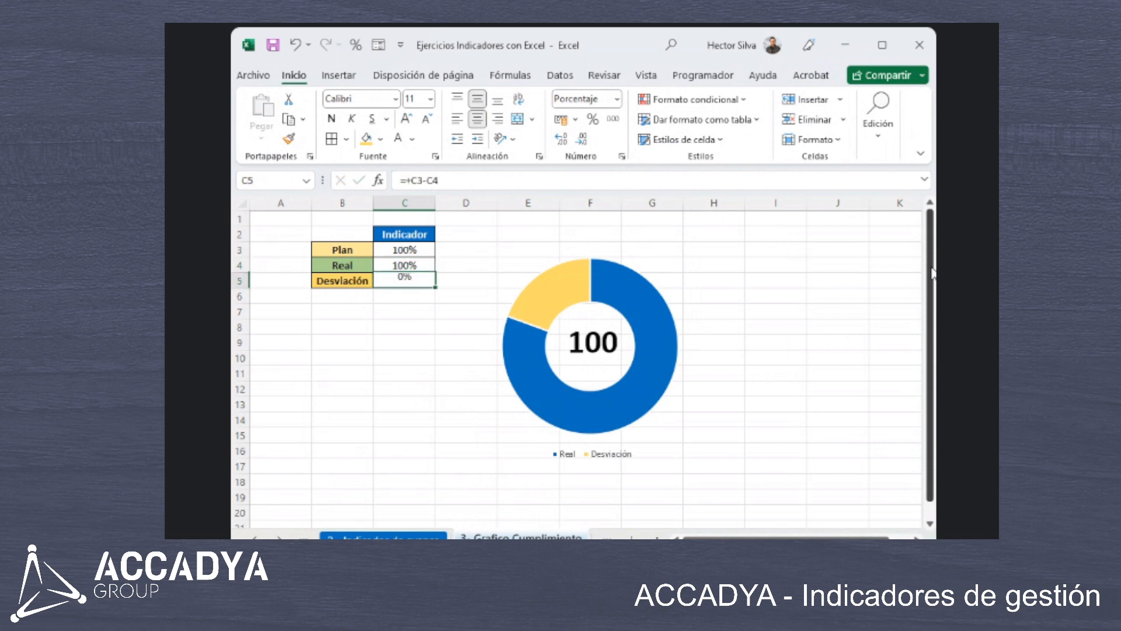
{"action": "key", "text": "Up"}
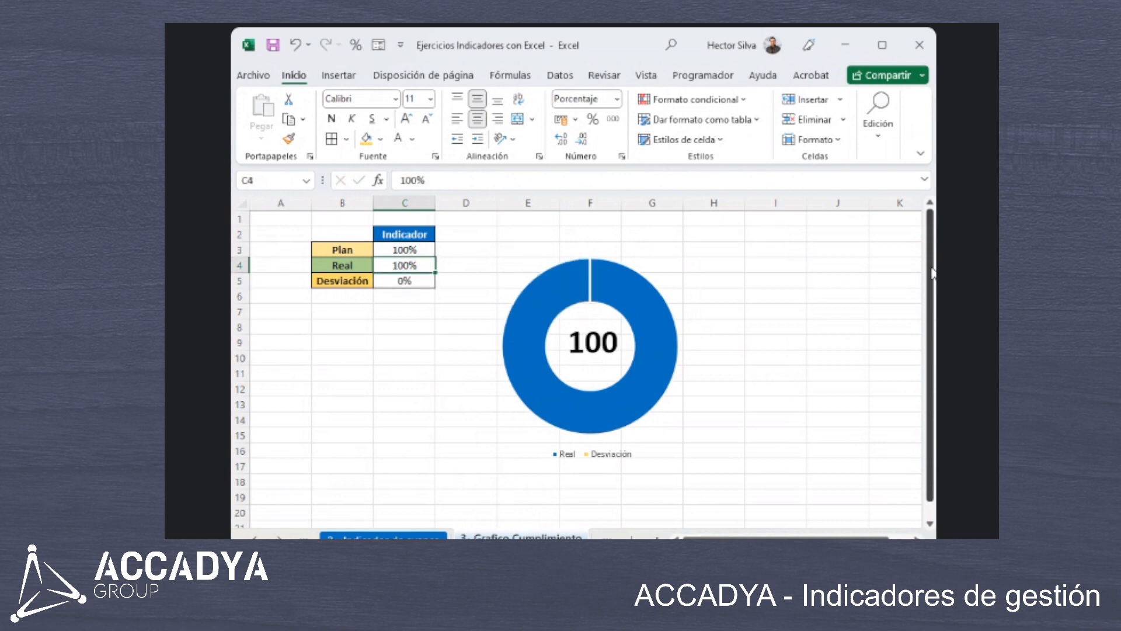
{"action": "type", "text": "90"}
{"action": "key", "text": "Return"}
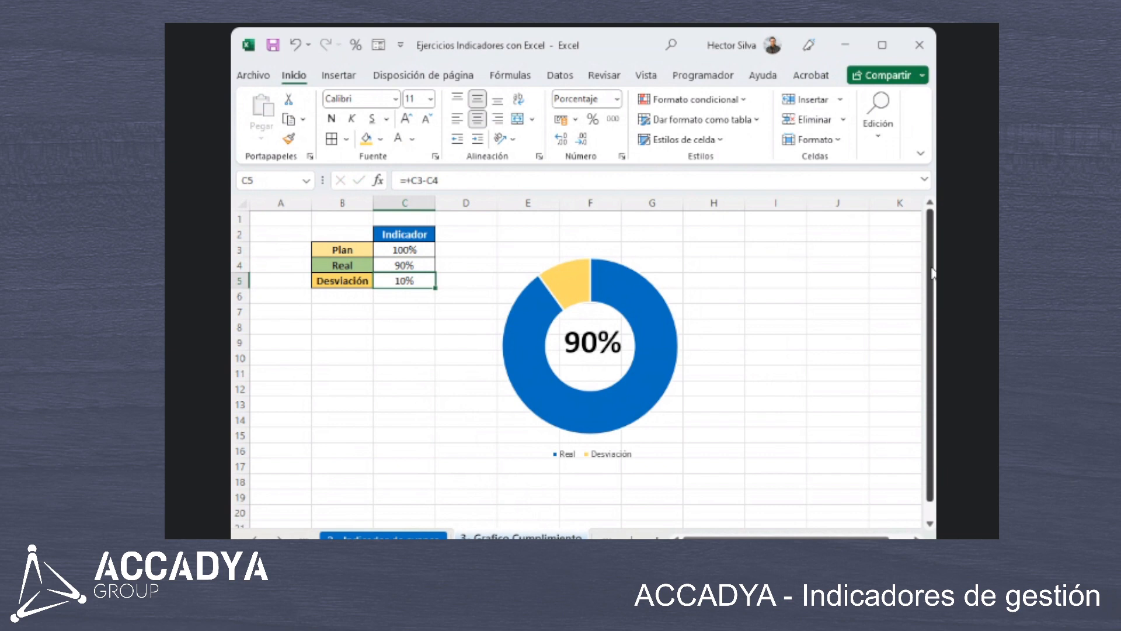
Set the Real value in C4 to 45%, leaving the Desviación formula intact.
{"action": "type", "text": "4"}
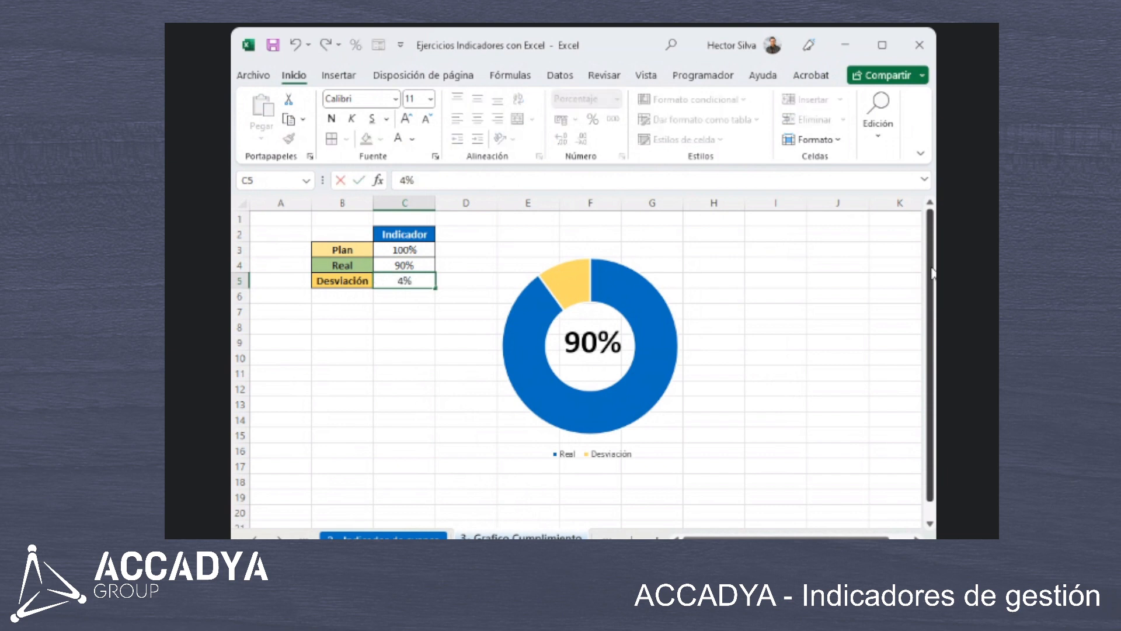
{"action": "key", "text": "Escape"}
{"action": "key", "text": "Up"}
{"action": "type", "text": "45"}
{"action": "key", "text": "Return"}
{"action": "key", "text": "Up"}
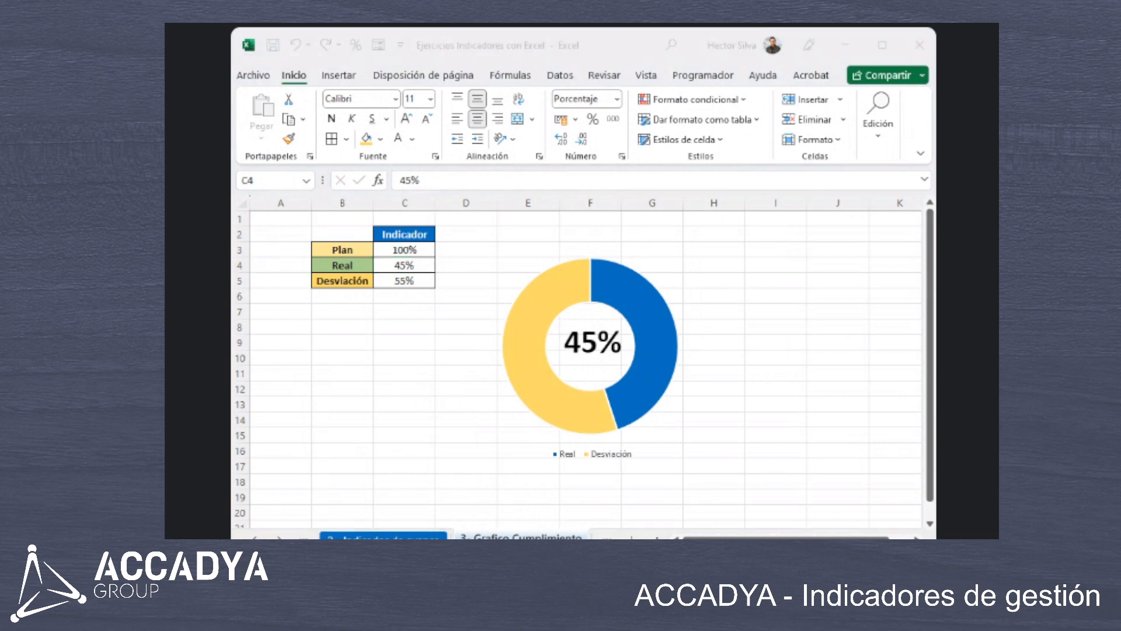
{"action": "key", "text": "alt+Tab"}
{"action": "key", "text": "alt+Tab"}
{"action": "key", "text": "alt+Tab"}
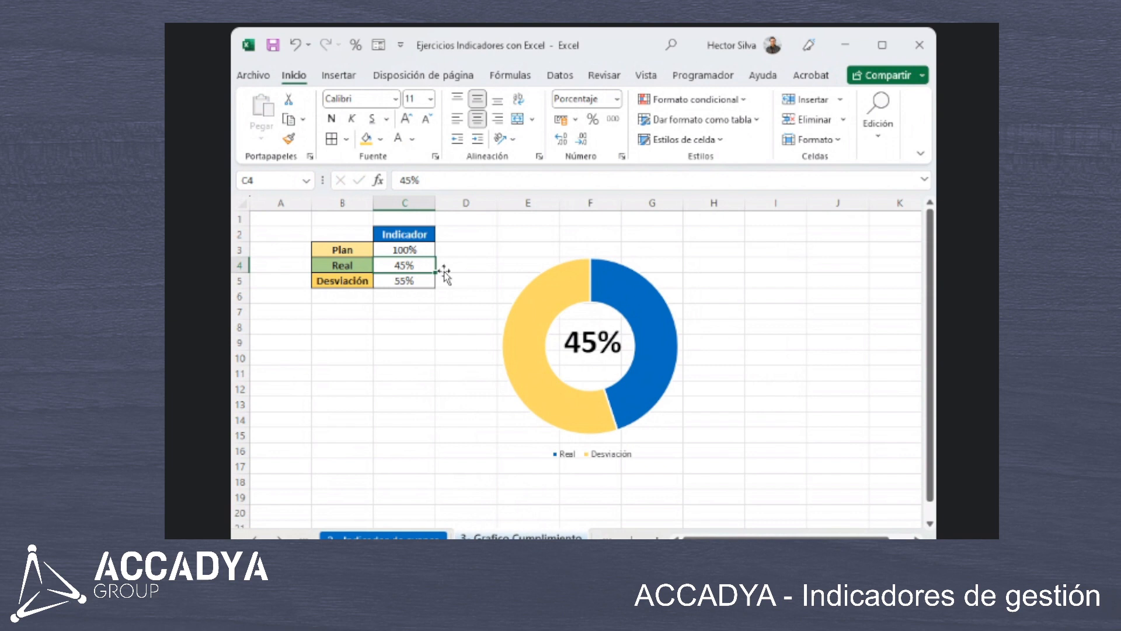
Fine-tune the vertical position of the linked percentage text box within the doughnut's hole and deselect the chart.
{"action": "left_click_drag", "start_coordinate": [591, 320], "coordinate": [590, 309]}
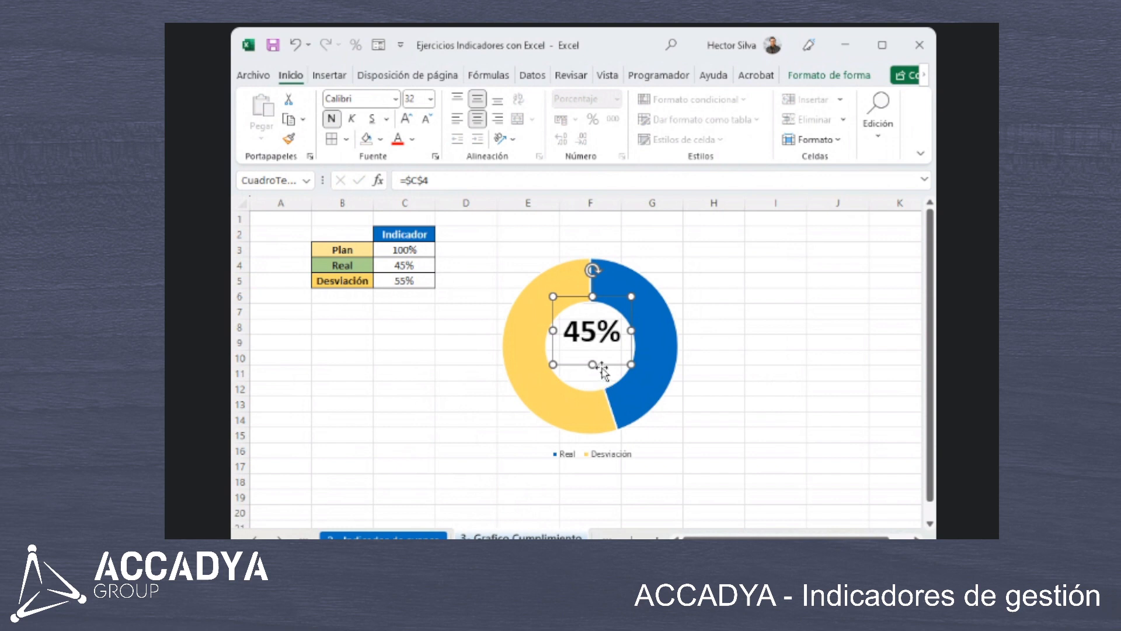
{"action": "left_click_drag", "start_coordinate": [606, 363], "coordinate": [608, 375]}
{"action": "left_click", "coordinate": [733, 324]}
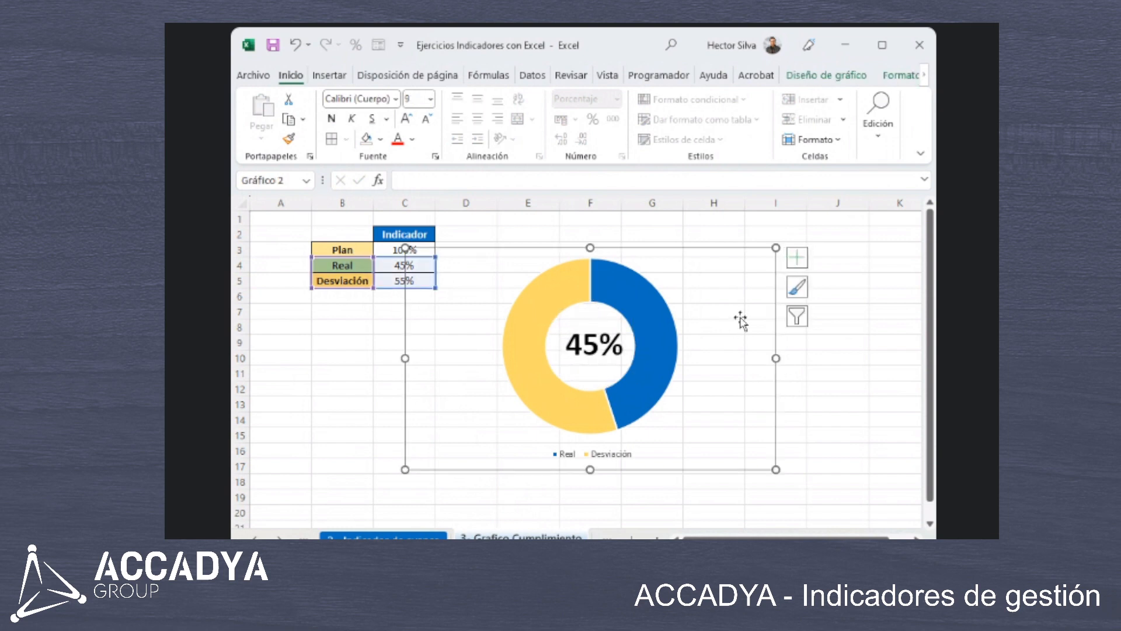
{"action": "left_click", "coordinate": [833, 377]}
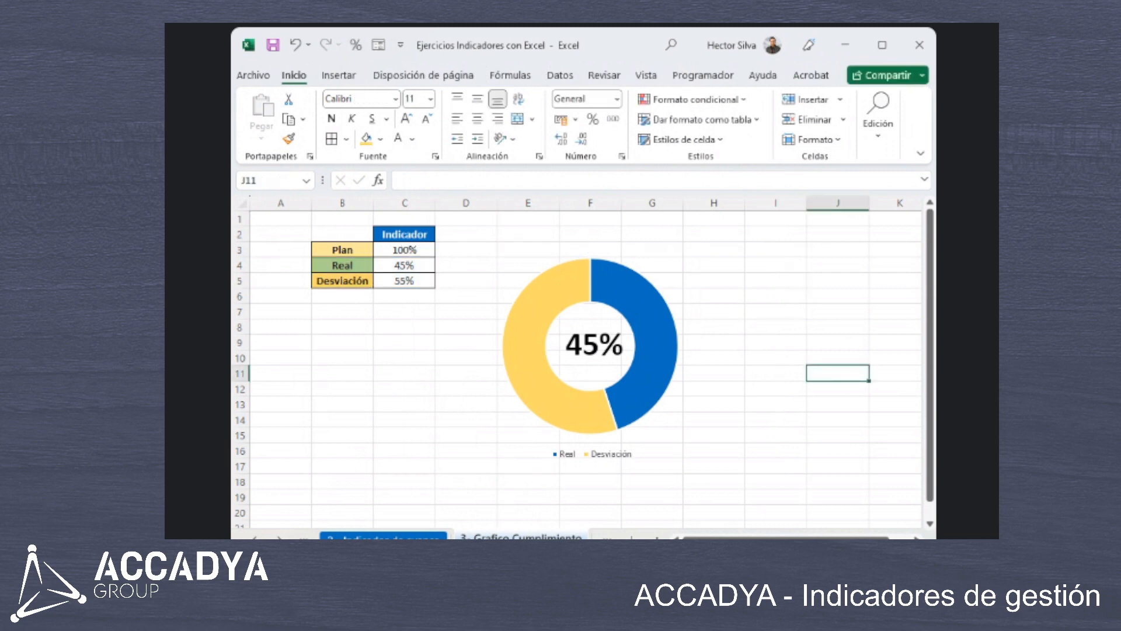
{"action": "left_click", "coordinate": [720, 403]}
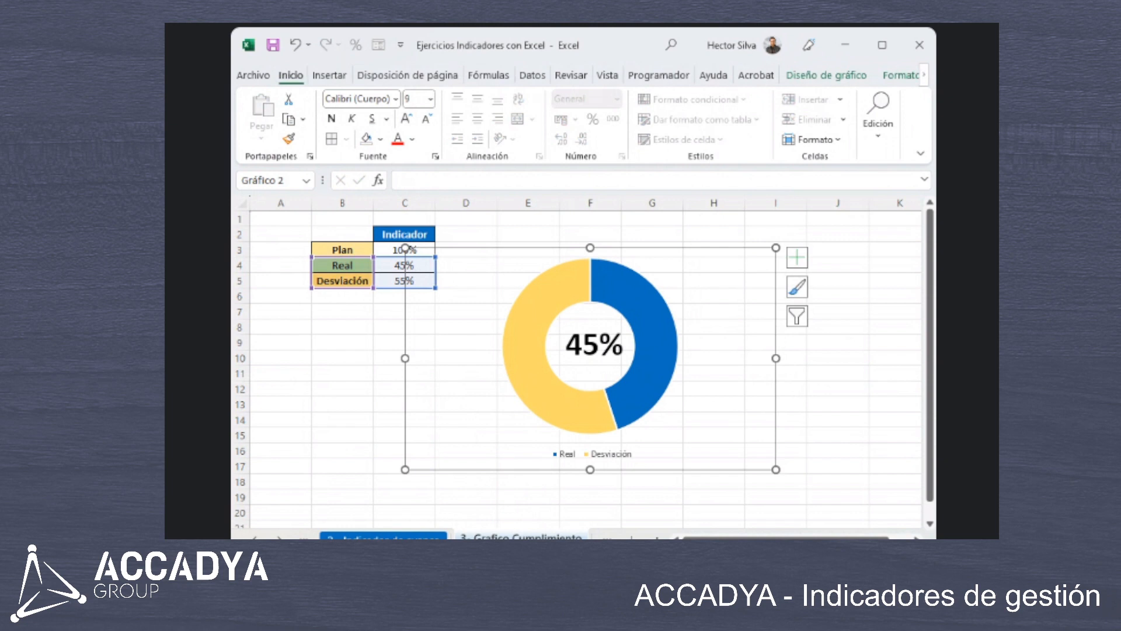
{"action": "key", "text": "alt+Tab"}
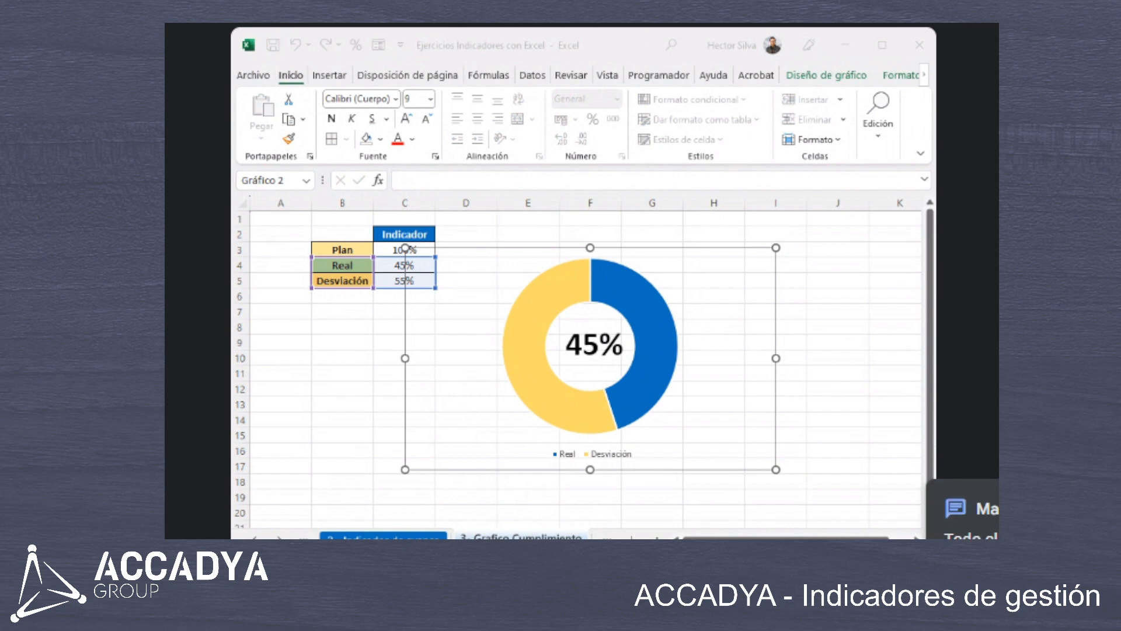
{"action": "key", "text": "alt+Tab"}
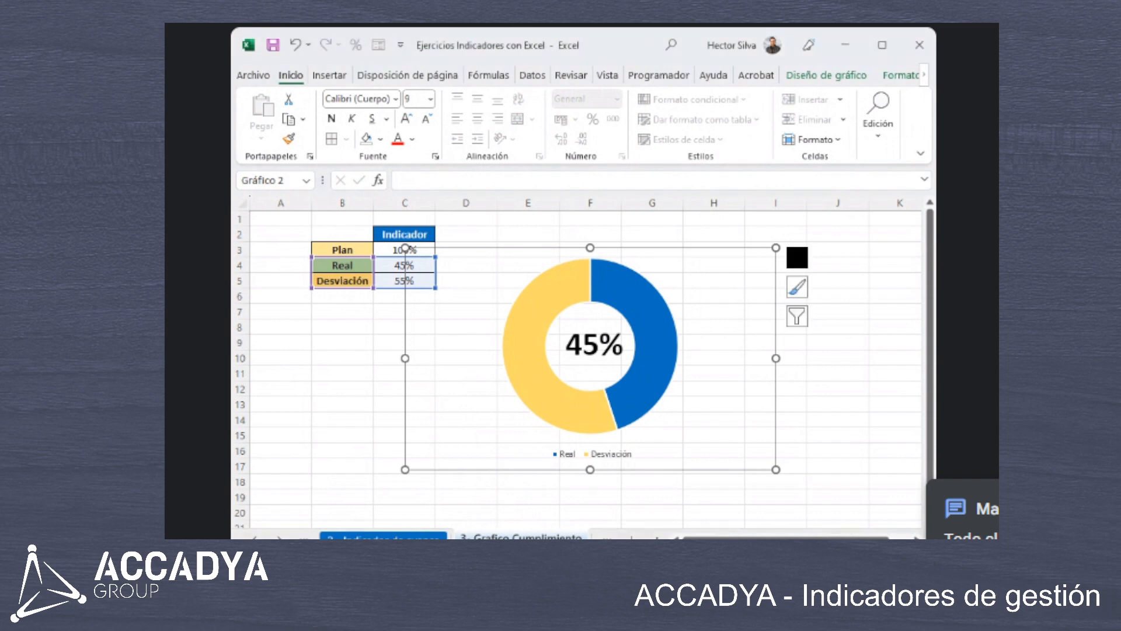
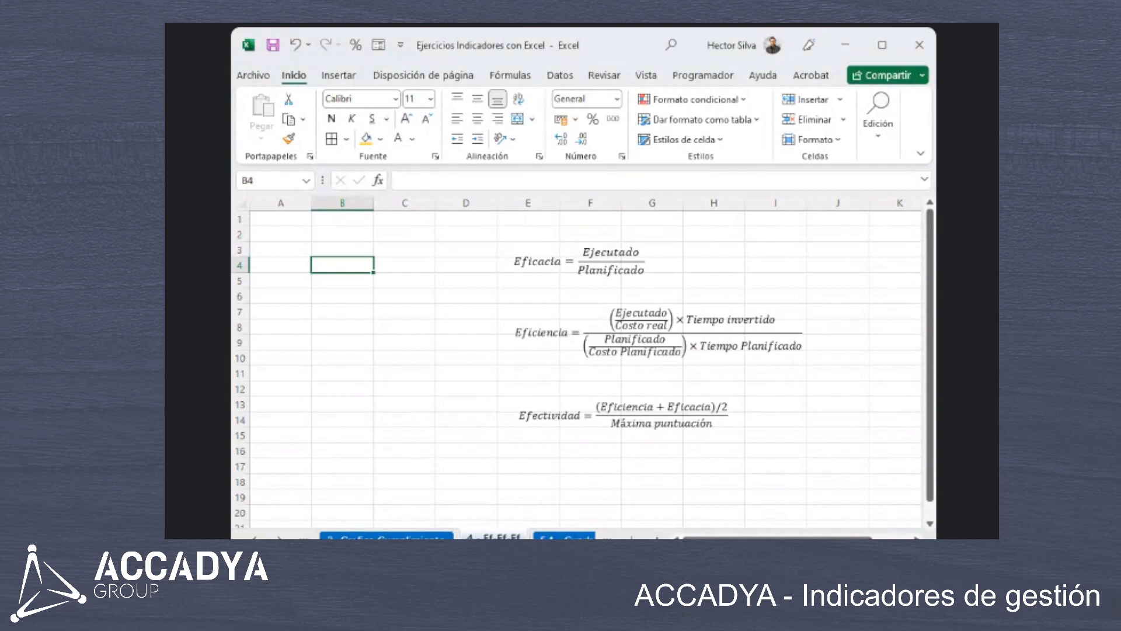
Enter the labels Eficacia, Planificado and Real in cells A3 to A5 beside the indicator formulas.
{"action": "left_click", "coordinate": [291, 250]}
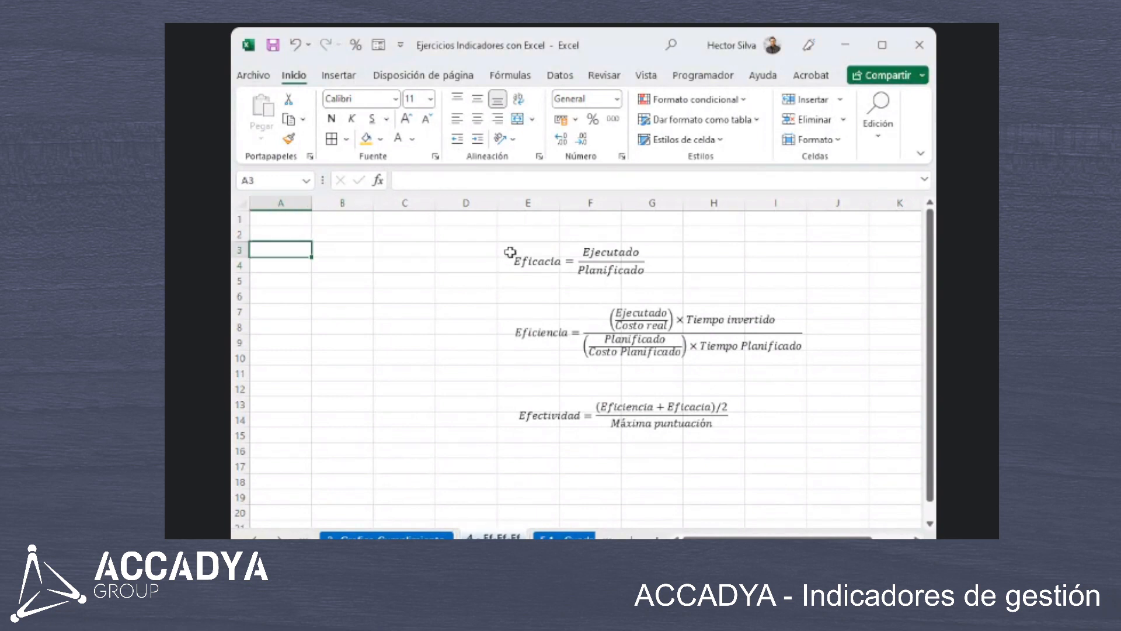
{"action": "type", "text": "Fe"}
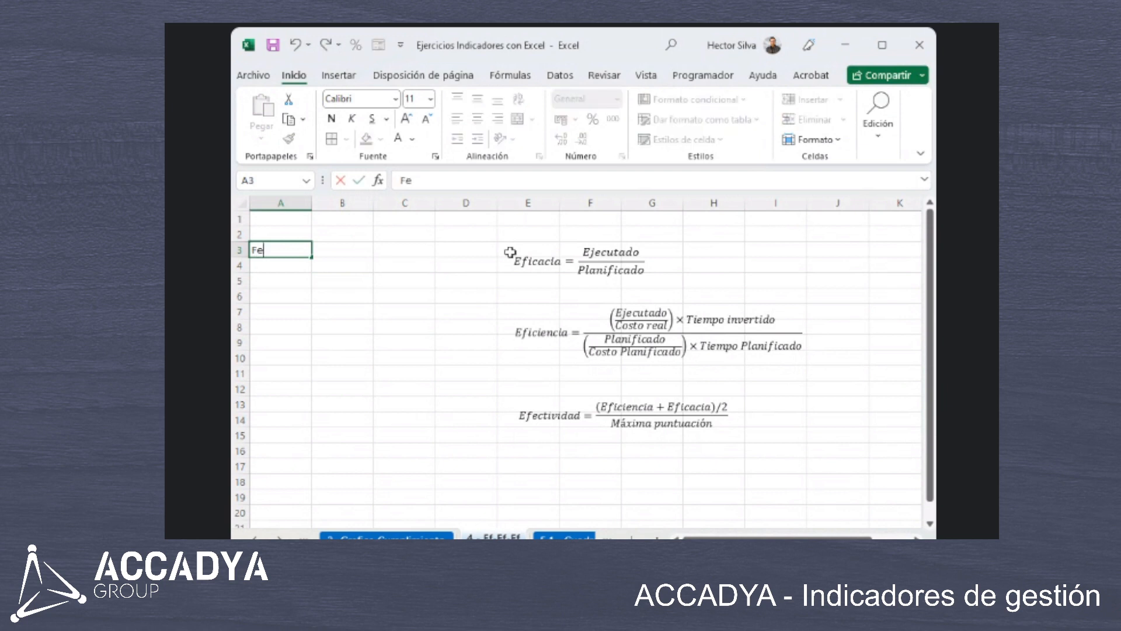
{"action": "type", "text": "icacia"}
{"action": "key", "text": "Return"}
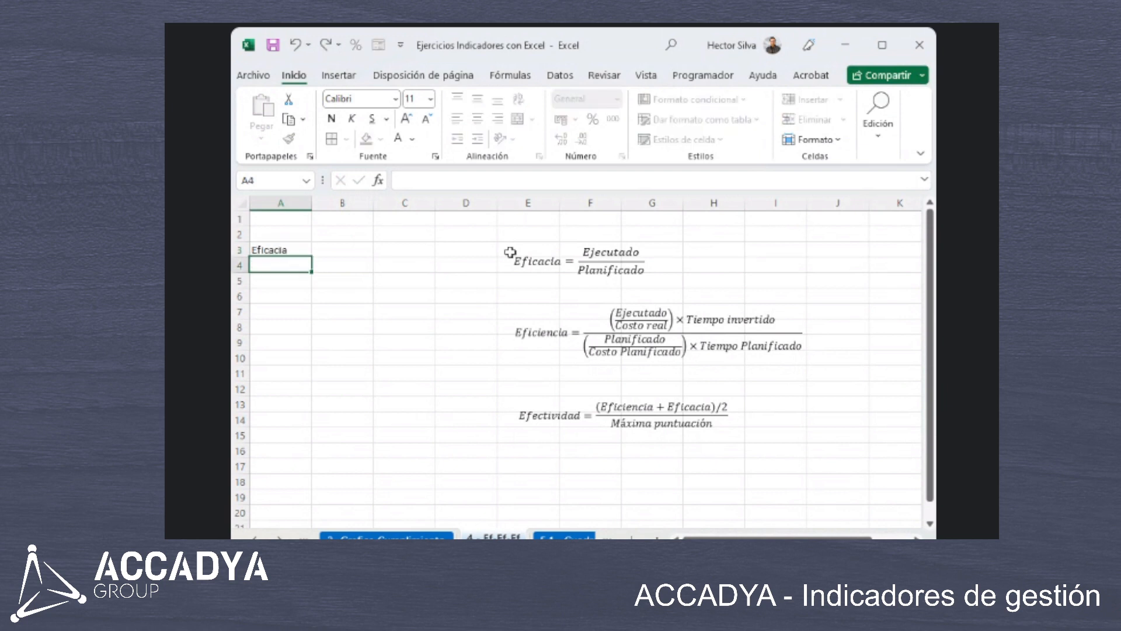
{"action": "type", "text": "Plani"}
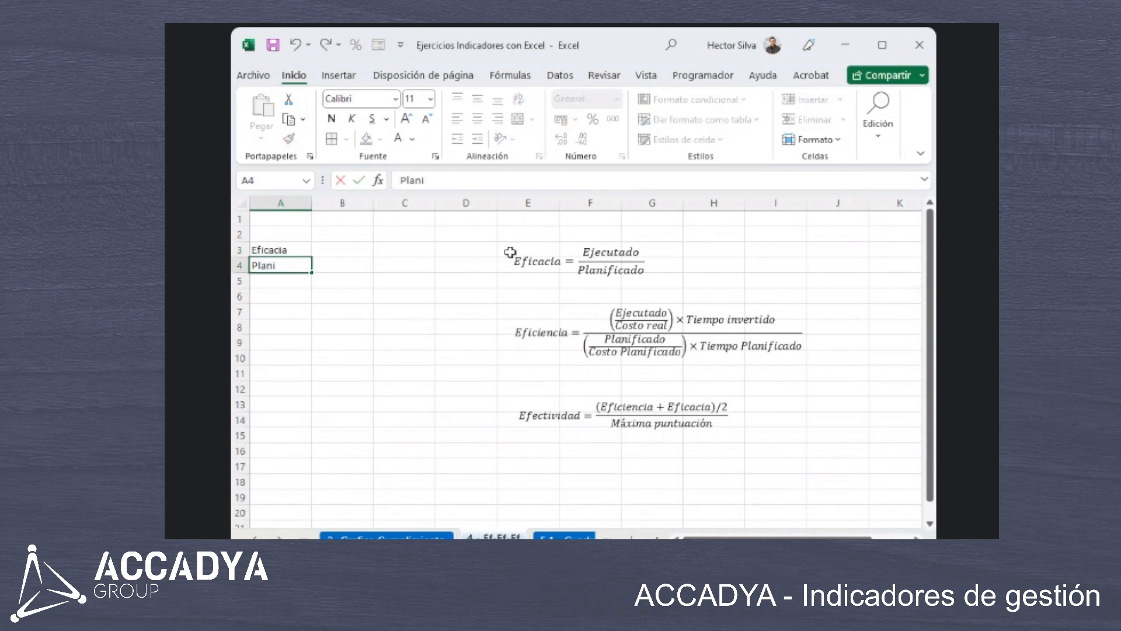
{"action": "type", "text": "ficado"}
{"action": "key", "text": "Return"}
{"action": "type", "text": "Real"}
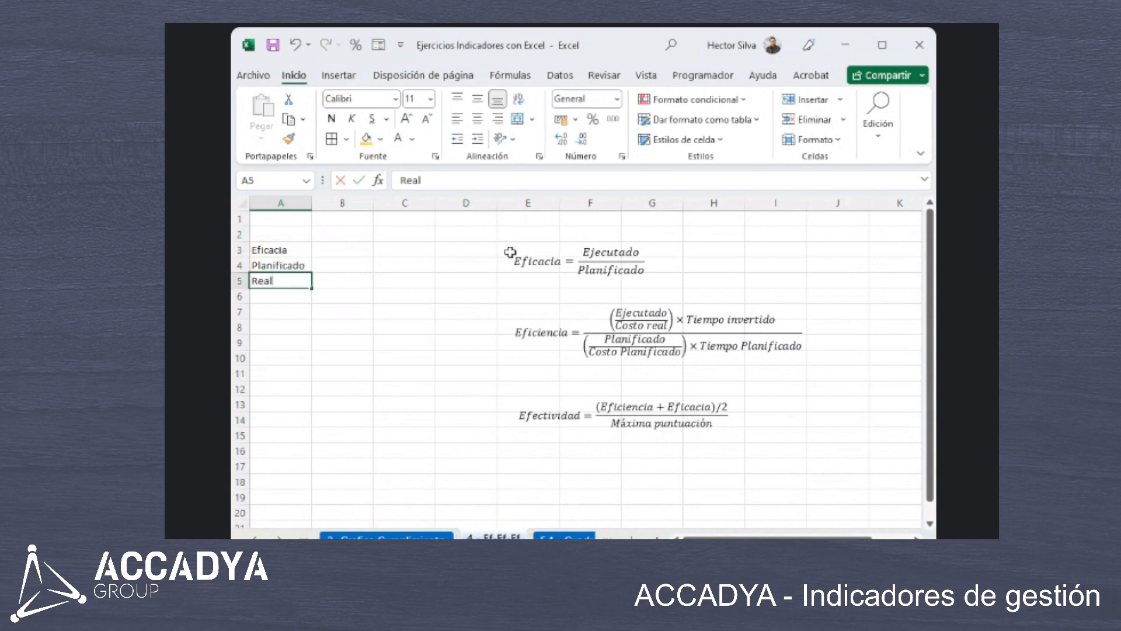
{"action": "left_click", "coordinate": [454, 282]}
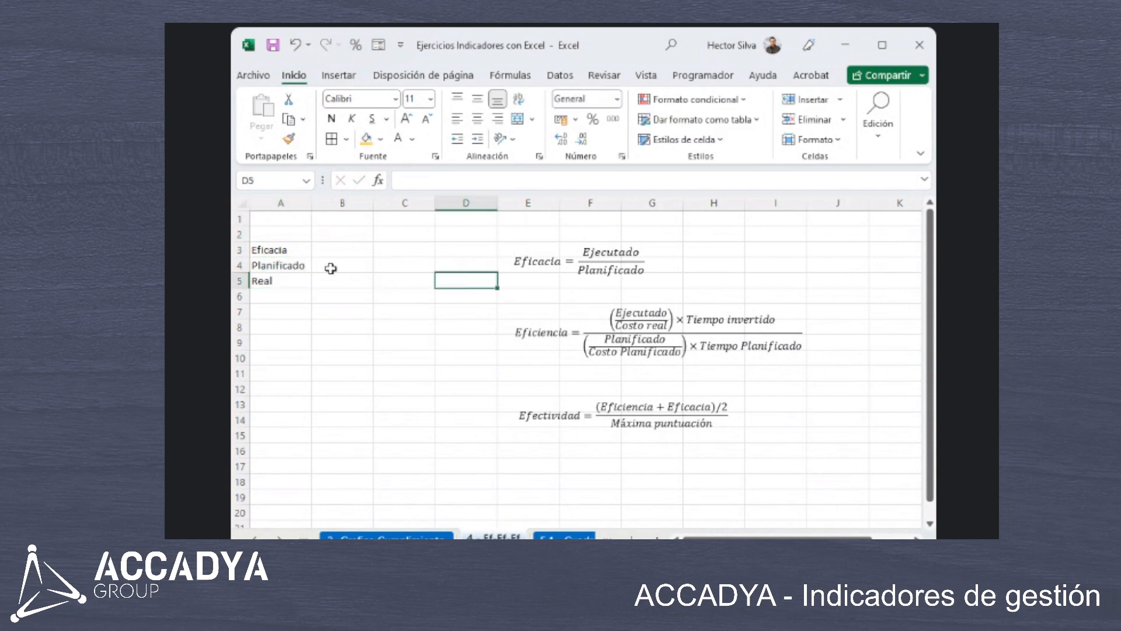
Enter the heading Eficiencia in A7, with the labels Costo planificado in A8 and Costo real in A9.
{"action": "left_click", "coordinate": [292, 314]}
{"action": "type", "text": "Eficien"}
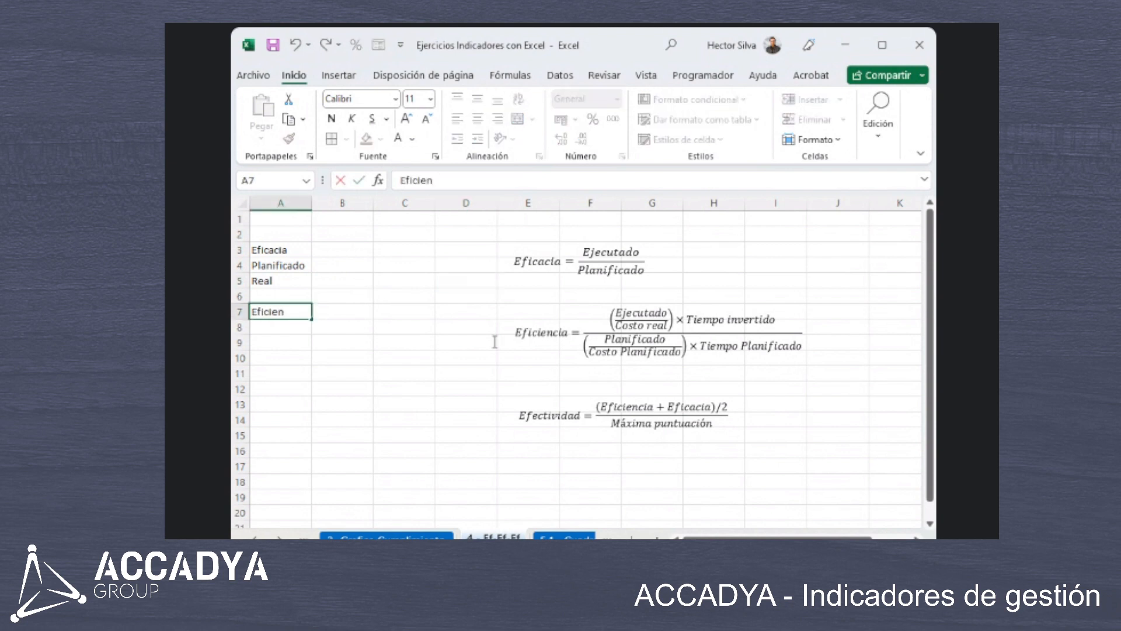
{"action": "type", "text": "cia"}
{"action": "key", "text": "Return"}
{"action": "type", "text": "Co"}
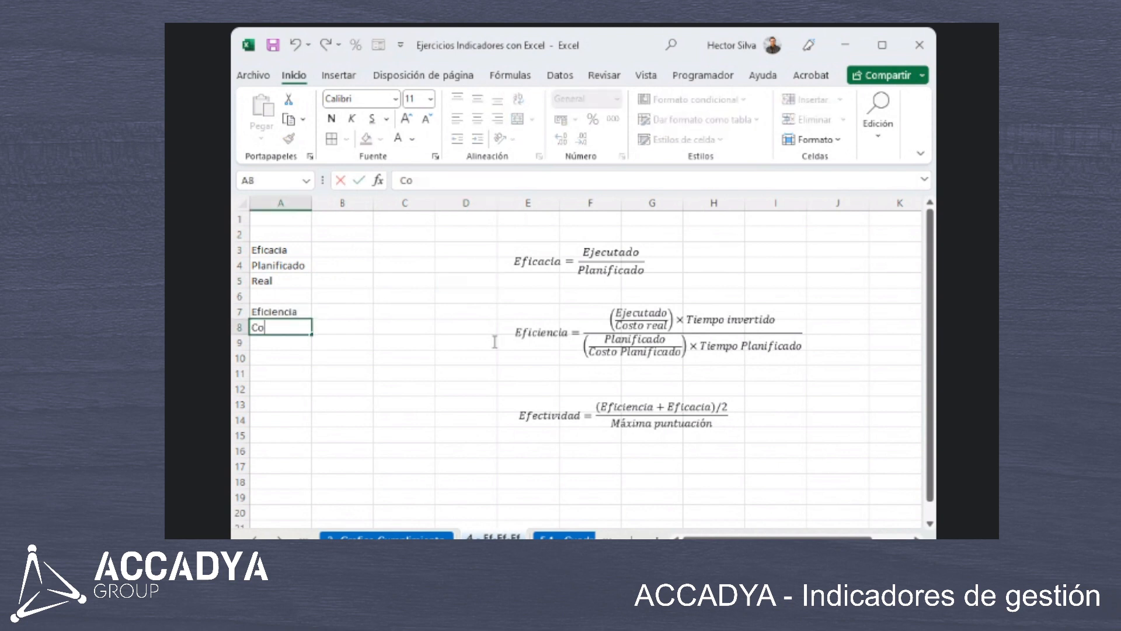
{"action": "type", "text": "sto planificao"}
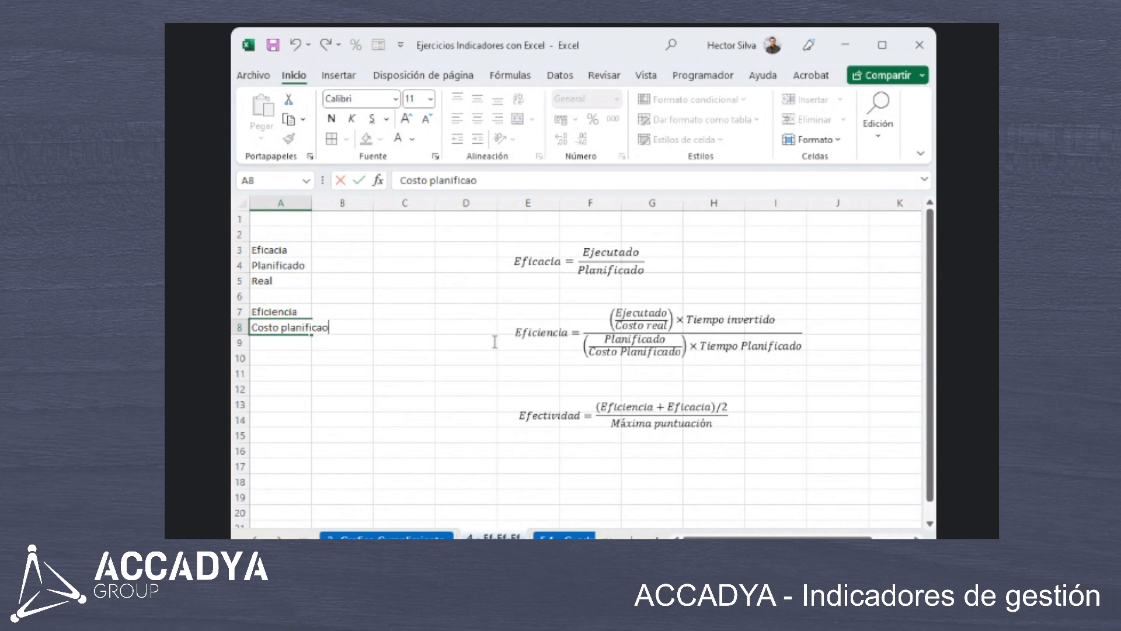
{"action": "key", "text": "Return"}
{"action": "type", "text": "Costo real"}
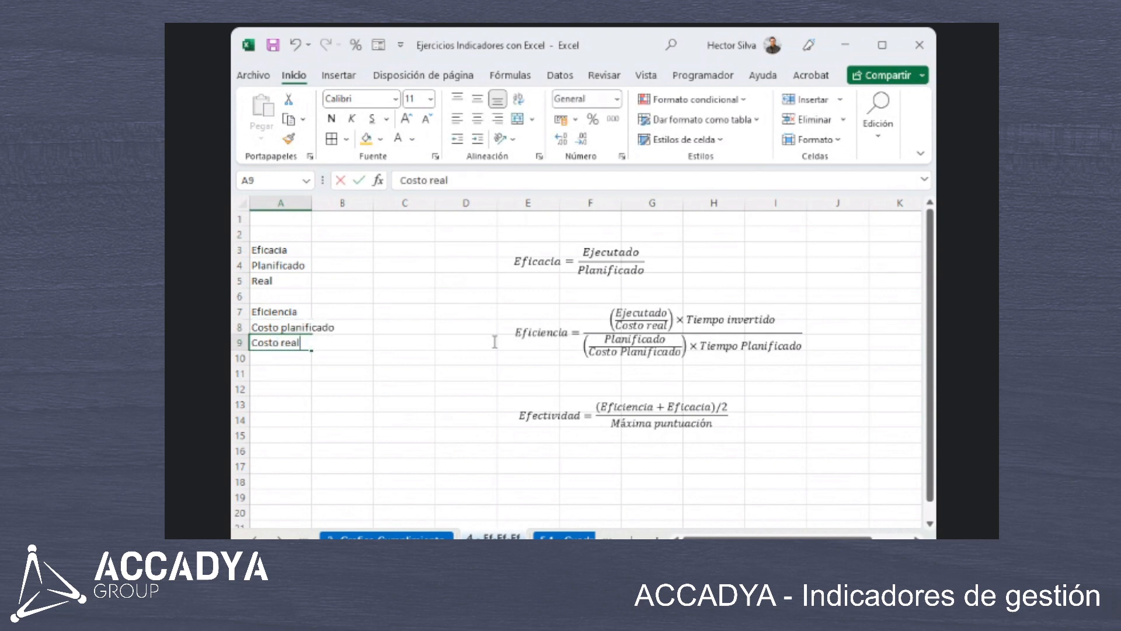
{"action": "key", "text": "Return"}
Enter the remaining Eficiencia labels Tiempo planificado, Tiempo real, Planificado and Real in cells A10 to A13.
{"action": "type", "text": "Tiempo pl"}
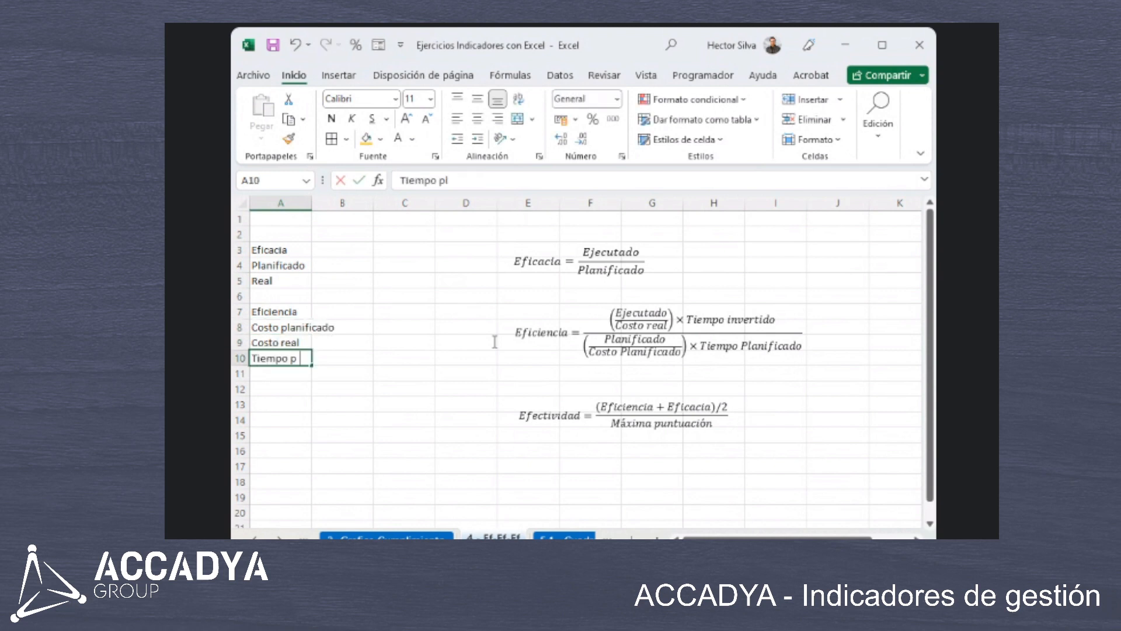
{"action": "type", "text": "anificado"}
{"action": "key", "text": "Return"}
{"action": "type", "text": "Tiem"}
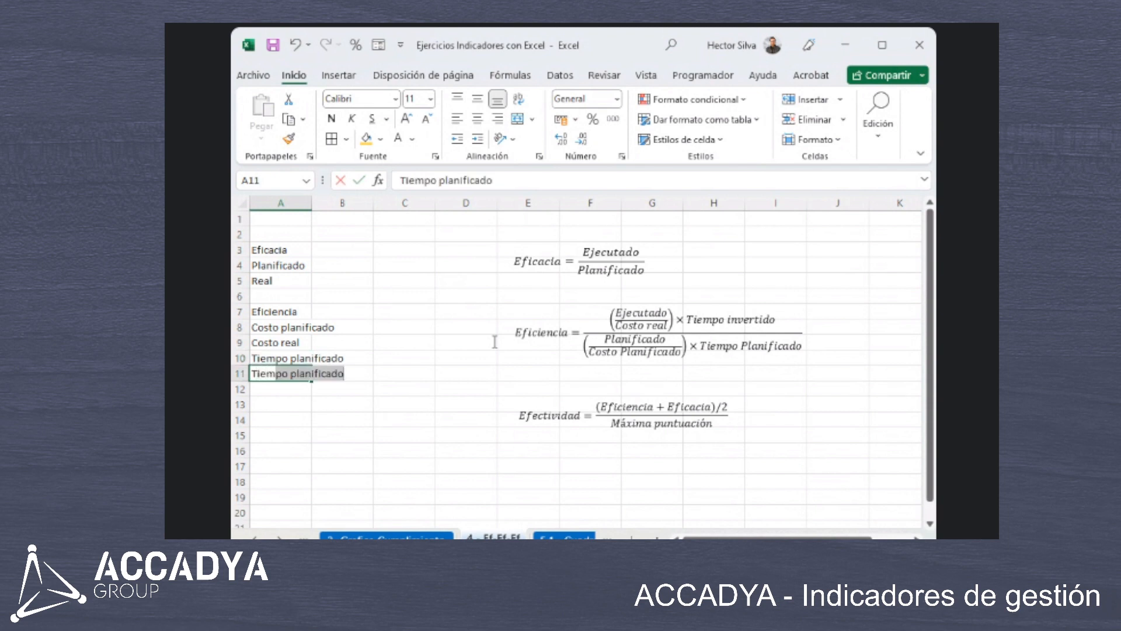
{"action": "type", "text": "po real"}
{"action": "key", "text": "Return"}
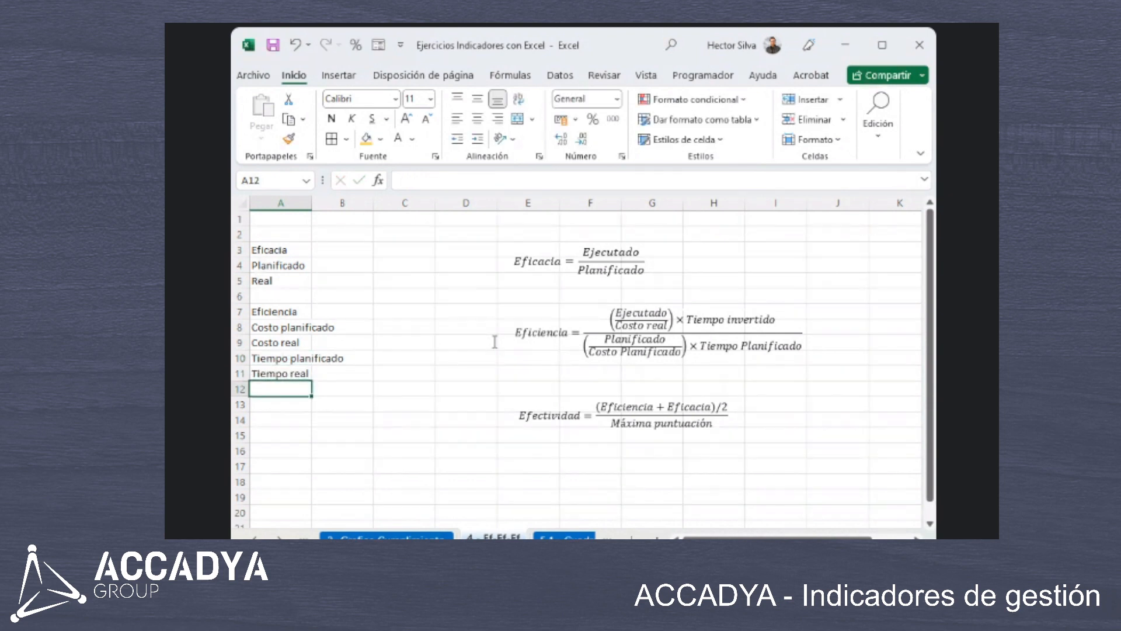
{"action": "type", "text": "Planificado"}
{"action": "key", "text": "Return"}
{"action": "type", "text": "Rea"}
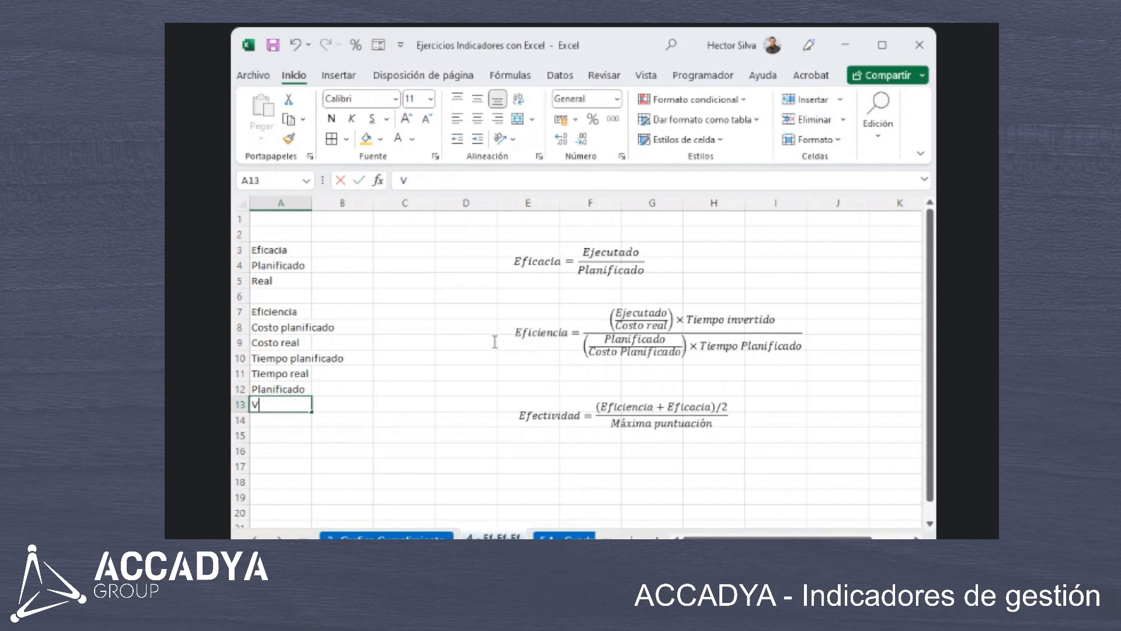
{"action": "type", "text": "l"}
{"action": "key", "text": "Return"}
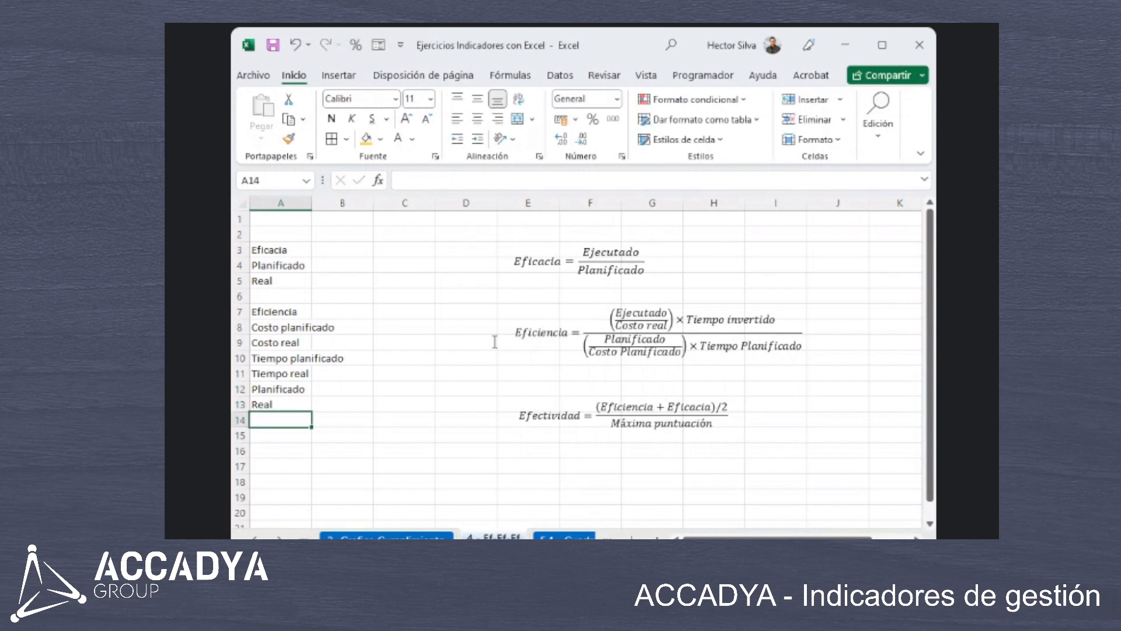
Enter the labels Efectividad, Eficiencia and Eficacia in cells A15 to A17, leaving row 14 empty.
{"action": "key", "text": "Return"}
{"action": "type", "text": "Efectiv"}
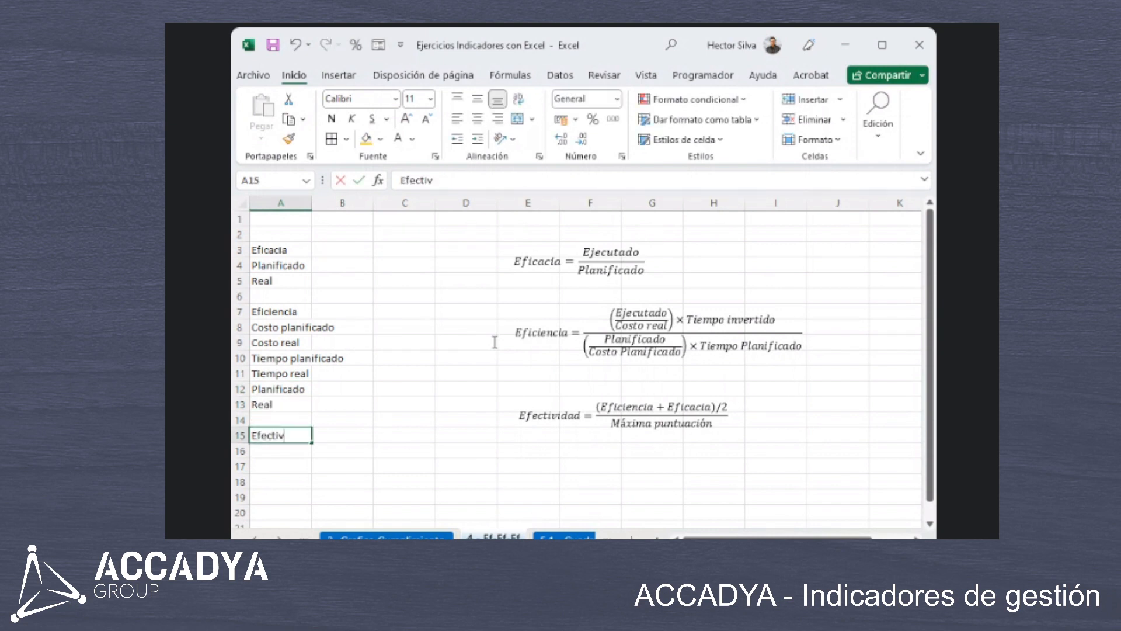
{"action": "type", "text": "idad"}
{"action": "key", "text": "Return"}
{"action": "type", "text": "Eficien"}
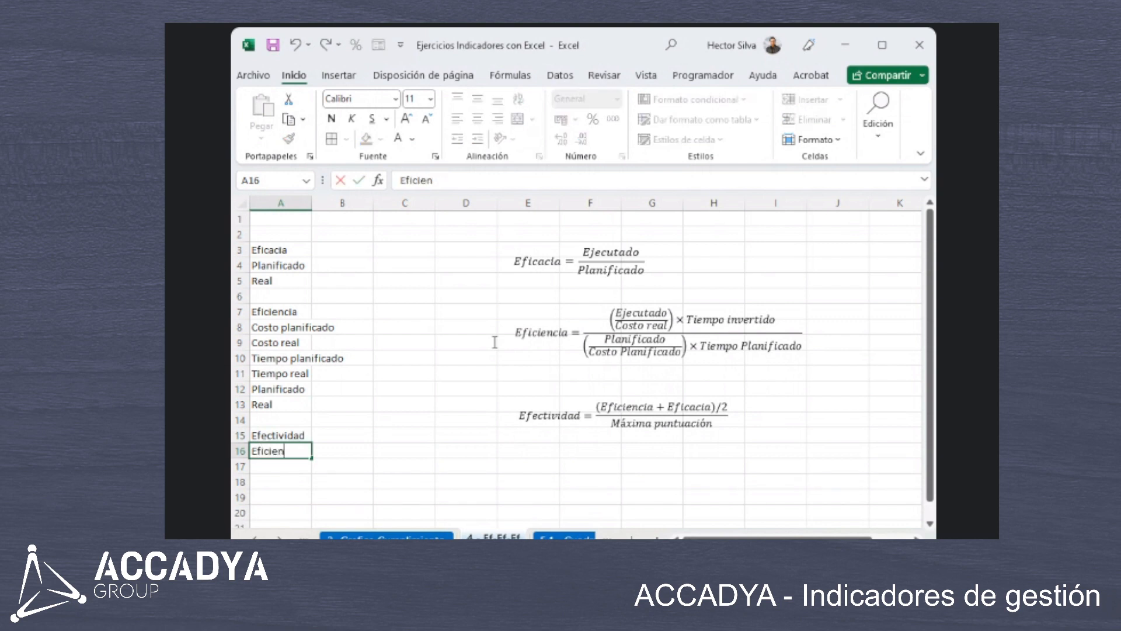
{"action": "type", "text": "cia"}
{"action": "key", "text": "Return"}
{"action": "type", "text": "Eficacia"}
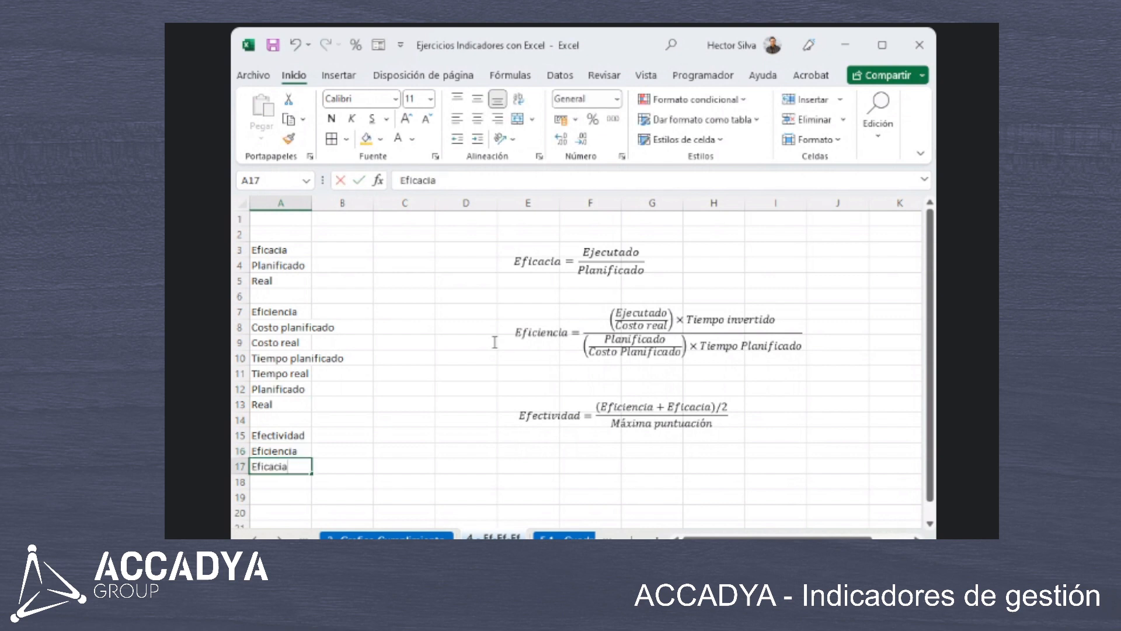
{"action": "key", "text": "Return"}
Swap the two labels below Efectividad, putting Eficacia in A16 and Eficiencia in A17.
{"action": "key", "text": "Up"}
{"action": "key", "text": "Up"}
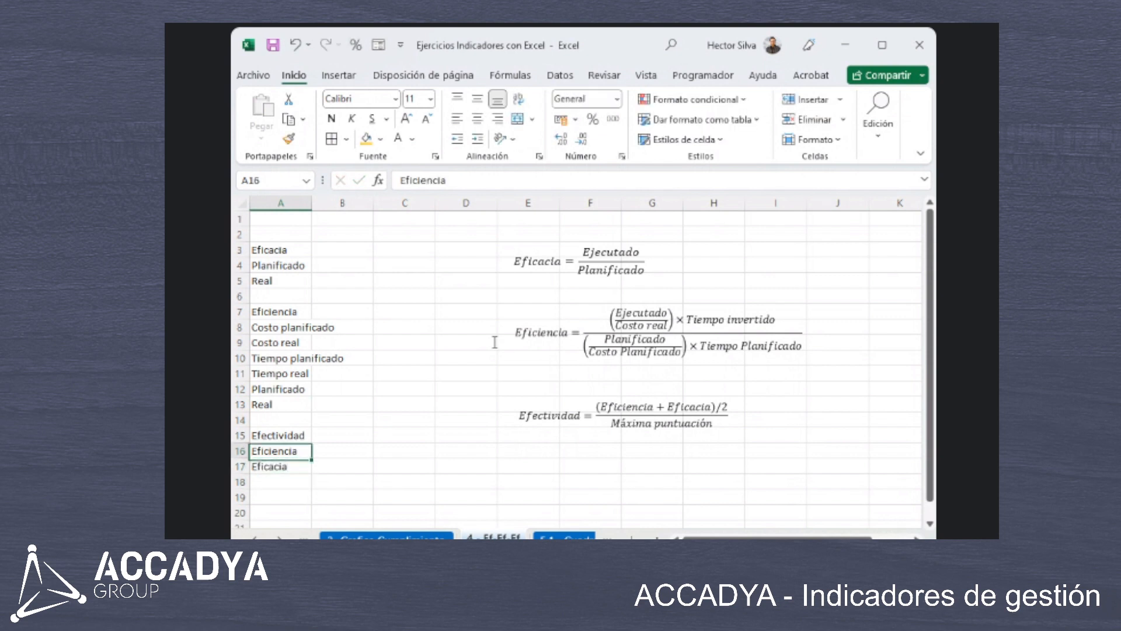
{"action": "type", "text": "Eficacia"}
{"action": "key", "text": "Return"}
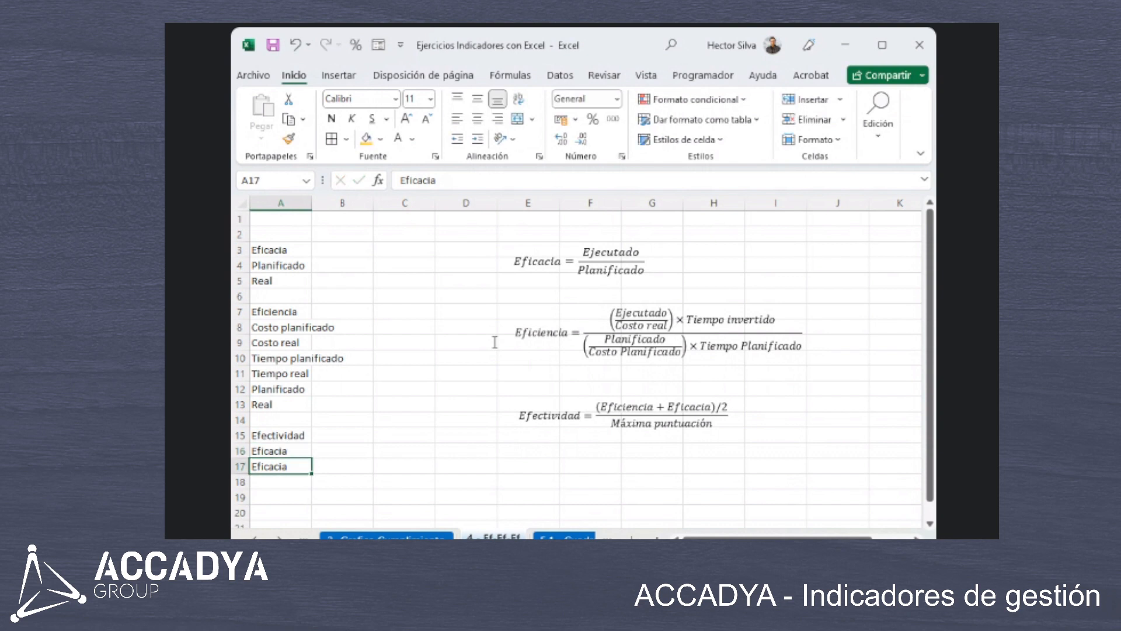
{"action": "type", "text": "Eficien"}
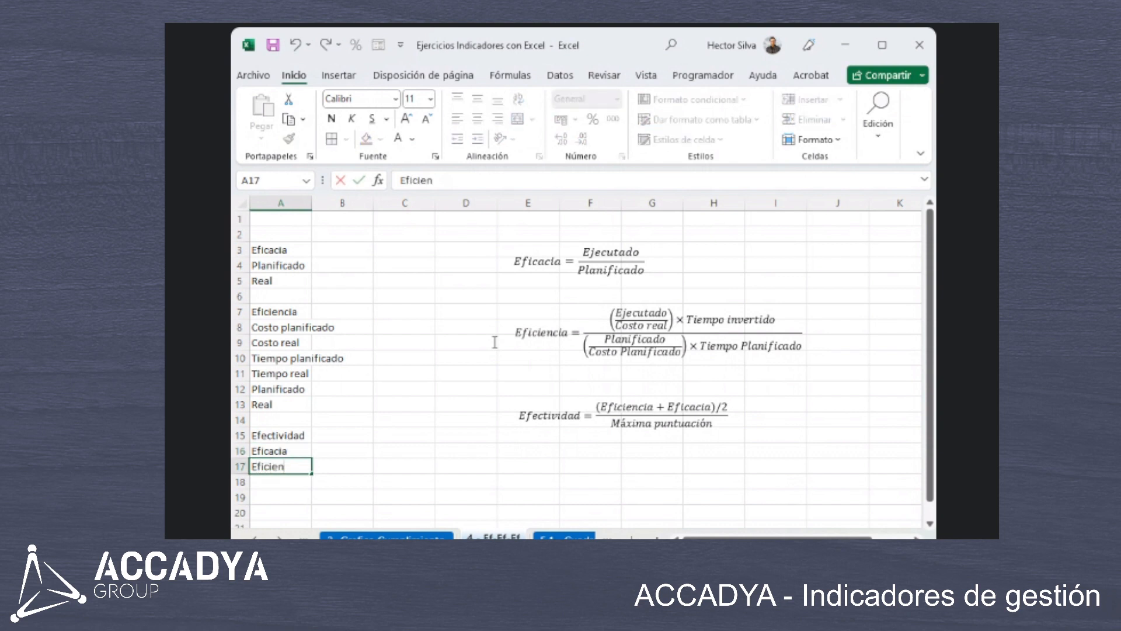
{"action": "type", "text": "cia"}
{"action": "key", "text": "Return"}
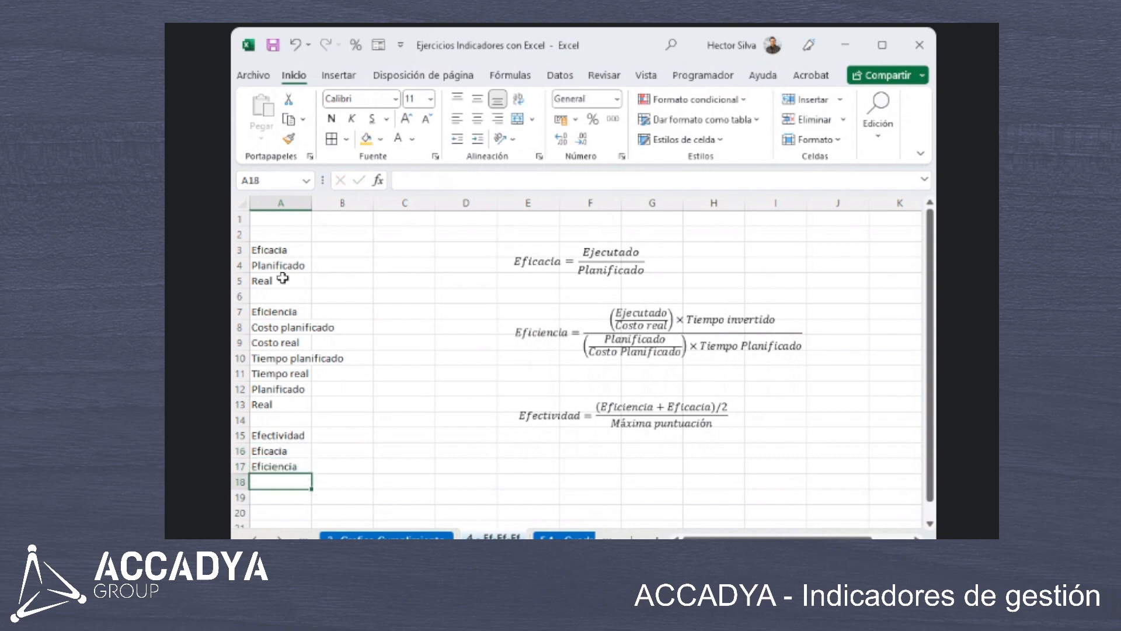
Merge and center the headings Eficacia, Eficiencia and Efectividad across columns A and B.
{"action": "left_click_drag", "start_coordinate": [291, 250], "coordinate": [345, 250]}
{"action": "left_click", "coordinate": [517, 120]}
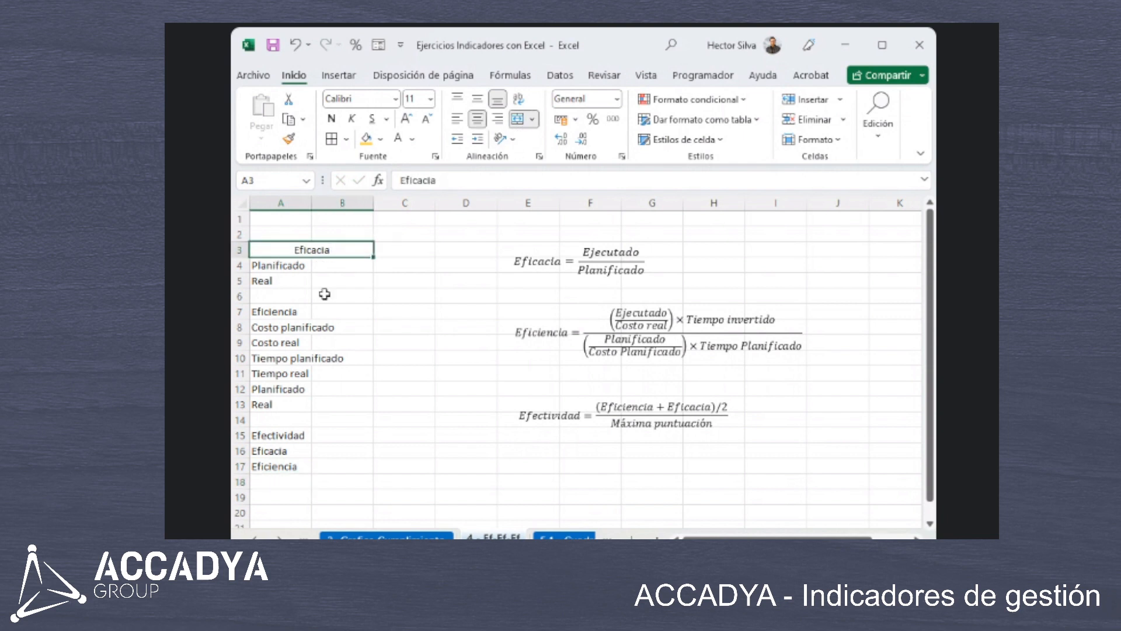
{"action": "left_click_drag", "start_coordinate": [303, 312], "coordinate": [353, 310]}
{"action": "key", "text": "F4"}
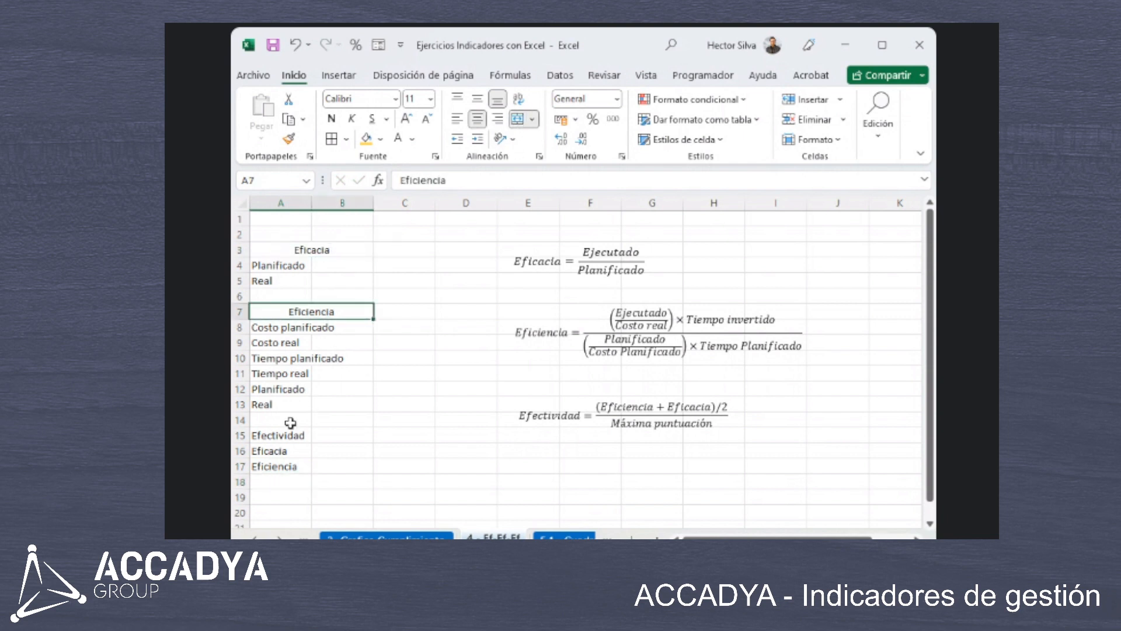
{"action": "left_click_drag", "start_coordinate": [283, 435], "coordinate": [342, 436]}
{"action": "left_click", "coordinate": [517, 121]}
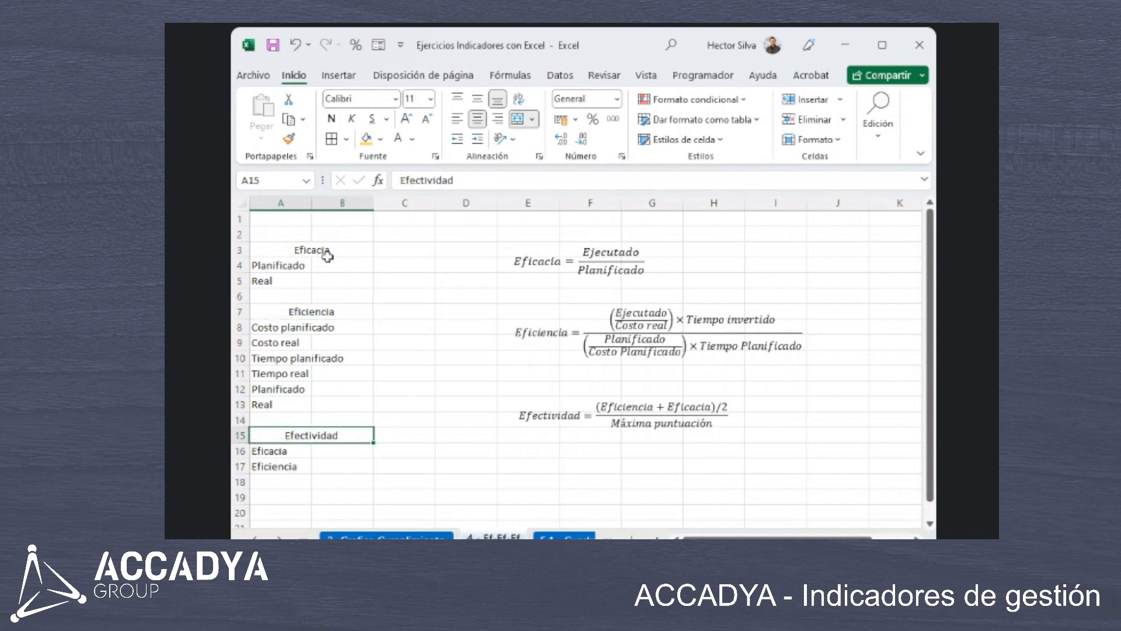
Add all borders to the three tables in A3:B17 and center their contents horizontally and vertically.
{"action": "left_click_drag", "start_coordinate": [325, 250], "coordinate": [324, 466]}
{"action": "left_click", "coordinate": [331, 139]}
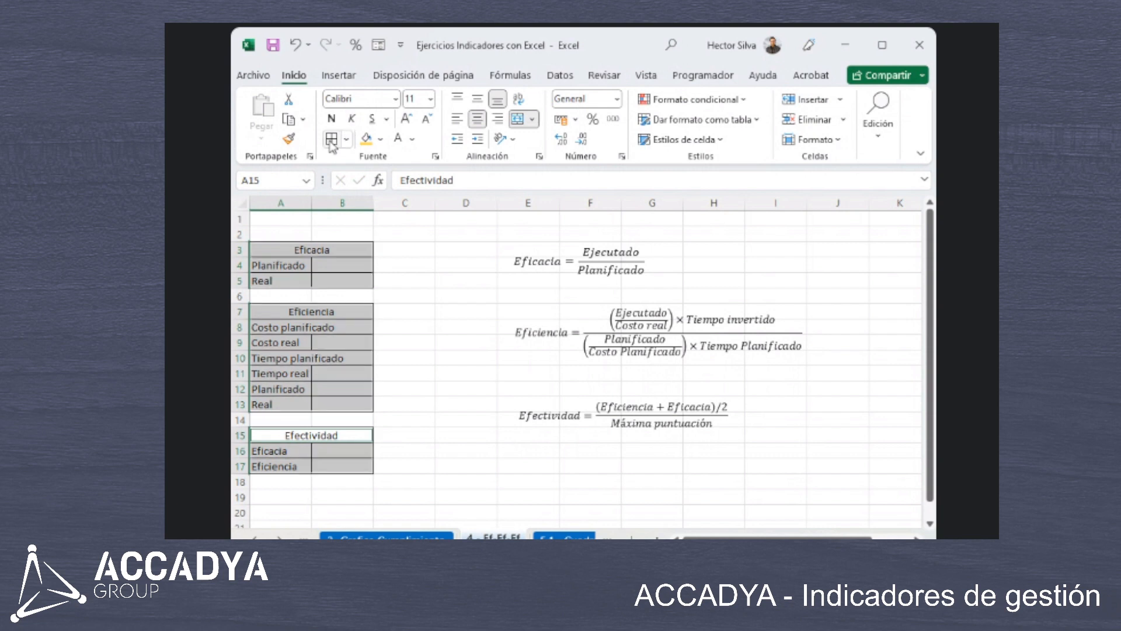
{"action": "left_click", "coordinate": [477, 119]}
{"action": "left_click", "coordinate": [477, 118]}
{"action": "left_click", "coordinate": [477, 98]}
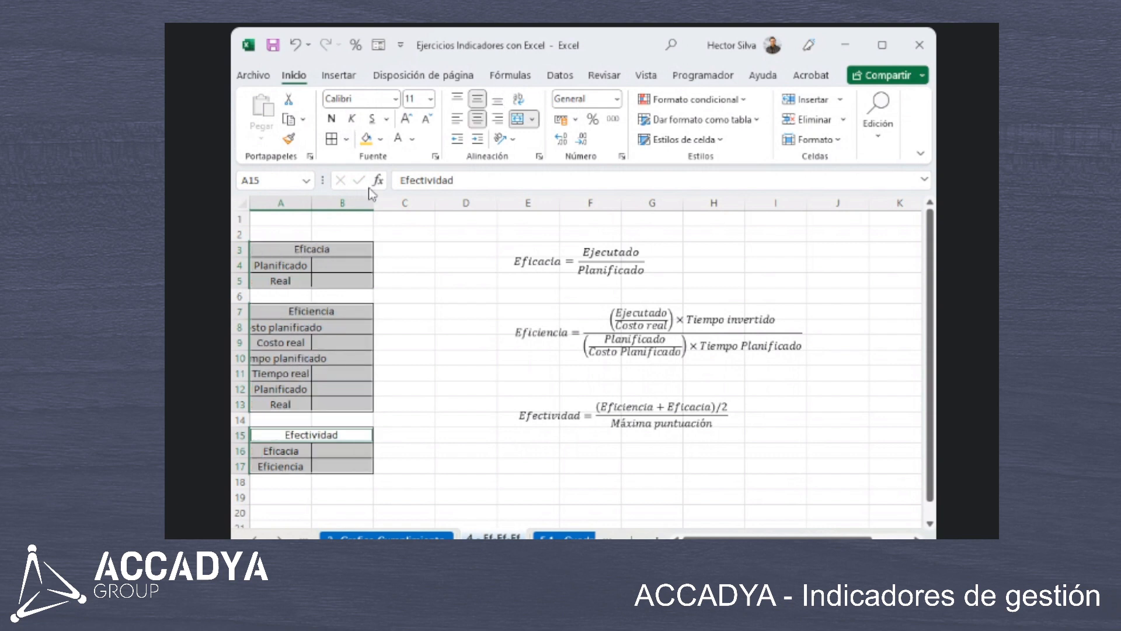
Format the three table headings with the standard blue fill and bold white text.
{"action": "left_click", "coordinate": [316, 250]}
{"action": "left_click", "coordinate": [315, 312], "text": "ctrl"}
{"action": "left_click", "coordinate": [318, 435], "text": "ctrl"}
{"action": "left_click", "coordinate": [380, 139]}
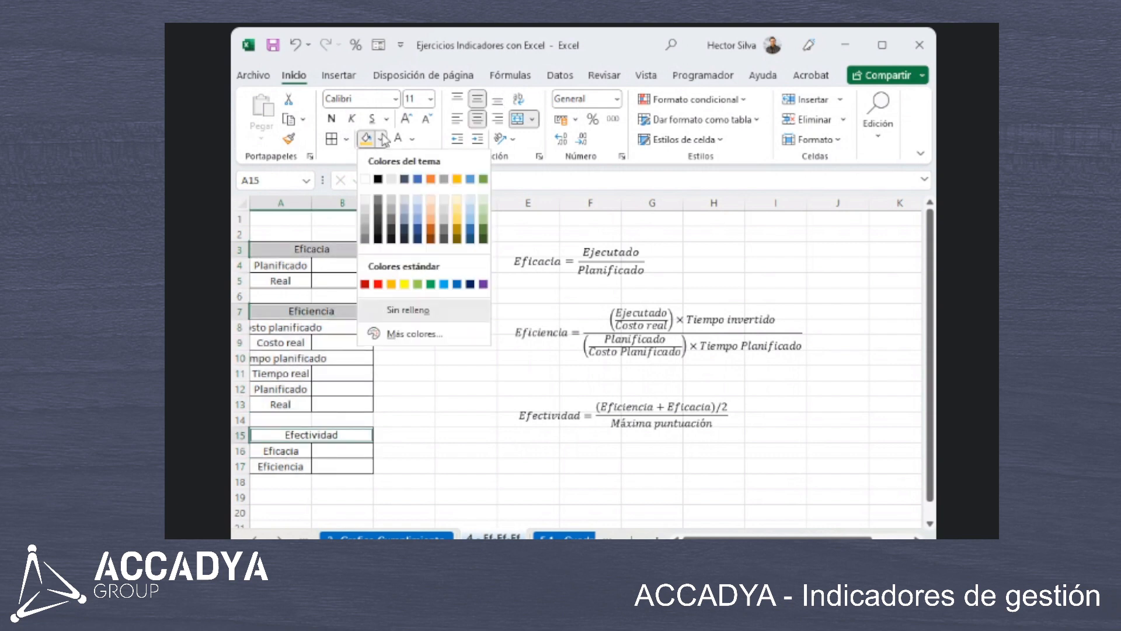
{"action": "left_click", "coordinate": [459, 282]}
{"action": "left_click", "coordinate": [399, 139]}
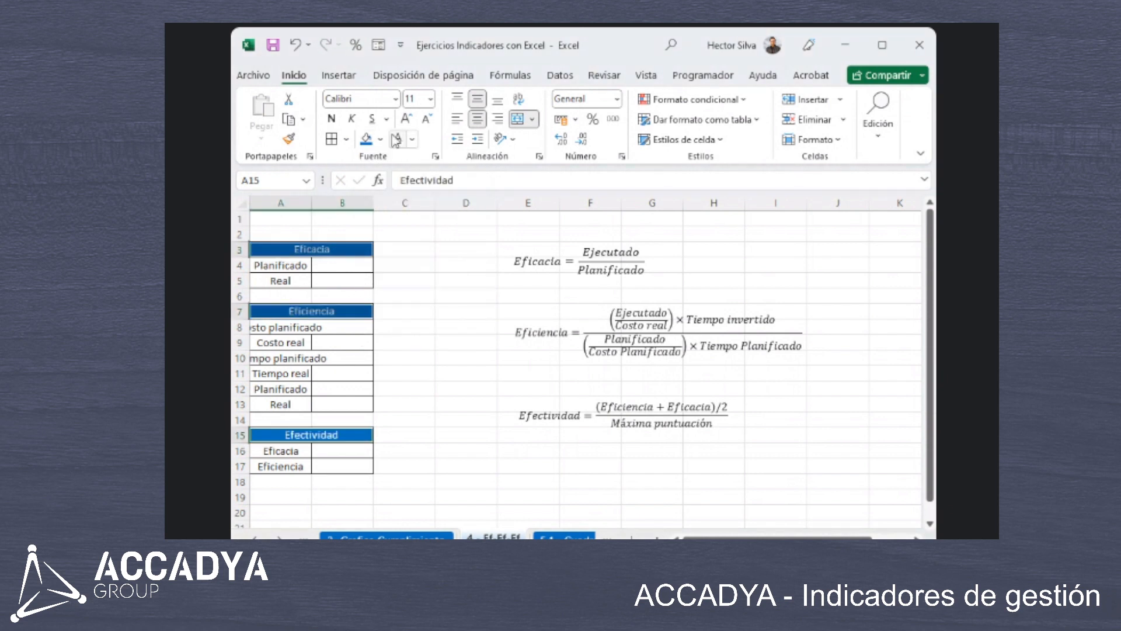
{"action": "left_click", "coordinate": [332, 119]}
Make the row labels of all three tables bold and widen column A until the longest label fits.
{"action": "left_click", "coordinate": [292, 268]}
{"action": "left_click_drag", "start_coordinate": [292, 267], "coordinate": [289, 282]}
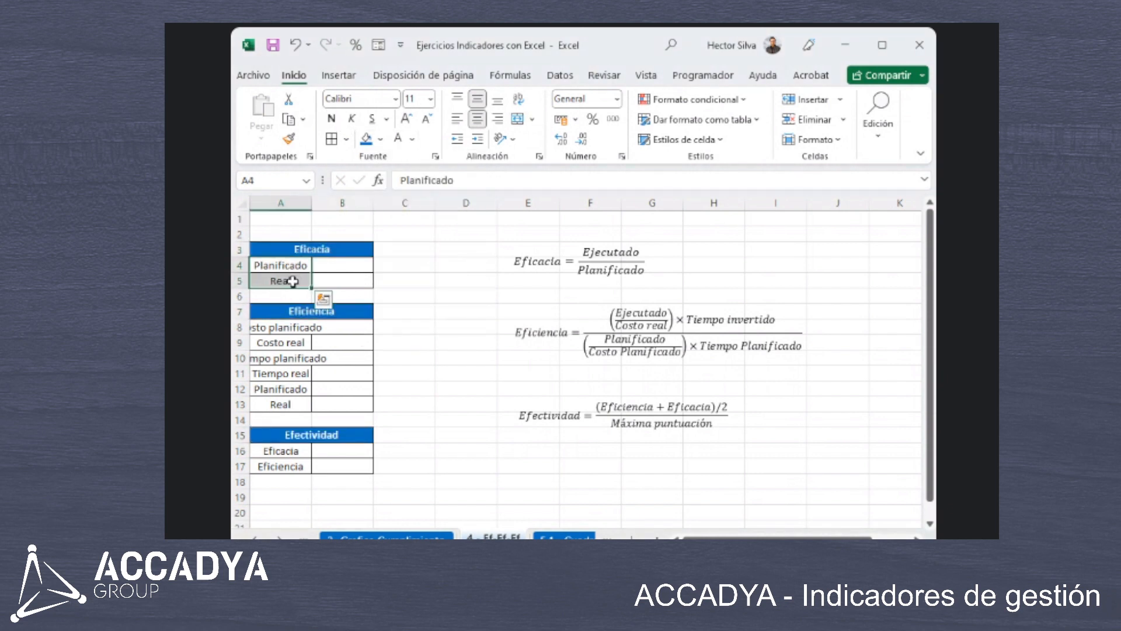
{"action": "key", "text": "ctrl+n"}
{"action": "left_click_drag", "start_coordinate": [280, 327], "coordinate": [289, 401]}
{"action": "key", "text": "ctrl+n"}
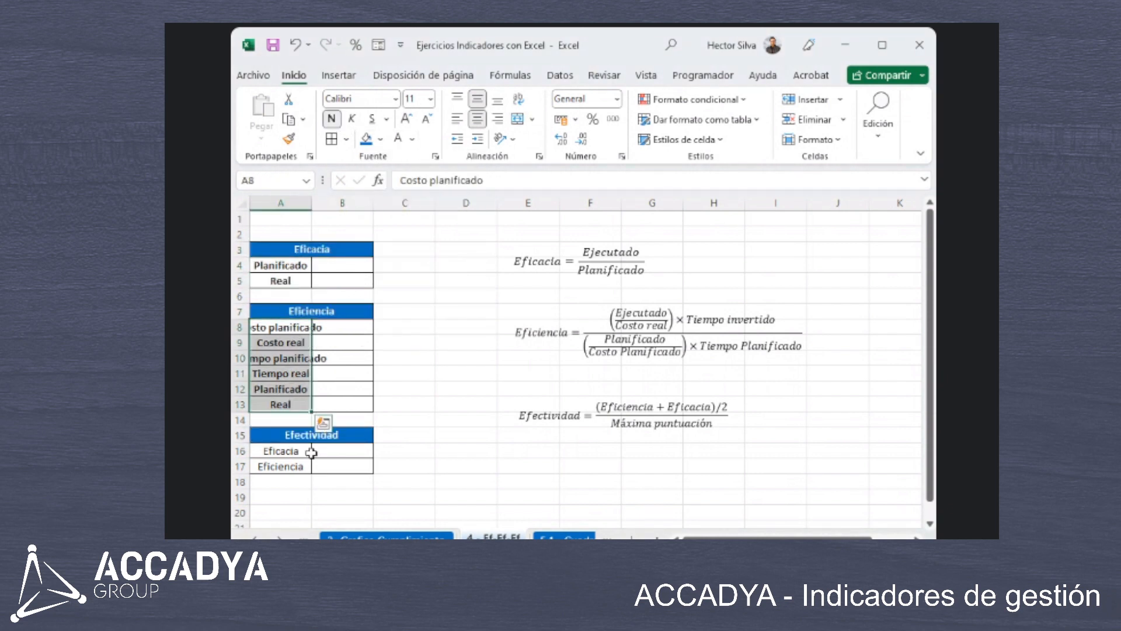
{"action": "left_click_drag", "start_coordinate": [301, 453], "coordinate": [303, 462]}
{"action": "key", "text": "ctrl+n"}
{"action": "left_click", "coordinate": [328, 390]}
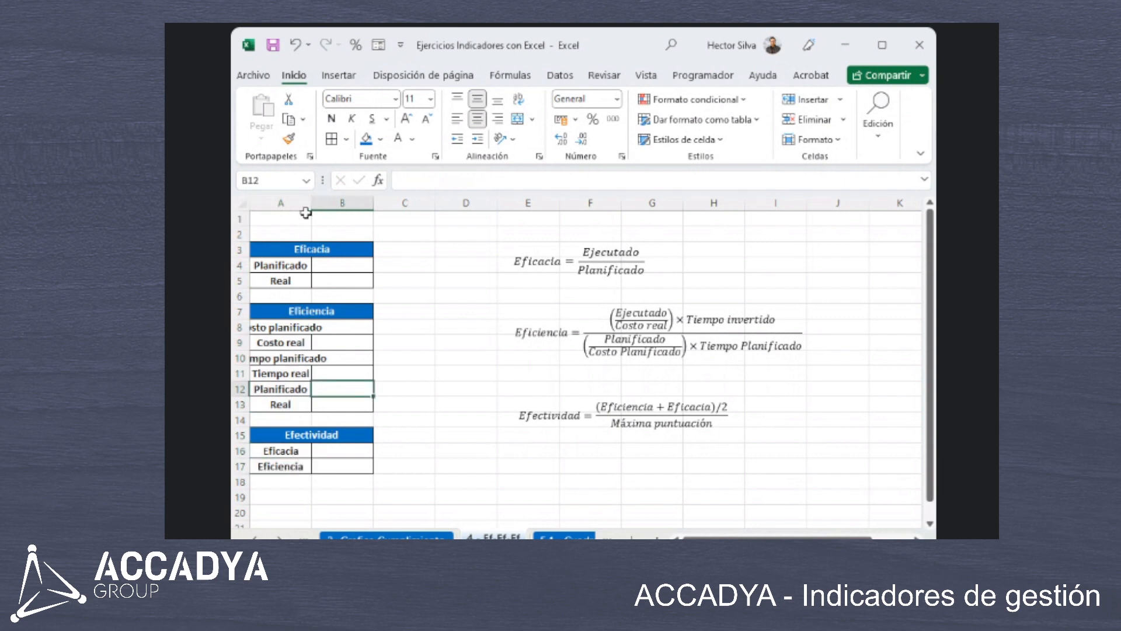
{"action": "left_click_drag", "start_coordinate": [309, 201], "coordinate": [363, 201]}
{"action": "left_click", "coordinate": [435, 260]}
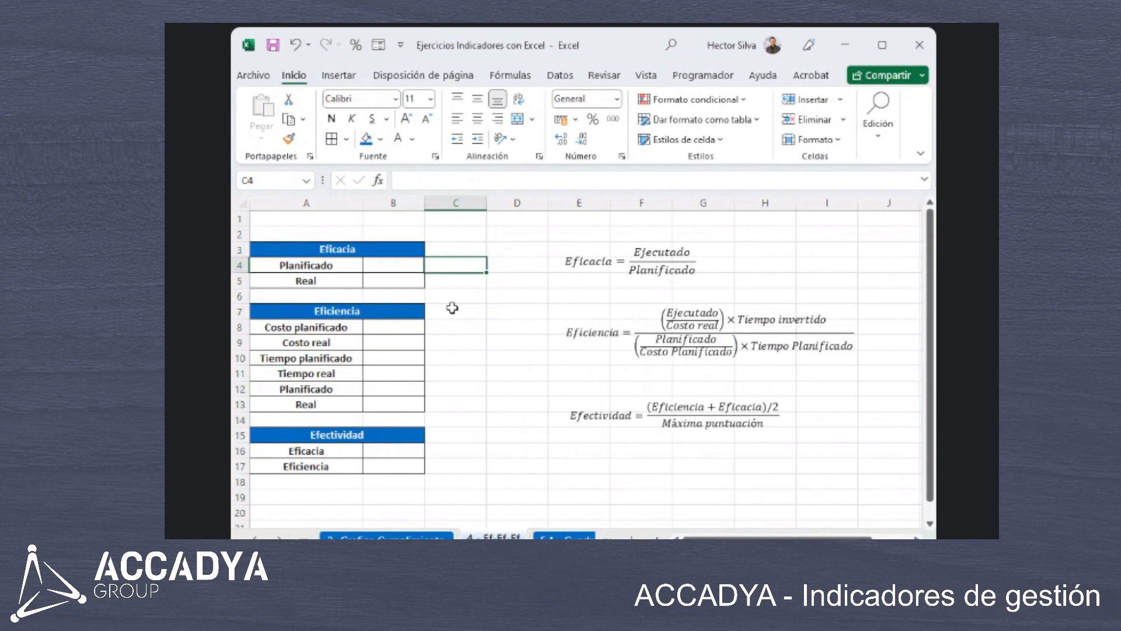
Merge C4:C5 and D4:D5 beside the Eficacia table and add borders to both merged cells.
{"action": "mouse_move", "coordinate": [481, 268]}
{"action": "left_mouse_down"}
{"action": "mouse_move", "coordinate": [506, 279]}
{"action": "mouse_move", "coordinate": [490, 268]}
{"action": "left_mouse_up"}
{"action": "left_click", "coordinate": [518, 120]}
{"action": "left_click", "coordinate": [517, 120]}
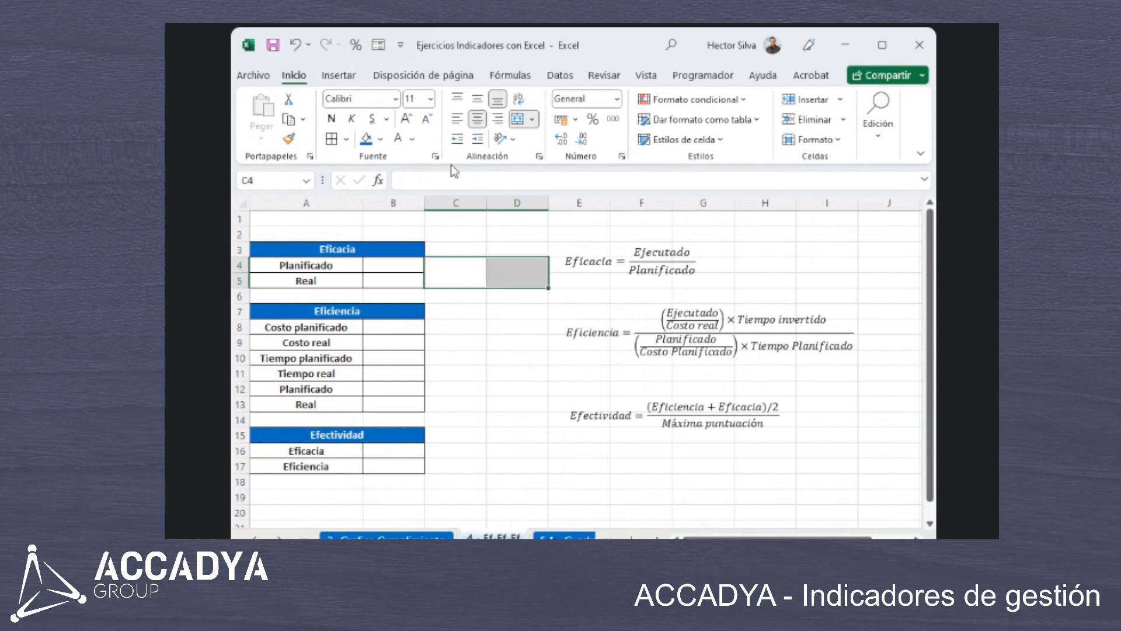
{"action": "left_click", "coordinate": [334, 142]}
Fill the merged cell C4:C5 with light gold and the merged cell D4:D5 with light green.
{"action": "left_click", "coordinate": [501, 273]}
{"action": "left_click", "coordinate": [474, 268]}
{"action": "left_click", "coordinate": [380, 139]}
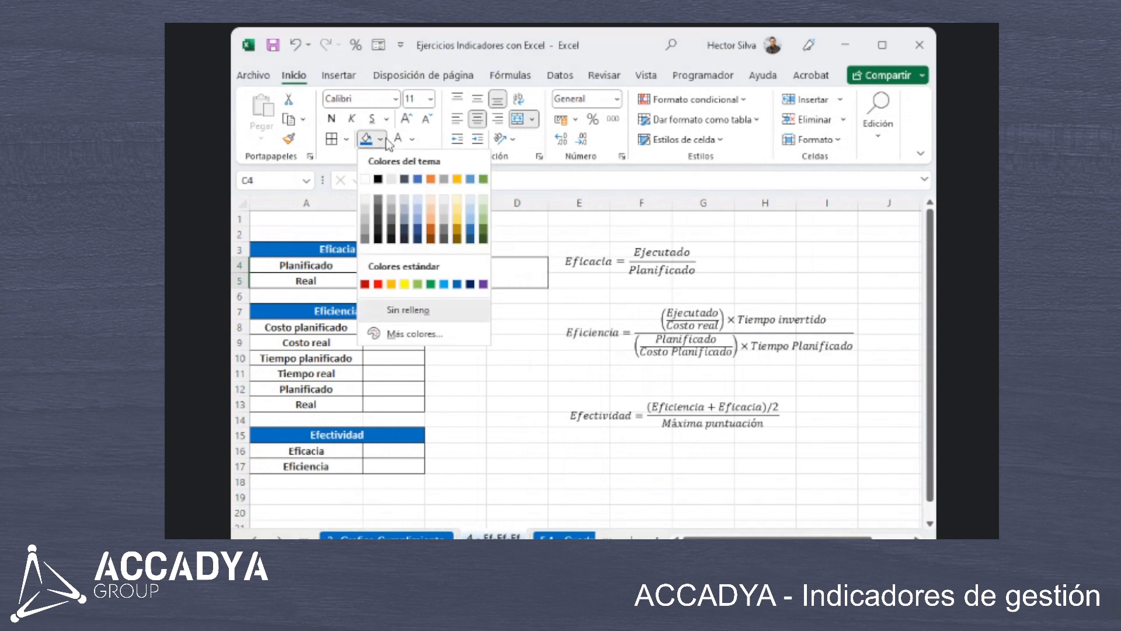
{"action": "left_click", "coordinate": [459, 206]}
{"action": "left_click", "coordinate": [514, 257]}
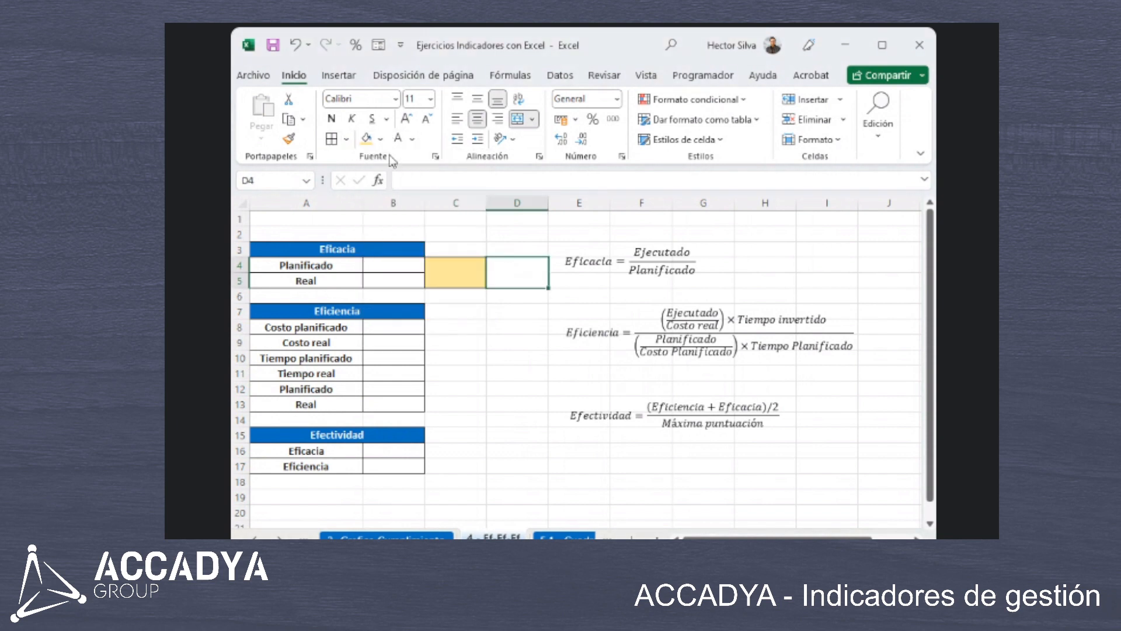
{"action": "left_click", "coordinate": [380, 140]}
{"action": "left_click", "coordinate": [483, 218]}
{"action": "left_click", "coordinate": [499, 305]}
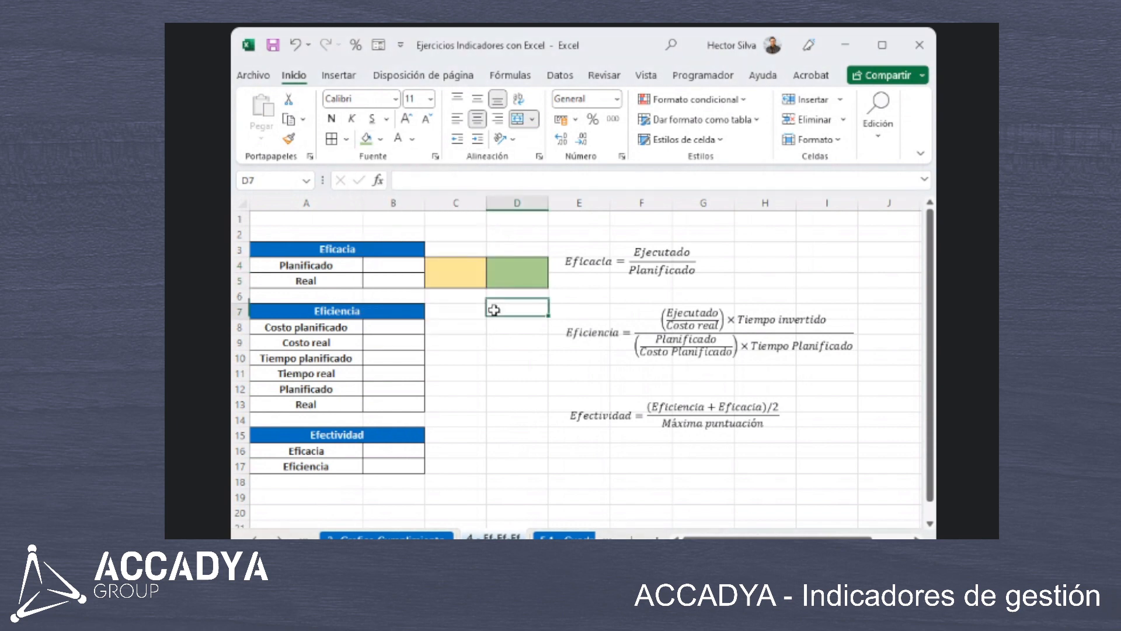
Merge C8:C13 and D8:D13 beside the Eficiencia table, and C16:C17 and D16:D17 beside the Efectividad table.
{"action": "left_click", "coordinate": [464, 283]}
{"action": "left_click_drag", "start_coordinate": [457, 319], "coordinate": [456, 405]}
{"action": "left_click", "coordinate": [514, 120]}
{"action": "left_click_drag", "start_coordinate": [517, 320], "coordinate": [517, 404]}
{"action": "left_click", "coordinate": [514, 119]}
{"action": "left_click_drag", "start_coordinate": [465, 450], "coordinate": [452, 463]}
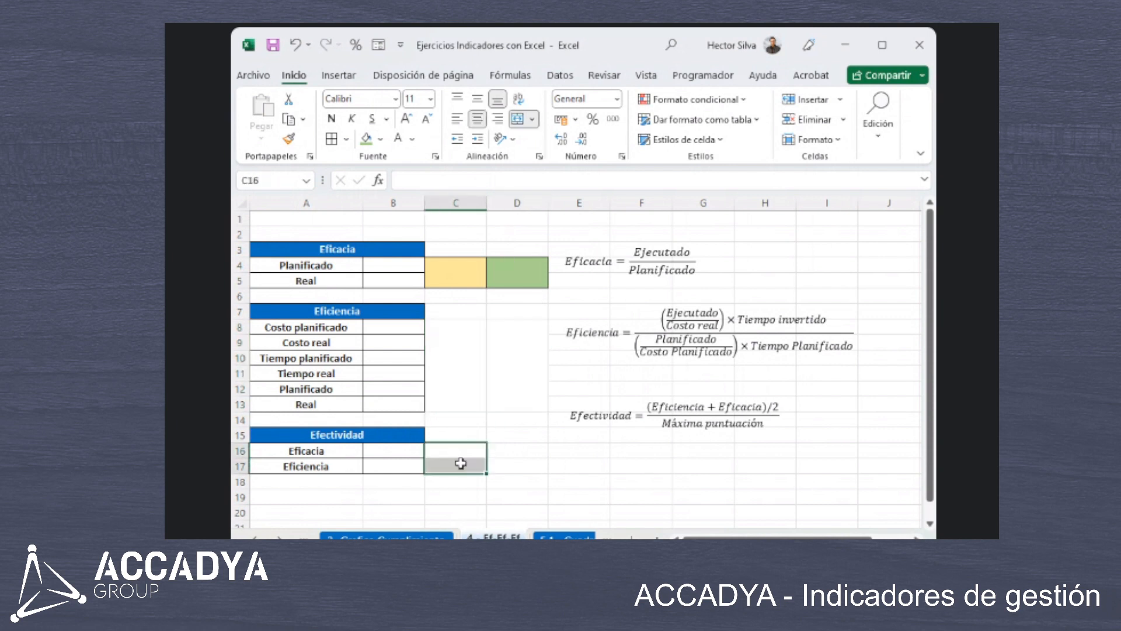
{"action": "left_click", "coordinate": [514, 120]}
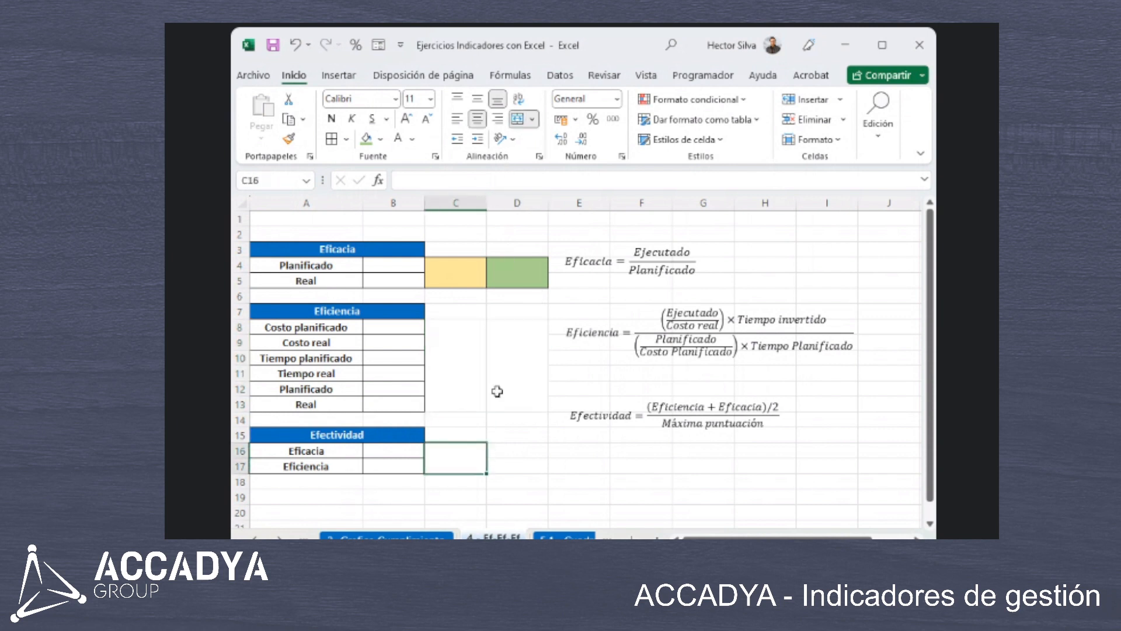
{"action": "left_click_drag", "start_coordinate": [516, 450], "coordinate": [513, 463]}
{"action": "left_click", "coordinate": [516, 119]}
Add borders to the merged cells C8:C13, D8:D13, C16:C17 and D16:D17.
{"action": "left_click", "coordinate": [484, 357]}
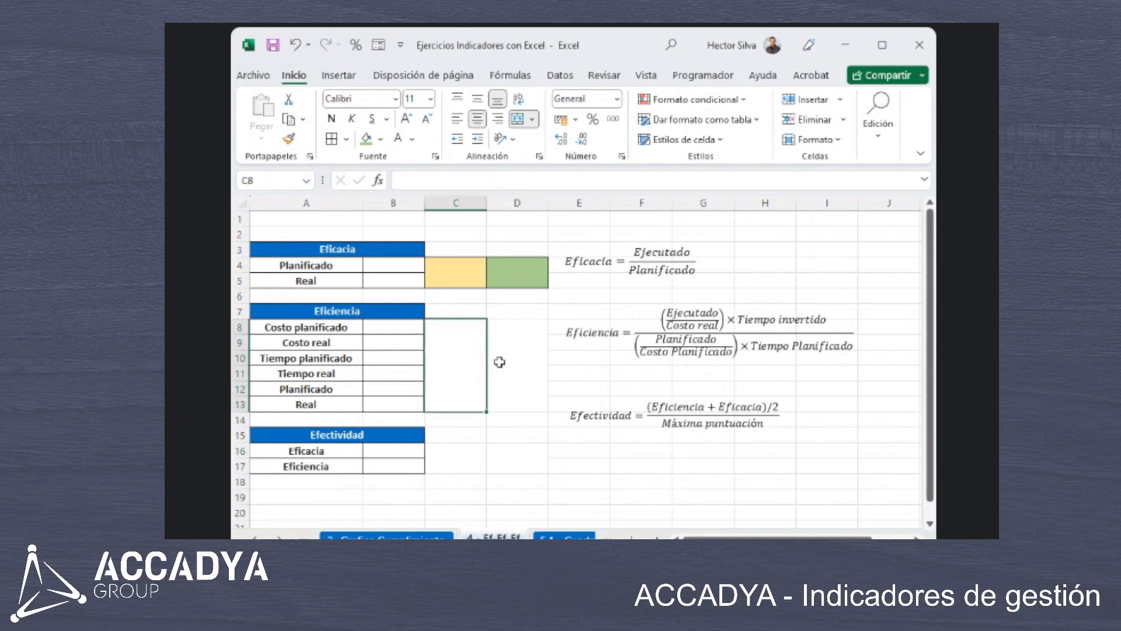
{"action": "left_click", "coordinate": [498, 362], "text": "ctrl"}
{"action": "left_click", "coordinate": [466, 458], "text": "ctrl"}
{"action": "left_click", "coordinate": [507, 463], "text": "ctrl"}
{"action": "left_click", "coordinate": [346, 139]}
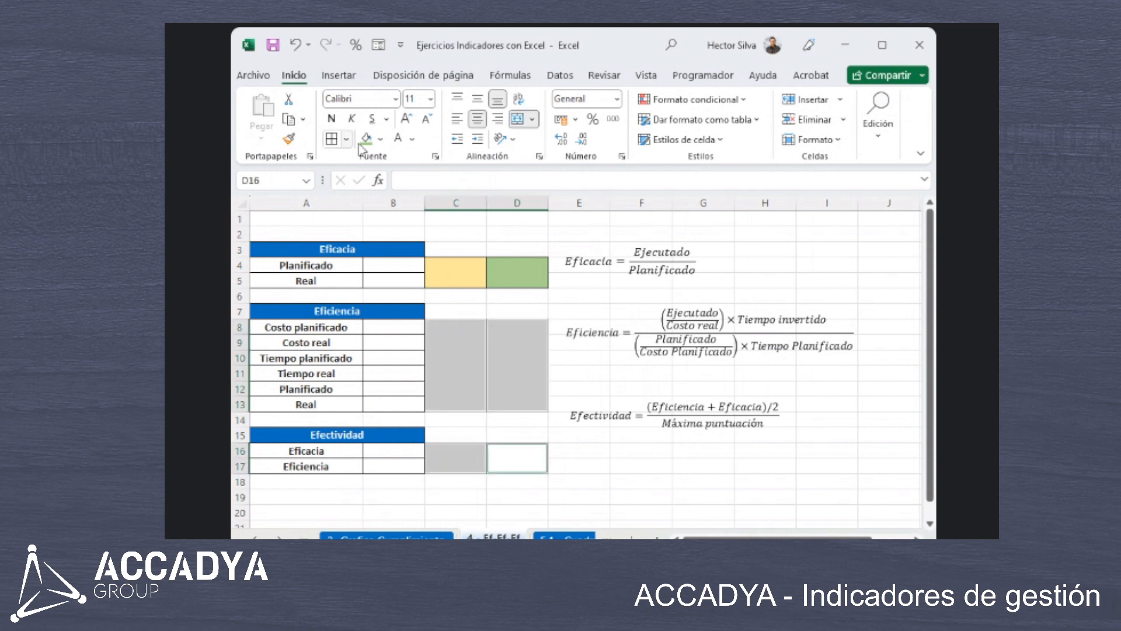
{"action": "left_click", "coordinate": [380, 227]}
Fill the merged cells D8:D13 and D16:D17 with the same light green as D4:D5.
{"action": "left_click", "coordinate": [453, 330]}
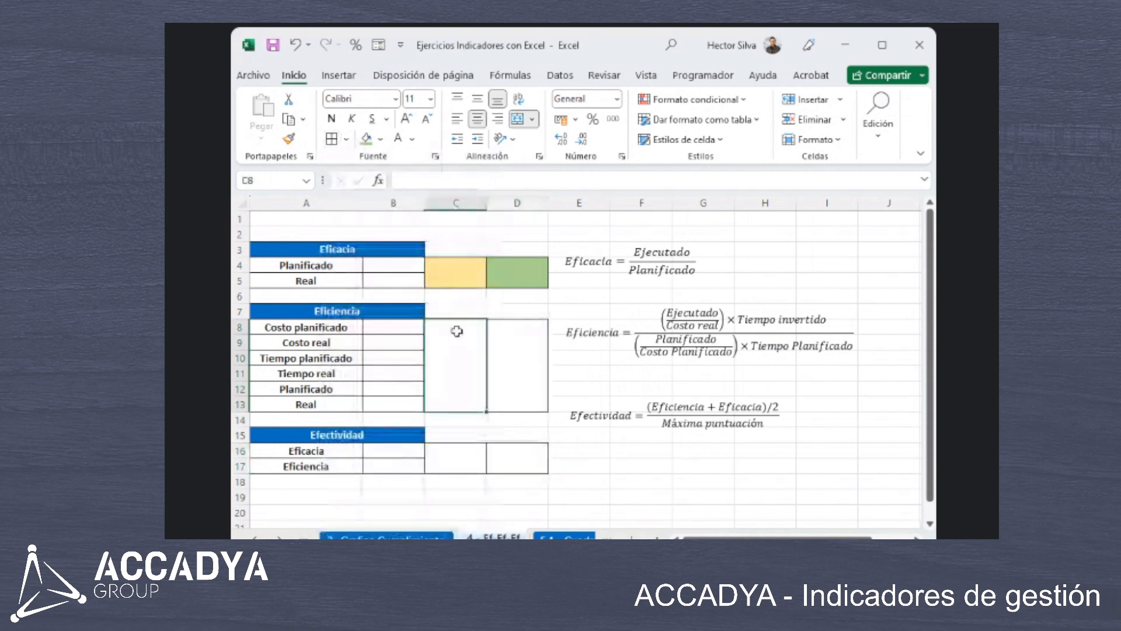
{"action": "key", "text": "Right"}
{"action": "left_click", "coordinate": [366, 139]}
{"action": "key", "text": "Down"}
{"action": "key", "text": "Down"}
{"action": "key", "text": "Down"}
{"action": "left_click", "coordinate": [366, 139]}
Fill the merged cells C8:C13 and C16:C17 with the same light gold as C4:C5.
{"action": "key", "text": "Left"}
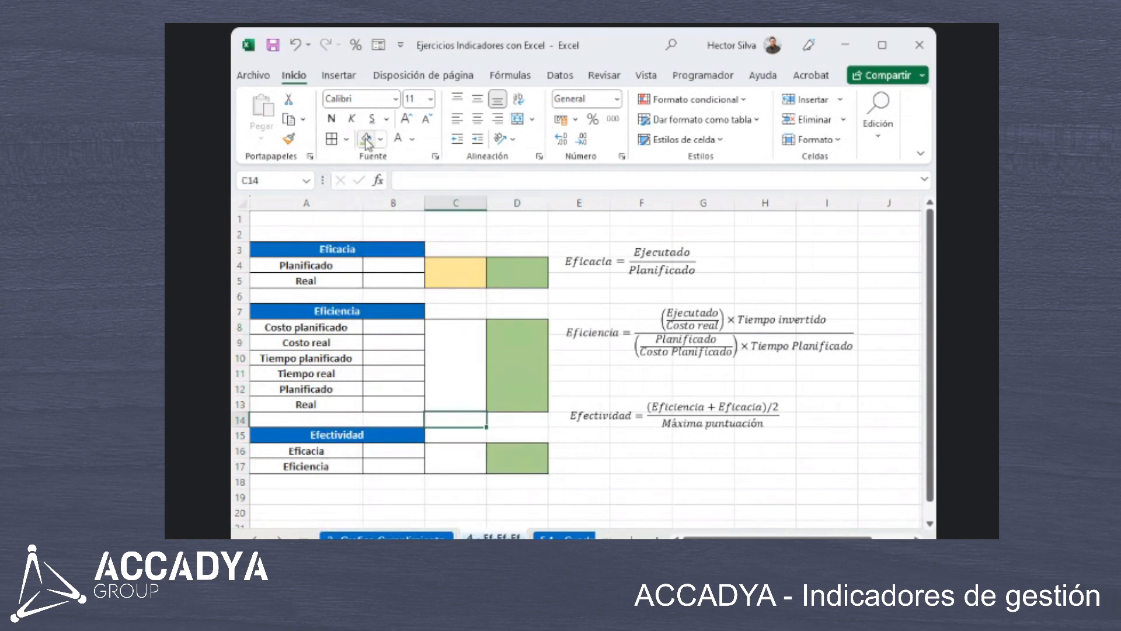
{"action": "key", "text": "Up"}
{"action": "left_click", "coordinate": [380, 140]}
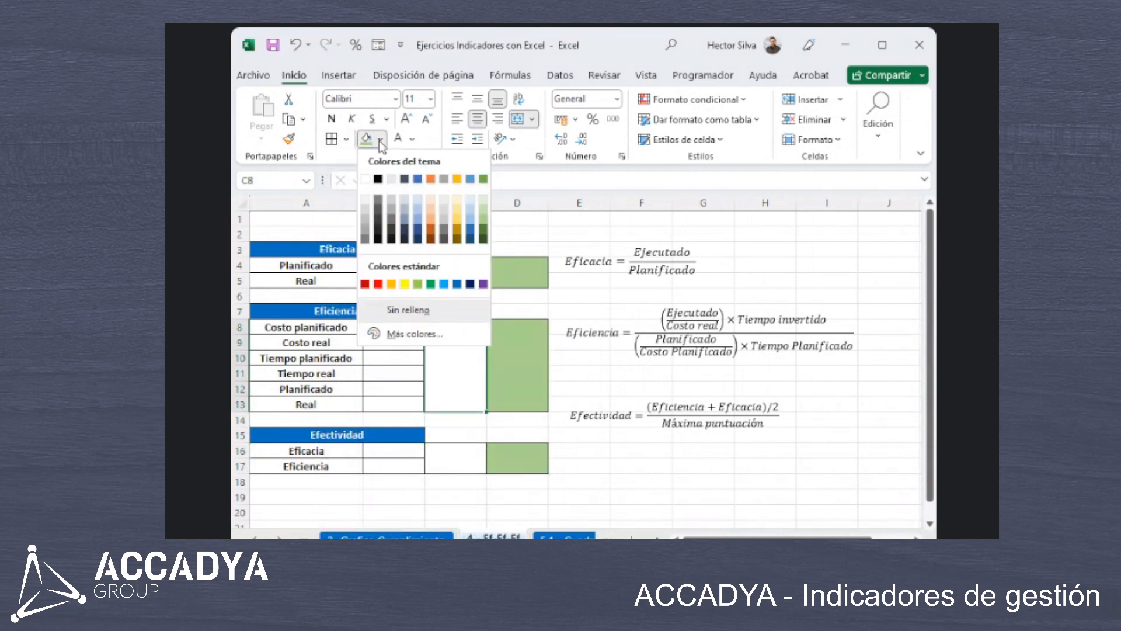
{"action": "left_click", "coordinate": [456, 213]}
{"action": "key", "text": "Down"}
{"action": "key", "text": "Down"}
{"action": "key", "text": "Down"}
{"action": "left_click", "coordinate": [367, 139]}
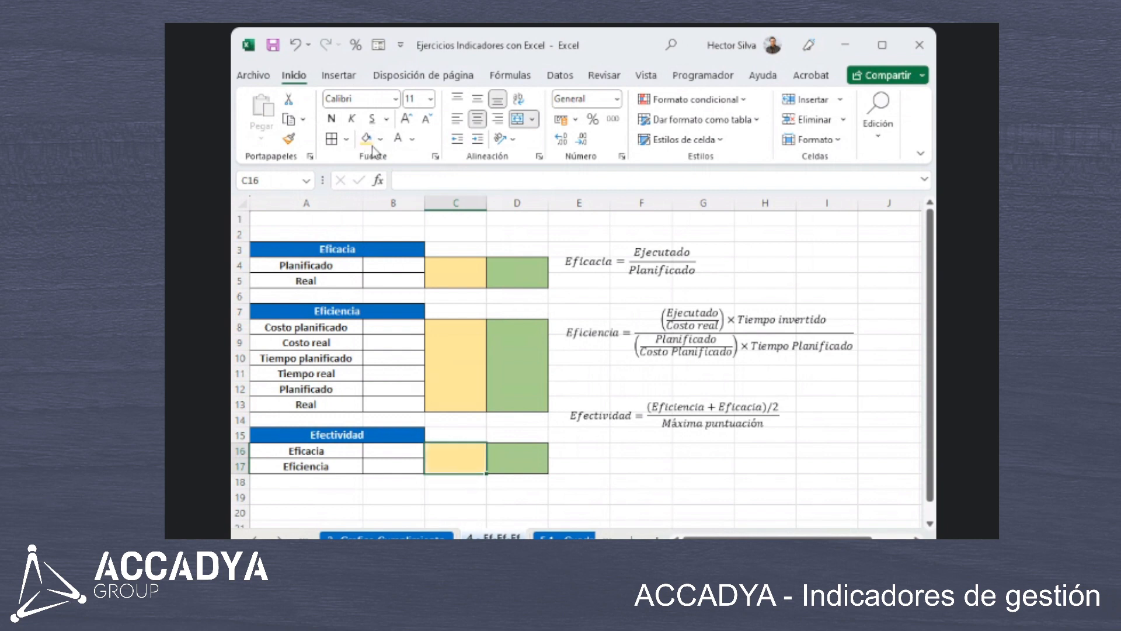
{"action": "left_click", "coordinate": [466, 229]}
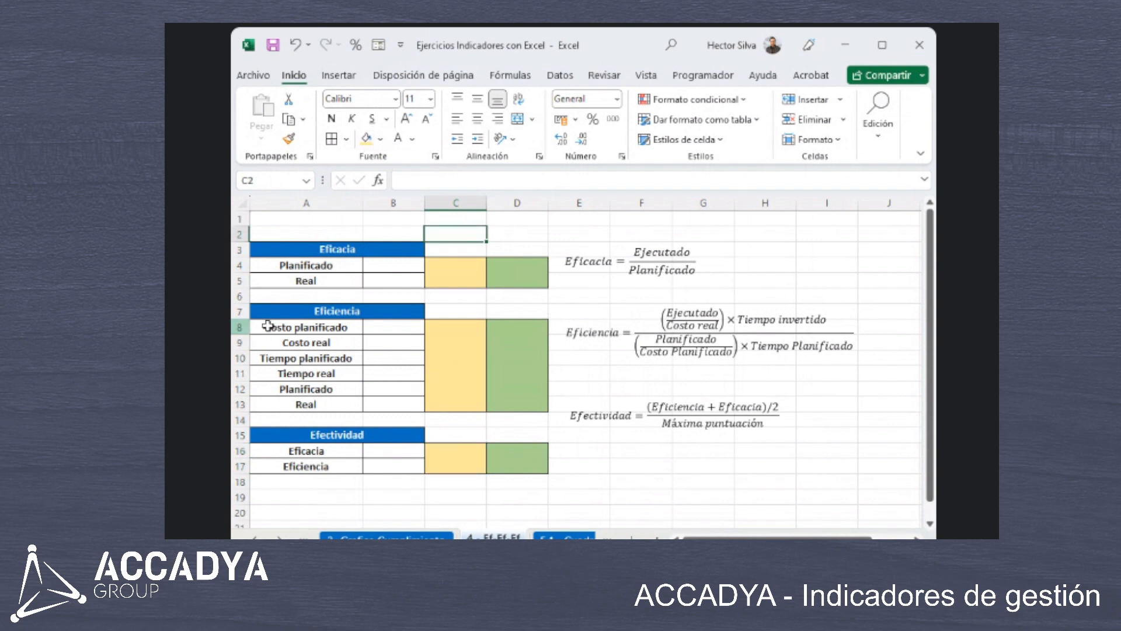
Enter 200 for Planificado and 150 for Real in the Eficacia table.
{"action": "left_click", "coordinate": [406, 265]}
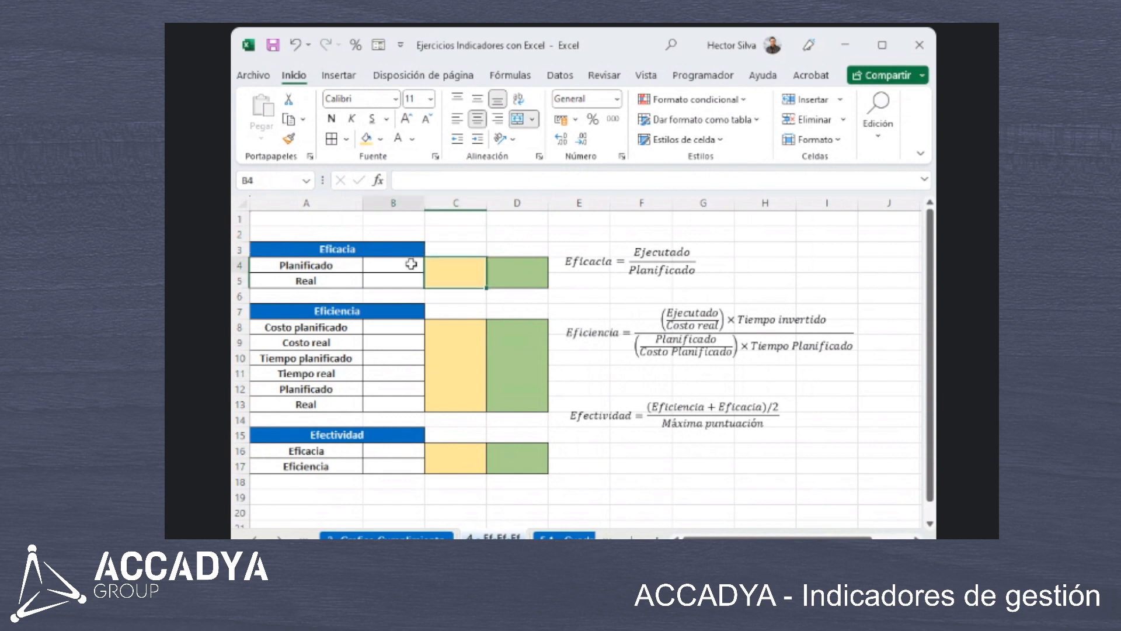
{"action": "type", "text": "200"}
{"action": "key", "text": "Return"}
{"action": "type", "text": "150"}
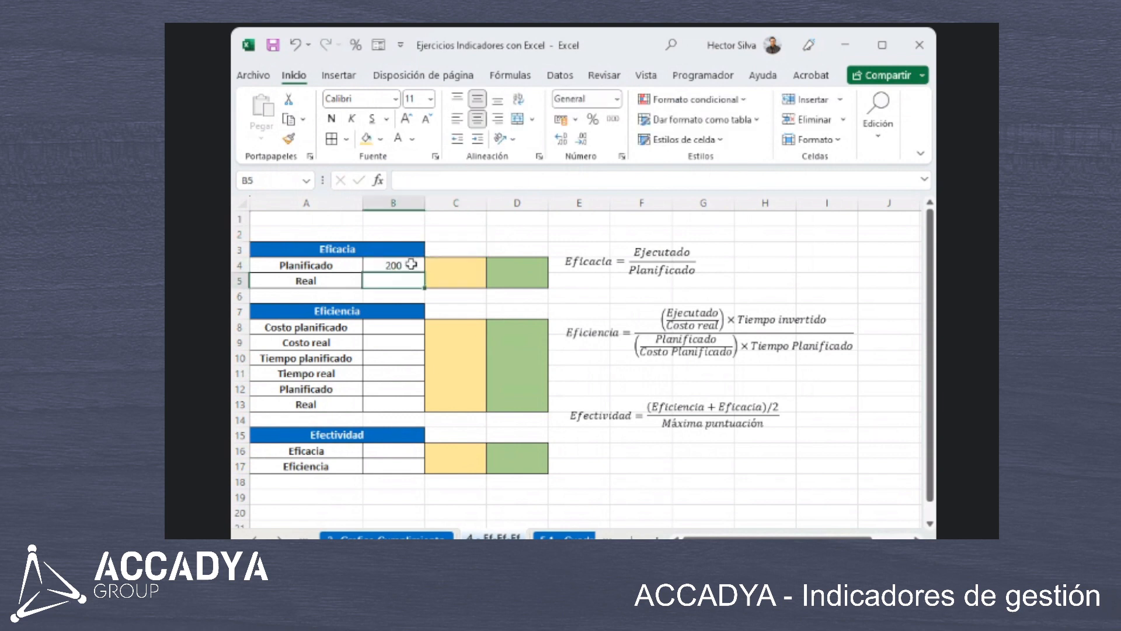
{"action": "key", "text": "Return"}
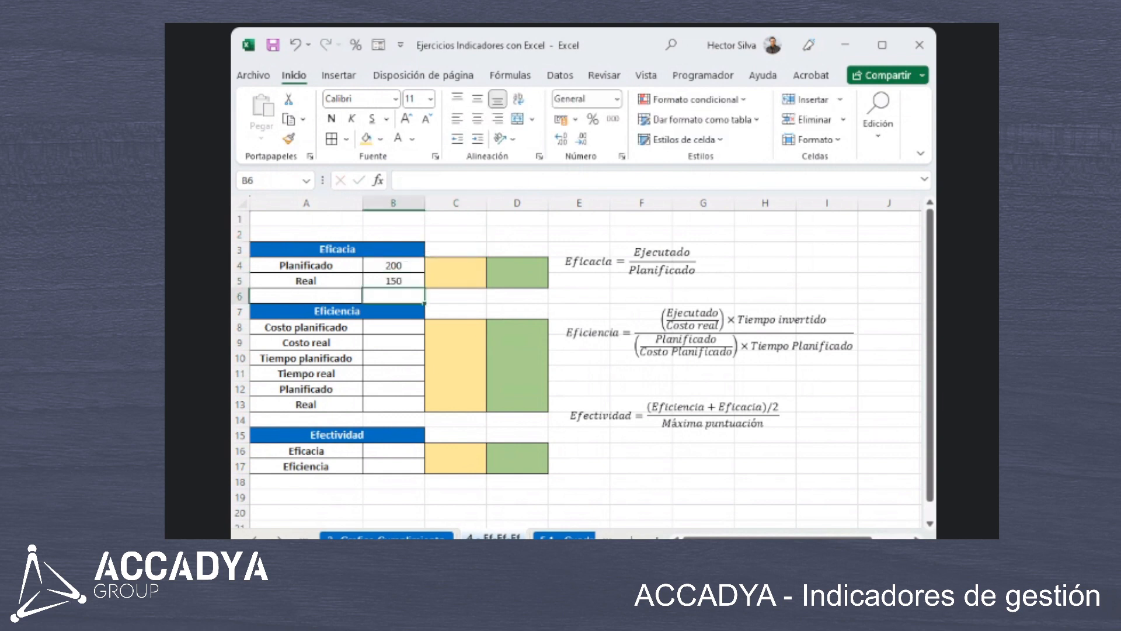
{"action": "scroll", "coordinate": [494, 315], "scroll_direction": "down", "scroll_amount": 1}
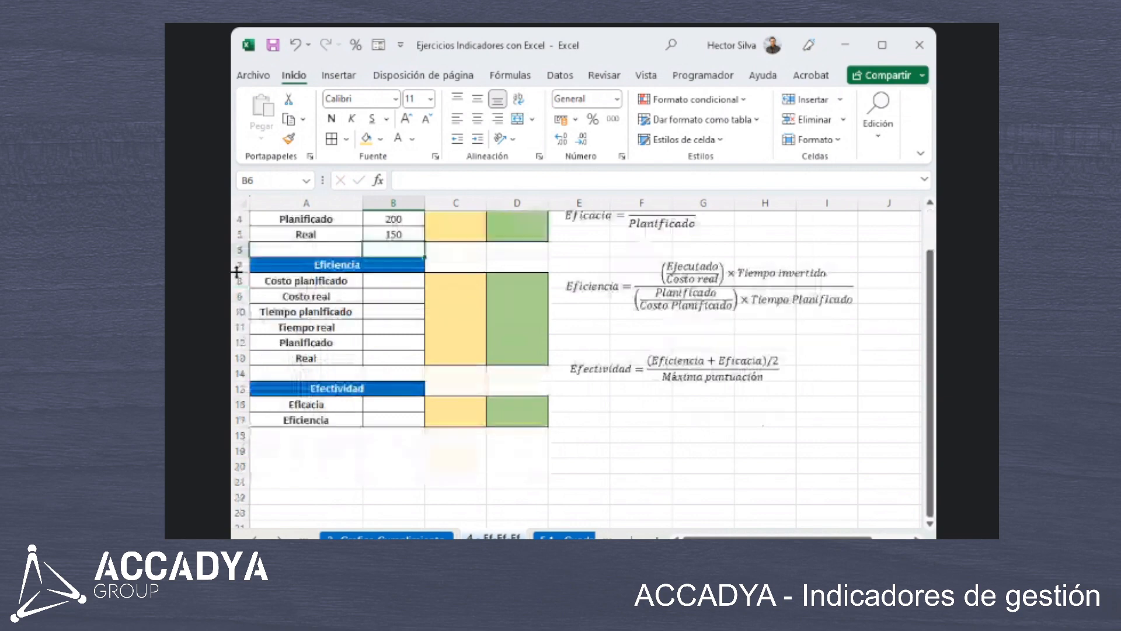
{"action": "scroll", "coordinate": [494, 315], "scroll_direction": "up", "scroll_amount": 1}
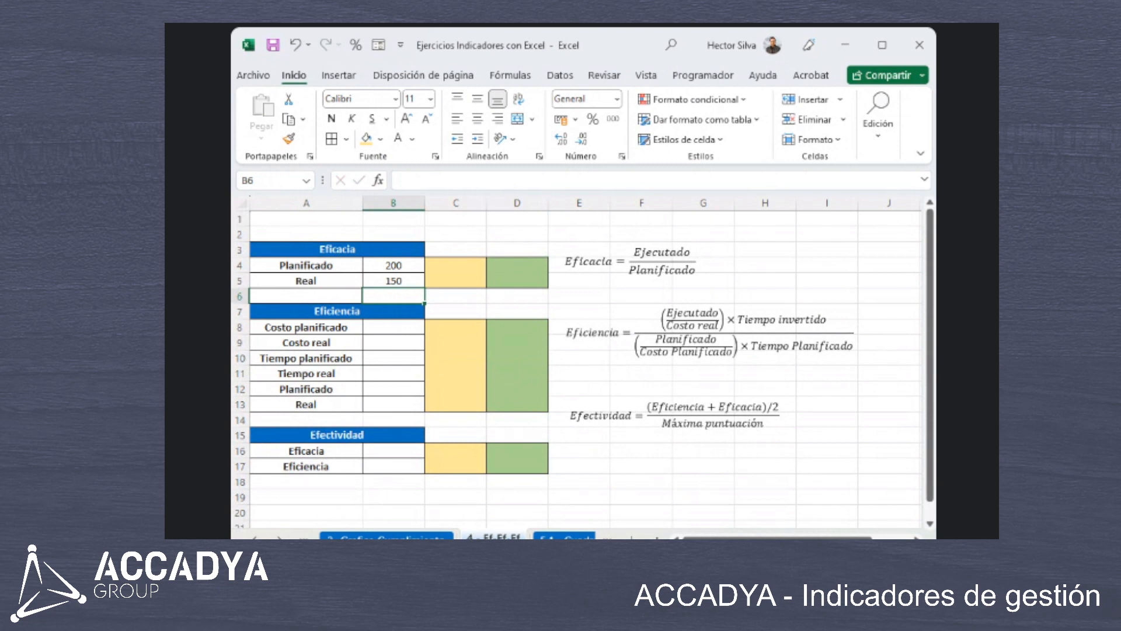
Calculate Eficacia in merged cell C4 with the formula +B5/B4 and centre the result vertically.
{"action": "left_click", "coordinate": [465, 279]}
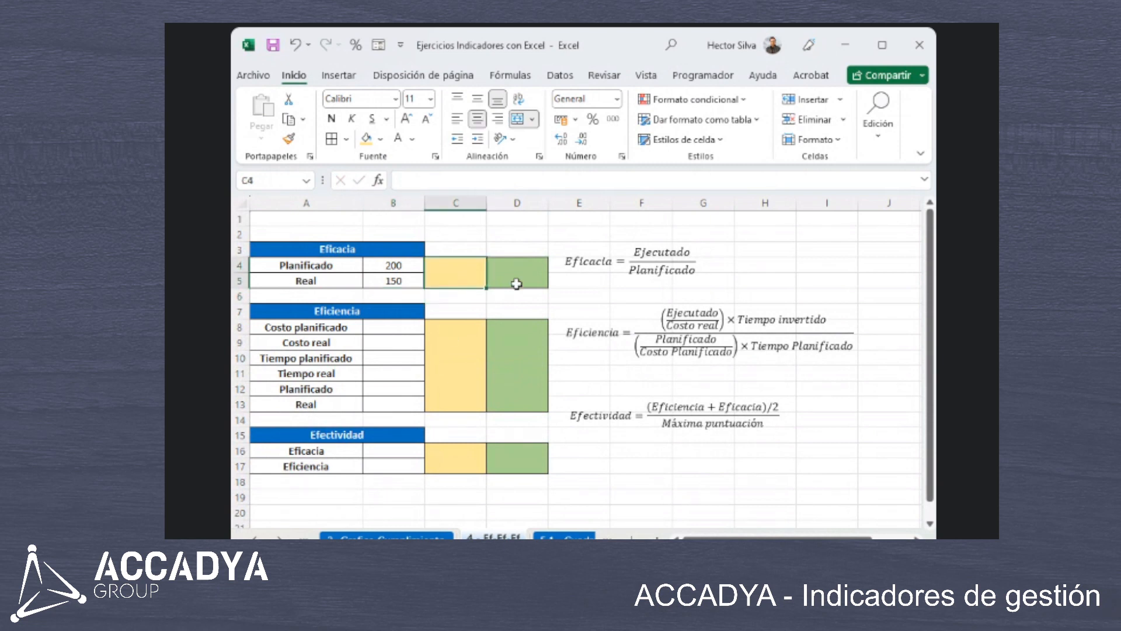
{"action": "type", "text": "+"}
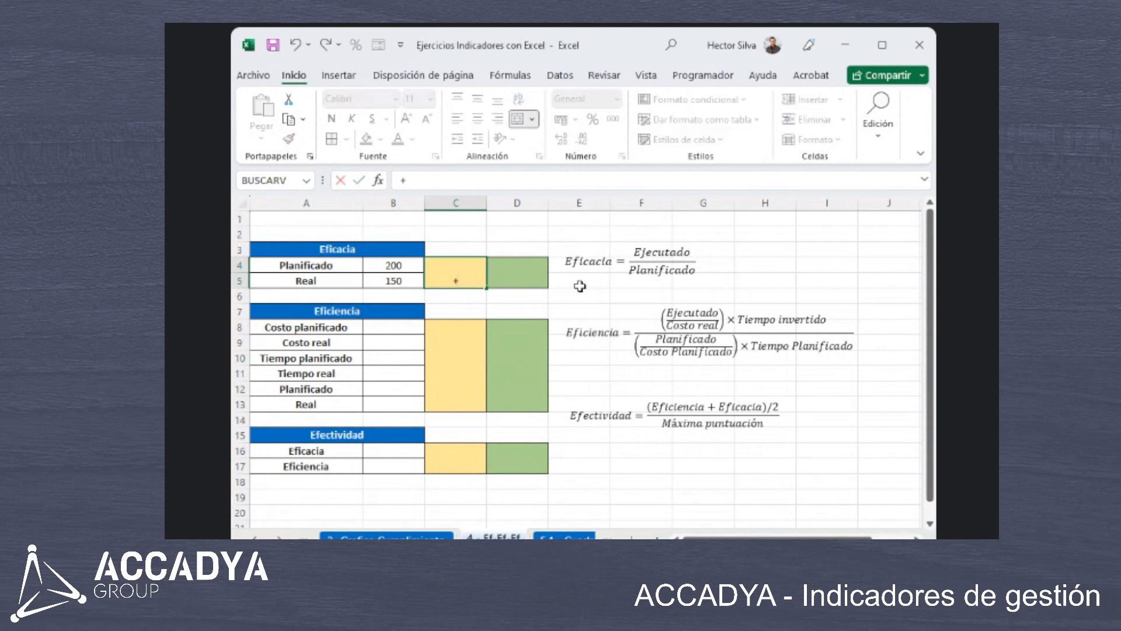
{"action": "key", "text": "Left"}
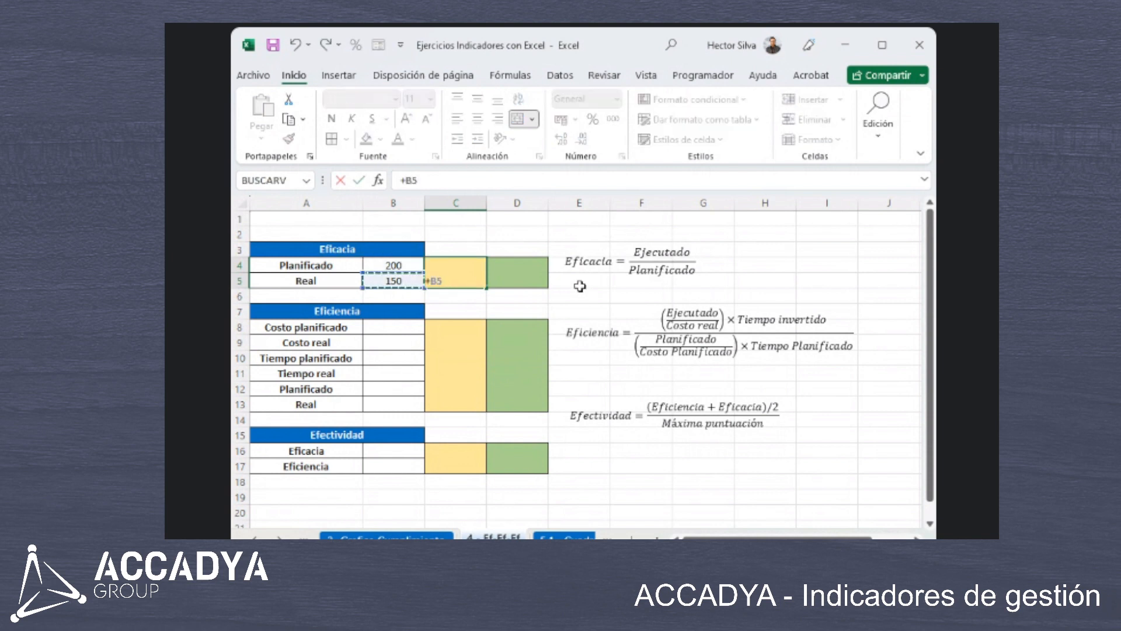
{"action": "key", "text": "Down"}
{"action": "type", "text": "/"}
{"action": "key", "text": "Up"}
{"action": "key", "text": "Left"}
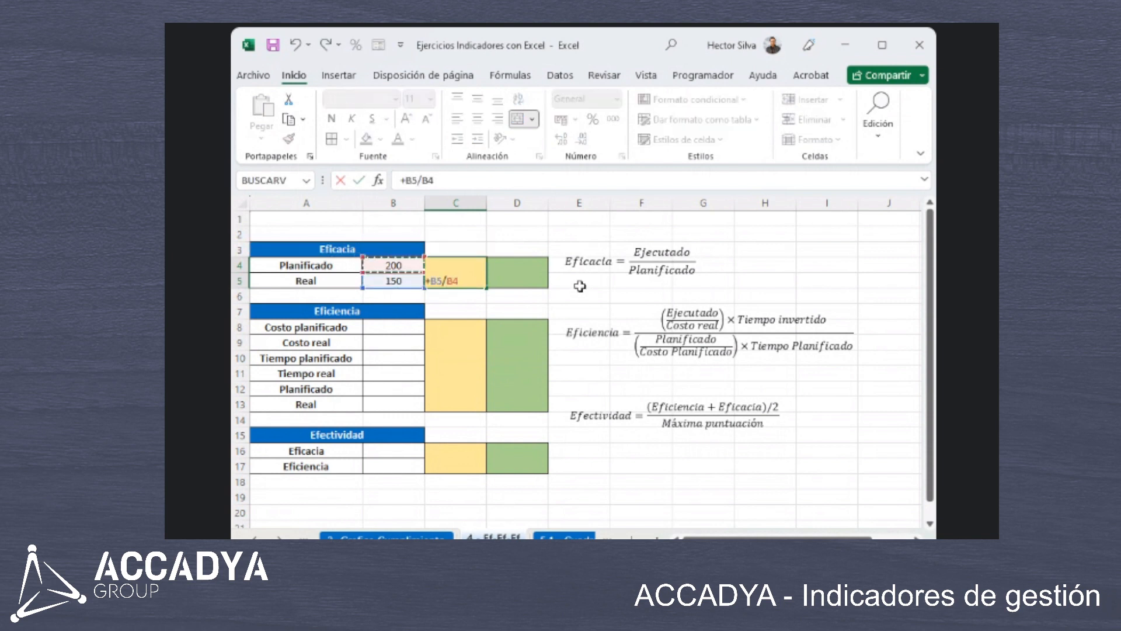
{"action": "key", "text": "Return"}
{"action": "key", "text": "Up"}
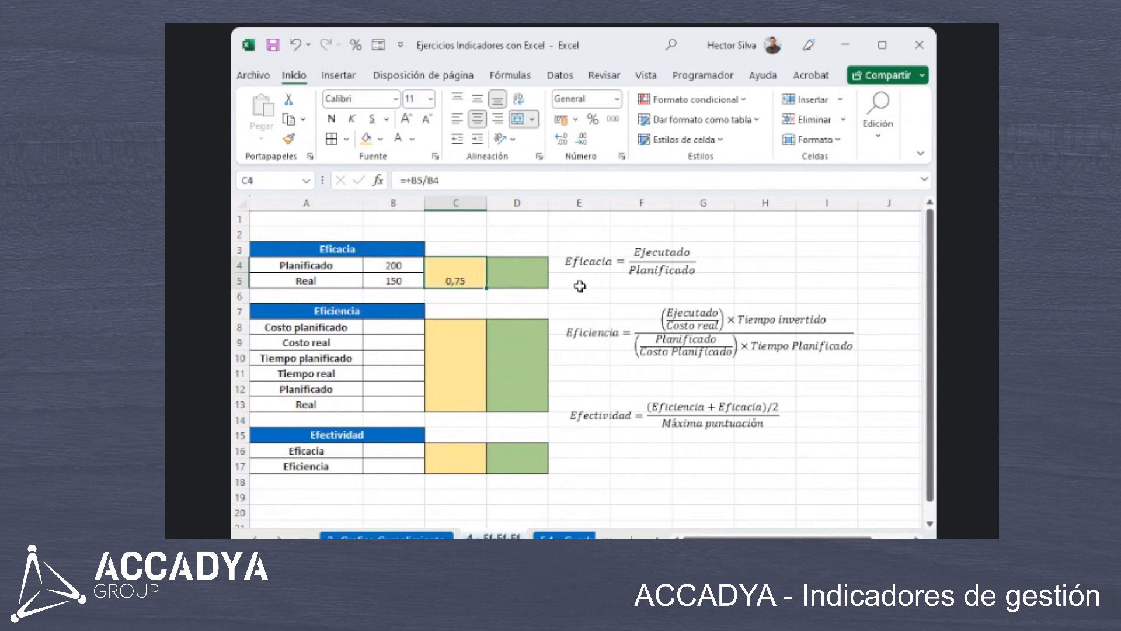
{"action": "left_click", "coordinate": [477, 98]}
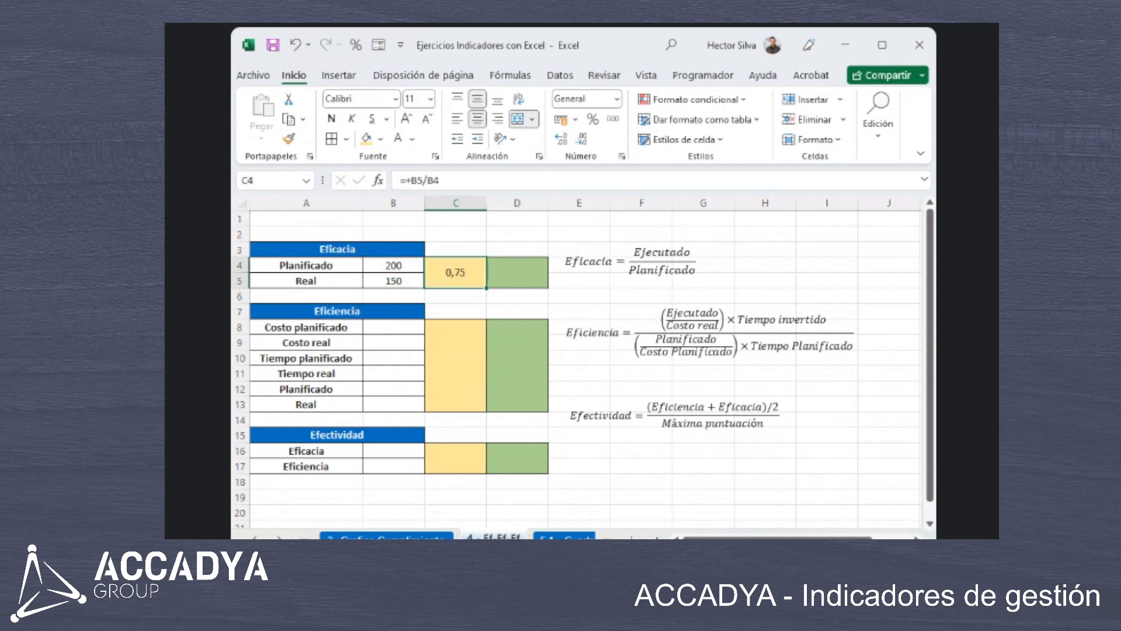
Link merged cell D4 to the Eficacia result with +C4, centre it vertically and format it as a percentage.
{"action": "left_click", "coordinate": [534, 284]}
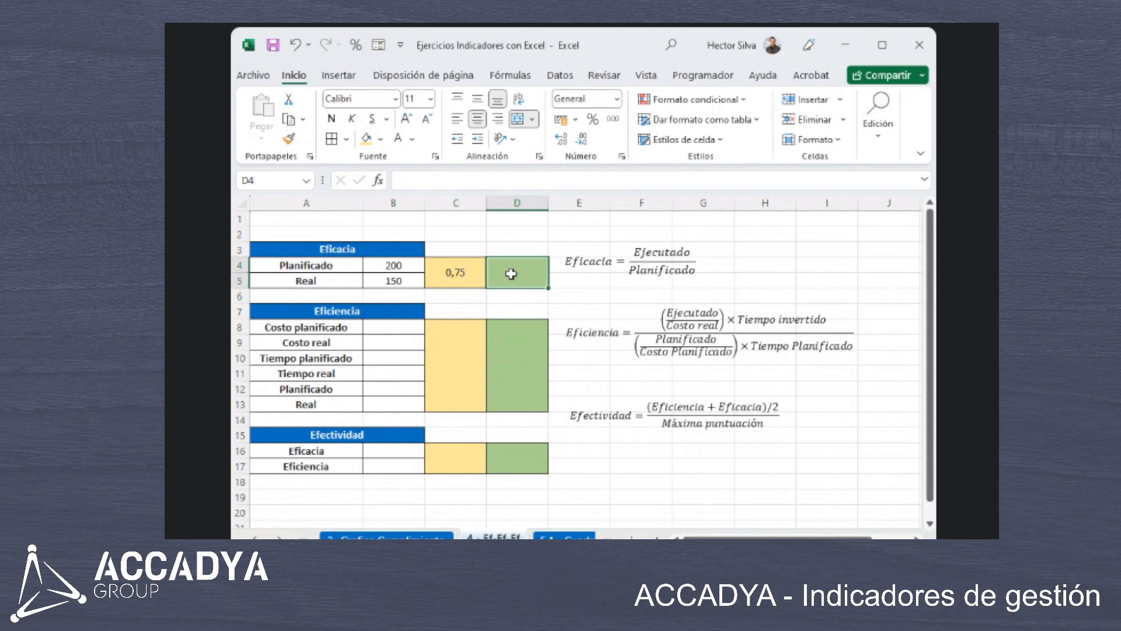
{"action": "type", "text": "+"}
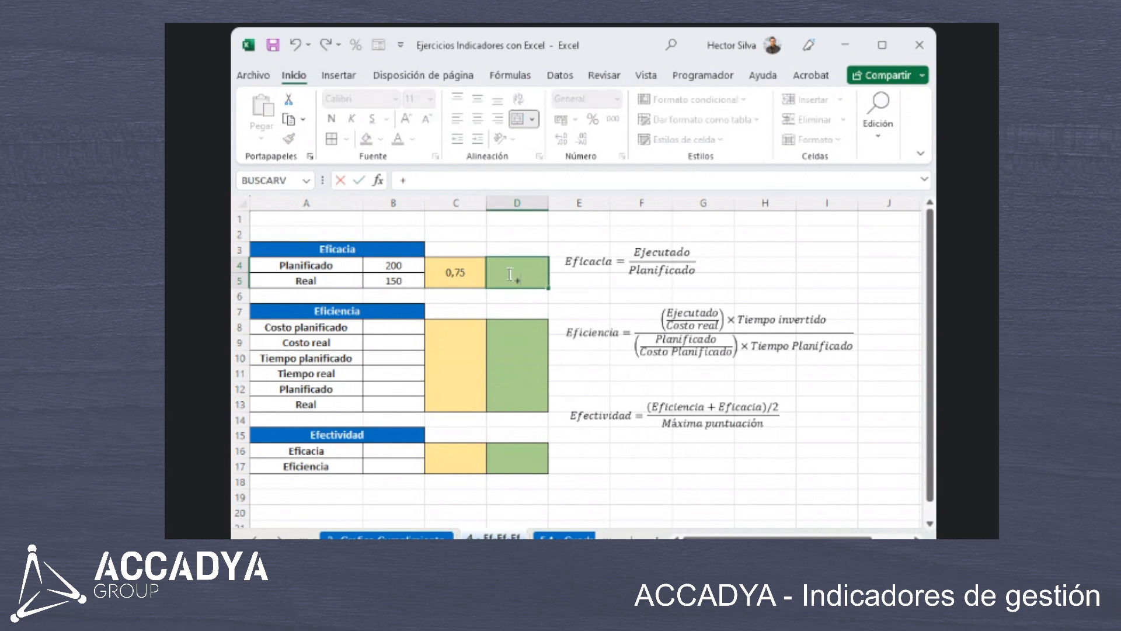
{"action": "key", "text": "Escape"}
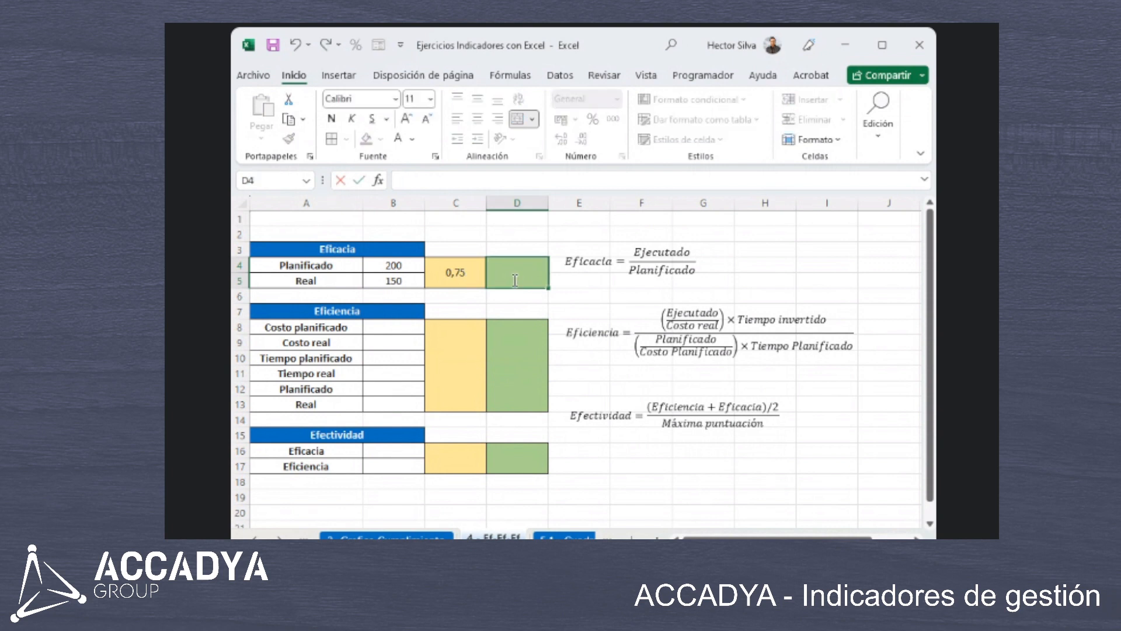
{"action": "type", "text": "="}
{"action": "key", "text": "Escape"}
{"action": "type", "text": "+"}
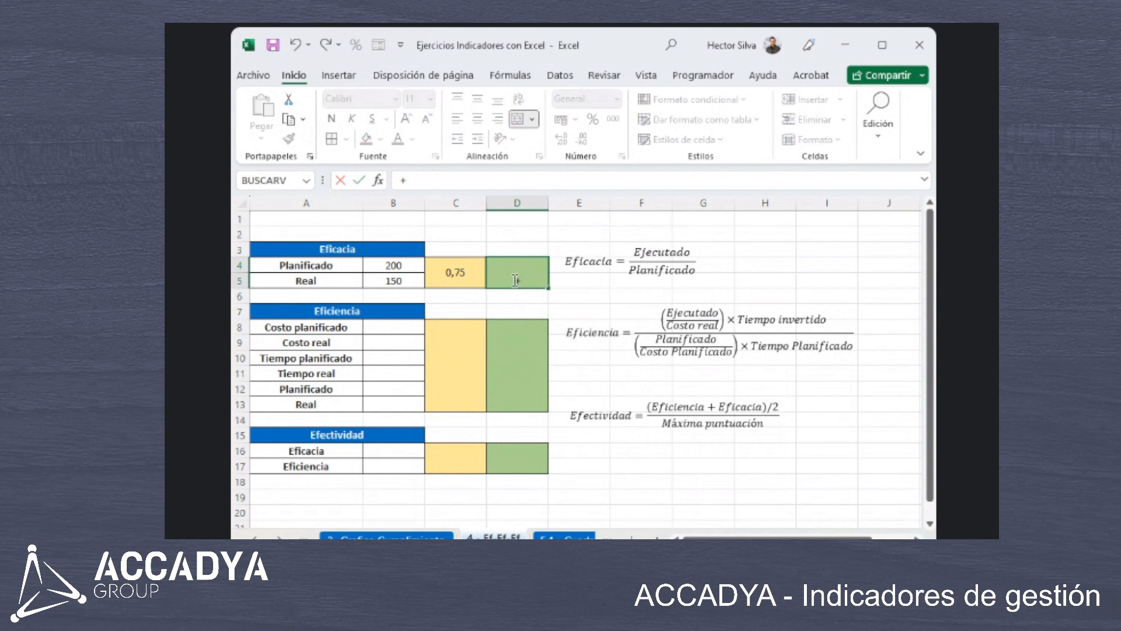
{"action": "left_click", "coordinate": [459, 276]}
{"action": "key", "text": "ctrl+Return"}
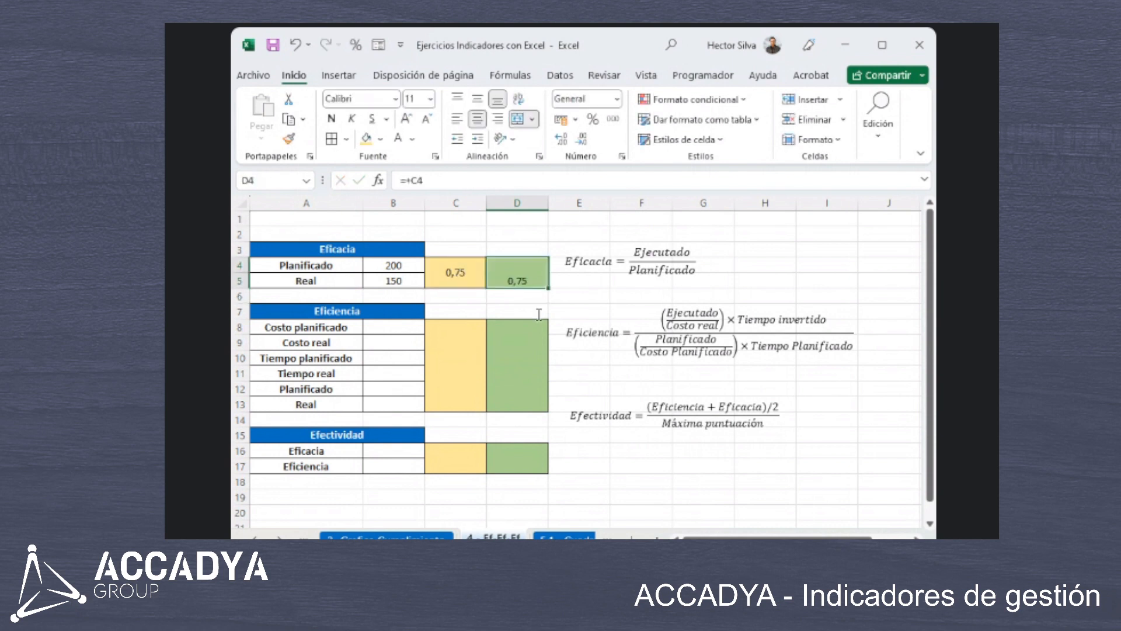
{"action": "left_click", "coordinate": [478, 99]}
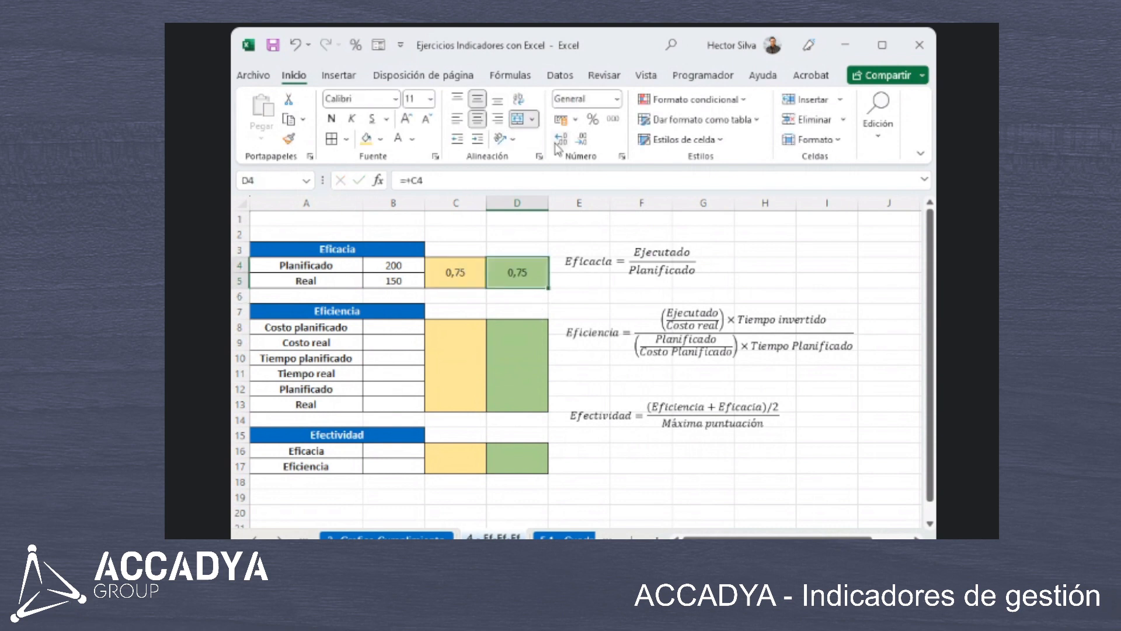
{"action": "left_click", "coordinate": [592, 120]}
{"action": "left_click", "coordinate": [454, 257]}
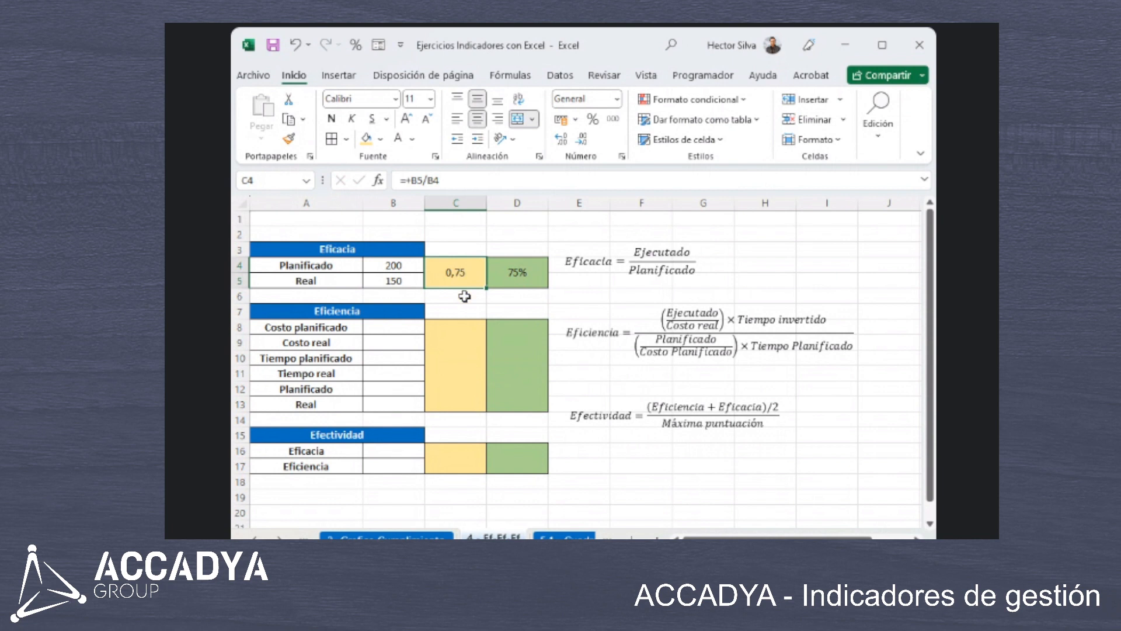
{"action": "left_click", "coordinate": [519, 279]}
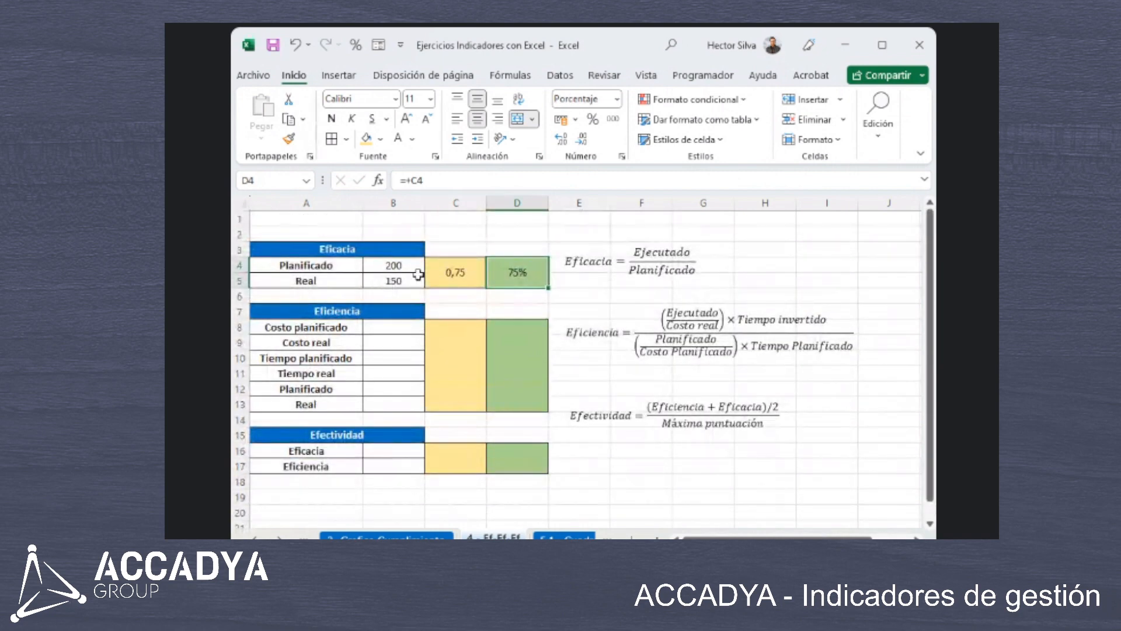
{"action": "left_click", "coordinate": [396, 283]}
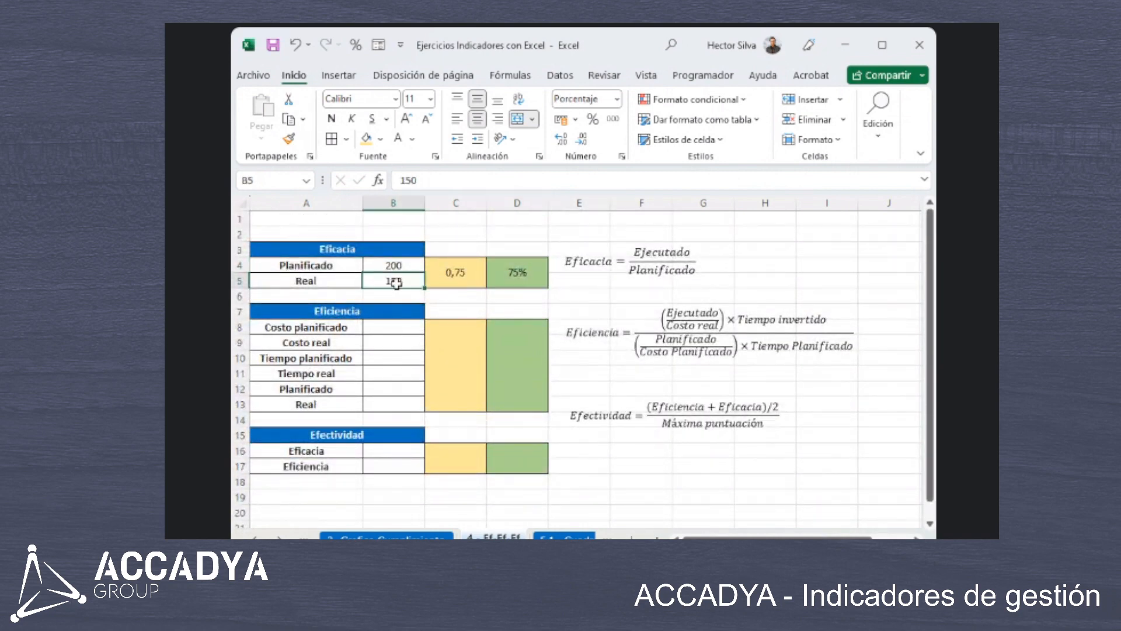
{"action": "left_click", "coordinate": [519, 275]}
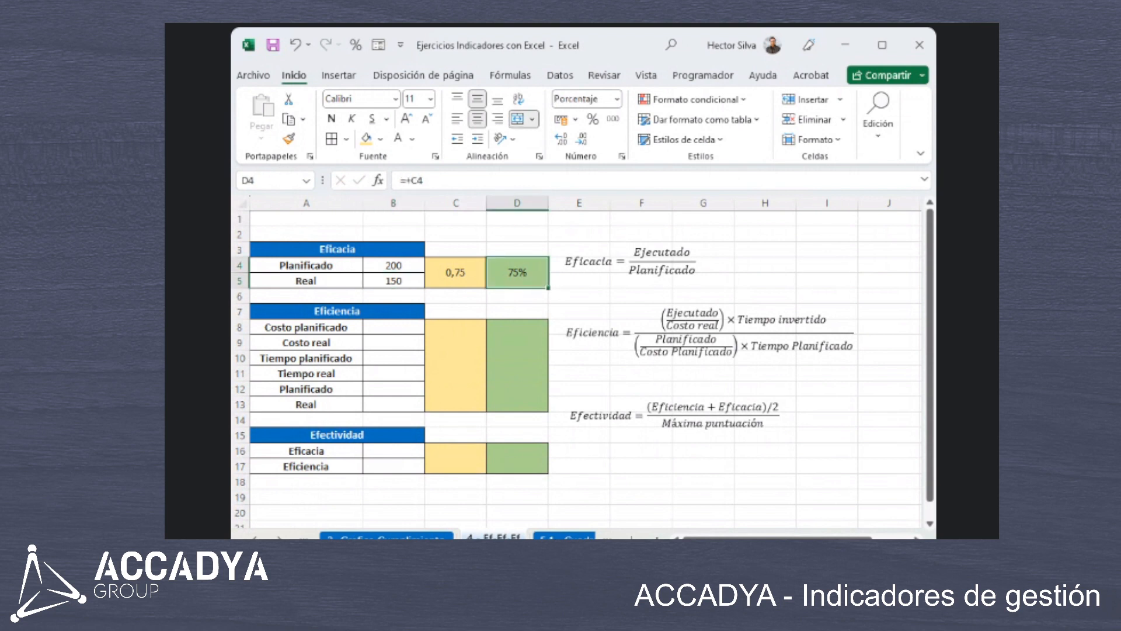
{"action": "left_click", "coordinate": [379, 316]}
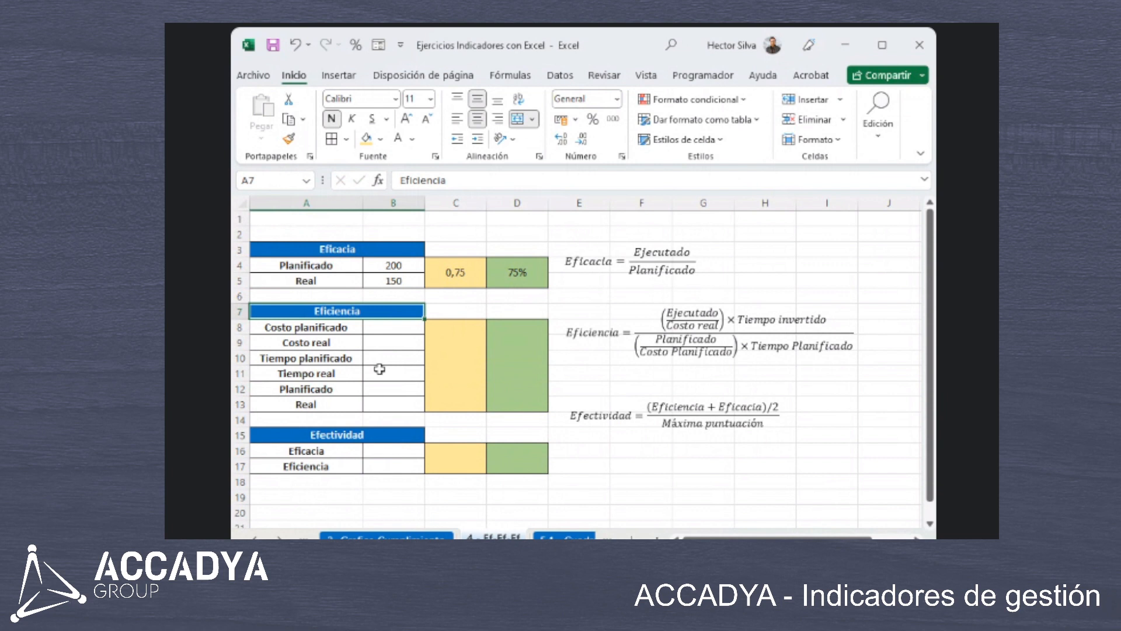
{"action": "left_click", "coordinate": [445, 345]}
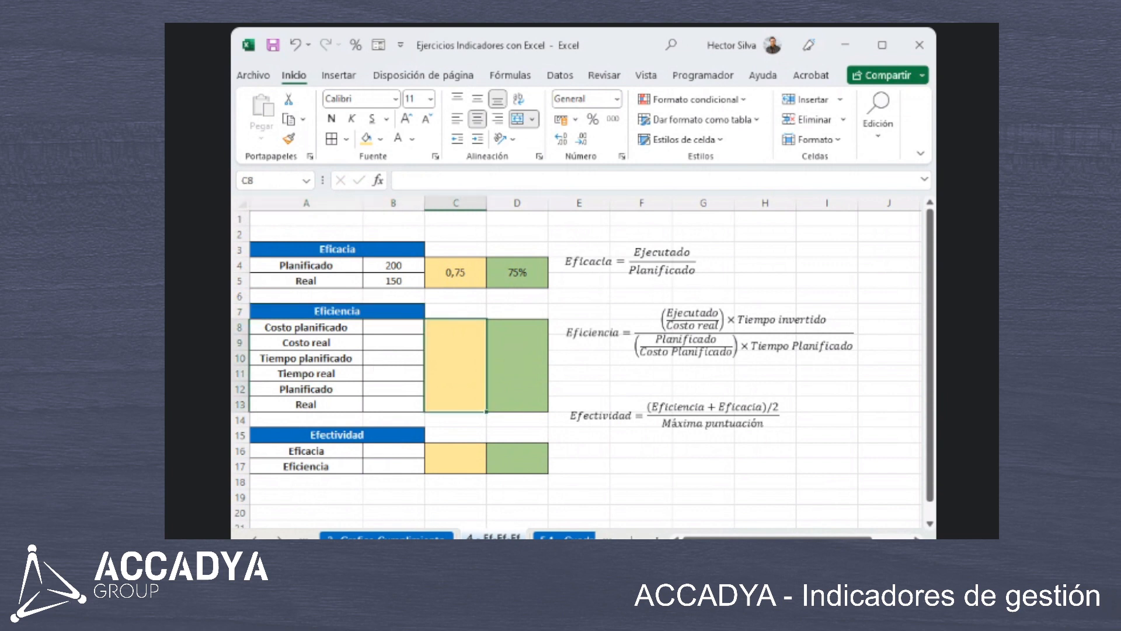
Enter 20000 for Costo planificado and 24000 for Costo real in the Eficiencia table.
{"action": "left_click", "coordinate": [394, 328]}
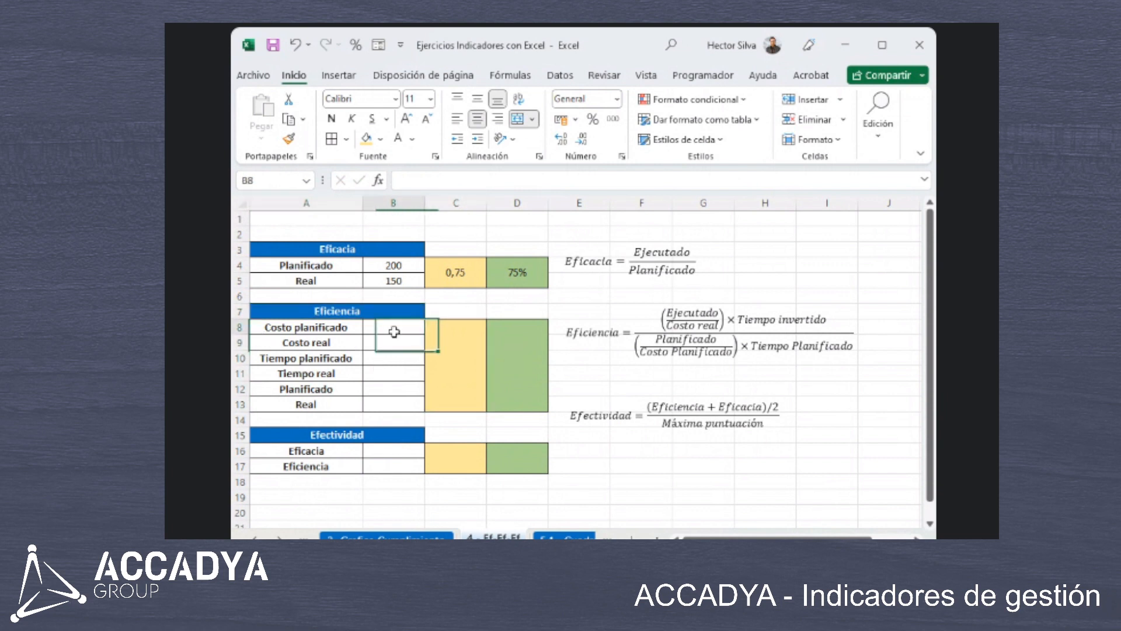
{"action": "type", "text": "20"}
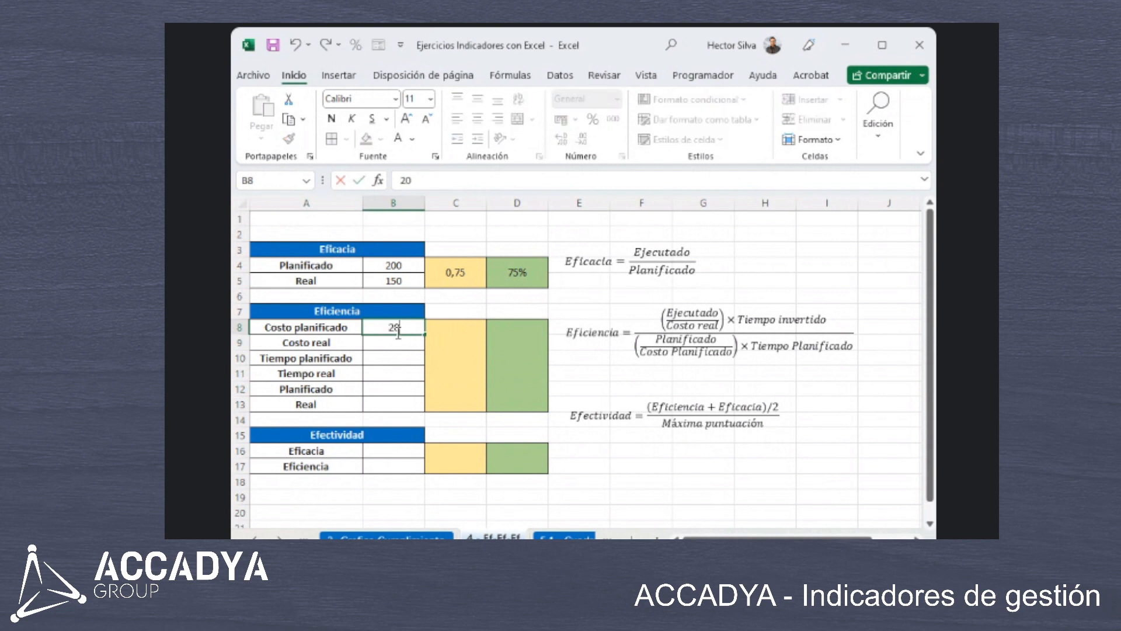
{"action": "type", "text": "000"}
{"action": "key", "text": "Return"}
{"action": "left_click", "coordinate": [397, 332]}
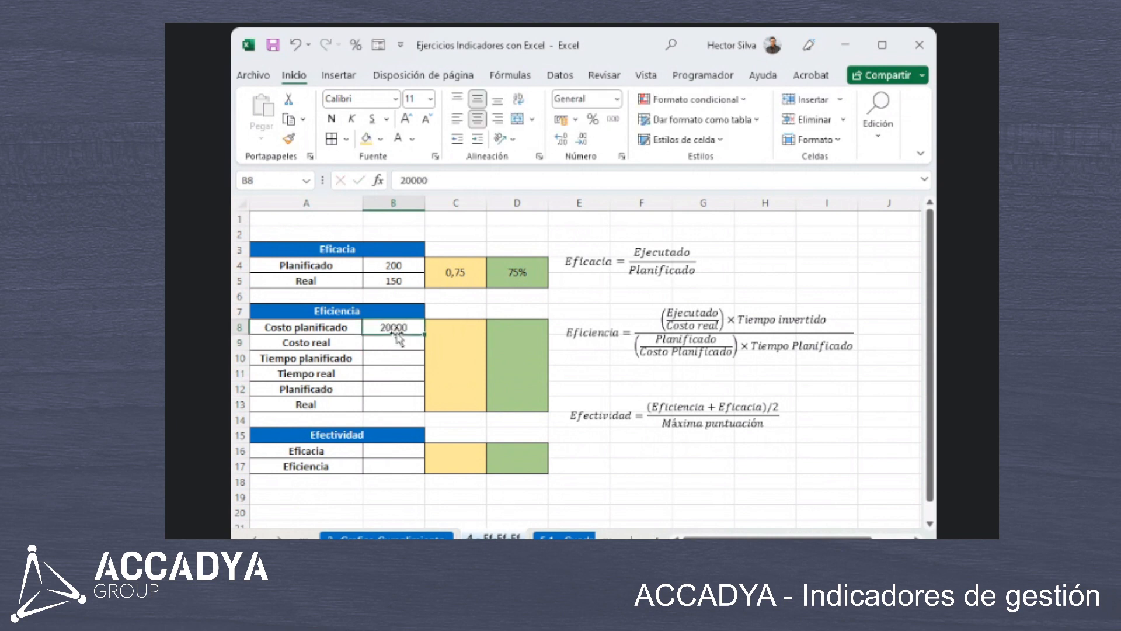
{"action": "type", "text": "20000"}
{"action": "key", "text": "Return"}
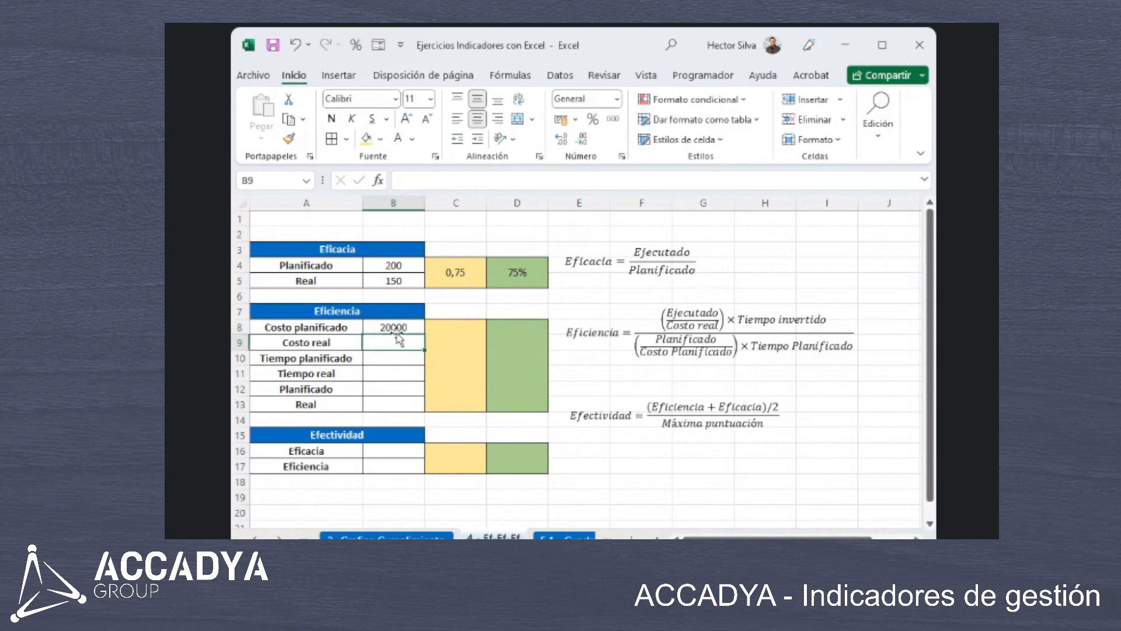
{"action": "type", "text": "24000"}
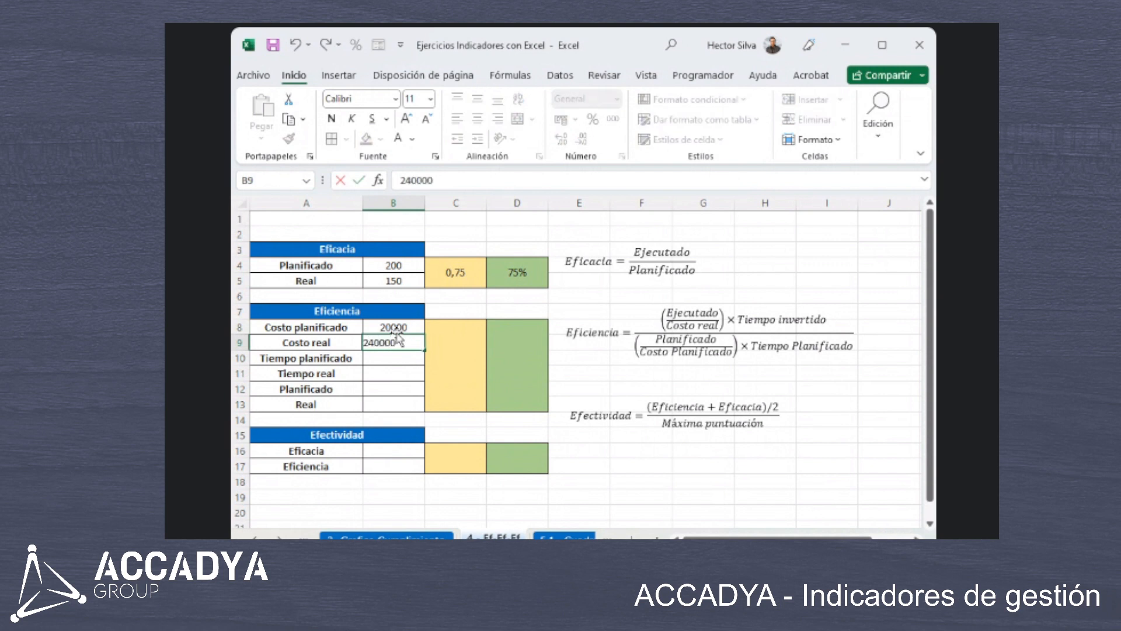
{"action": "key", "text": "Return"}
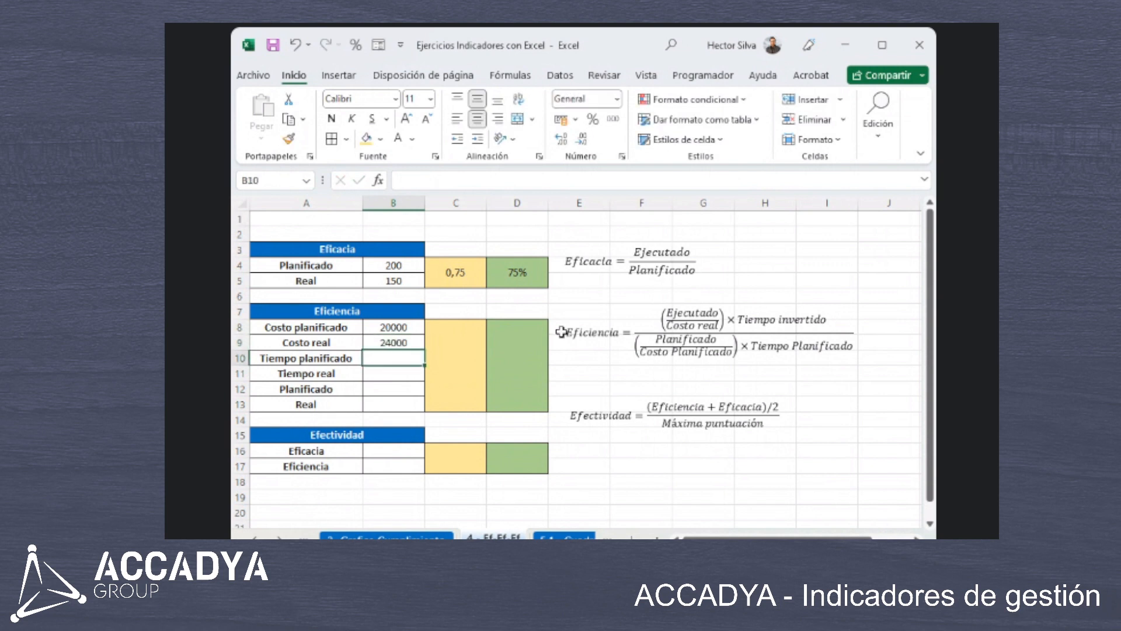
Enter 30 for Tiempo planificado, 27 for Tiempo real, 200 for Planificado and 150 for Real in the Eficiencia table.
{"action": "type", "text": "30"}
{"action": "key", "text": "Return"}
{"action": "type", "text": "27"}
{"action": "key", "text": "Return"}
{"action": "type", "text": "2"}
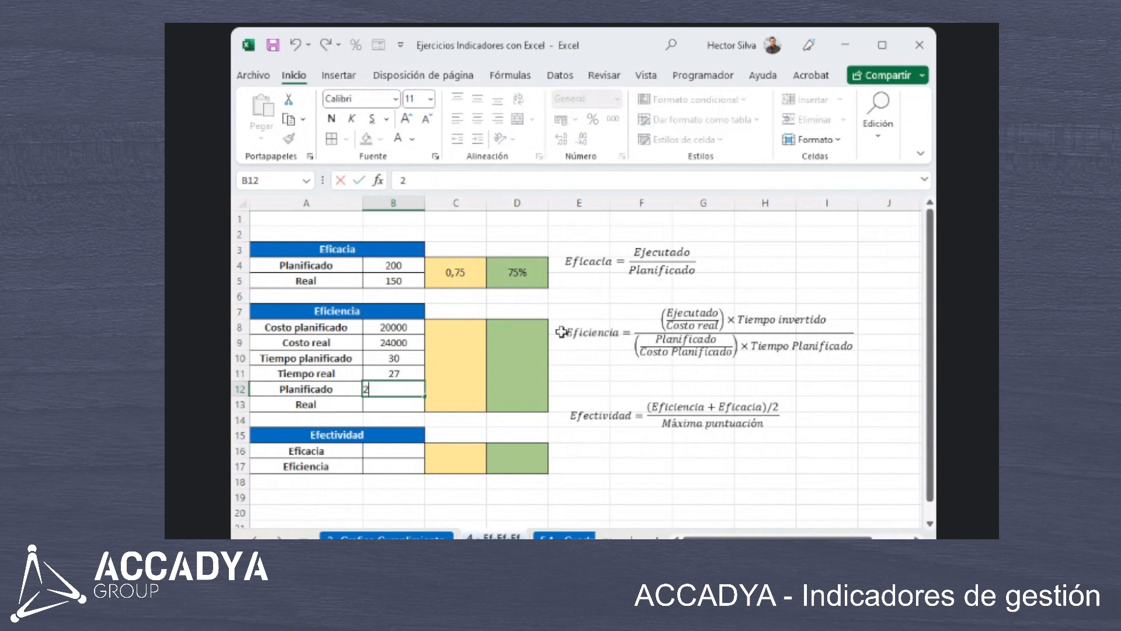
{"action": "type", "text": "00"}
{"action": "key", "text": "Return"}
{"action": "type", "text": "150"}
{"action": "key", "text": "Return"}
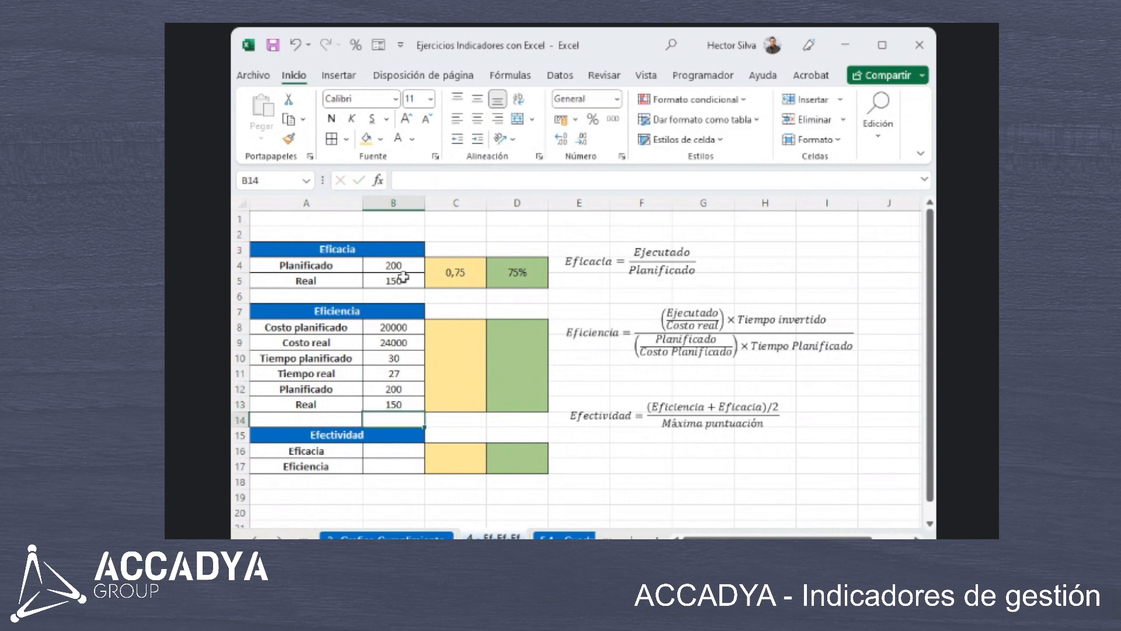
Format B4:B5, B8:B13 and B16:B17 as numbers with two decimals and a thousands separator.
{"action": "left_click_drag", "start_coordinate": [399, 266], "coordinate": [399, 281]}
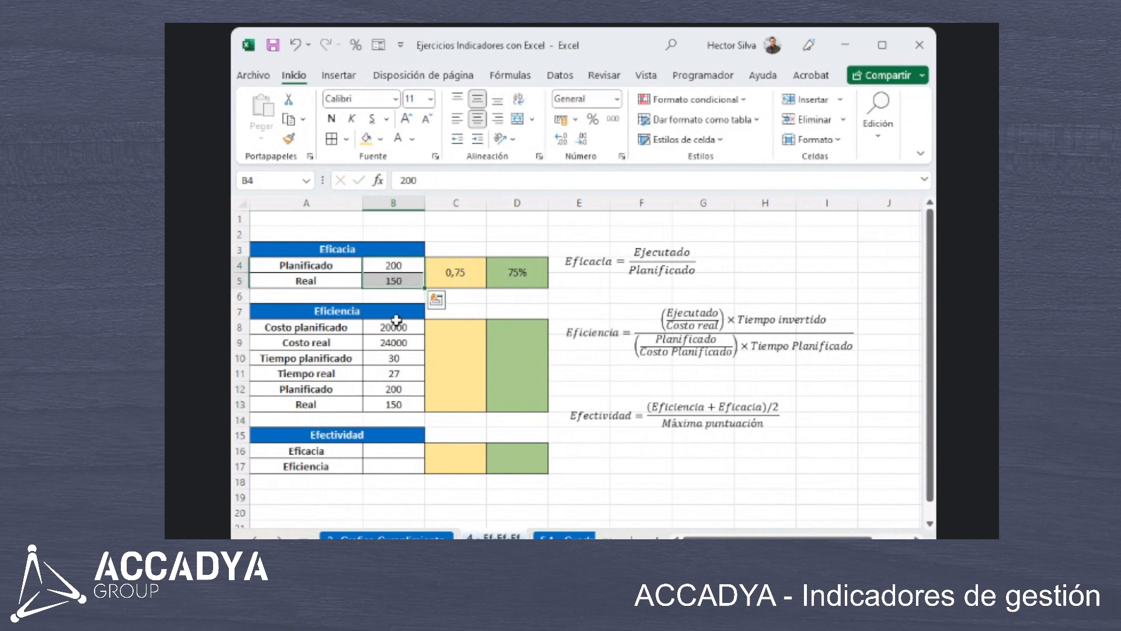
{"action": "left_click_drag", "start_coordinate": [395, 327], "coordinate": [402, 403]}
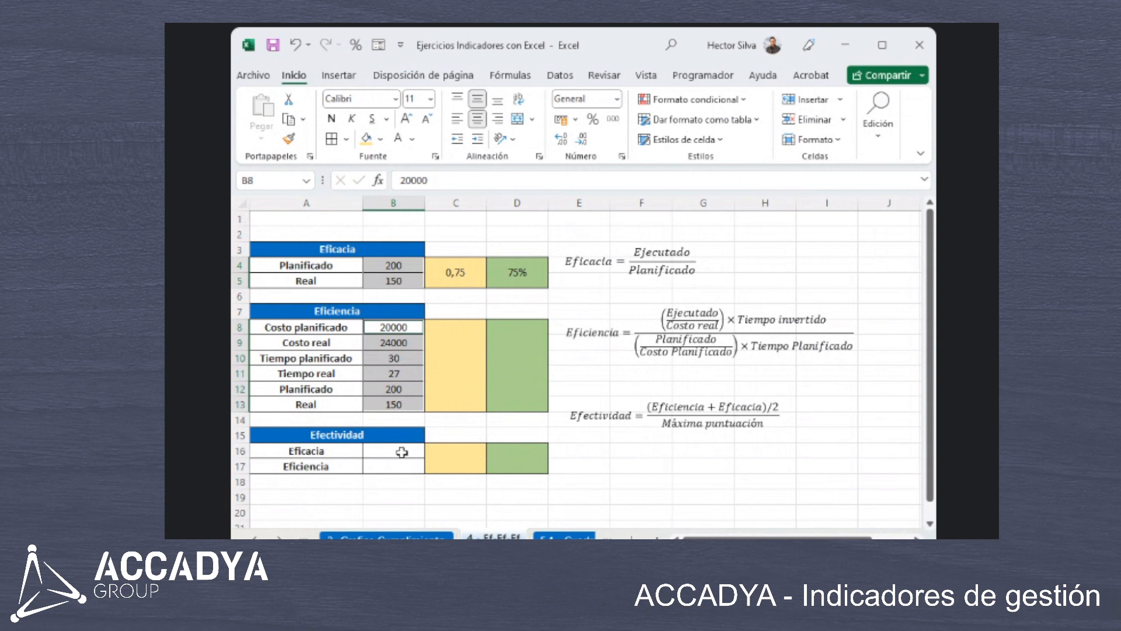
{"action": "left_click_drag", "start_coordinate": [402, 452], "coordinate": [402, 466]}
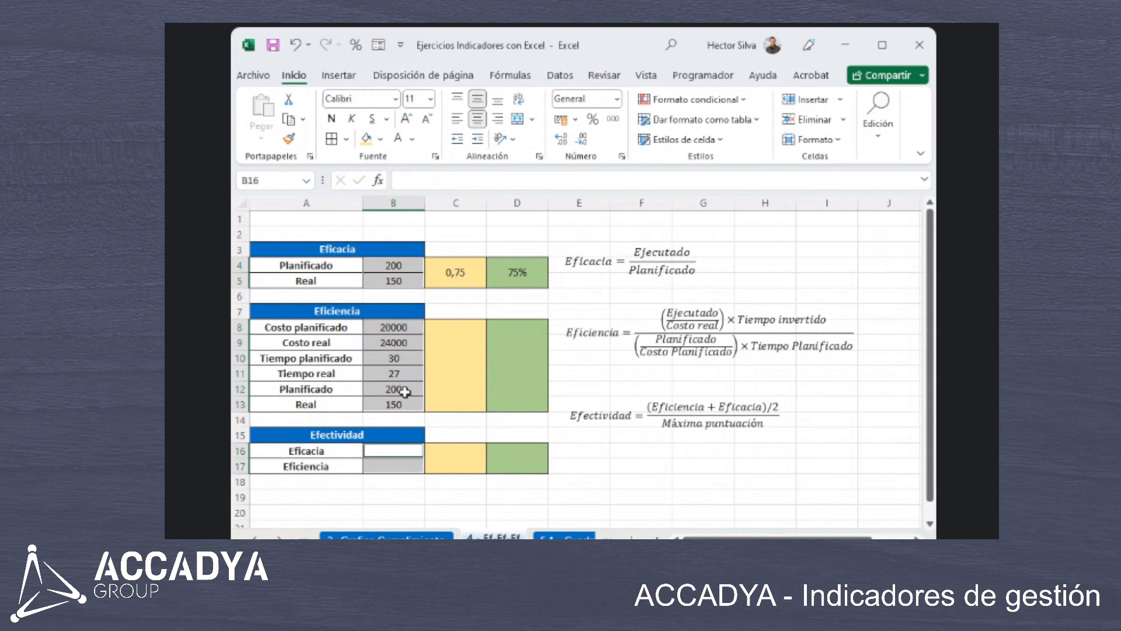
{"action": "right_click", "coordinate": [393, 347]}
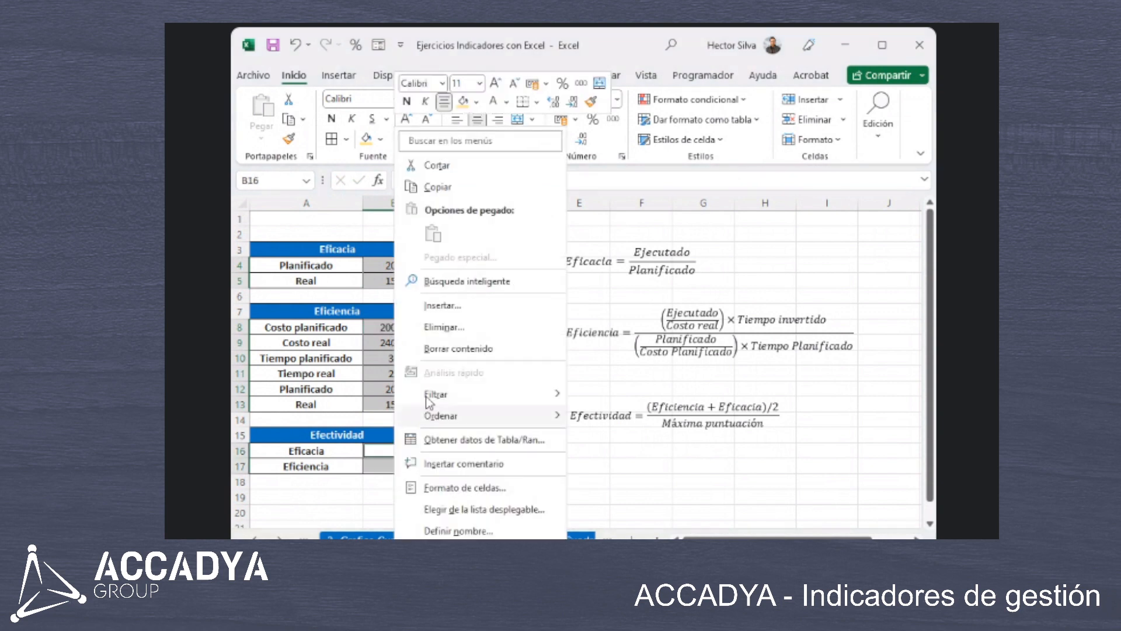
{"action": "left_click", "coordinate": [469, 489]}
{"action": "left_click", "coordinate": [320, 276]}
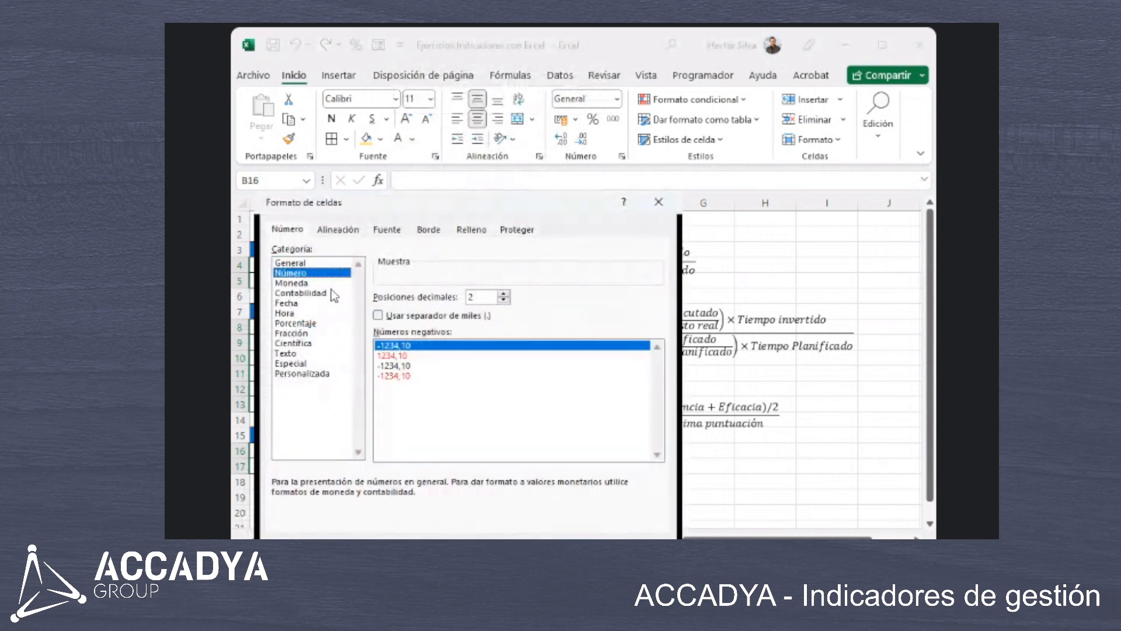
{"action": "left_click", "coordinate": [378, 315]}
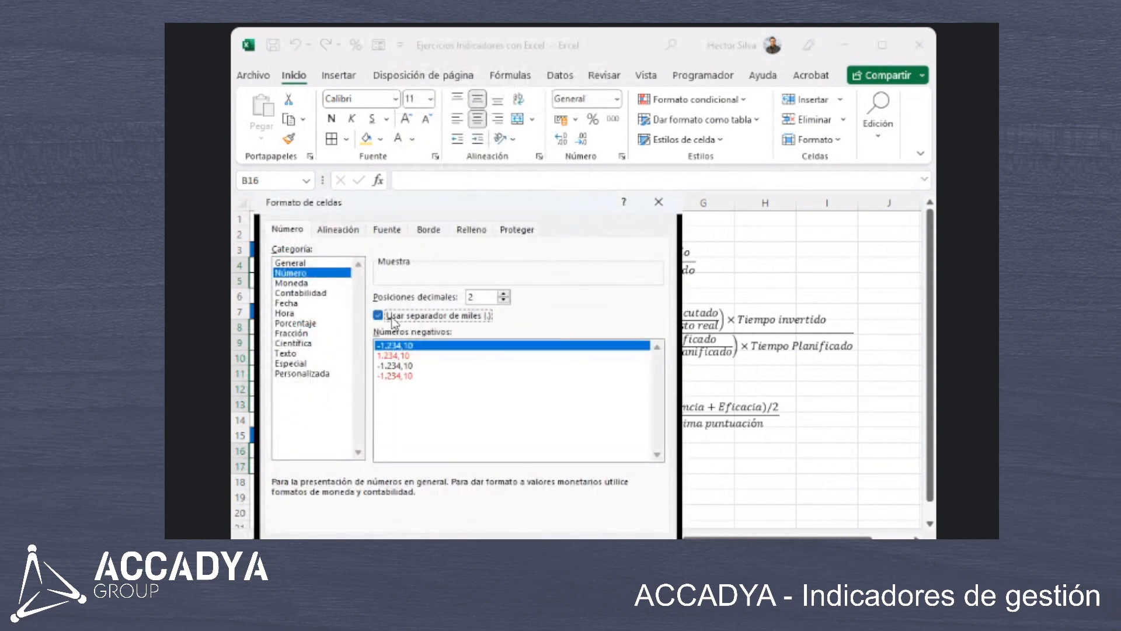
{"action": "left_click", "coordinate": [579, 534]}
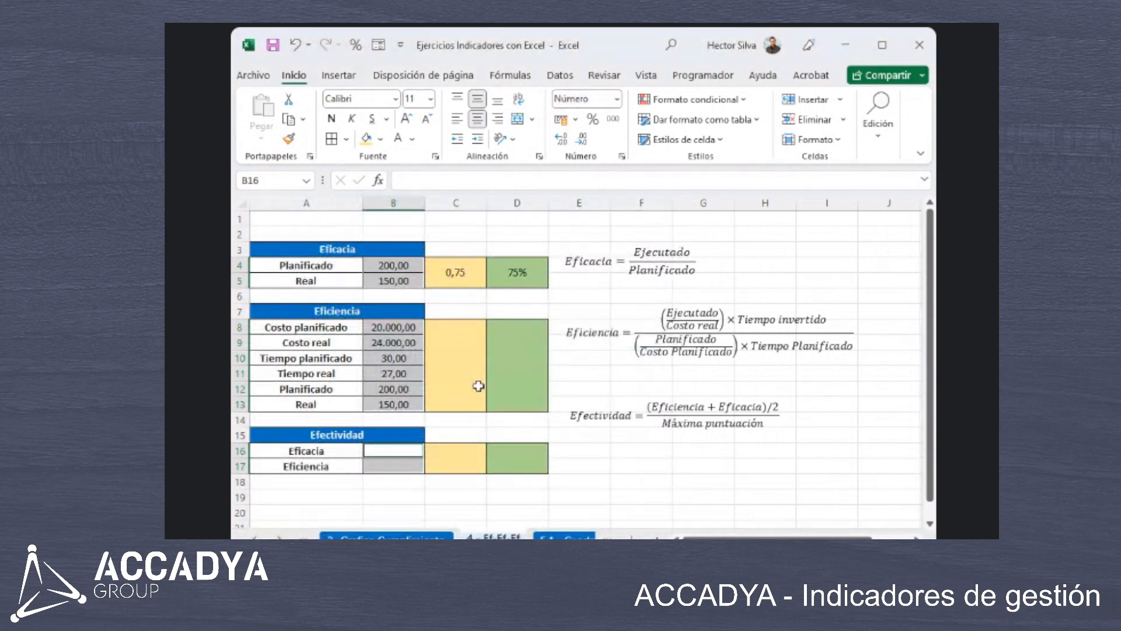
Start the Eficiencia formula in merged cell C8 with the numerator +((B13/B9)*B11, Real over Costo real times Tiempo real.
{"action": "left_click", "coordinate": [477, 361]}
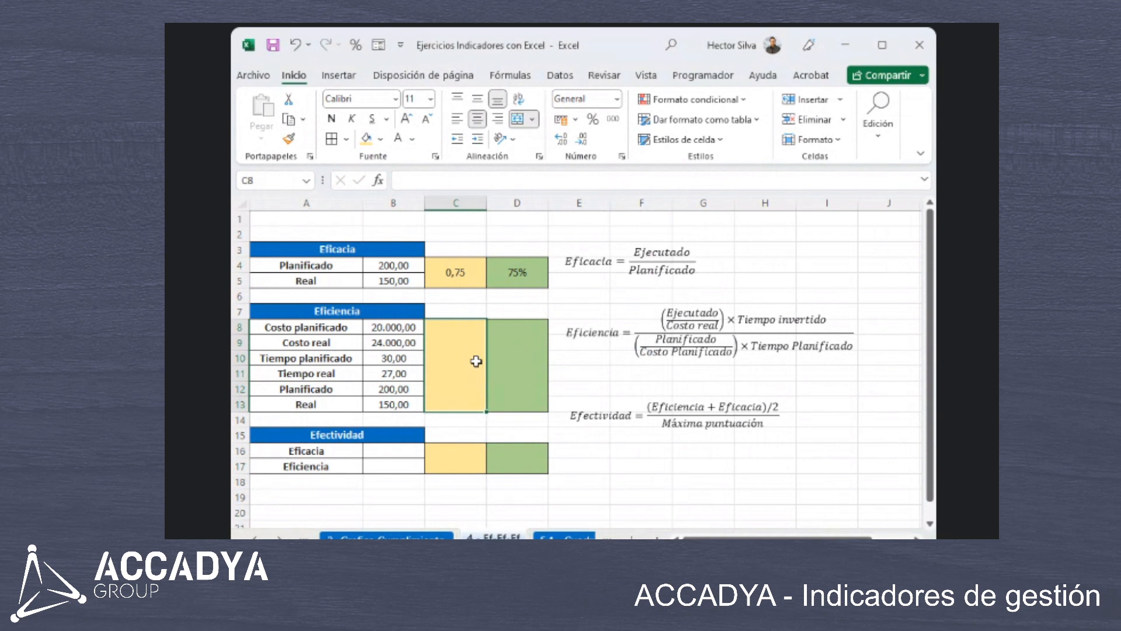
{"action": "type", "text": "+"}
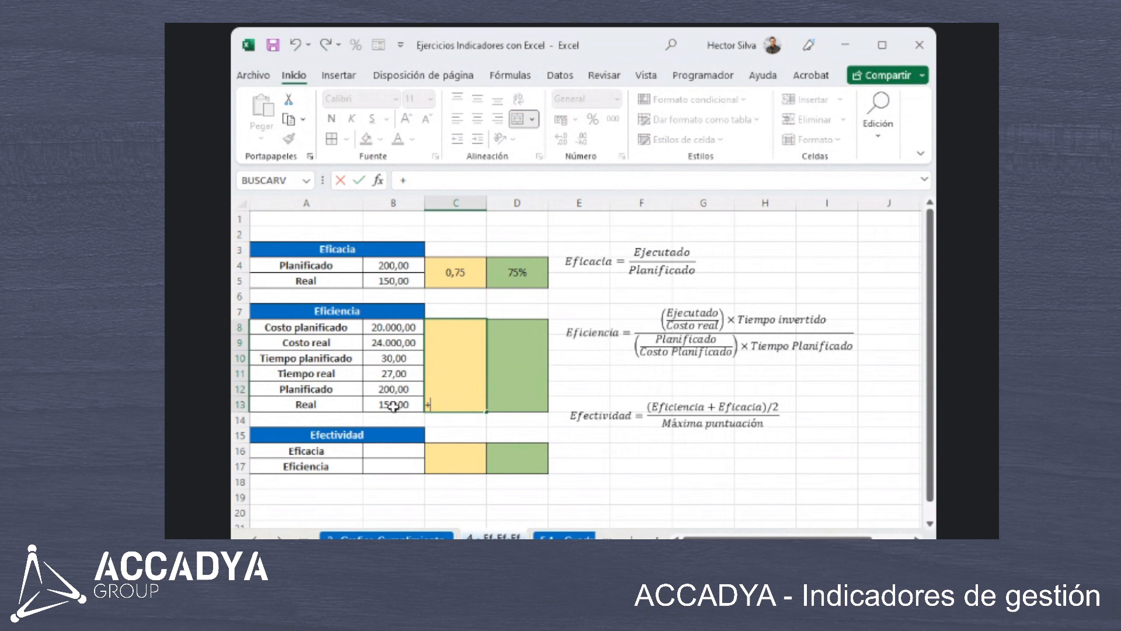
{"action": "left_click", "coordinate": [393, 406]}
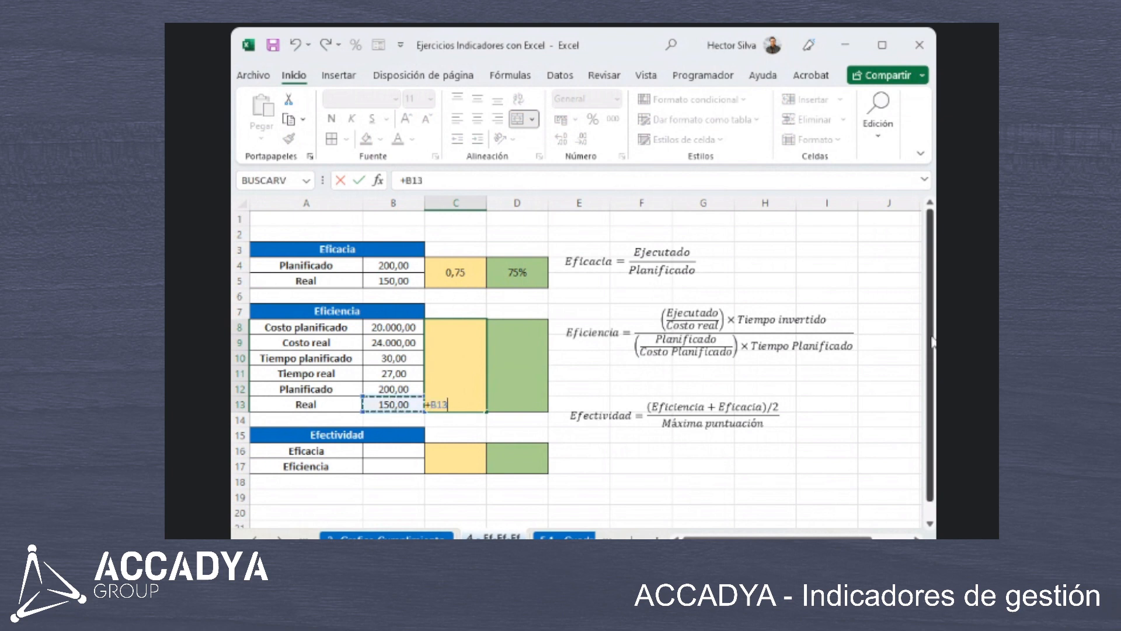
{"action": "key", "text": "BackSpace"}
{"action": "key", "text": "BackSpace"}
{"action": "key", "text": "BackSpace"}
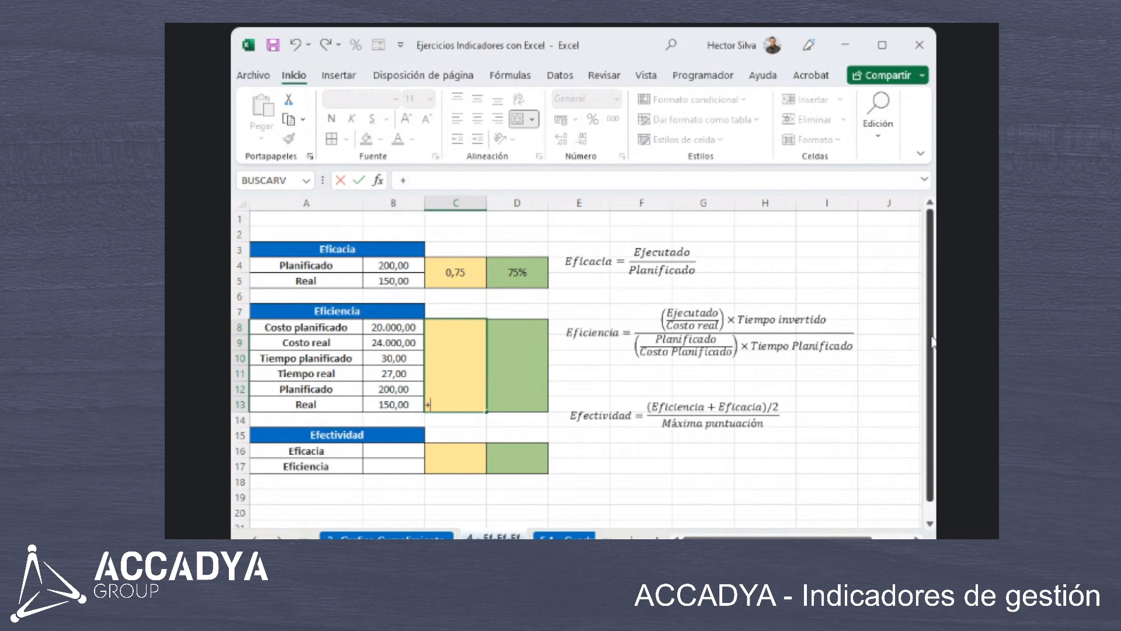
{"action": "type", "text": "("}
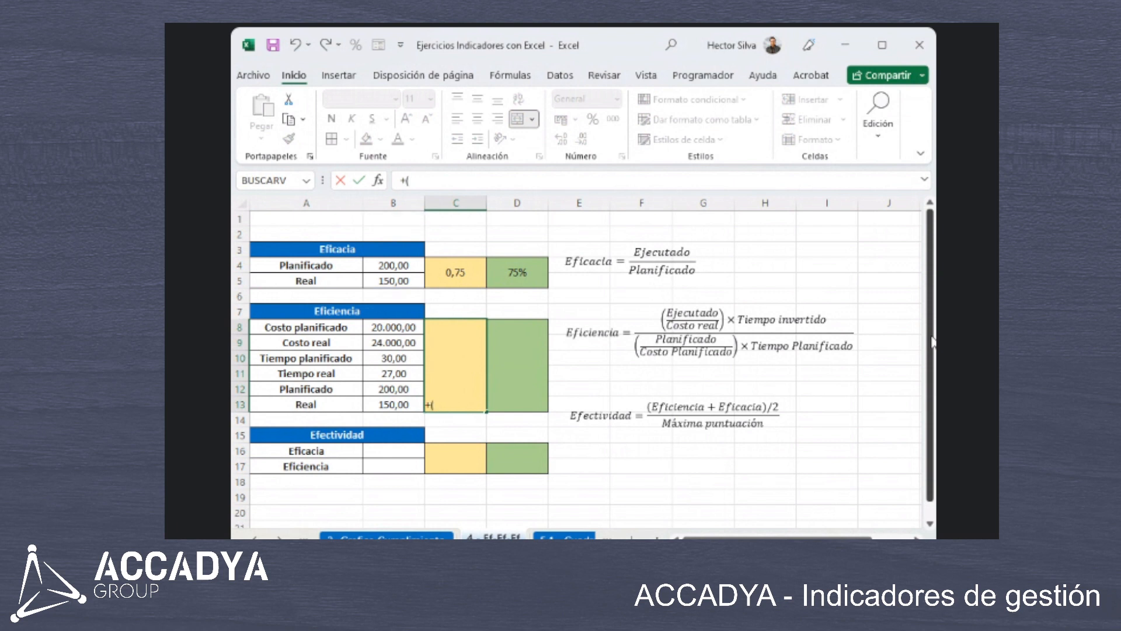
{"action": "left_click", "coordinate": [403, 409]}
{"action": "type", "text": "/"}
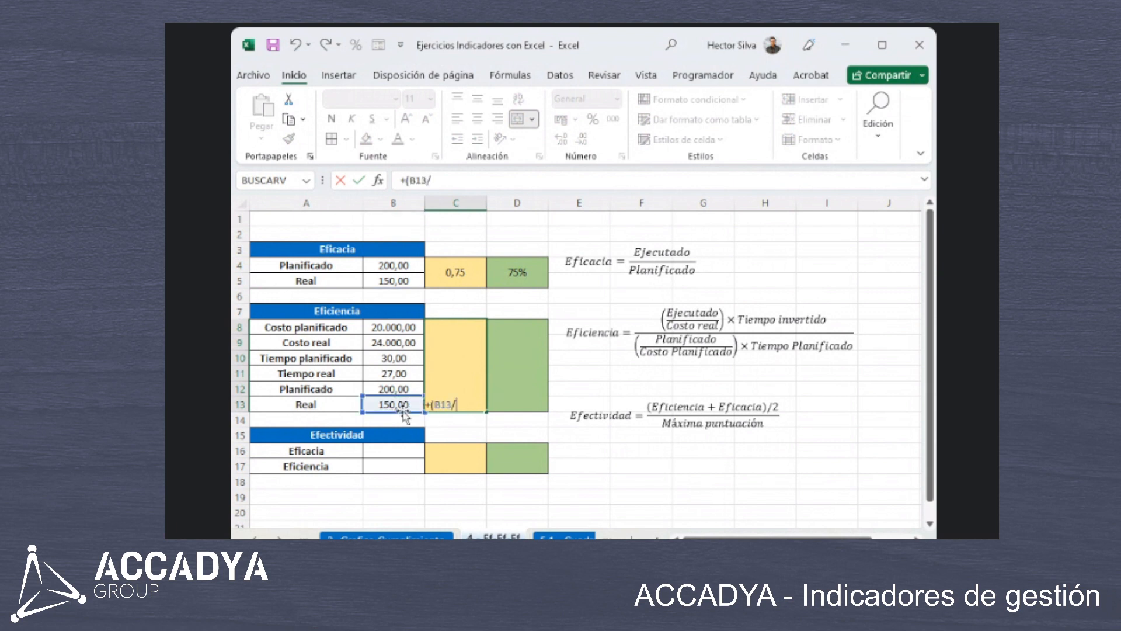
{"action": "left_click", "coordinate": [402, 345]}
{"action": "type", "text": ")"}
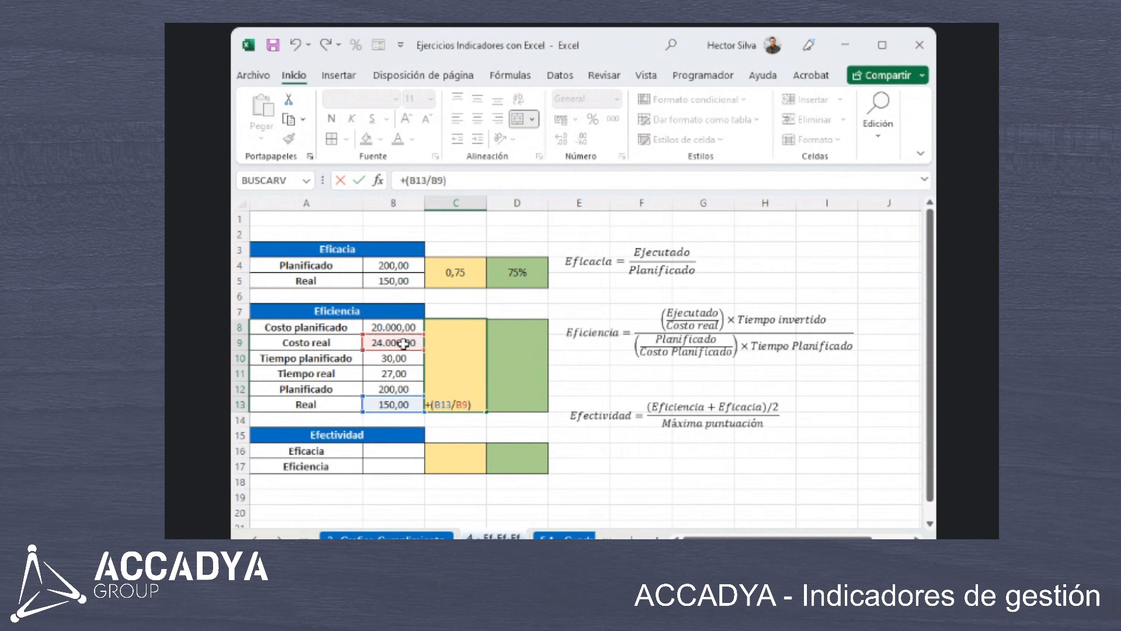
{"action": "type", "text": "*"}
{"action": "left_click", "coordinate": [407, 375]}
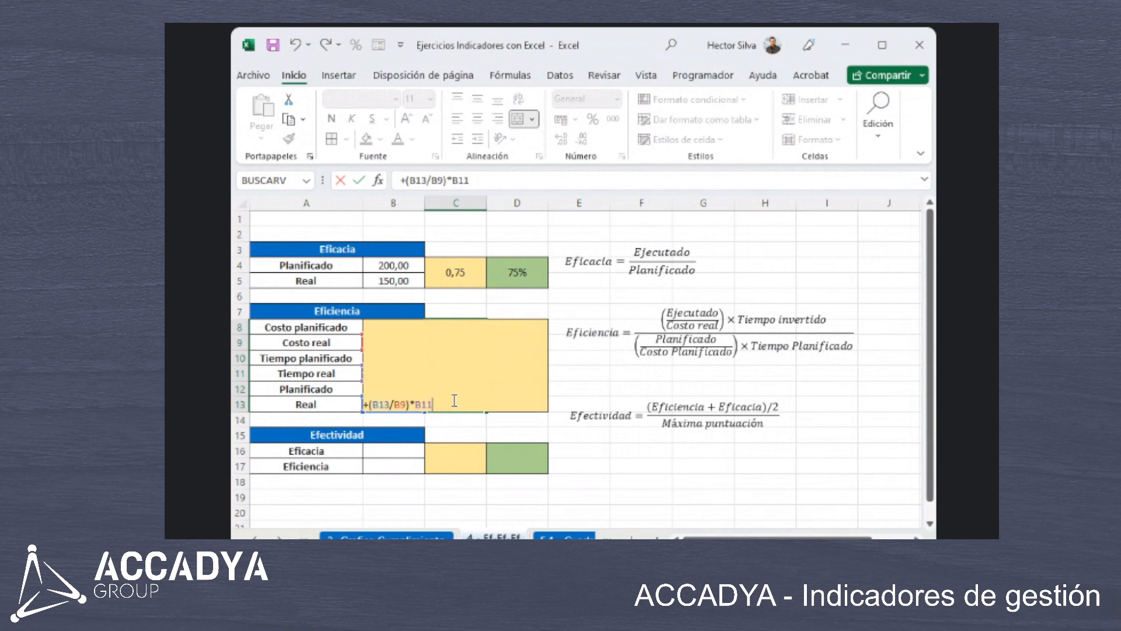
{"action": "left_click", "coordinate": [368, 404]}
{"action": "type", "text": "("}
{"action": "left_click", "coordinate": [457, 404]}
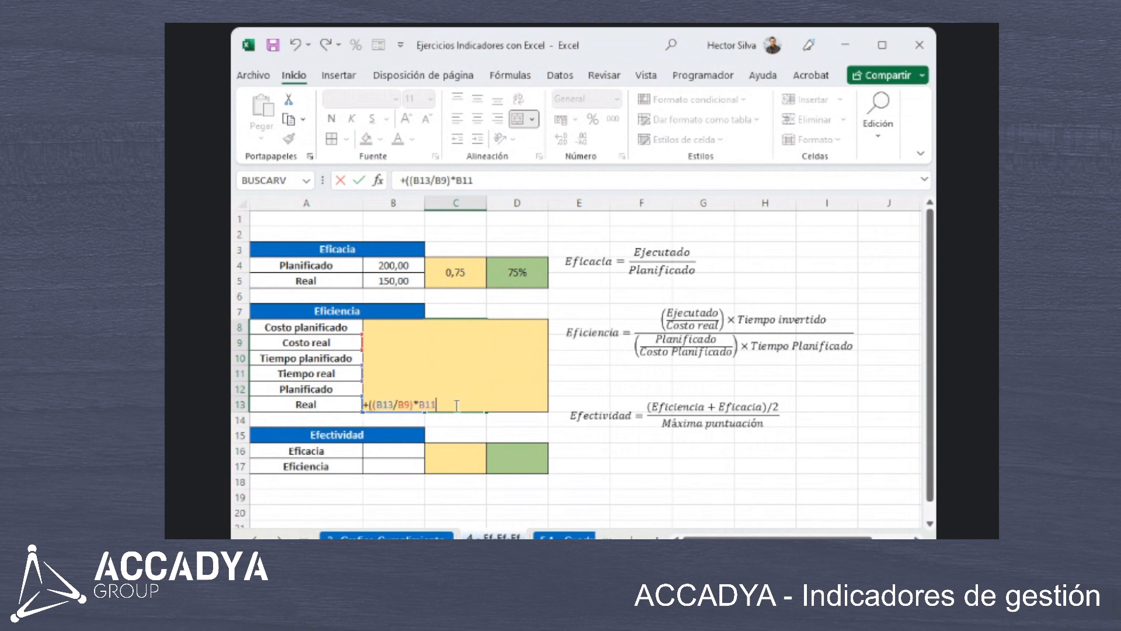
Complete the C8 formula as +((B13/B9)*B11)/((B12/B8)*B10) and centre the result vertically.
{"action": "type", "text": ")/("}
{"action": "left_click", "coordinate": [311, 389]}
{"action": "key", "text": "Right"}
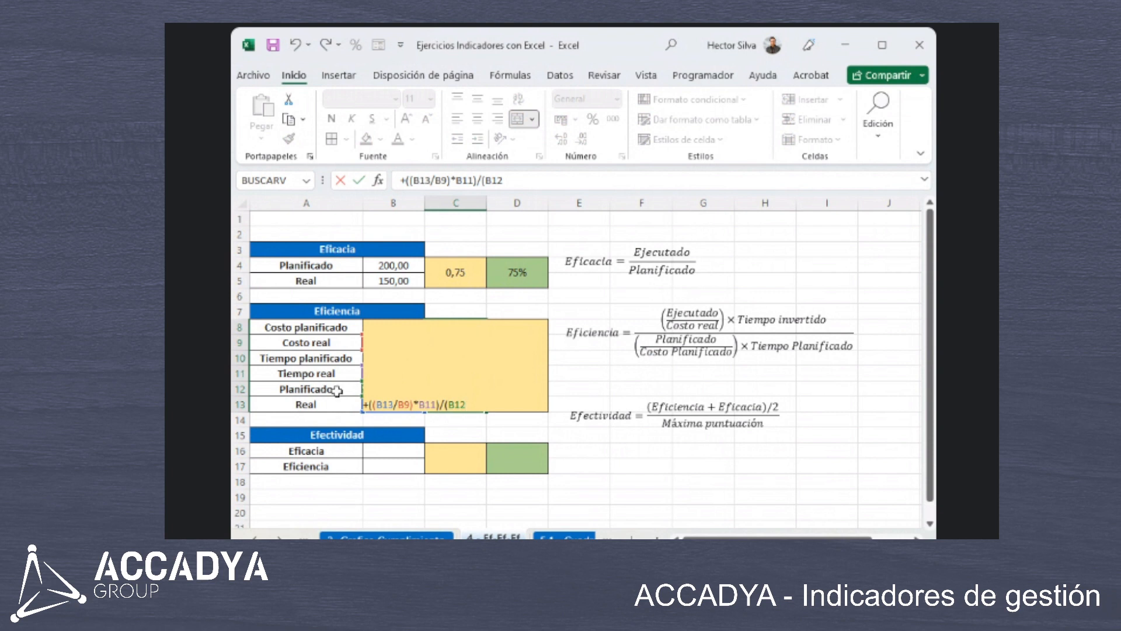
{"action": "type", "text": "/"}
{"action": "left_click", "coordinate": [332, 328]}
{"action": "key", "text": "Right"}
{"action": "type", "text": ")"}
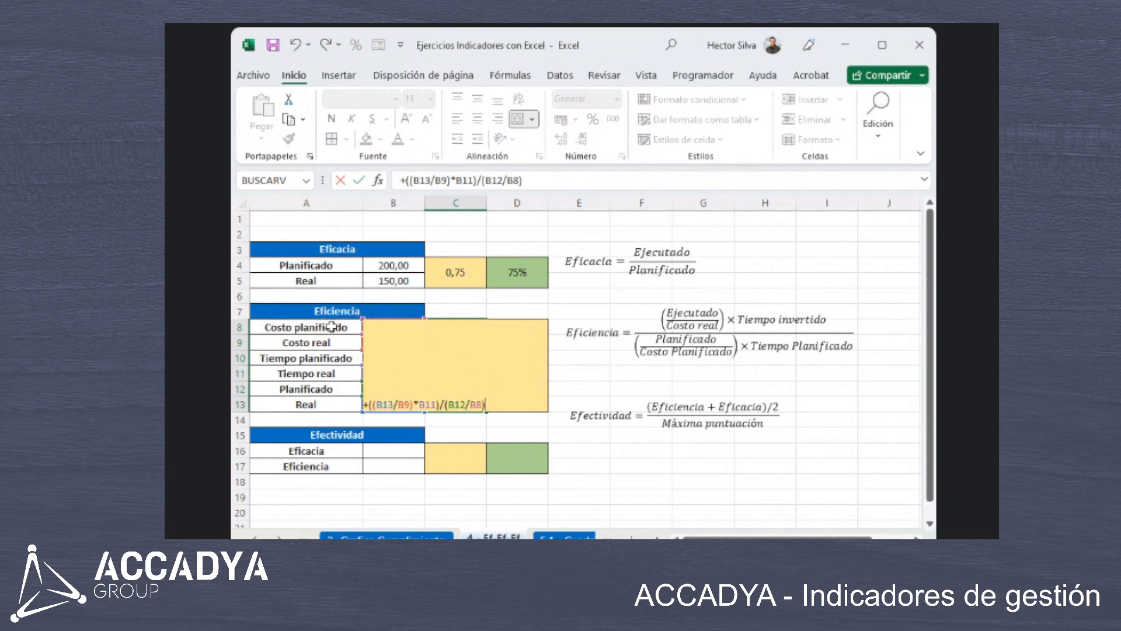
{"action": "type", "text": "*"}
{"action": "left_click", "coordinate": [296, 358]}
{"action": "key", "text": "Right"}
{"action": "type", "text": "("}
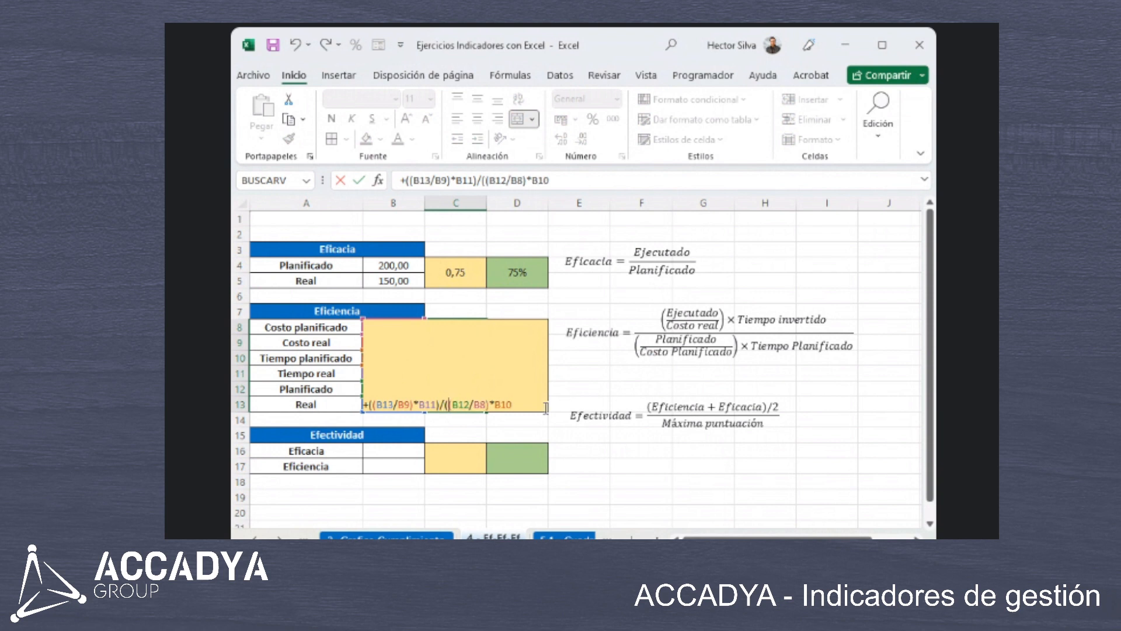
{"action": "type", "text": ")"}
{"action": "key", "text": "Return"}
{"action": "key", "text": "Up"}
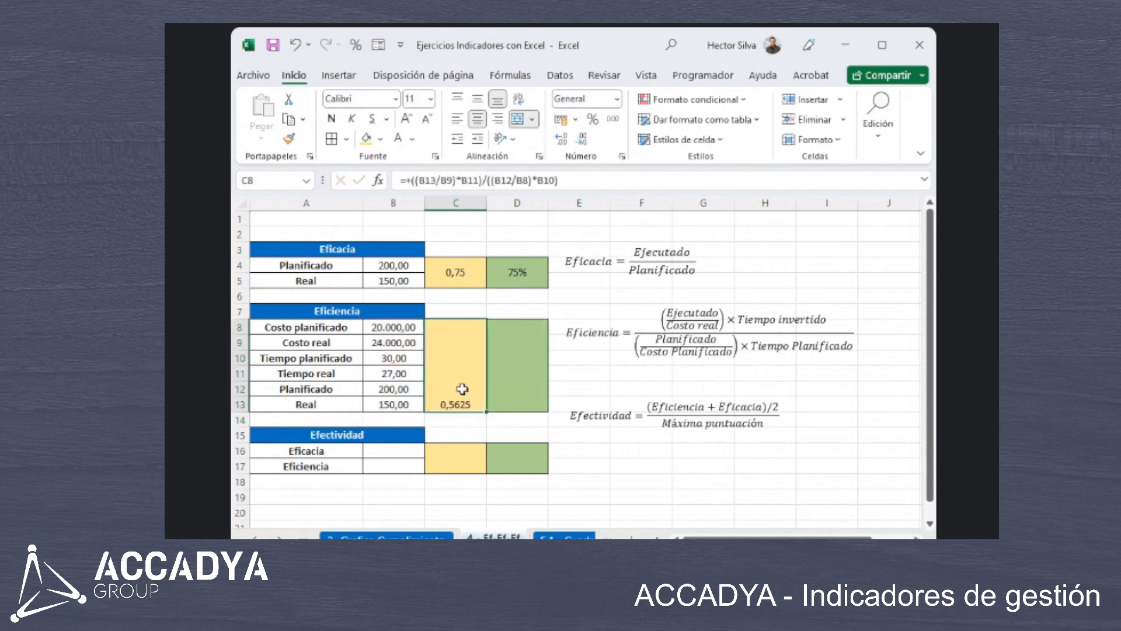
{"action": "left_click", "coordinate": [484, 104]}
Link merged cell D8 to the Eficiencia result with +C8, centre it both ways and format it as a percentage.
{"action": "left_click", "coordinate": [516, 362]}
{"action": "type", "text": "+"}
{"action": "key", "text": "Left"}
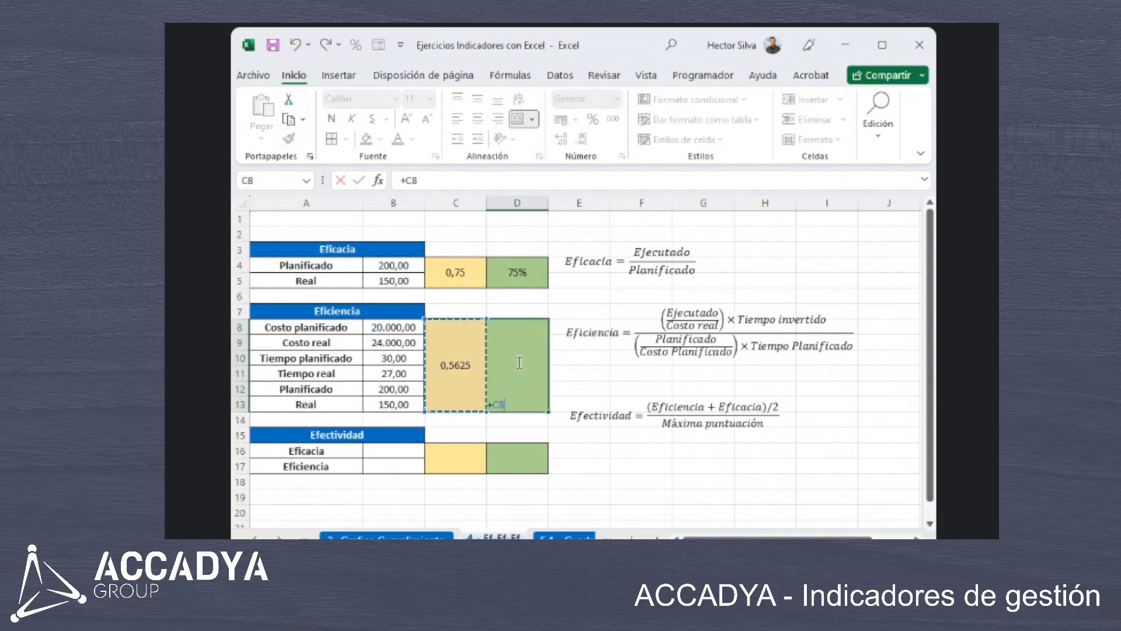
{"action": "key", "text": "Return"}
{"action": "key", "text": "Up"}
{"action": "left_click", "coordinate": [477, 102]}
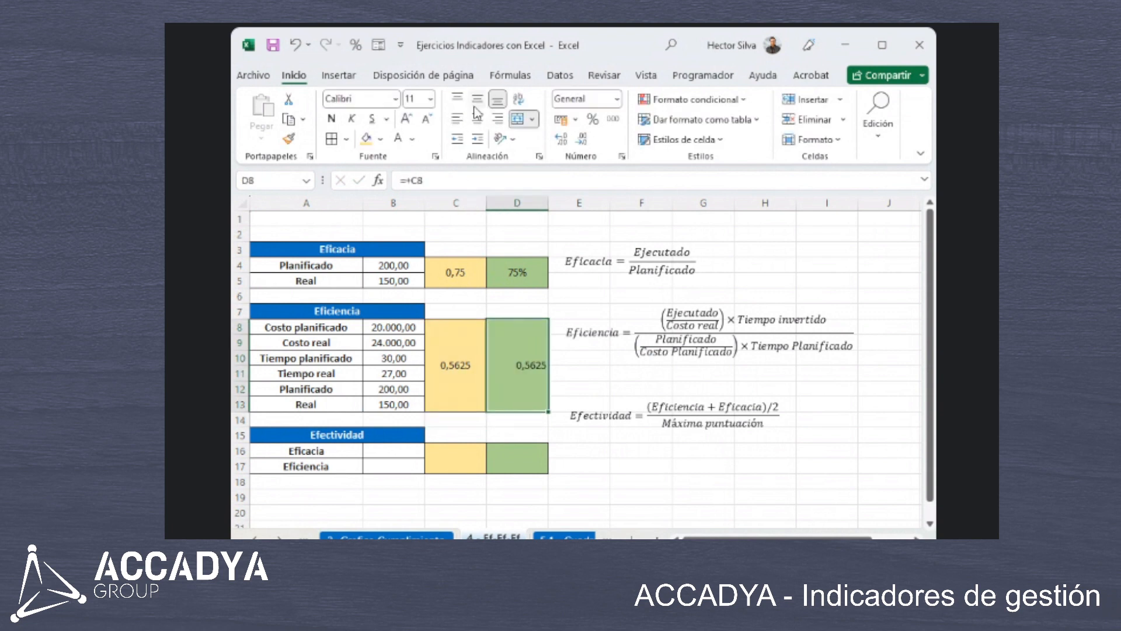
{"action": "left_click", "coordinate": [477, 118]}
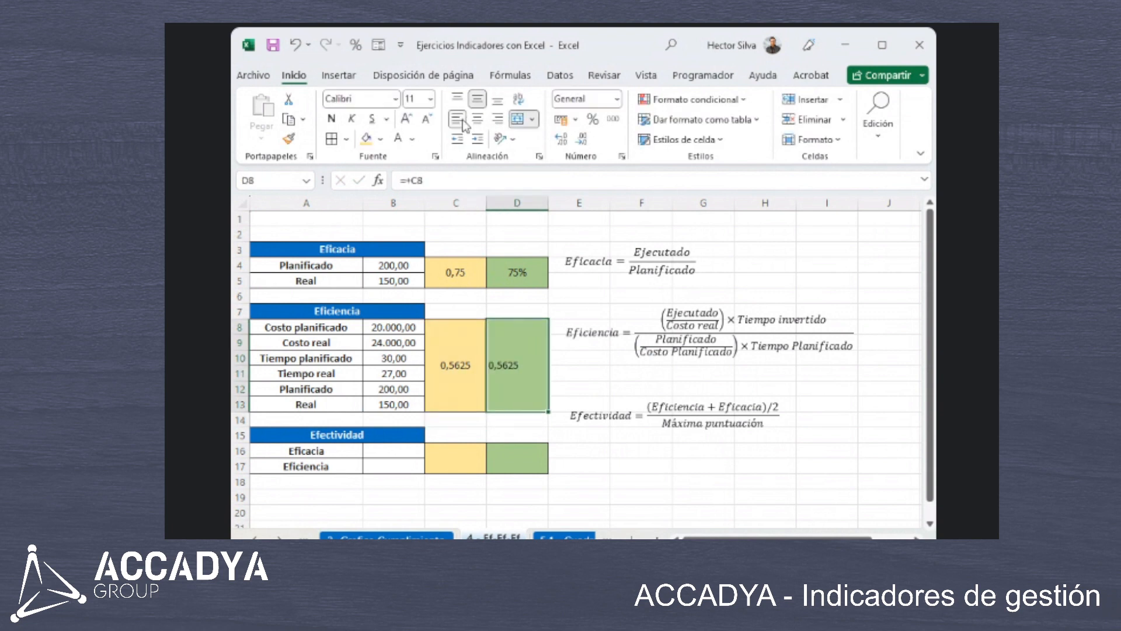
{"action": "left_click", "coordinate": [592, 119]}
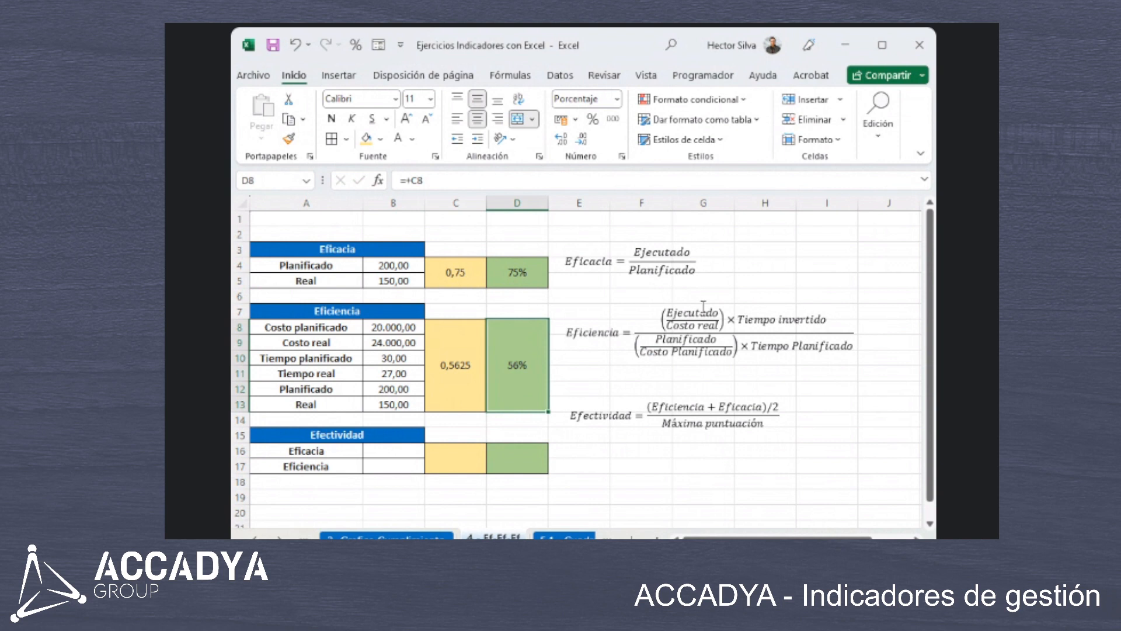
{"action": "left_click", "coordinate": [590, 538]}
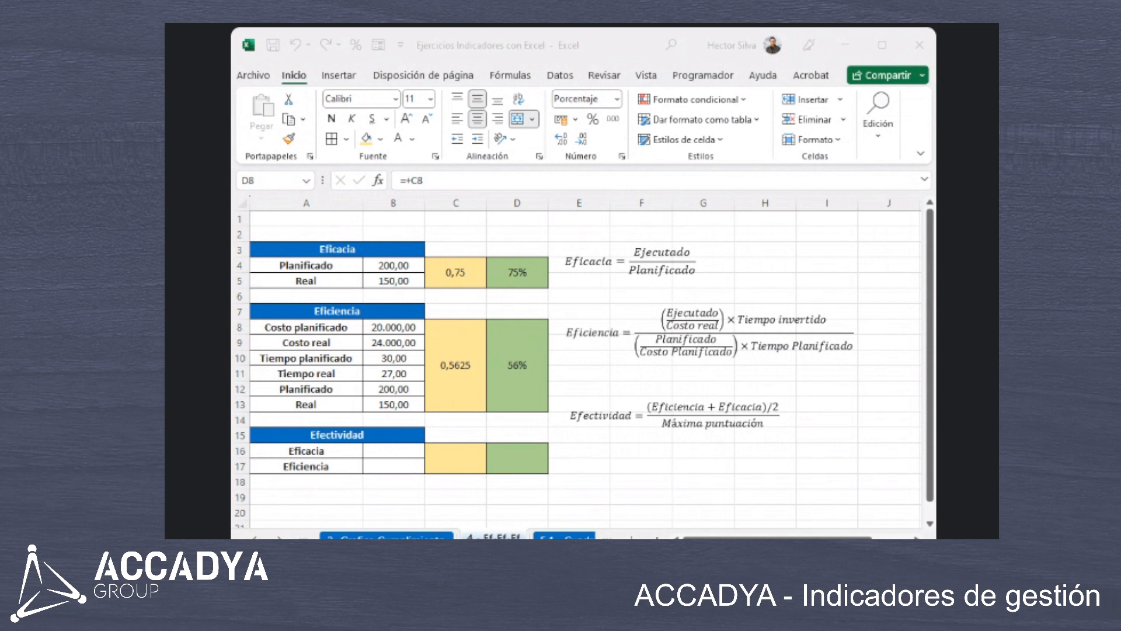
{"action": "left_click", "coordinate": [482, 367]}
{"action": "left_click", "coordinate": [308, 449]}
{"action": "left_click", "coordinate": [407, 455]}
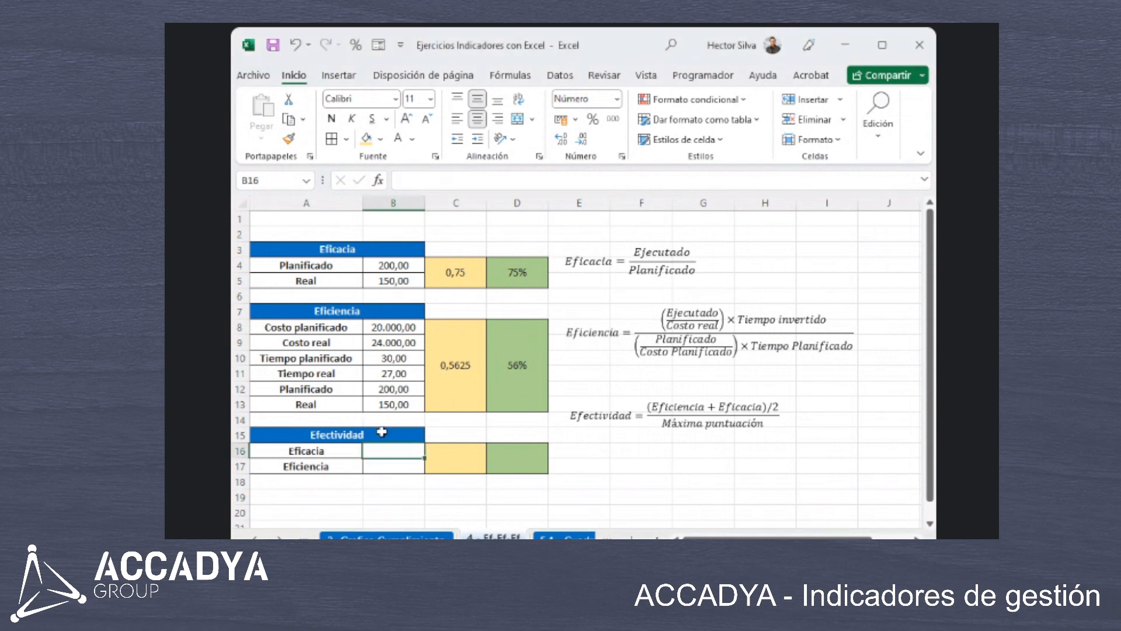
{"action": "left_click", "coordinate": [278, 386]}
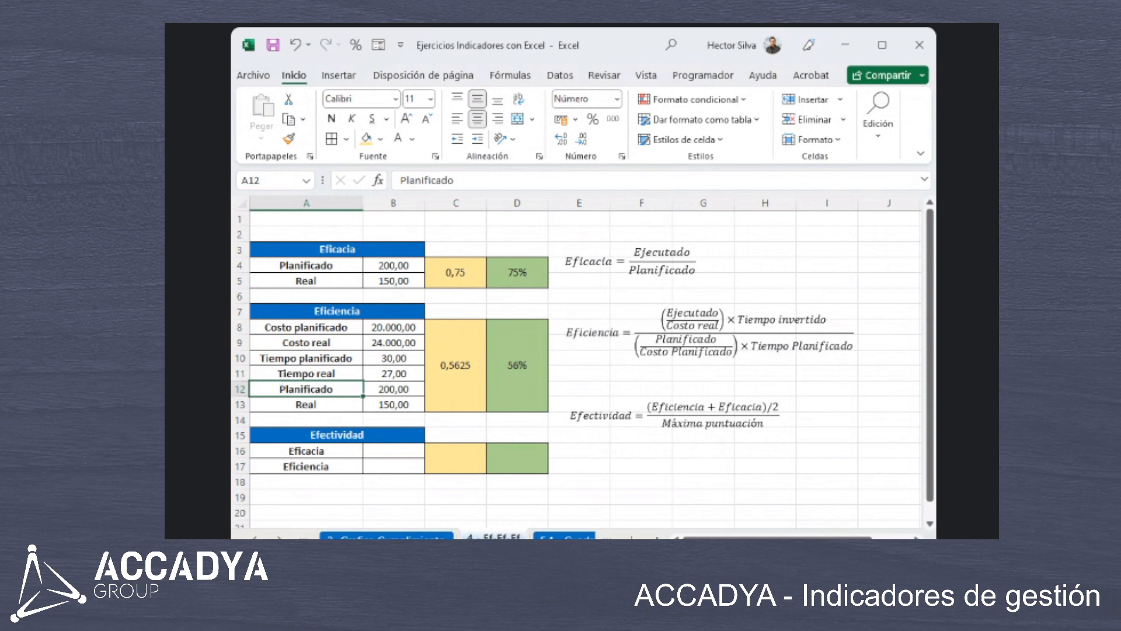
Link B16 to the Eficacia result with +C4 and B17 to the Eficiencia result with +C8.
{"action": "left_click", "coordinate": [380, 389]}
{"action": "left_click", "coordinate": [406, 450]}
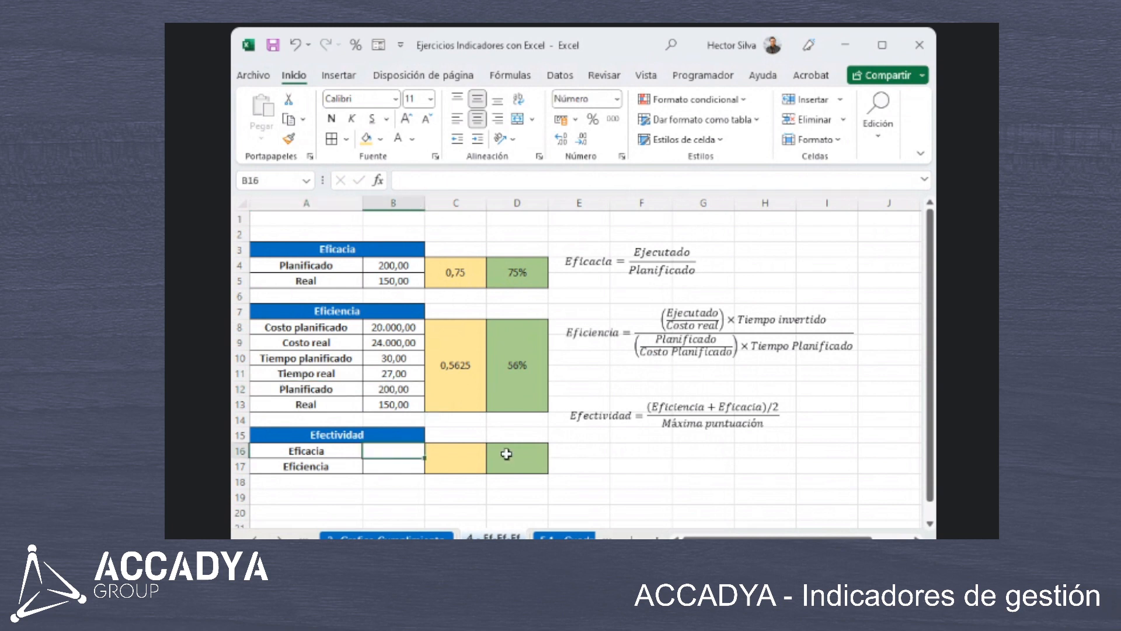
{"action": "key", "text": "Down"}
{"action": "key", "text": "Up"}
{"action": "key", "text": "Left"}
{"action": "key", "text": "Right"}
{"action": "type", "text": "+"}
{"action": "left_click", "coordinate": [458, 270]}
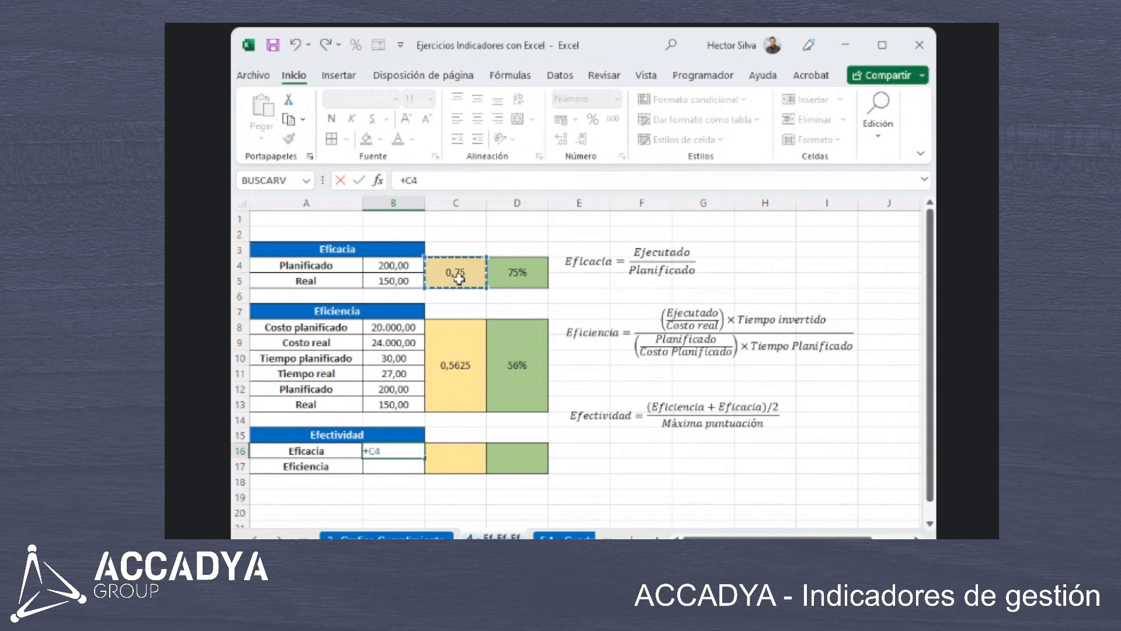
{"action": "key", "text": "Return"}
{"action": "type", "text": "+"}
{"action": "left_click", "coordinate": [464, 364]}
{"action": "key", "text": "Return"}
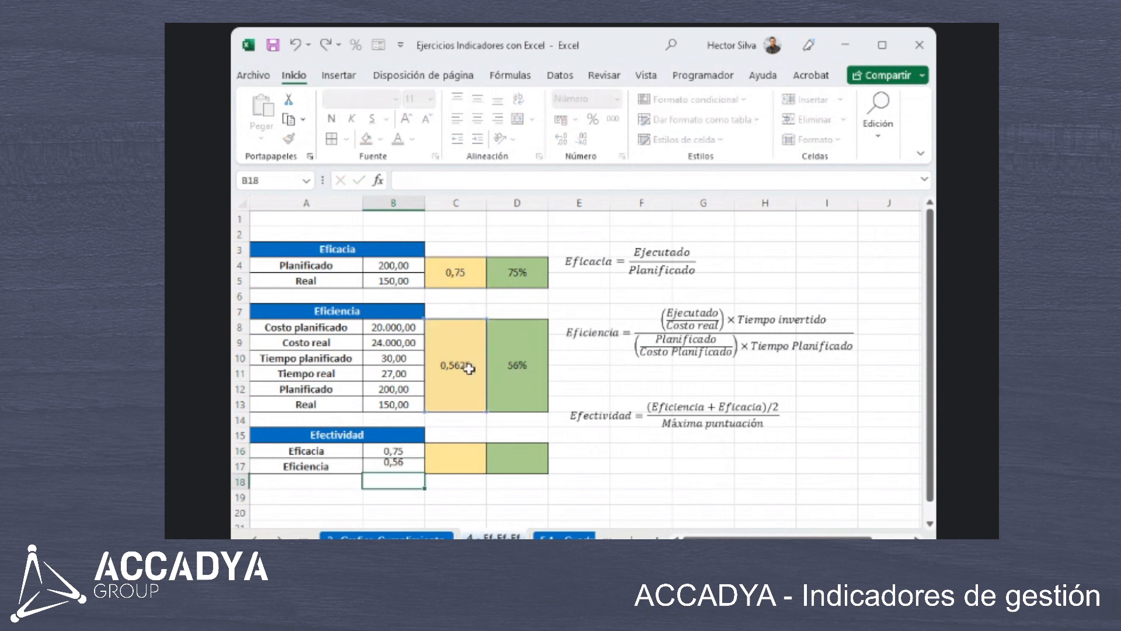
Enter the Efectividad formula +((B17+B16)/2)/1 in merged cell C16.
{"action": "left_click", "coordinate": [466, 454]}
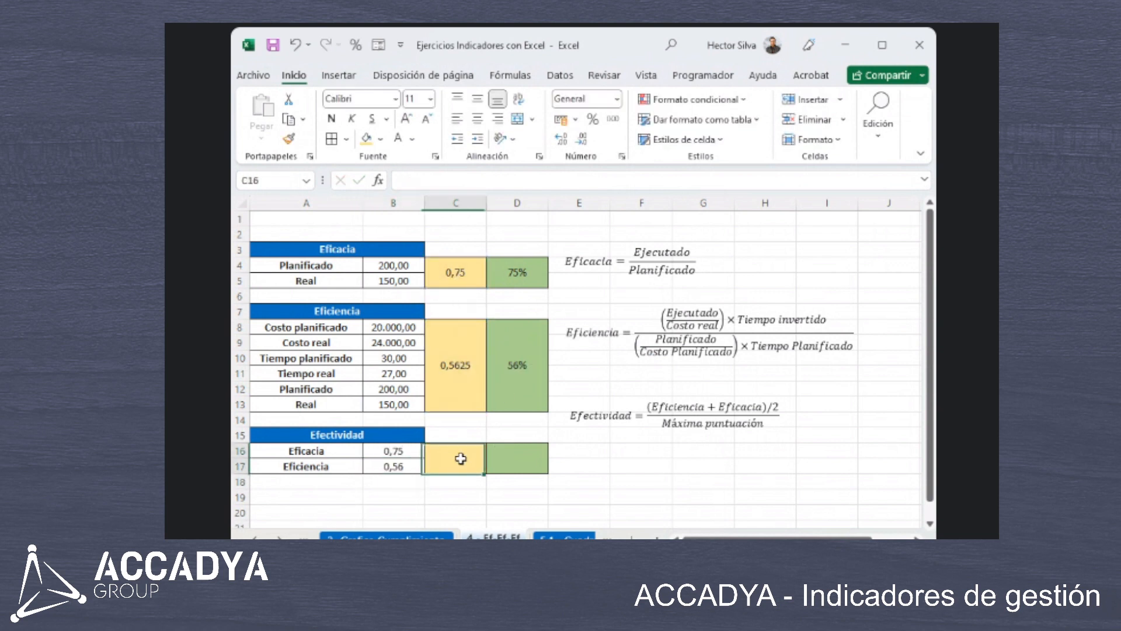
{"action": "type", "text": "+"}
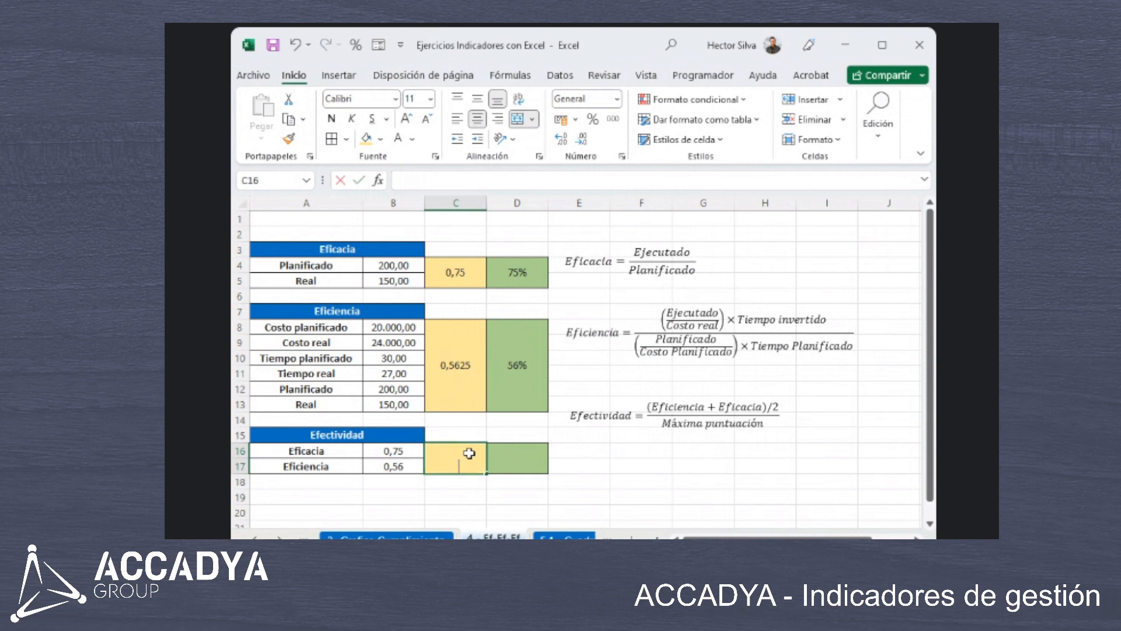
{"action": "type", "text": "("}
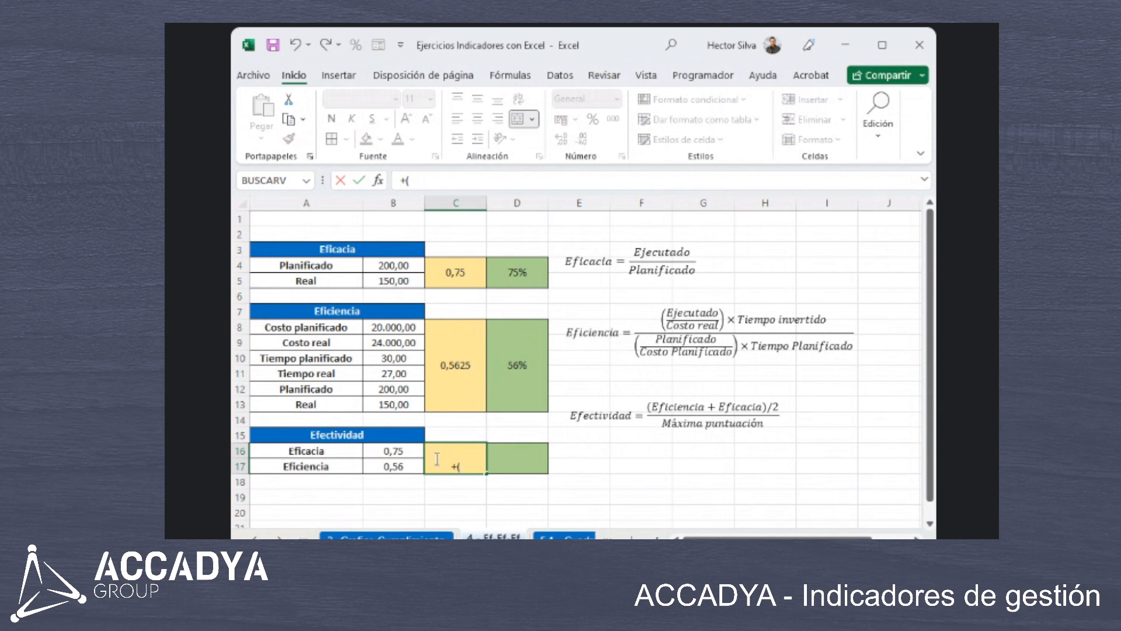
{"action": "left_click", "coordinate": [410, 464]}
{"action": "type", "text": "+"}
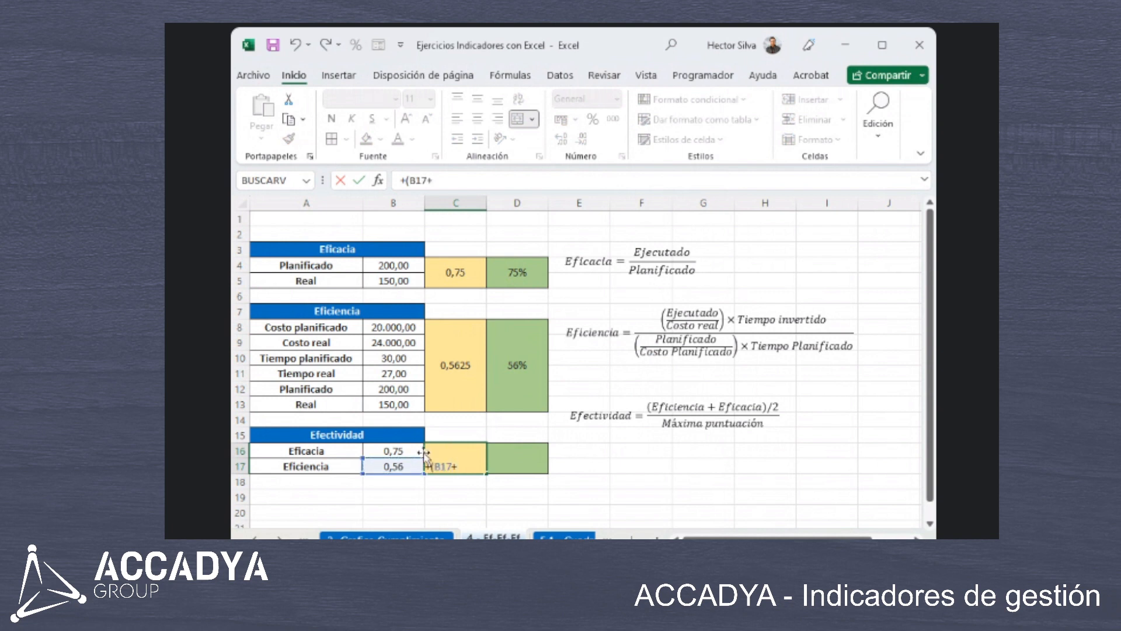
{"action": "left_click", "coordinate": [393, 450]}
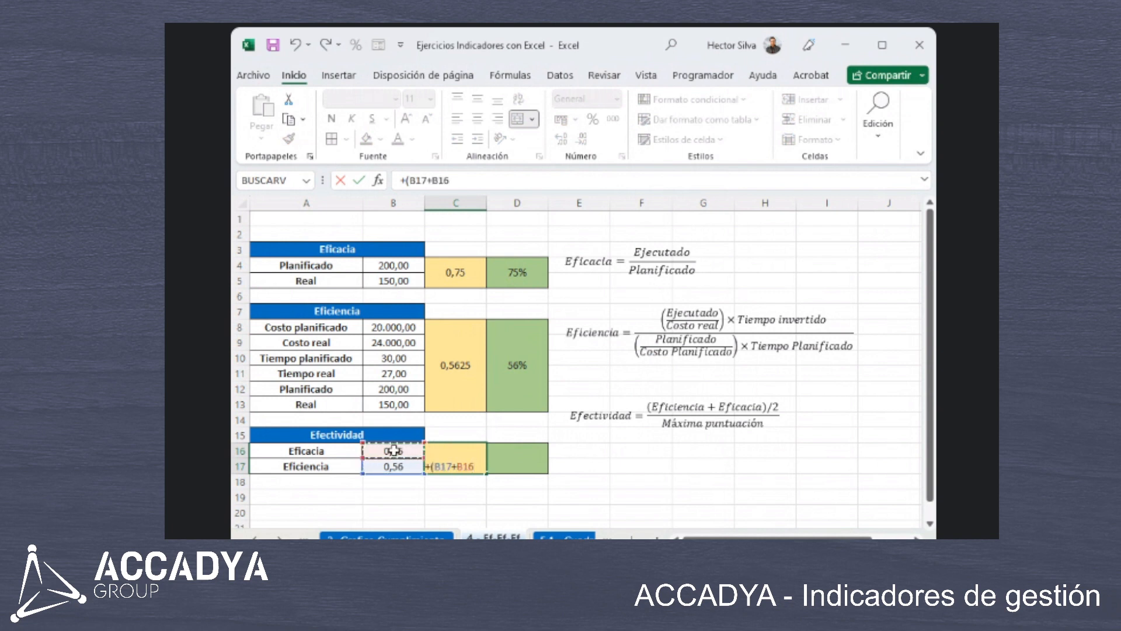
{"action": "type", "text": ")/2)"}
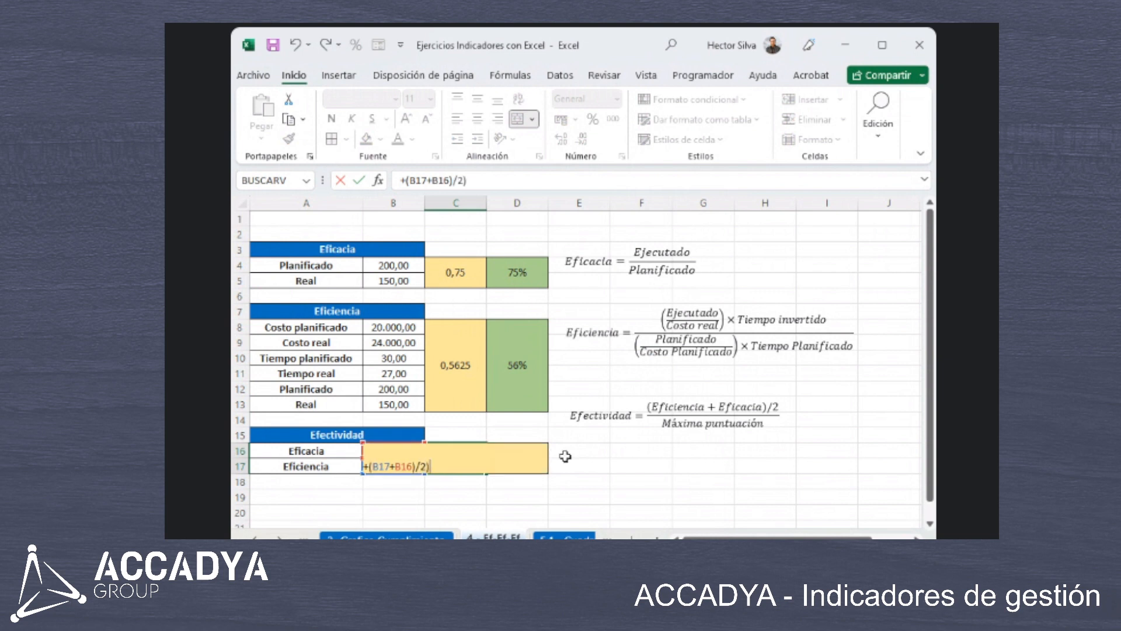
{"action": "left_click", "coordinate": [367, 467]}
{"action": "type", "text": "("}
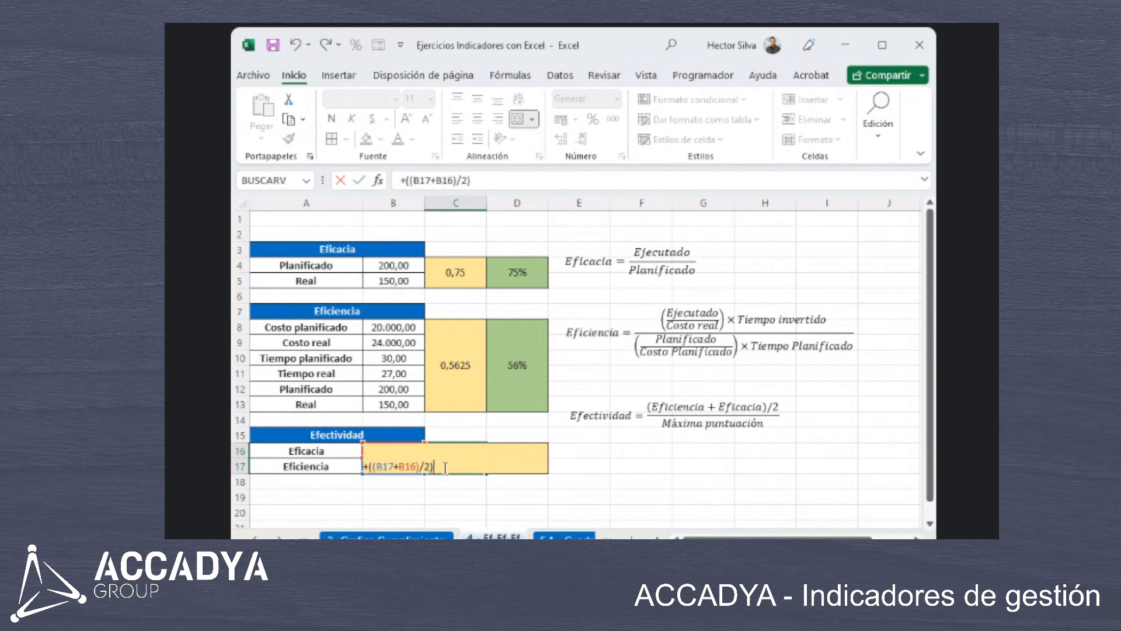
{"action": "type", "text": "/1"}
{"action": "key", "text": "Return"}
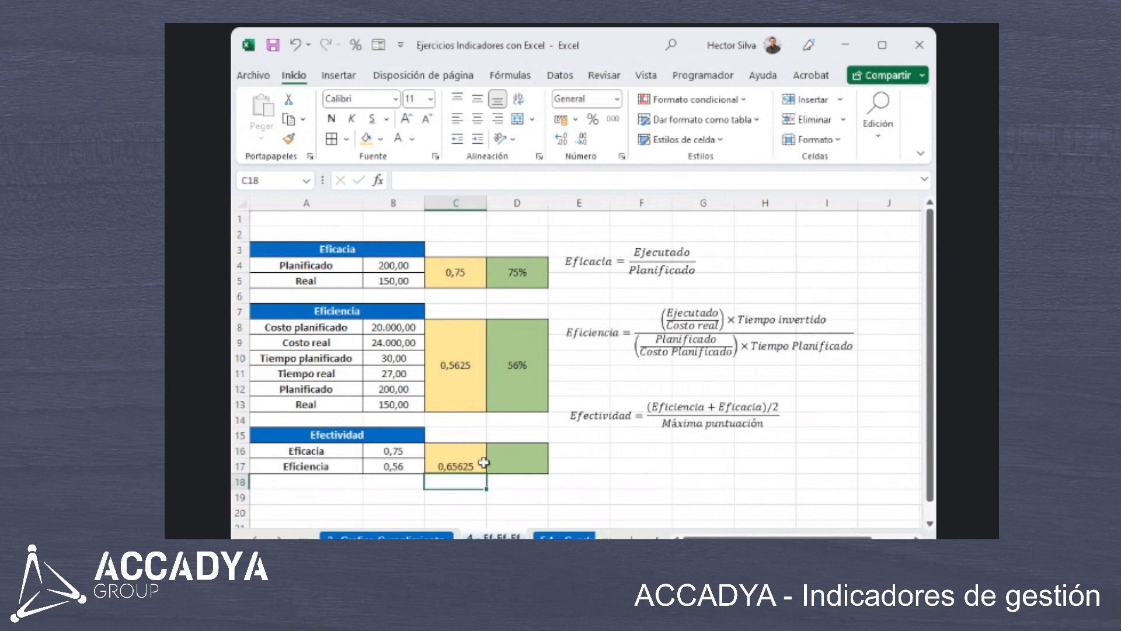
Link merged cell D16 to the Efectividad result with +C16.
{"action": "key", "text": "F2"}
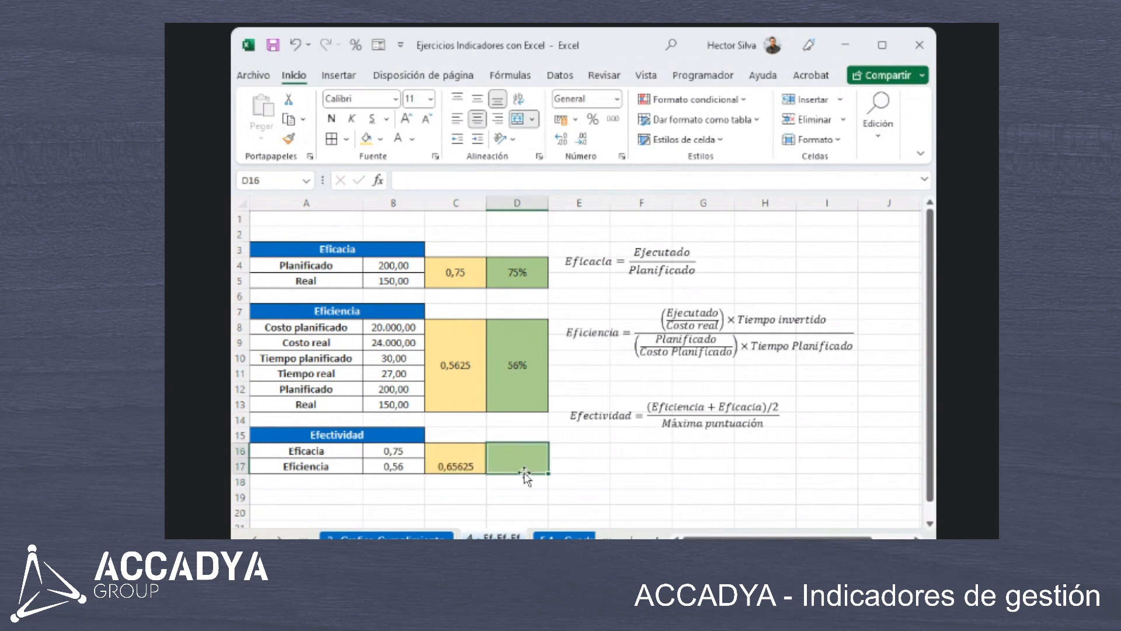
{"action": "type", "text": "+"}
{"action": "key", "text": "Escape"}
{"action": "key", "text": "Right"}
{"action": "type", "text": "+"}
{"action": "key", "text": "Left"}
{"action": "key", "text": "Return"}
Centre the Efectividad results in C16 and D16 vertically and format D16 as a percentage.
{"action": "left_click_drag", "start_coordinate": [522, 468], "coordinate": [468, 466]}
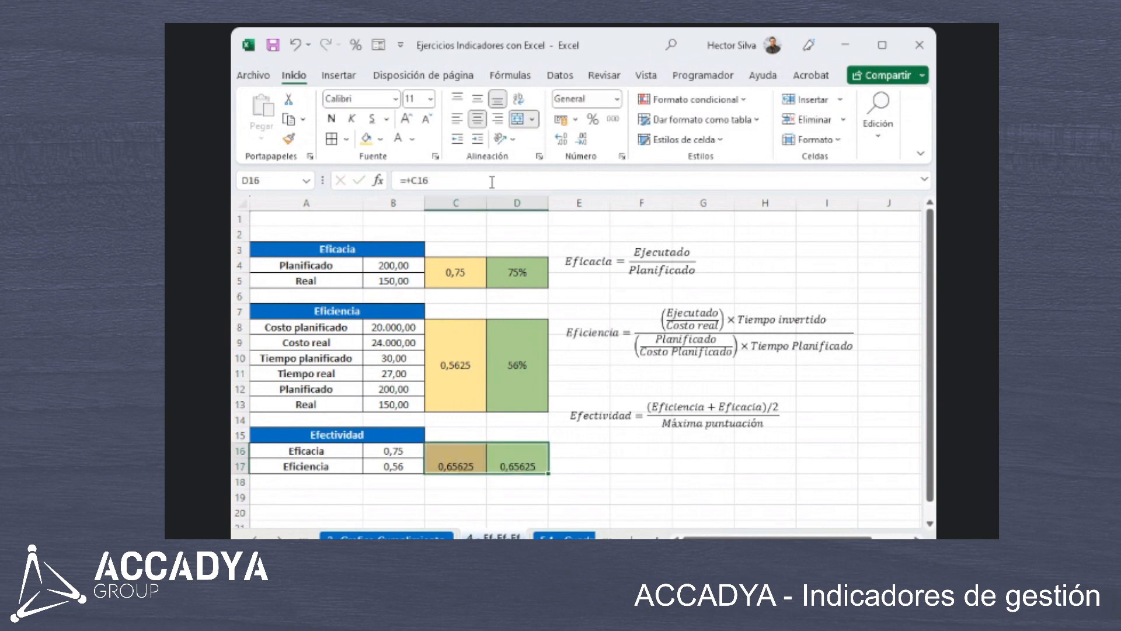
{"action": "left_click", "coordinate": [477, 99]}
{"action": "left_click", "coordinate": [517, 458]}
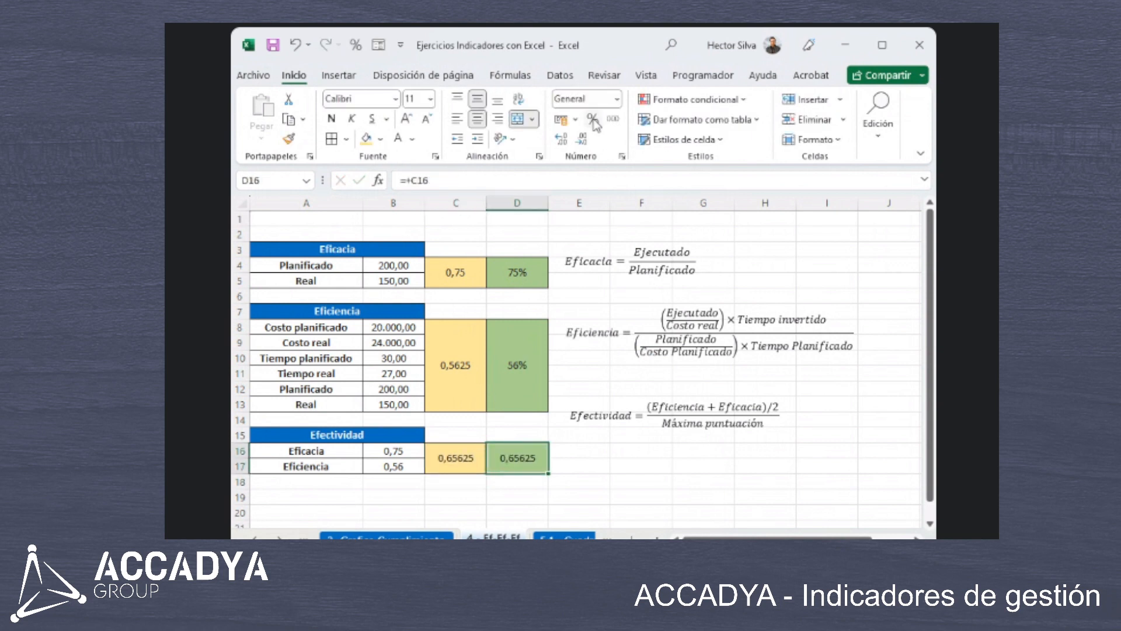
{"action": "left_click", "coordinate": [593, 119]}
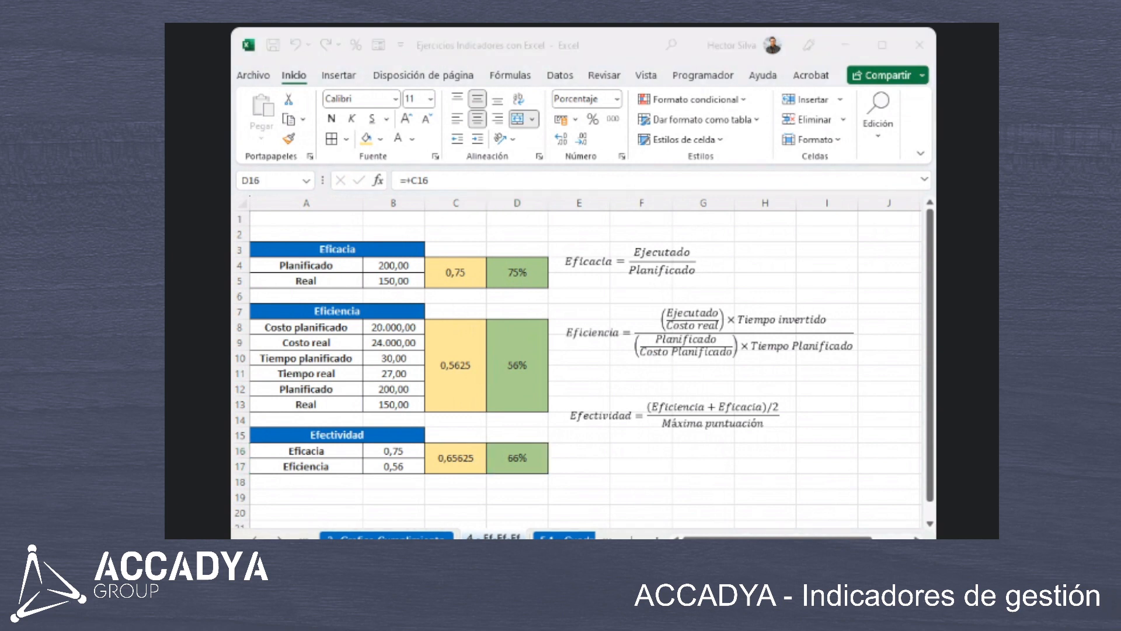
{"action": "left_click", "coordinate": [529, 484]}
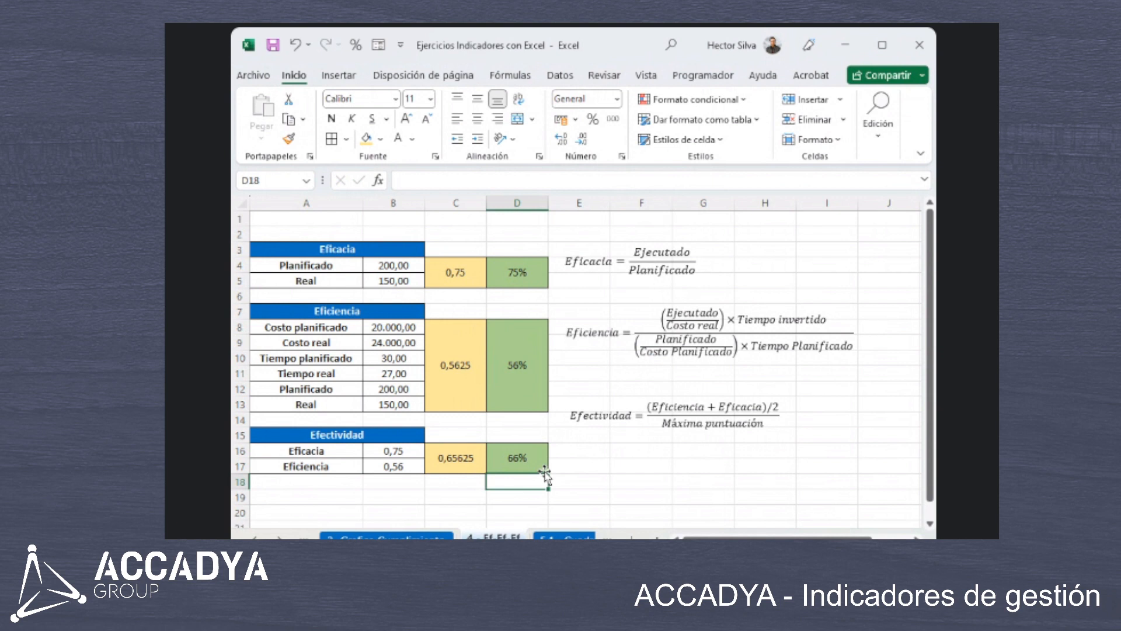
{"action": "left_click", "coordinate": [518, 368]}
{"action": "left_click_drag", "start_coordinate": [329, 314], "coordinate": [534, 412]}
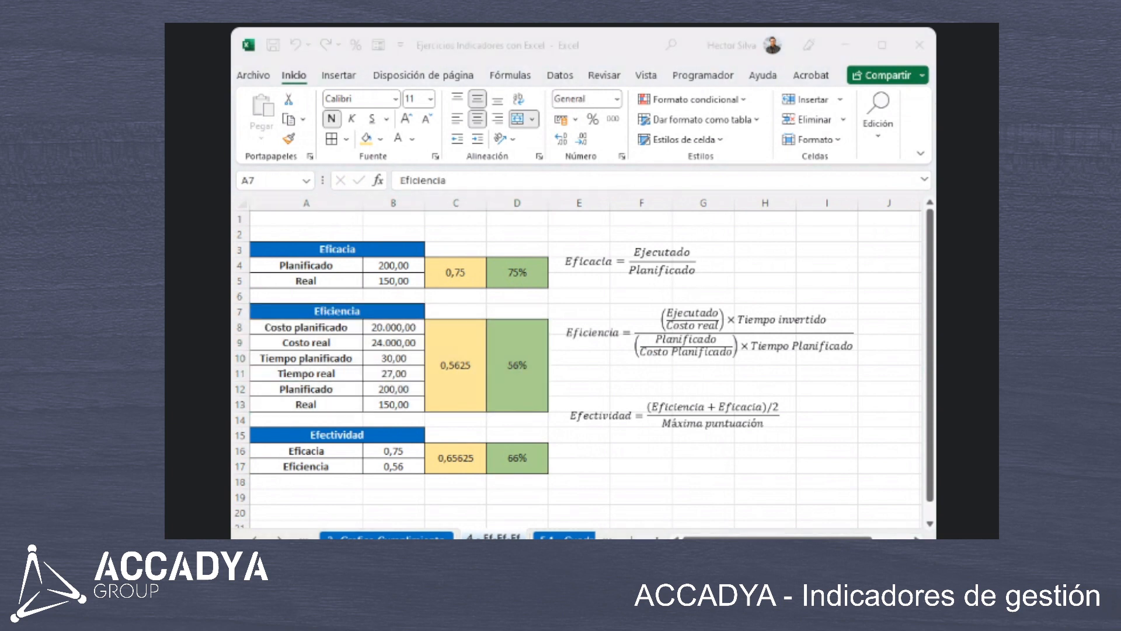
{"action": "left_click", "coordinate": [517, 365]}
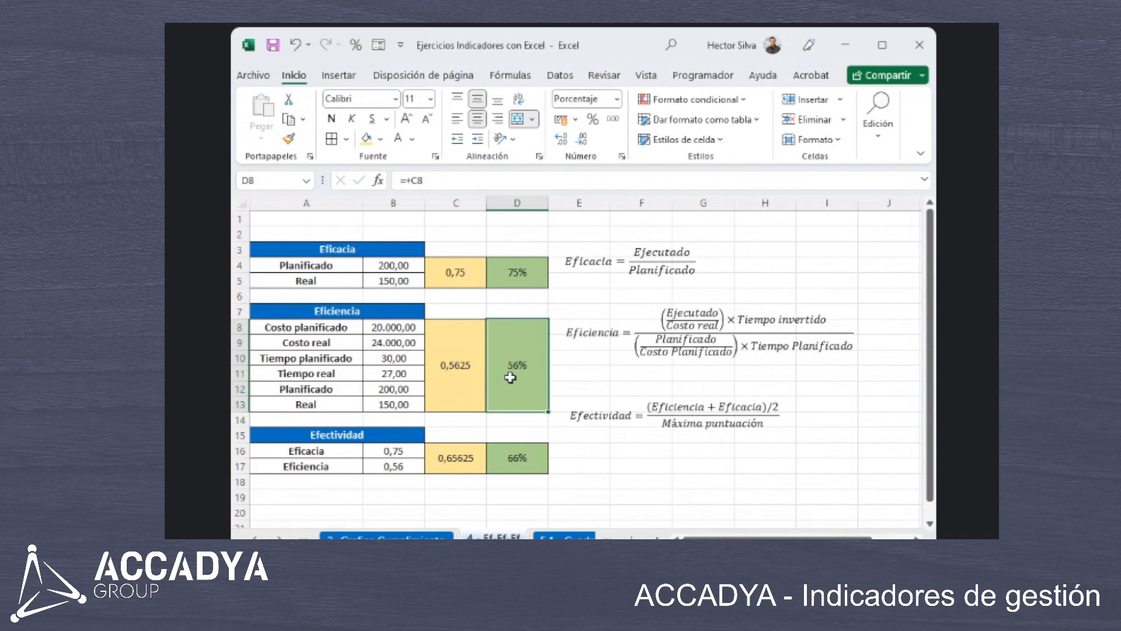